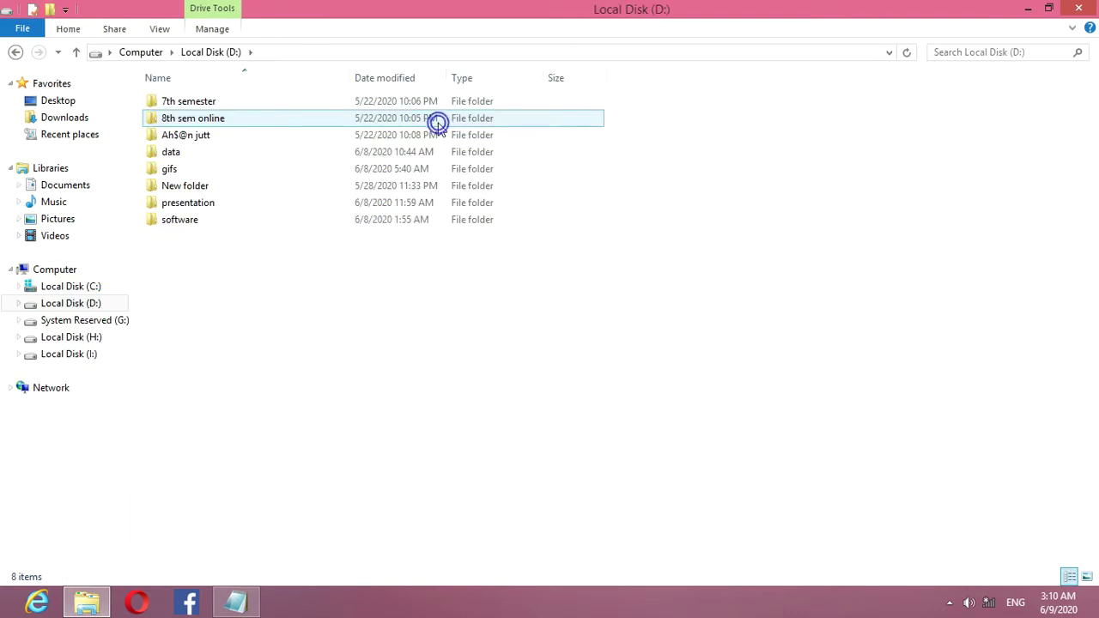
# Step: Open the EViews 10 Enterprise Edition archive from the software folder on Local Disk (D:)
pyautogui.click(288, 223)
pyautogui.doubleClick(288, 224)
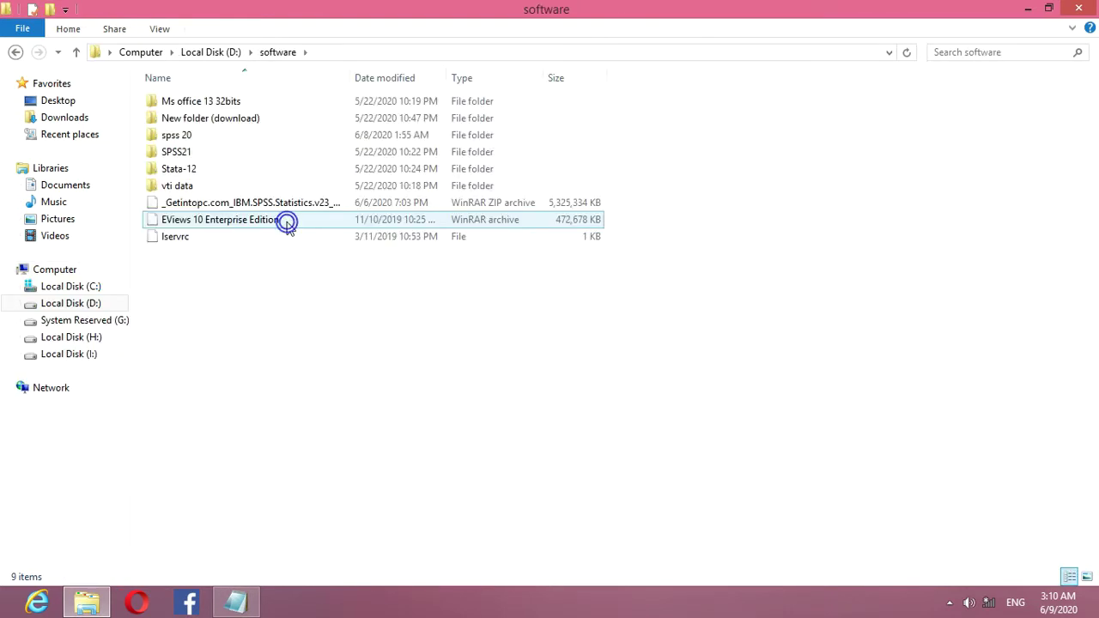
pyautogui.doubleClick(266, 224)
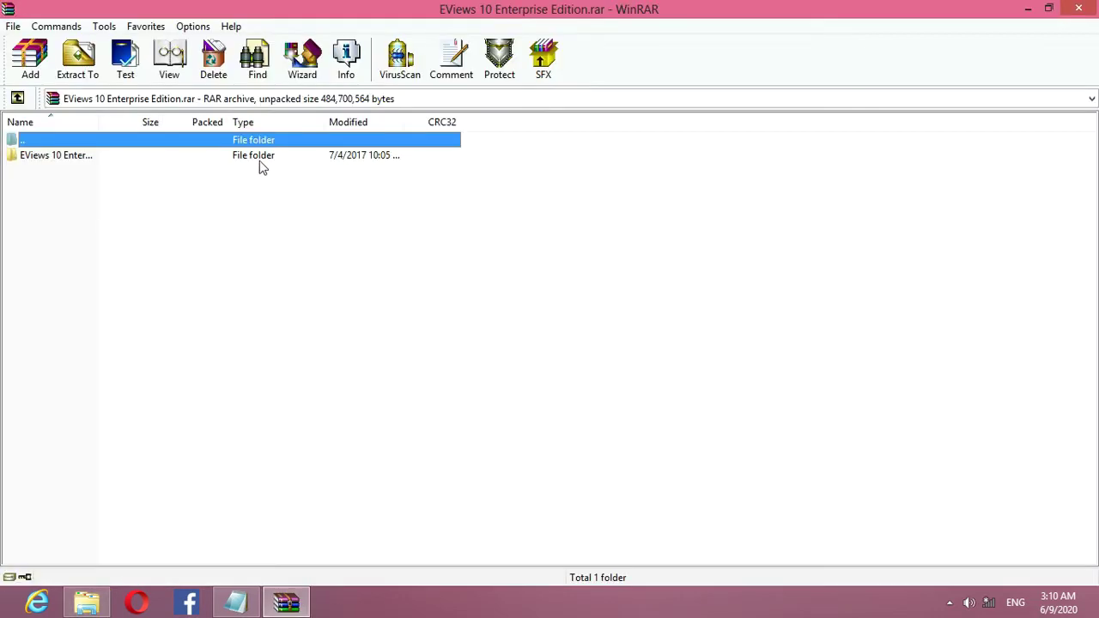
# Step: Launch the EViews 10 installer application from the x86 folder inside the archive
pyautogui.doubleClick(256, 160)
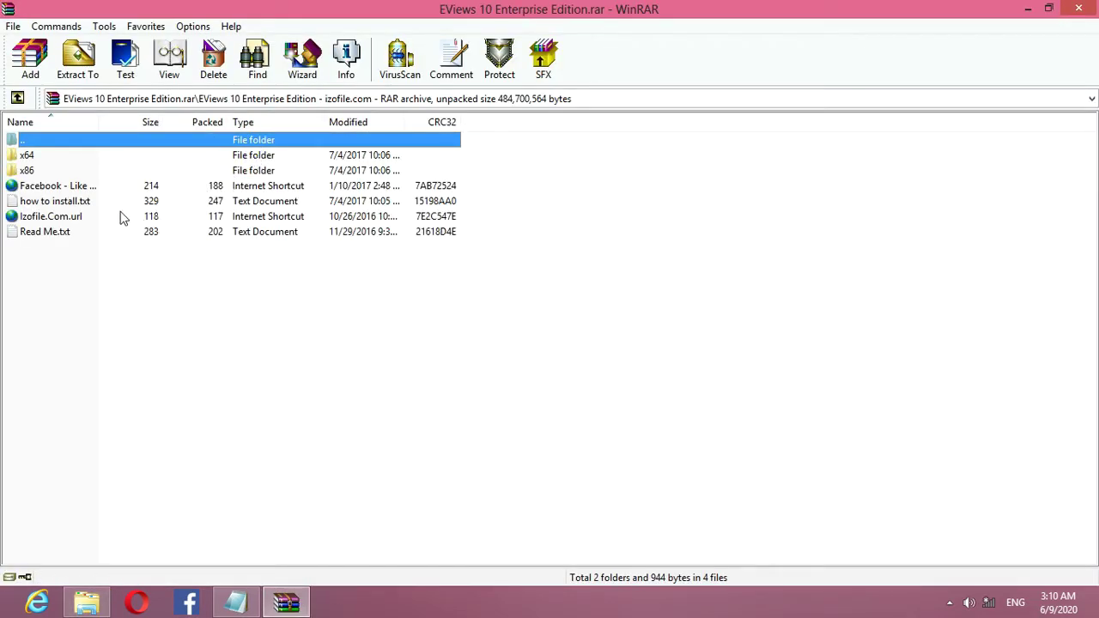
pyautogui.doubleClick(87, 172)
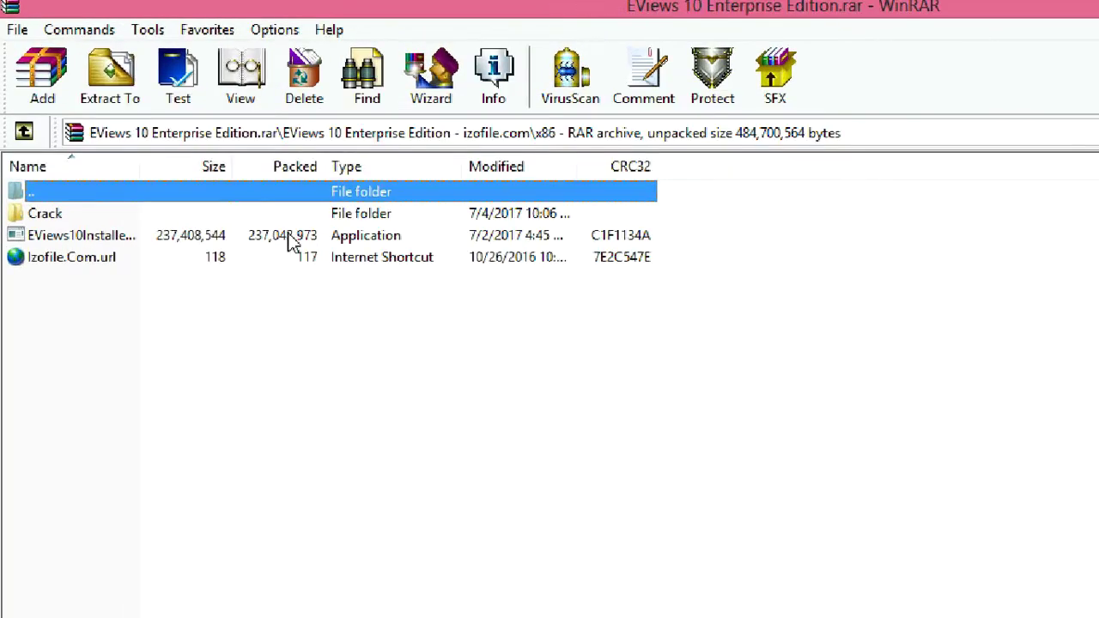
pyautogui.doubleClick(407, 312)
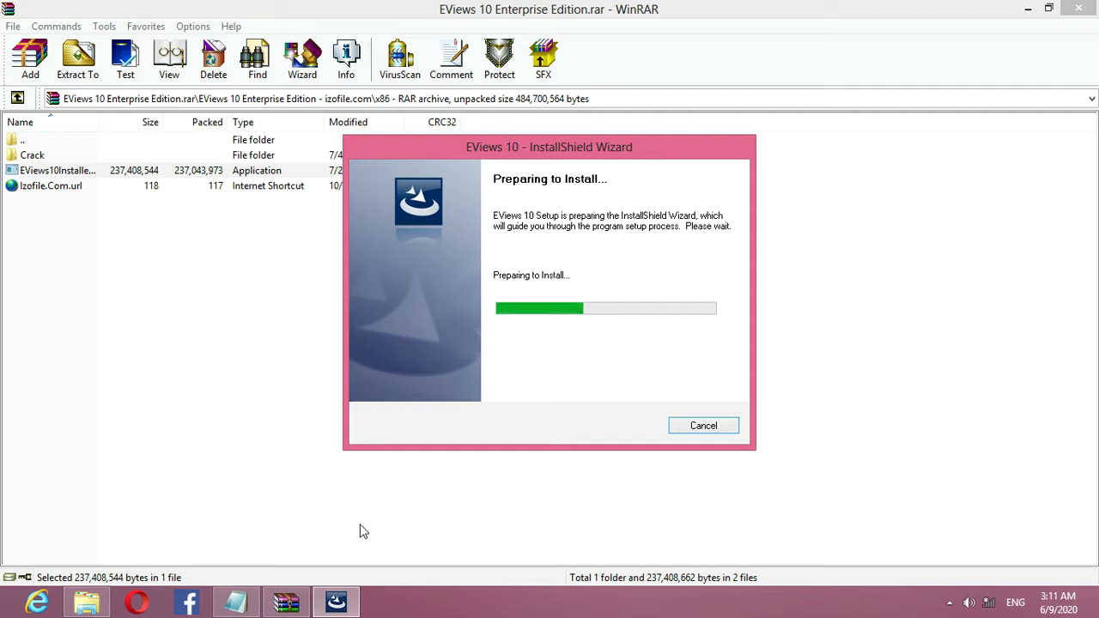
pyautogui.moveTo(481, 154); pyautogui.dragTo(210, 126)
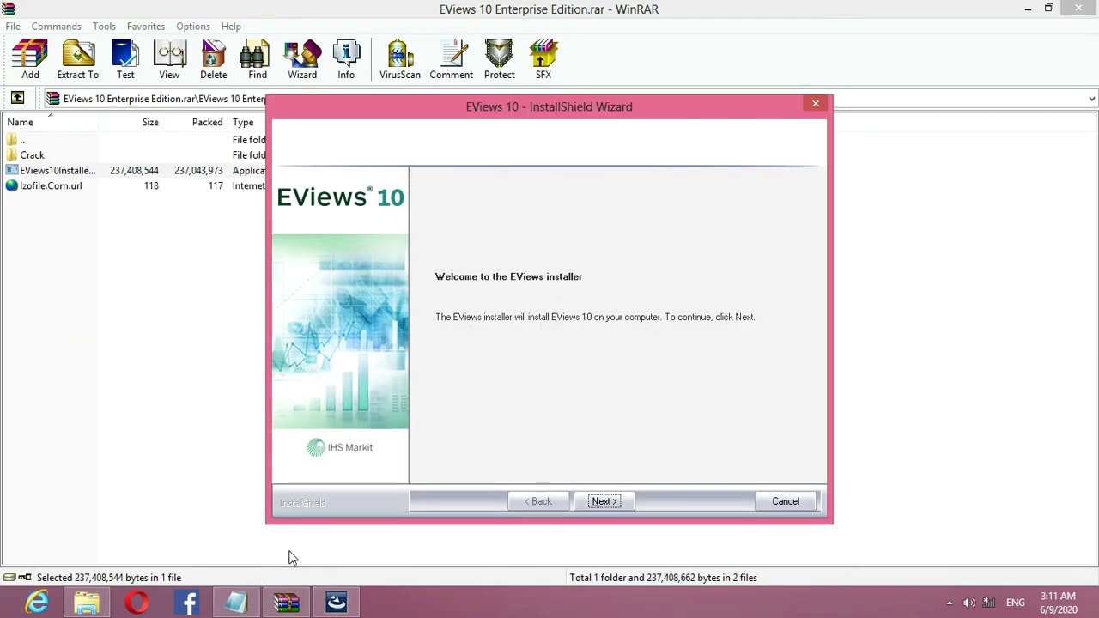
# Step: Accept the license agreement and keep C:\Program Files\EViews 10 as the destination folder
pyautogui.click(601, 503)
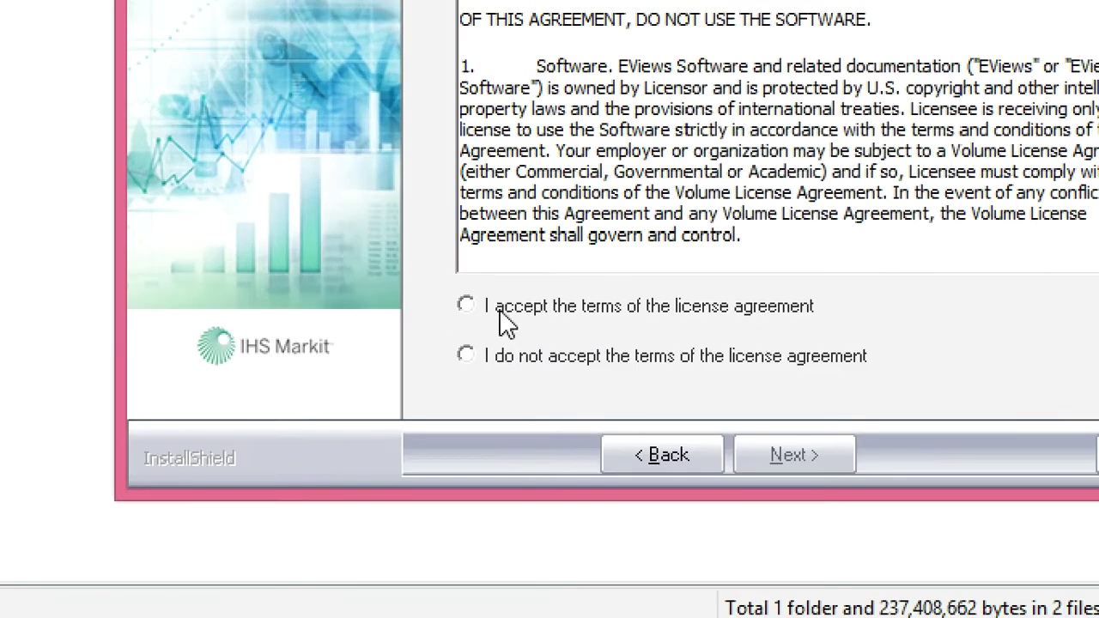
pyautogui.click(486, 308)
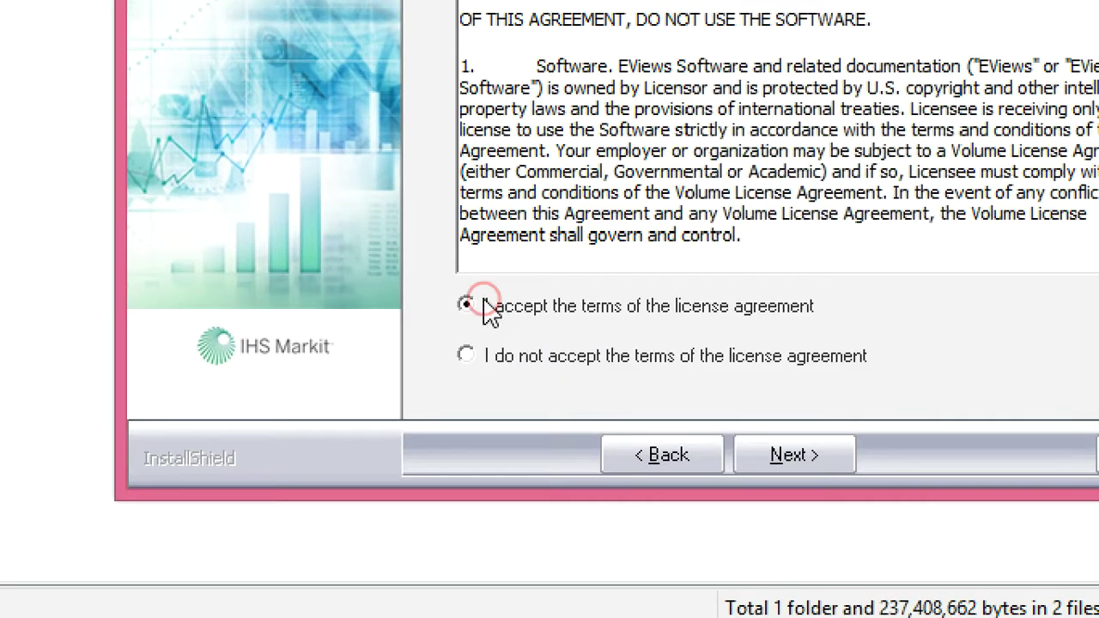
pyautogui.click(788, 459)
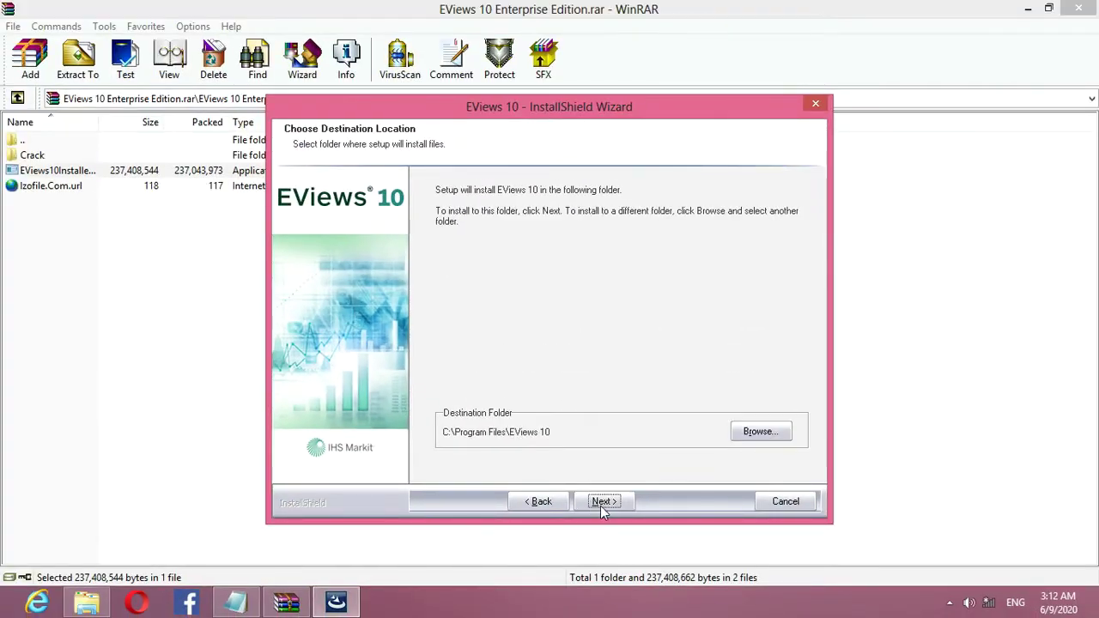
pyautogui.click(602, 505)
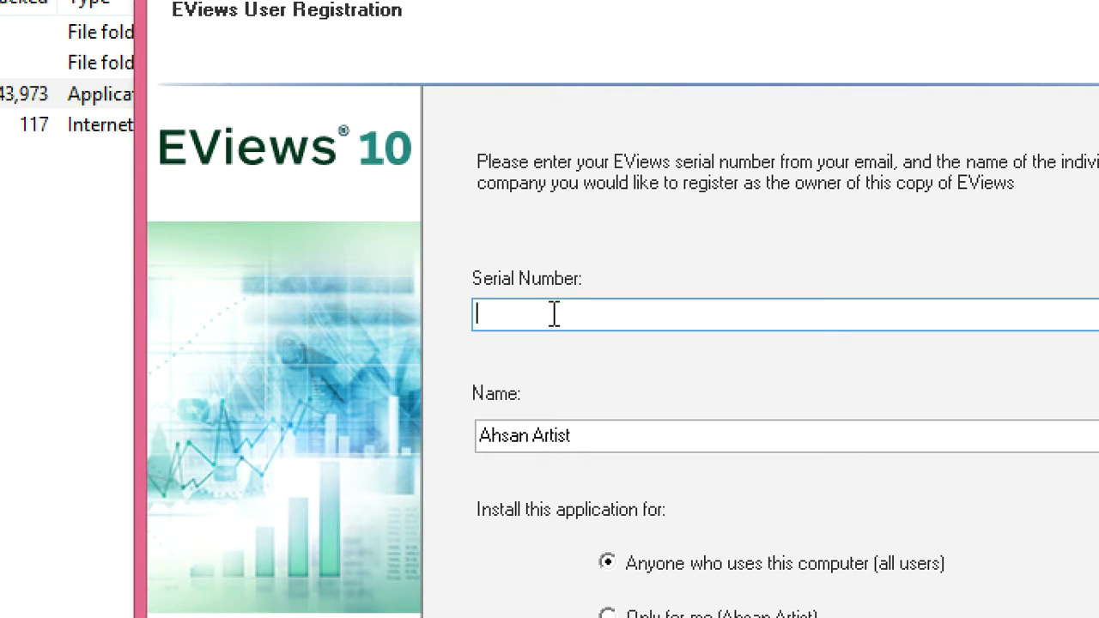
# Step: Enter the serial number for an all-users installation and keep all the default features selected
pyautogui.write('demo')
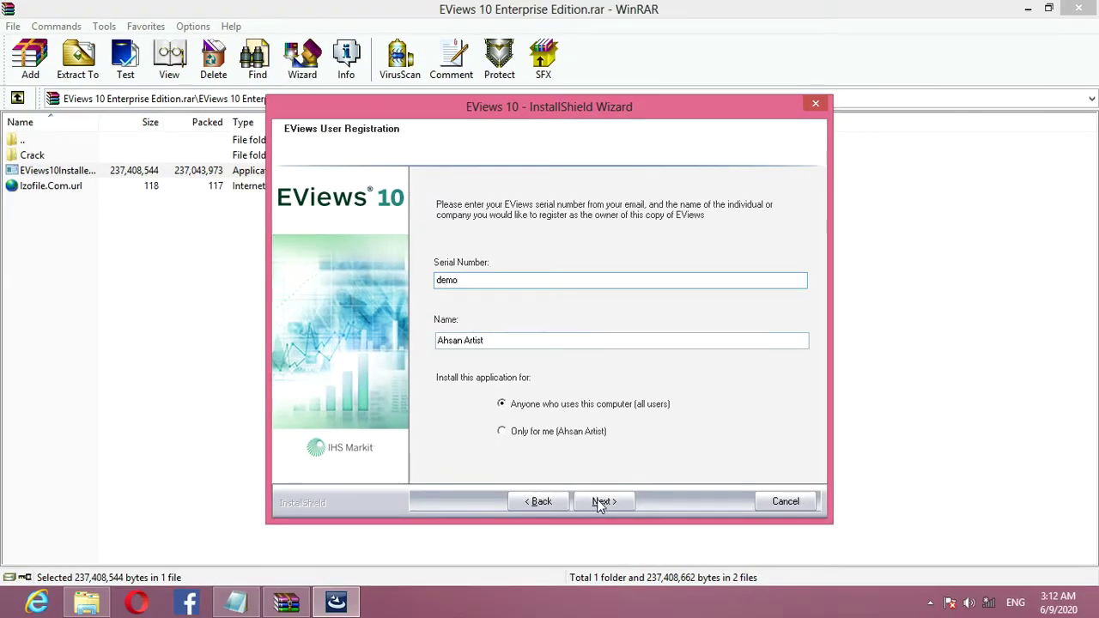
pyautogui.click(598, 501)
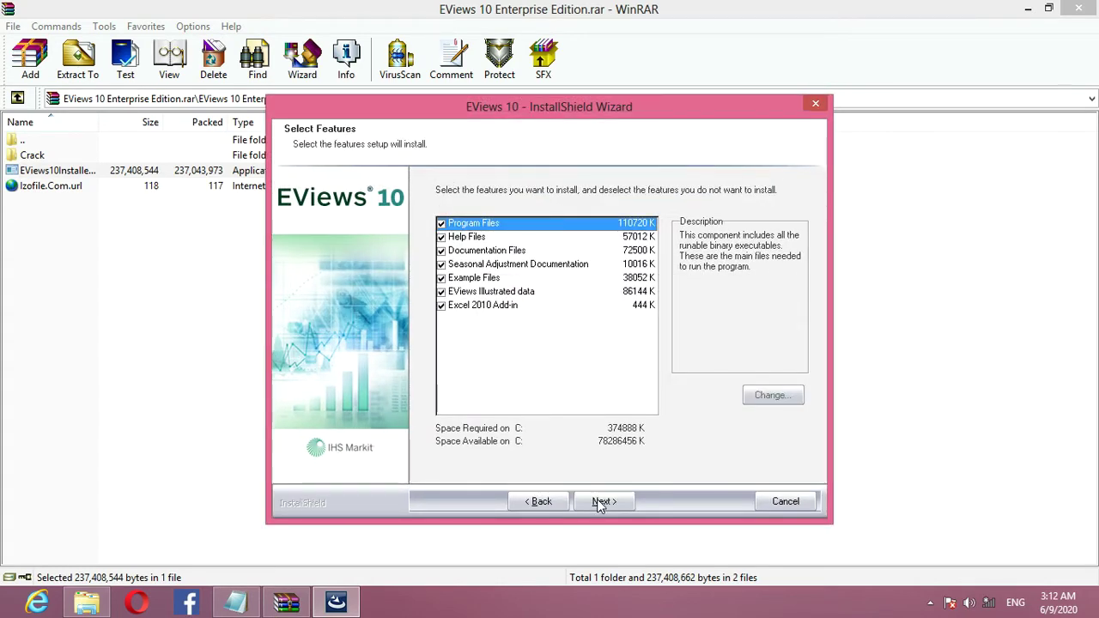
pyautogui.click(599, 502)
pyautogui.click(599, 502)
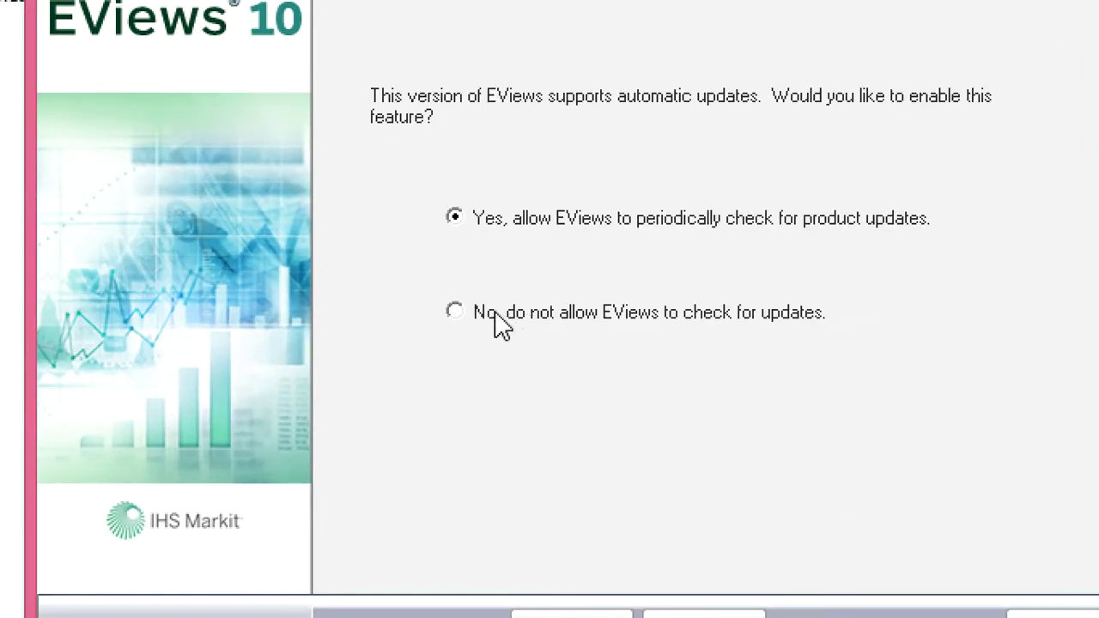
# Step: Disallow EViews from checking for updates and start the installation
pyautogui.click(502, 325)
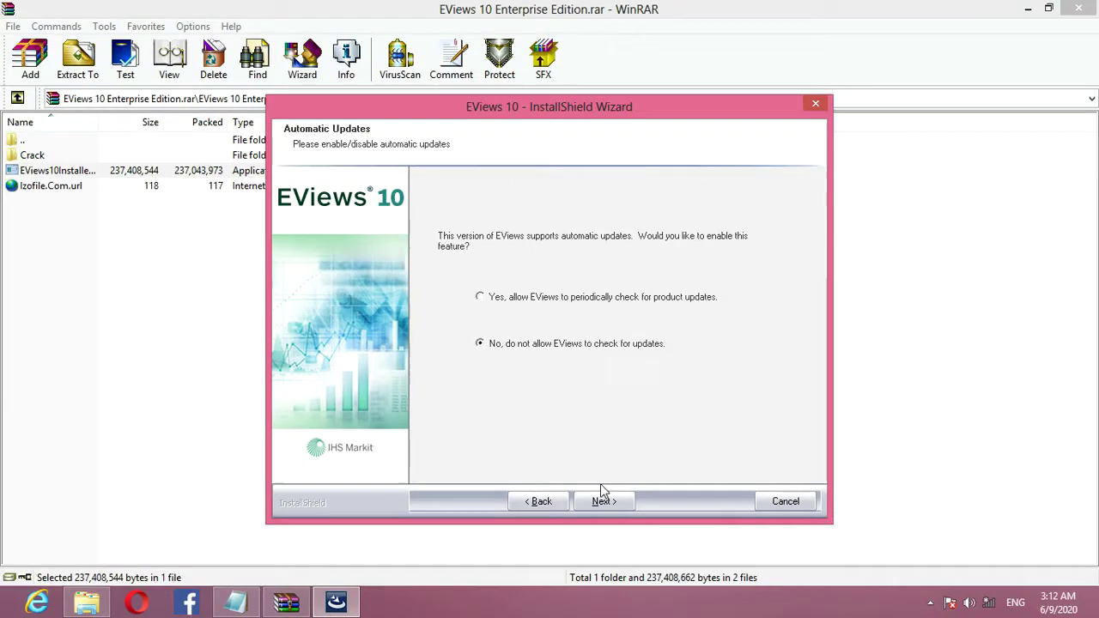
pyautogui.click(699, 615)
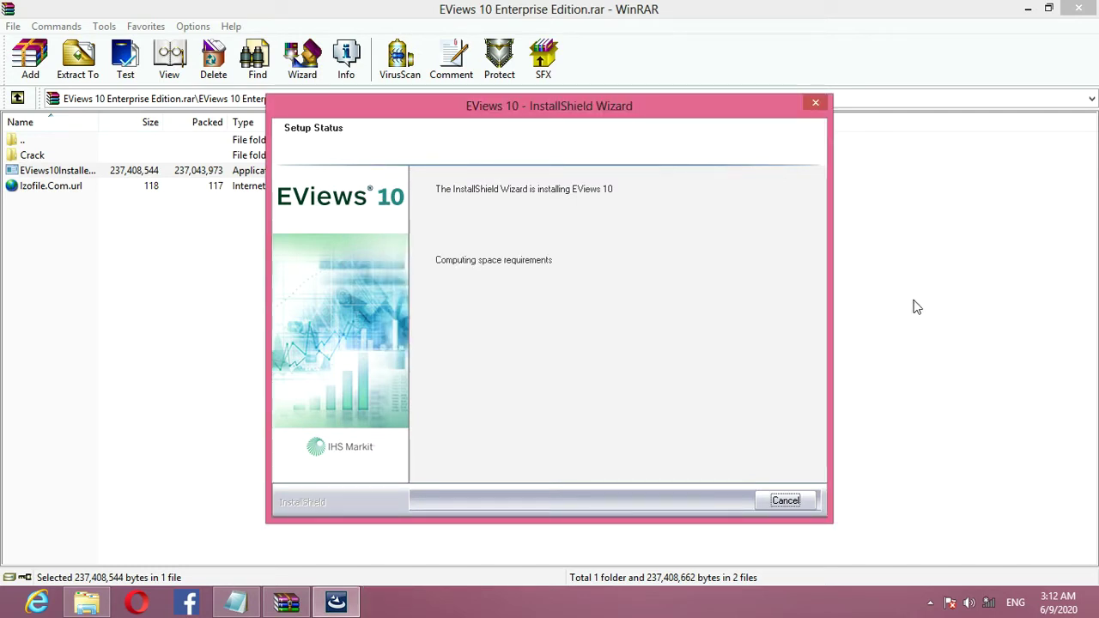
pyautogui.moveTo(571, 107); pyautogui.dragTo(351, 73)
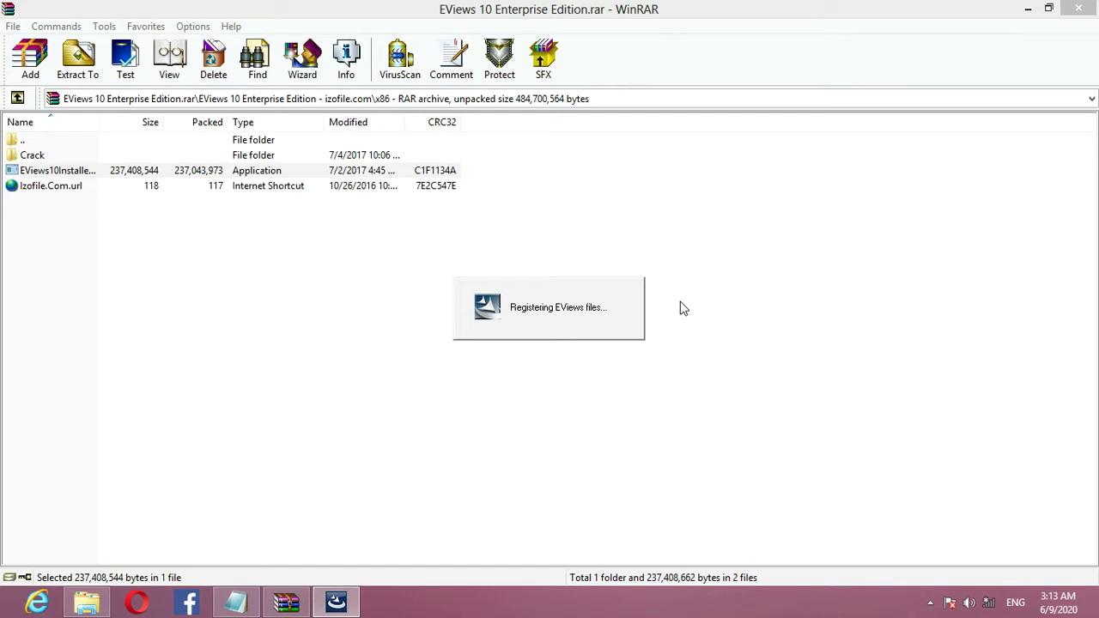
pyautogui.rightClick(849, 255)
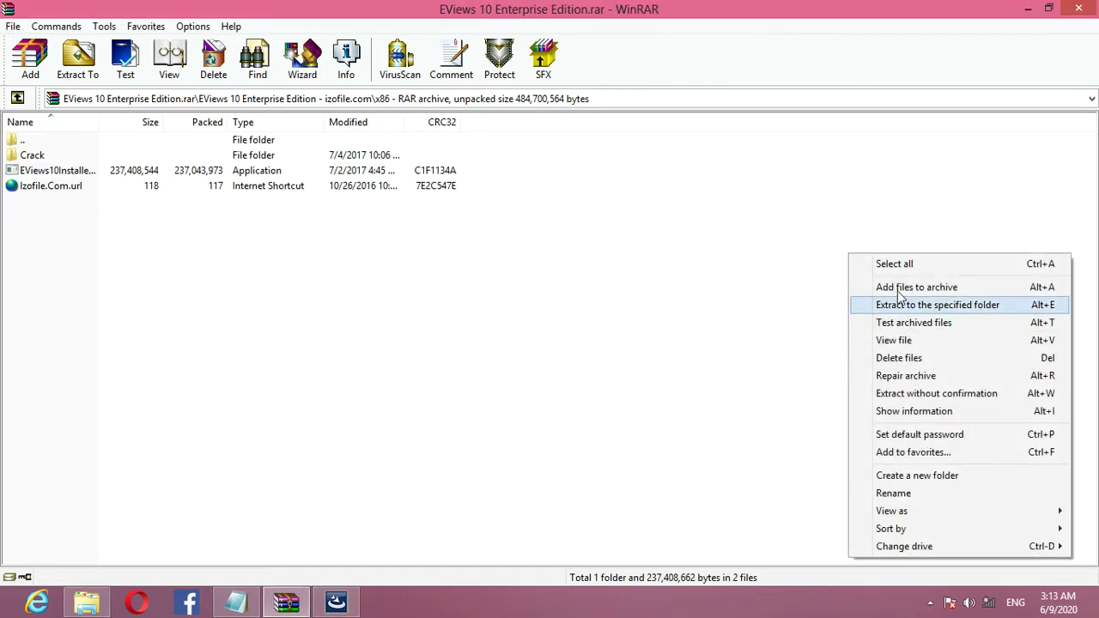
pyautogui.rightClick(778, 233)
pyautogui.rightClick(778, 233)
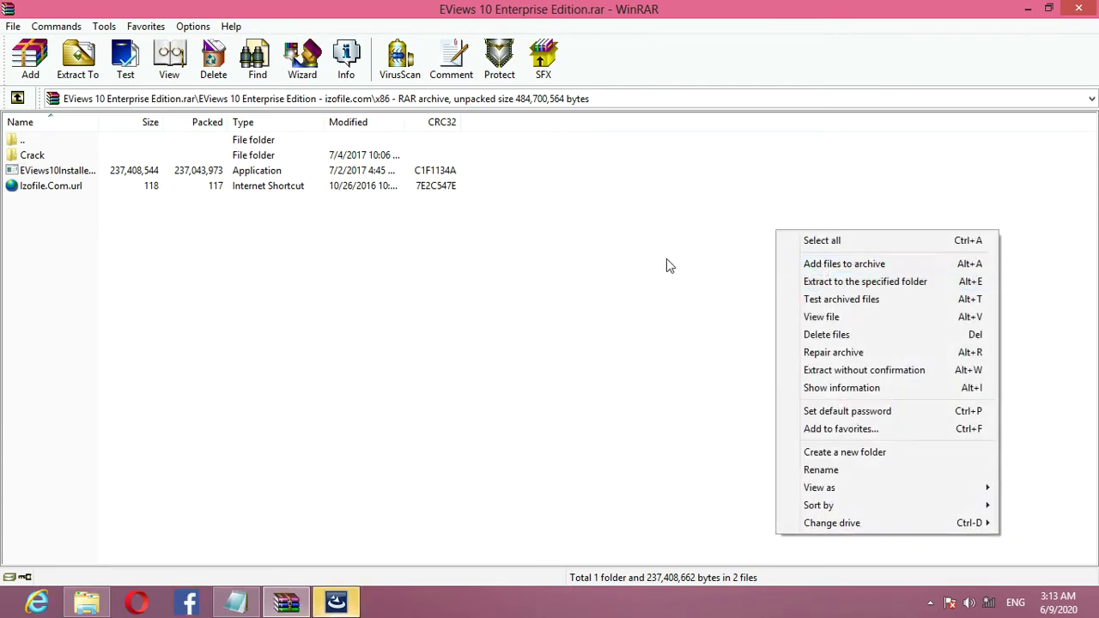
# Step: Return to the installer, agree to add the example files shortcut in My Documents, and finish the installation
pyautogui.click(336, 601)
pyautogui.click(339, 601)
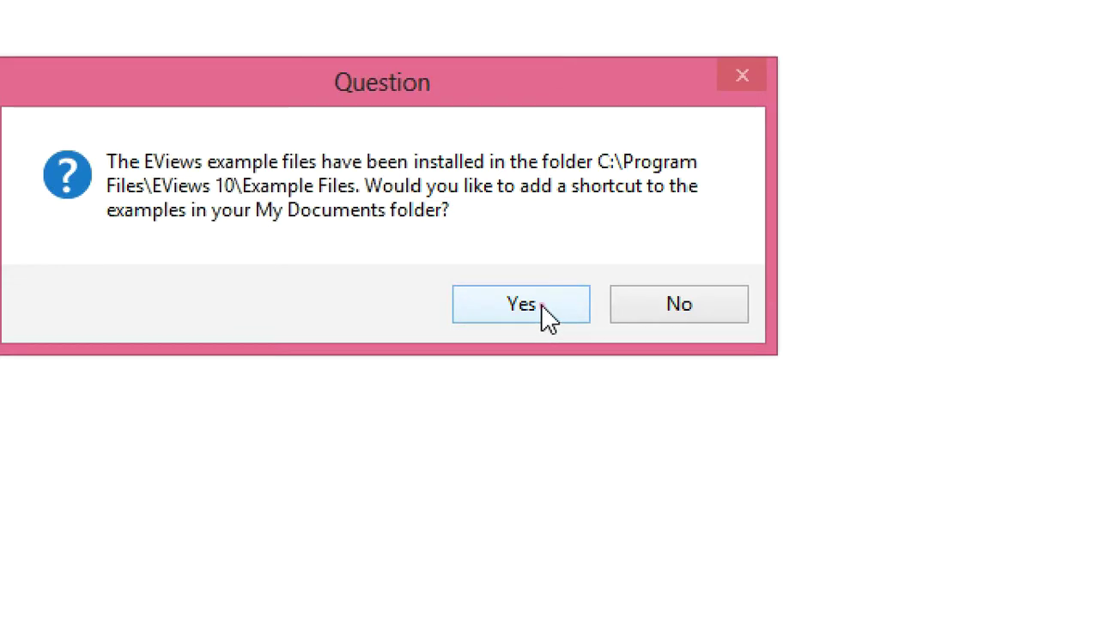
pyautogui.click(548, 318)
pyautogui.click(488, 301)
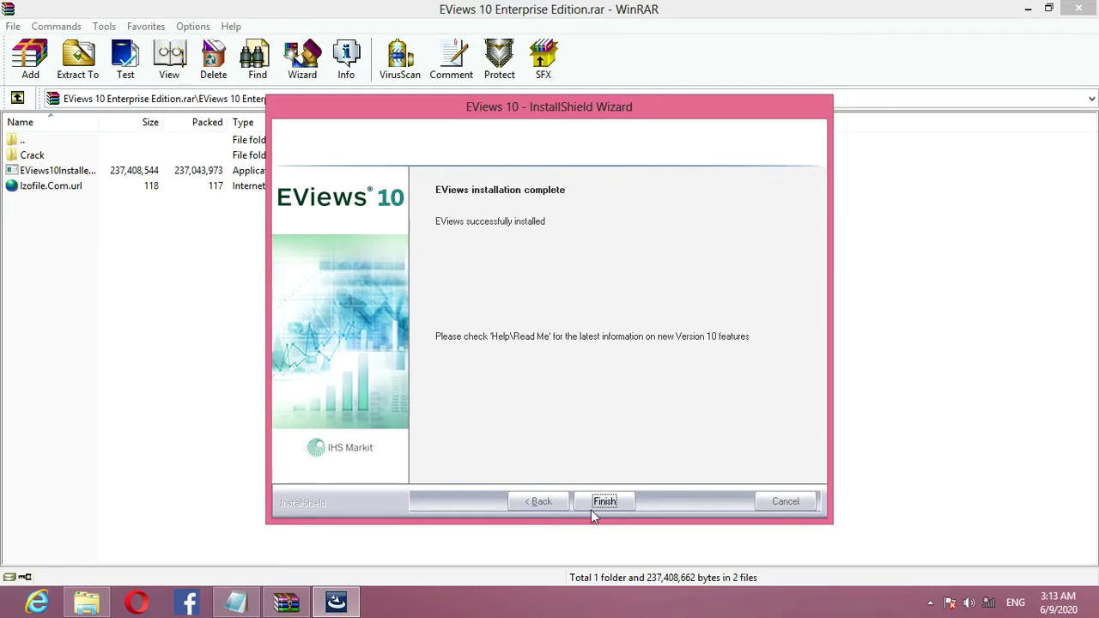
pyautogui.click(605, 501)
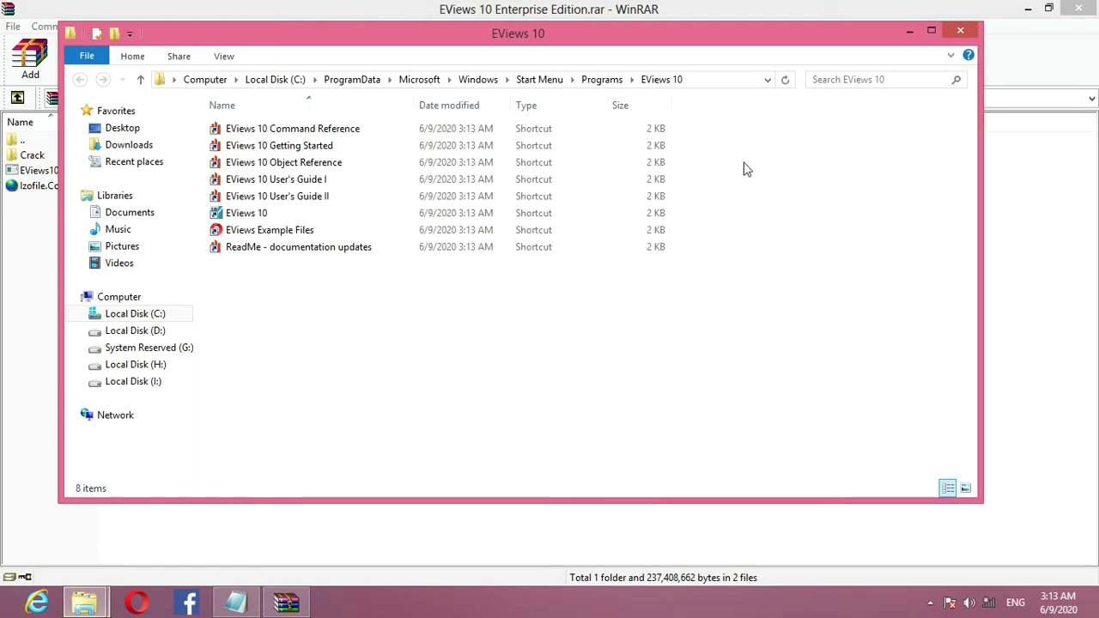
# Step: Minimize the EViews 10 shortcuts folder, the archive and the software folder to reveal the desktop
pyautogui.click(909, 33)
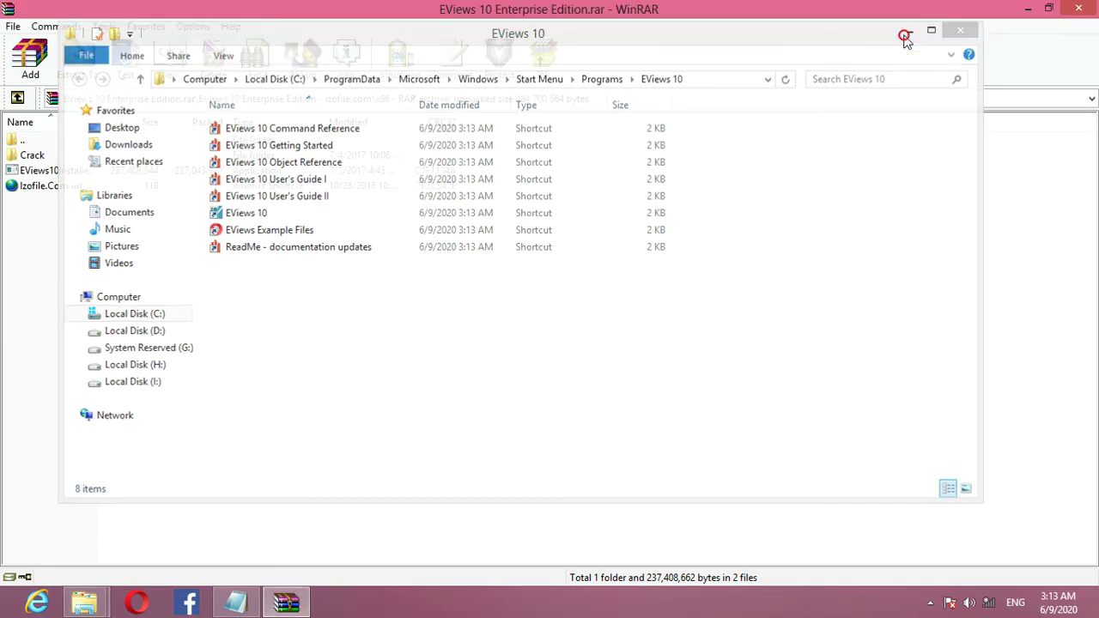
pyautogui.click(1029, 9)
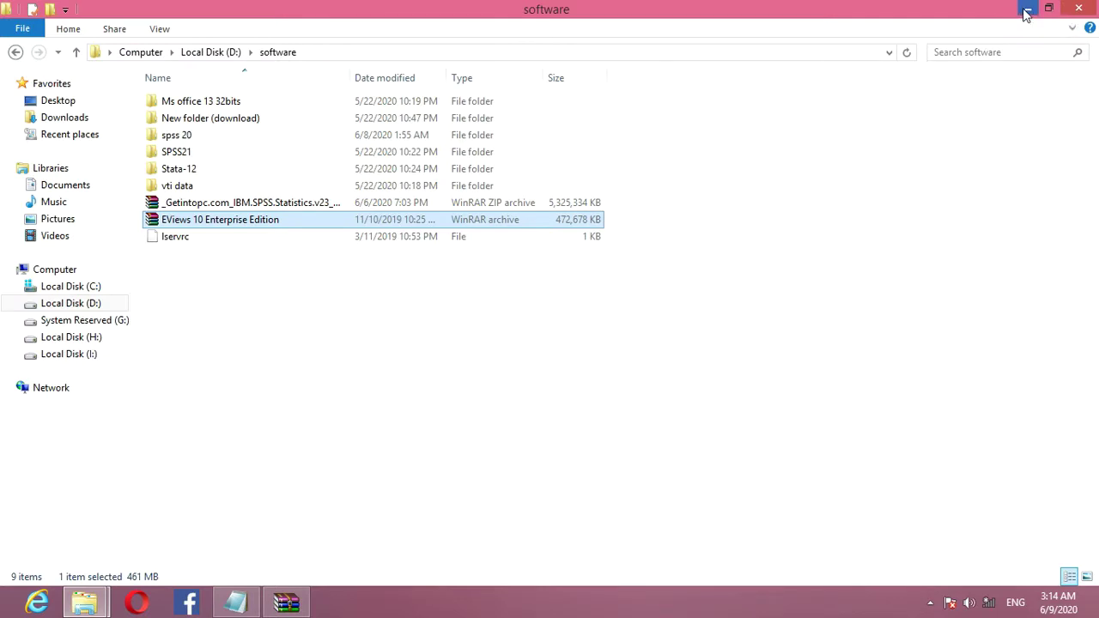
pyautogui.click(1028, 9)
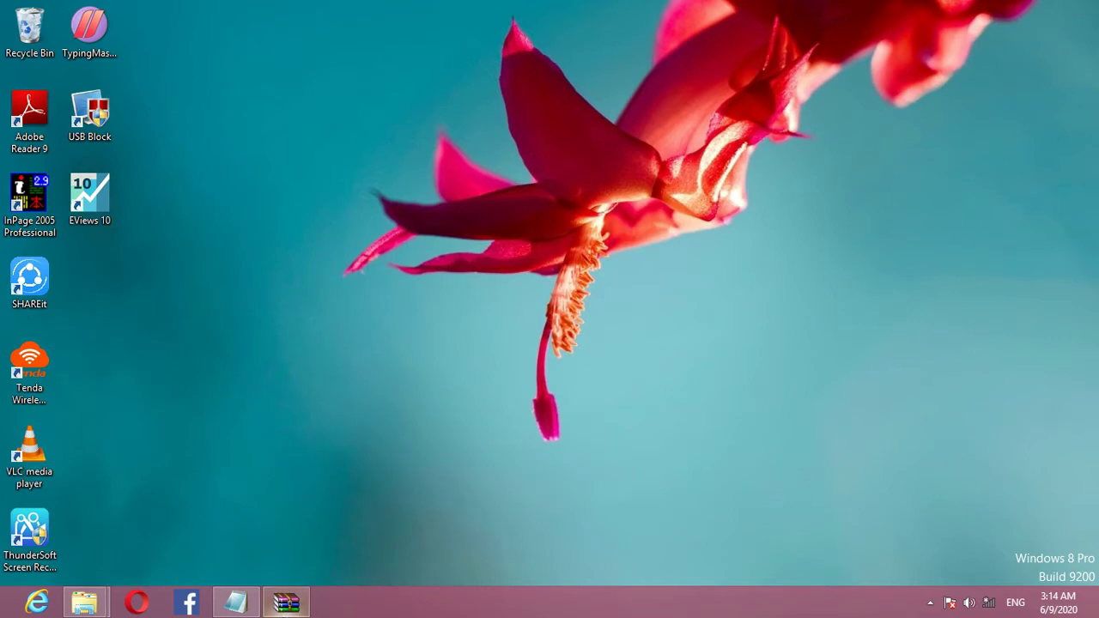
# Step: Switch to Notepad, write "now eveiws is install but i cant open so we registered it and then it open", and minimize it
pyautogui.click(258, 573)
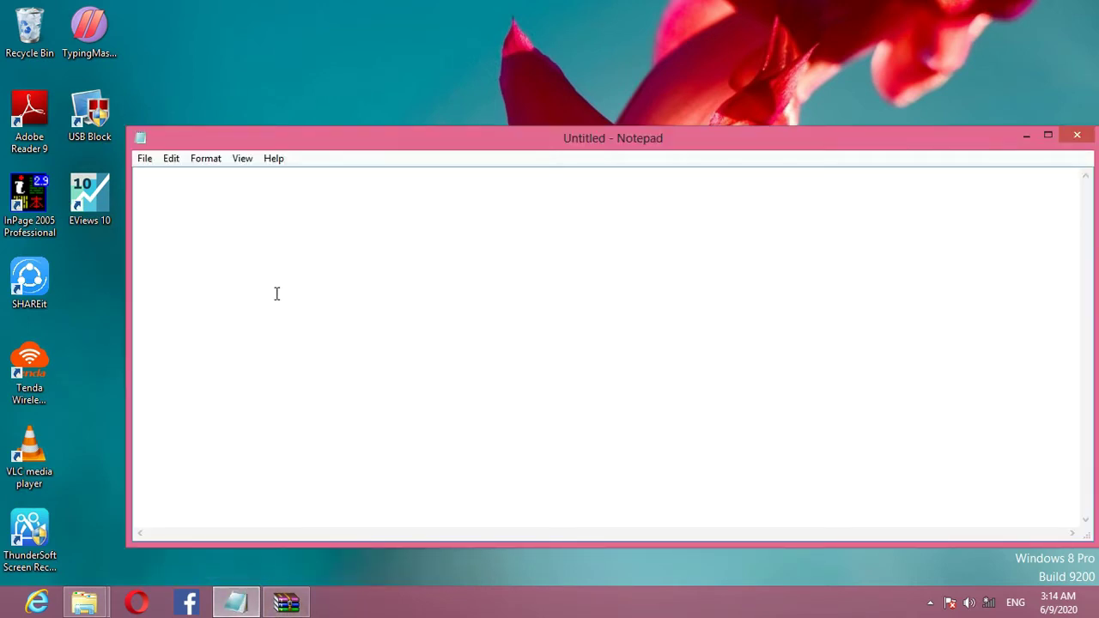
pyautogui.write('de')
pyautogui.press('BackSpace')
pyautogui.press('BackSpace')
pyautogui.write('now eveiws is install ')
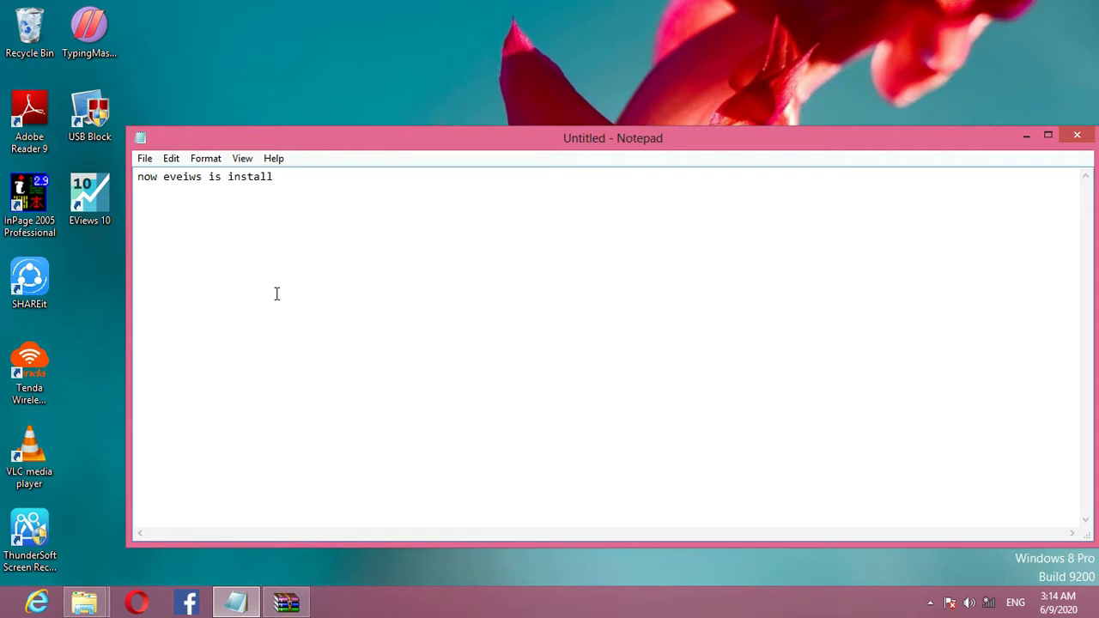
pyautogui.write('but i cant opw')
pyautogui.press('BackSpace')
pyautogui.write('en so we reg')
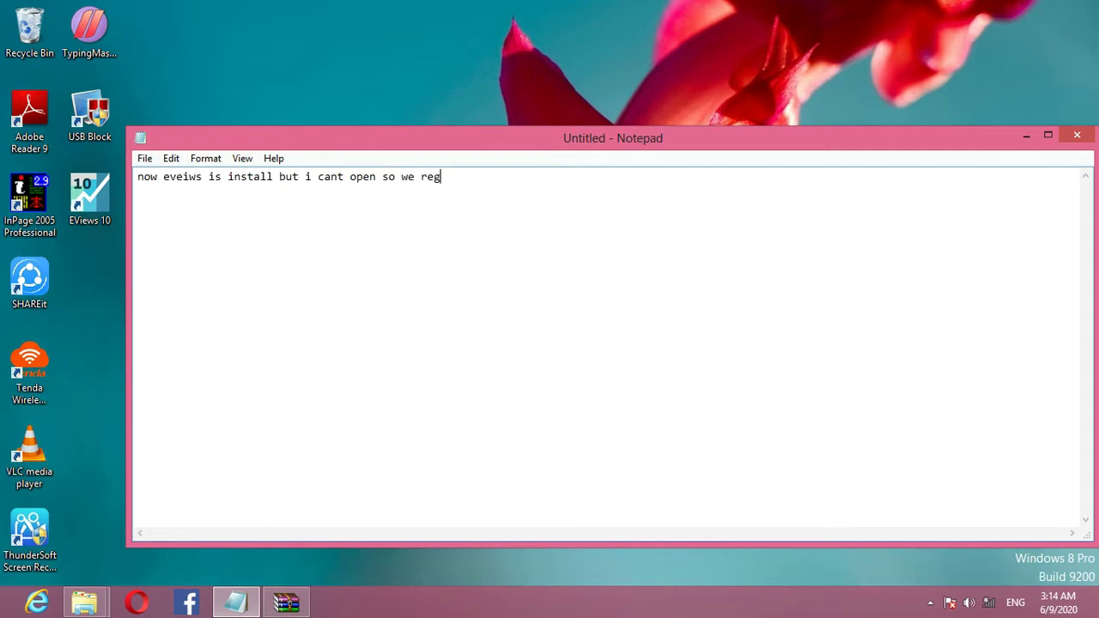
pyautogui.write('istered it and then')
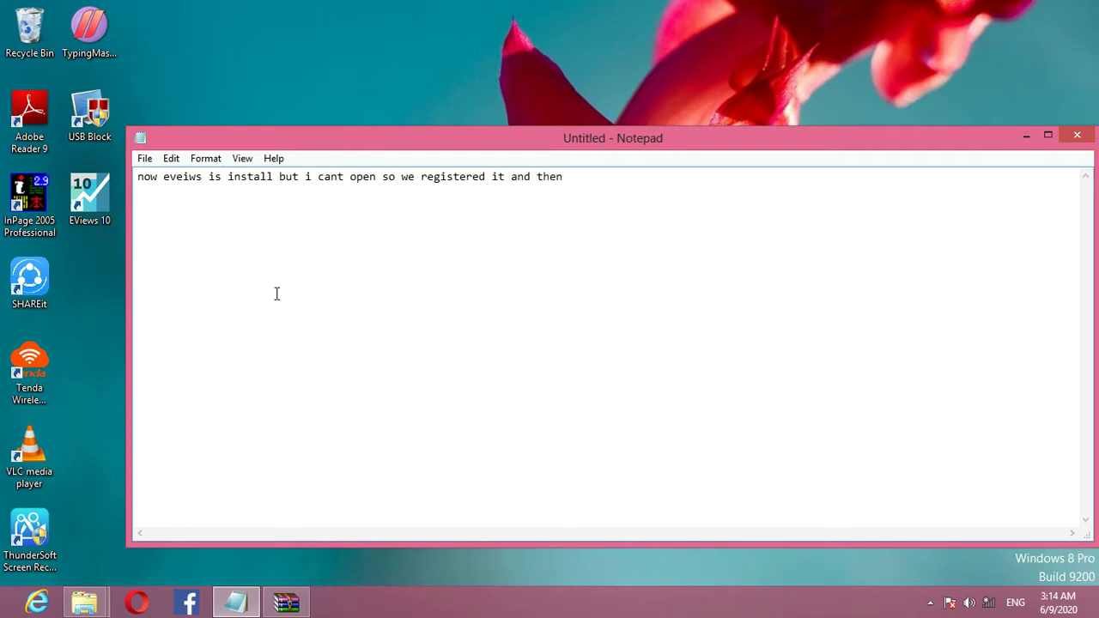
pyautogui.write(' ir open')
pyautogui.click(581, 176)
pyautogui.press('BackSpace')
pyautogui.write('t open')
pyautogui.click(1021, 138)
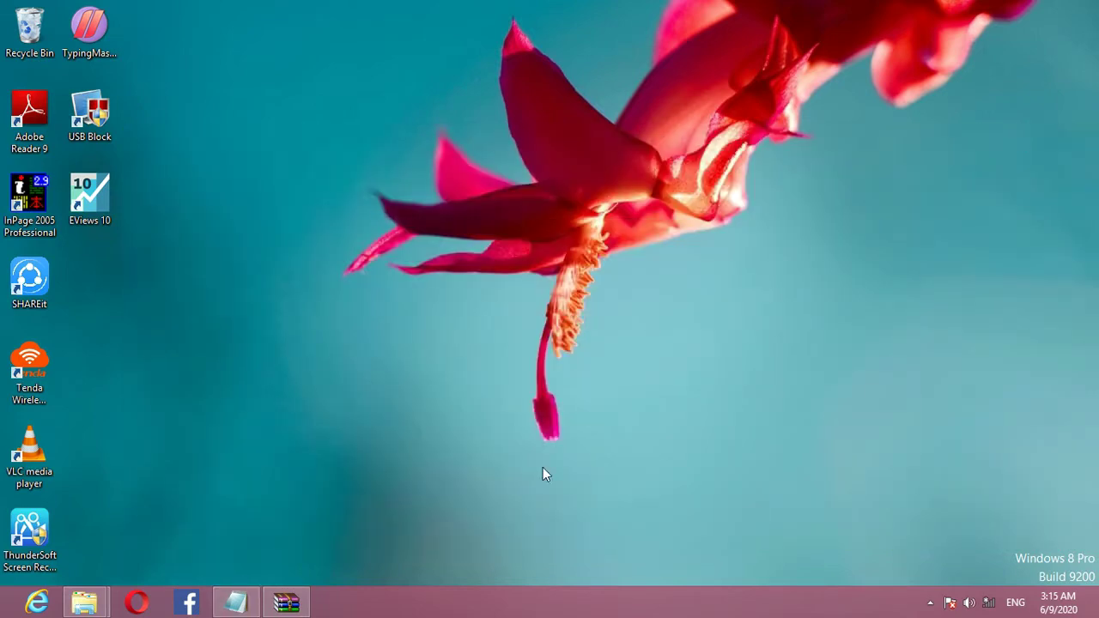
# Step: Launch EViews 10 from its desktop shortcut to check its registration requirement, and close the registration dialog
pyautogui.click(287, 604)
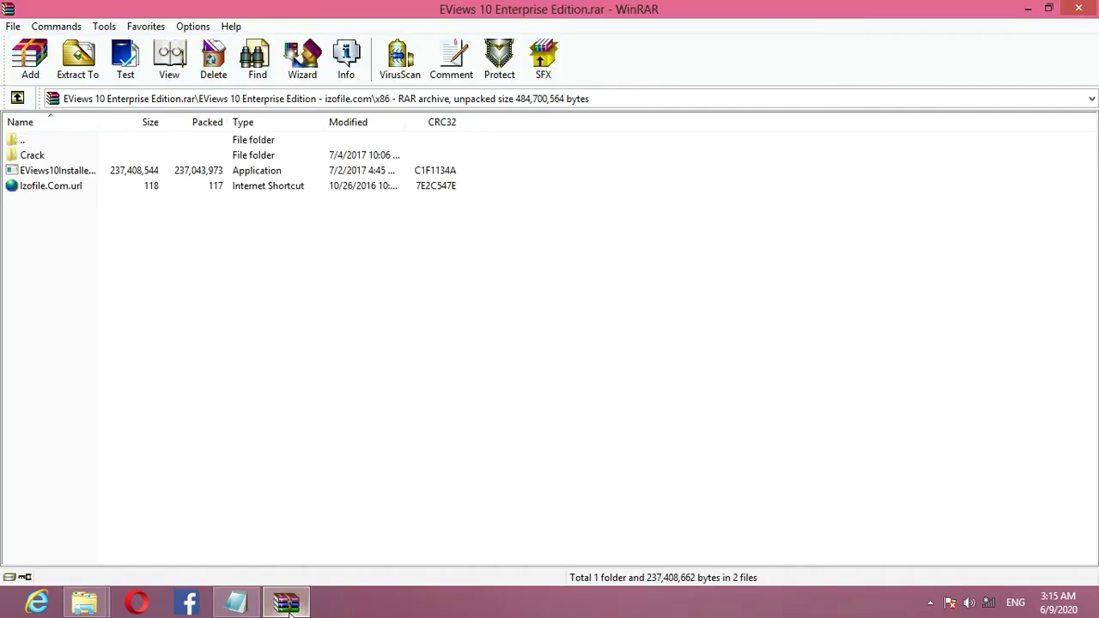
pyautogui.click(1028, 8)
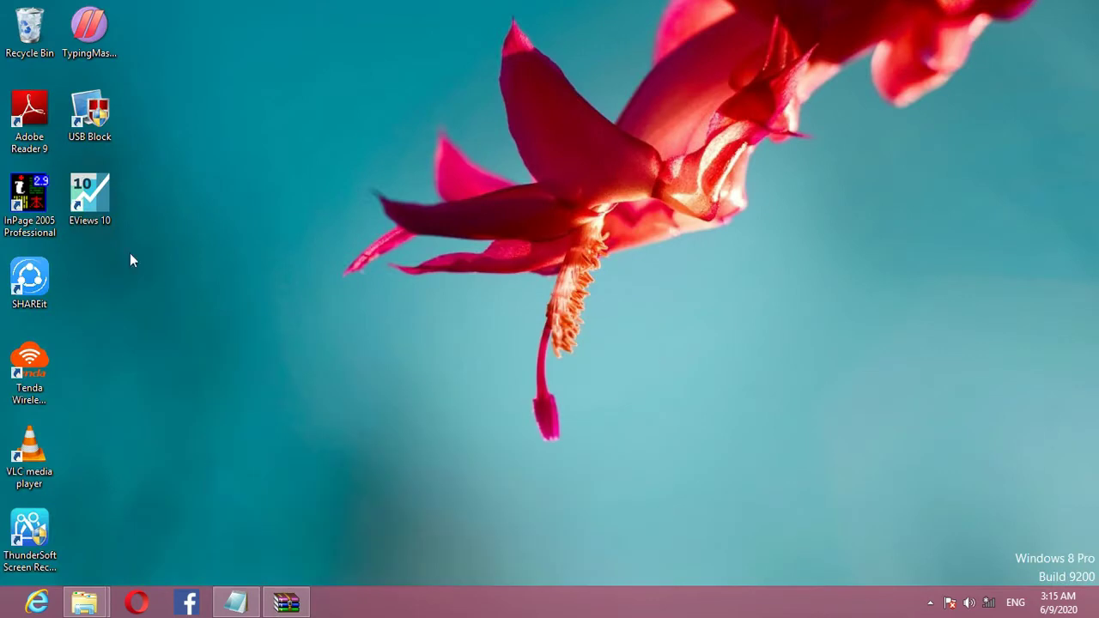
pyautogui.click(112, 199)
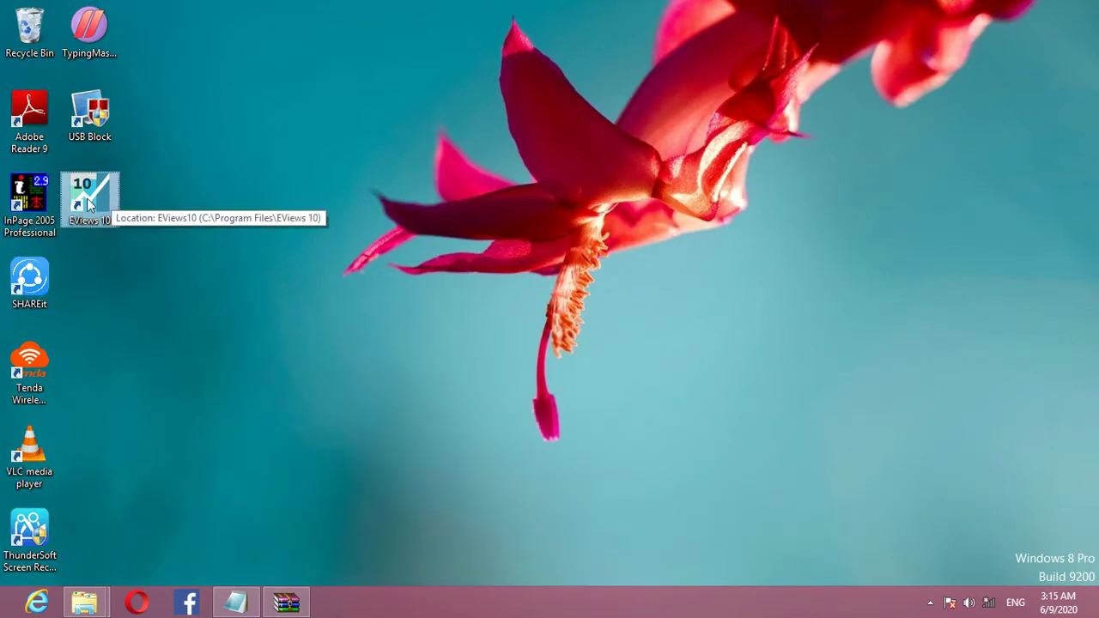
pyautogui.rightClick(88, 199)
pyautogui.click(136, 211)
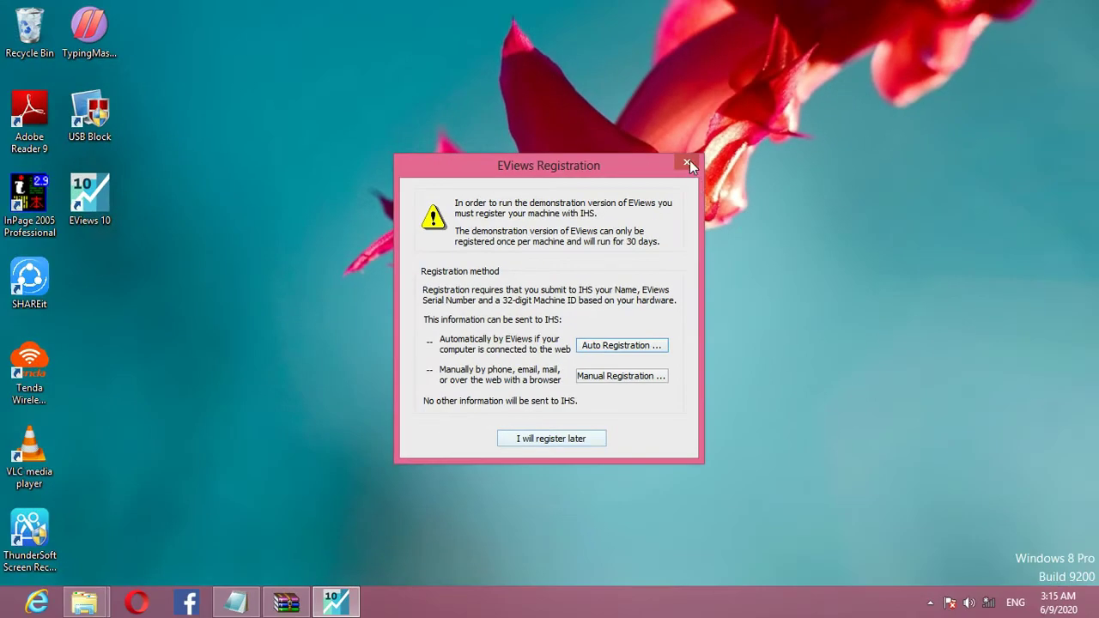
pyautogui.click(688, 162)
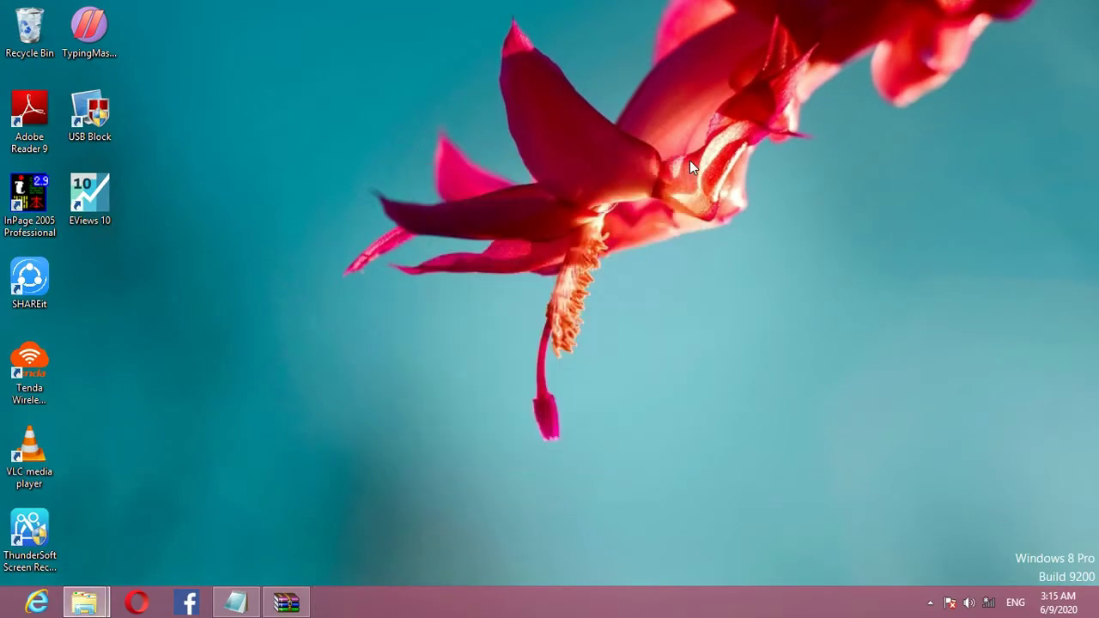
# Step: Run Patch.exe from the archive's x86 Crack folder, apply the patch to EViews 10 with a backup, and minimize the archive
pyautogui.click(286, 602)
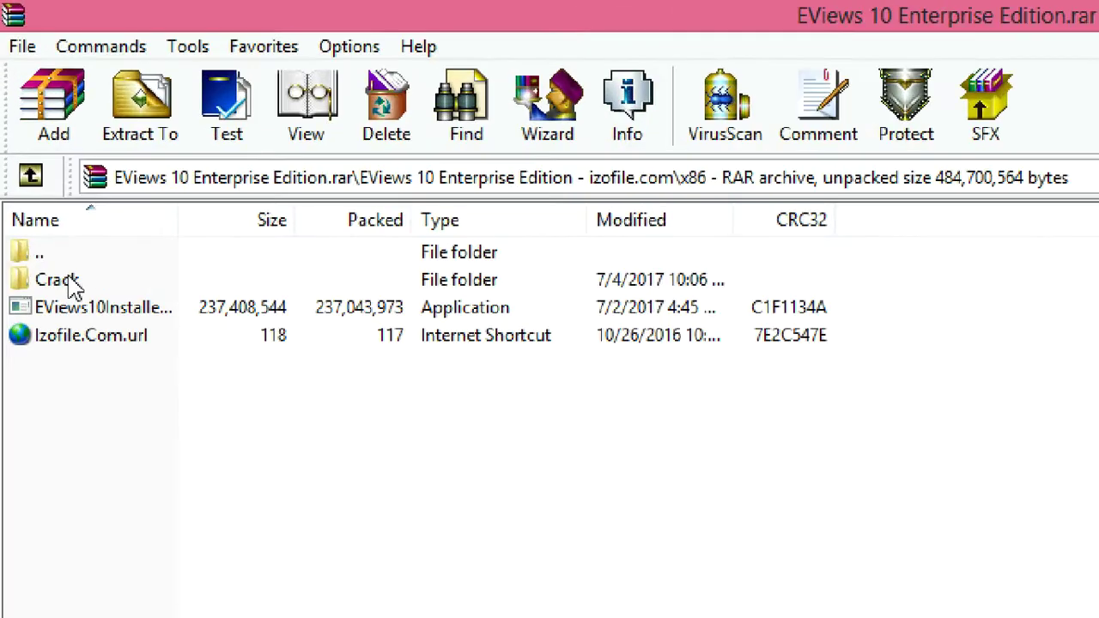
pyautogui.doubleClick(72, 283)
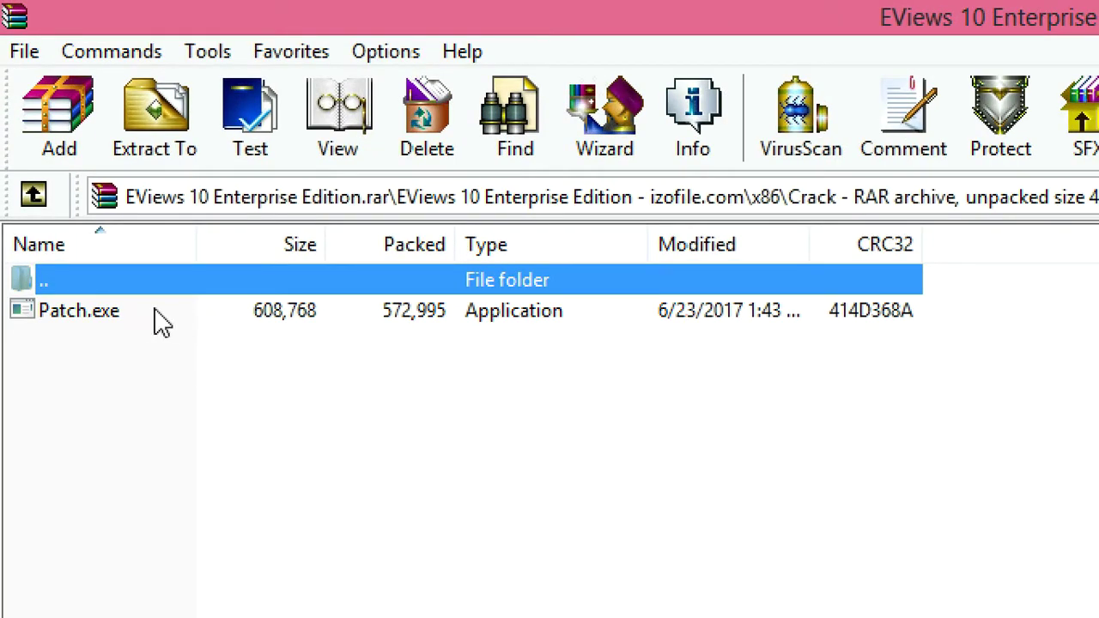
pyautogui.doubleClick(125, 314)
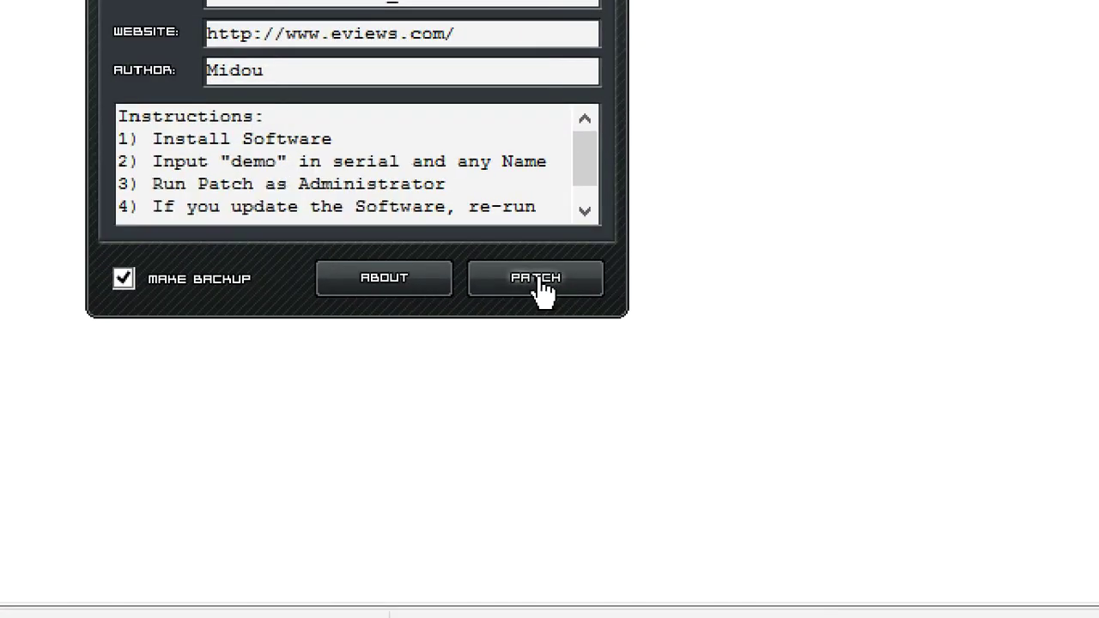
pyautogui.click(536, 285)
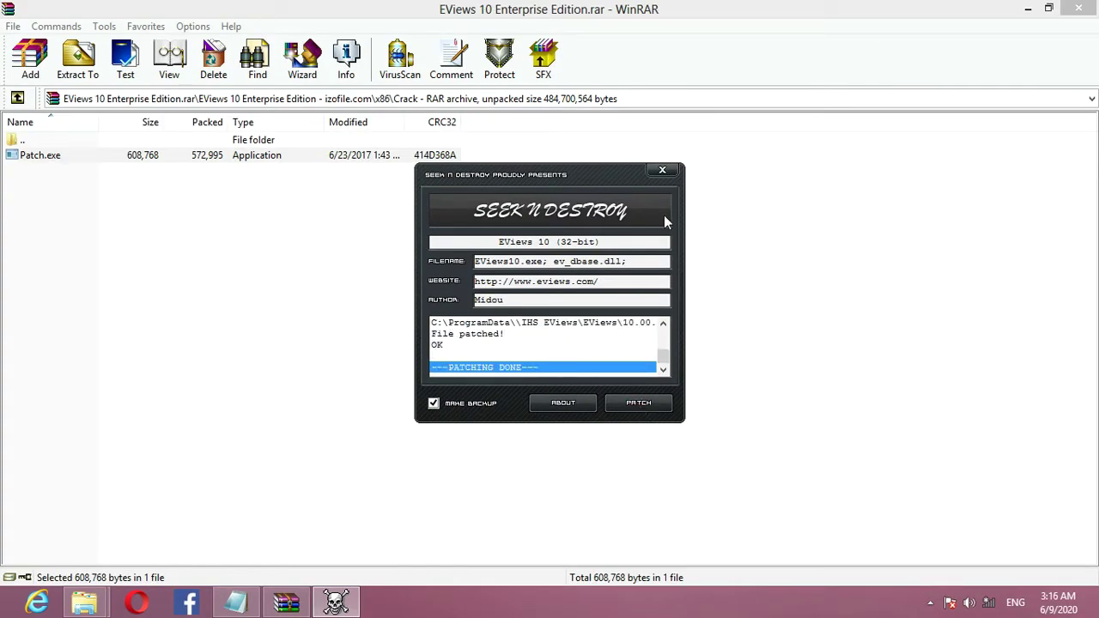
pyautogui.click(665, 172)
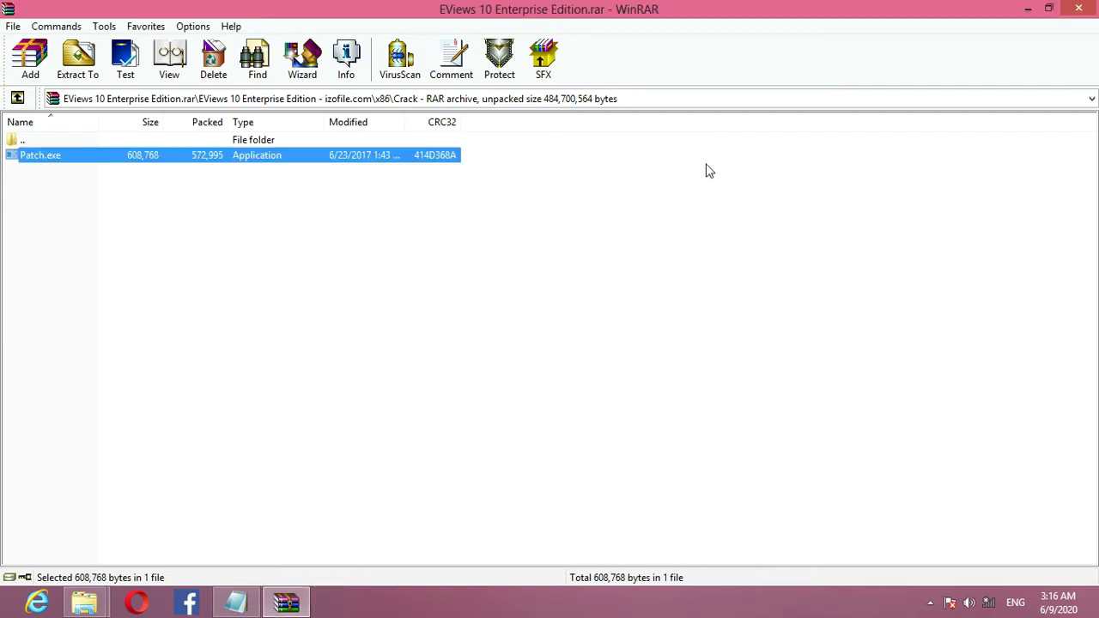
pyautogui.click(1027, 8)
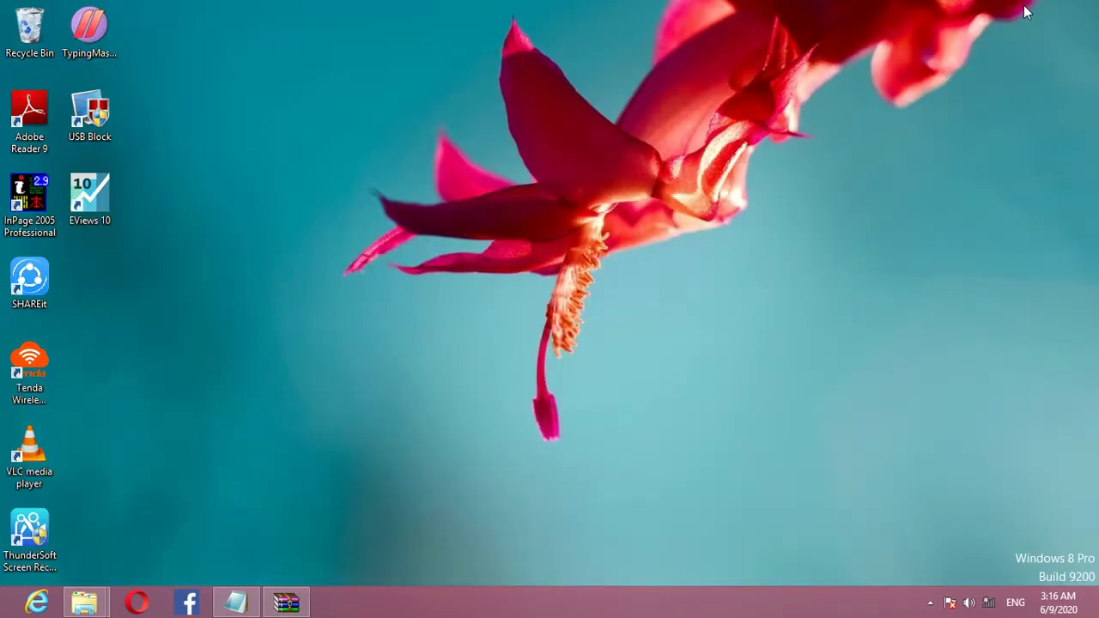
# Step: Switch to Notepad, add the line "now you see it open" below the existing text, and minimize it
pyautogui.click(235, 602)
pyautogui.click(638, 190)
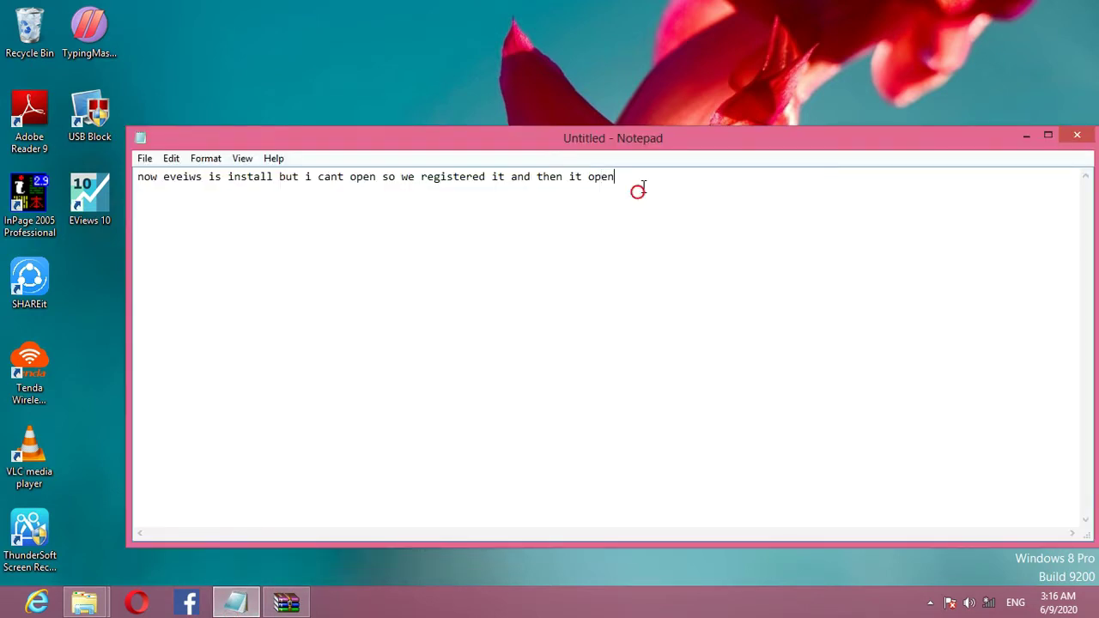
pyautogui.press('Return')
pyautogui.write('w')
pyautogui.write('no')
pyautogui.write(' you se')
pyautogui.write('e ')
pyautogui.write('it open')
pyautogui.click(1035, 139)
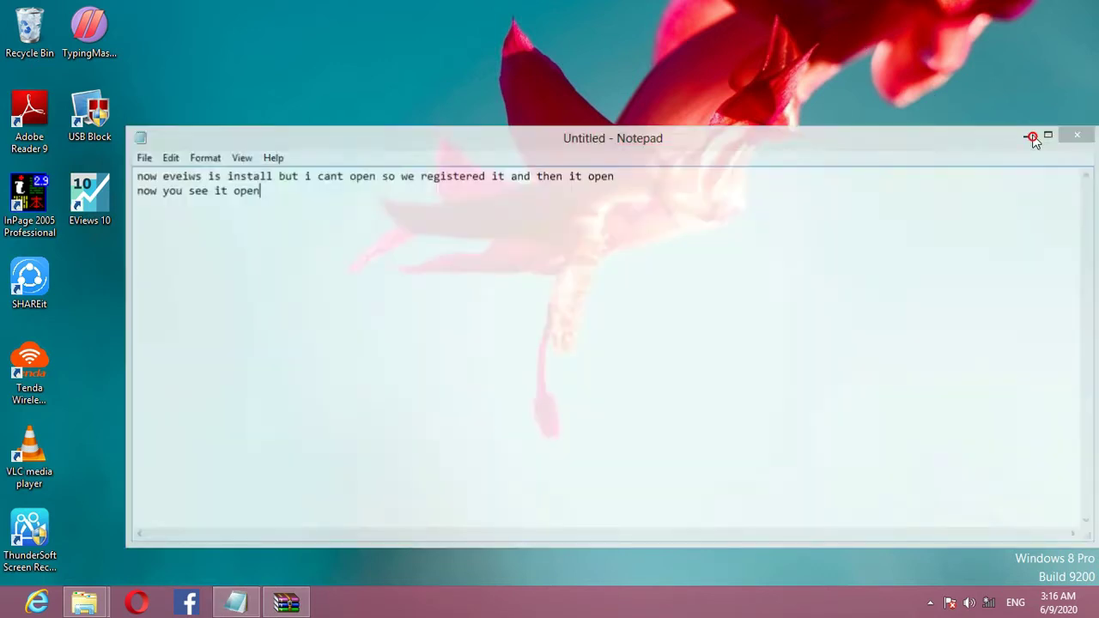
# Step: Open EViews 10 from its desktop shortcut, dismiss the startup screen, reposition the window for inspection, and close the program
pyautogui.rightClick(101, 194)
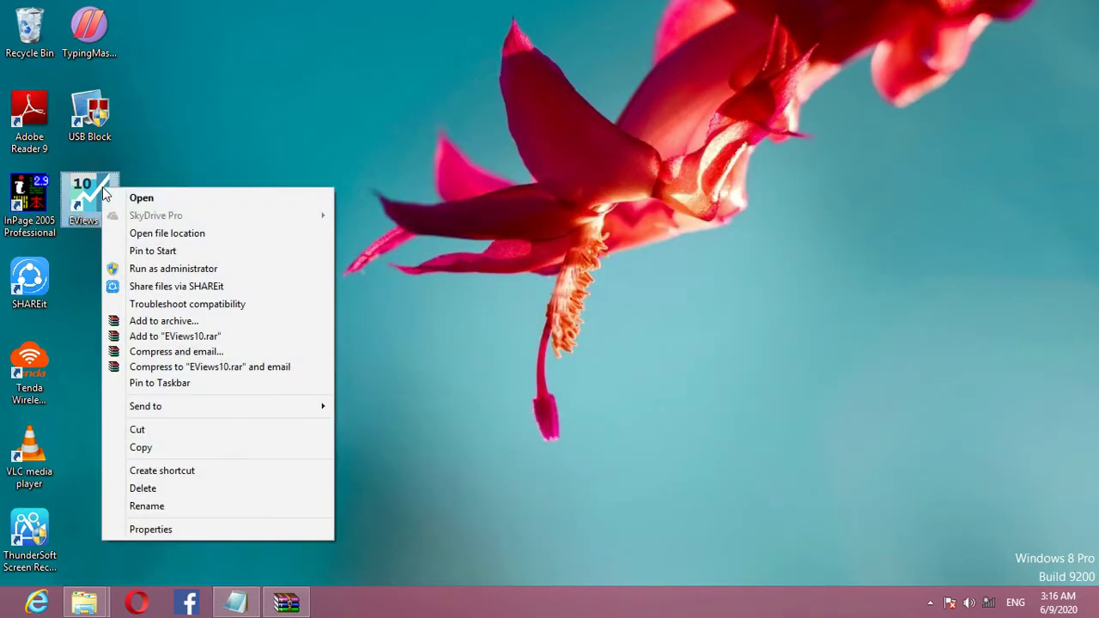
pyautogui.click(149, 200)
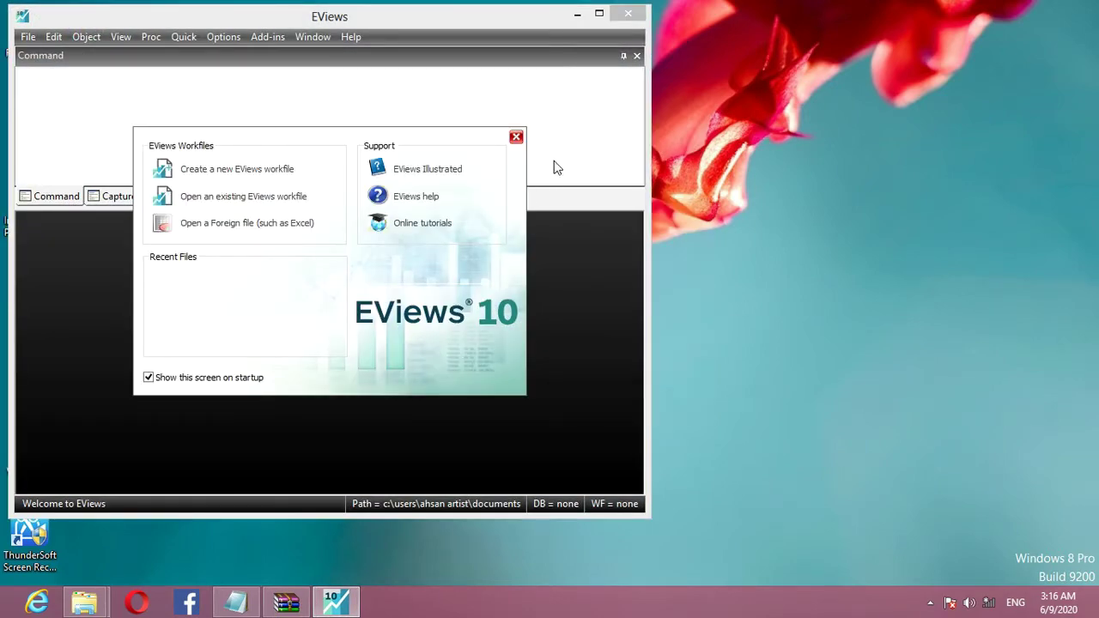
pyautogui.click(517, 137)
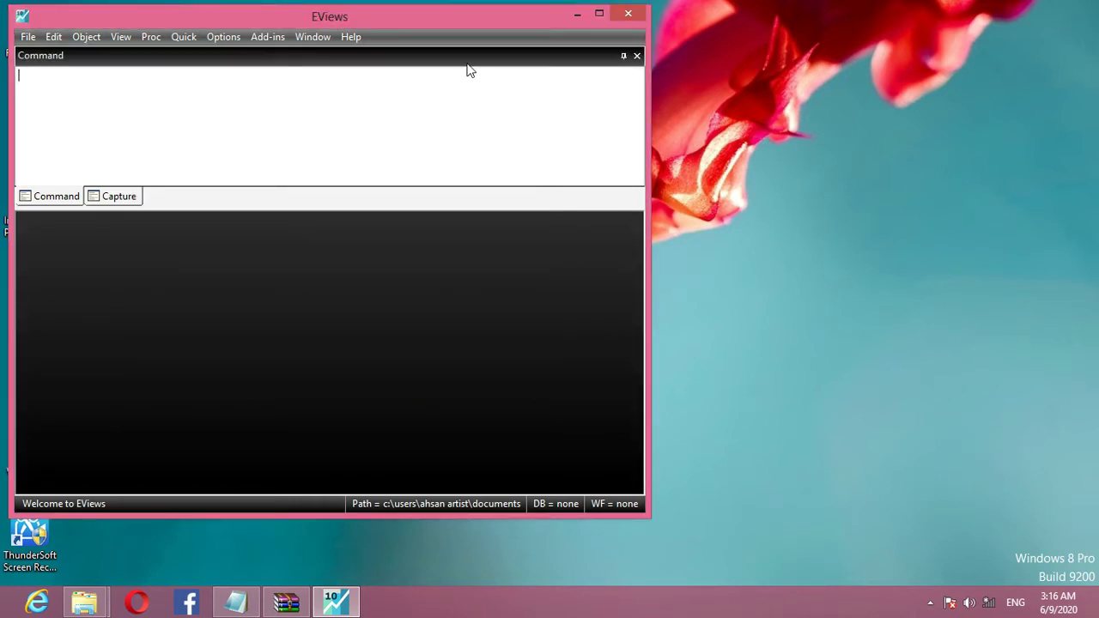
pyautogui.moveTo(429, 18); pyautogui.dragTo(656, 45)
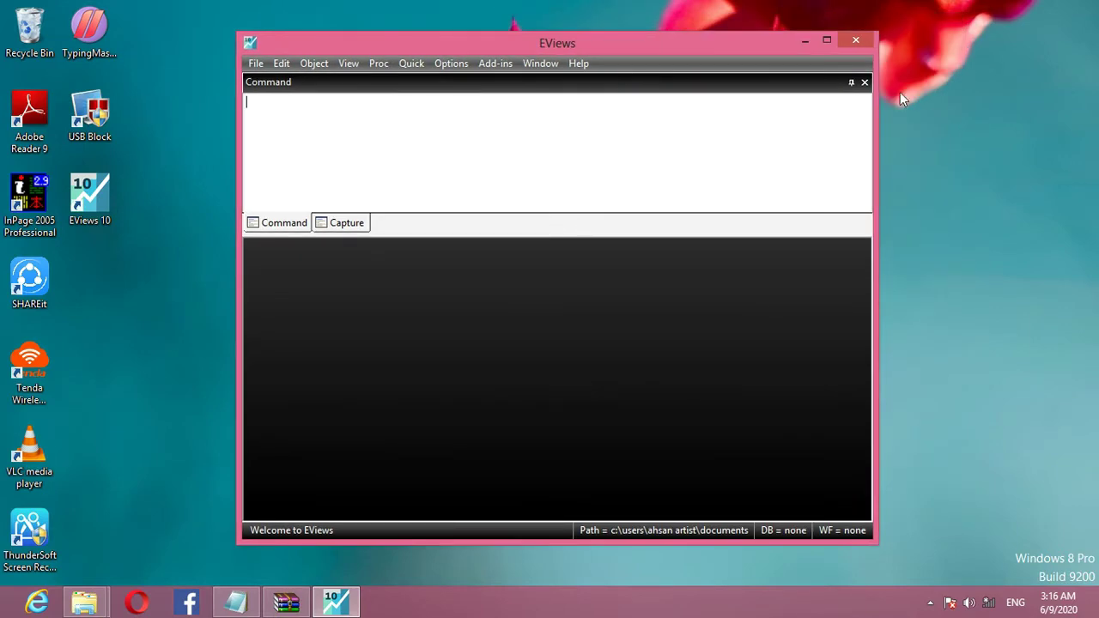
pyautogui.click(853, 40)
pyautogui.rightClick(583, 120)
pyautogui.click(626, 164)
pyautogui.rightClick(529, 136)
pyautogui.click(574, 180)
pyautogui.rightClick(492, 151)
pyautogui.click(538, 193)
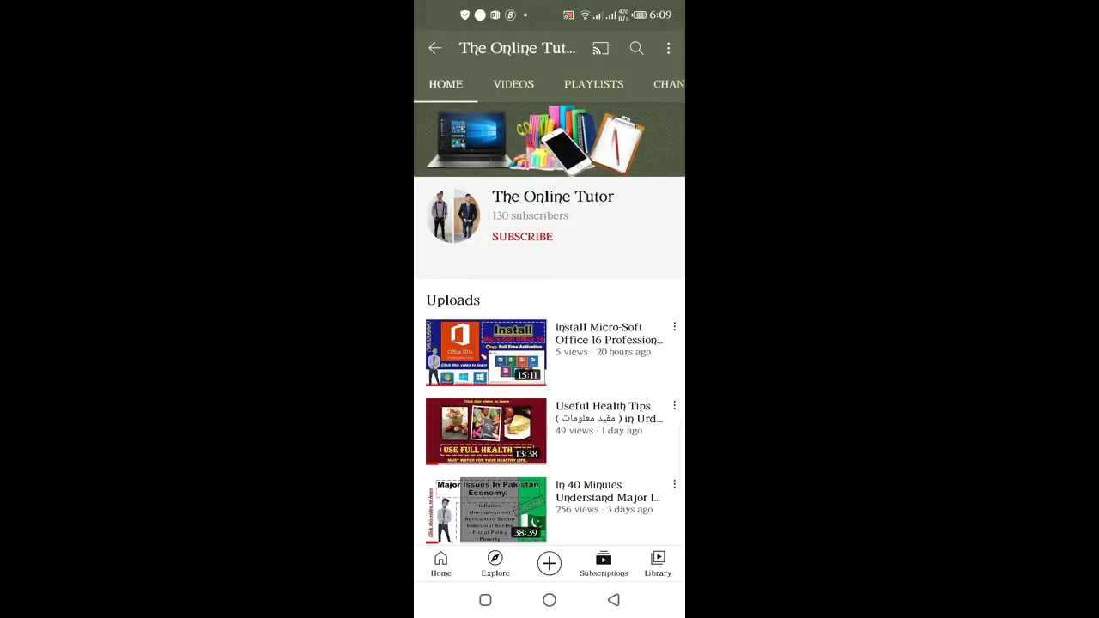
# Step: In the YouTube mobile app, subscribe to The Online Tutor channel and set its notifications to All
pyautogui.click(523, 236)
pyautogui.click(664, 231)
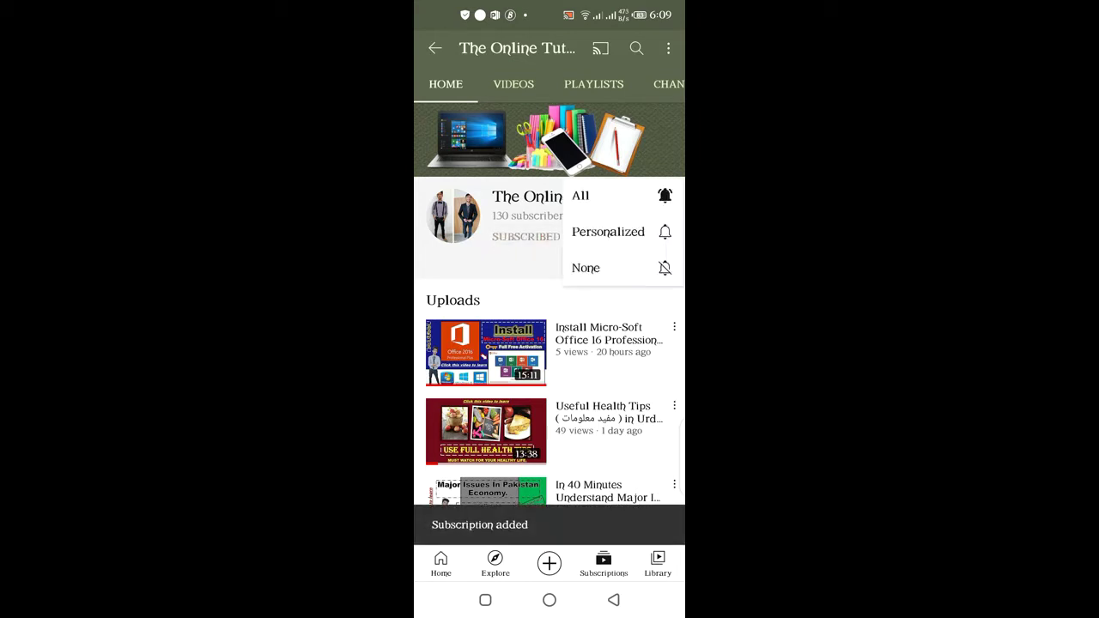
pyautogui.click(601, 196)
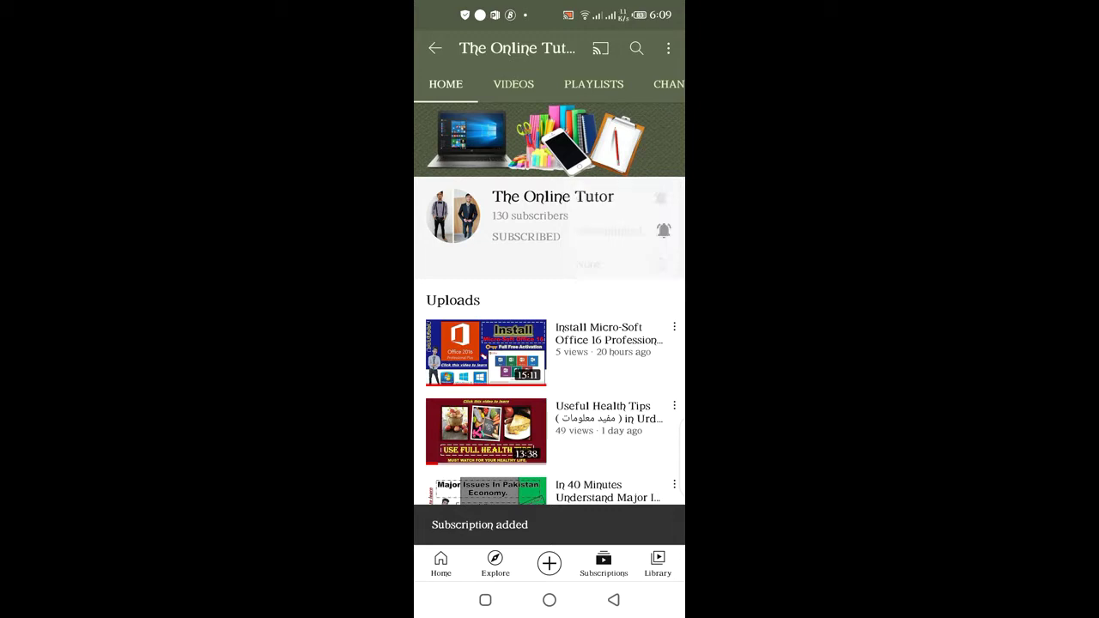
# Step: Browse The Online Tutor channel's list of uploaded videos down to the oldest entries
pyautogui.click(514, 84)
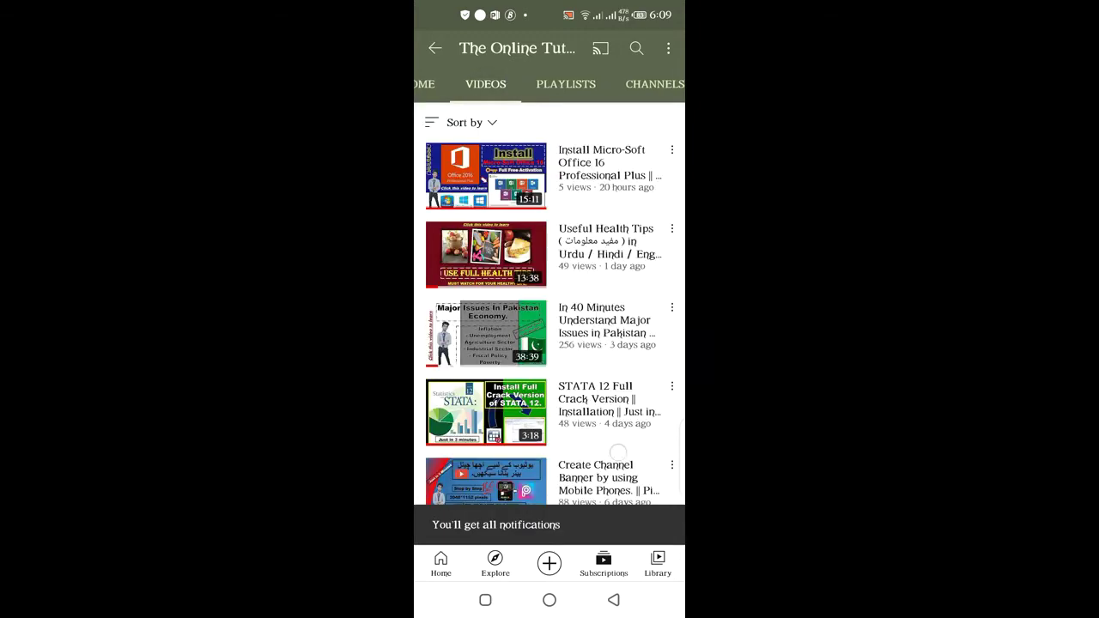
pyautogui.scroll(-5, 550, 326)
pyautogui.scroll(-6, 549, 306)
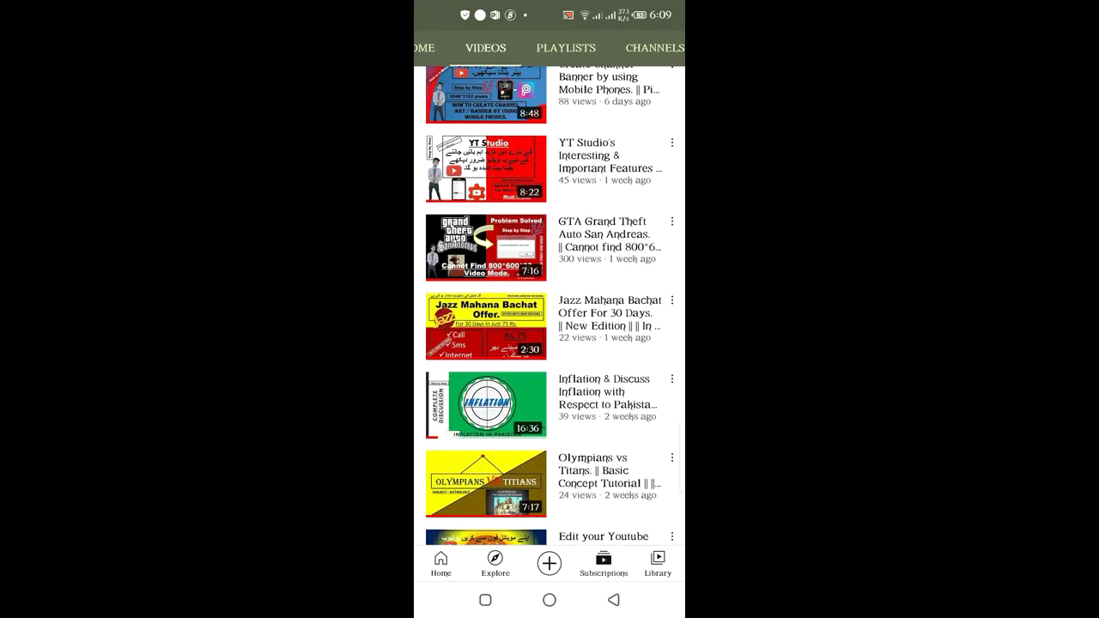
pyautogui.scroll(-5, 622, 385)
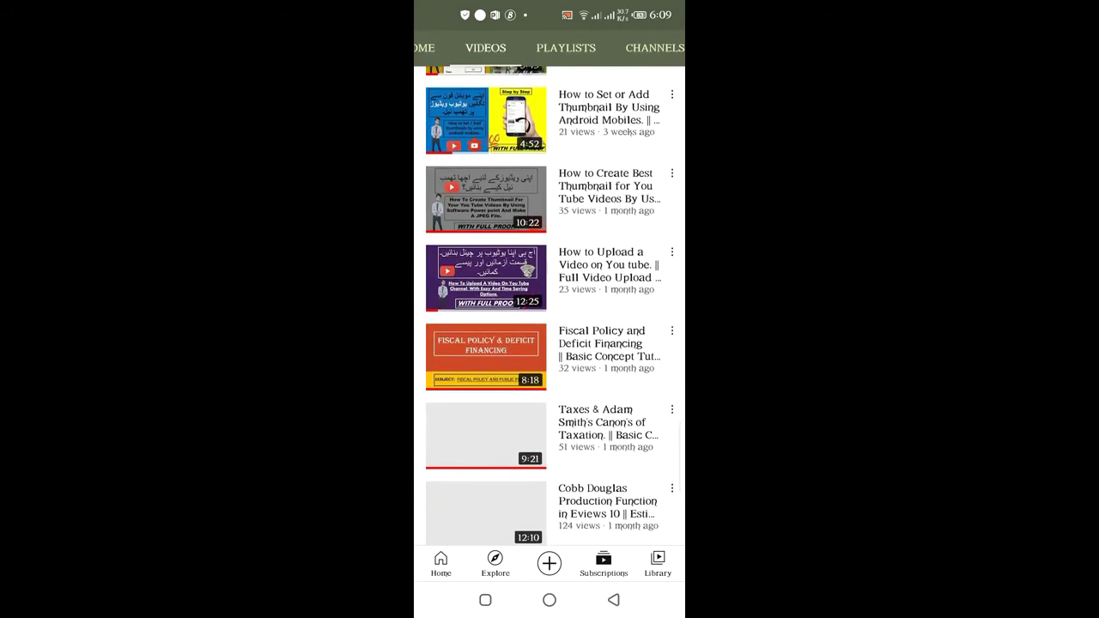
pyautogui.scroll(-6, 618, 413)
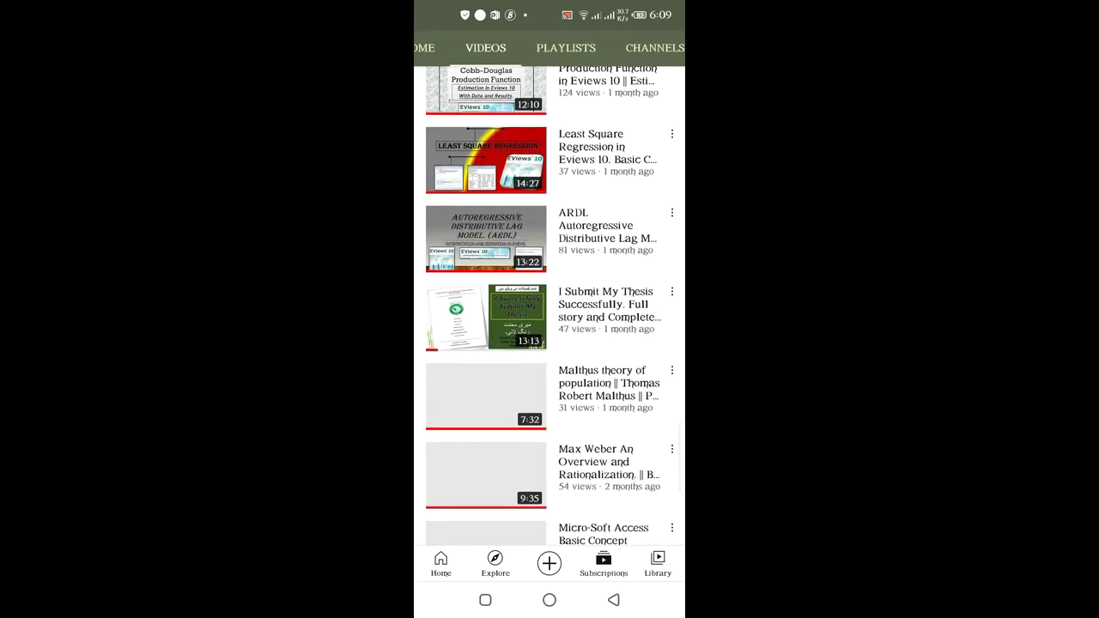
pyautogui.scroll(-3, 549, 305)
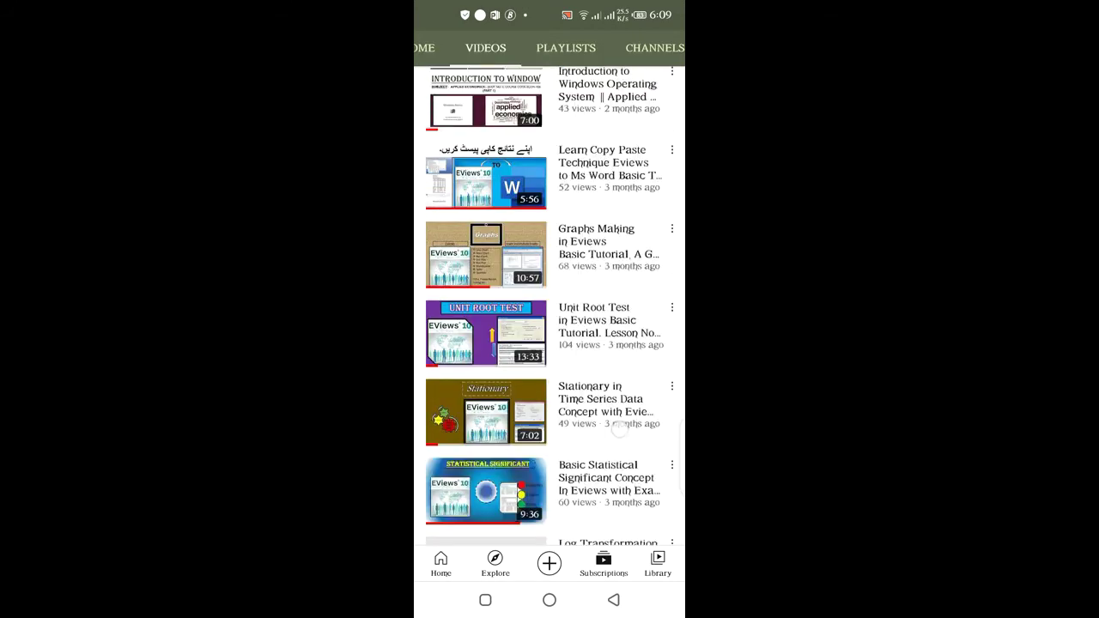
pyautogui.scroll(-6, 546, 306)
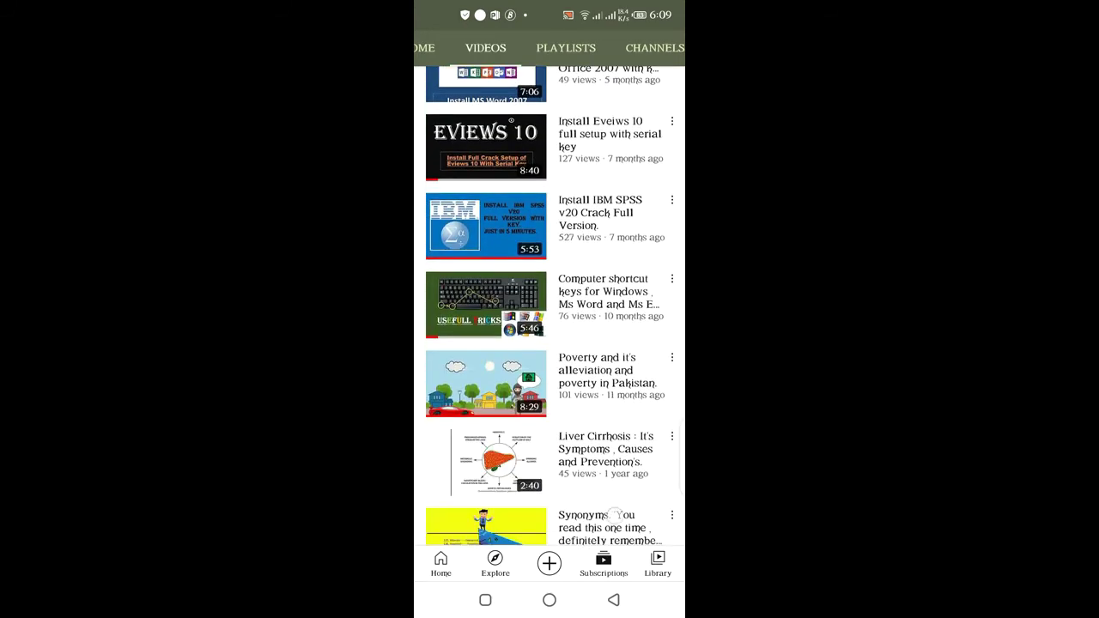
pyautogui.scroll(-3, 550, 306)
pyautogui.scroll(-4, 550, 306)
pyautogui.scroll(-5, 549, 305)
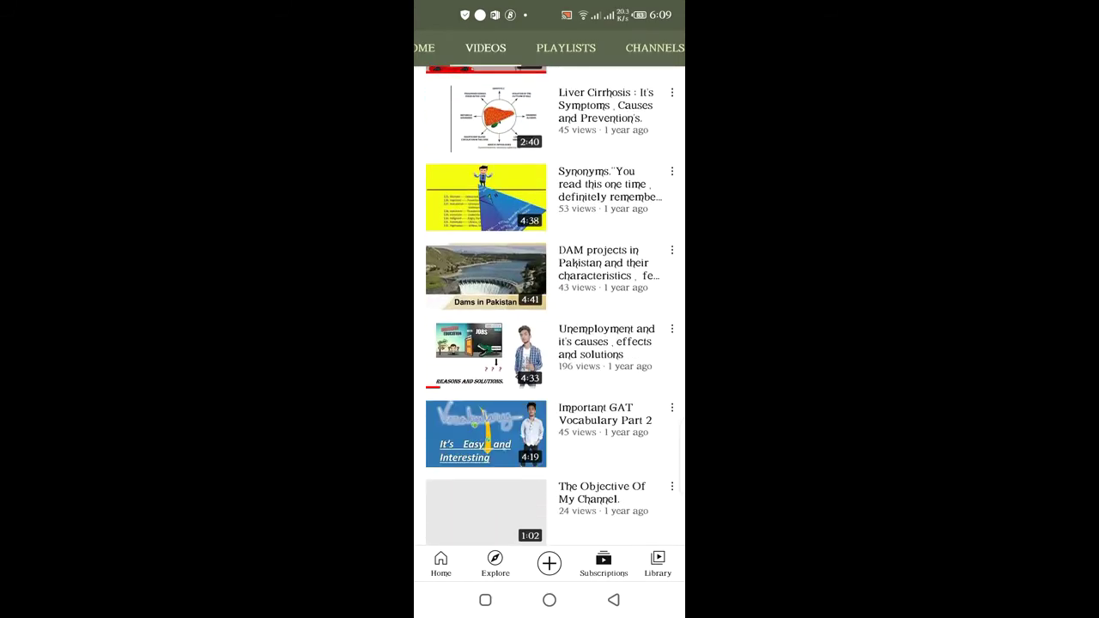
pyautogui.scroll(-3, 550, 306)
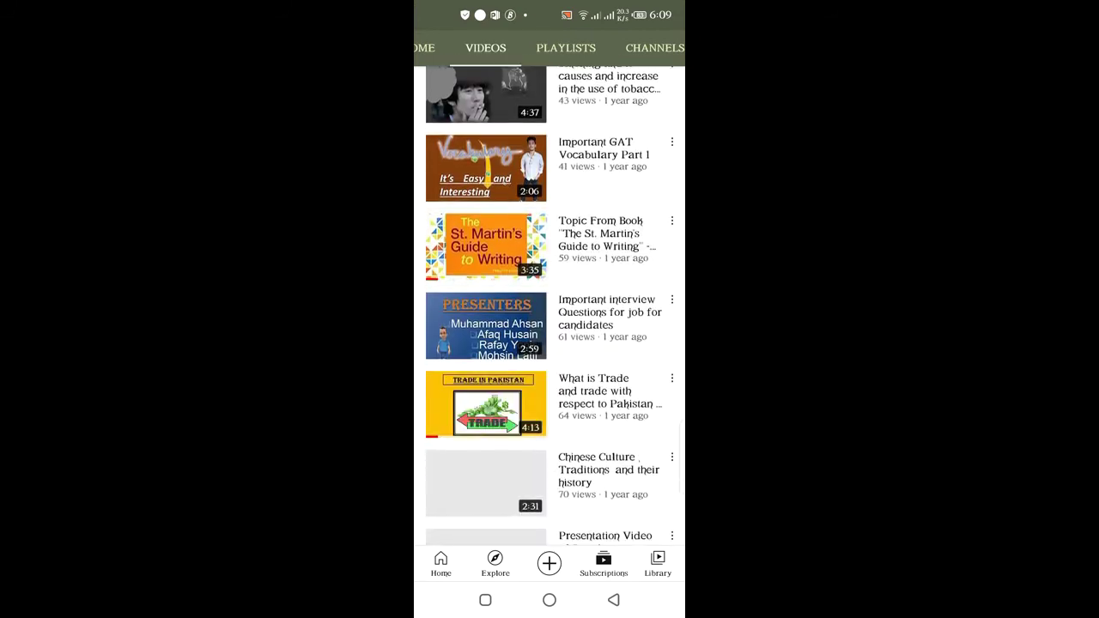
# Step: Look through the channel's playlists and About information, and go back toward the channel's home page
pyautogui.click(566, 47)
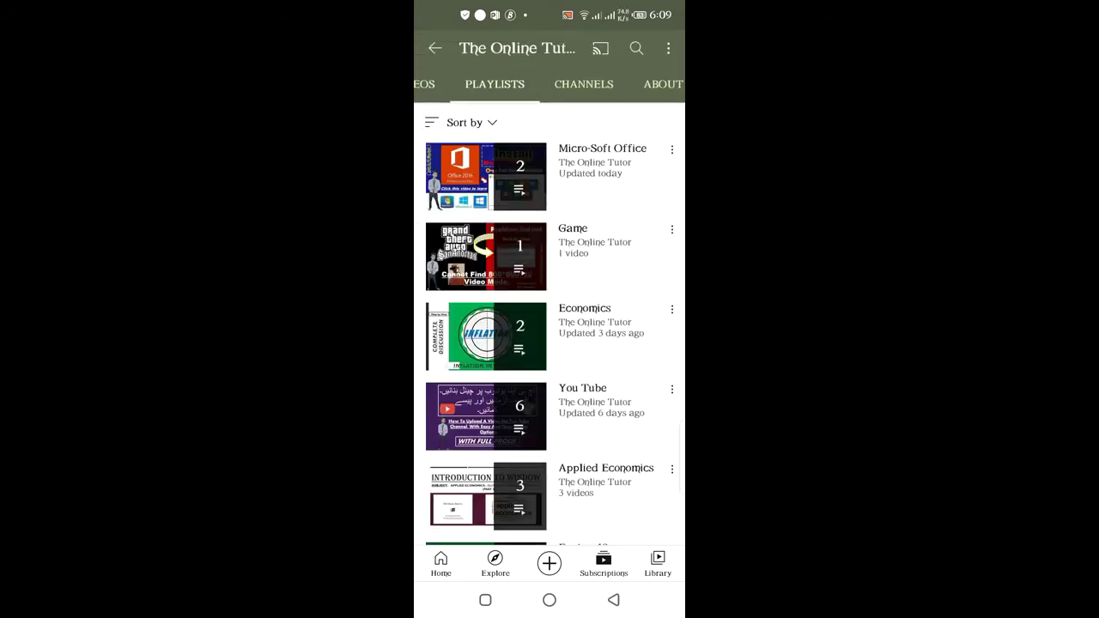
pyautogui.click(663, 83)
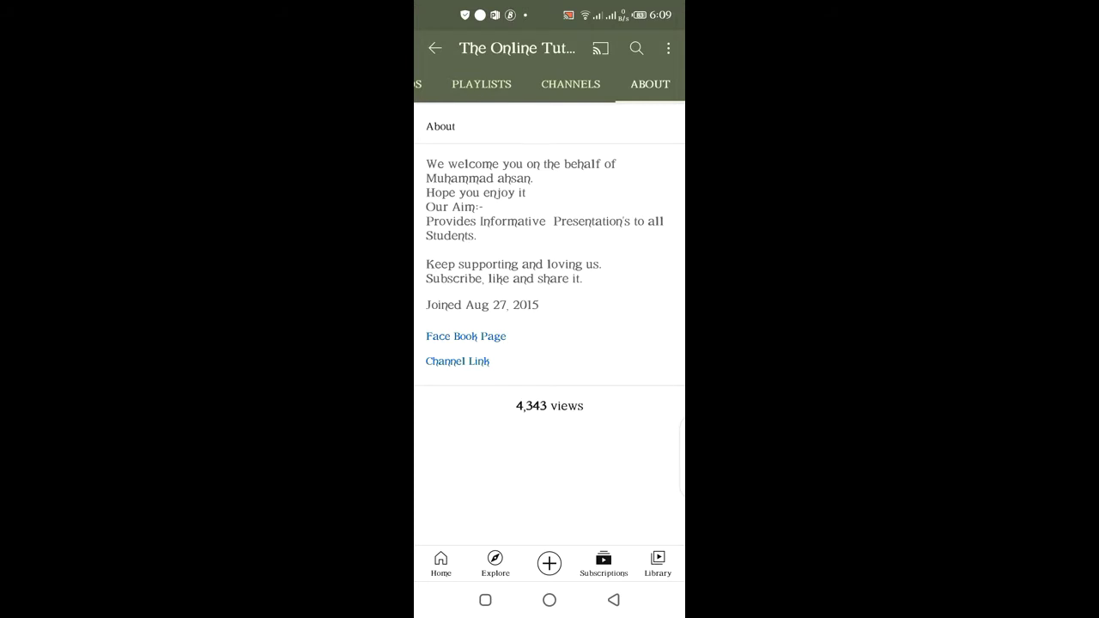
pyautogui.click(482, 83)
pyautogui.click(424, 83)
pyautogui.click(423, 83)
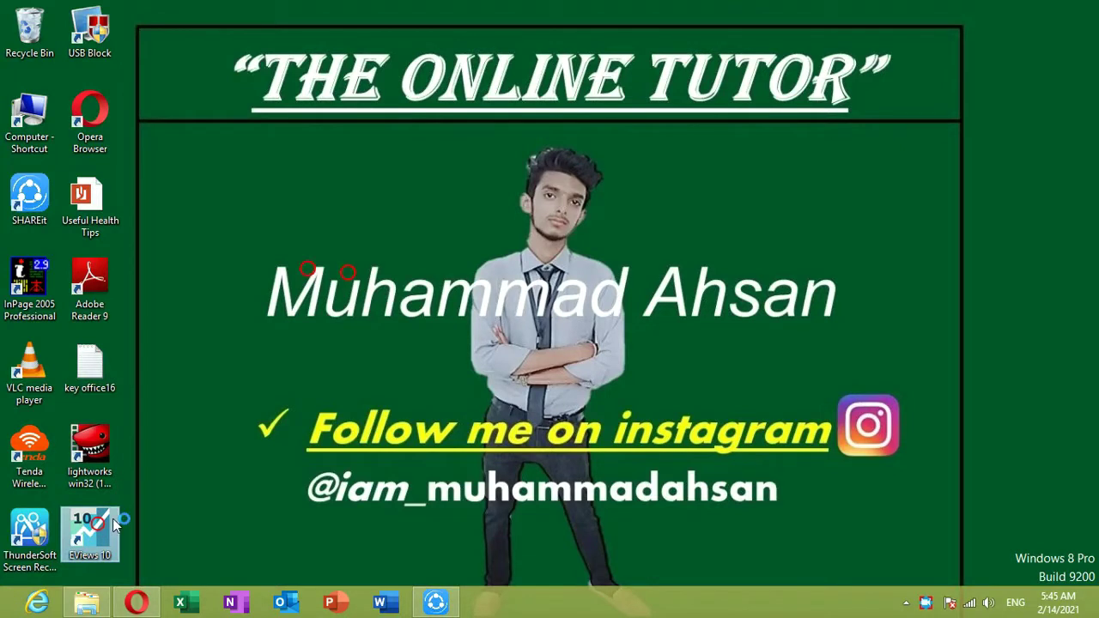
# Step: Launch EViews 10 from the Windows desktop to check its registration requirement, and postpone the registration
pyautogui.doubleClick(102, 511)
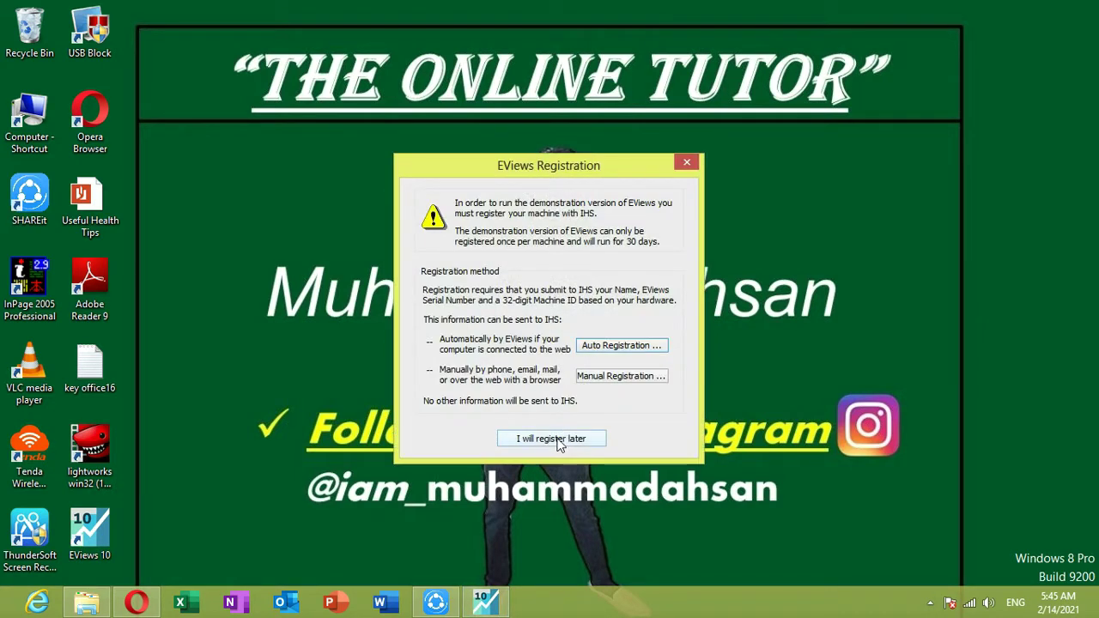
pyautogui.click(563, 438)
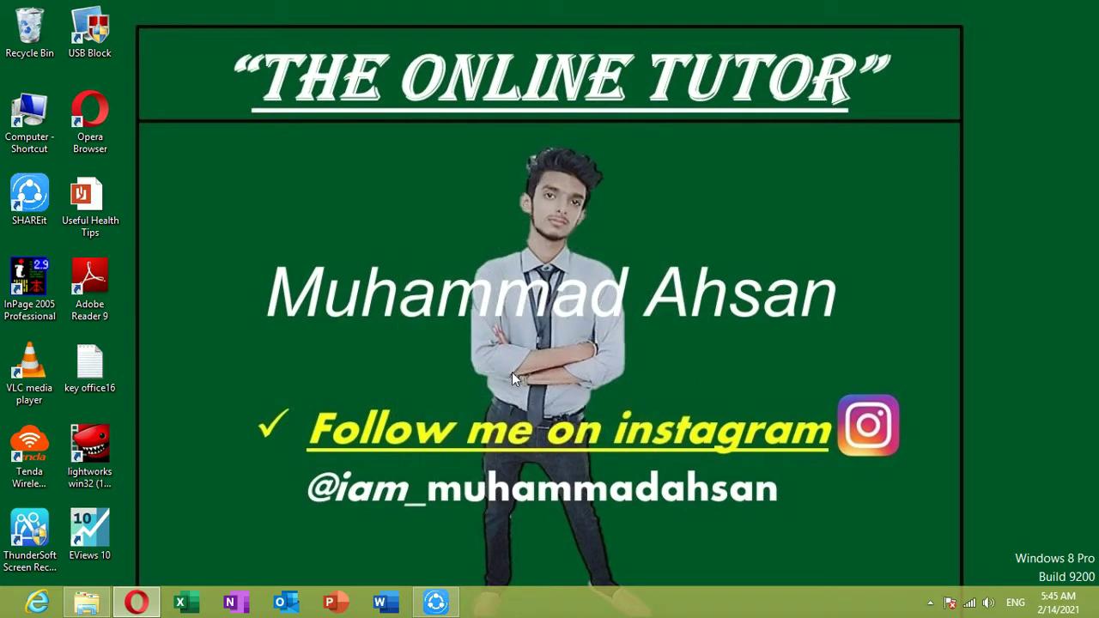
pyautogui.rightClick(318, 198)
pyautogui.click(349, 247)
pyautogui.rightClick(352, 232)
pyautogui.click(393, 276)
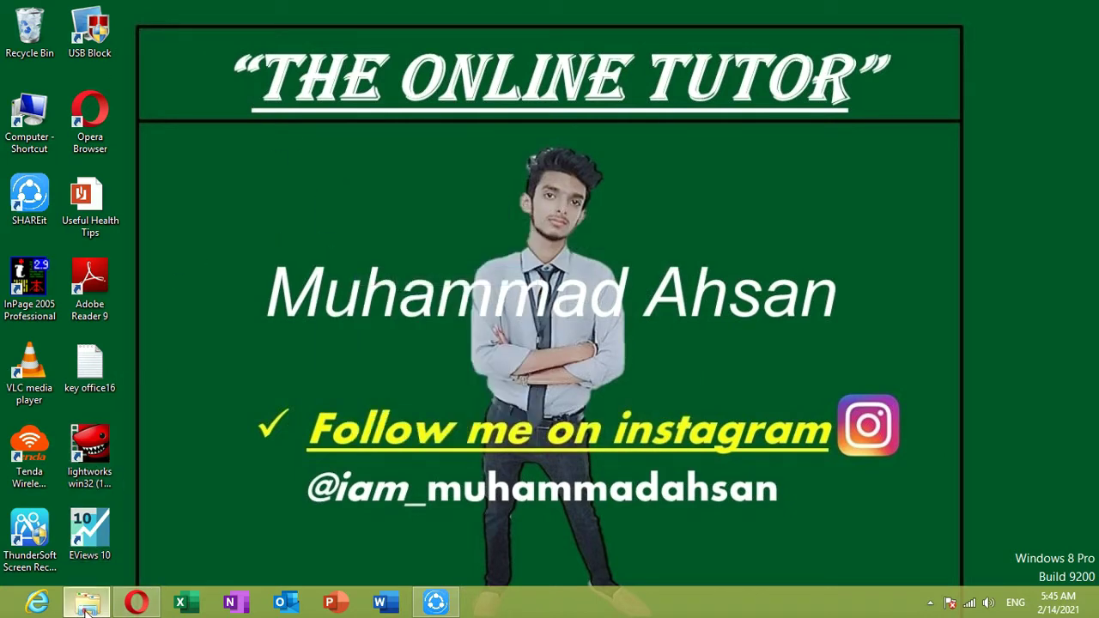
# Step: Open EViews 10 Enterprise Edition.rar from its folder and browse to the Crack folder inside x86
pyautogui.click(86, 605)
pyautogui.click(235, 292)
pyautogui.doubleClick(237, 294)
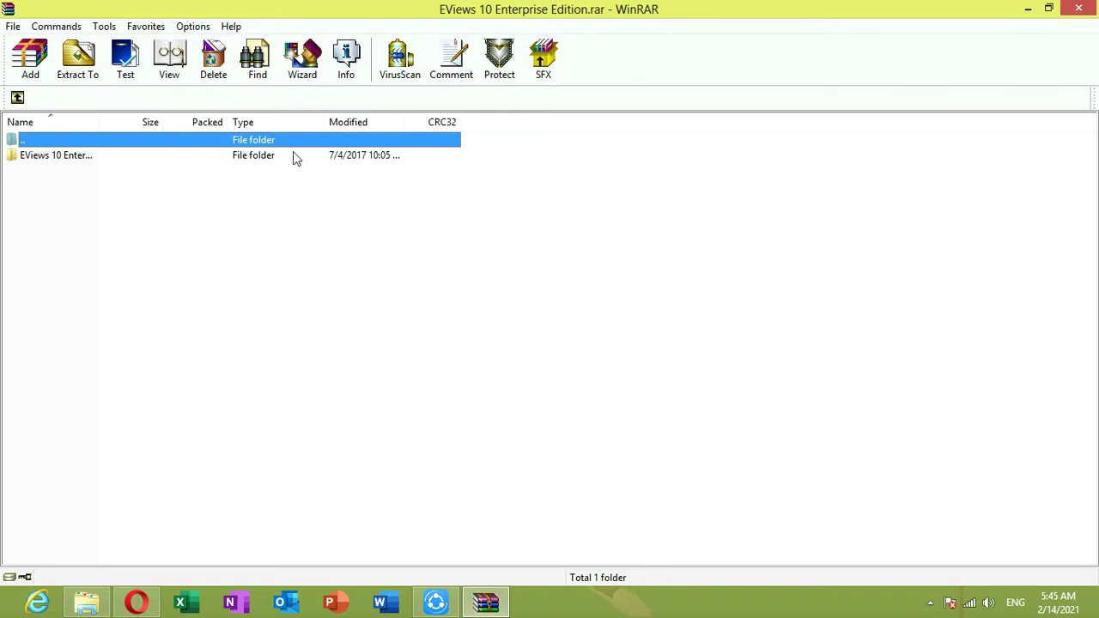
pyautogui.doubleClick(277, 163)
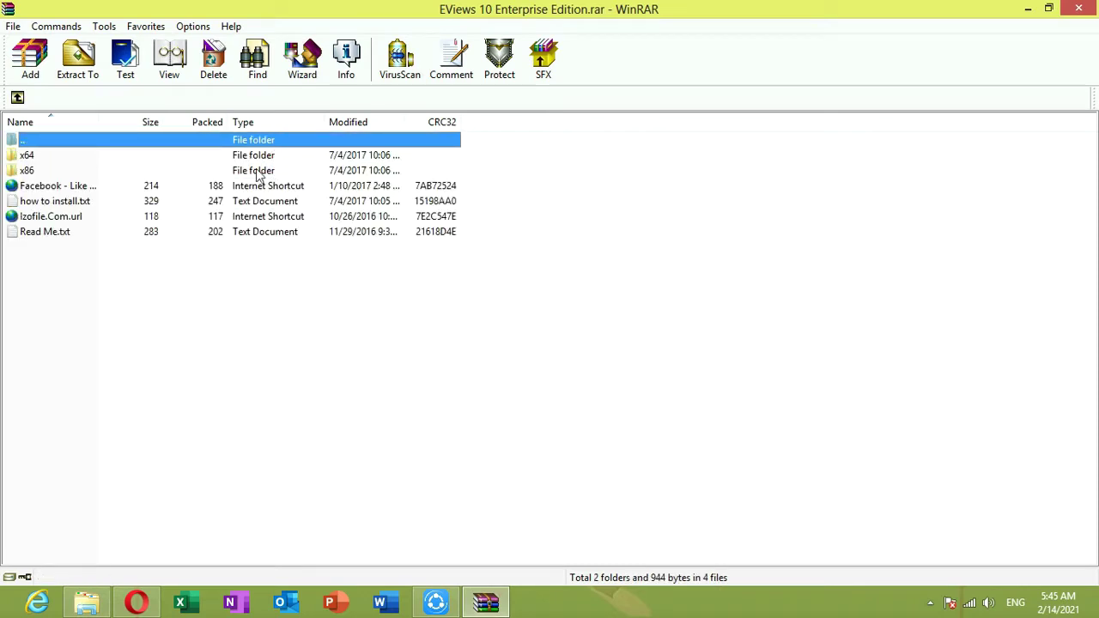
pyautogui.doubleClick(258, 172)
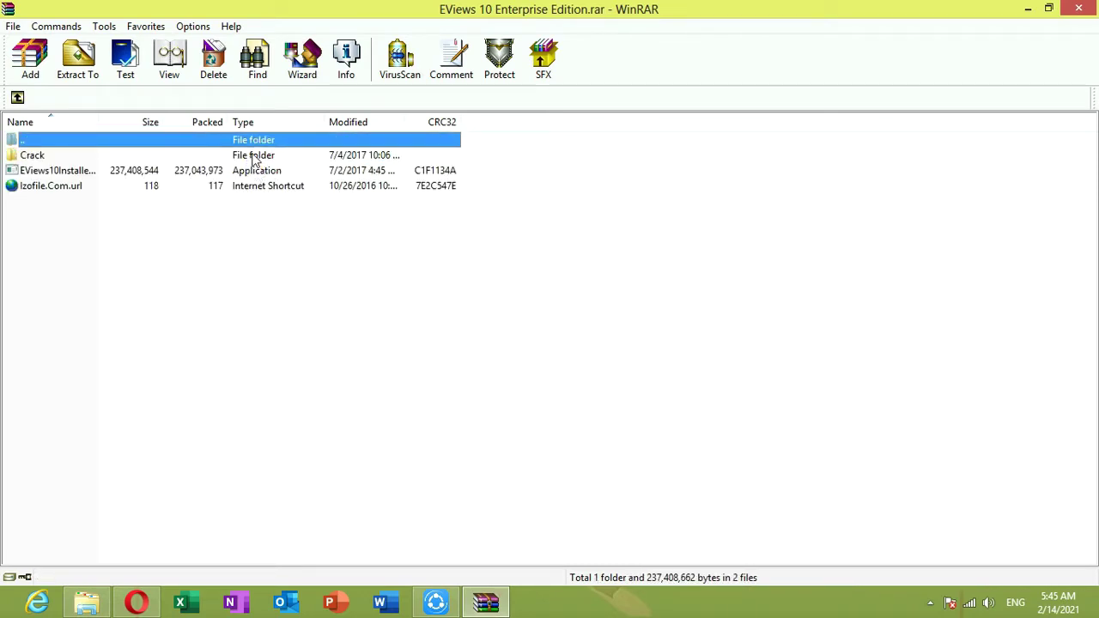
pyautogui.click(256, 157)
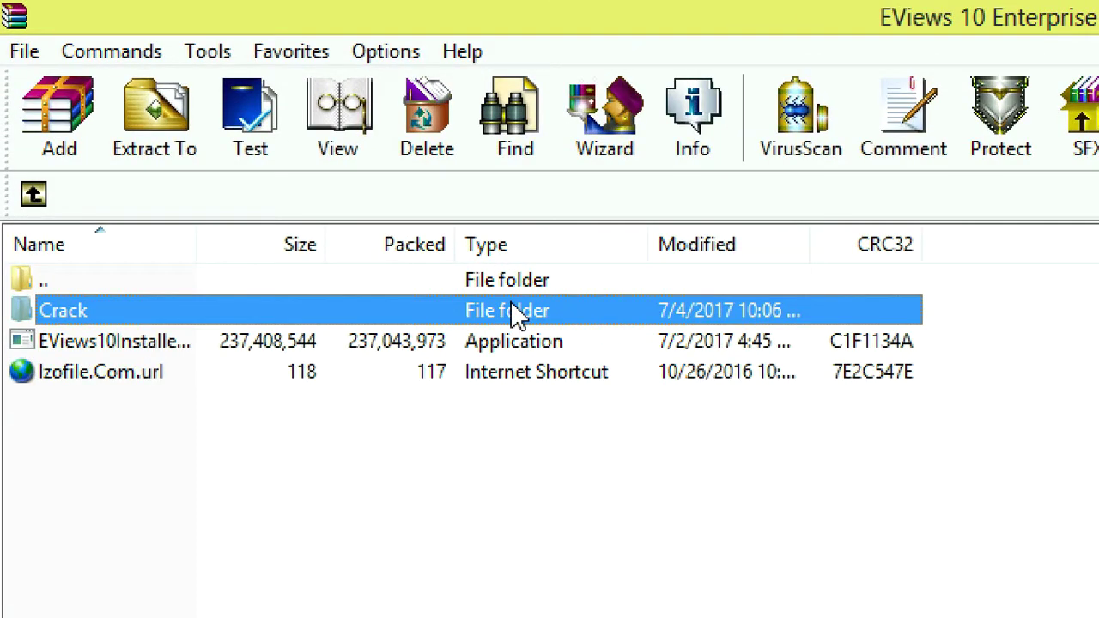
pyautogui.doubleClick(511, 304)
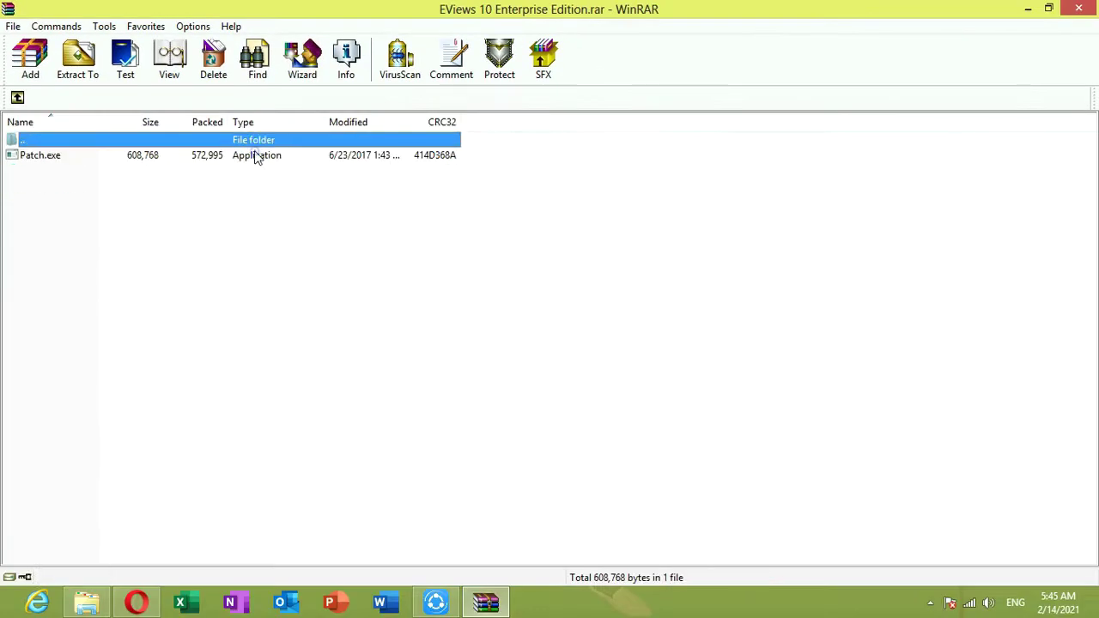
pyautogui.click(286, 179)
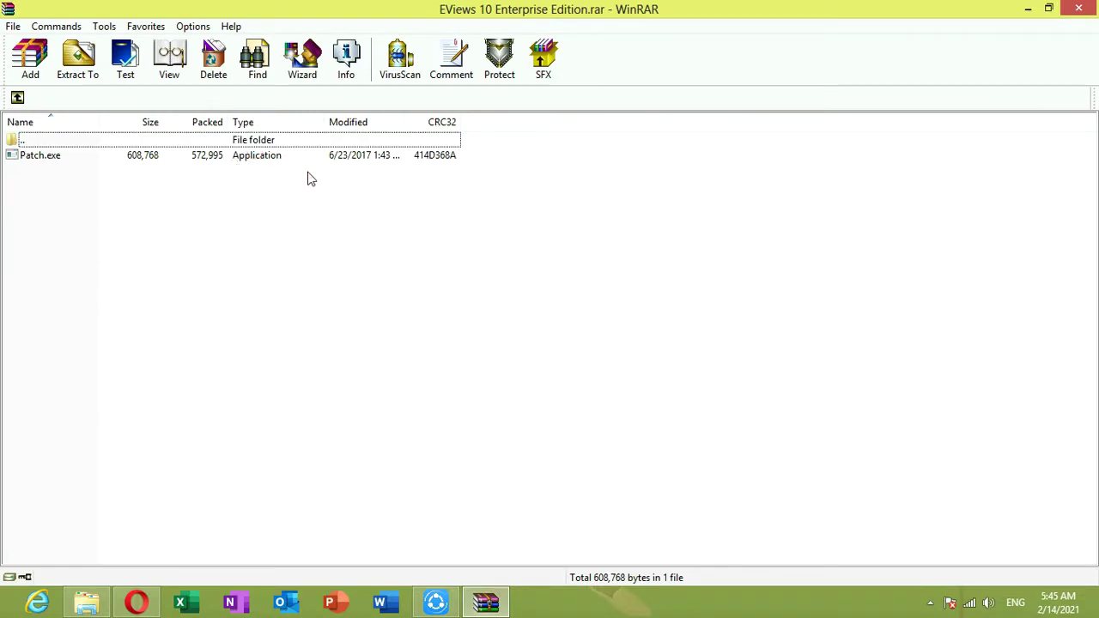
# Step: Minimize the archive and folder windows, search the apps for "win" and open Windows Defender
pyautogui.click(1028, 8)
pyautogui.click(1030, 9)
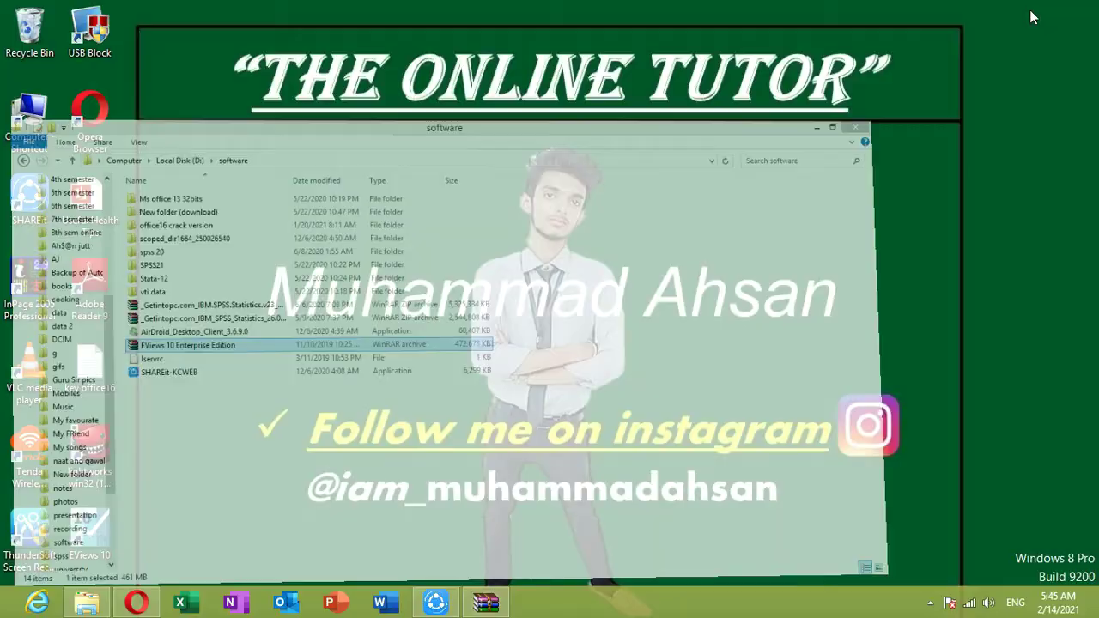
pyautogui.moveTo(1098, 3)
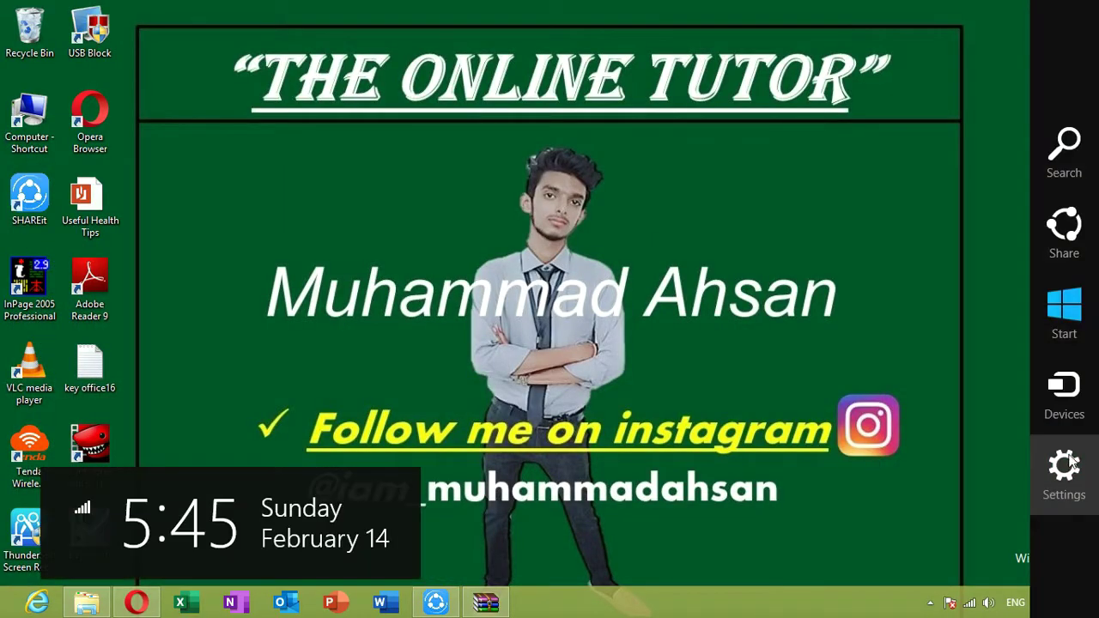
pyautogui.click(1072, 162)
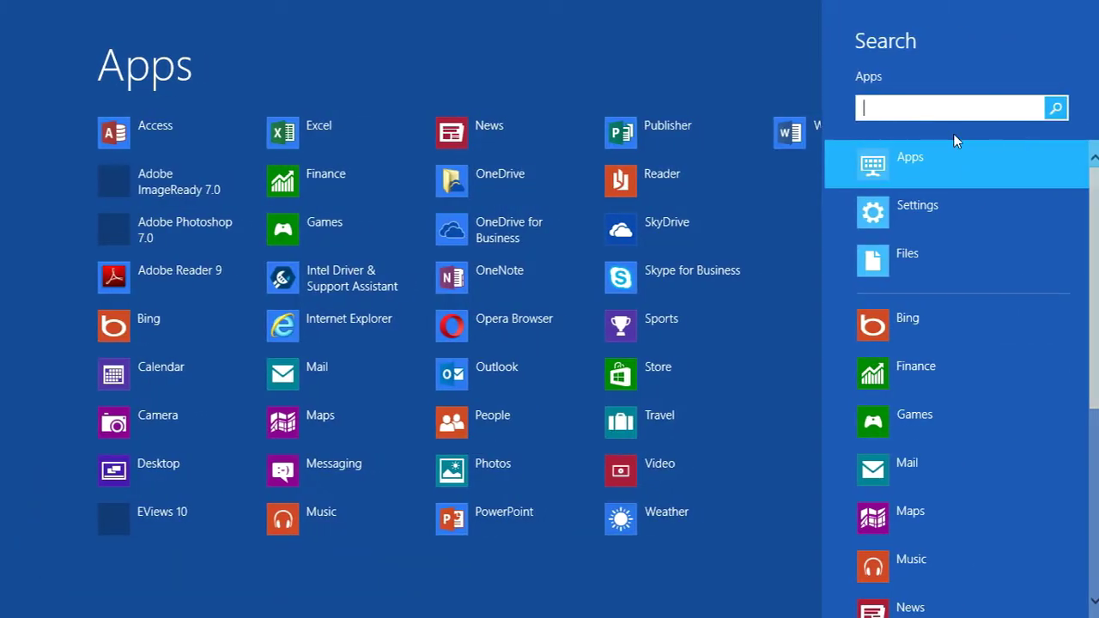
pyautogui.write('win')
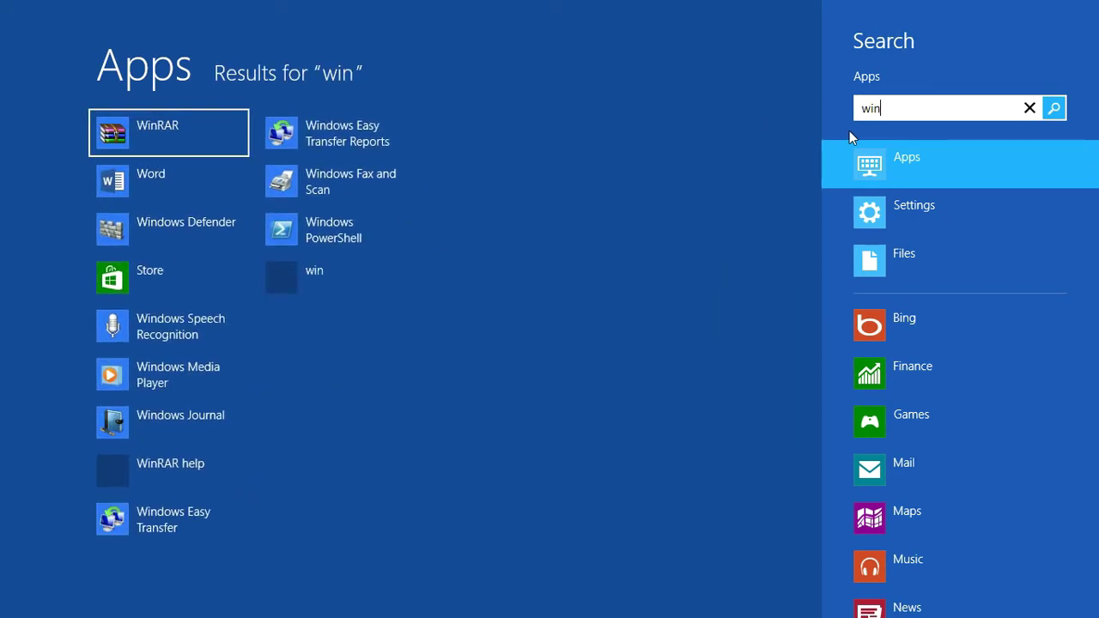
pyautogui.click(140, 230)
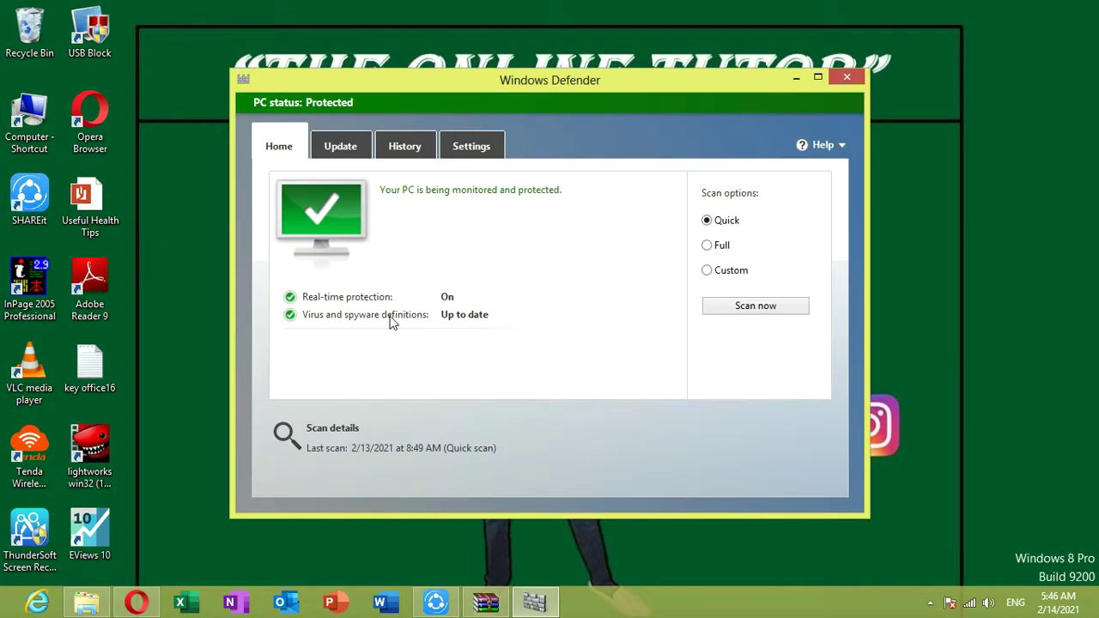
# Step: Turn off real-time protection in the Windows Defender settings and save the change
pyautogui.click(340, 147)
pyautogui.click(404, 147)
pyautogui.click(468, 148)
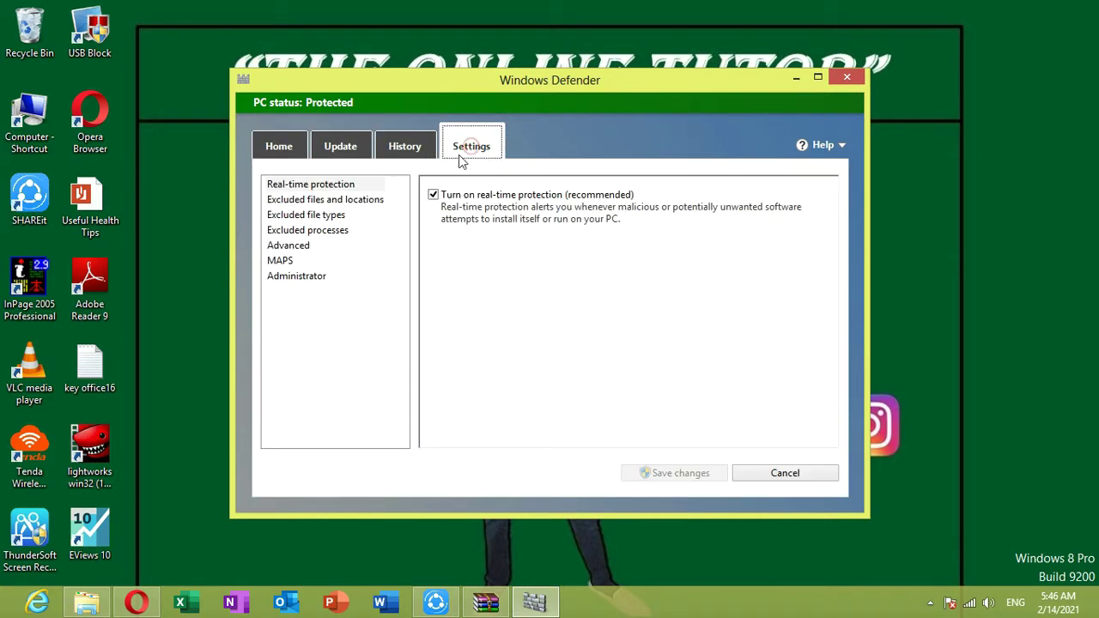
pyautogui.click(310, 187)
pyautogui.click(433, 196)
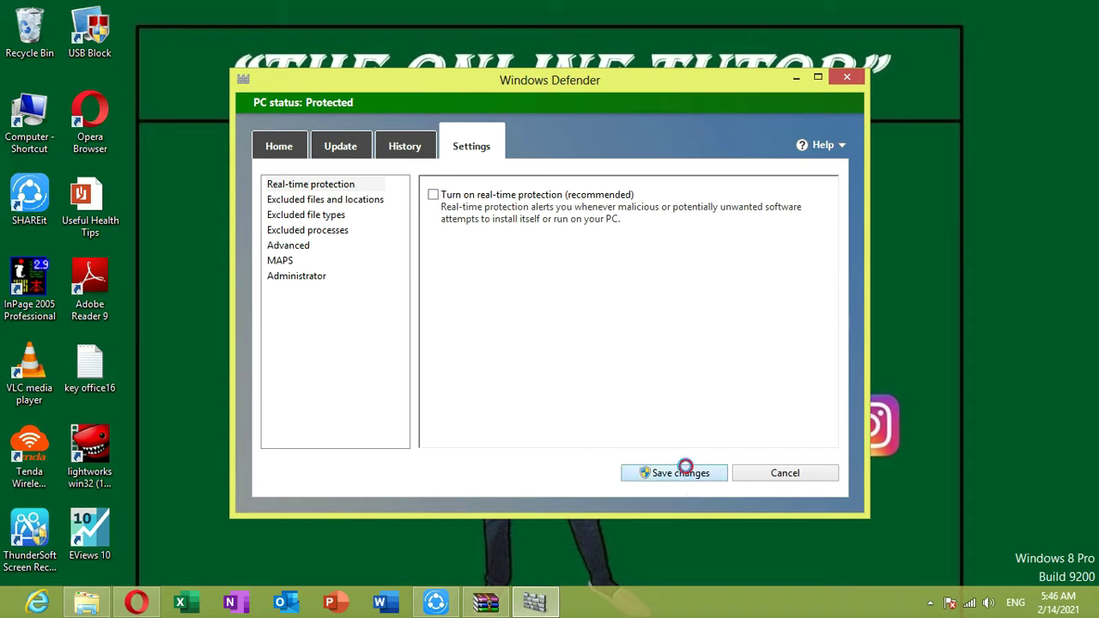
pyautogui.click(686, 471)
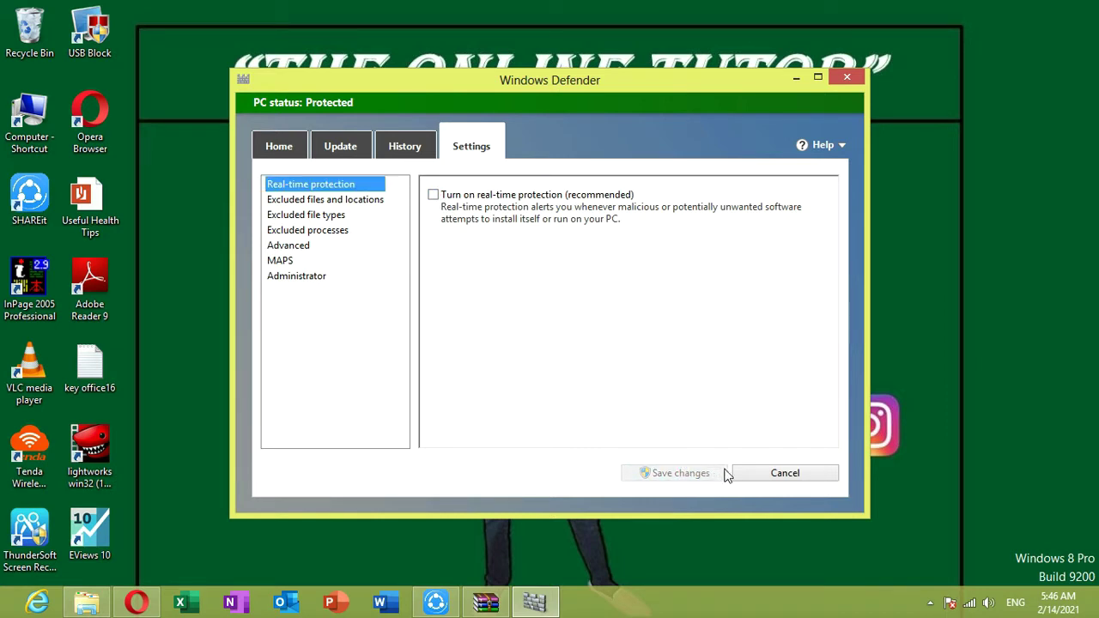
pyautogui.moveTo(595, 69); pyautogui.dragTo(555, 38)
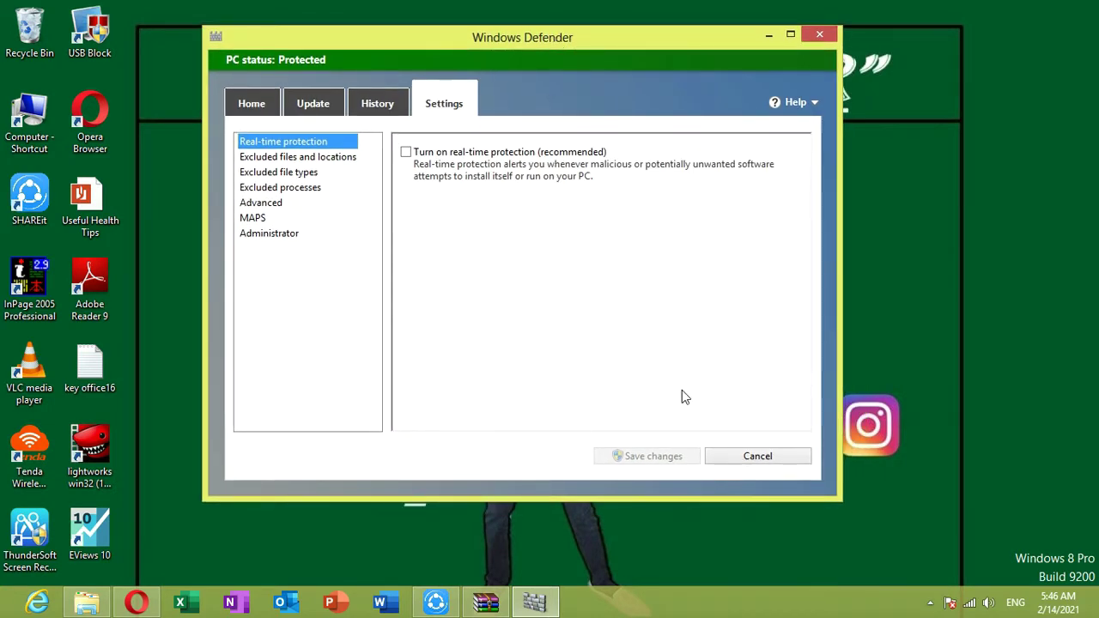
pyautogui.click(768, 35)
pyautogui.rightClick(530, 252)
pyautogui.click(567, 296)
pyautogui.rightClick(574, 288)
pyautogui.click(625, 336)
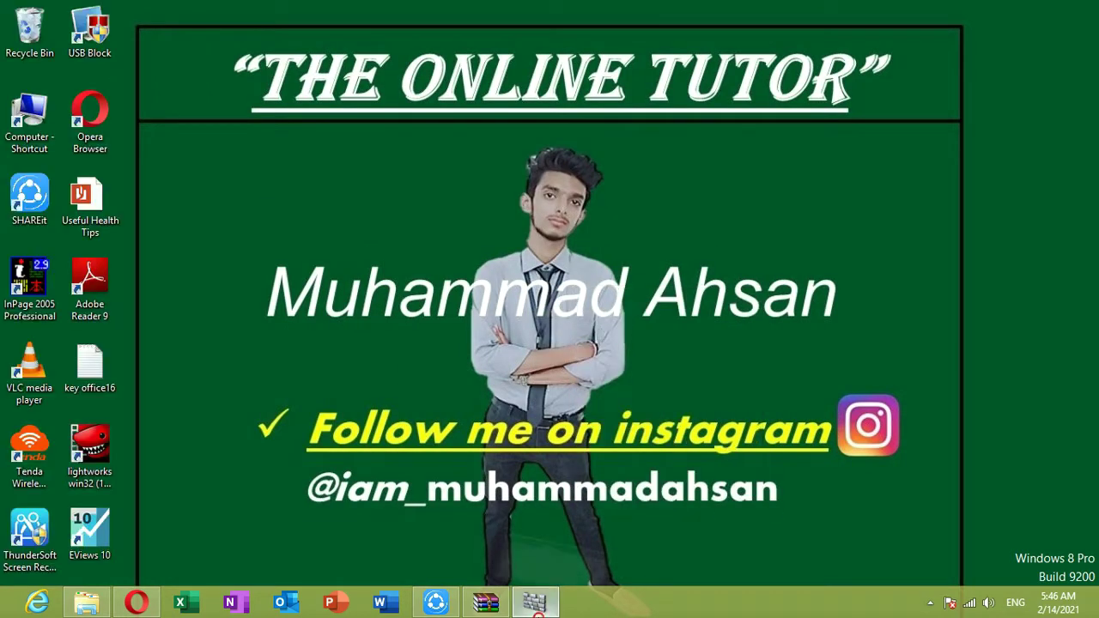
pyautogui.click(535, 602)
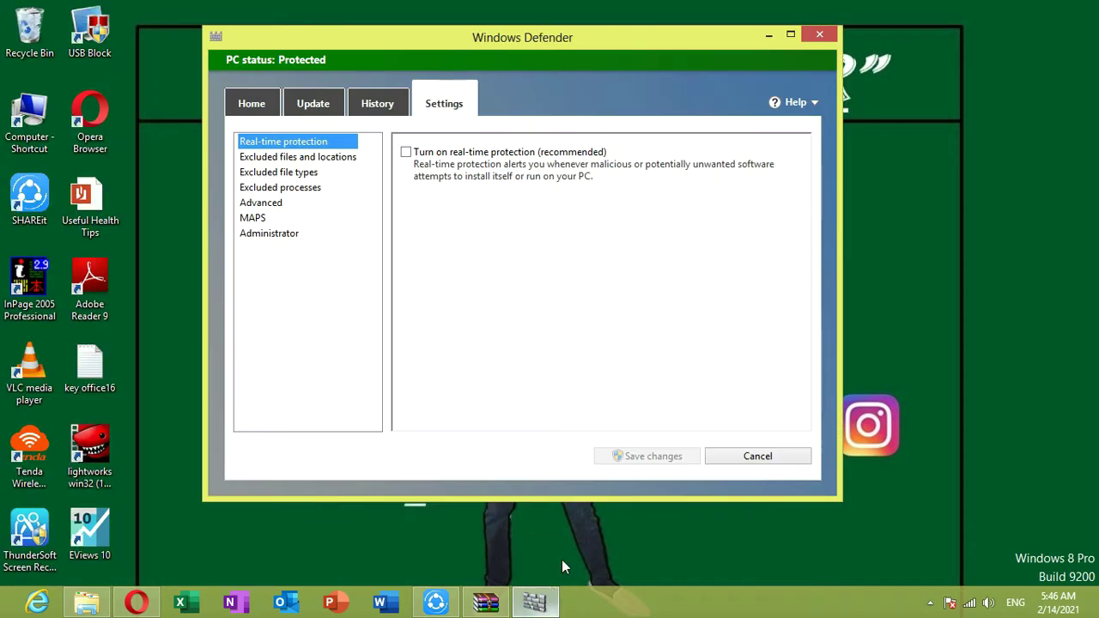
pyautogui.click(767, 35)
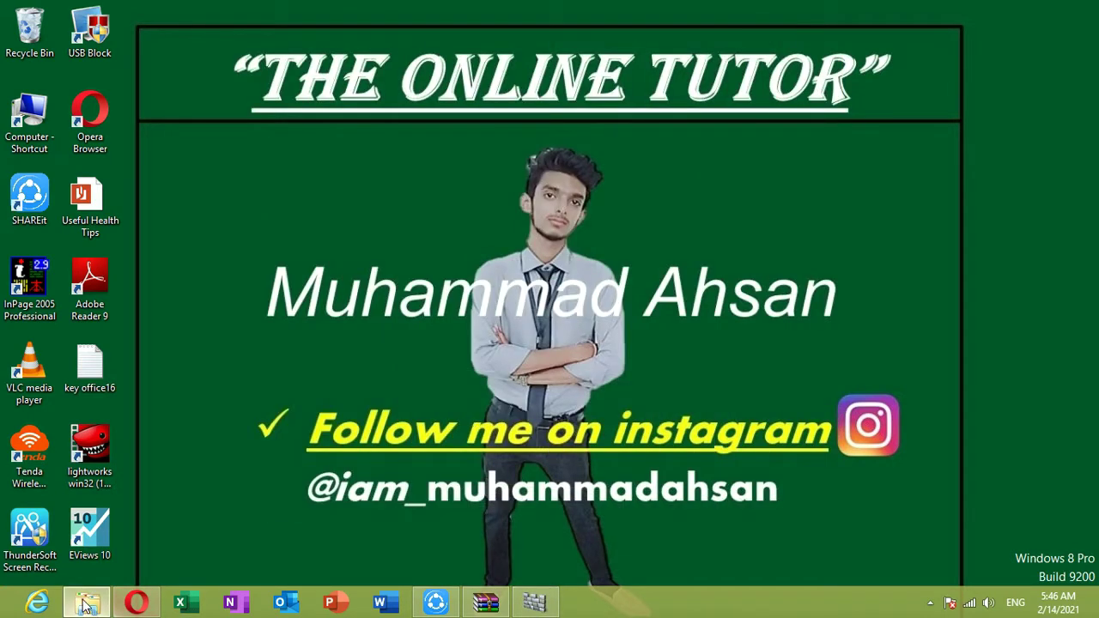
# Step: Reopen the EViews 10 Enterprise Edition archive from the software folder and browse to the Crack folder inside x86
pyautogui.click(87, 602)
pyautogui.doubleClick(255, 288)
pyautogui.doubleClick(267, 159)
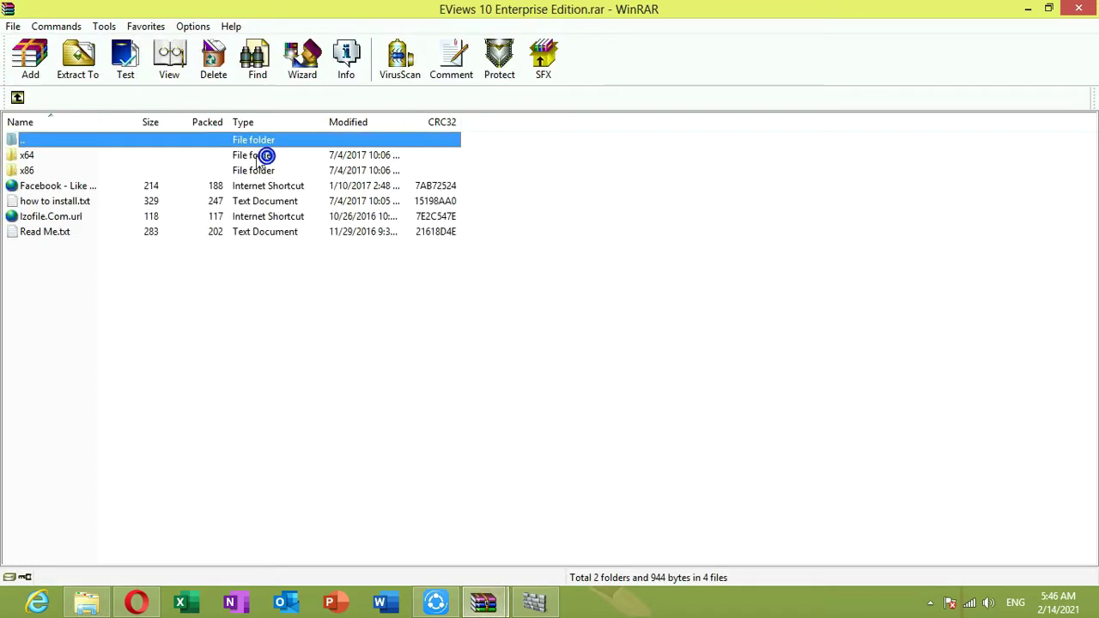
pyautogui.doubleClick(163, 171)
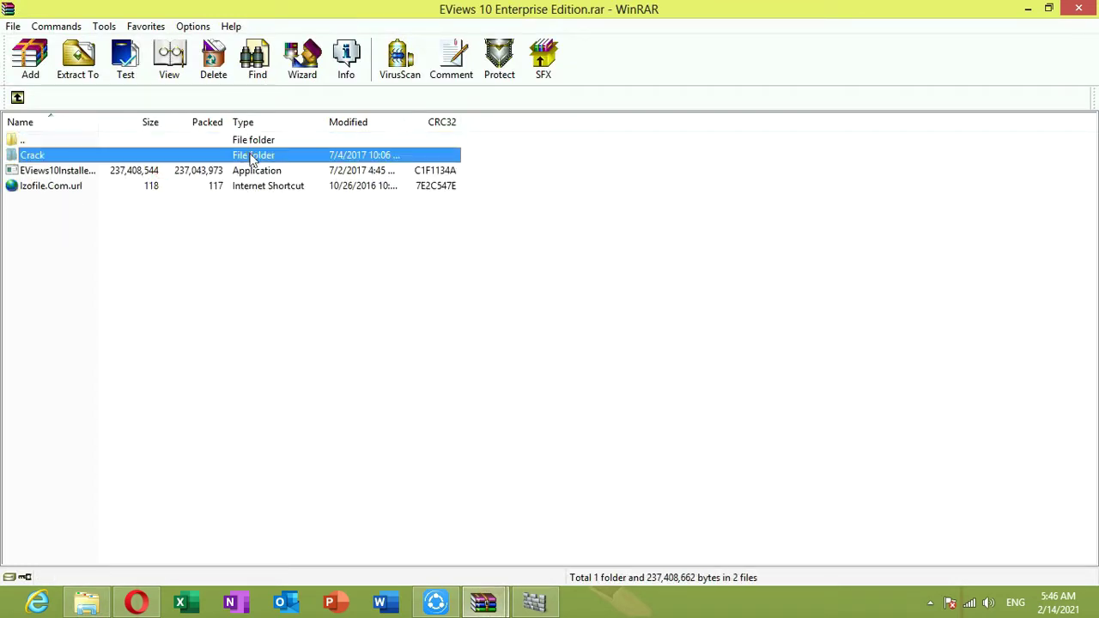
pyautogui.doubleClick(187, 156)
# Step: Run Patch.exe, patch the 32-bit EViews 10 with Make Backup kept on, and close the patcher
pyautogui.click(194, 156)
pyautogui.doubleClick(194, 156)
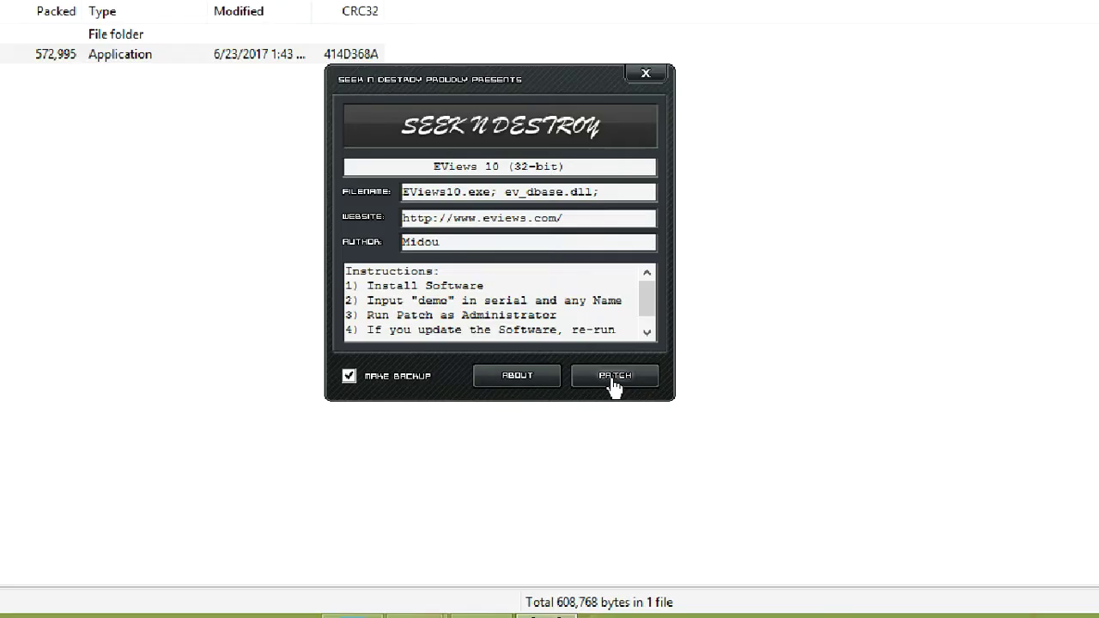
pyautogui.click(554, 322)
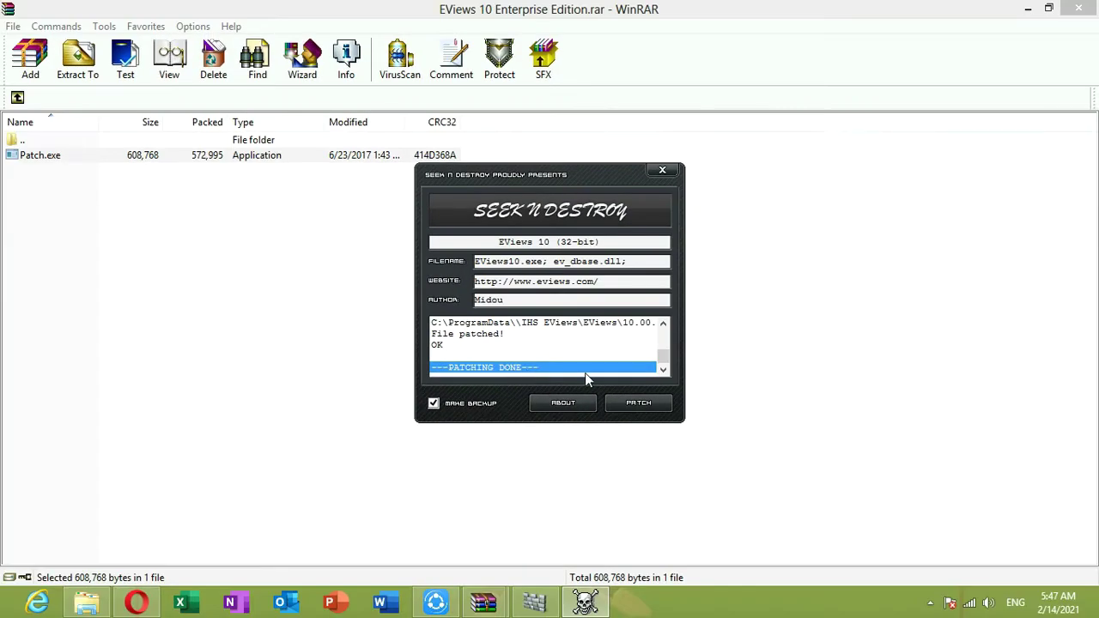
pyautogui.click(663, 173)
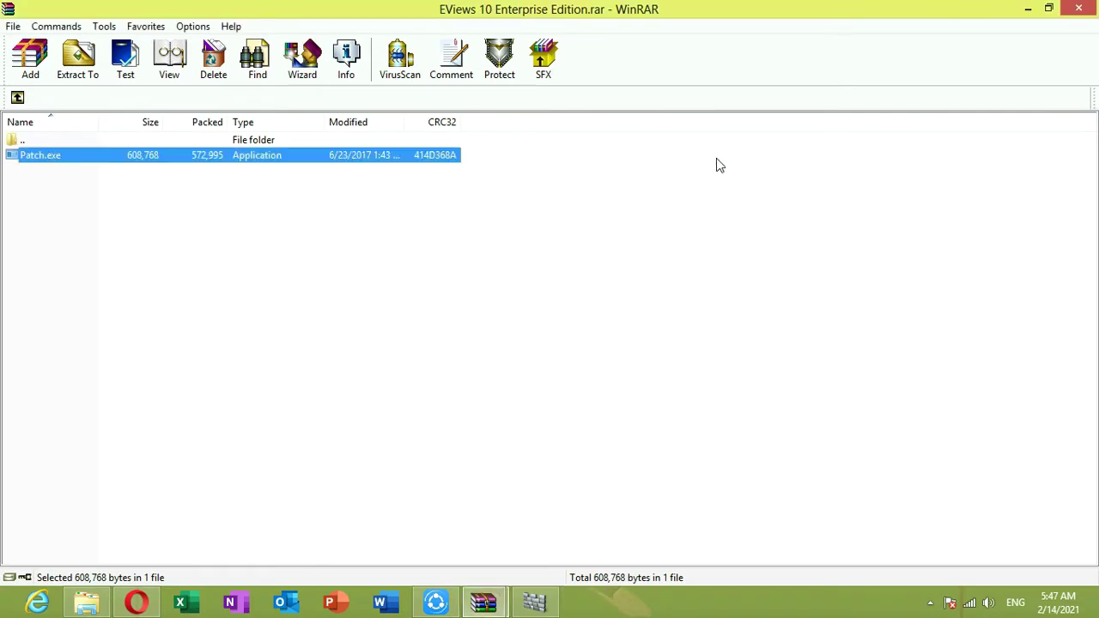
# Step: Minimize the open windows, refresh the desktop and launch EViews 10 from its desktop shortcut
pyautogui.click(1028, 9)
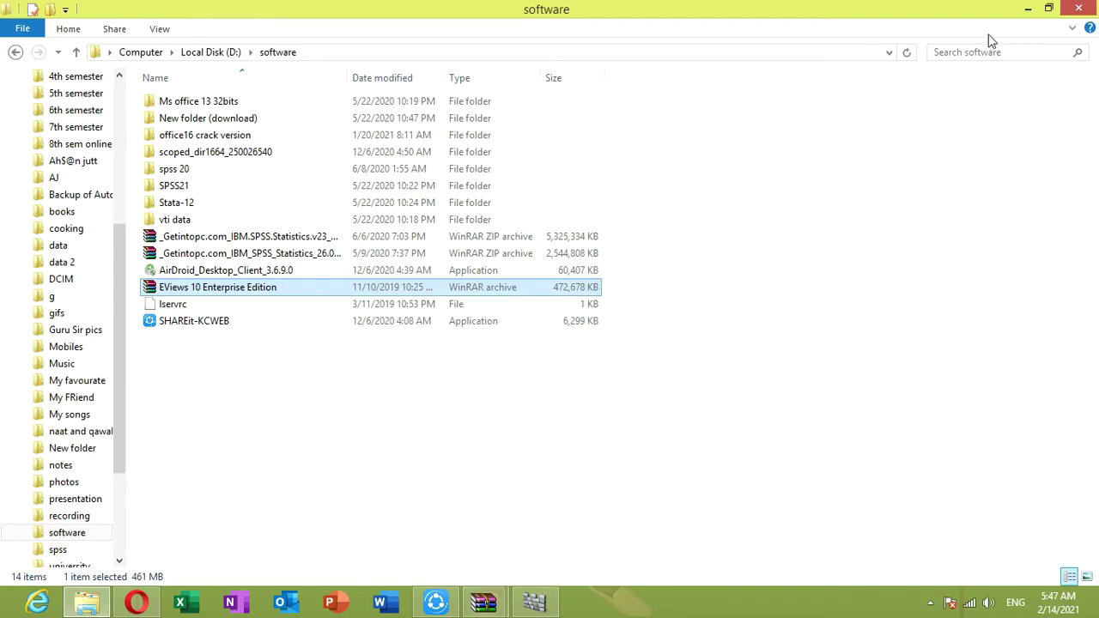
pyautogui.click(1028, 8)
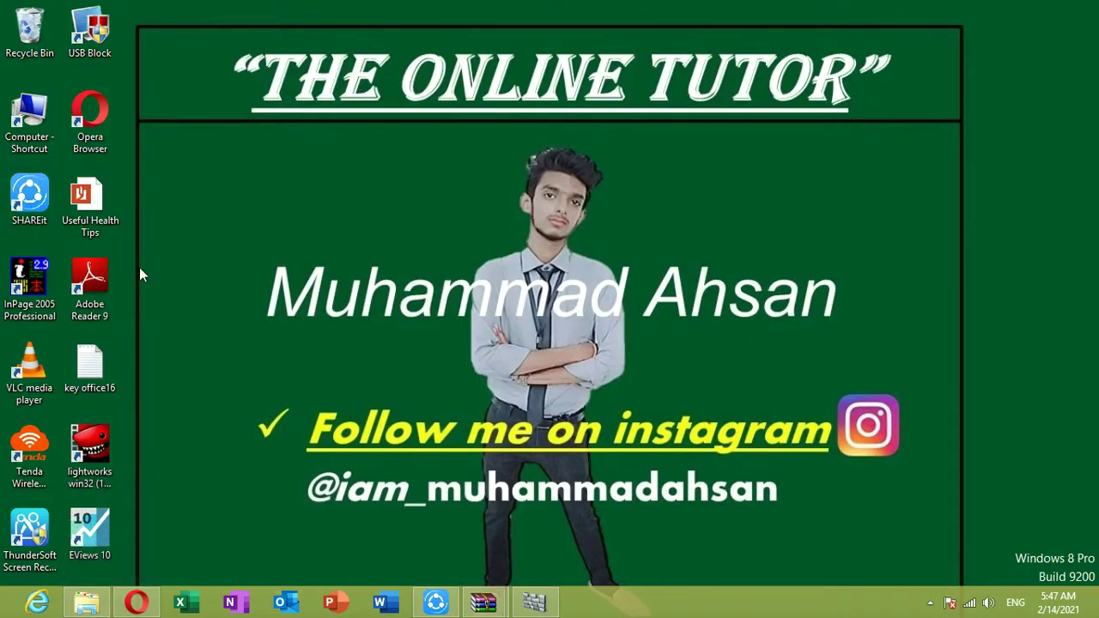
pyautogui.rightClick(162, 196)
pyautogui.click(197, 242)
pyautogui.rightClick(196, 241)
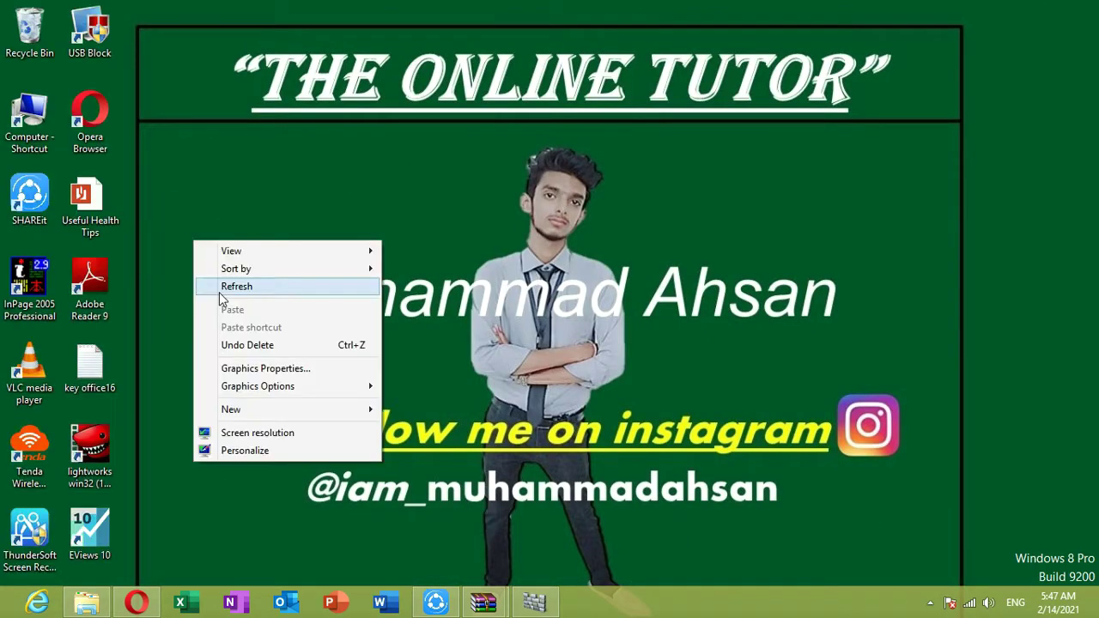
pyautogui.click(232, 291)
pyautogui.click(101, 531)
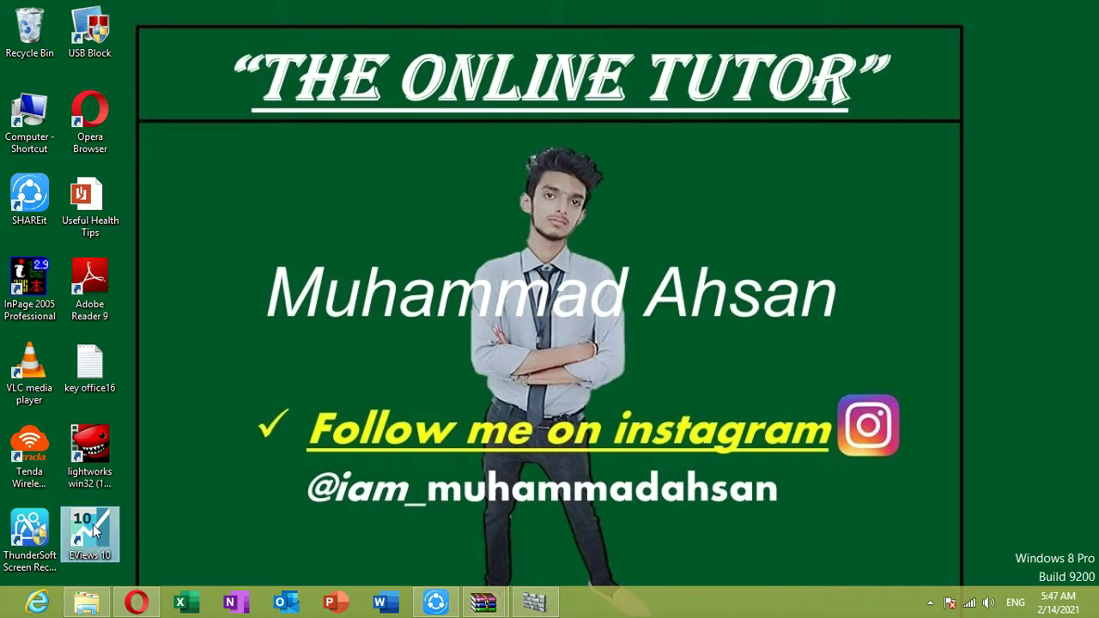
pyautogui.rightClick(113, 529)
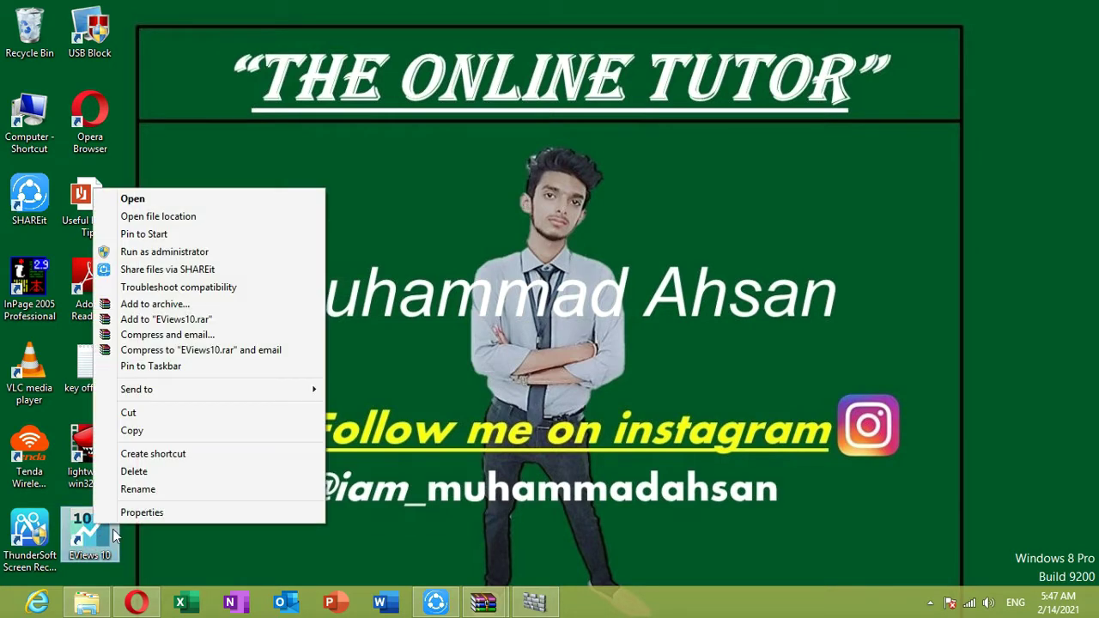
pyautogui.click(140, 199)
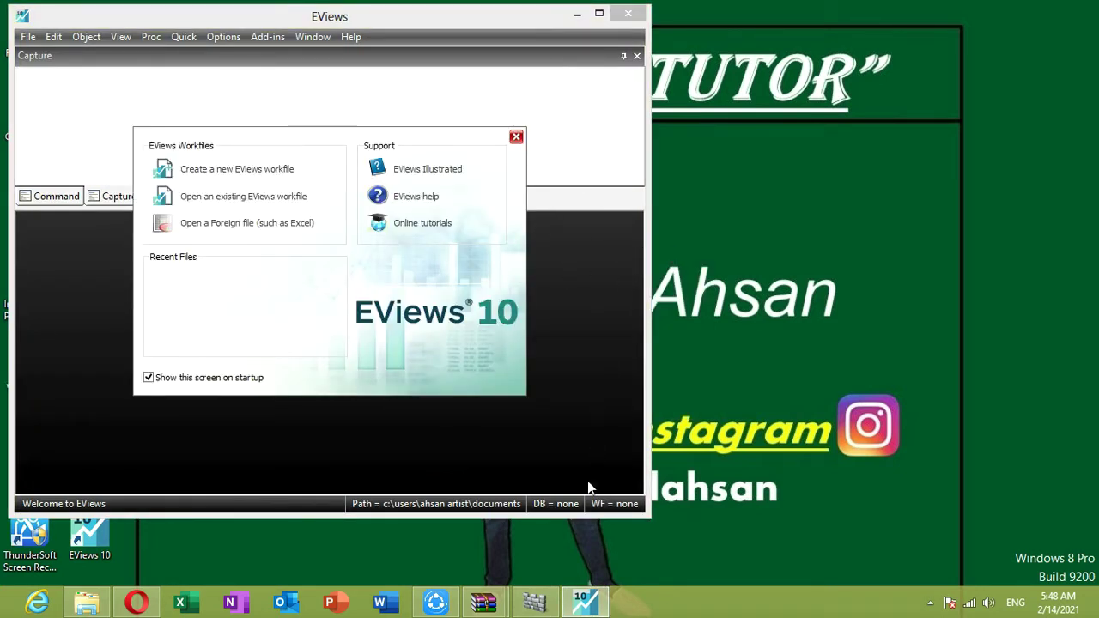
# Step: Turn real-time protection back on in Windows Defender, save the change and close Windows Defender
pyautogui.click(534, 603)
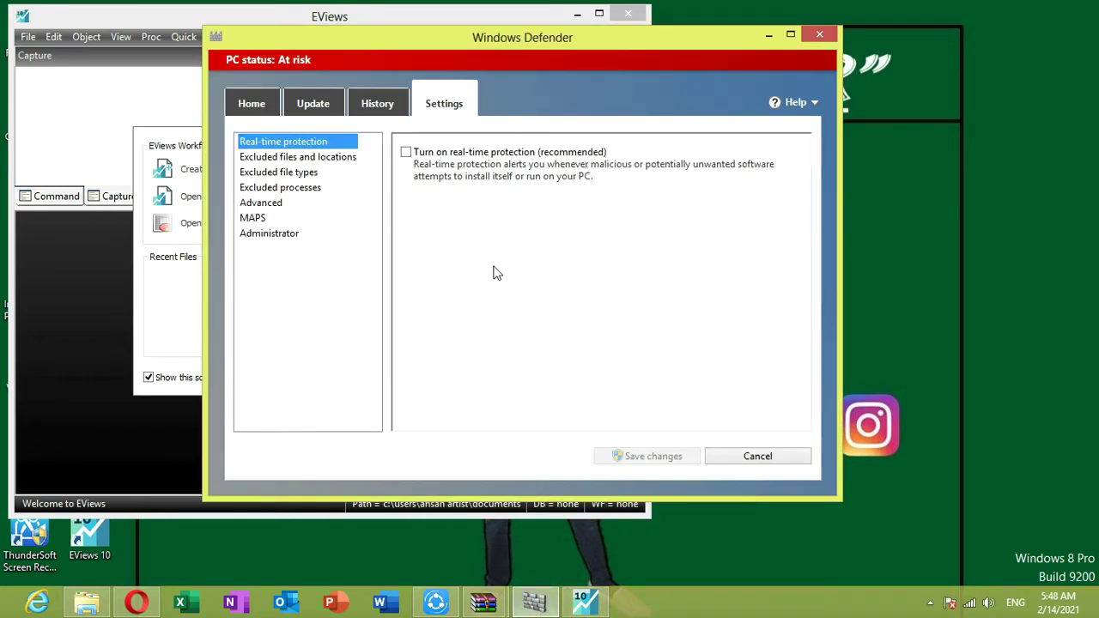
pyautogui.click(406, 152)
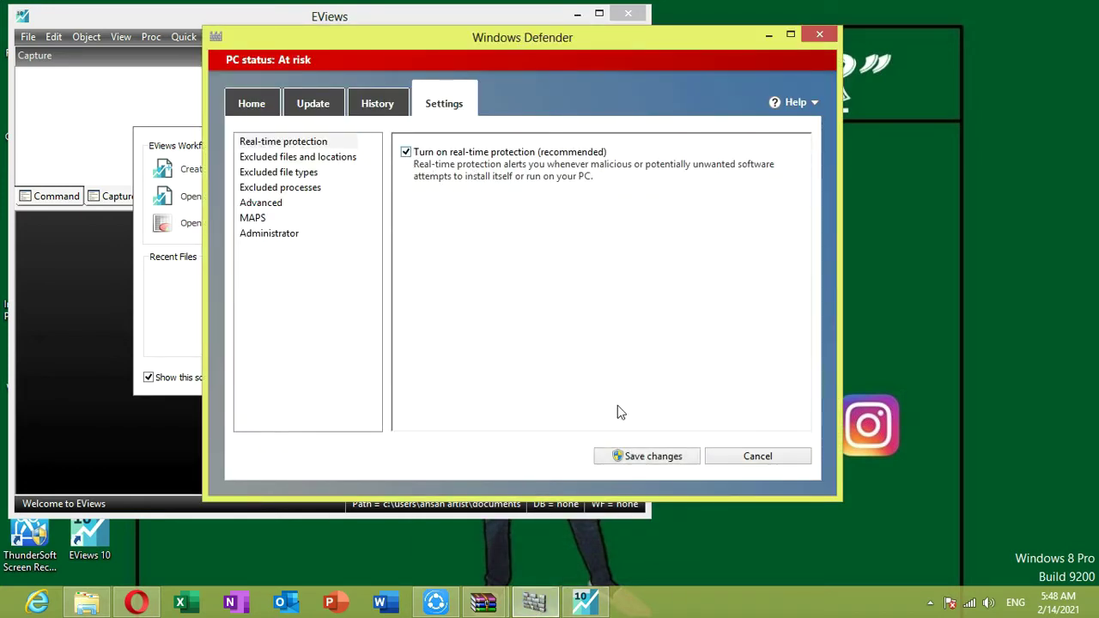
pyautogui.click(654, 460)
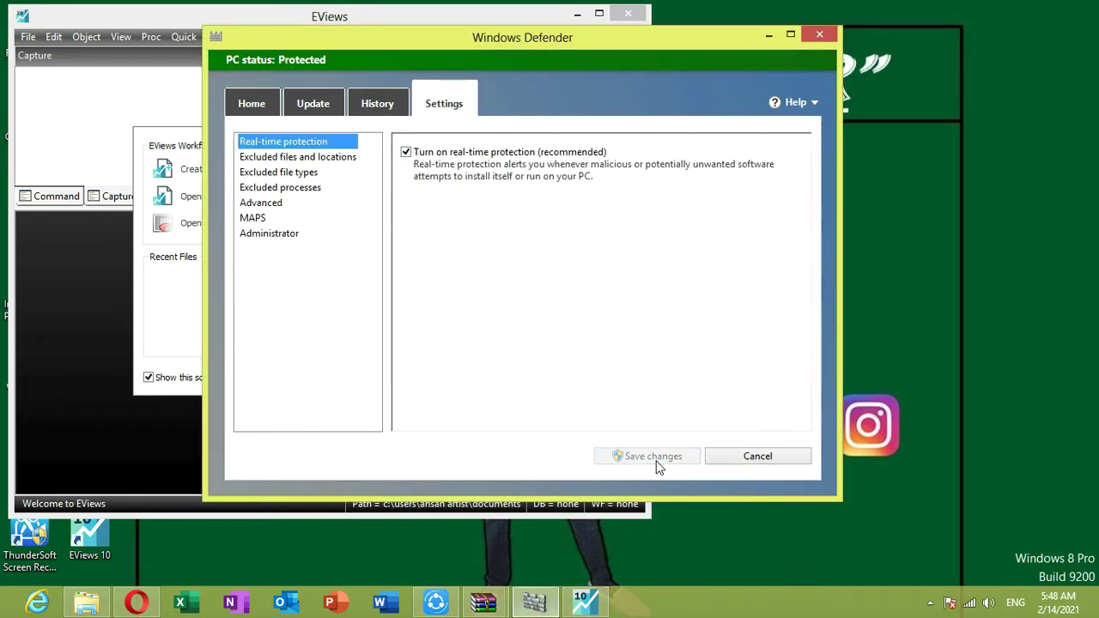
pyautogui.click(767, 458)
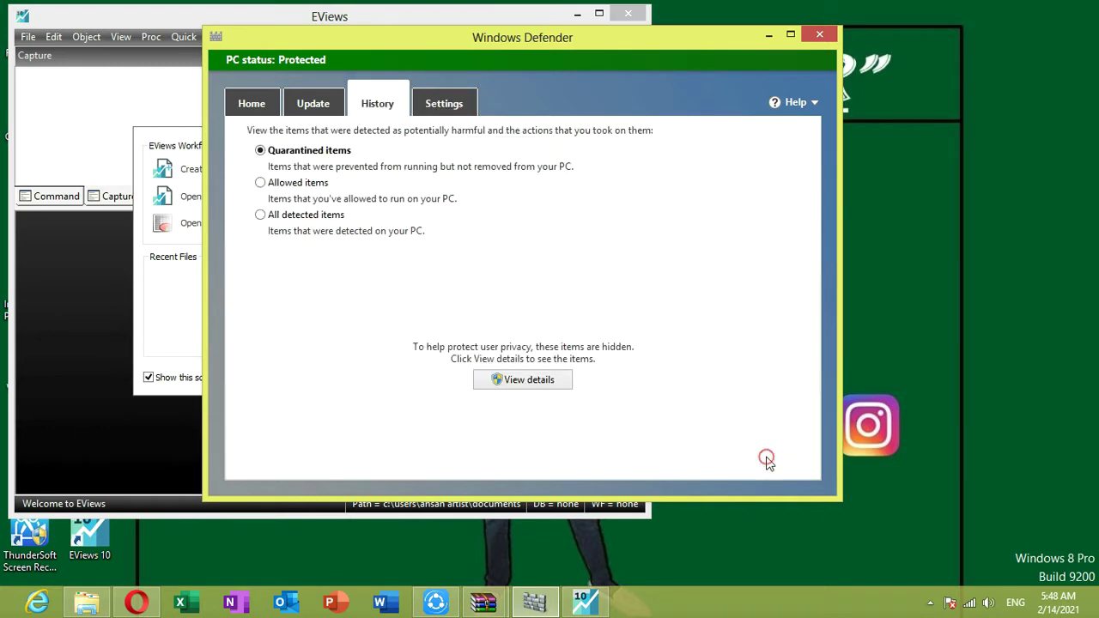
pyautogui.click(820, 35)
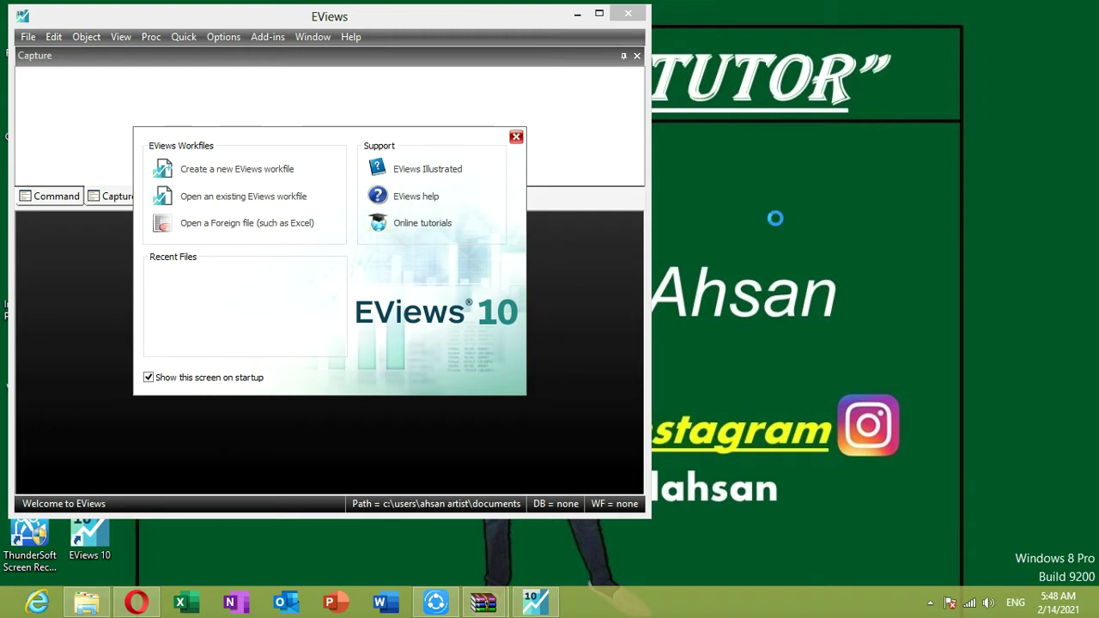
pyautogui.rightClick(750, 145)
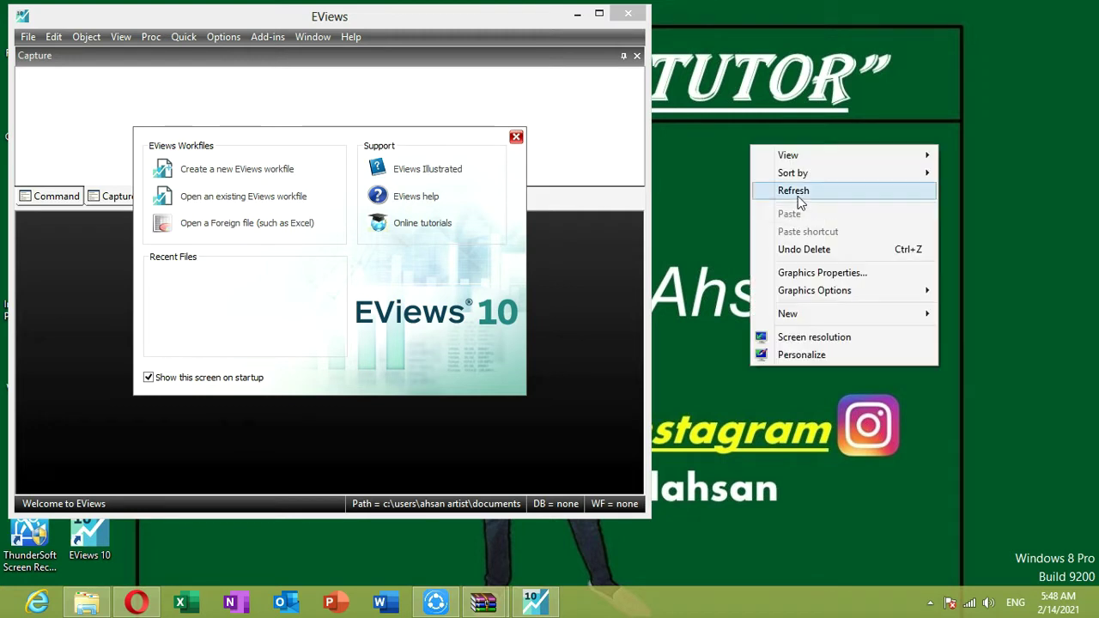
pyautogui.click(798, 195)
pyautogui.rightClick(750, 170)
pyautogui.click(781, 216)
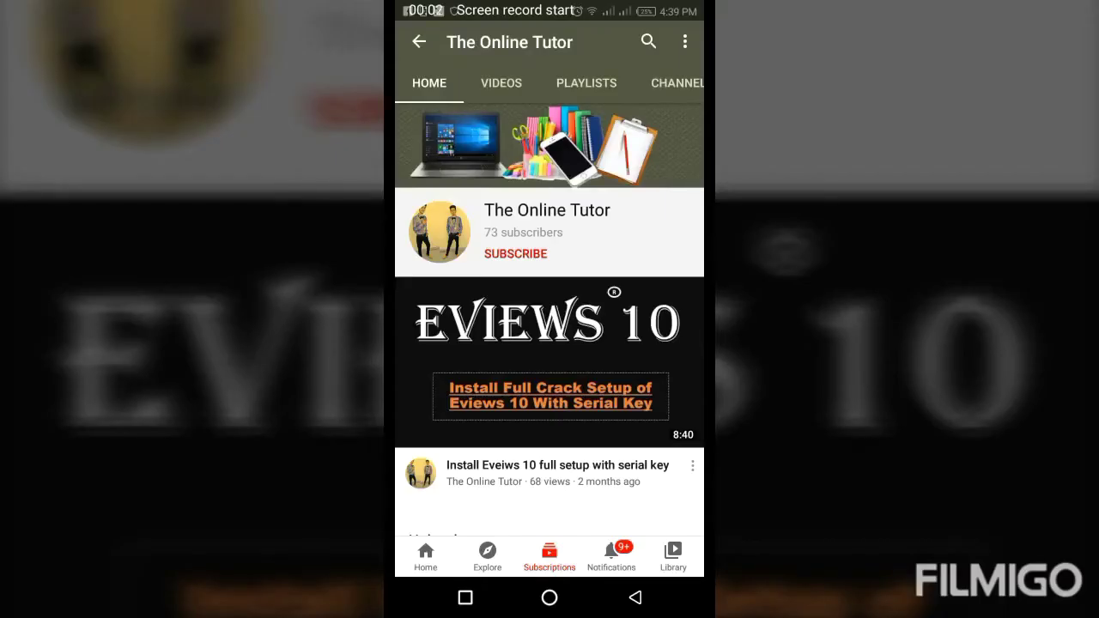
# Step: Subscribe to The Online Tutor channel in the YouTube app and turn on its notifications
pyautogui.click(516, 253)
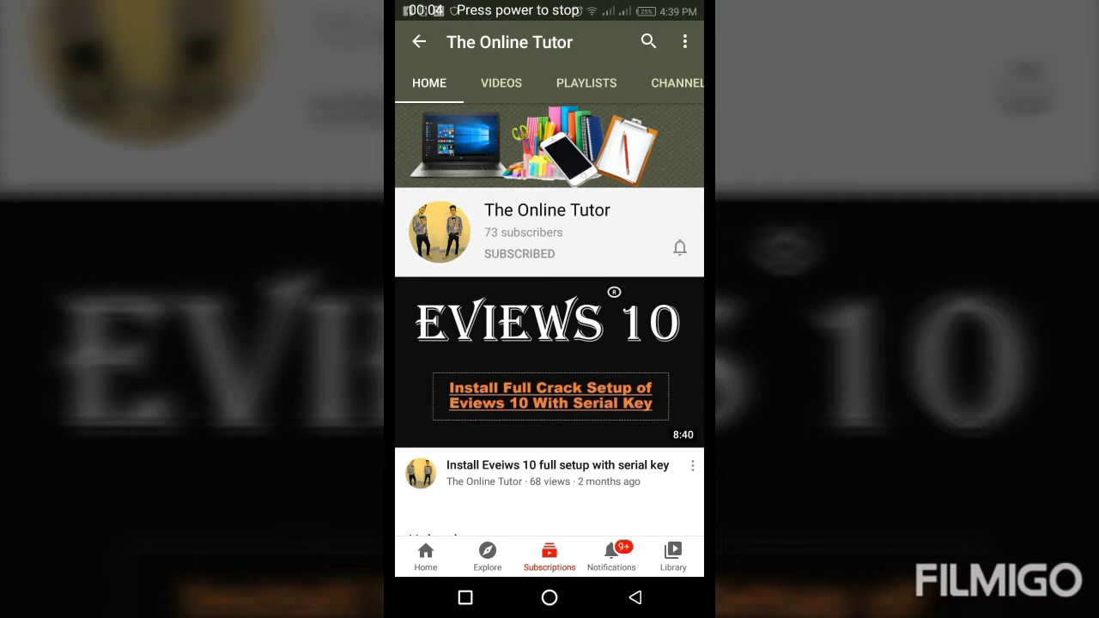
pyautogui.click(680, 248)
pyautogui.click(593, 207)
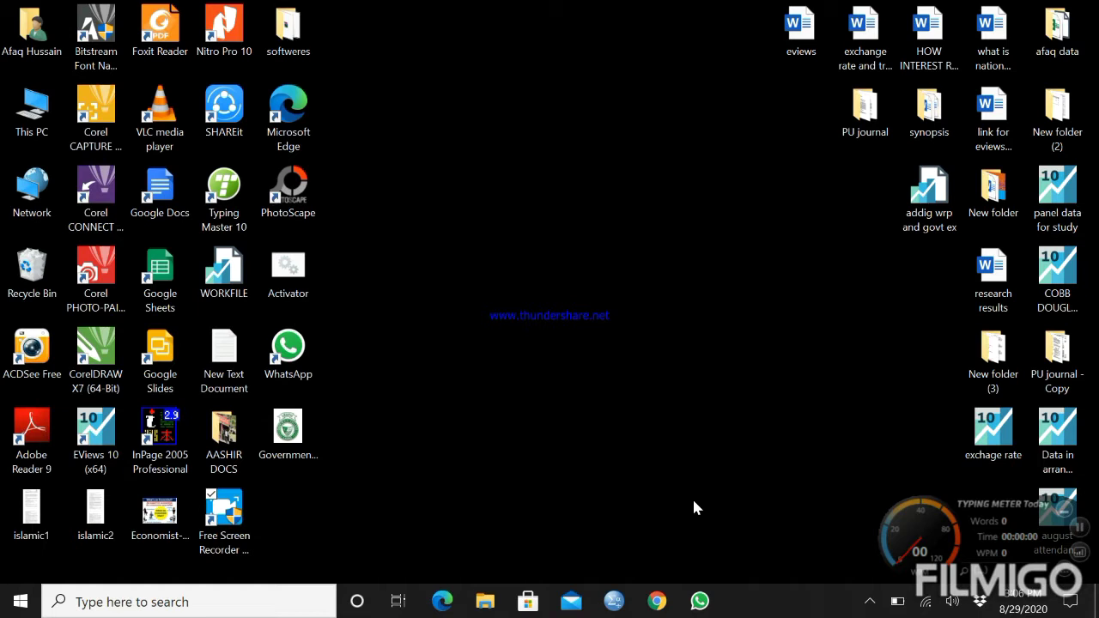
# Step: Open the eviews Word document from the desktop and read the EViews introduction and the time series table format
pyautogui.doubleClick(800, 34)
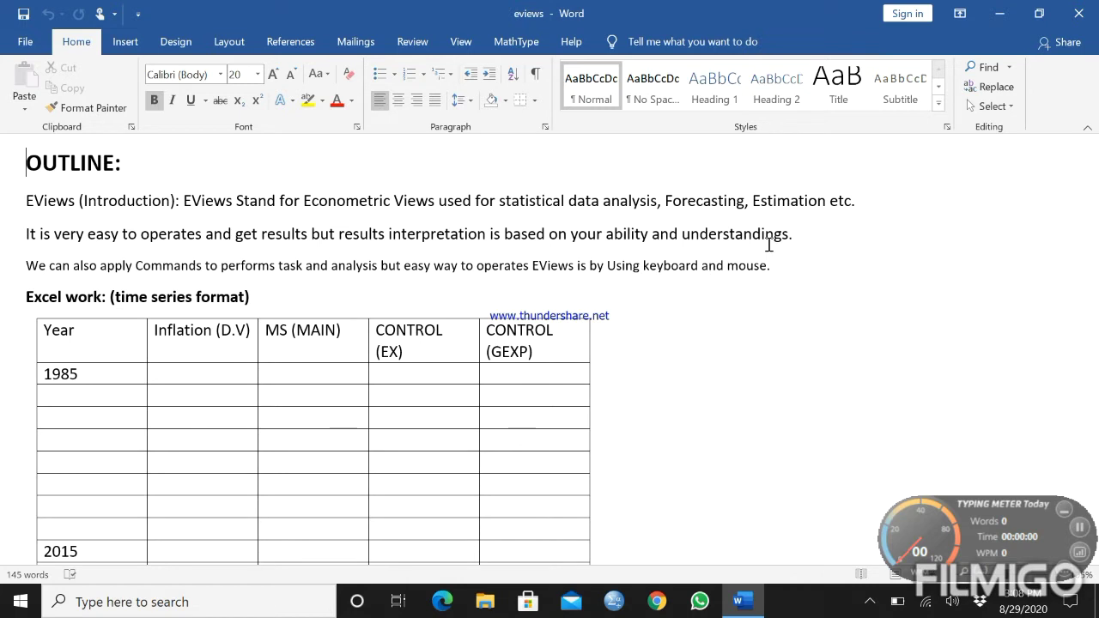
pyautogui.press('Down')
pyautogui.press('Down')
pyautogui.press('Down')
pyautogui.press('Down')
pyautogui.press('Down')
pyautogui.press('Down')
pyautogui.press('Down')
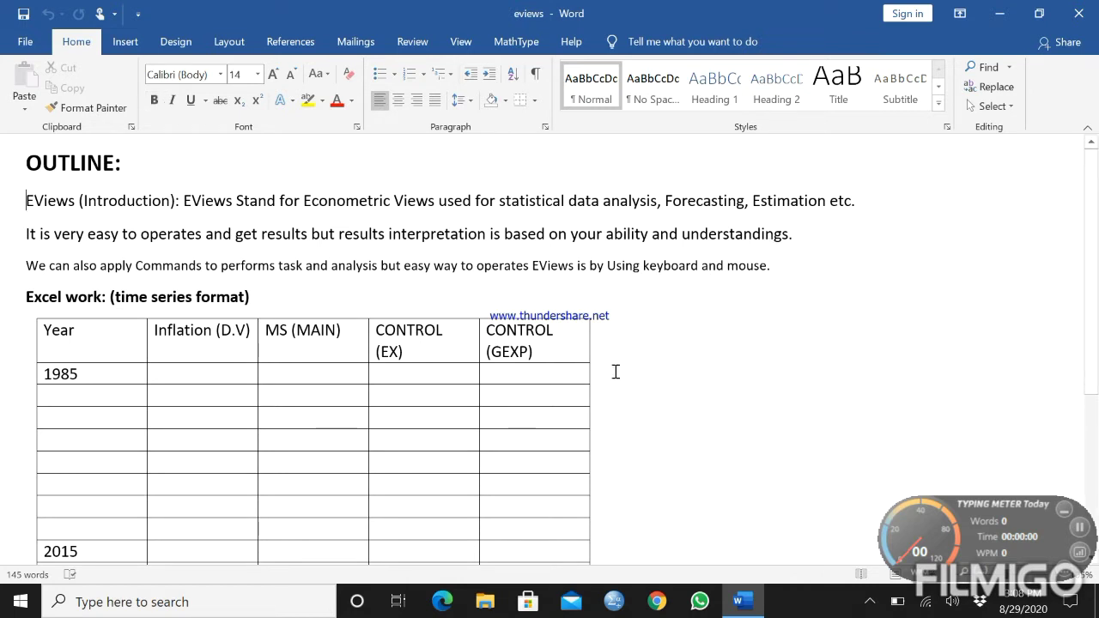
pyautogui.press('Down')
pyautogui.press('Down')
pyautogui.press('Down')
pyautogui.press('Down')
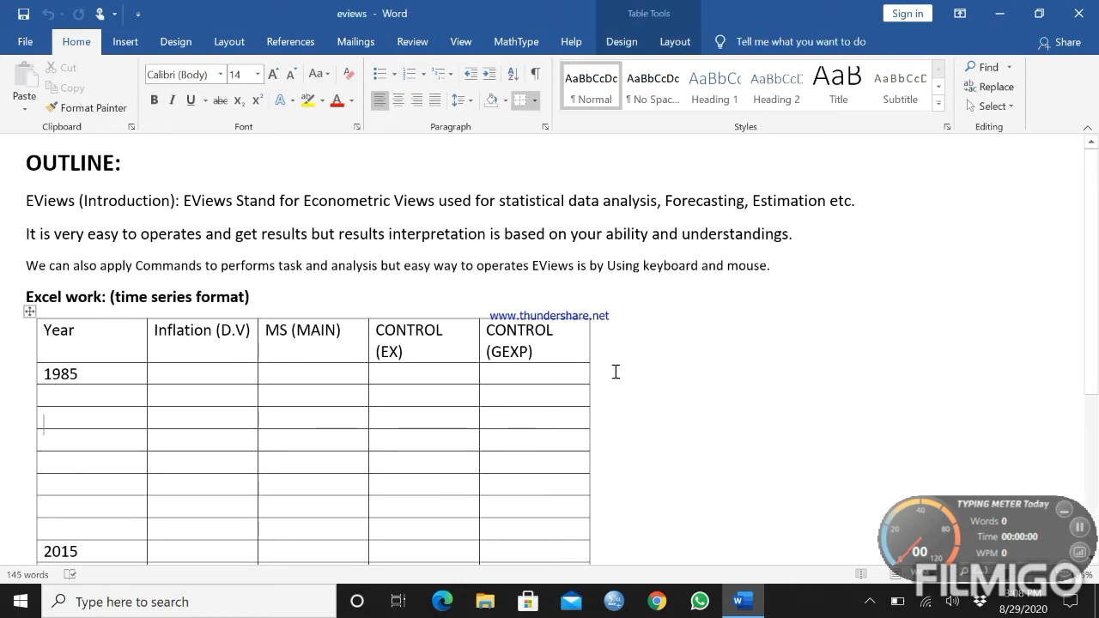
pyautogui.press('Down')
pyautogui.press('Down')
pyautogui.press('Down')
pyautogui.press('Down')
pyautogui.press('Down')
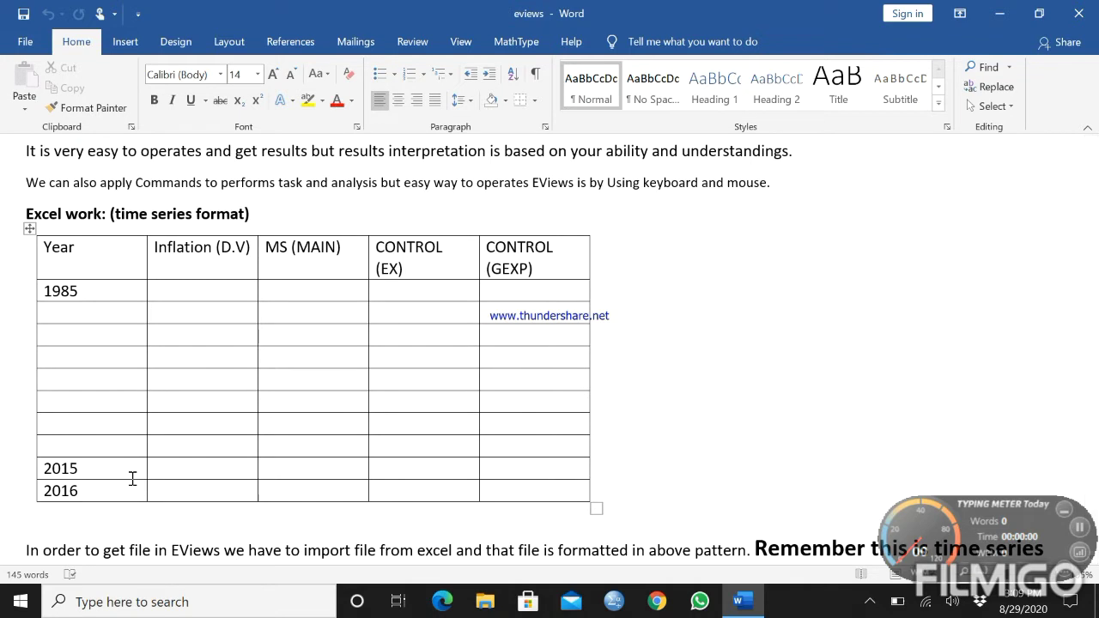
# Step: Read the Excel import remark and the research point of view note below the table, and close the document
pyautogui.press('Down')
pyautogui.press('Down')
pyautogui.press('Down')
pyautogui.press('Down')
pyautogui.press('Down')
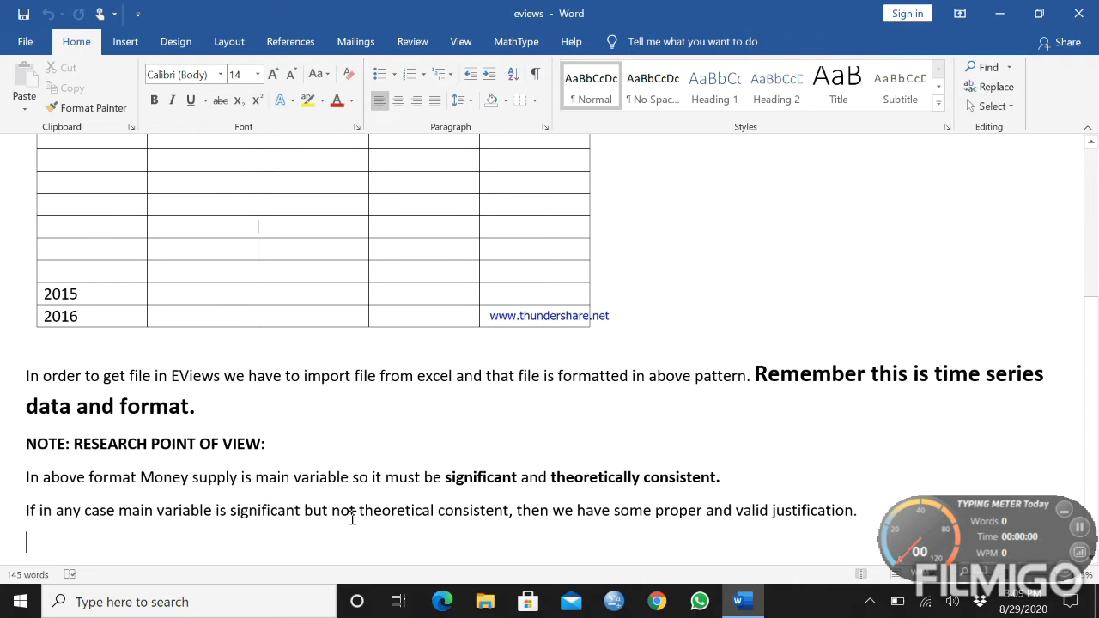
pyautogui.press('Up')
pyautogui.press('Up')
pyautogui.press('Up')
pyautogui.press('Up')
pyautogui.press('Up')
pyautogui.press('Up')
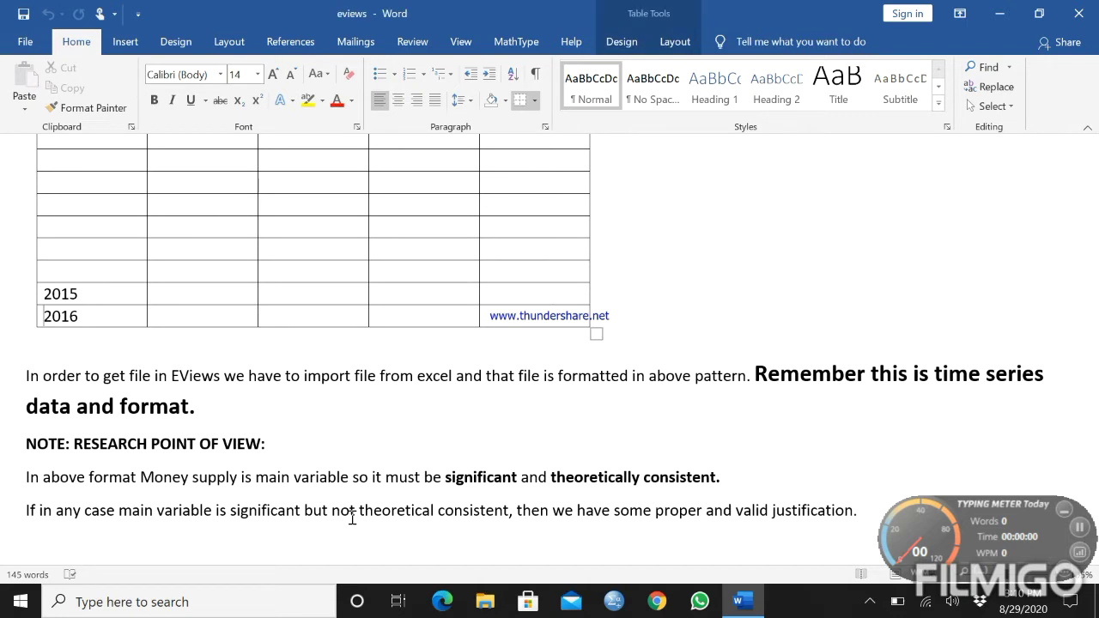
pyautogui.press('Up')
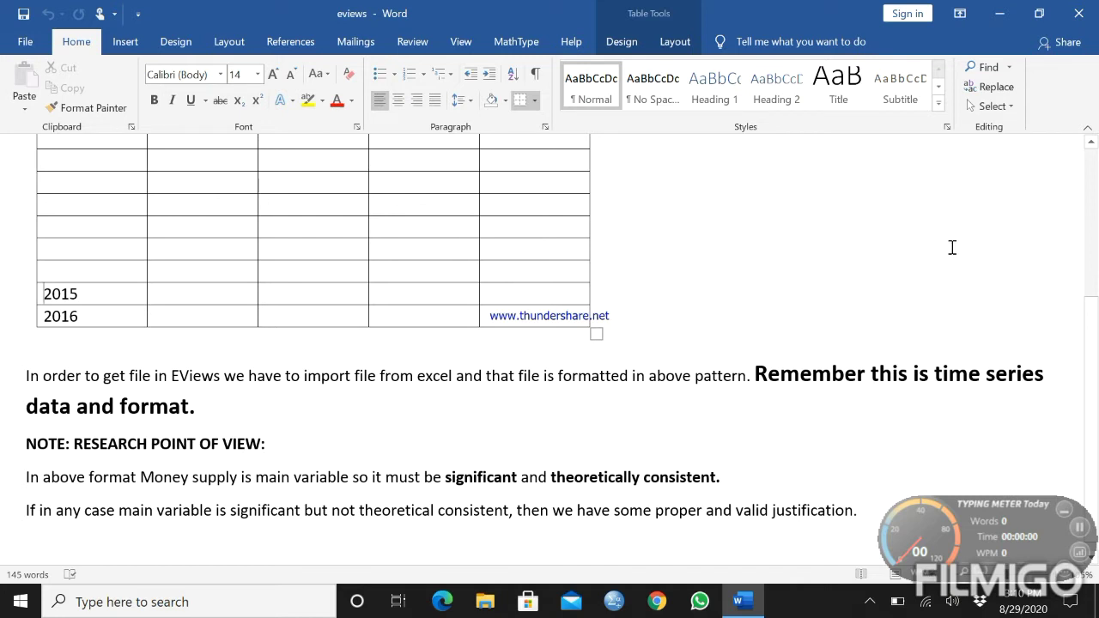
pyautogui.click(1093, 8)
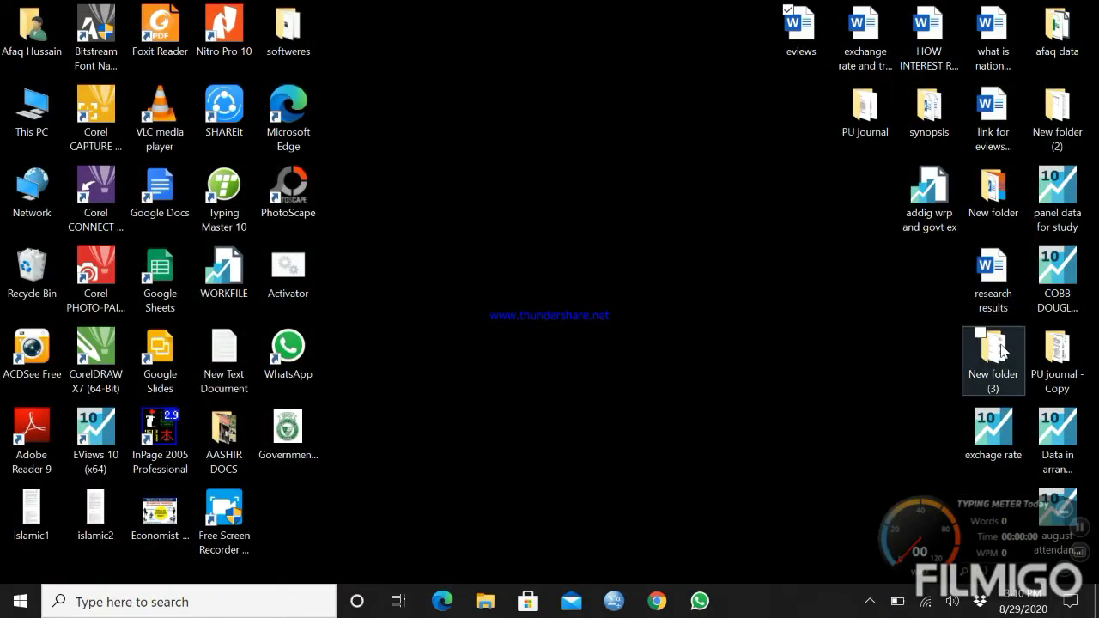
# Step: Open the Data in arrange way22 workbook in Excel and go to the year heading in cell A1 of Sheet2
pyautogui.doubleClick(1057, 425)
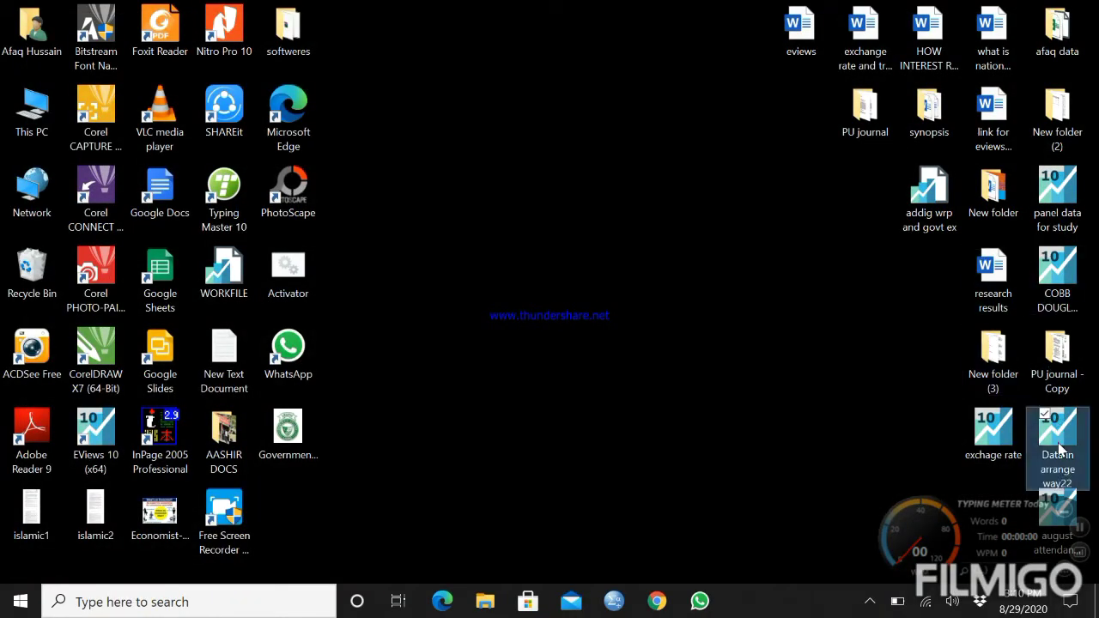
pyautogui.rightClick(1057, 442)
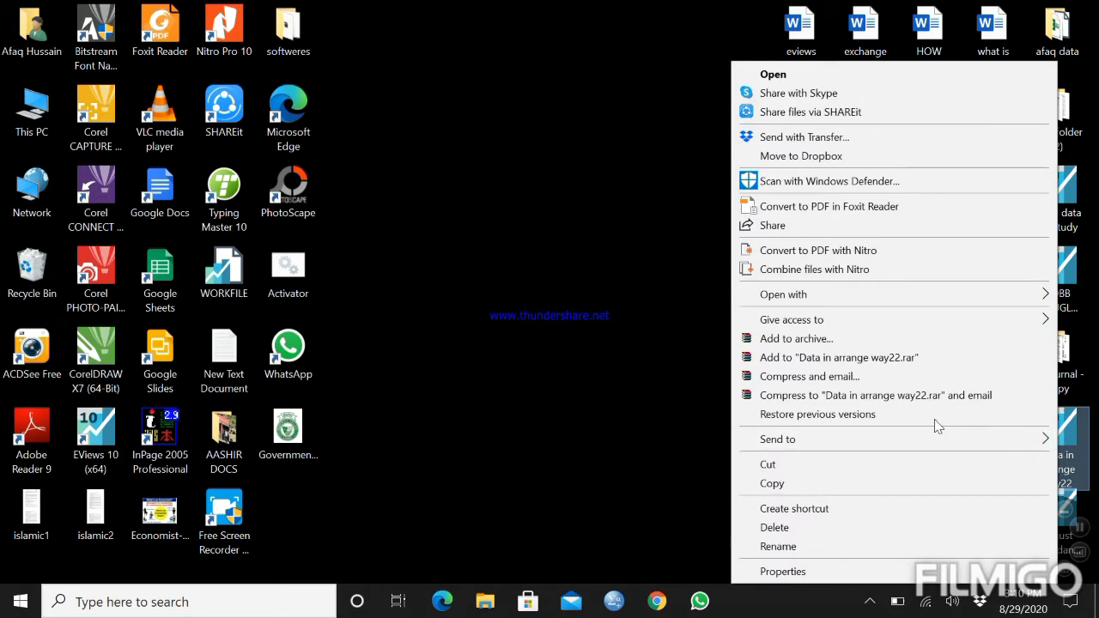
pyautogui.moveTo(900, 300)
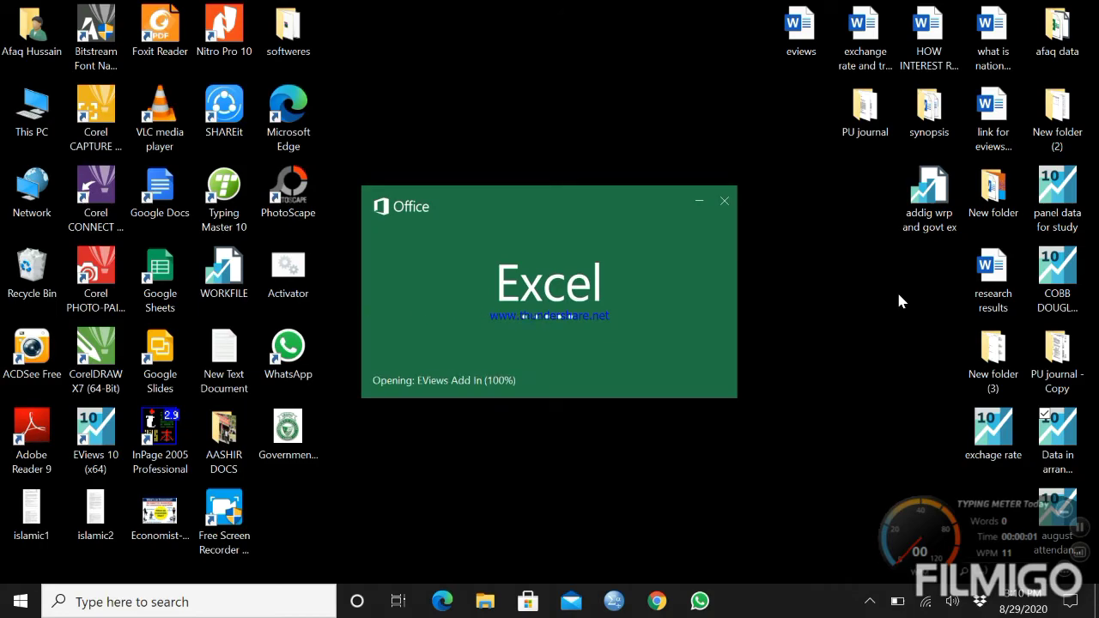
pyautogui.press('Up')
pyautogui.press('Up')
pyautogui.press('Up')
pyautogui.press('Up')
pyautogui.press('Up')
pyautogui.press('Up')
pyautogui.press('Up')
pyautogui.press('Up')
pyautogui.press('Up')
pyautogui.press('Up')
pyautogui.press('Up')
pyautogui.press('Up')
pyautogui.press('Up')
pyautogui.press('Up')
pyautogui.press('Up')
pyautogui.press('Up')
pyautogui.press('Up')
pyautogui.press('Up')
pyautogui.press('Up')
pyautogui.press('Up')
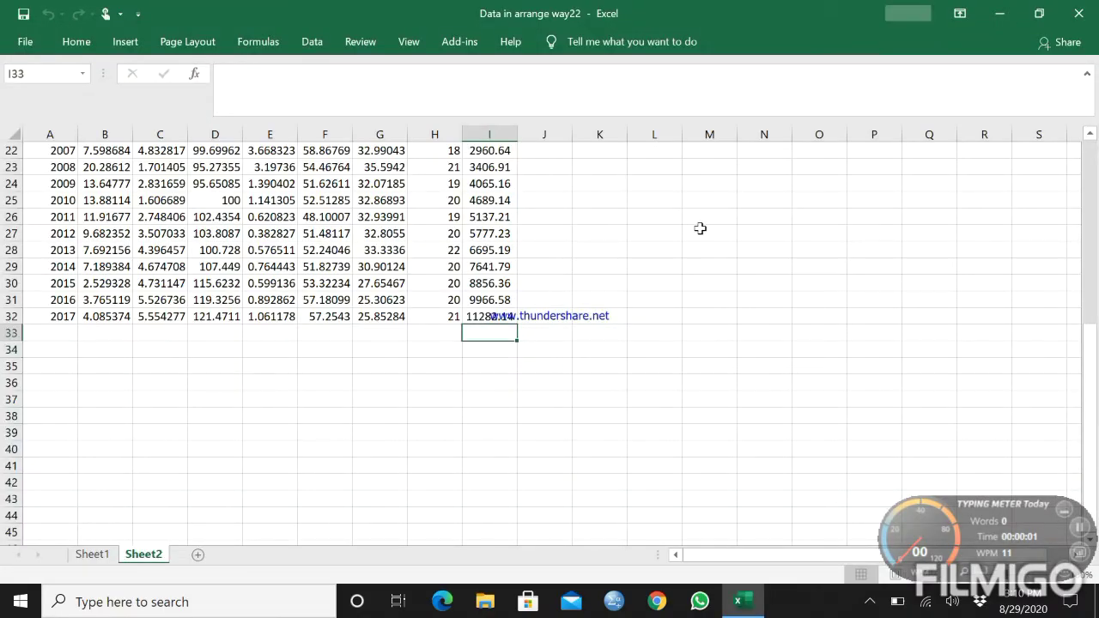
pyautogui.press('Up')
pyautogui.press('Left')
pyautogui.press('Left')
pyautogui.press('Left')
pyautogui.press('Left')
pyautogui.press('Left')
pyautogui.press('Left')
pyautogui.press('Left')
pyautogui.press('Left')
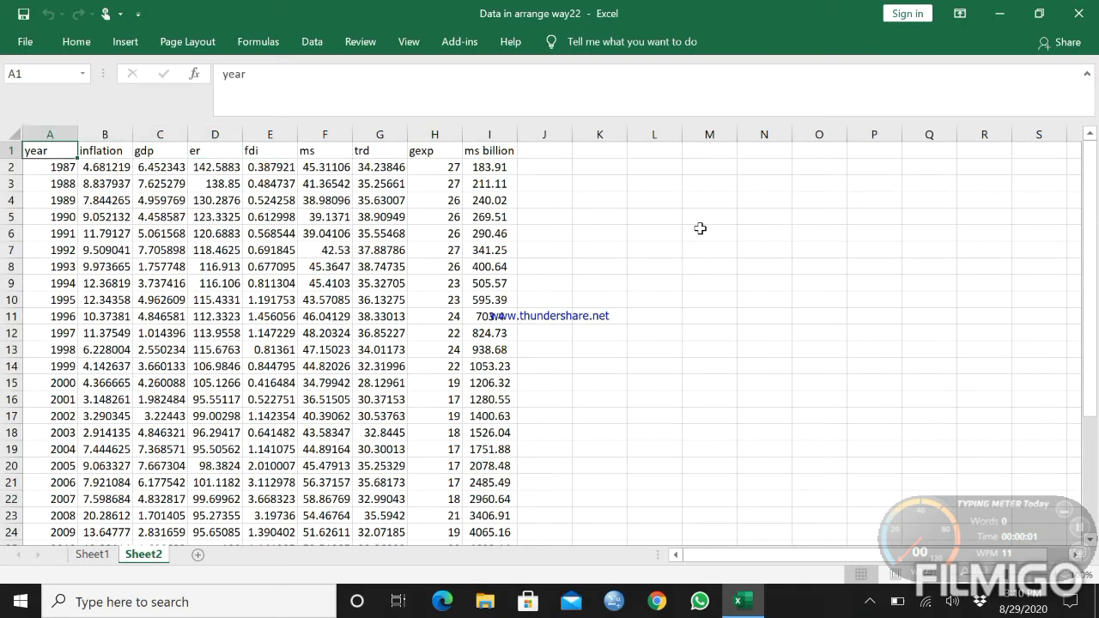
# Step: Examine the year column from its first to its last entry and return to the header row
pyautogui.press('Down')
pyautogui.press('Down')
pyautogui.press('Down')
pyautogui.press('Up')
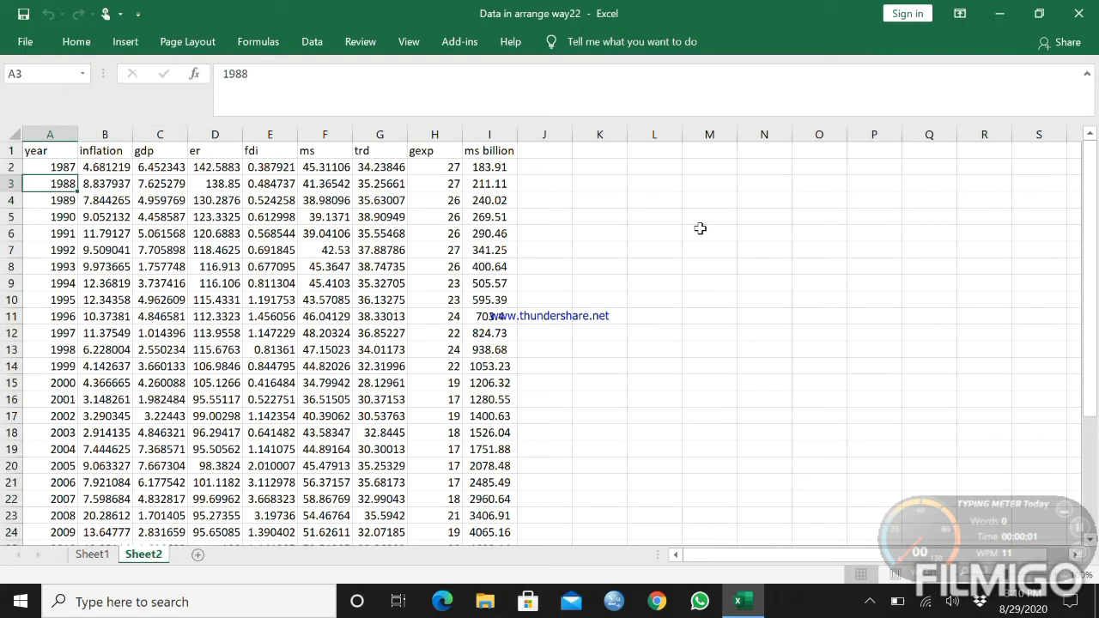
pyautogui.press('Up')
pyautogui.press('Down')
pyautogui.press('Down')
pyautogui.press('Down')
pyautogui.press('Down')
pyautogui.press('Down')
pyautogui.press('Down')
pyautogui.press('Down')
pyautogui.press('Down')
pyautogui.press('Down')
pyautogui.press('Down')
pyautogui.press('Down')
pyautogui.press('Down')
pyautogui.press('Down')
pyautogui.press('Down')
pyautogui.press('Down')
pyautogui.press('Down')
pyautogui.press('Down')
pyautogui.press('Down')
pyautogui.press('Down')
pyautogui.press('Down')
pyautogui.press('Down')
pyautogui.press('Down')
pyautogui.press('Down')
pyautogui.press('Down')
pyautogui.press('Down')
pyautogui.press('Down')
pyautogui.press('Down')
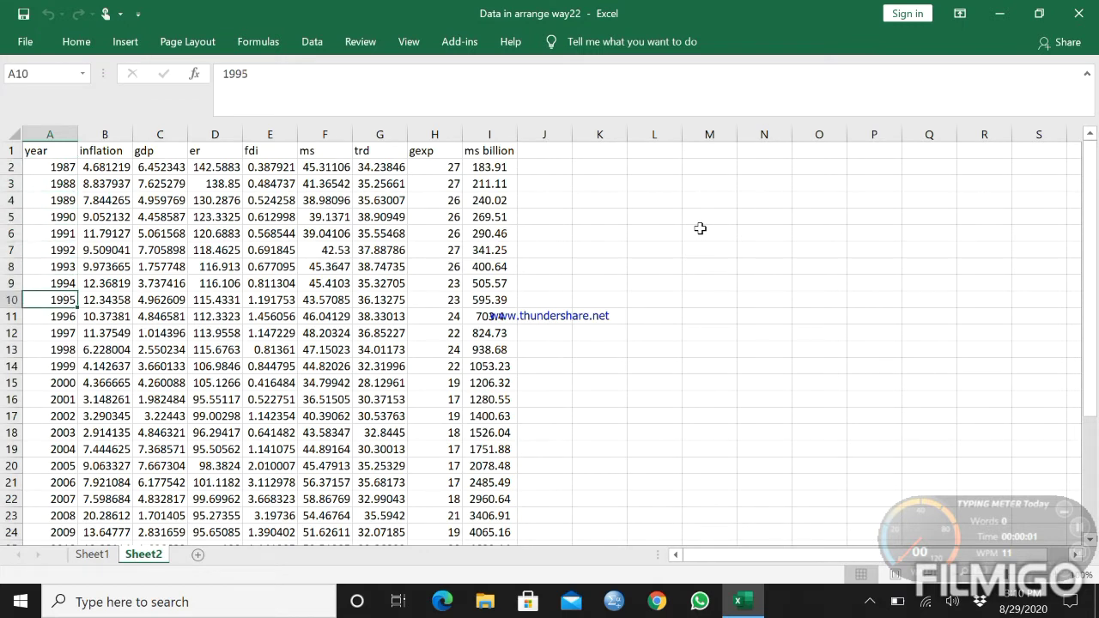
pyautogui.press('Up')
pyautogui.press('Up')
pyautogui.press('Up')
pyautogui.press('Up')
pyautogui.press('Up')
pyautogui.press('Up')
pyautogui.press('Up')
pyautogui.press('Up')
pyautogui.press('Up')
pyautogui.press('Up')
pyautogui.press('Up')
pyautogui.press('Up')
pyautogui.press('Up')
pyautogui.press('Up')
pyautogui.press('Up')
pyautogui.press('Up')
pyautogui.press('Up')
pyautogui.press('Up')
pyautogui.press('Up')
pyautogui.press('Up')
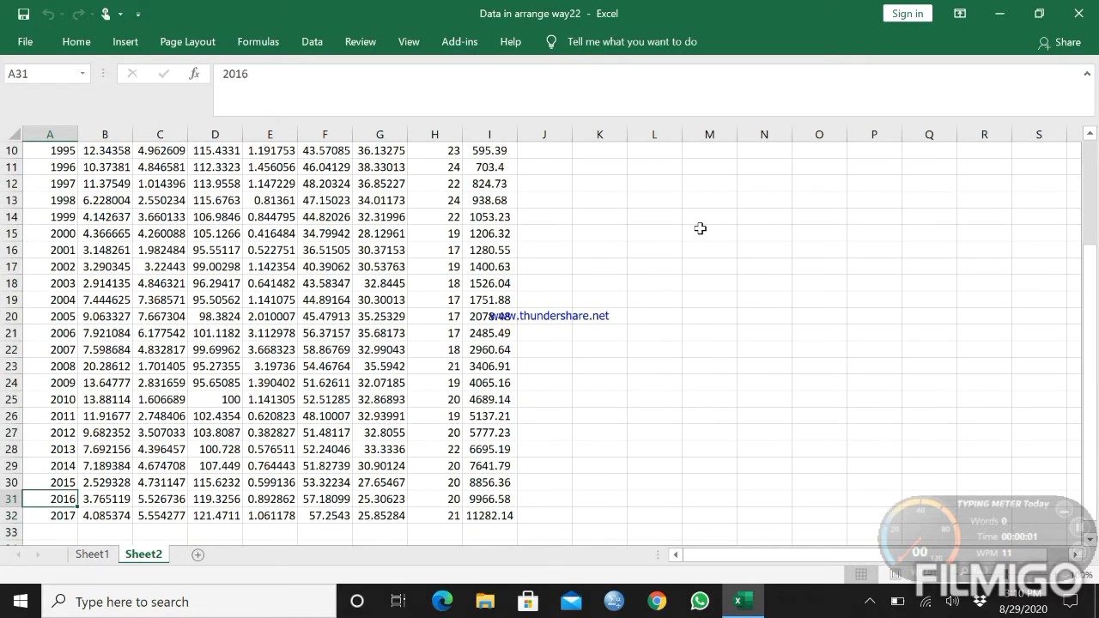
# Step: Examine the inflation, gdp, er and fdi columns in the sheet, and close the workbook
pyautogui.press('Right')
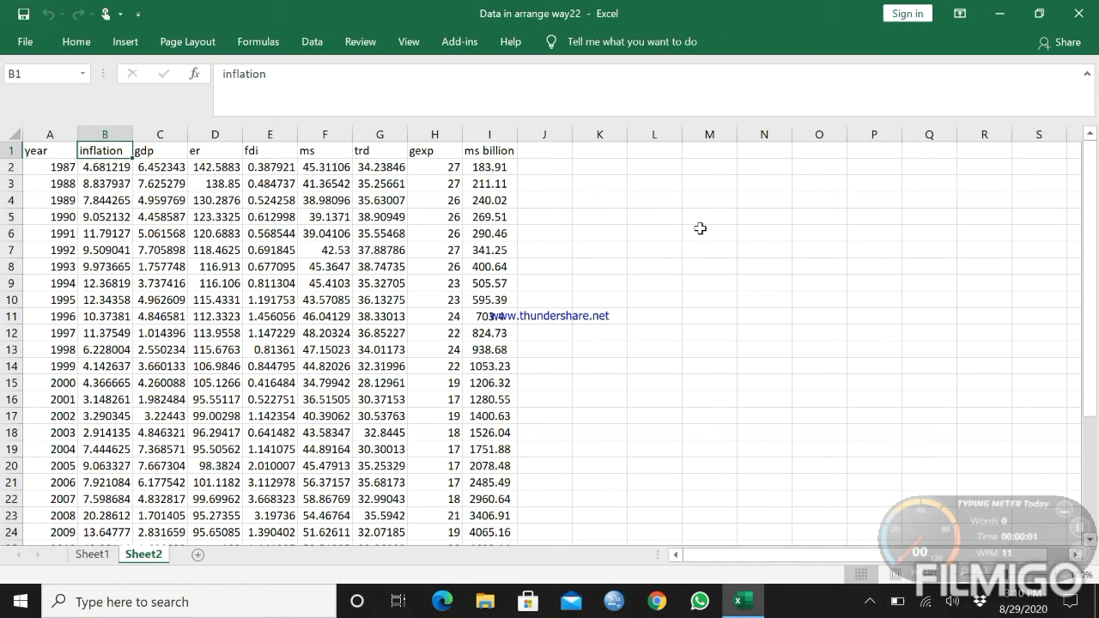
pyautogui.press('Down')
pyautogui.press('Down')
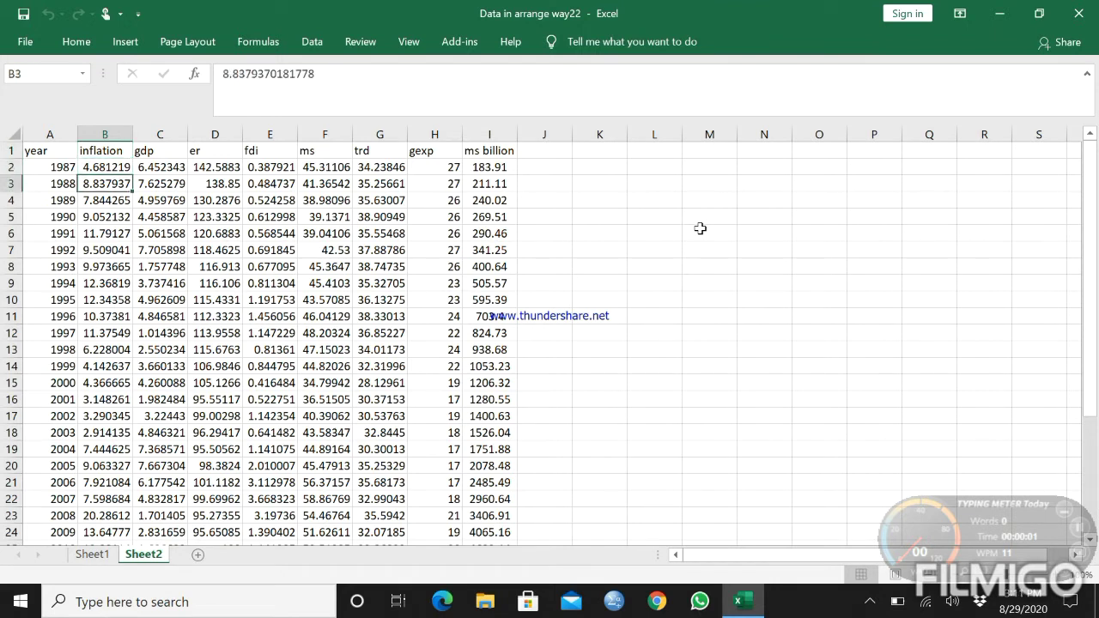
pyautogui.press('Right')
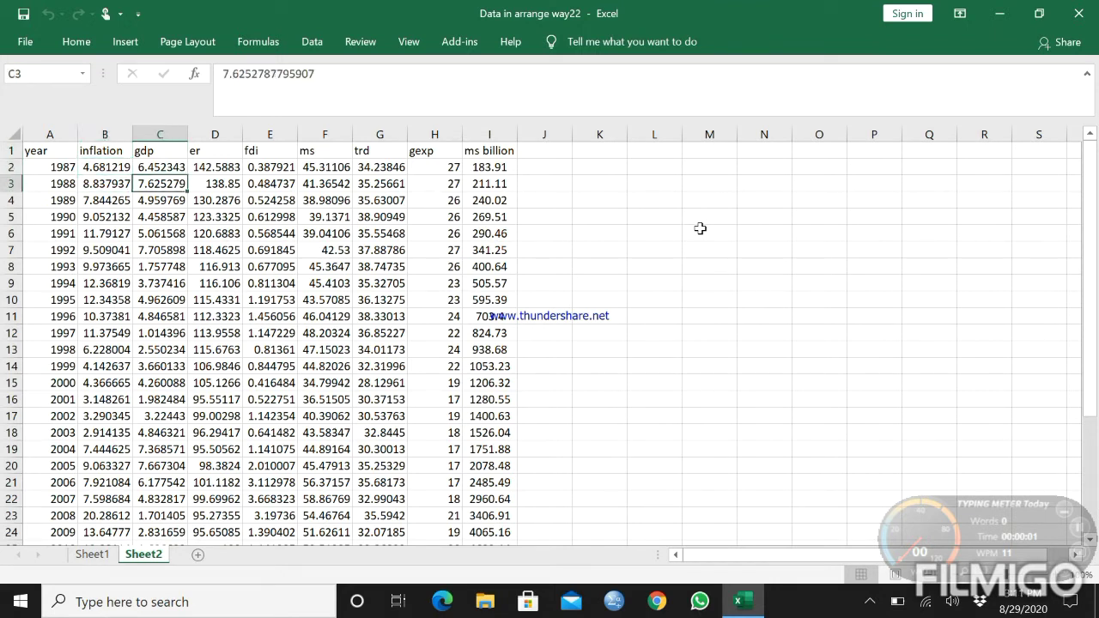
pyautogui.press('Up')
pyautogui.press('Up')
pyautogui.press('Right')
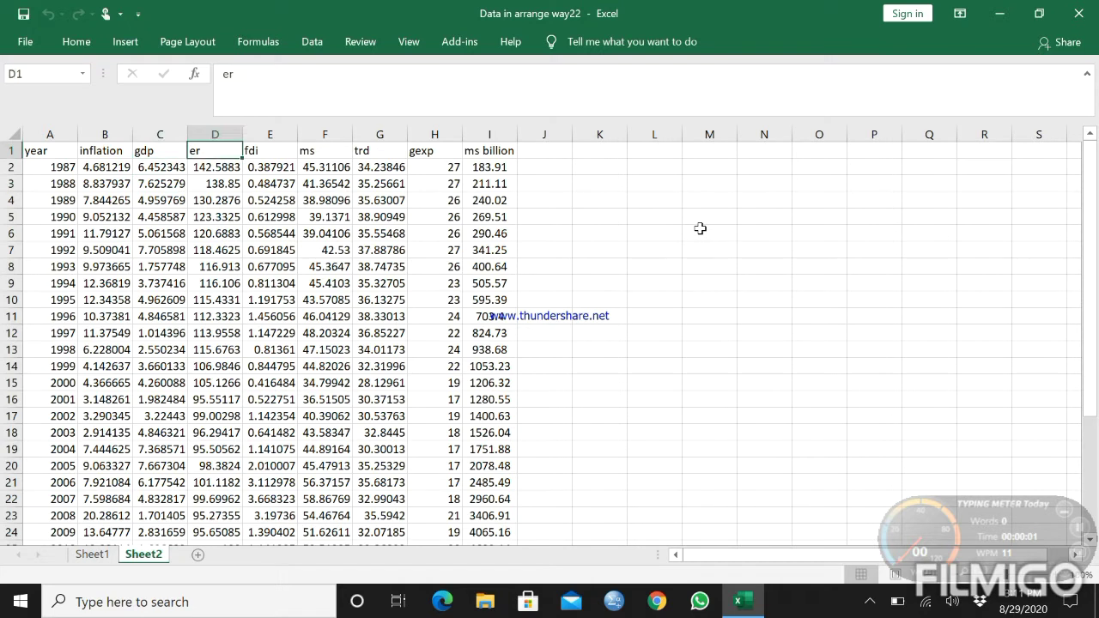
pyautogui.press('Right')
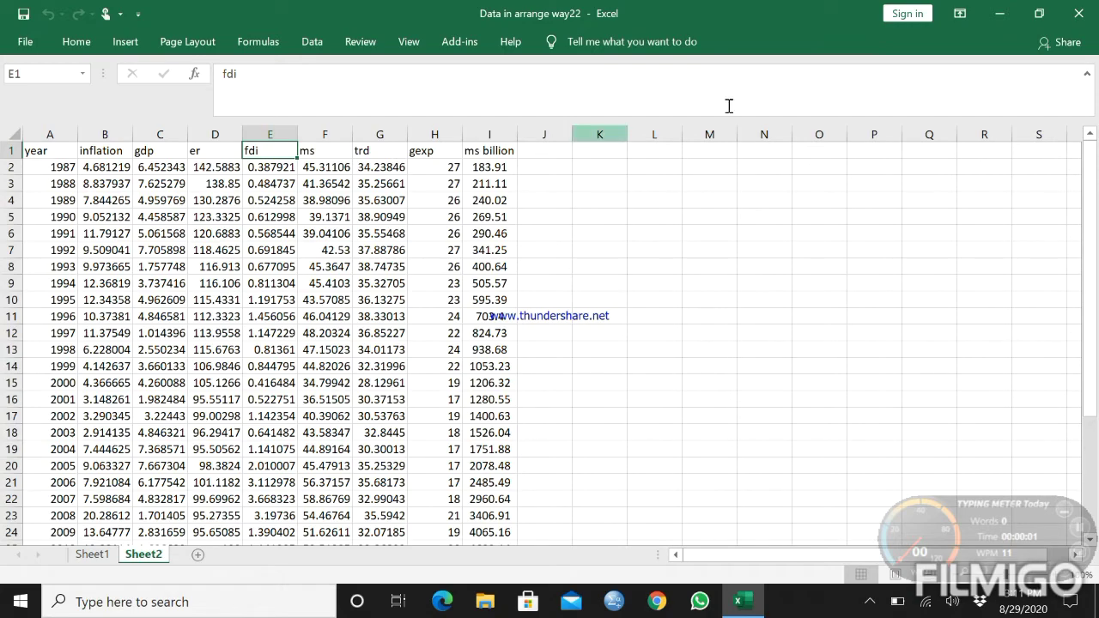
pyautogui.click(1079, 13)
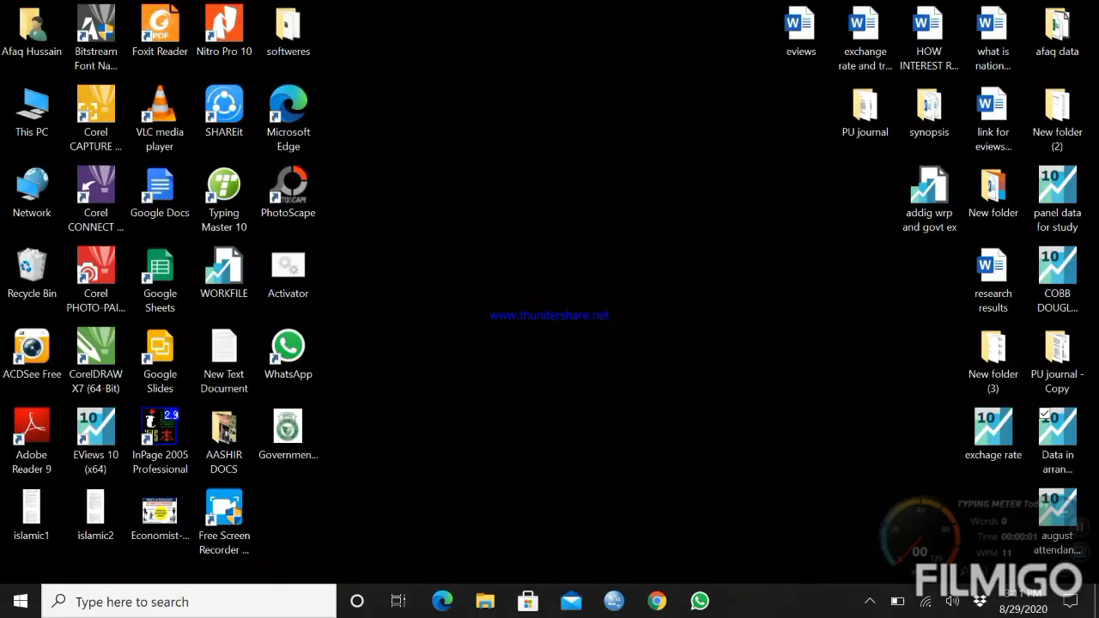
# Step: Launch EViews 10 and start a new workfile with the Dated - regular frequency structure and Annual frequency
pyautogui.doubleClick(106, 445)
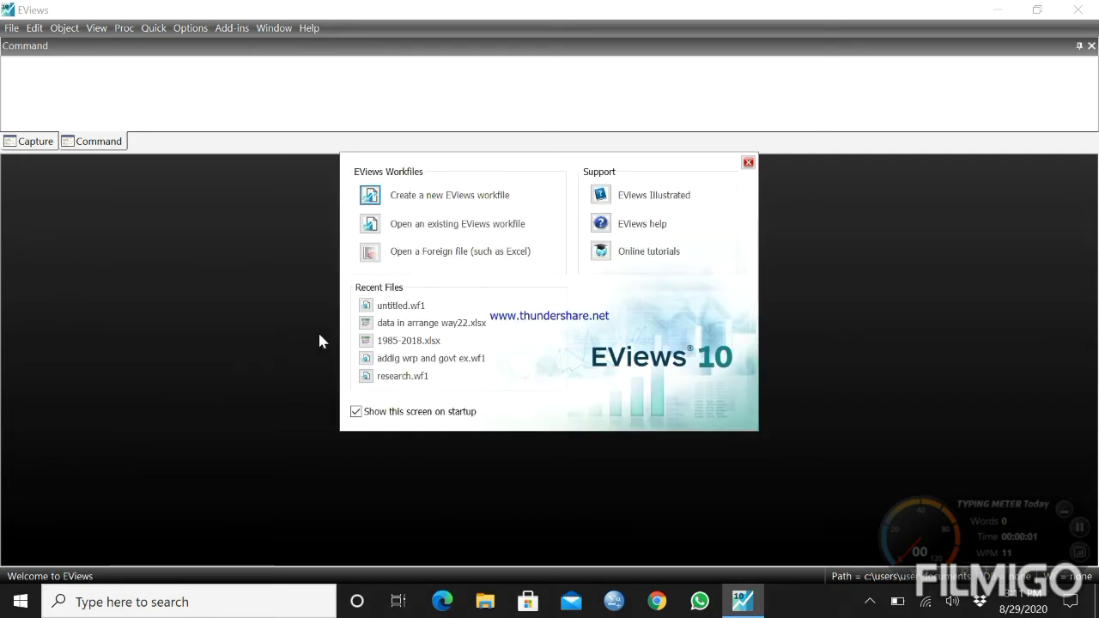
pyautogui.click(475, 198)
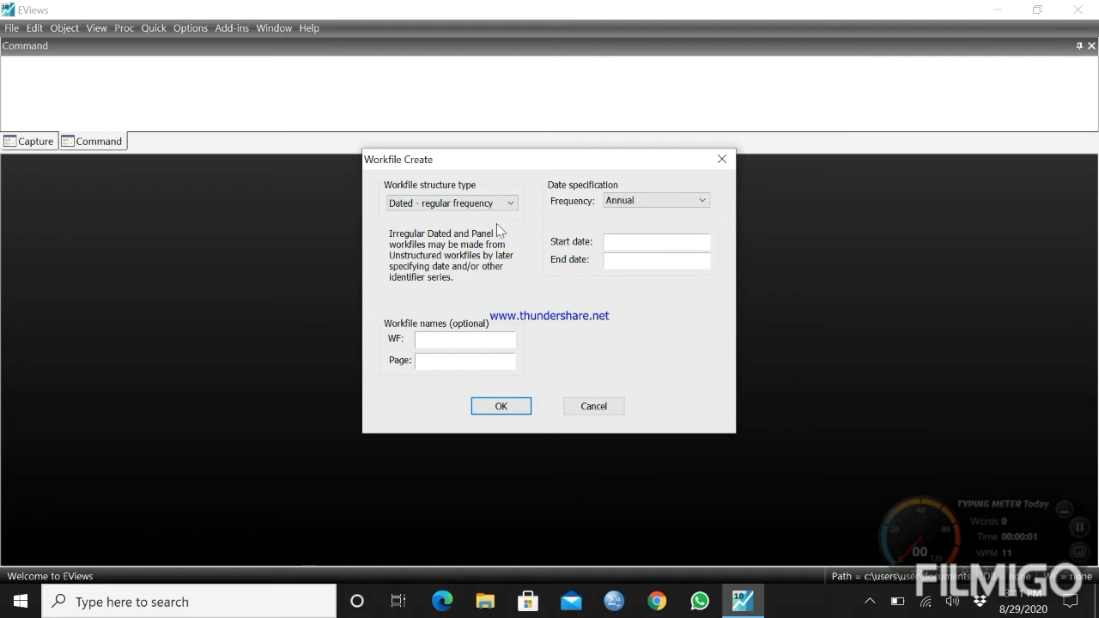
pyautogui.click(511, 203)
pyautogui.click(510, 203)
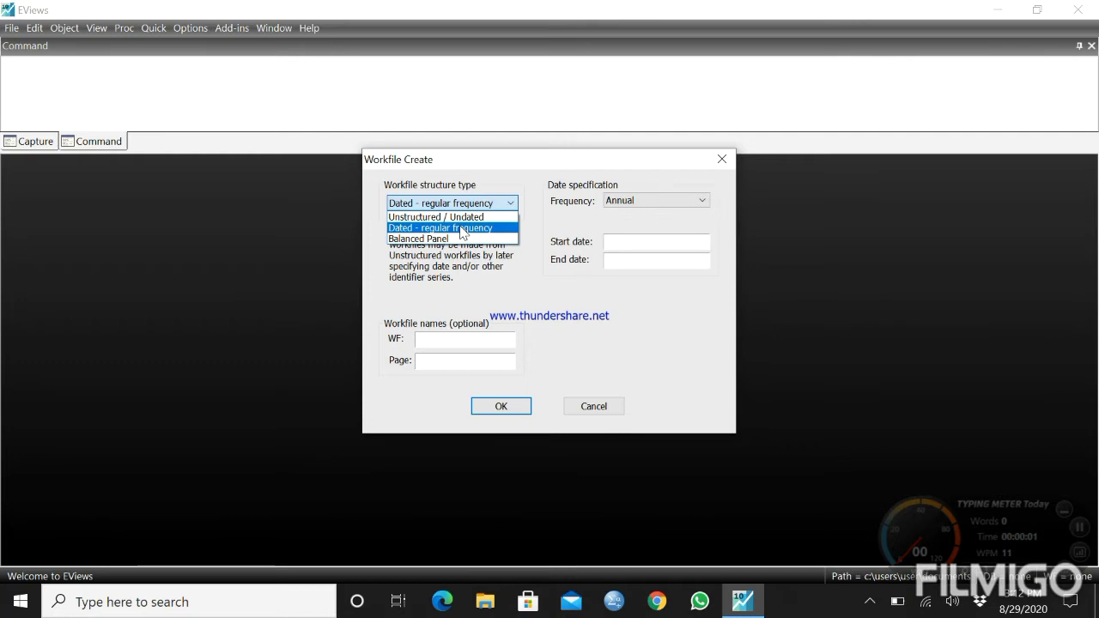
pyautogui.click(463, 228)
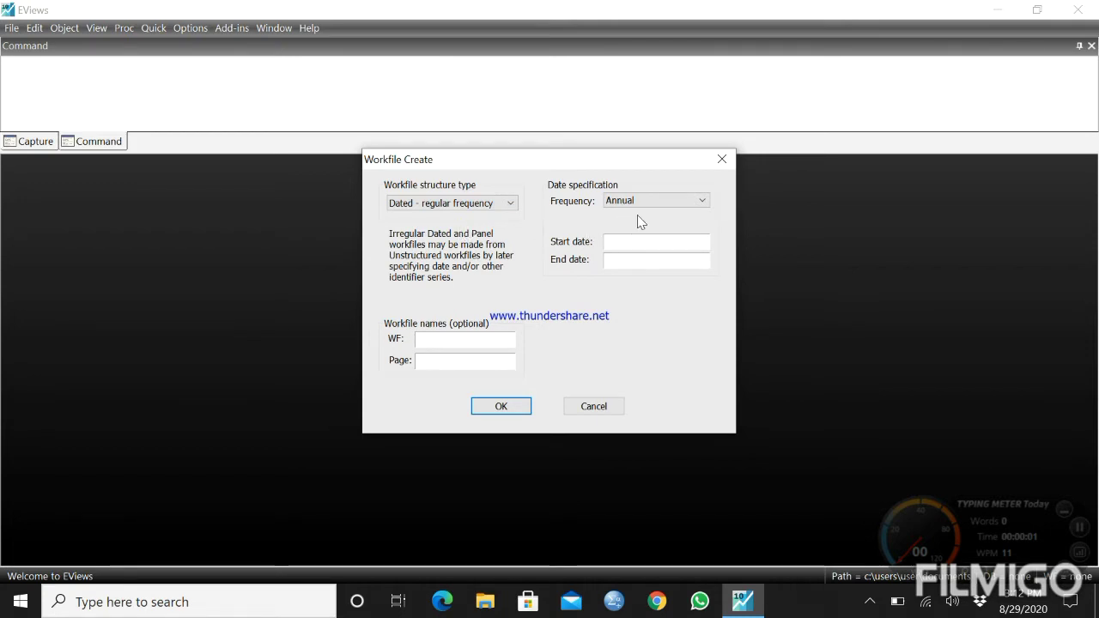
pyautogui.click(673, 202)
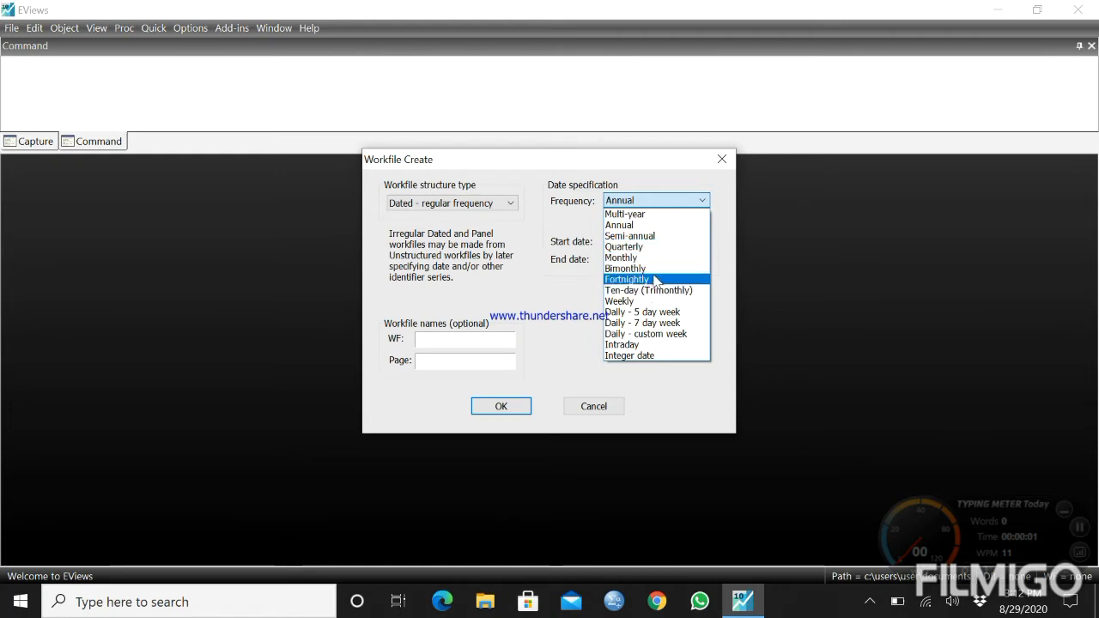
pyautogui.click(662, 227)
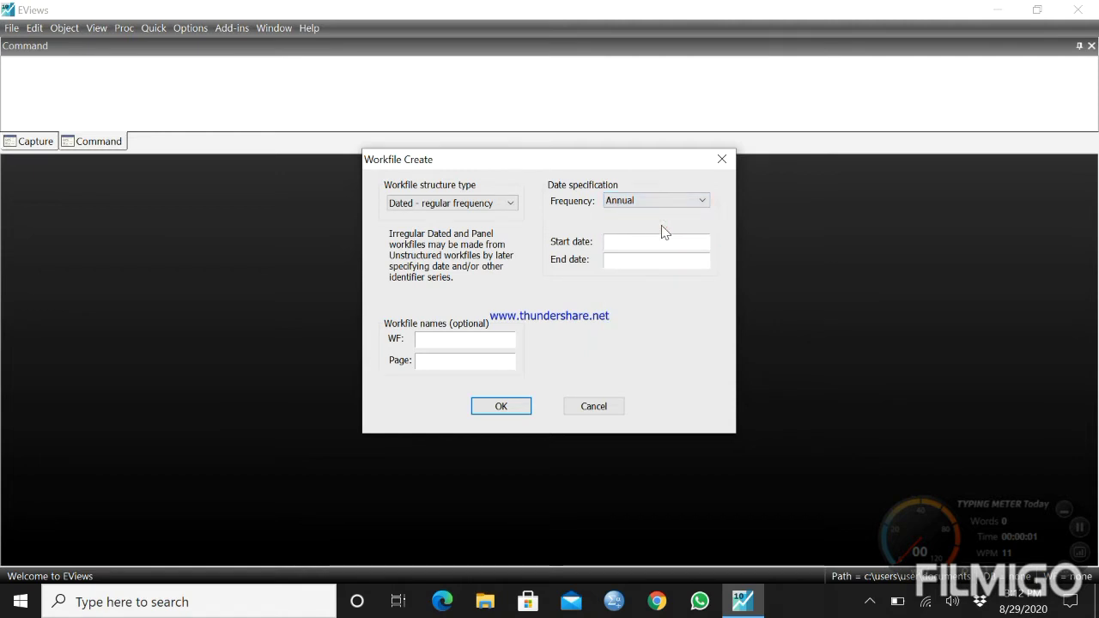
# Step: Set the start date to 1987 and the end date to 2017, and create the workfile
pyautogui.click(640, 241)
pyautogui.write('1987')
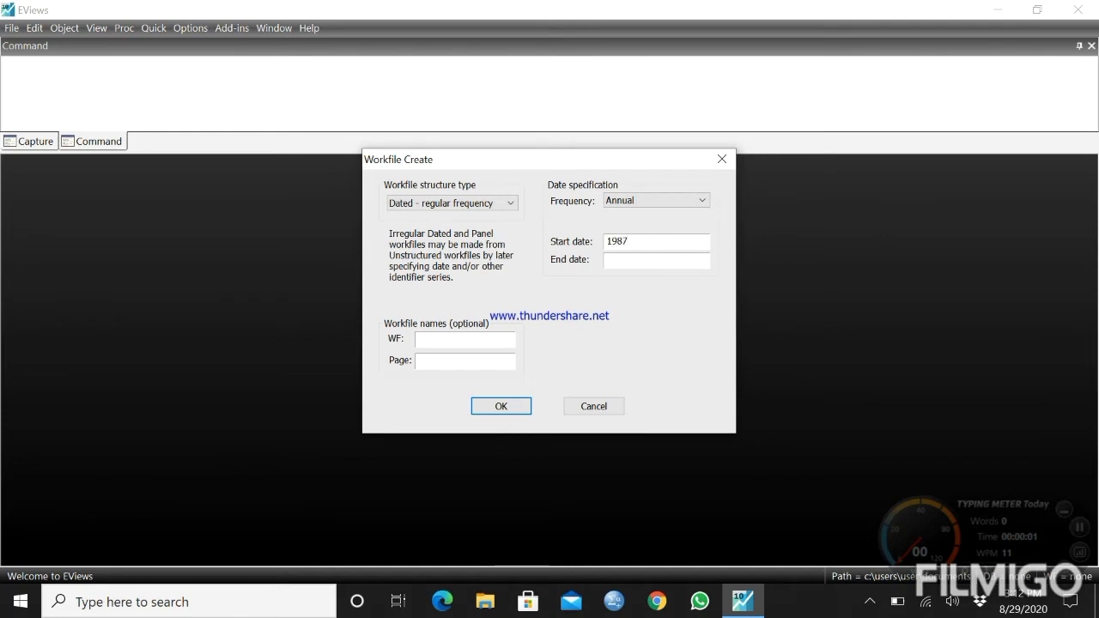
pyautogui.write('2017')
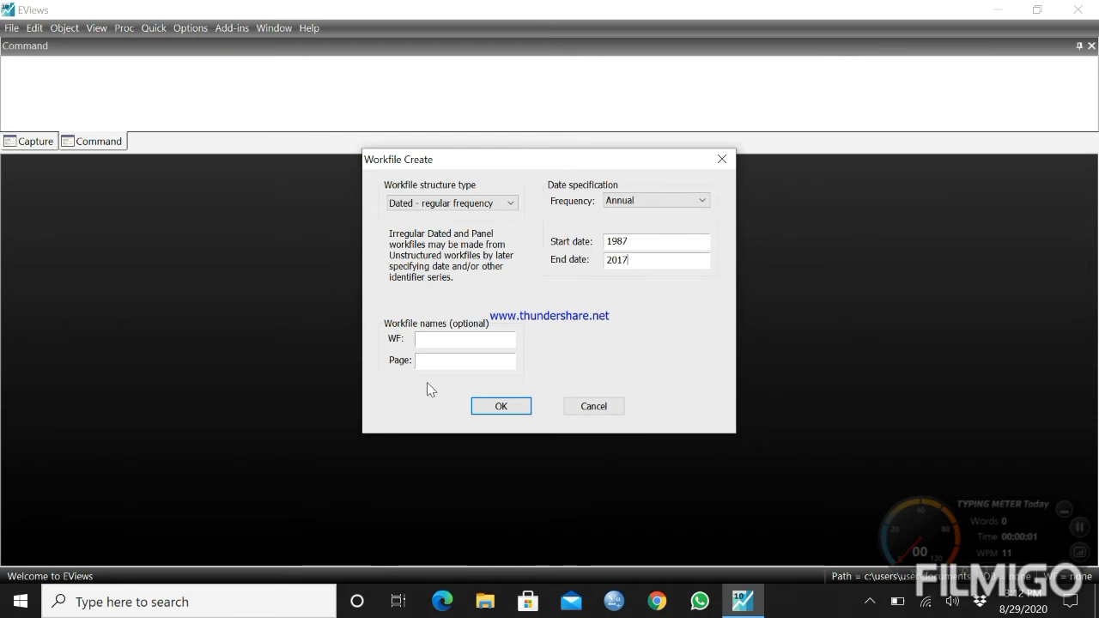
pyautogui.click(503, 407)
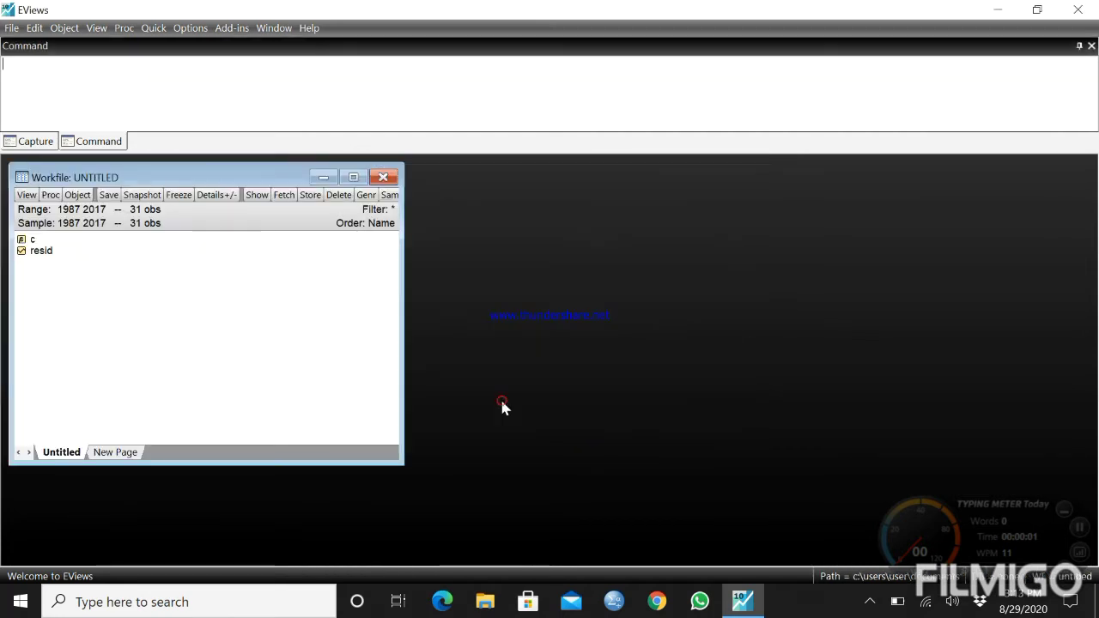
# Step: Maximize the workfile window and inspect the contents of the c coefficient object and the resid series
pyautogui.click(353, 178)
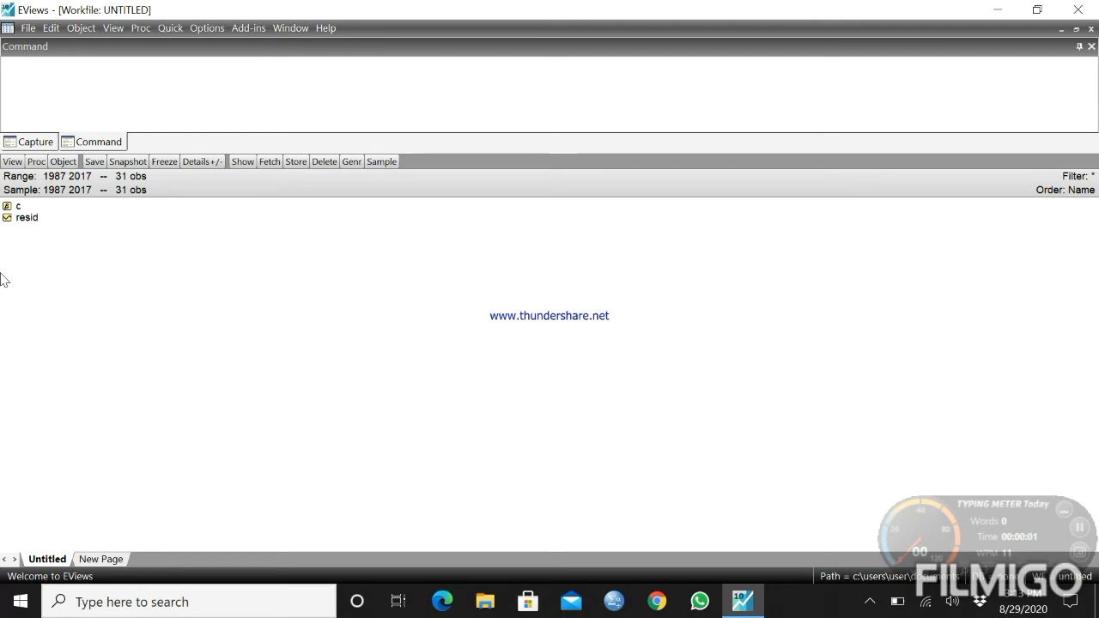
pyautogui.doubleClick(18, 207)
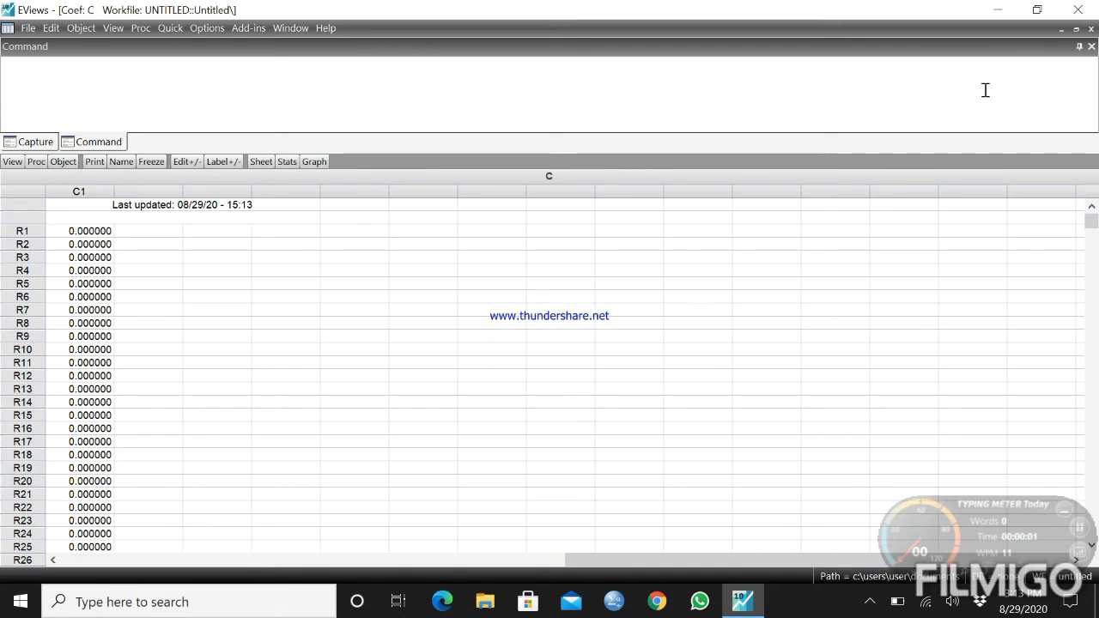
pyautogui.click(1091, 28)
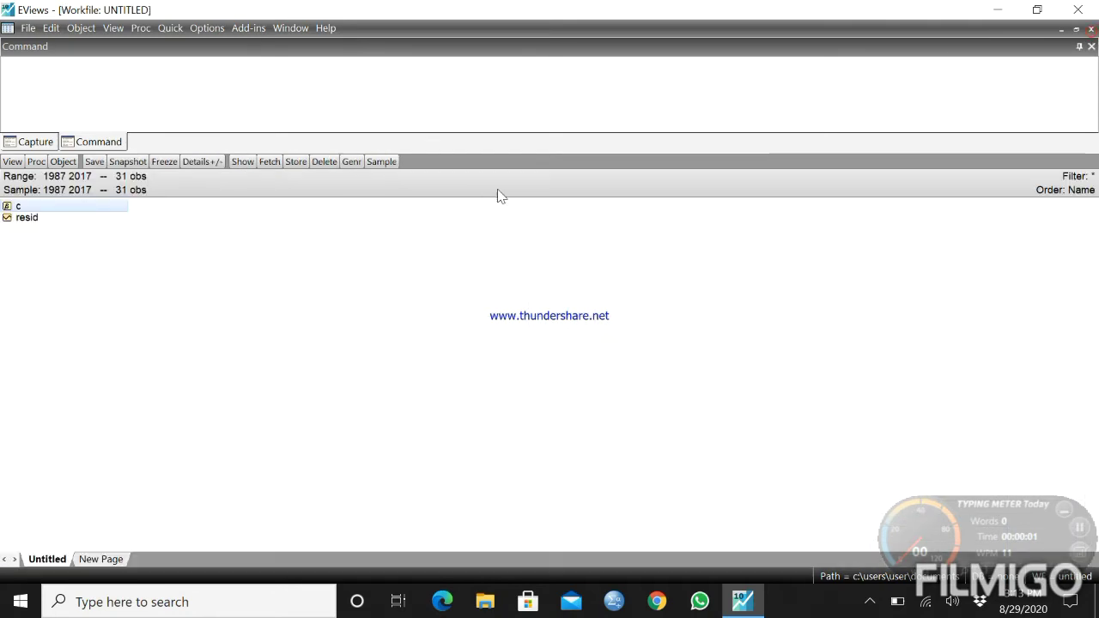
pyautogui.doubleClick(69, 220)
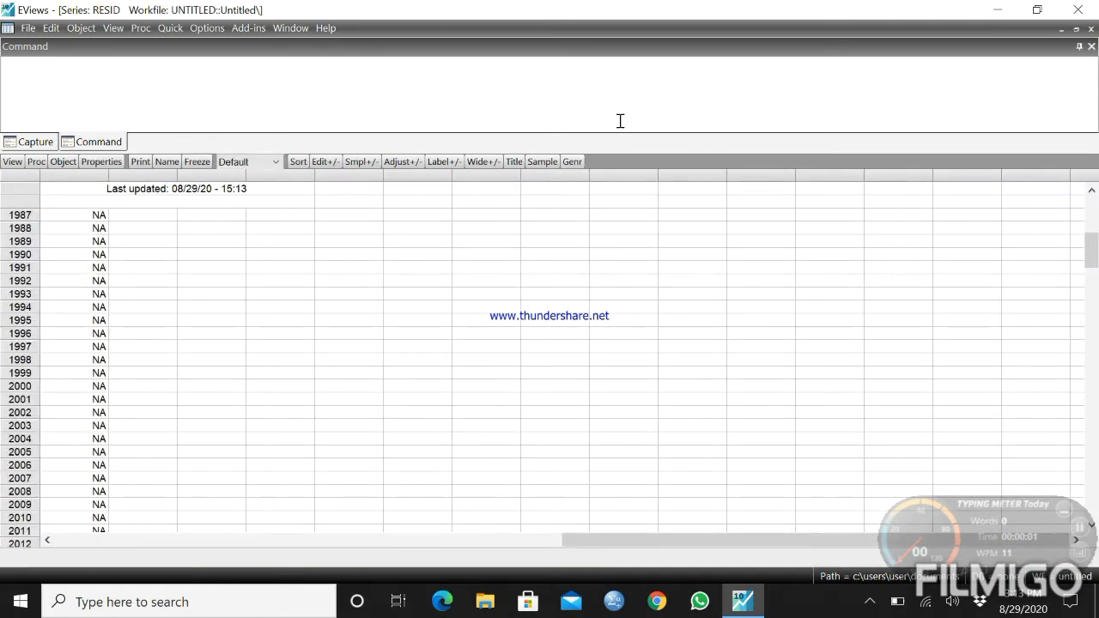
# Step: Close the resid series and import the Excel file "Data in arrange way22" from the Desktop into the workfile
pyautogui.click(1091, 28)
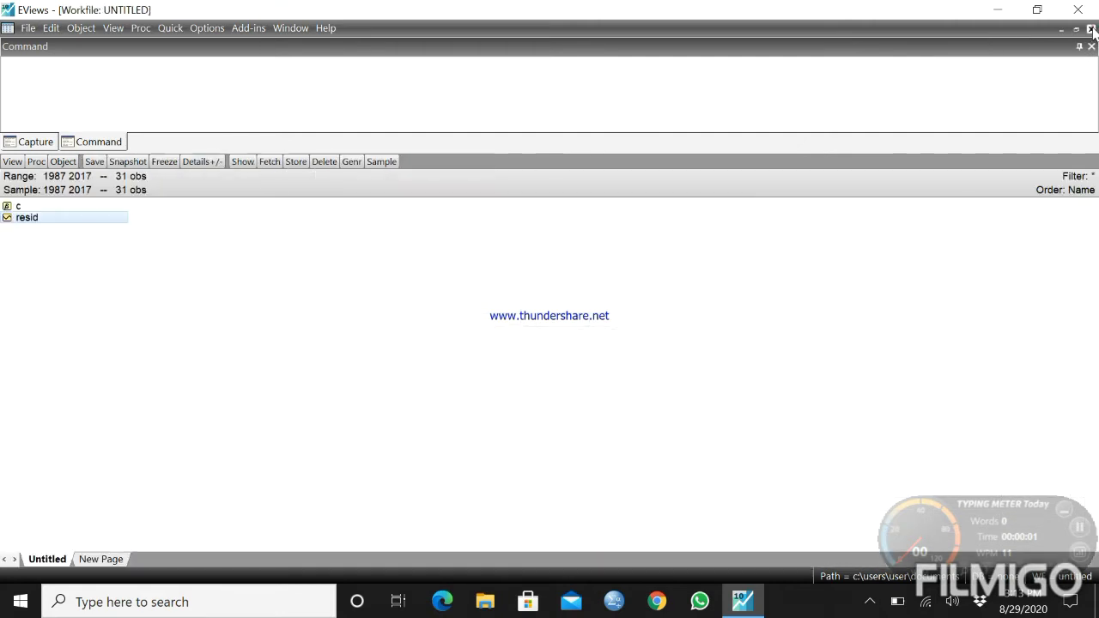
pyautogui.click(28, 29)
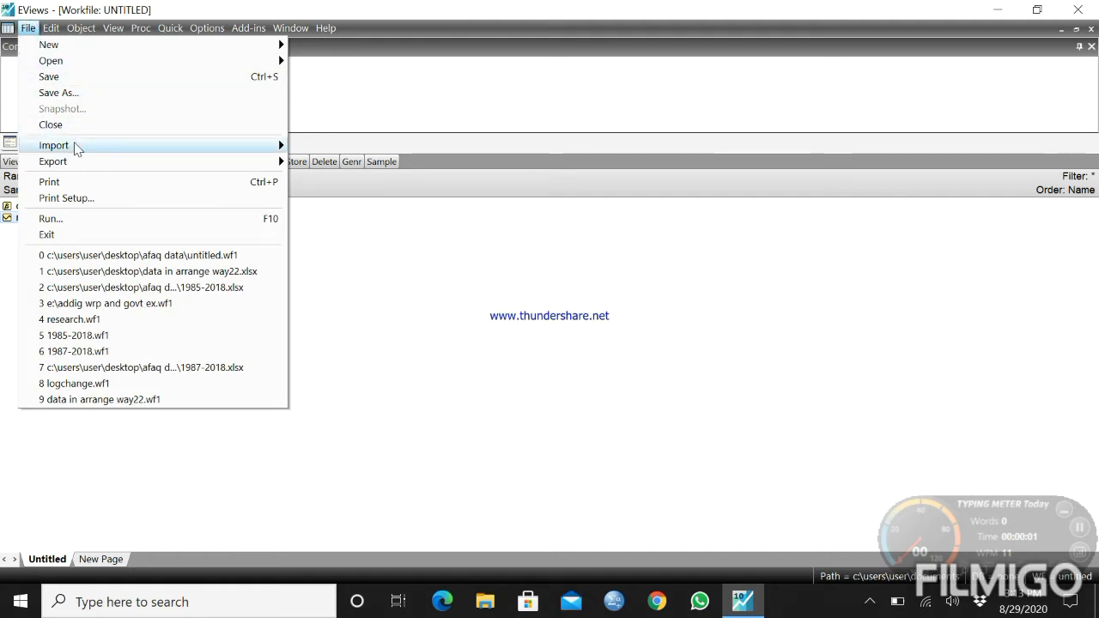
pyautogui.moveTo(75, 148)
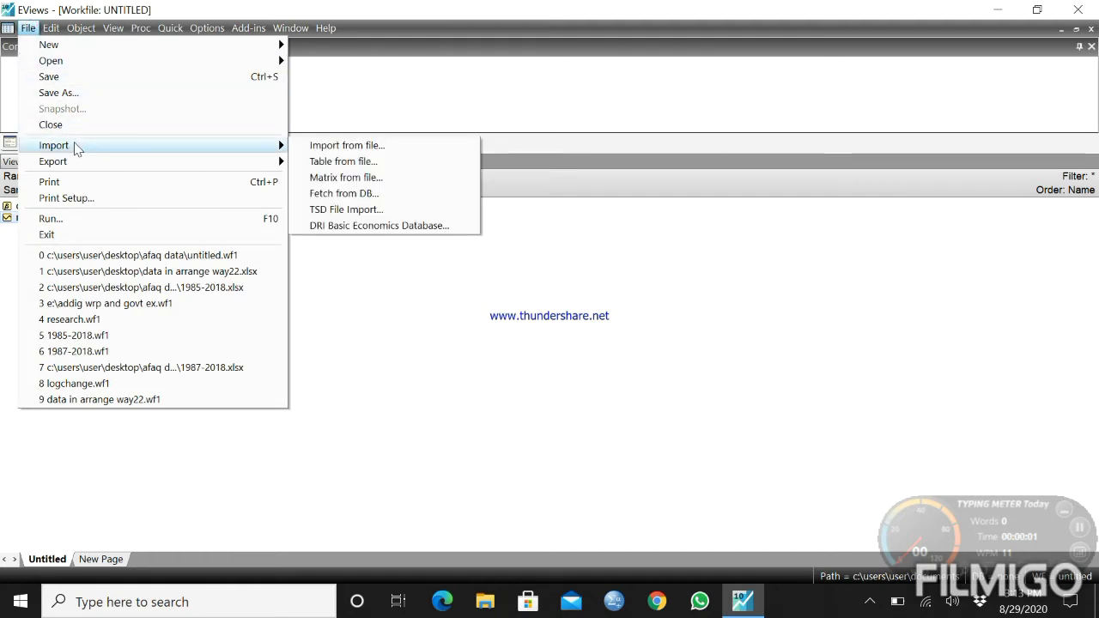
pyautogui.click(325, 150)
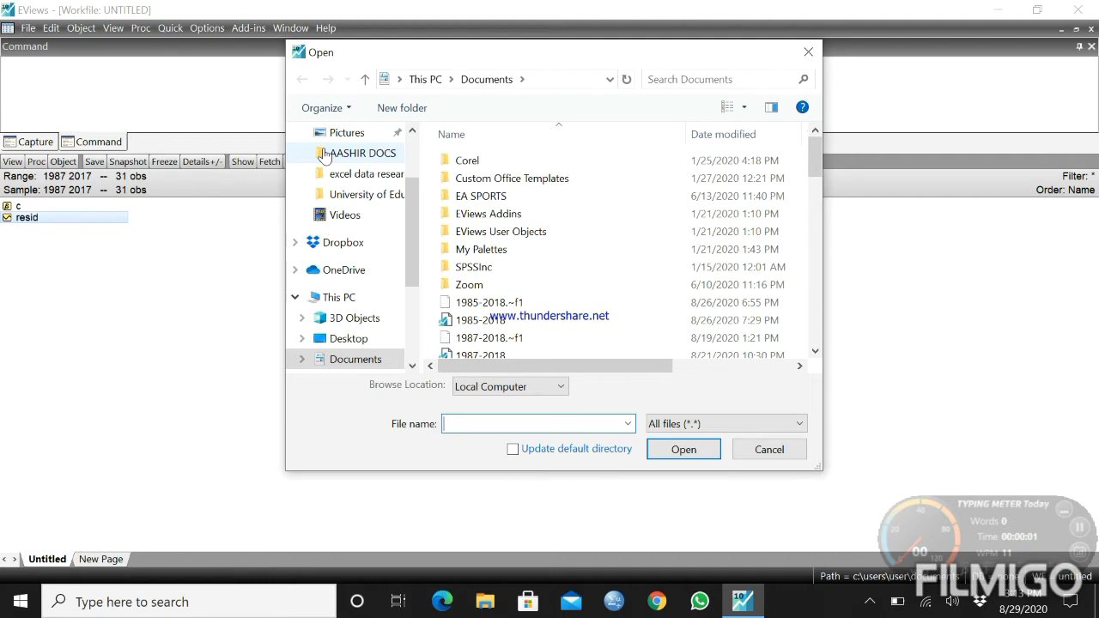
pyautogui.click(353, 339)
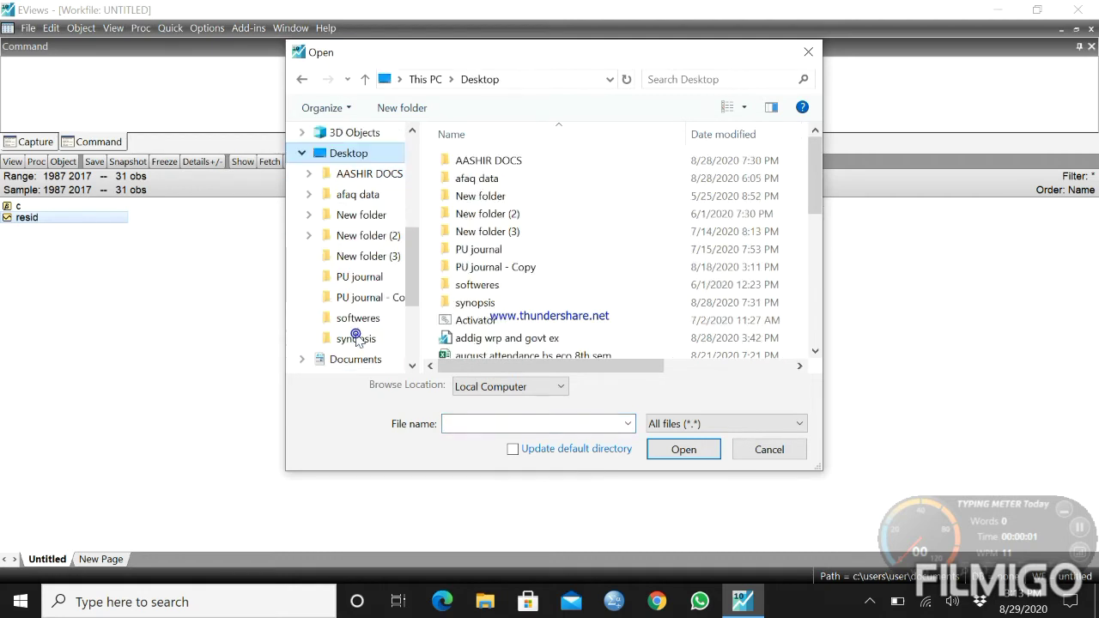
pyautogui.click(815, 355)
pyautogui.click(815, 355)
pyautogui.click(816, 355)
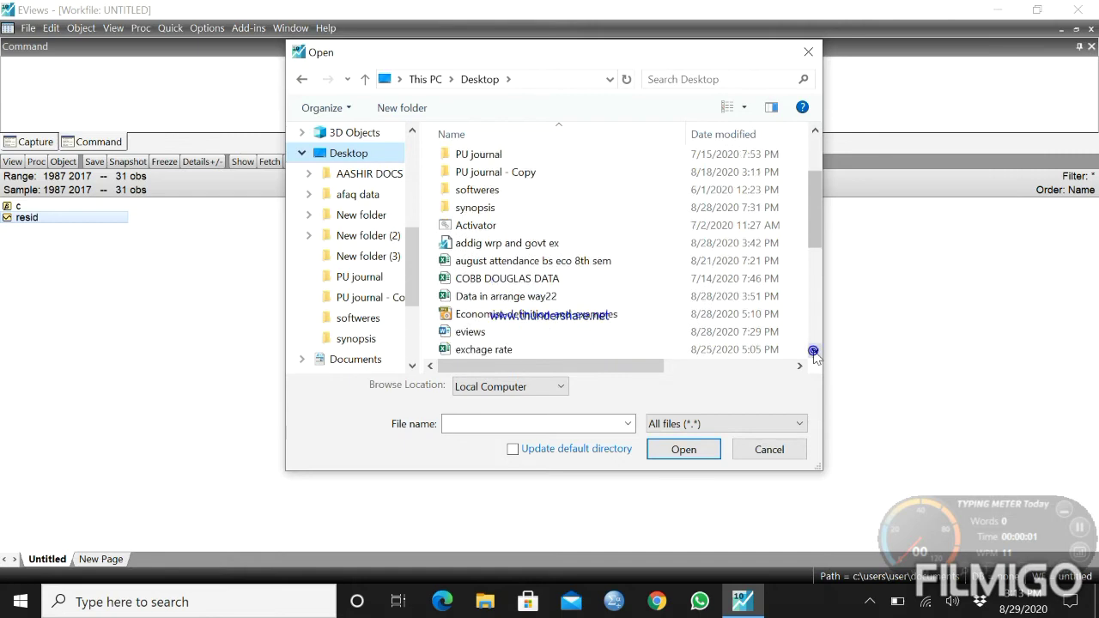
pyautogui.click(815, 355)
pyautogui.click(815, 355)
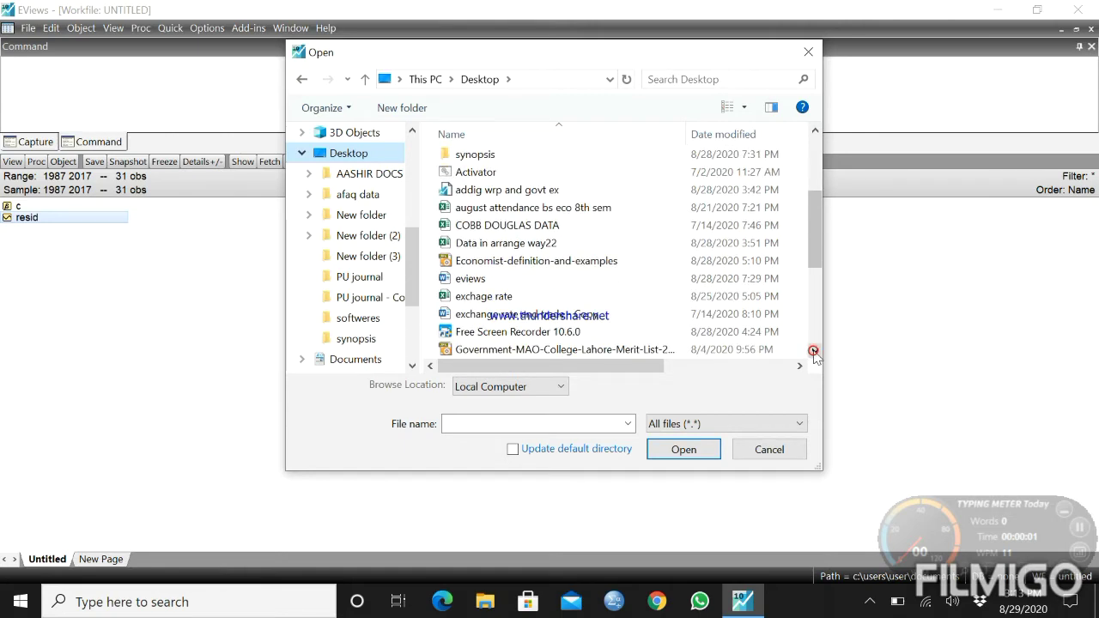
pyautogui.click(815, 354)
pyautogui.click(815, 355)
pyautogui.click(815, 355)
pyautogui.click(815, 354)
pyautogui.click(815, 355)
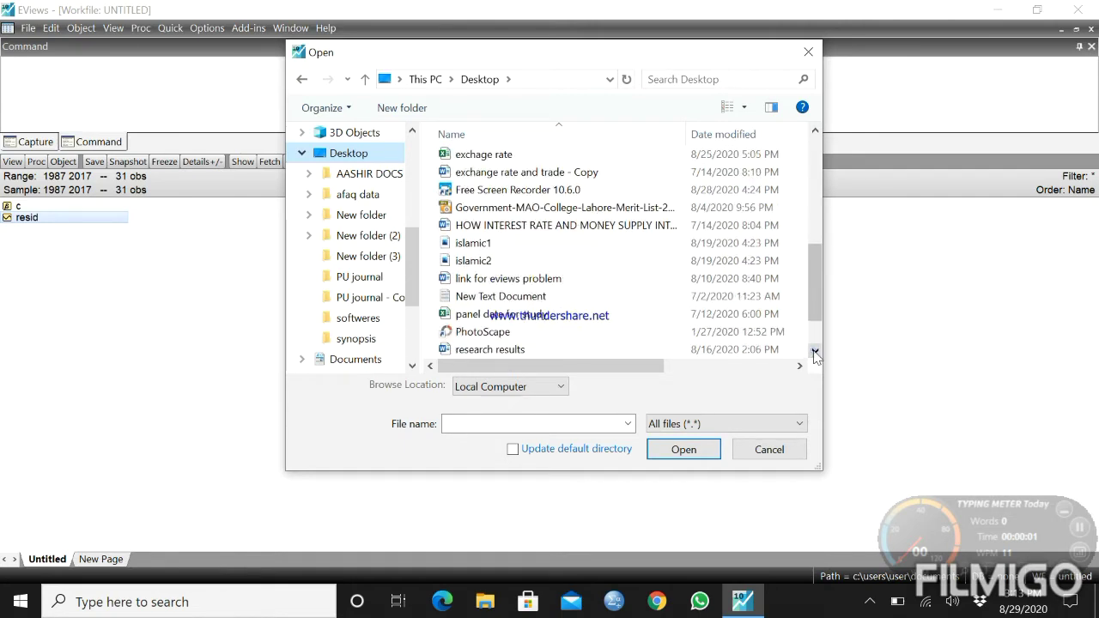
pyautogui.click(813, 353)
pyautogui.click(813, 353)
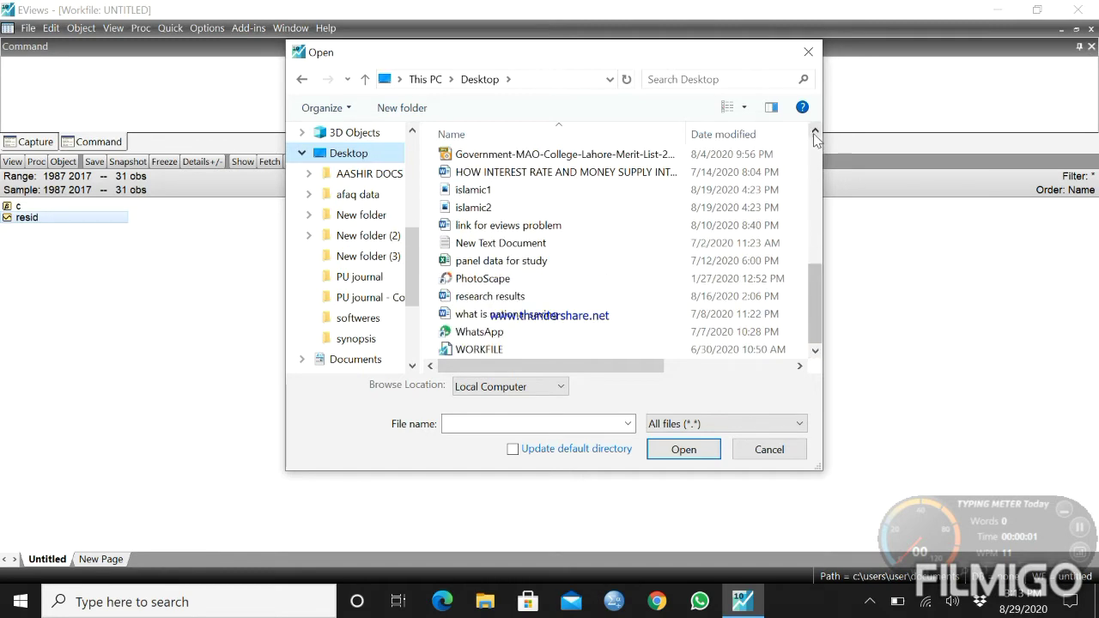
pyautogui.click(815, 133)
pyautogui.click(815, 134)
pyautogui.click(815, 133)
pyautogui.click(815, 133)
pyautogui.click(815, 133)
pyautogui.click(815, 133)
pyautogui.click(815, 133)
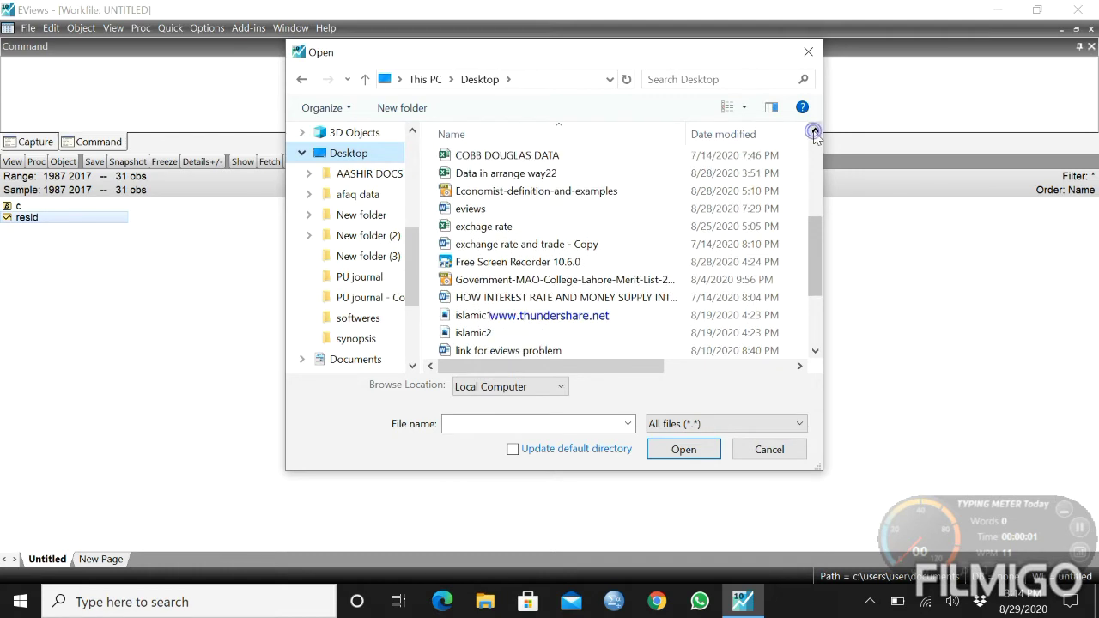
pyautogui.click(612, 176)
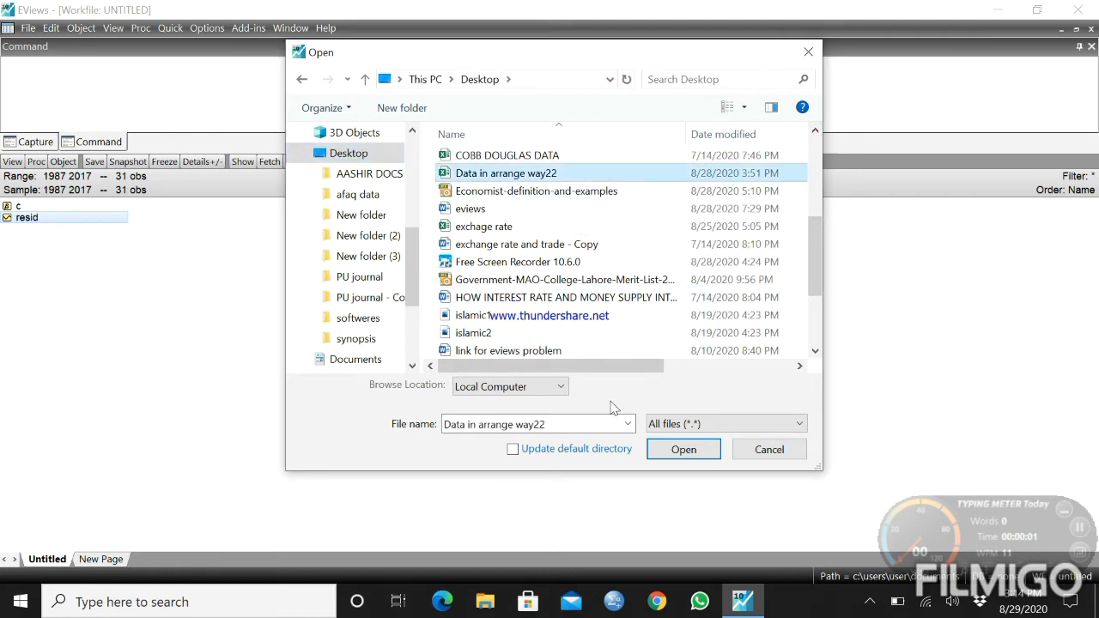
pyautogui.click(683, 450)
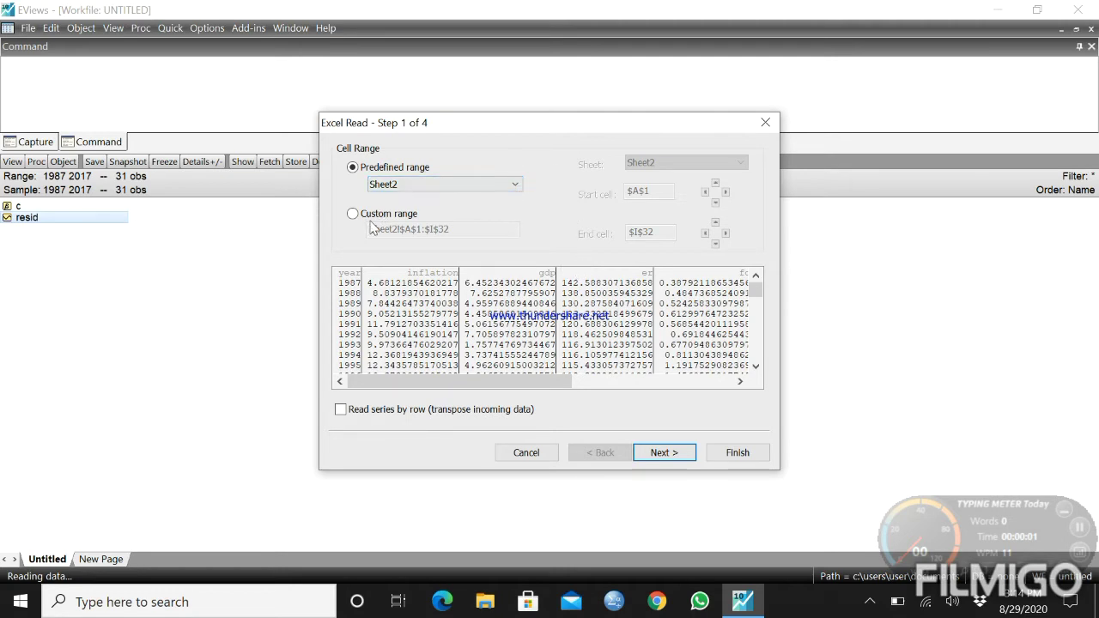
# Step: Accept the predefined Sheet2 range and the one-line names-only header, and set the year column's data type to Date
pyautogui.click(664, 454)
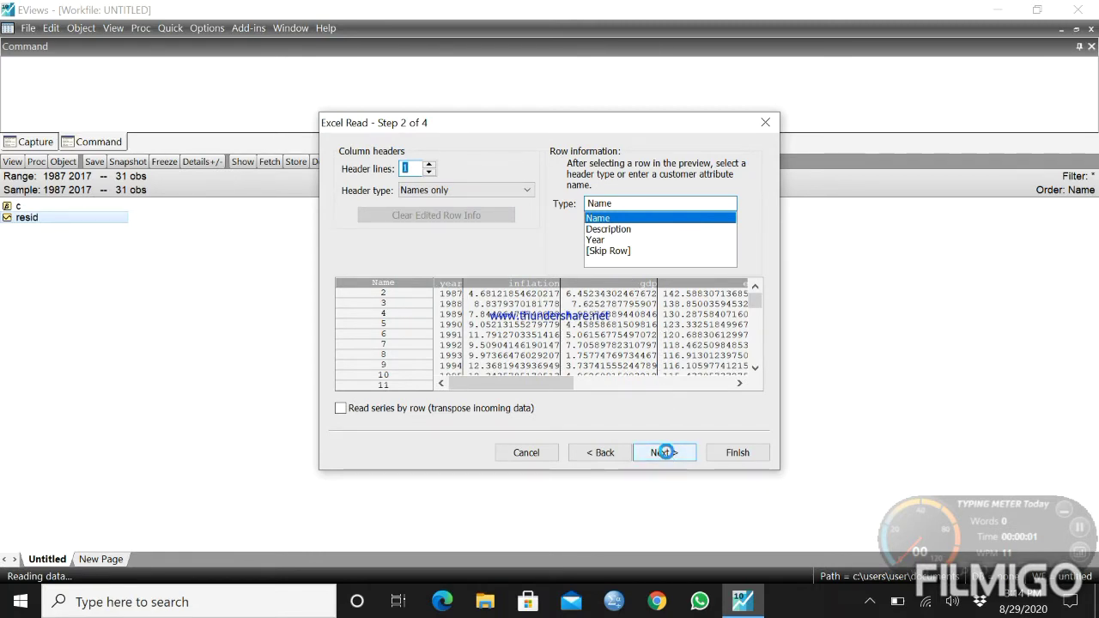
pyautogui.click(665, 453)
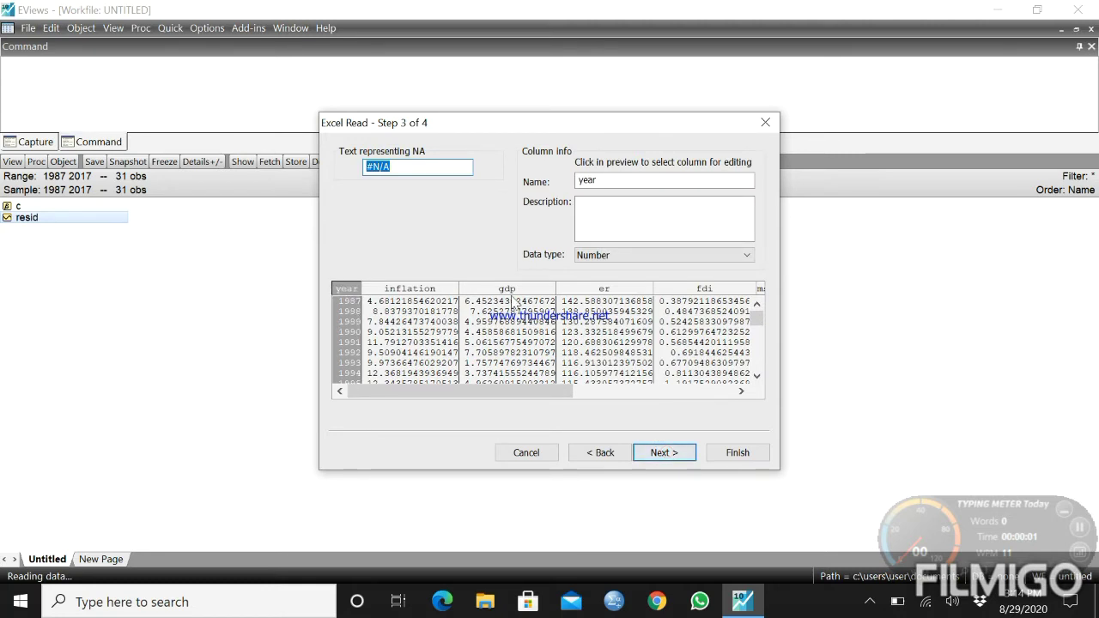
pyautogui.click(633, 255)
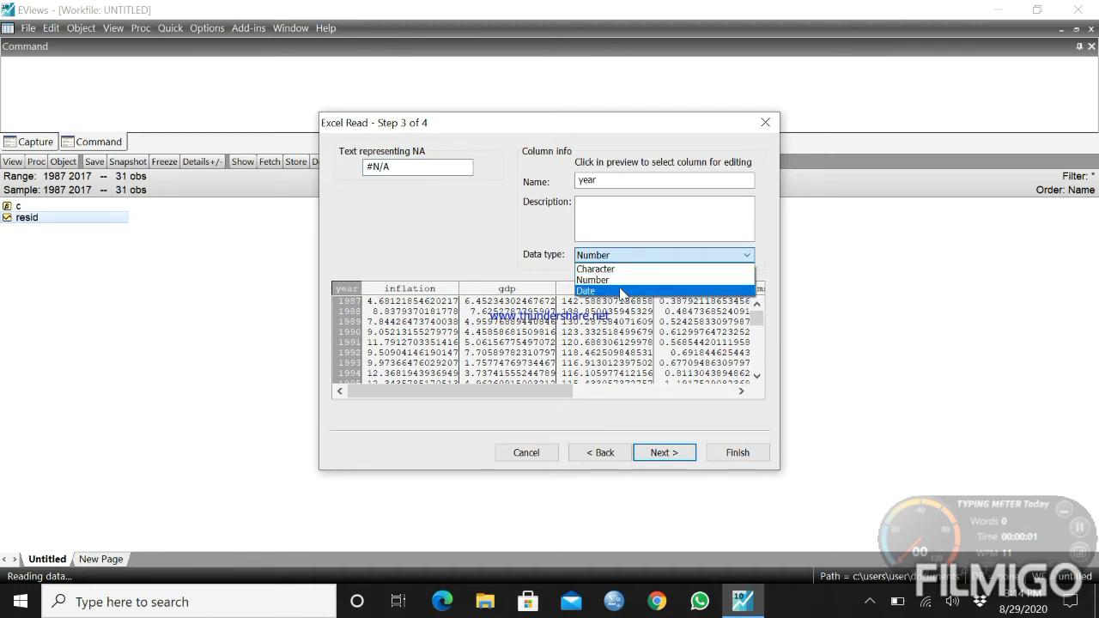
pyautogui.click(622, 292)
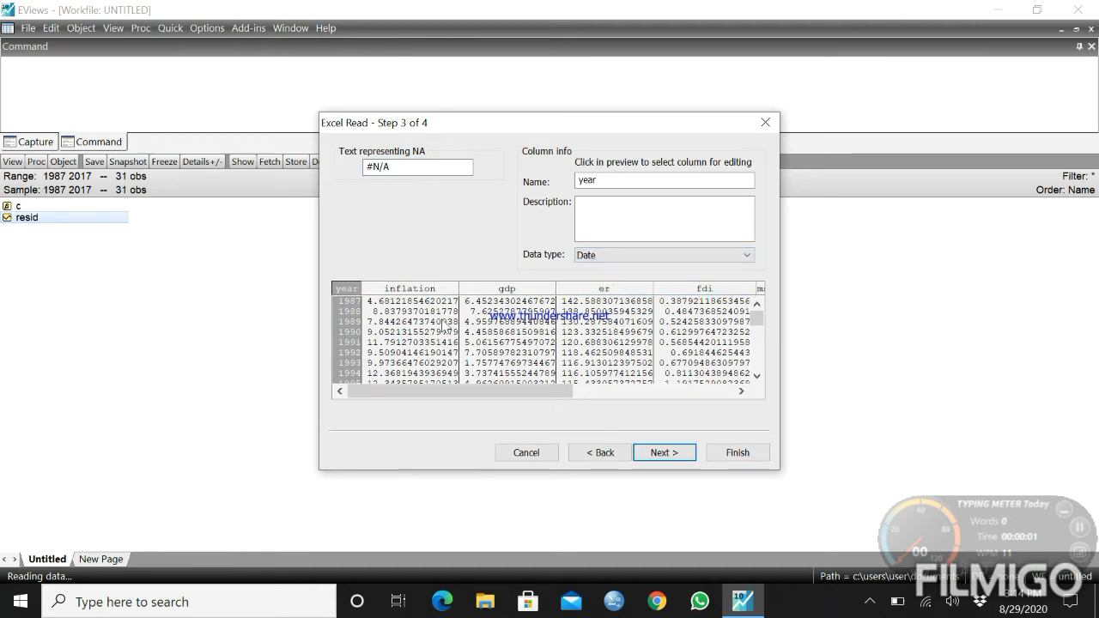
# Step: Check the inflation, gdp and fdi columns, and finish the dated read by year without linking the imported series to the external source
pyautogui.click(438, 290)
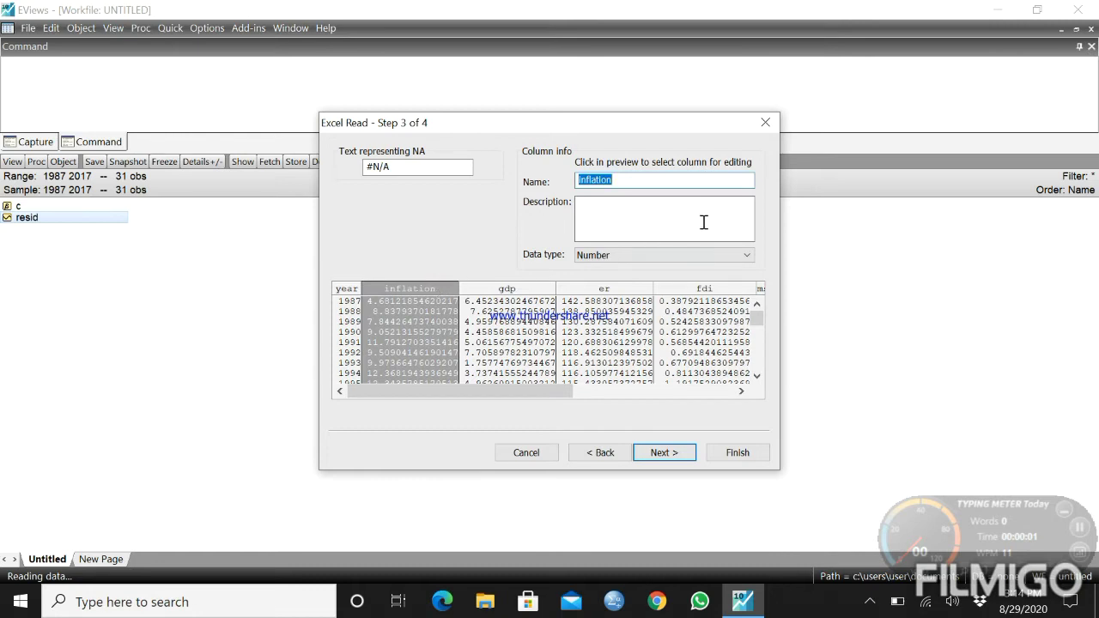
pyautogui.click(543, 290)
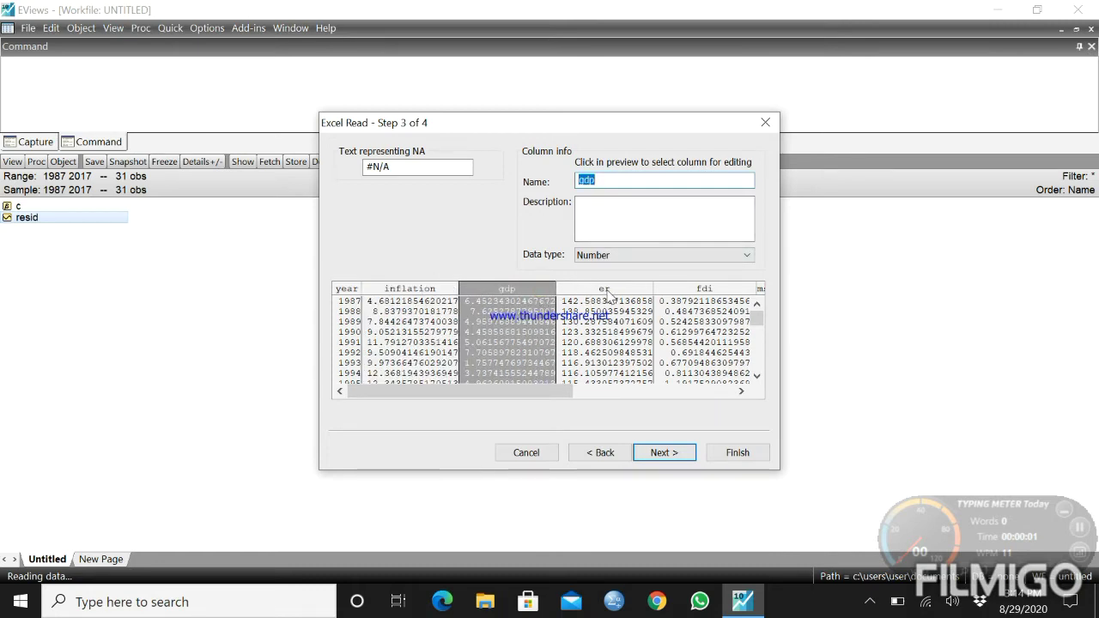
pyautogui.click(656, 294)
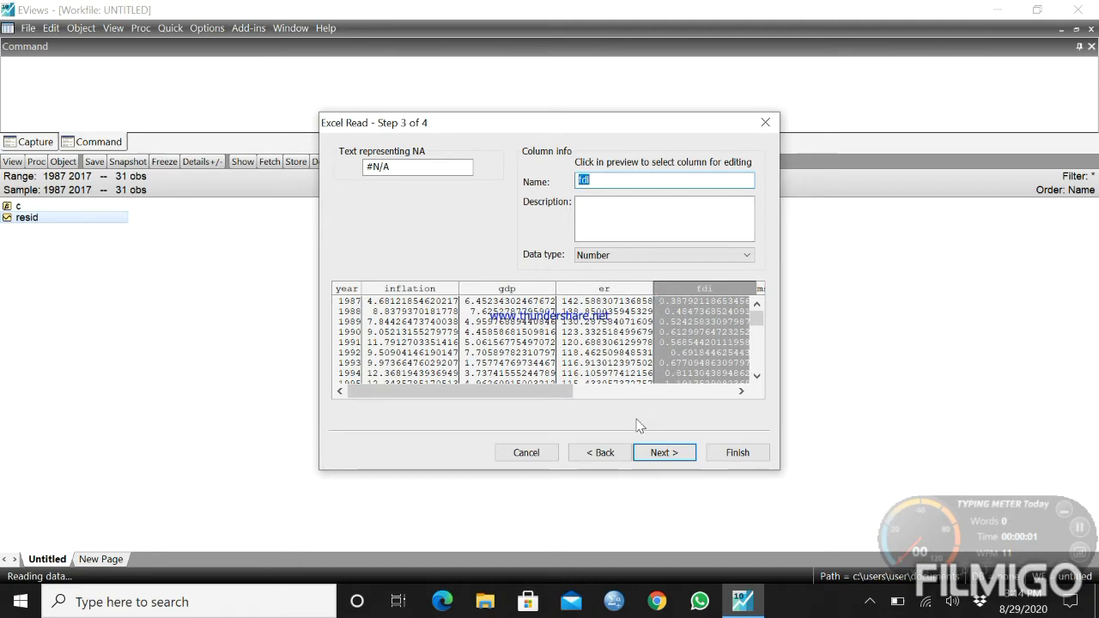
pyautogui.click(653, 450)
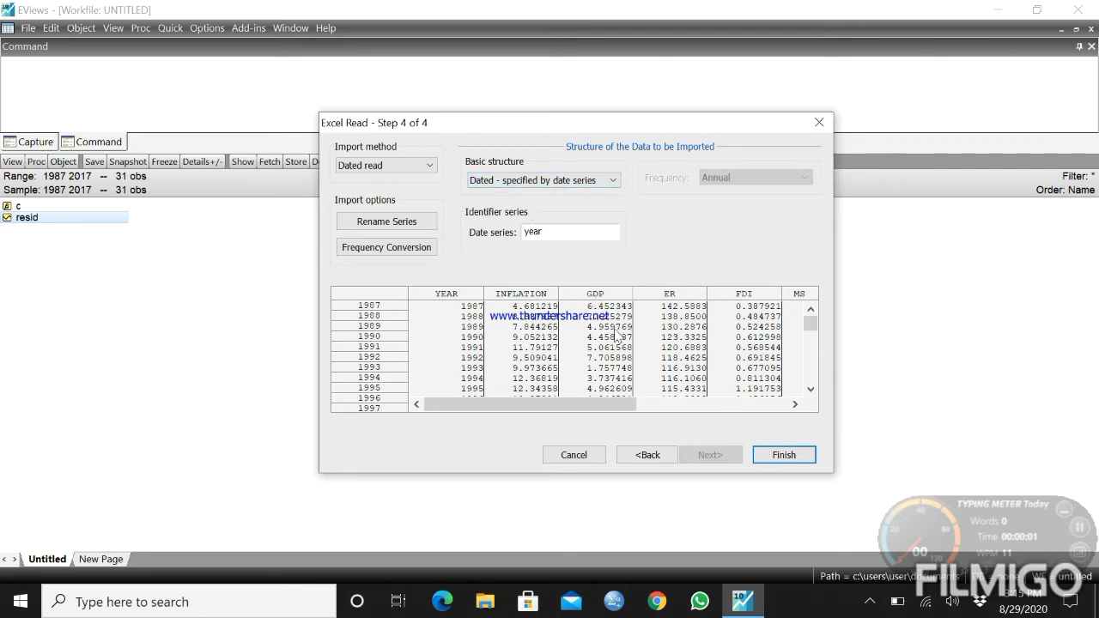
pyautogui.click(781, 457)
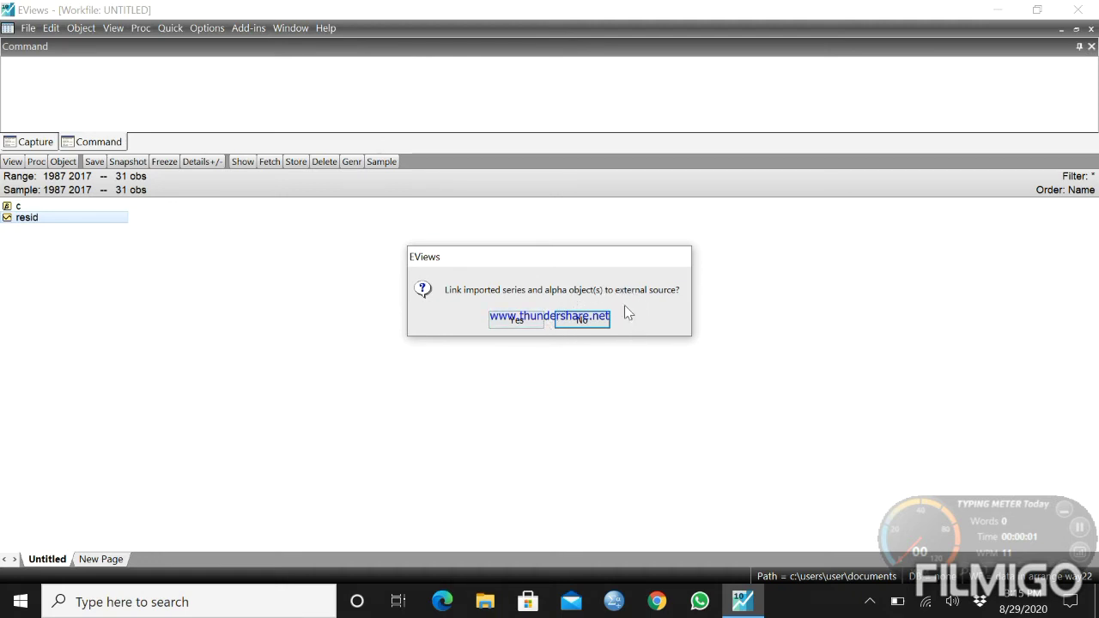
pyautogui.click(581, 321)
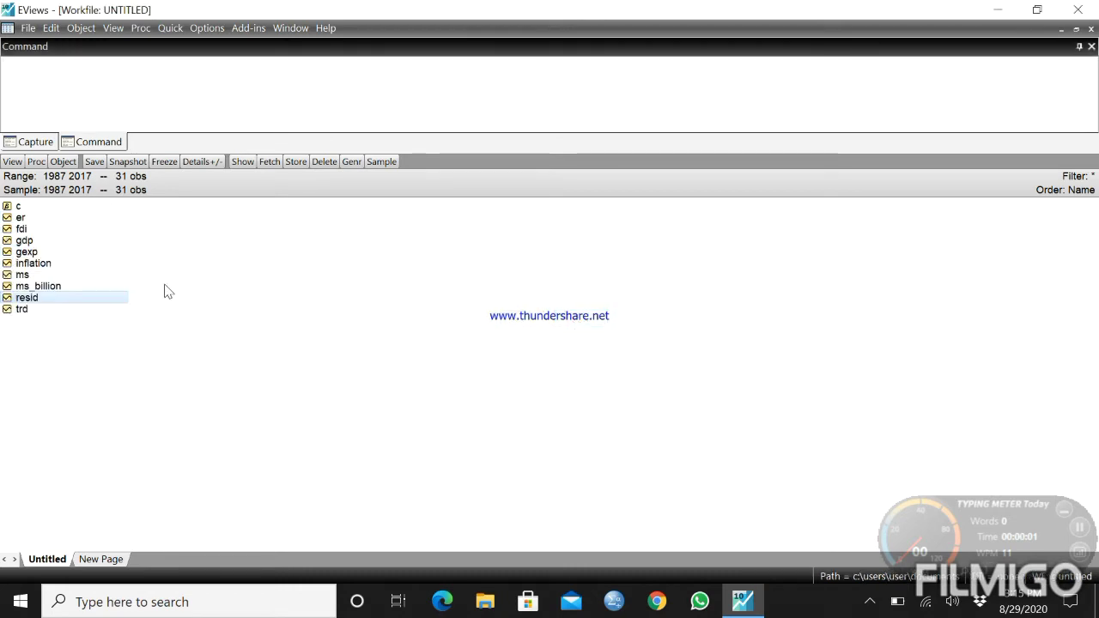
# Step: Rename the inflation series as inf
pyautogui.click(35, 265)
pyautogui.rightClick(35, 264)
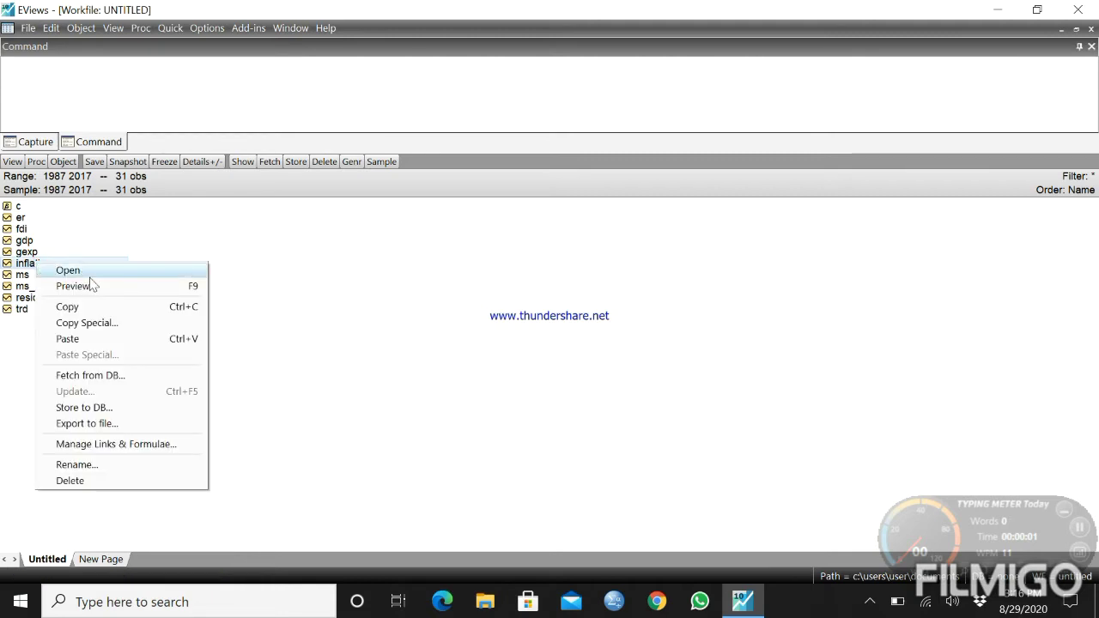
pyautogui.click(107, 465)
pyautogui.press('BackSpace')
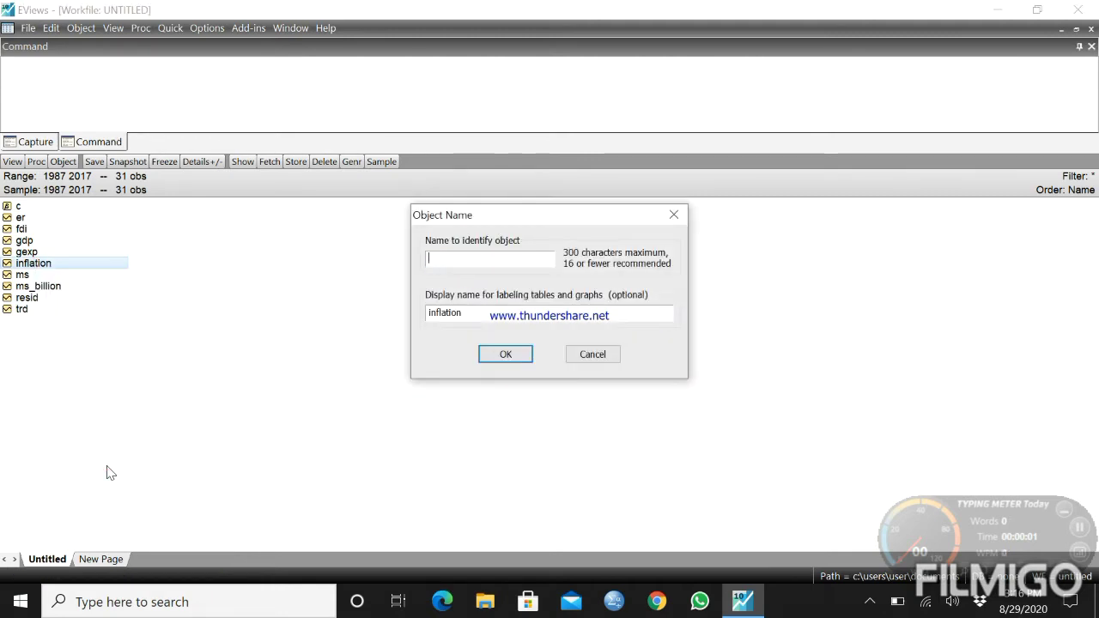
pyautogui.write('inf')
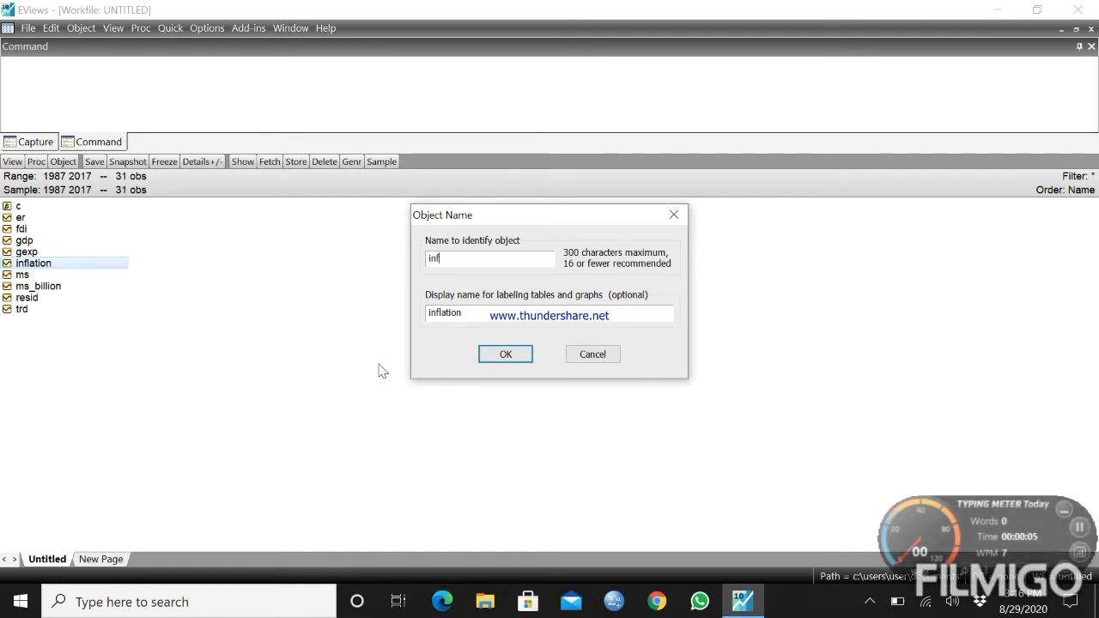
pyautogui.click(484, 356)
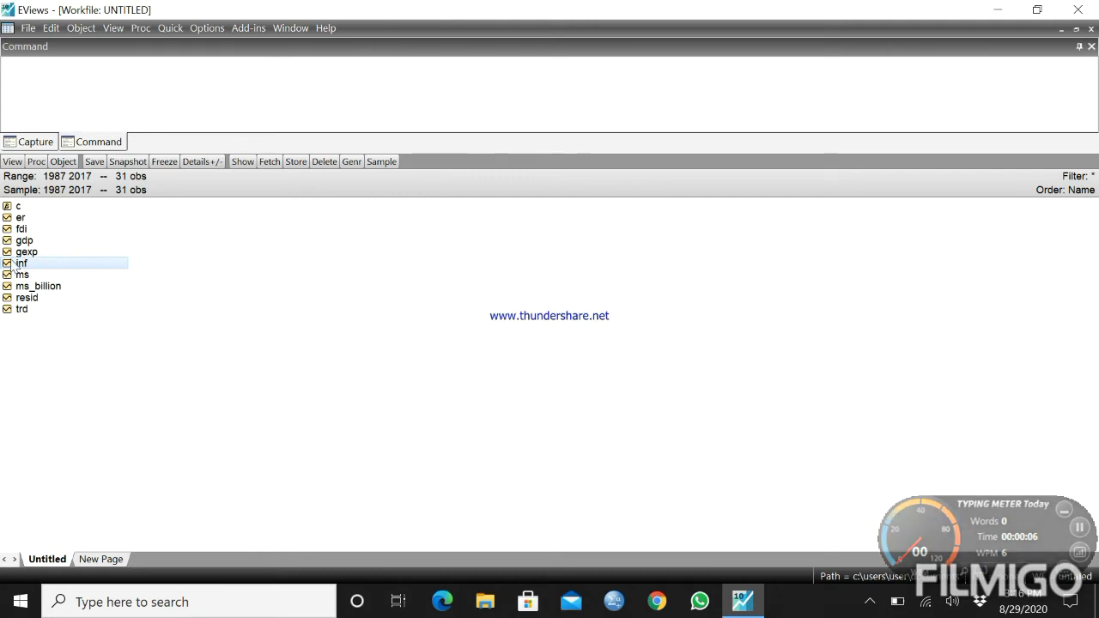
# Step: Rename the ms_billion series as msb
pyautogui.click(47, 286)
pyautogui.rightClick(47, 286)
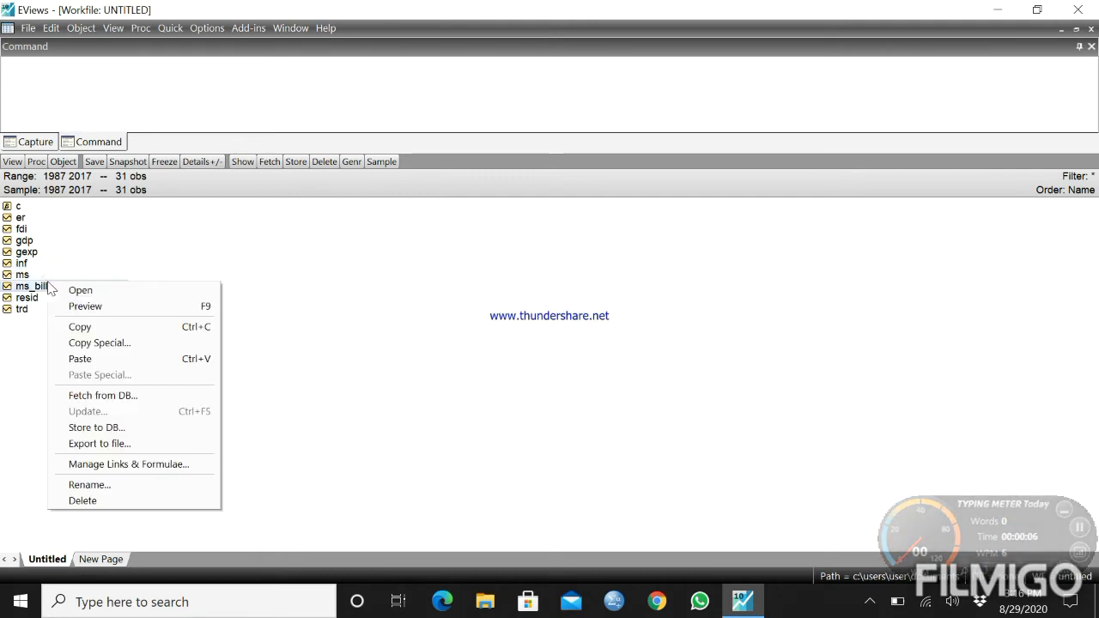
pyautogui.click(123, 486)
pyautogui.press('BackSpace')
pyautogui.write('msb')
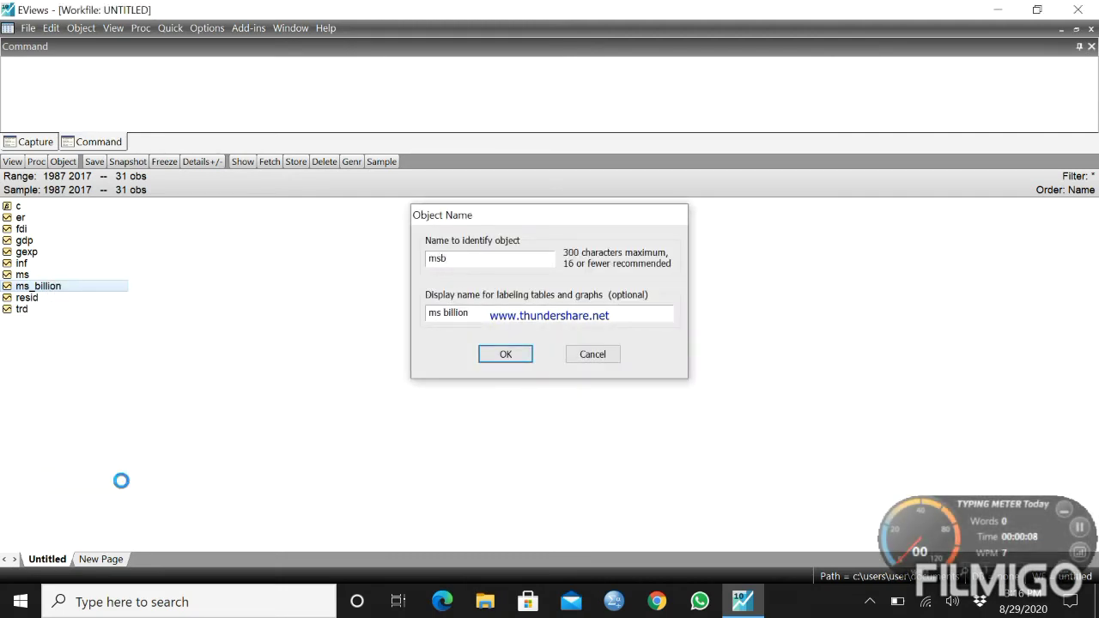
pyautogui.press('Return')
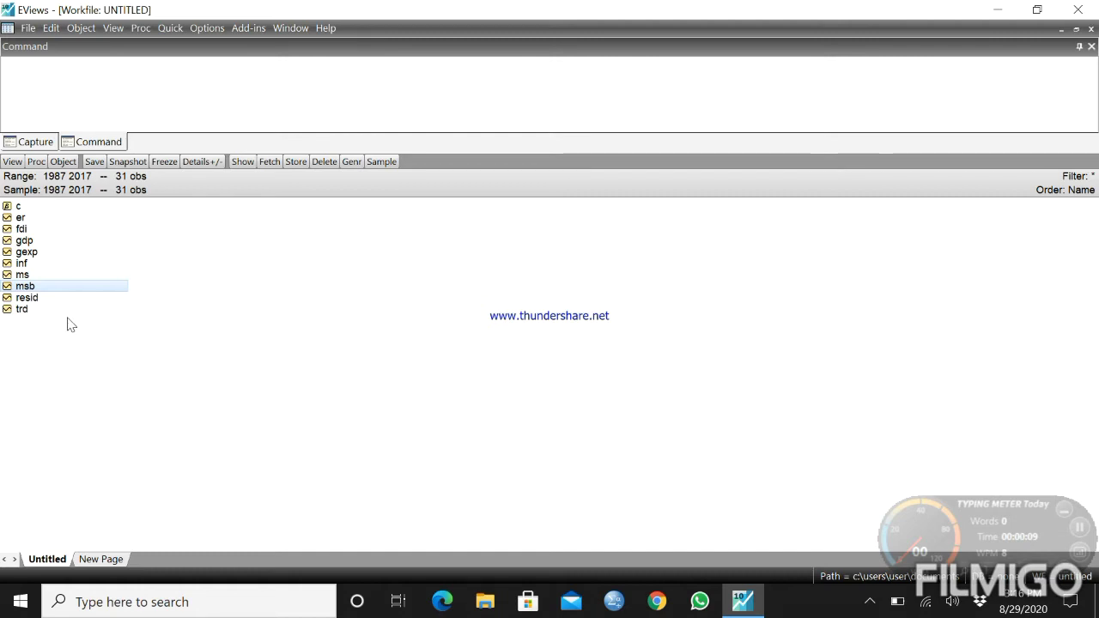
# Step: Open the msb series to inspect its imported yearly values, and close it
pyautogui.doubleClick(49, 289)
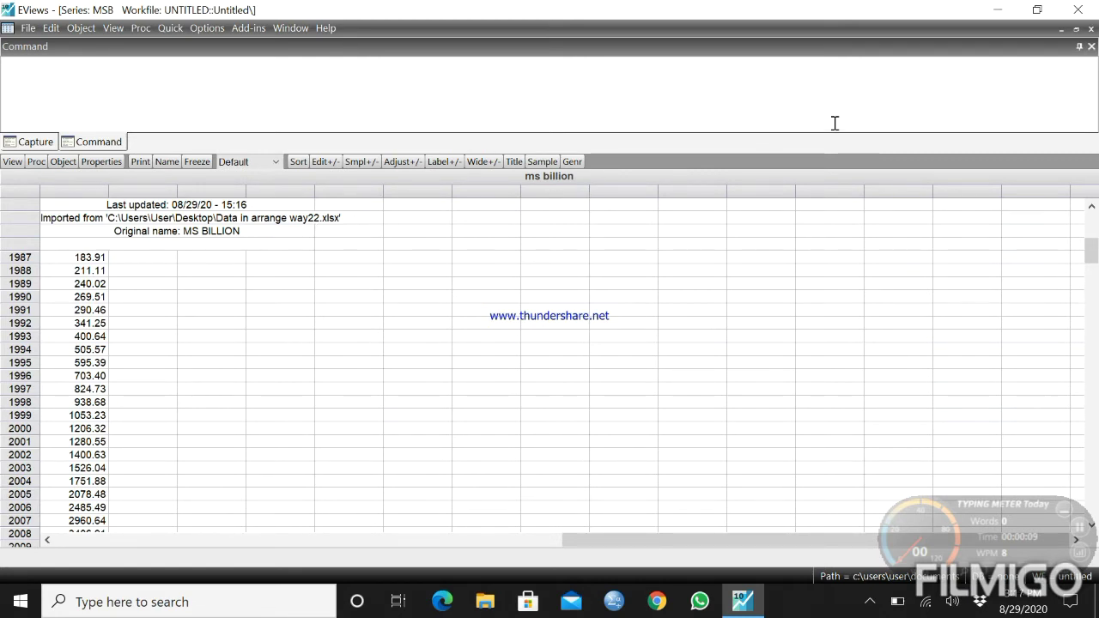
pyautogui.click(1092, 28)
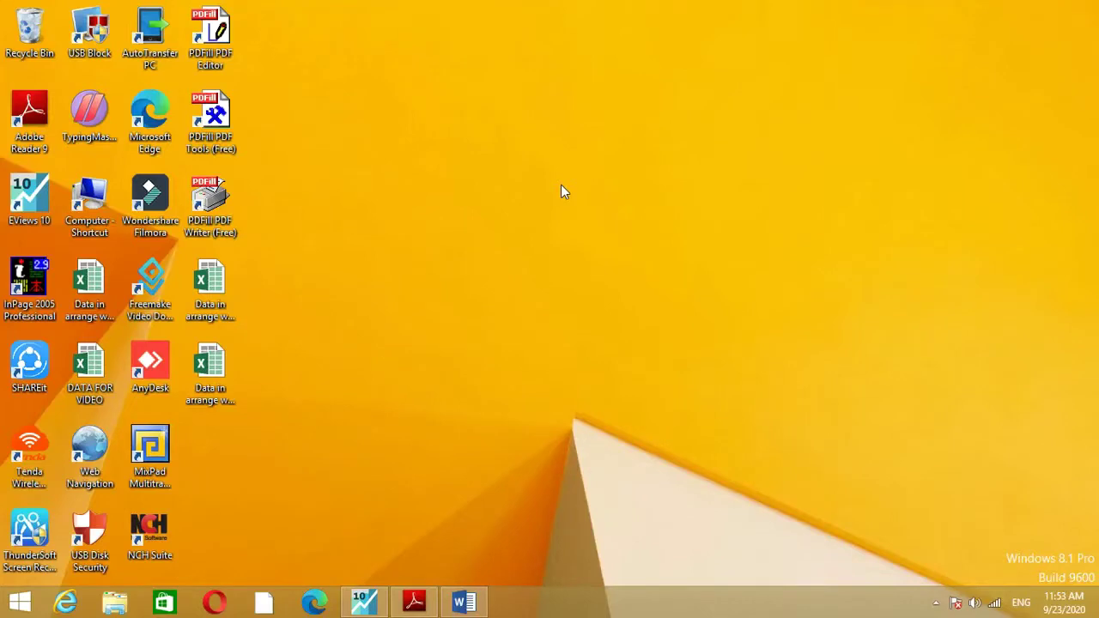
pyautogui.rightClick(560, 186)
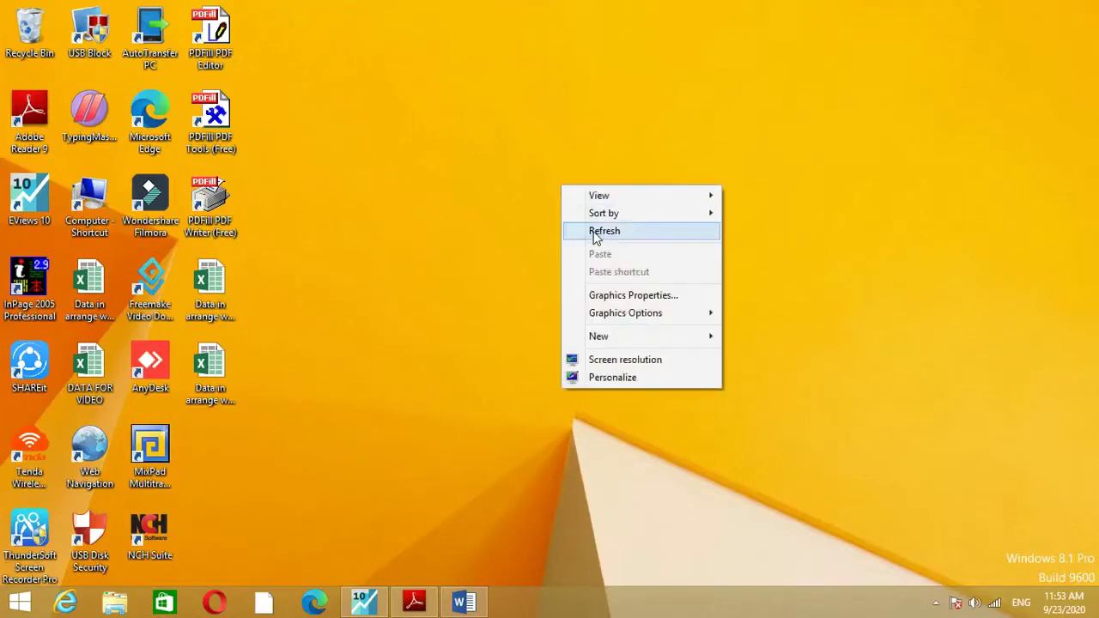
pyautogui.click(604, 231)
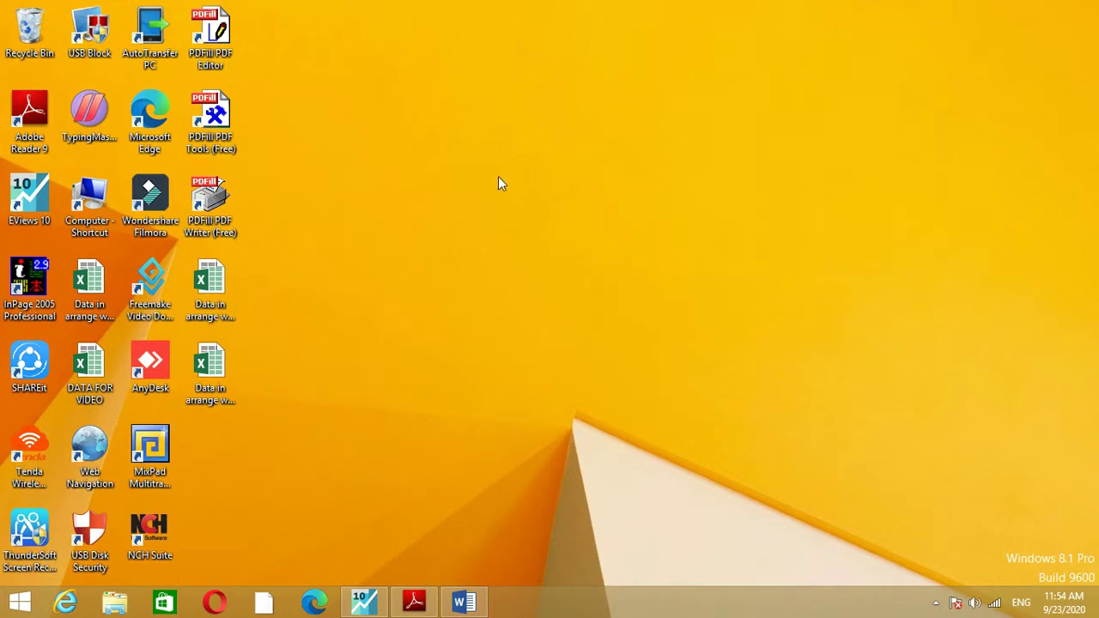
# Step: Read the Descriptive Statistics document in Word, and switch to the FOR VIDEO workfile in EViews
pyautogui.click(464, 605)
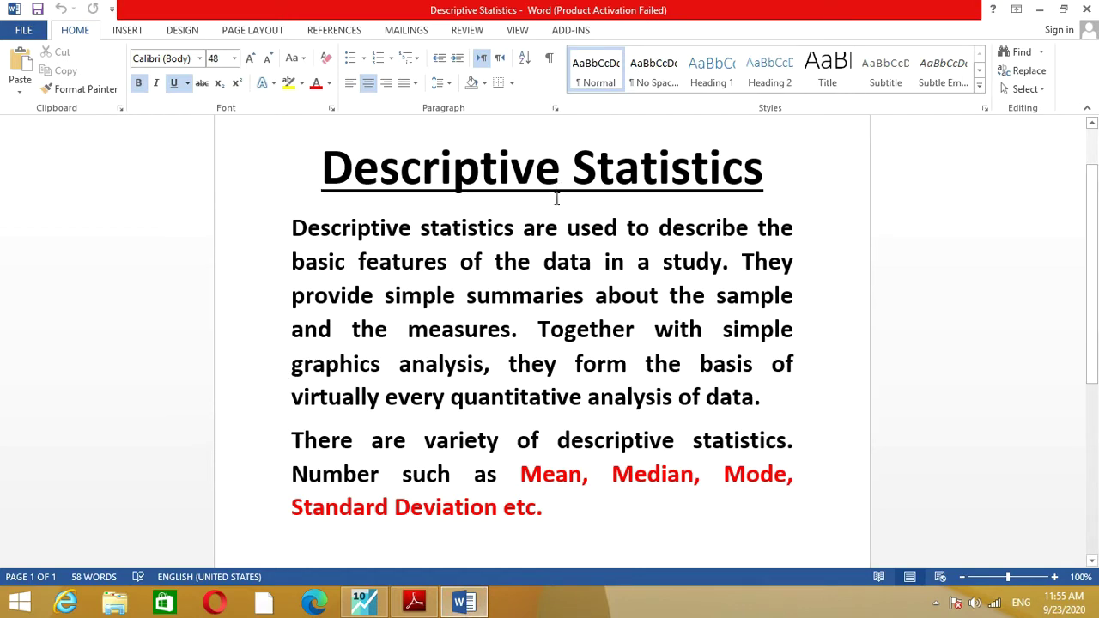
pyautogui.click(364, 603)
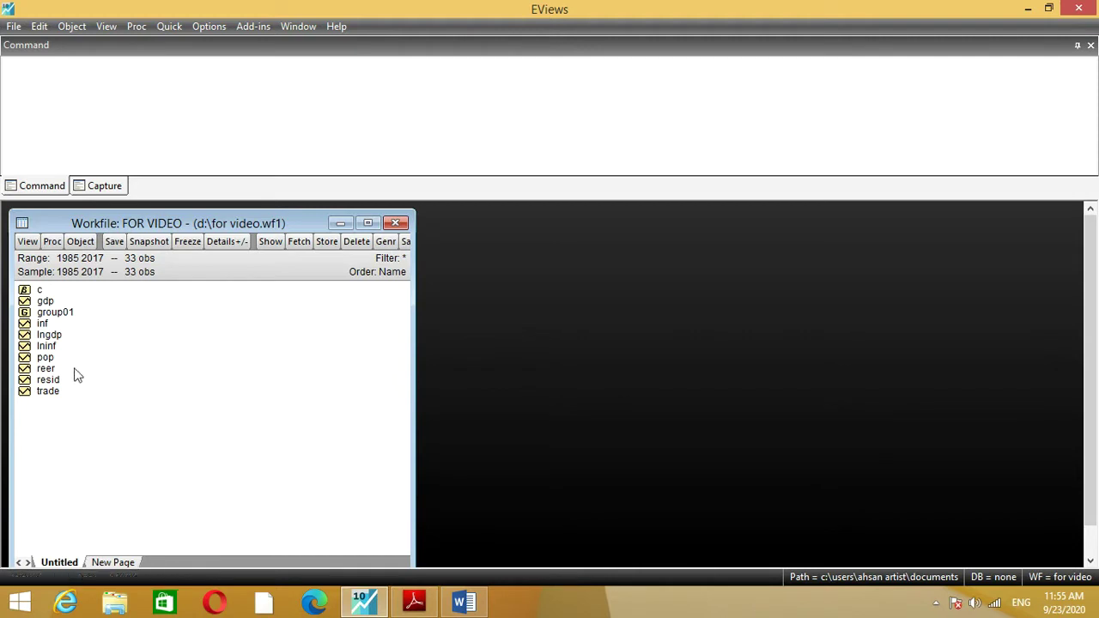
# Step: Open the inf, gdp, reer and pop series together as a group, and place its window beside the workfile's object list
pyautogui.click(40, 323)
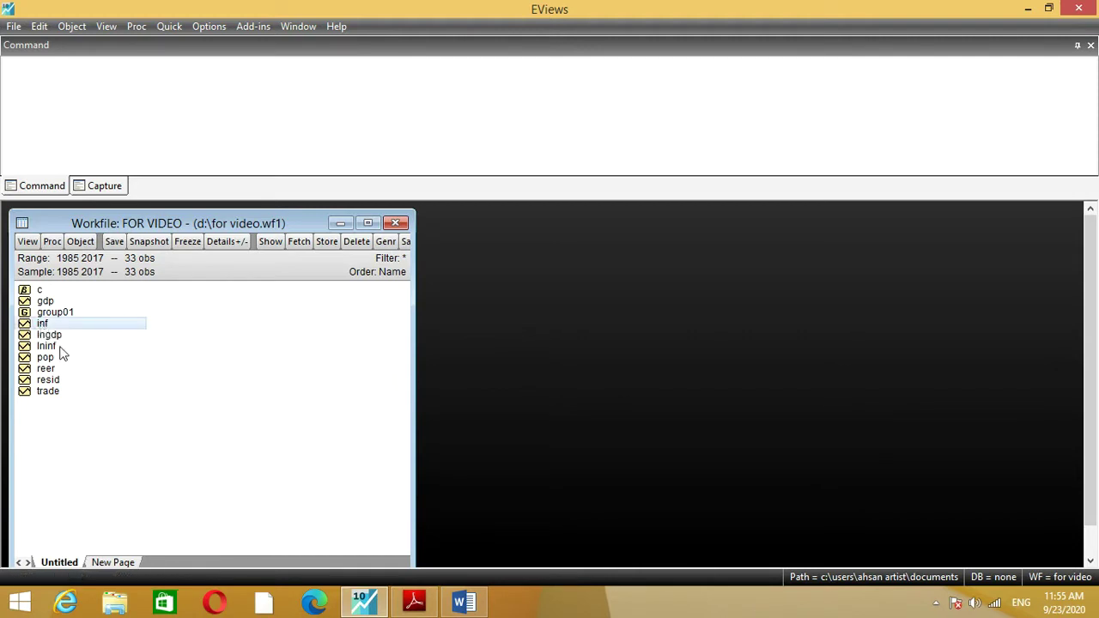
pyautogui.keyDown('ctrl'); pyautogui.click(51, 301); pyautogui.keyUp('ctrl')
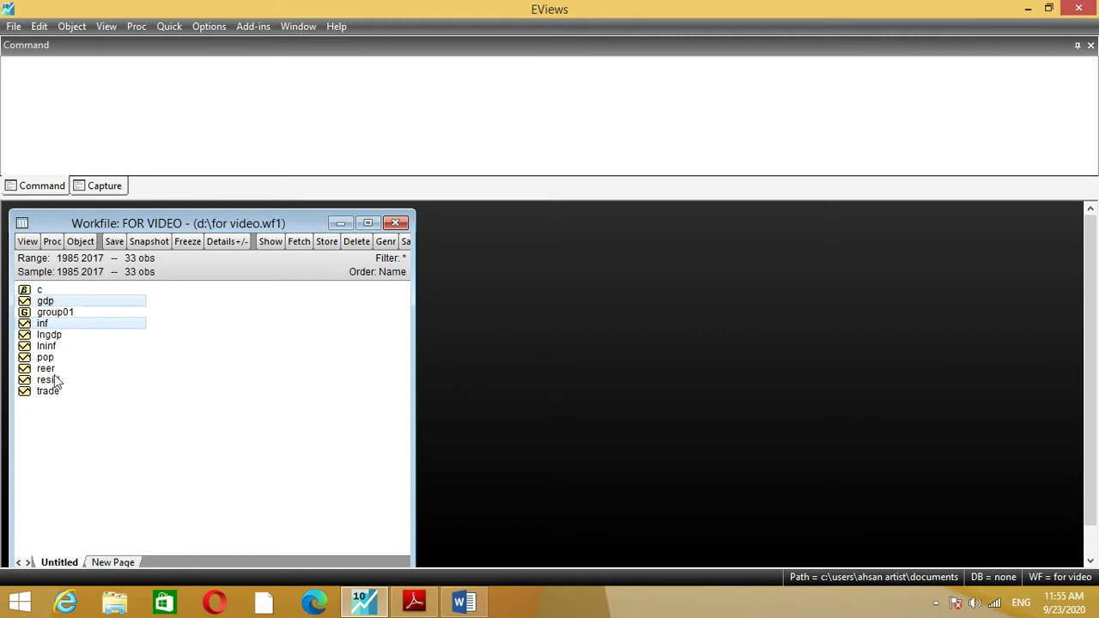
pyautogui.keyDown('ctrl'); pyautogui.click(46, 368); pyautogui.keyUp('ctrl')
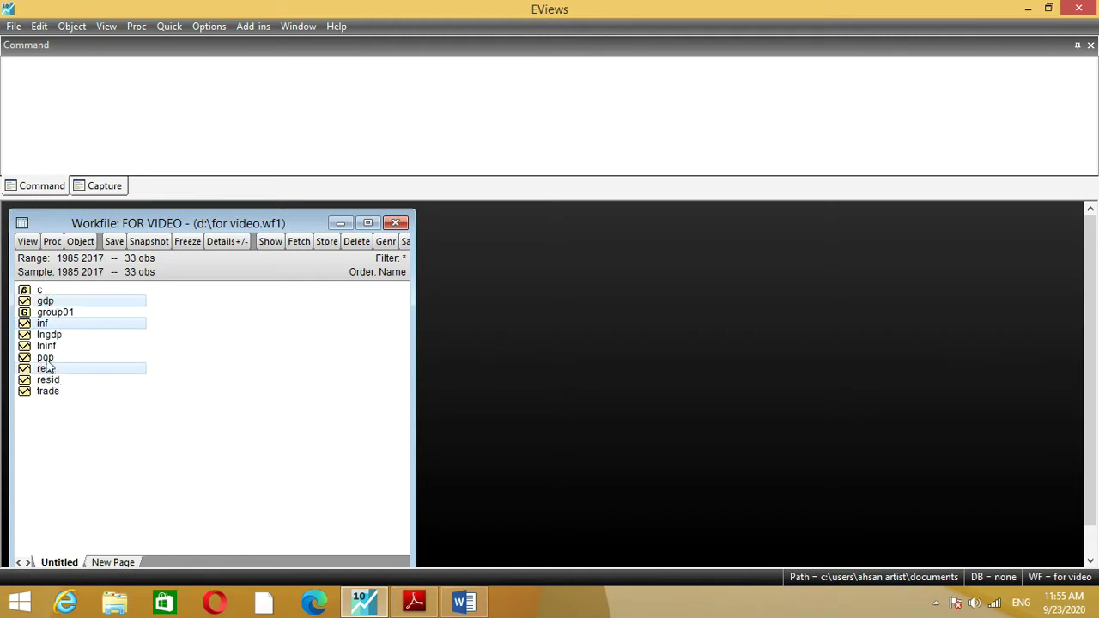
pyautogui.keyDown('ctrl'); pyautogui.click(45, 357); pyautogui.keyUp('ctrl')
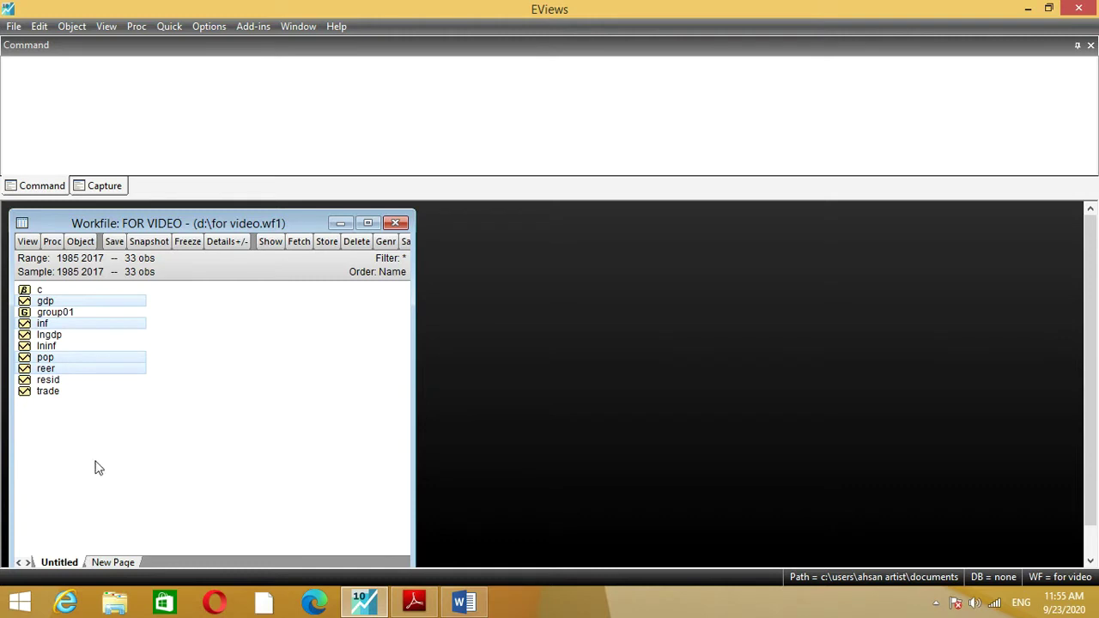
pyautogui.rightClick(119, 369)
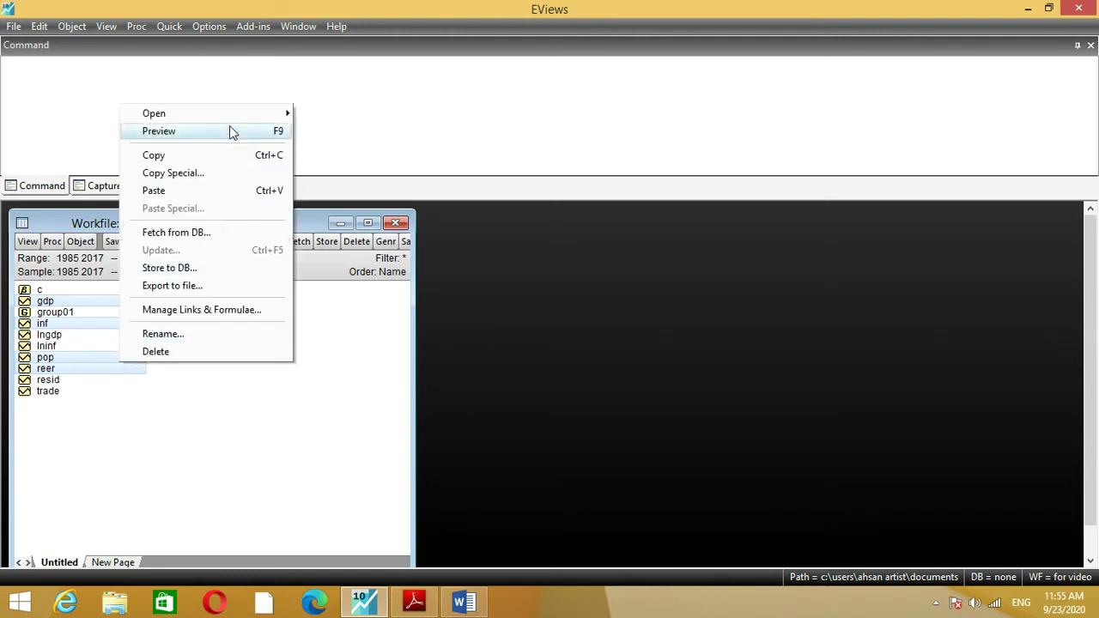
pyautogui.moveTo(231, 117)
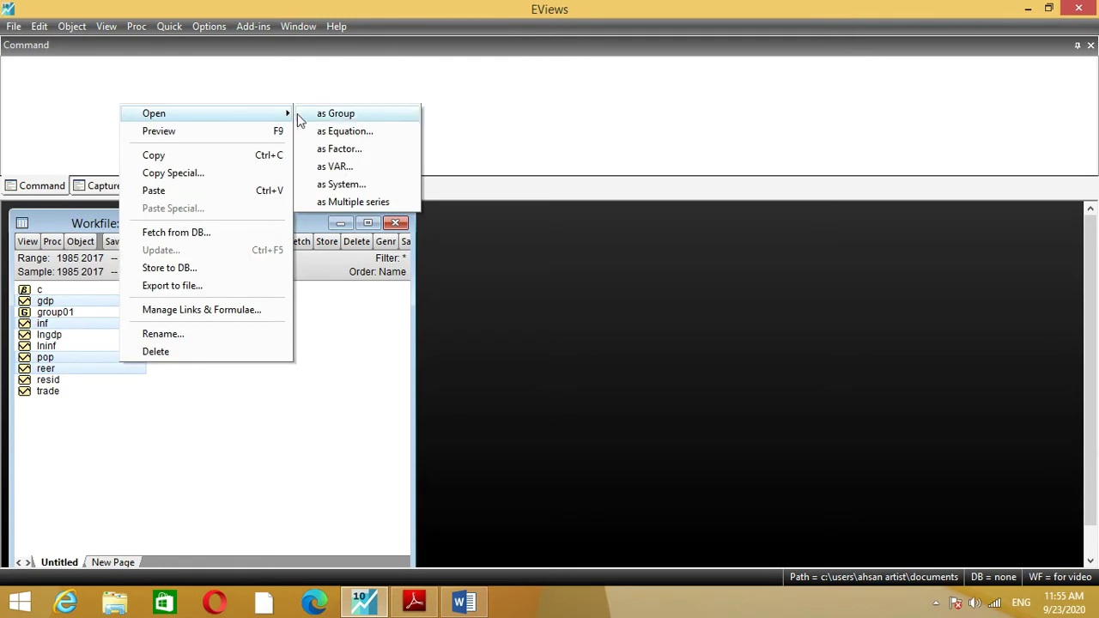
pyautogui.click(354, 114)
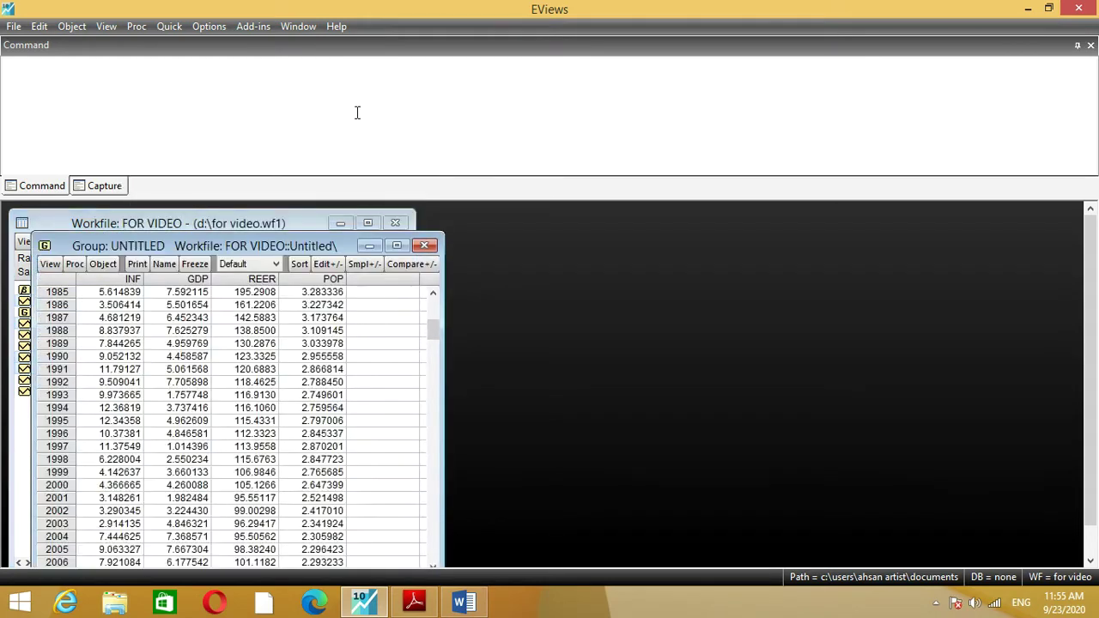
pyautogui.moveTo(307, 248); pyautogui.dragTo(438, 215)
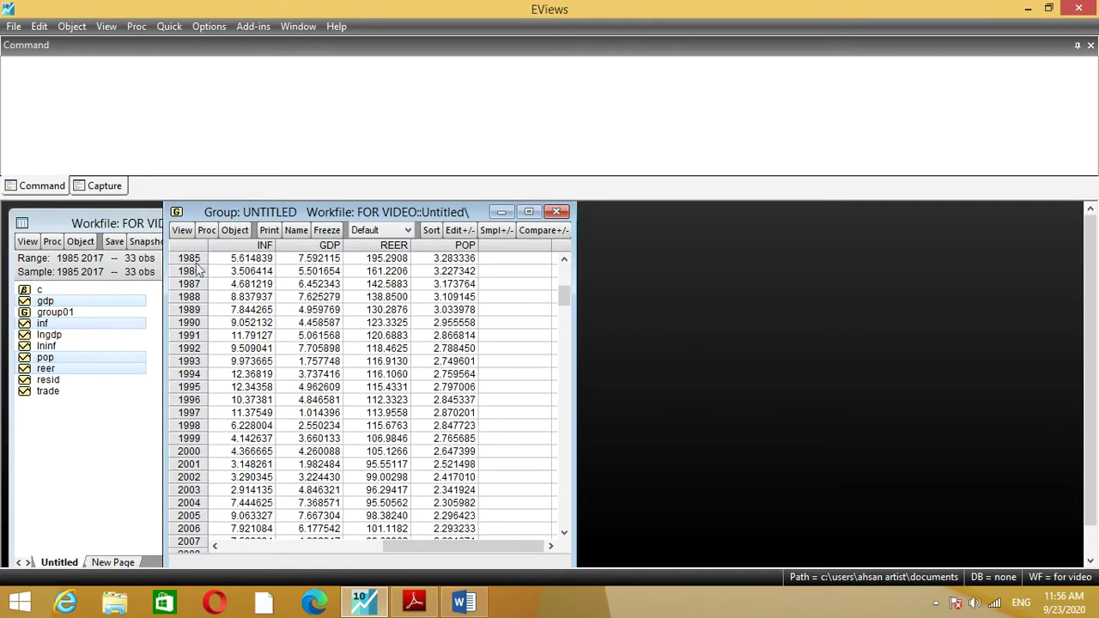
# Step: Review the group's yearly data, and display its descriptive statistics for the common sample
pyautogui.click(562, 302)
pyautogui.moveTo(563, 309); pyautogui.dragTo(574, 507)
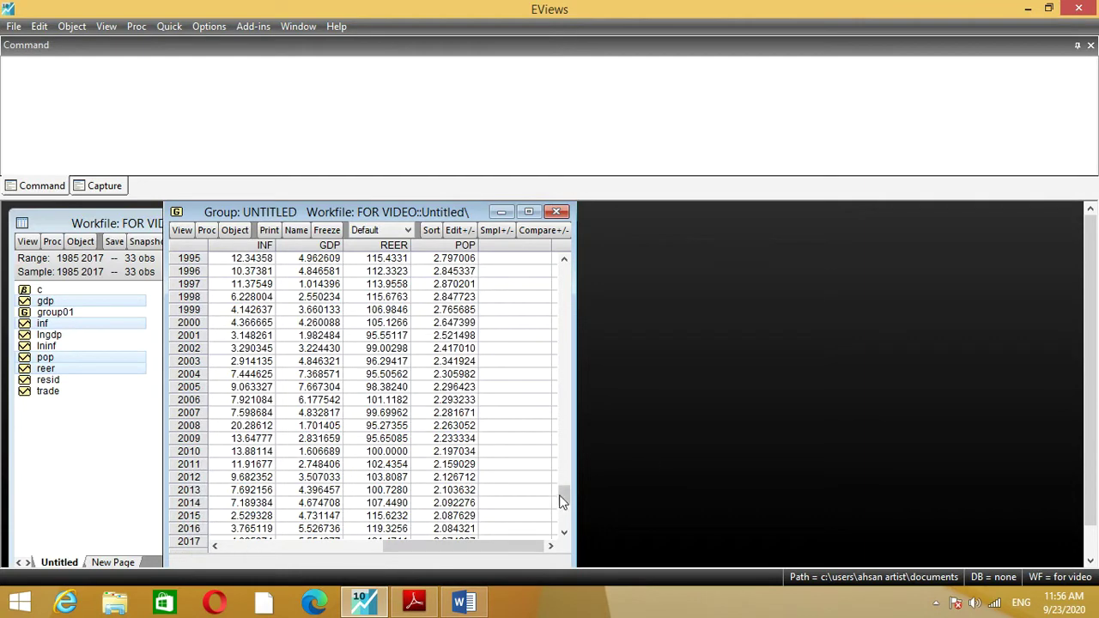
pyautogui.moveTo(563, 493); pyautogui.dragTo(552, 271)
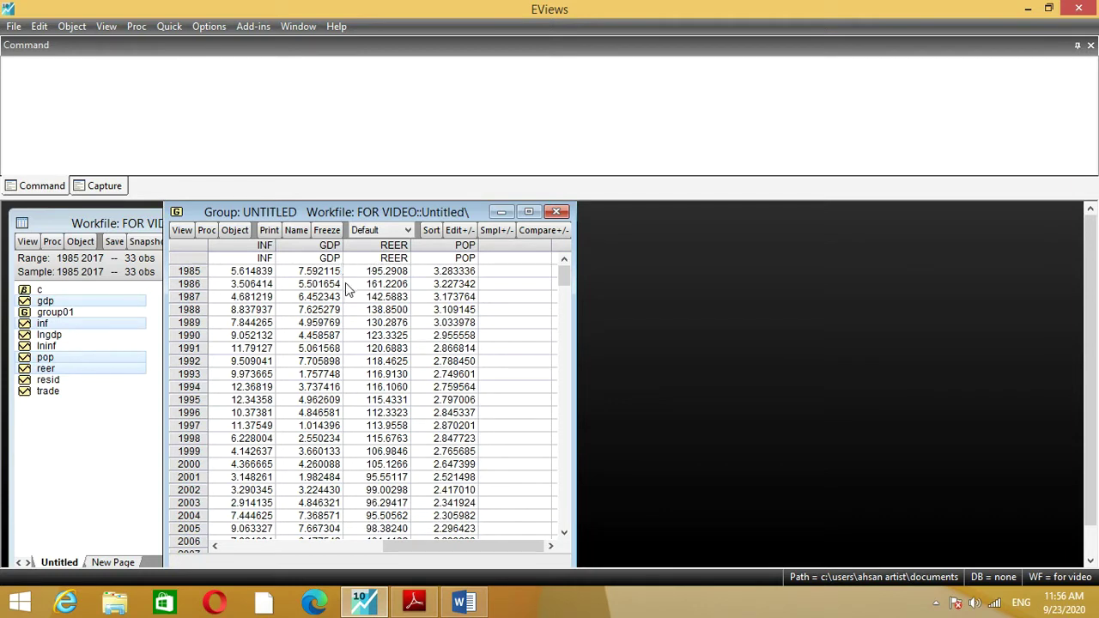
pyautogui.click(182, 230)
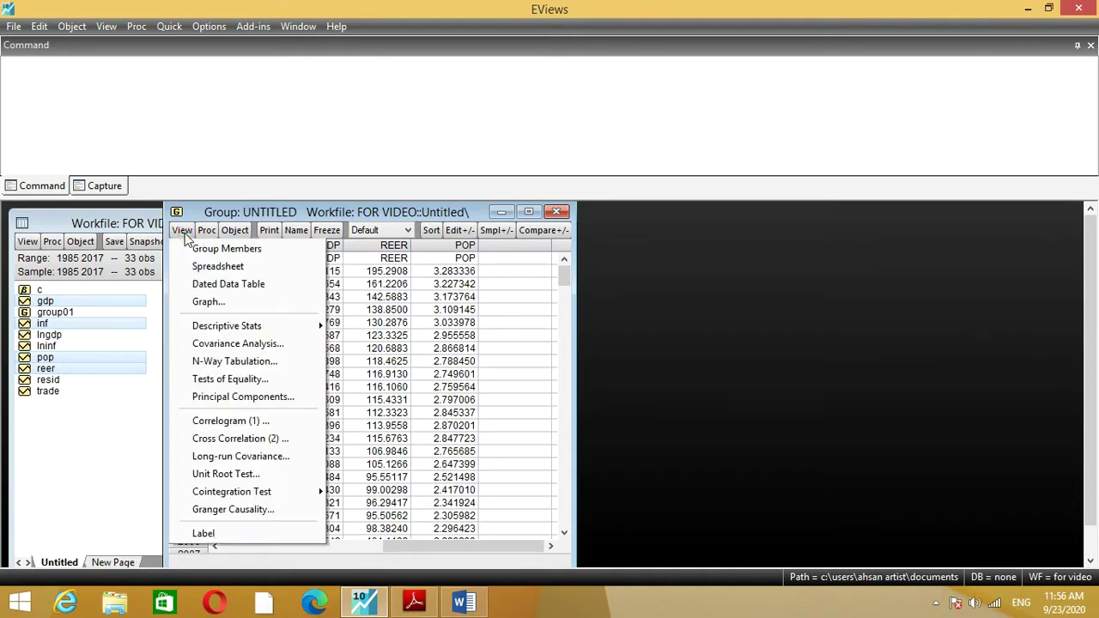
pyautogui.moveTo(221, 333)
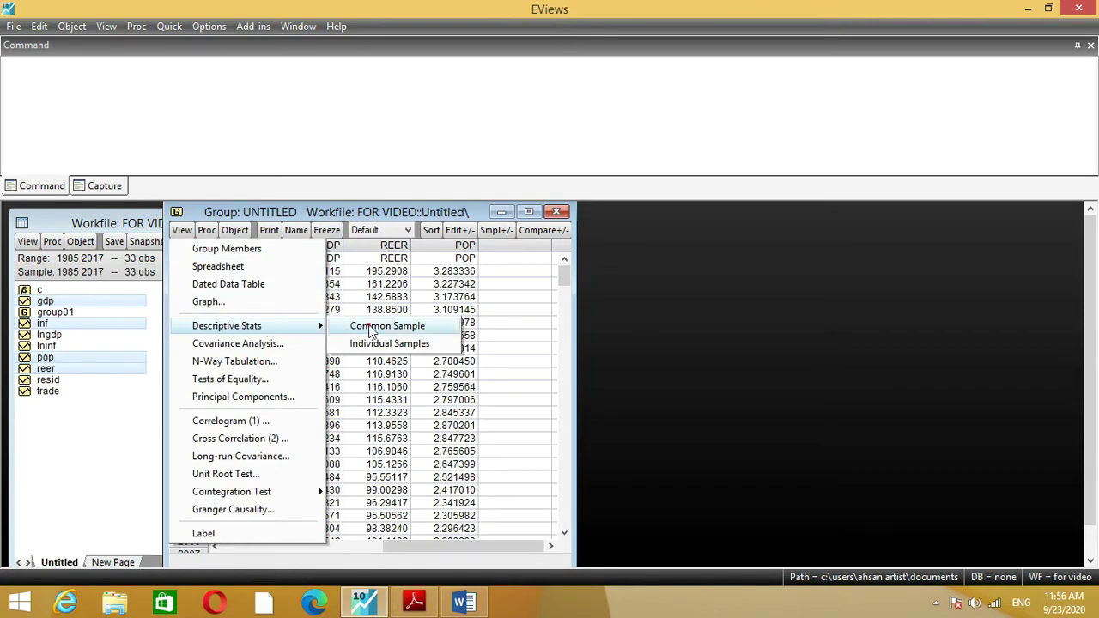
pyautogui.click(371, 330)
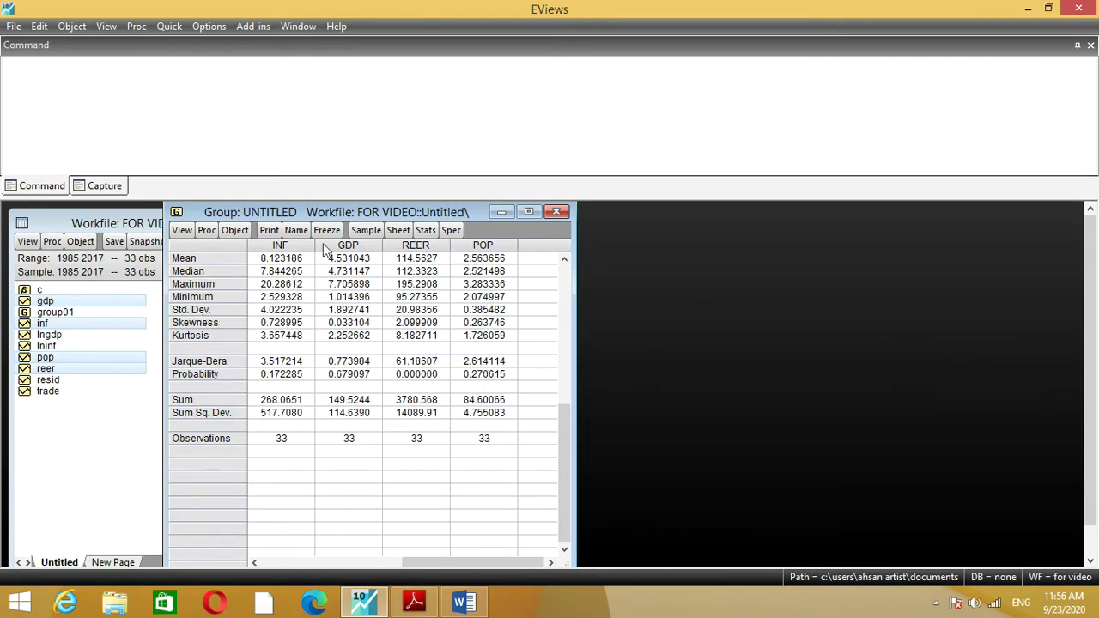
pyautogui.moveTo(563, 443); pyautogui.dragTo(556, 274)
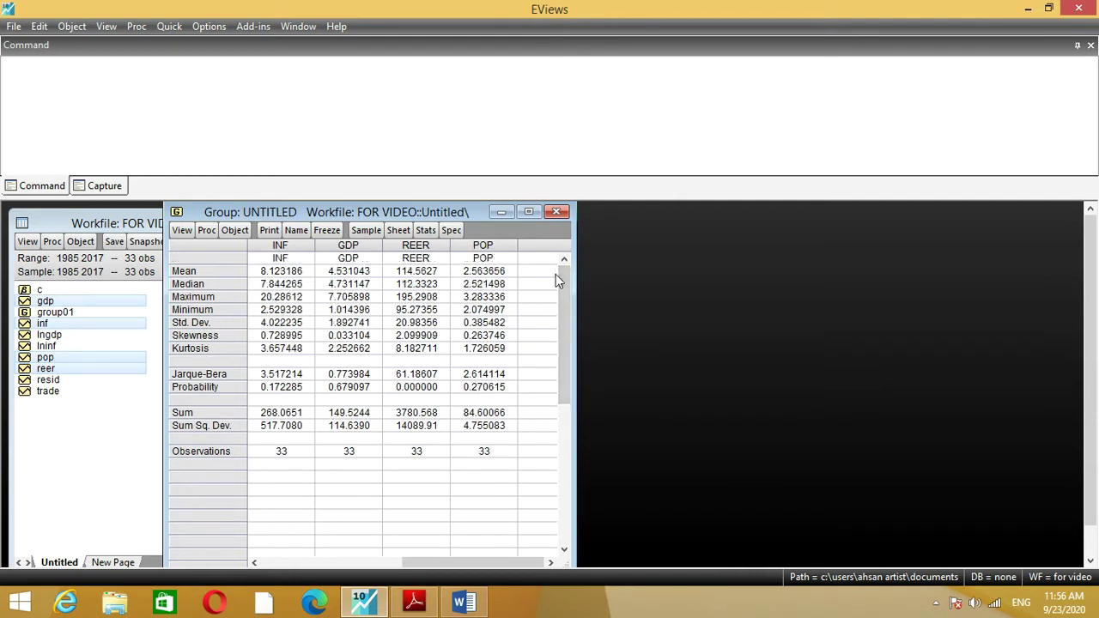
# Step: Close the untitled group, keeping it in the workfile under the name group02
pyautogui.click(558, 211)
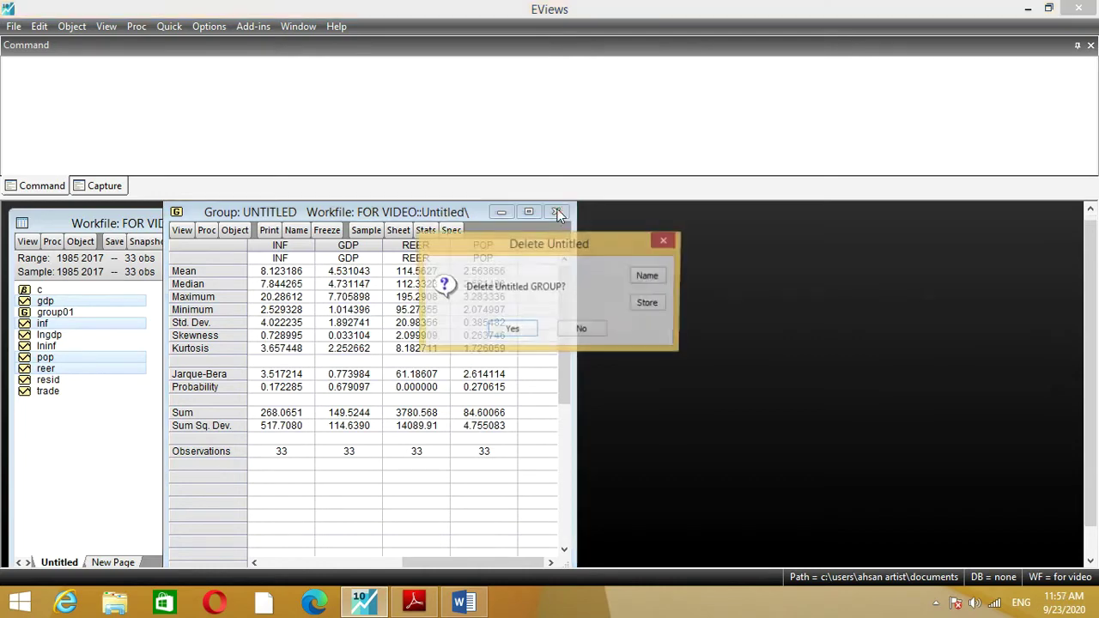
pyautogui.click(650, 276)
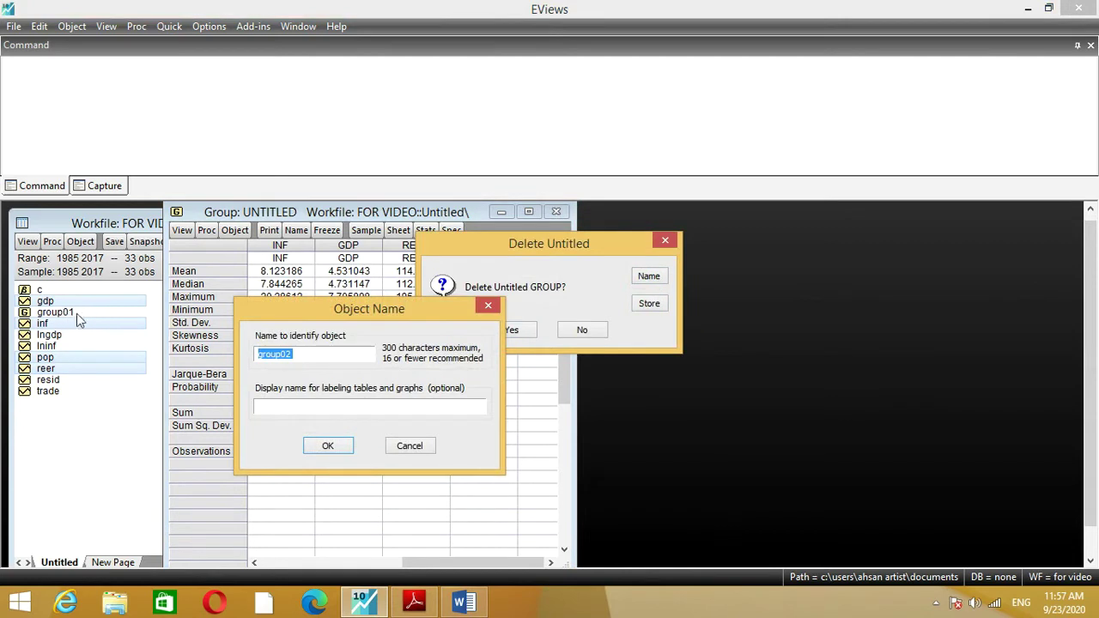
pyautogui.click(328, 446)
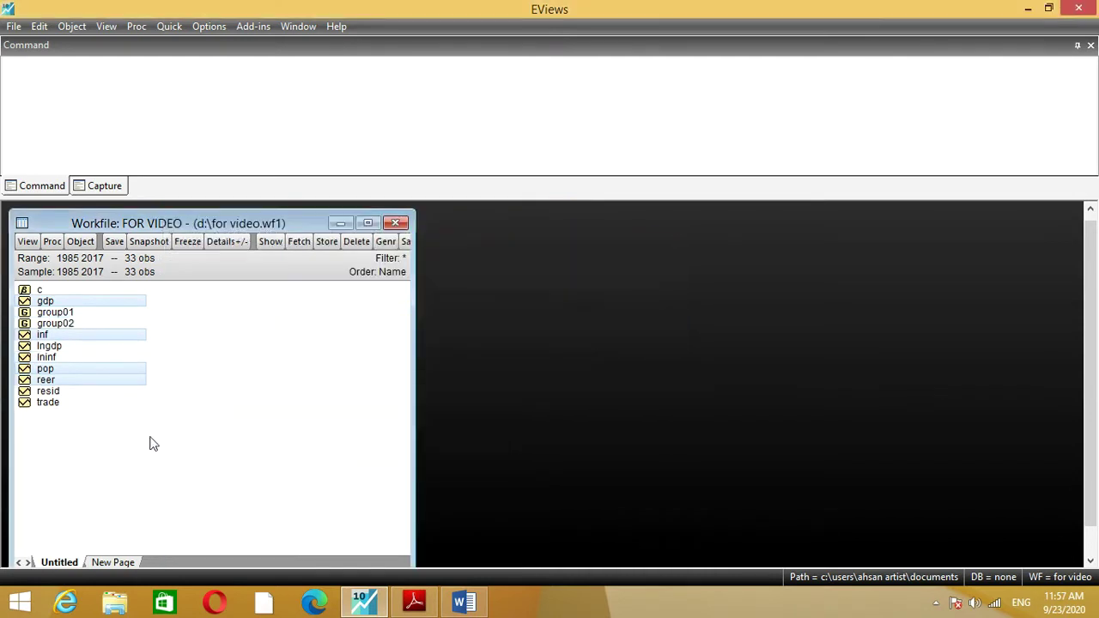
# Step: Open group02 to check its saved descriptive statistics, and close it
pyautogui.doubleClick(72, 323)
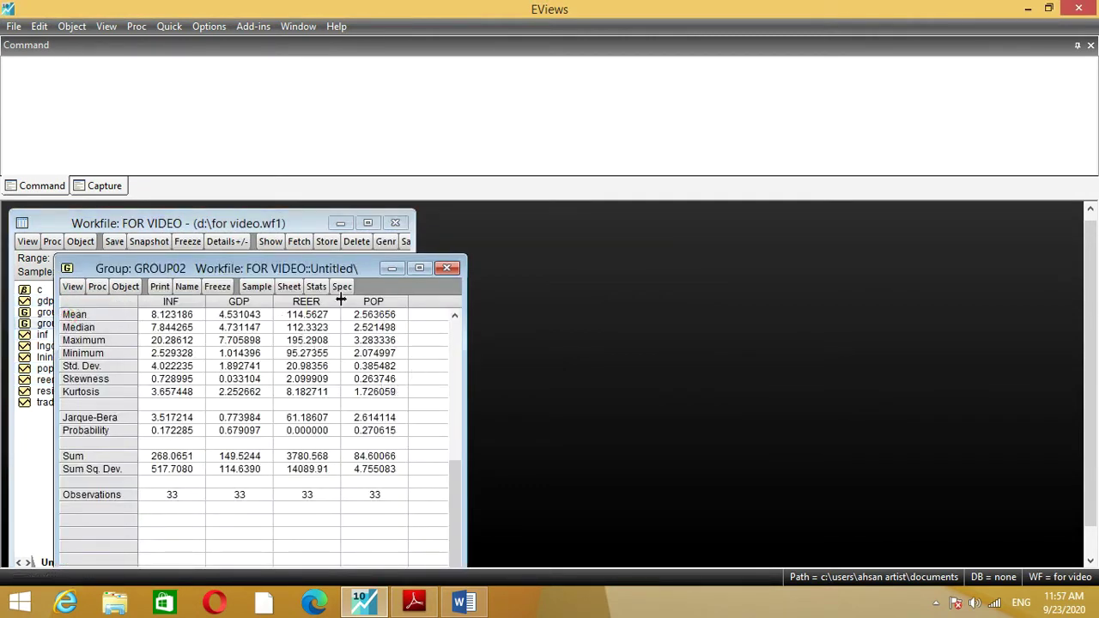
pyautogui.click(444, 270)
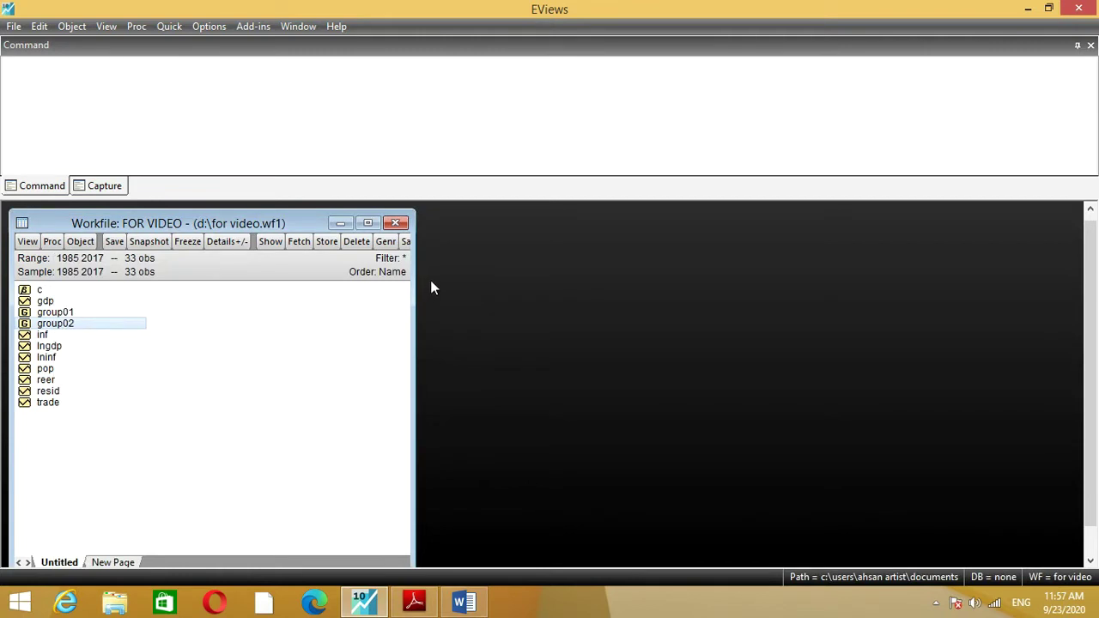
pyautogui.click(108, 416)
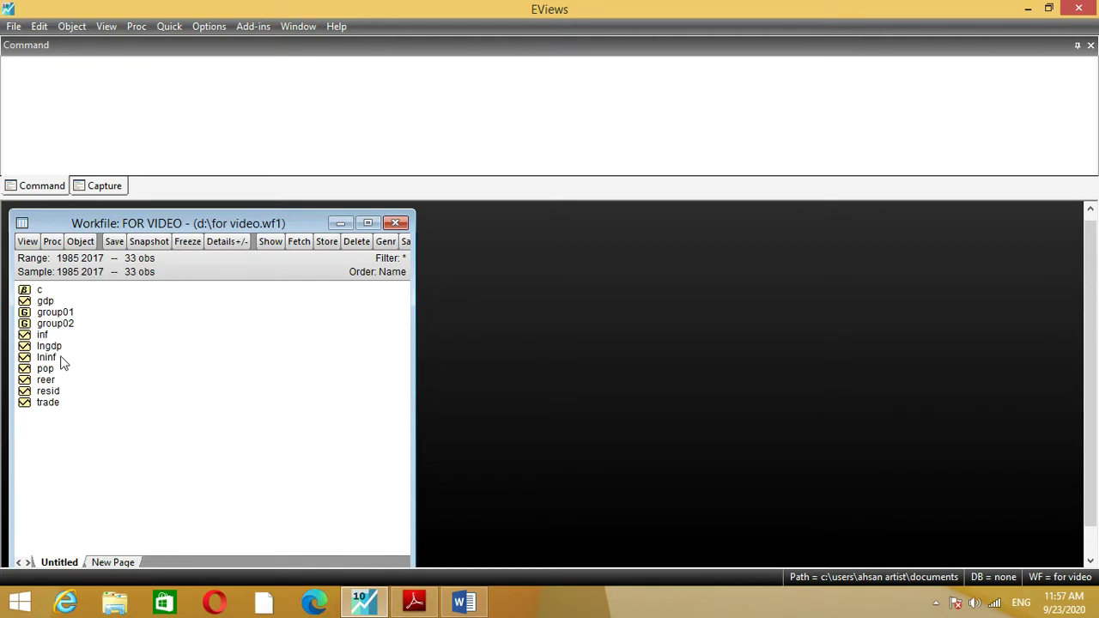
# Step: Run common-sample group descriptive statistics directly on the inf, gdp, reer and trade series without opening a group first
pyautogui.click(43, 335)
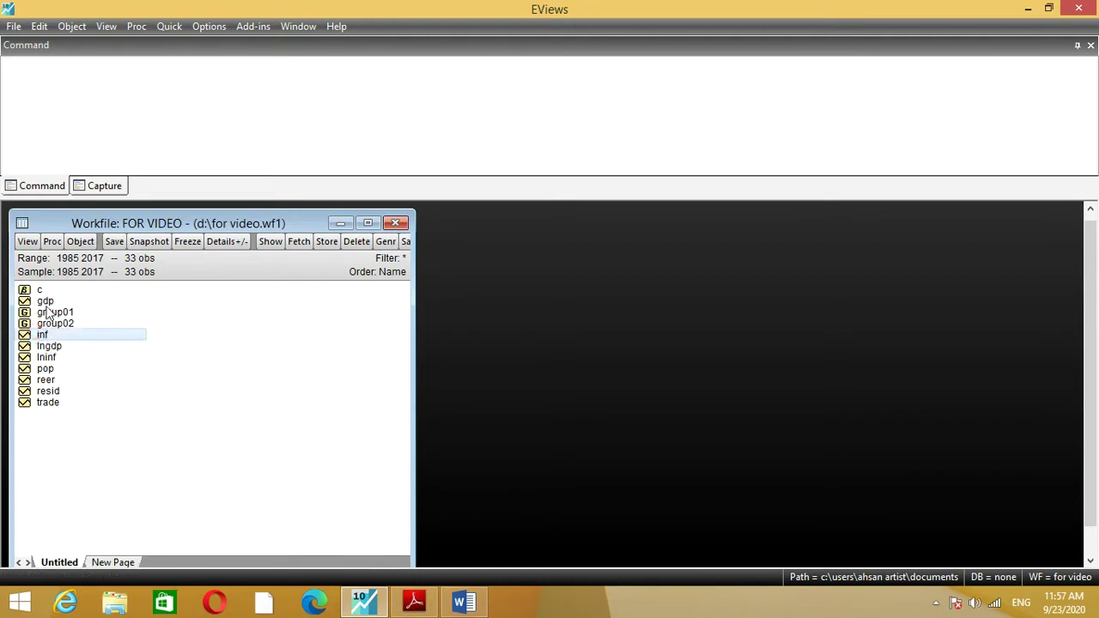
pyautogui.keyDown('ctrl'); pyautogui.click(45, 301); pyautogui.keyUp('ctrl')
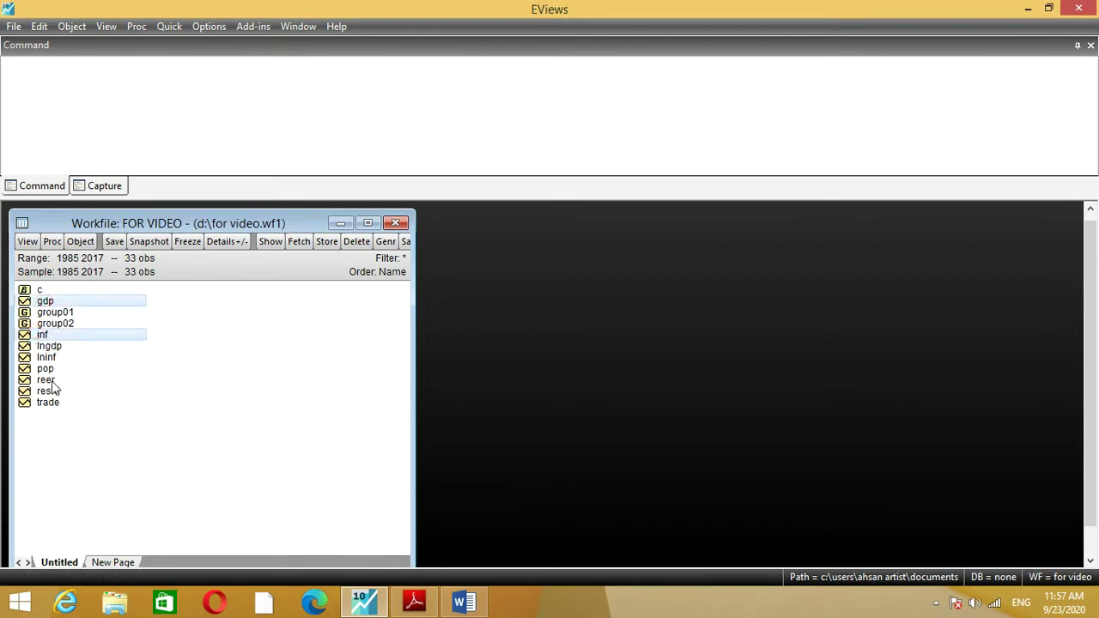
pyautogui.keyDown('ctrl'); pyautogui.click(46, 381); pyautogui.keyUp('ctrl')
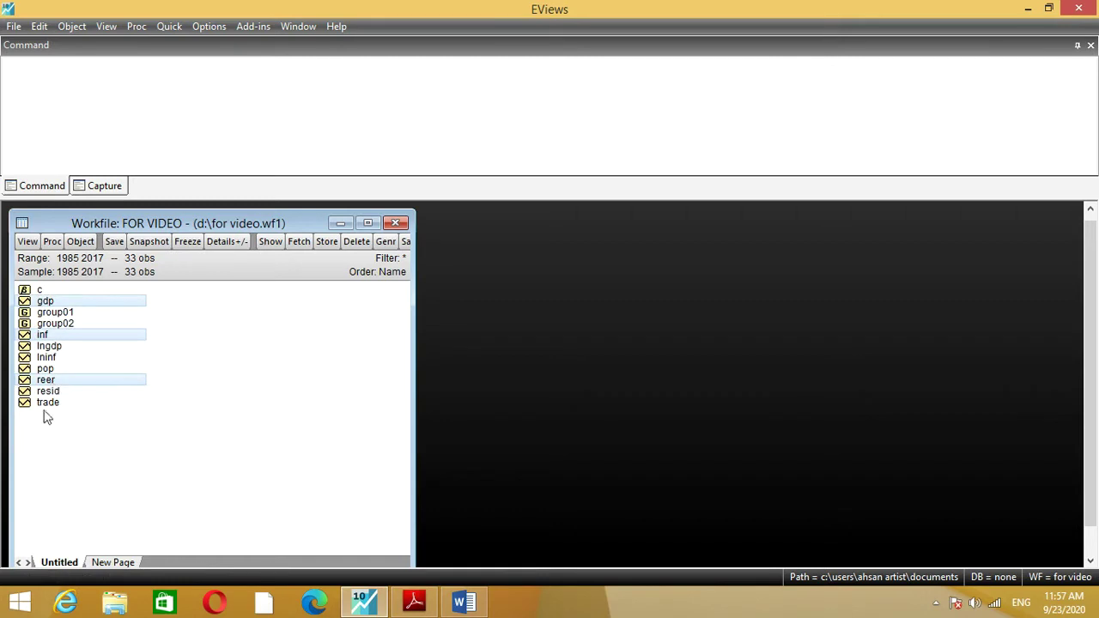
pyautogui.keyDown('ctrl'); pyautogui.click(48, 403); pyautogui.keyUp('ctrl')
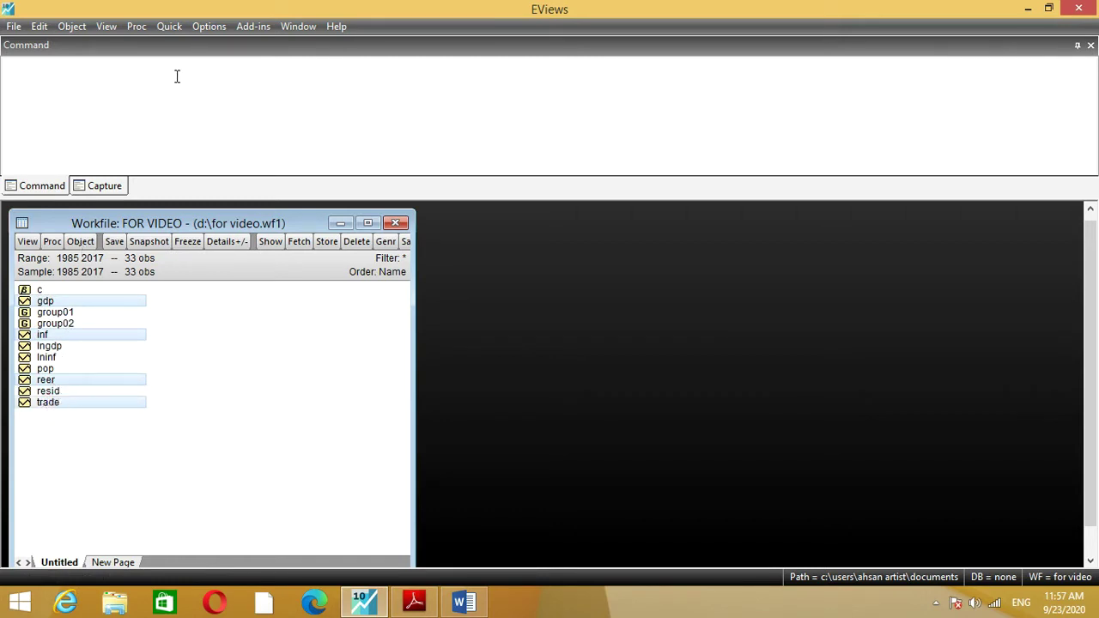
pyautogui.click(156, 27)
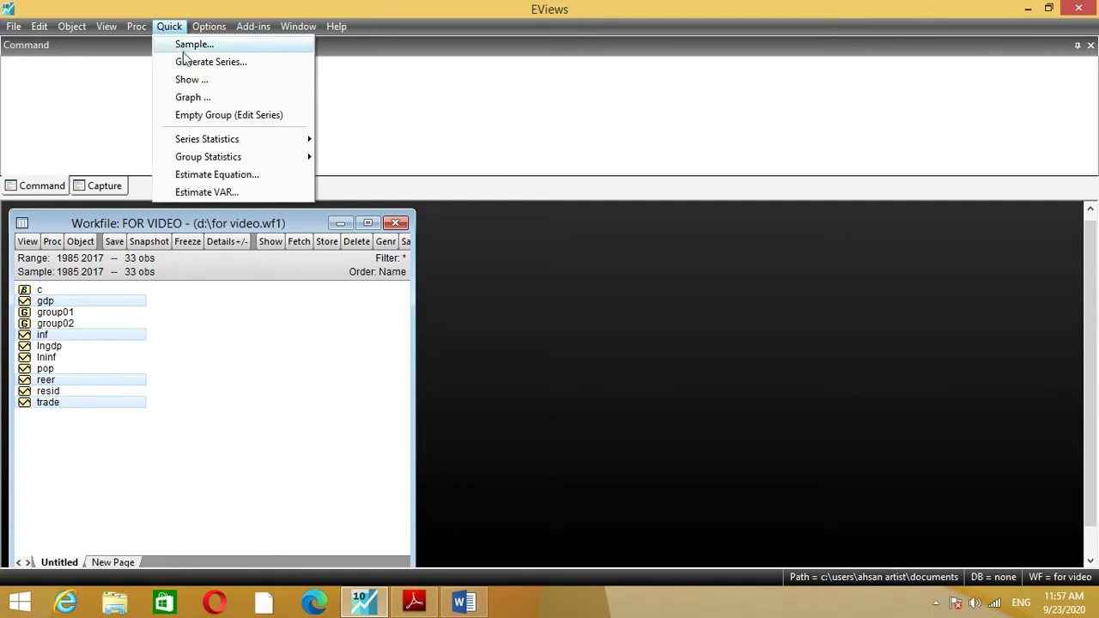
pyautogui.moveTo(205, 162)
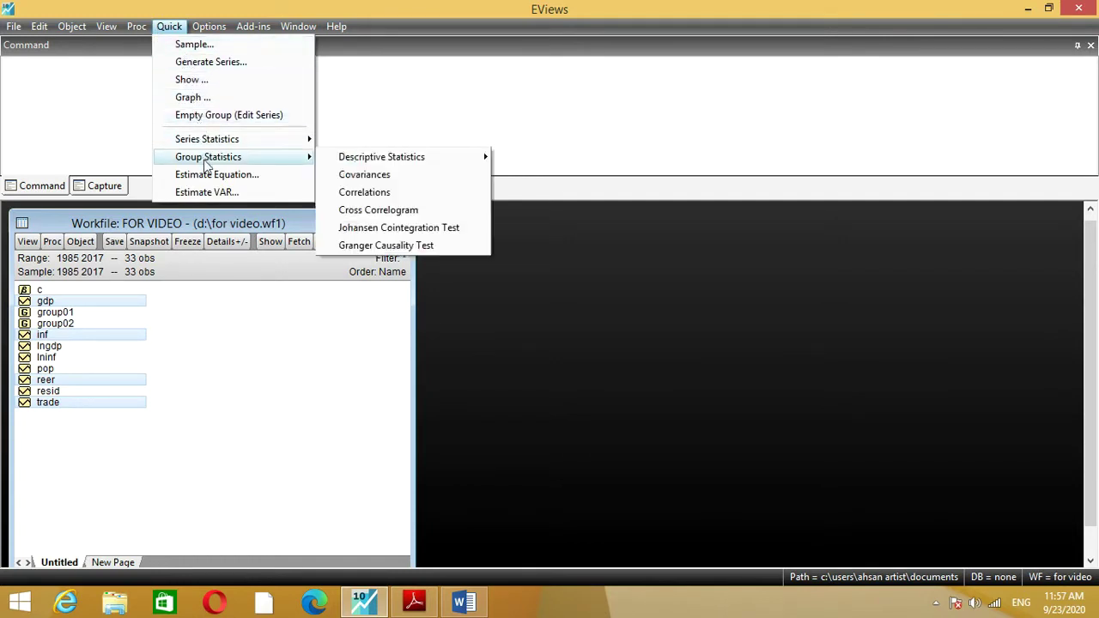
pyautogui.moveTo(351, 163)
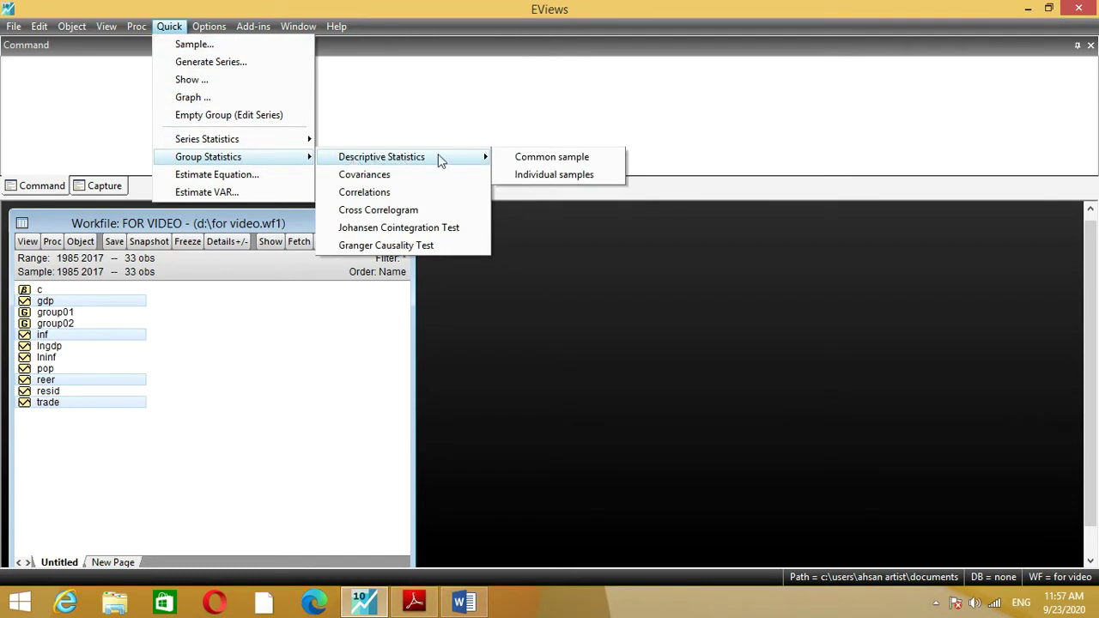
pyautogui.click(541, 162)
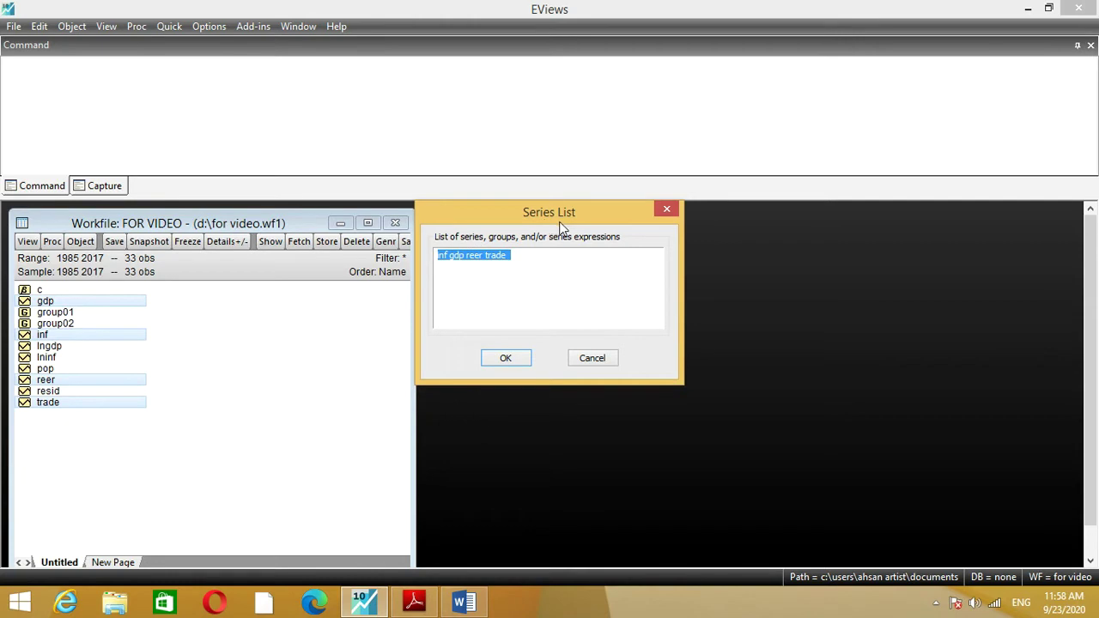
pyautogui.click(518, 361)
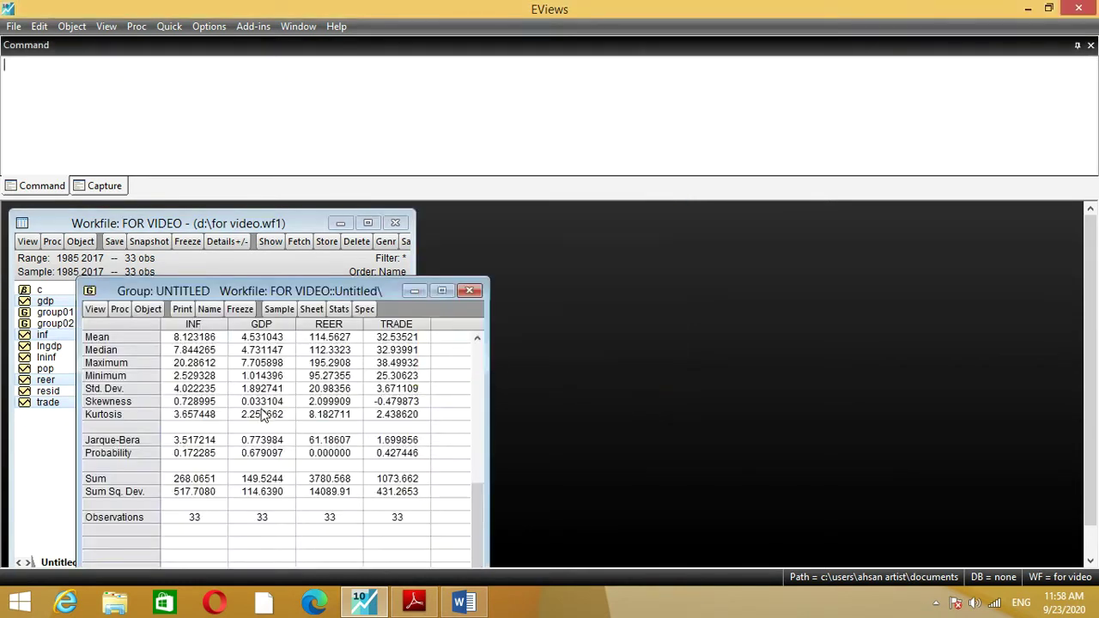
# Step: Move the statistics window clear of the workfile to read it, and close it, deleting the untitled group
pyautogui.moveTo(245, 290); pyautogui.dragTo(407, 223)
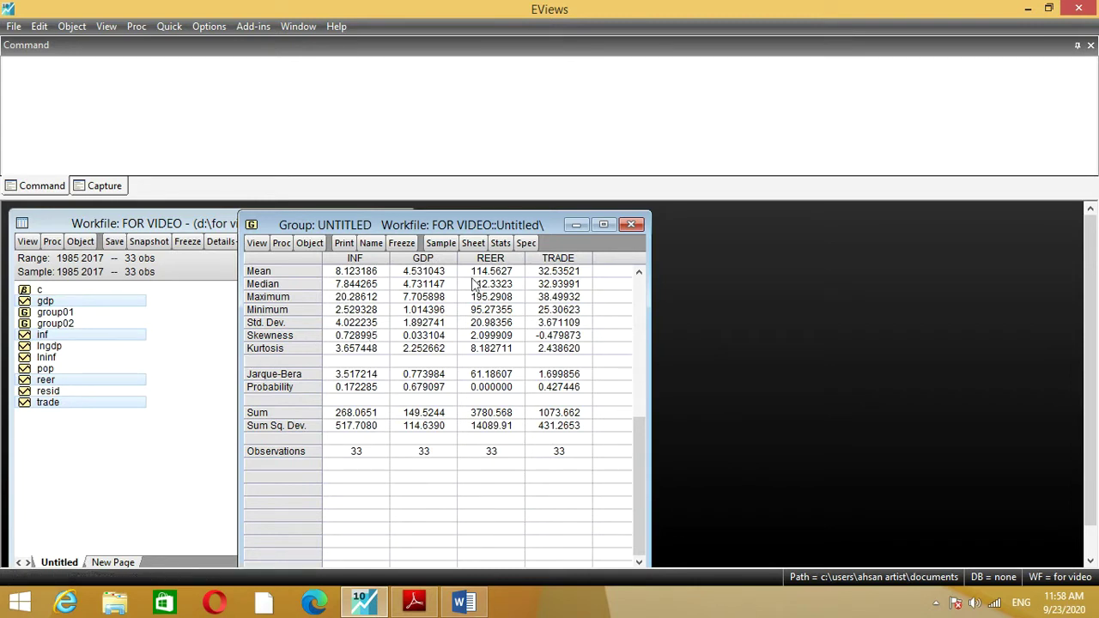
pyautogui.click(630, 224)
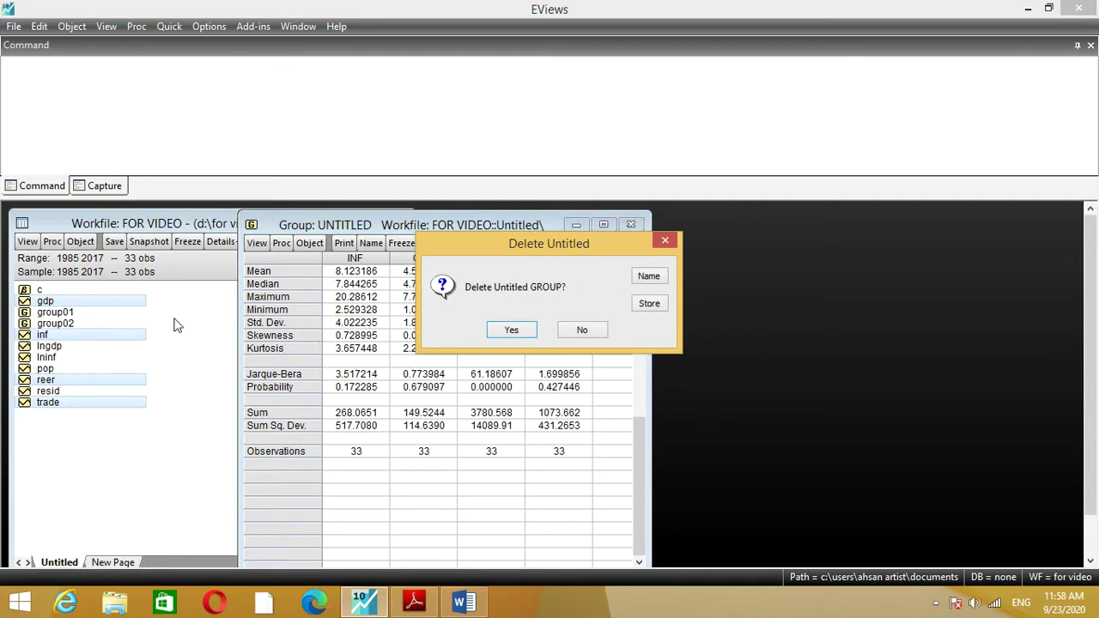
pyautogui.click(505, 329)
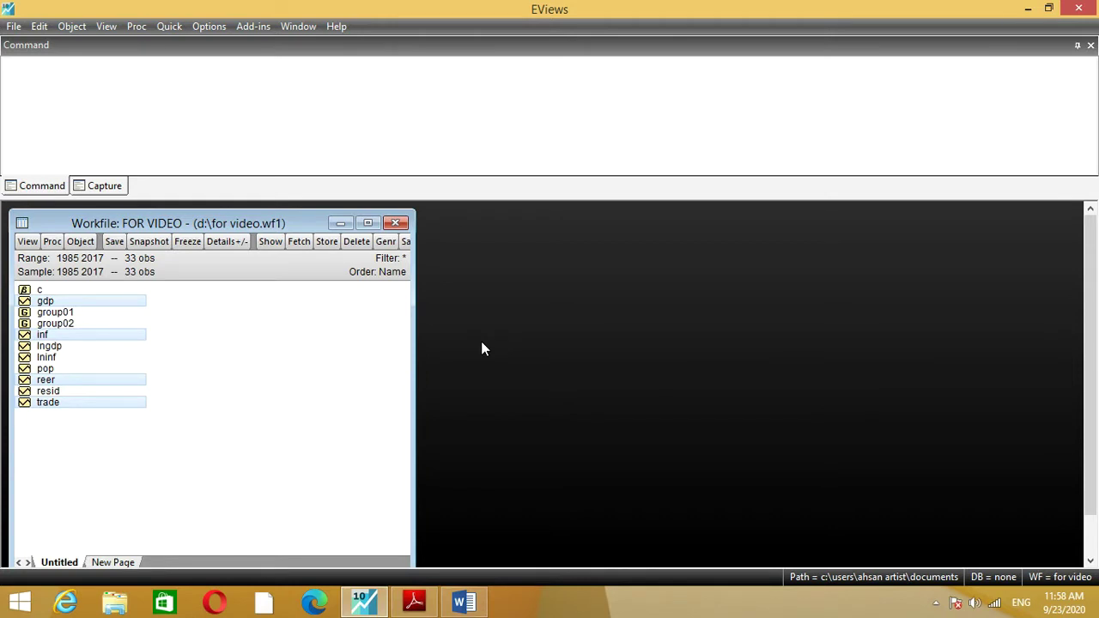
# Step: Widen the FOR VIDEO workfile window until its whole toolbar shows
pyautogui.moveTo(415, 321); pyautogui.dragTo(536, 309)
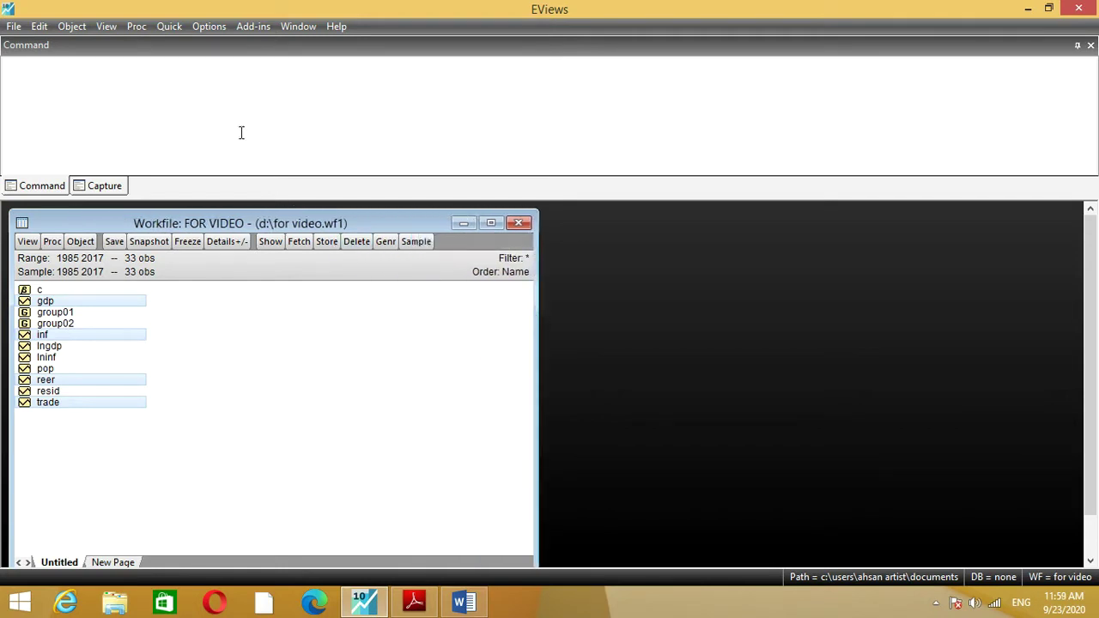
# Step: Review the sample options for group descriptive statistics, and switch to the econometrics textbook in Adobe Reader to examine its EViews window diagram
pyautogui.click(169, 26)
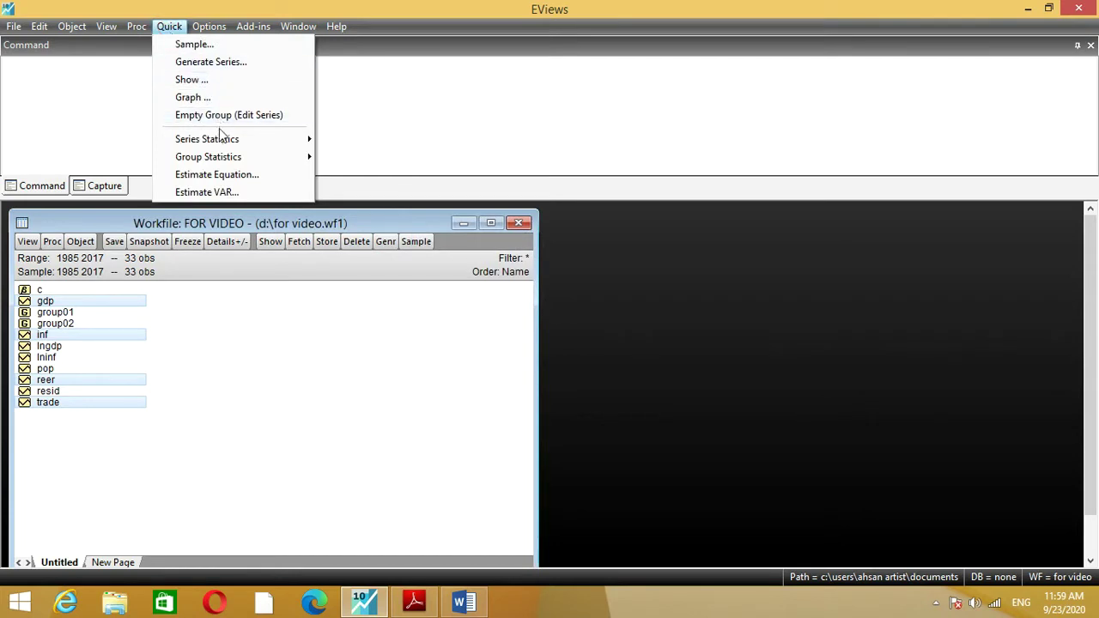
pyautogui.moveTo(217, 157)
pyautogui.moveTo(397, 161)
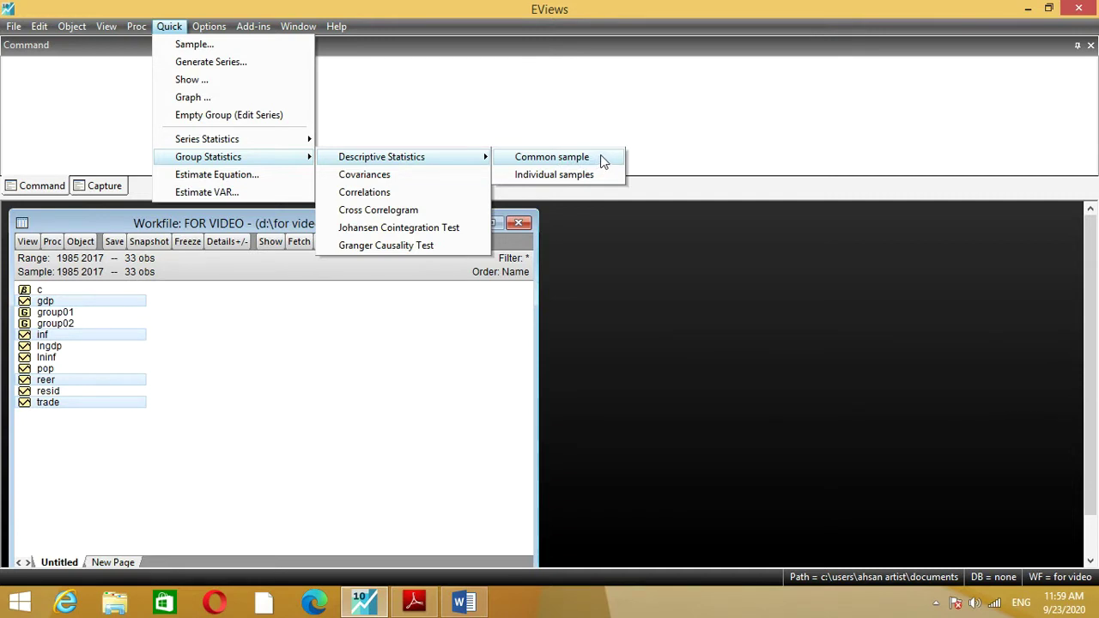
pyautogui.click(610, 299)
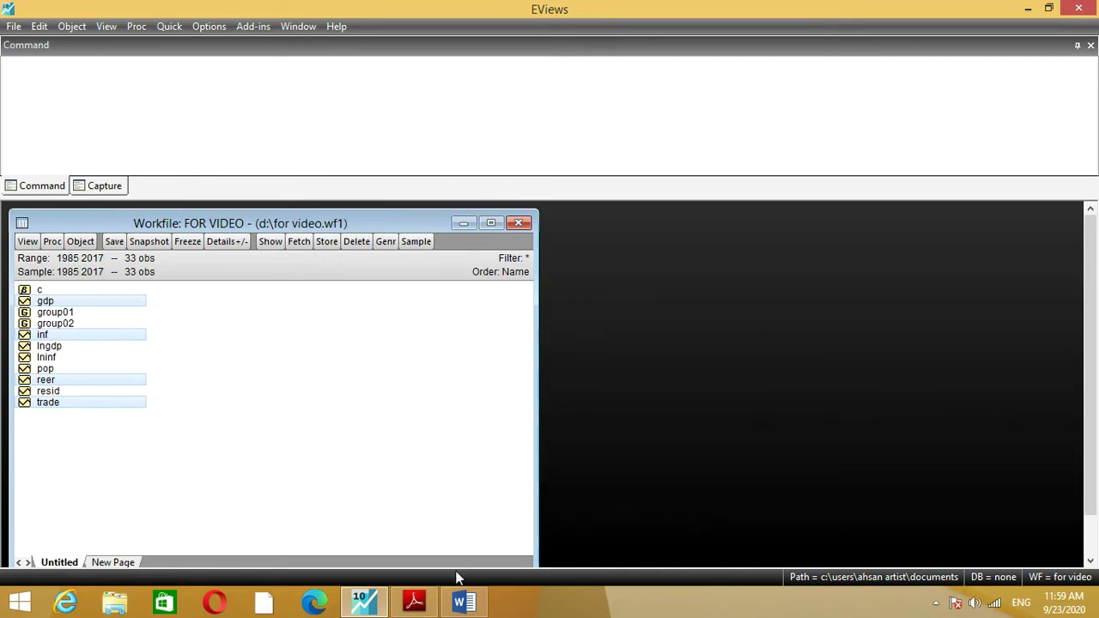
pyautogui.click(417, 608)
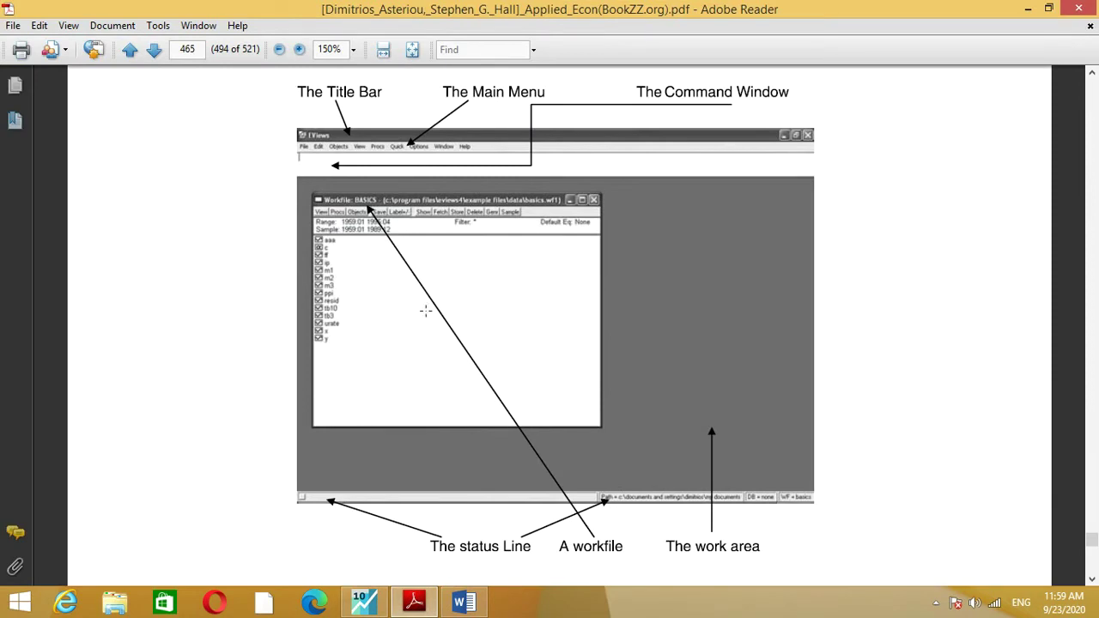
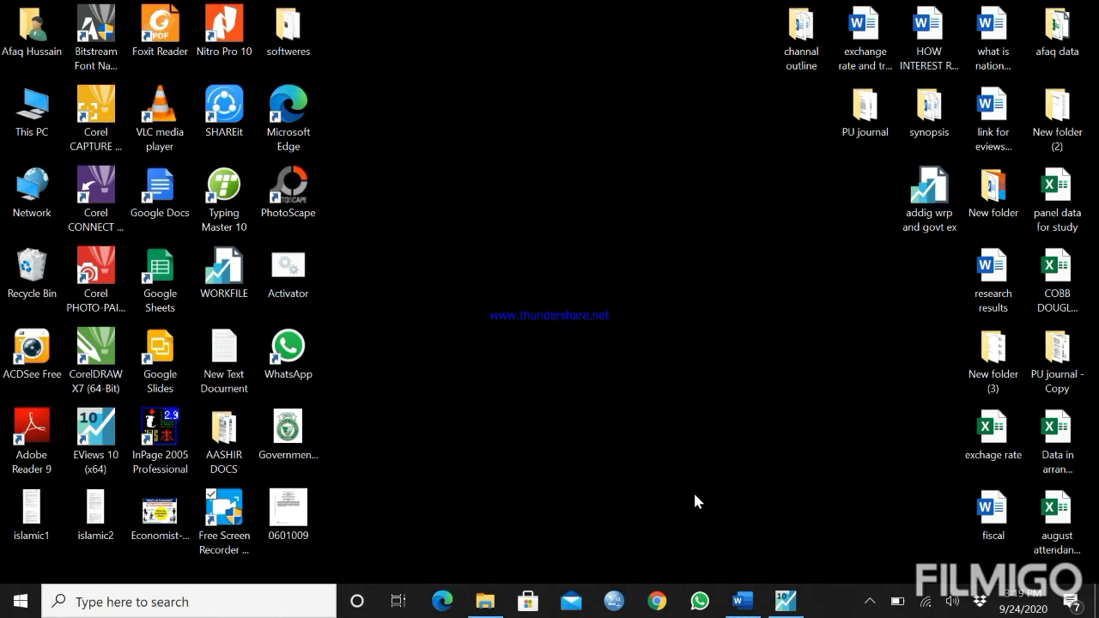
# Step: Switch to the log transformation document in Word and go back to its first page
pyautogui.click(744, 602)
pyautogui.scroll(10, 812, 309)
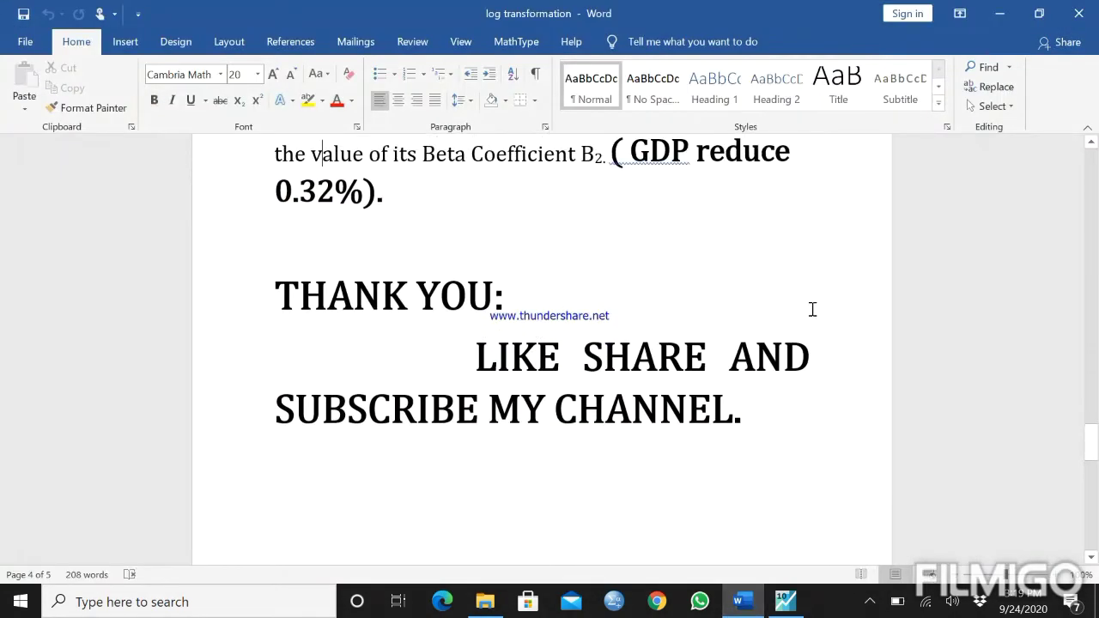
pyautogui.press('pageup')
pyautogui.press('pageup')
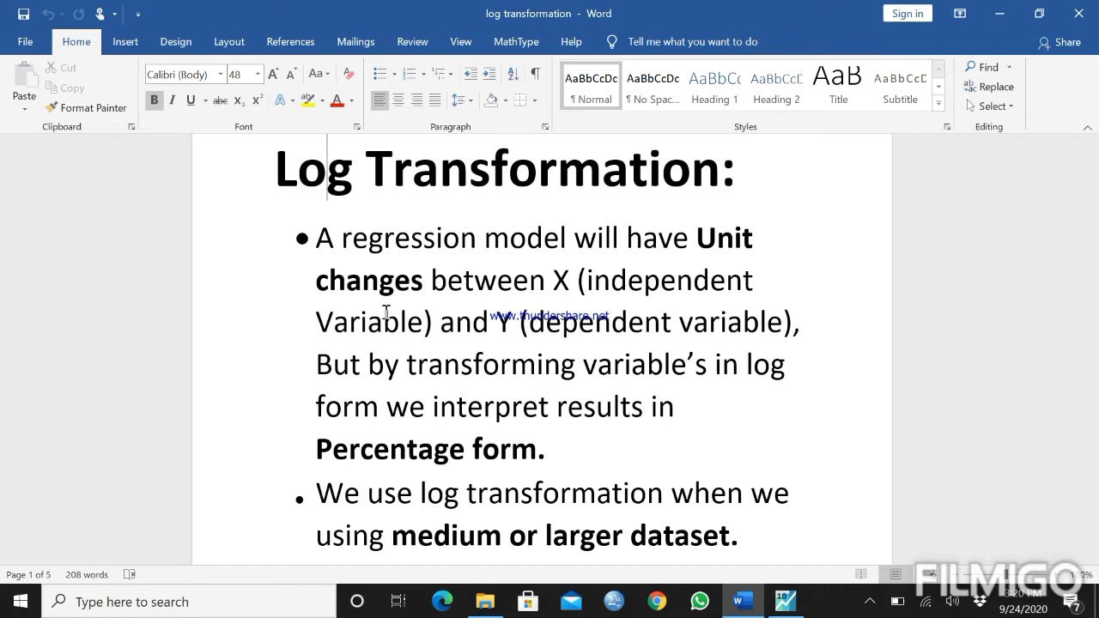
# Step: Read the notes on percentage interpretation, dataset size and turning non-linear models linear through log transformation
pyautogui.press('Down')
pyautogui.press('Down')
pyautogui.press('Down')
pyautogui.press('Down')
pyautogui.press('Down')
pyautogui.press('Down')
pyautogui.press('Down')
pyautogui.press('Down')
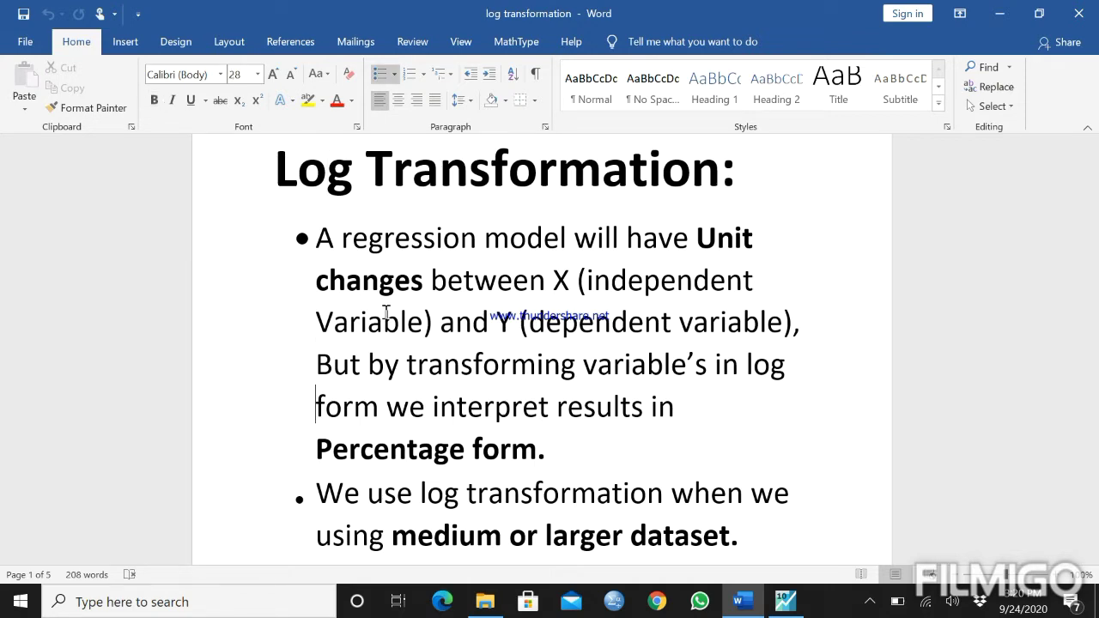
pyautogui.press('Down')
pyautogui.press('Down')
pyautogui.press('Down')
pyautogui.press('Down')
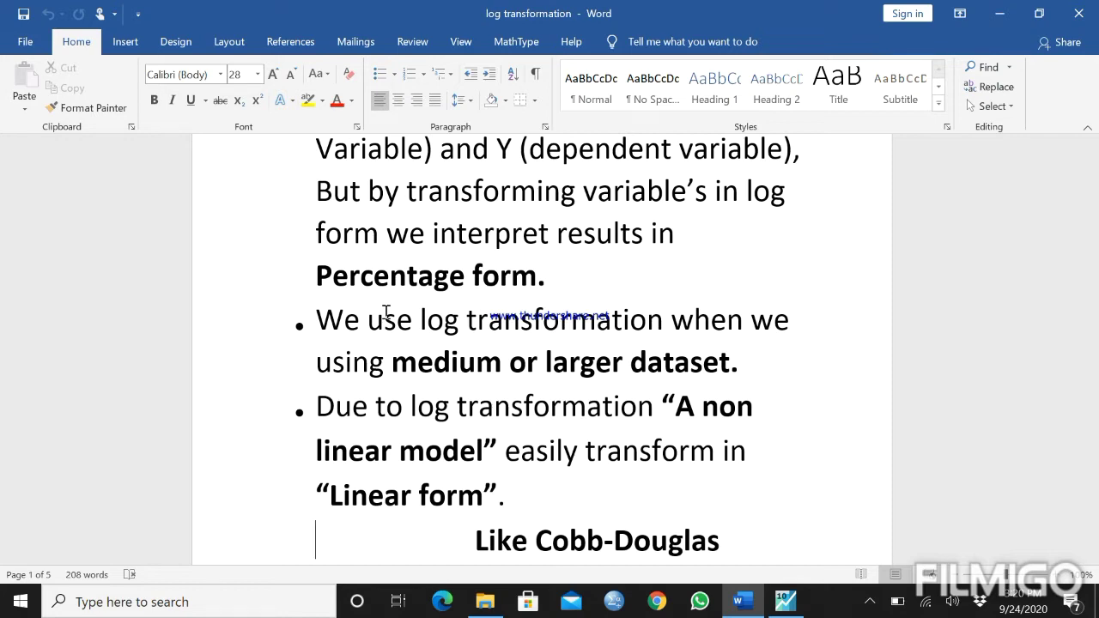
pyautogui.scroll(-3, 386, 312)
pyautogui.press('Down')
pyautogui.press('Up')
pyautogui.press('Up')
pyautogui.press('Up')
pyautogui.press('Up')
pyautogui.press('Up')
pyautogui.press('Up')
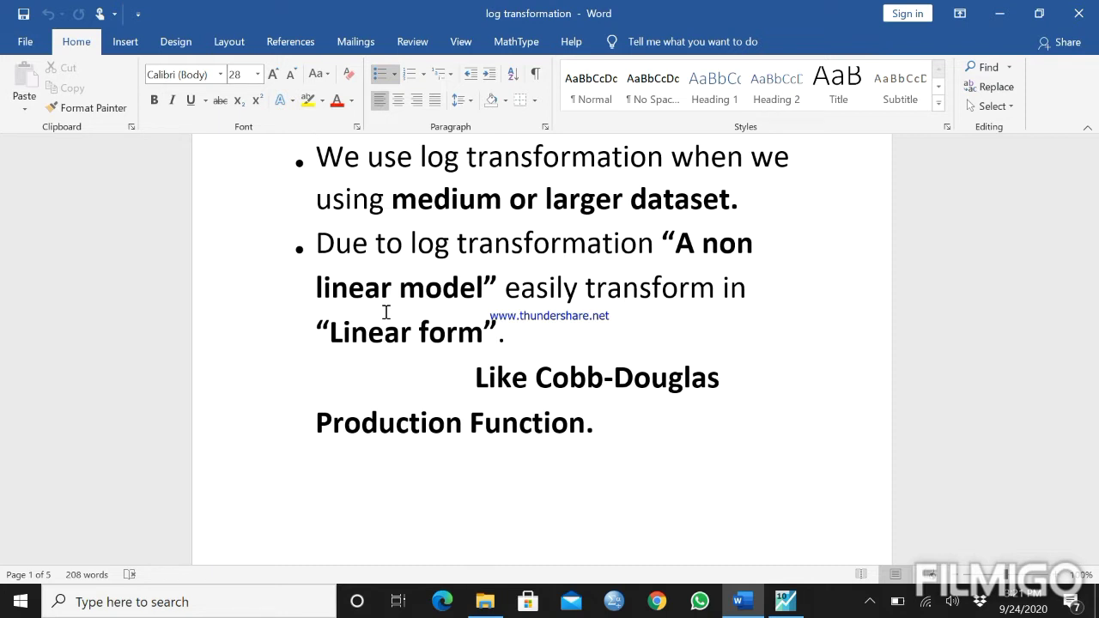
# Step: Read the numbered instructions for log transformation in EViews, from creating the workfile to generating the logged variable
pyautogui.press('Down')
pyautogui.press('Down')
pyautogui.press('Down')
pyautogui.press('Down')
pyautogui.press('Down')
pyautogui.press('Down')
pyautogui.press('Down')
pyautogui.press('Down')
pyautogui.press('Down')
pyautogui.press('Down')
pyautogui.press('Down')
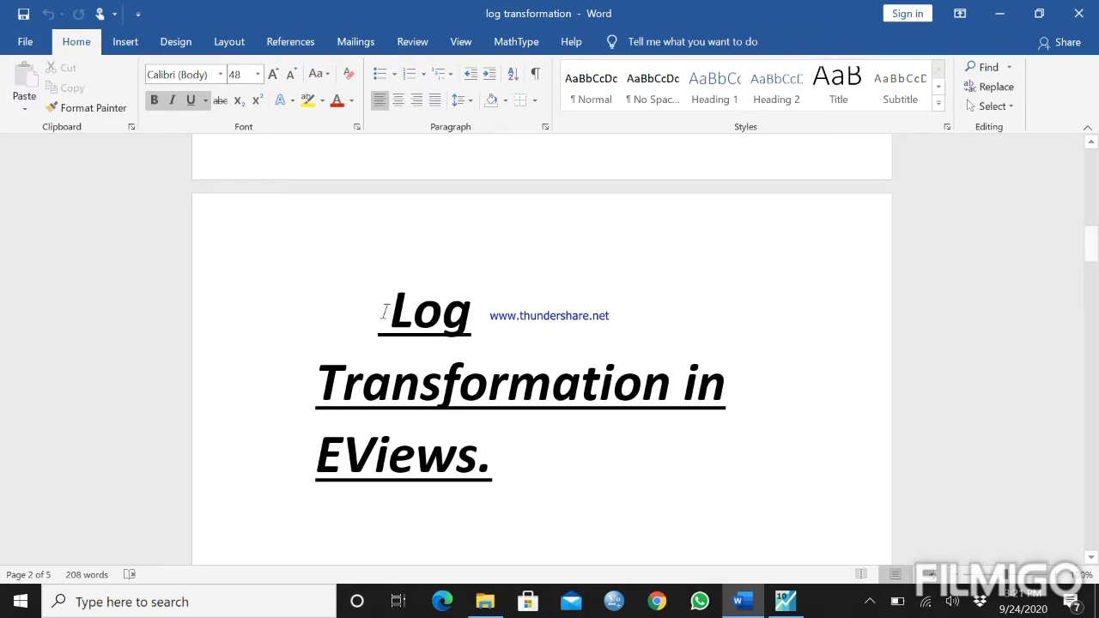
pyautogui.press('Down')
pyautogui.press('Down')
pyautogui.press('Down')
pyautogui.press('Down')
pyautogui.press('Down')
pyautogui.press('Down')
pyautogui.press('Down')
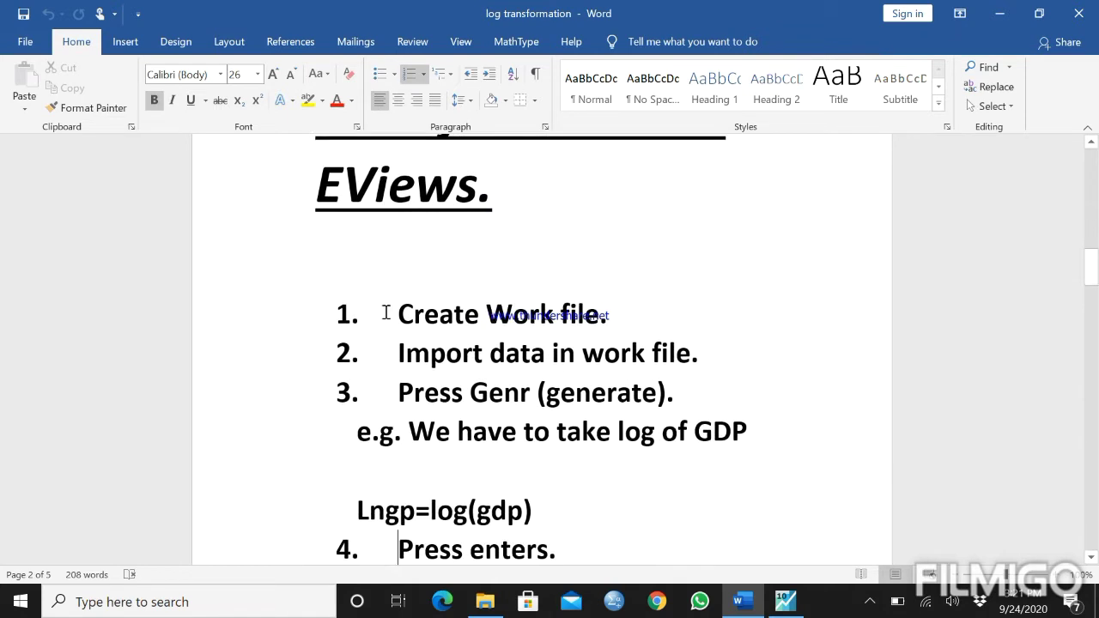
pyautogui.press('Down')
pyautogui.press('Down')
pyautogui.press('Down')
pyautogui.press('Down')
pyautogui.press('Down')
pyautogui.press('Up')
pyautogui.press('Up')
pyautogui.press('Up')
pyautogui.press('Up')
pyautogui.press('Up')
pyautogui.press('Up')
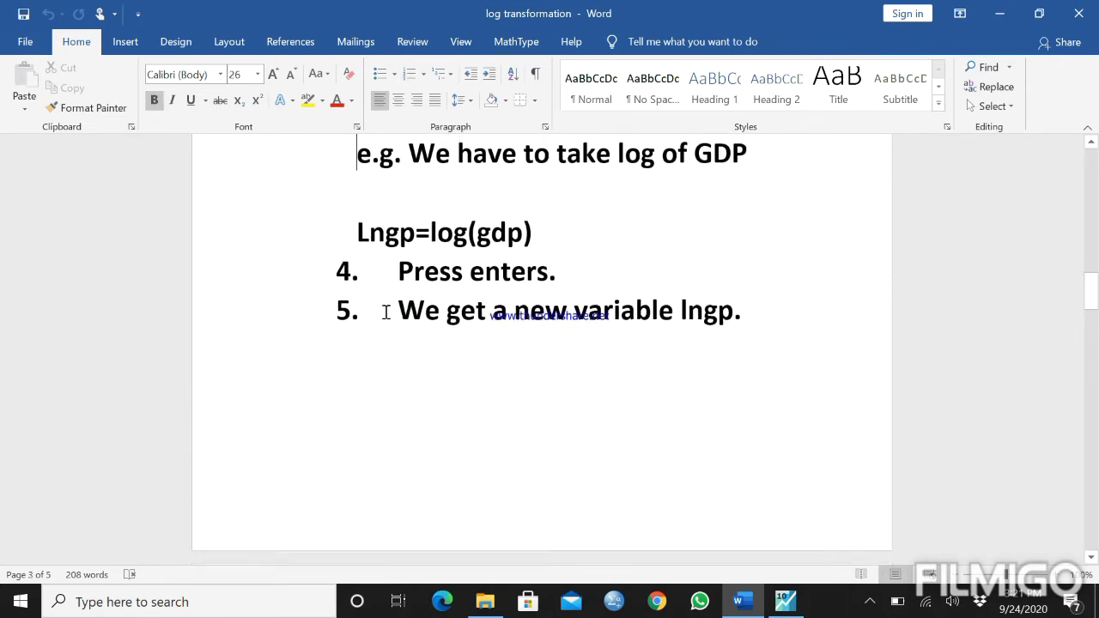
pyautogui.press('Up')
pyautogui.press('Up')
pyautogui.press('Up')
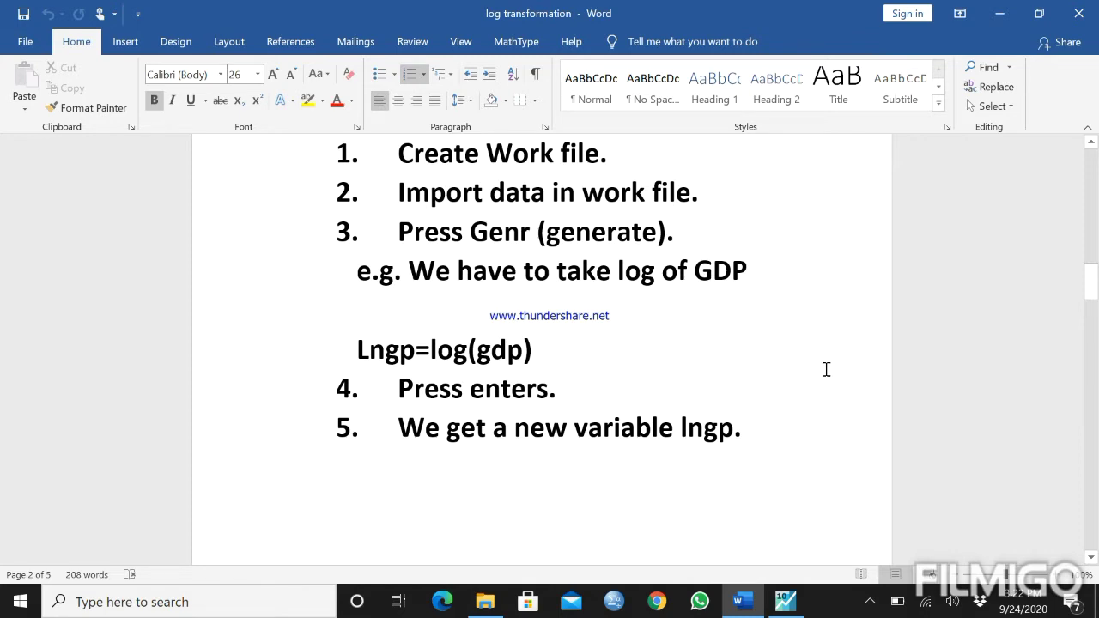
# Step: Switch to EViews, close the open lngp series and delete lngp from the workfile
pyautogui.click(785, 601)
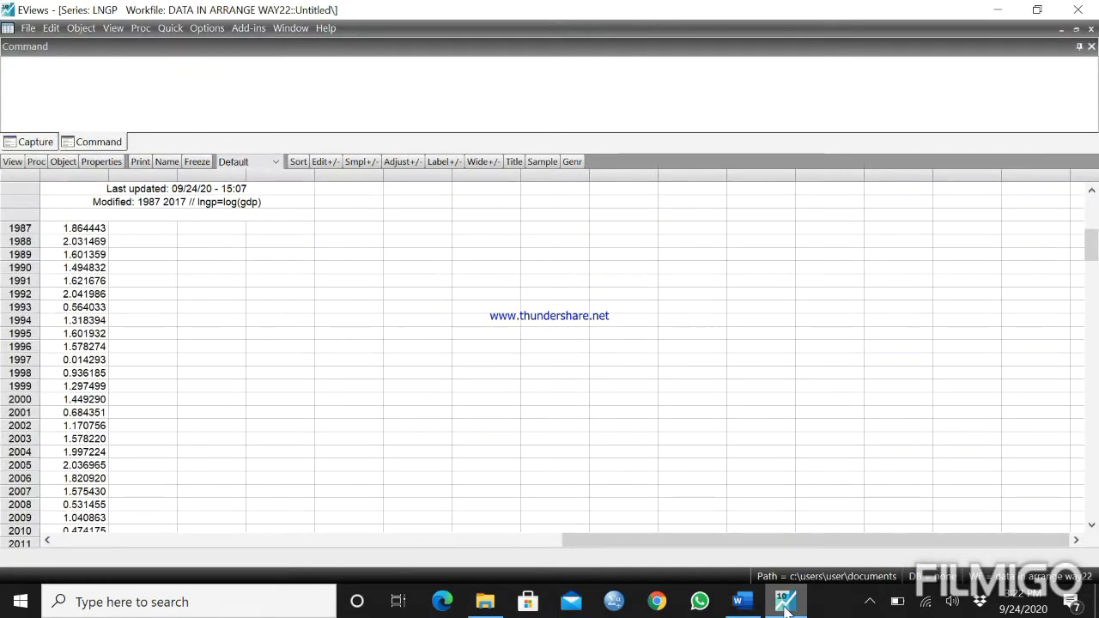
pyautogui.click(1092, 29)
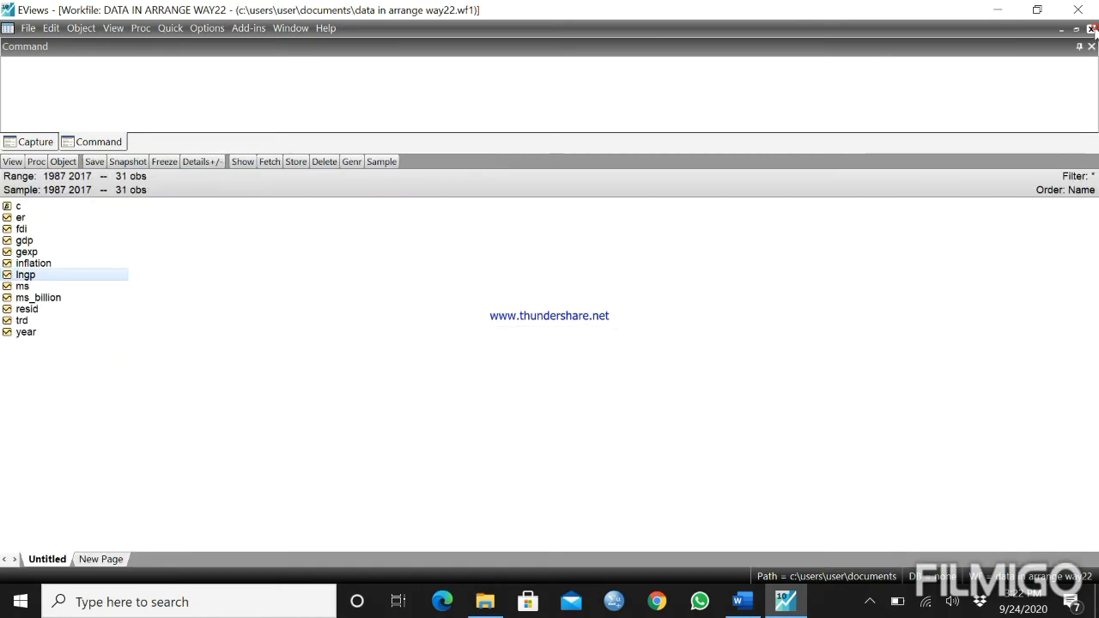
pyautogui.rightClick(90, 282)
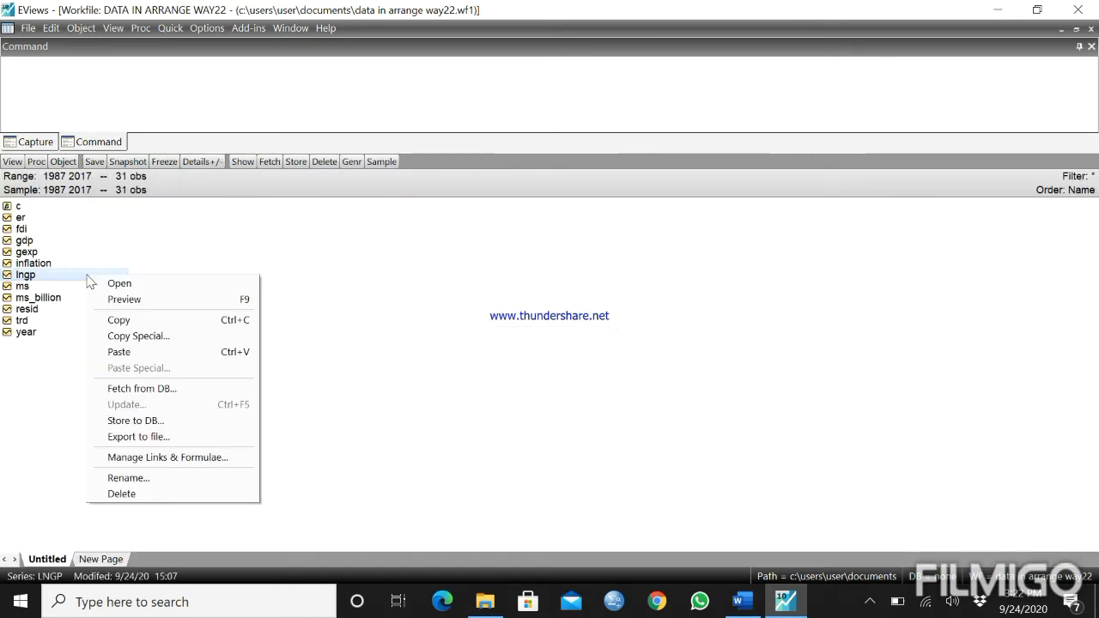
pyautogui.click(124, 496)
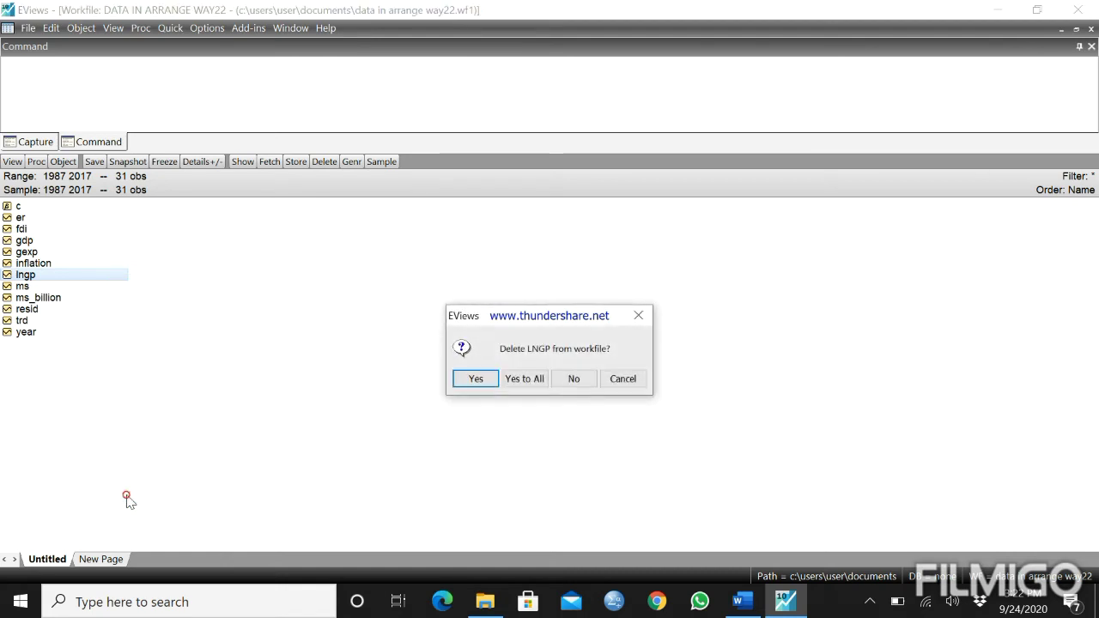
pyautogui.click(476, 379)
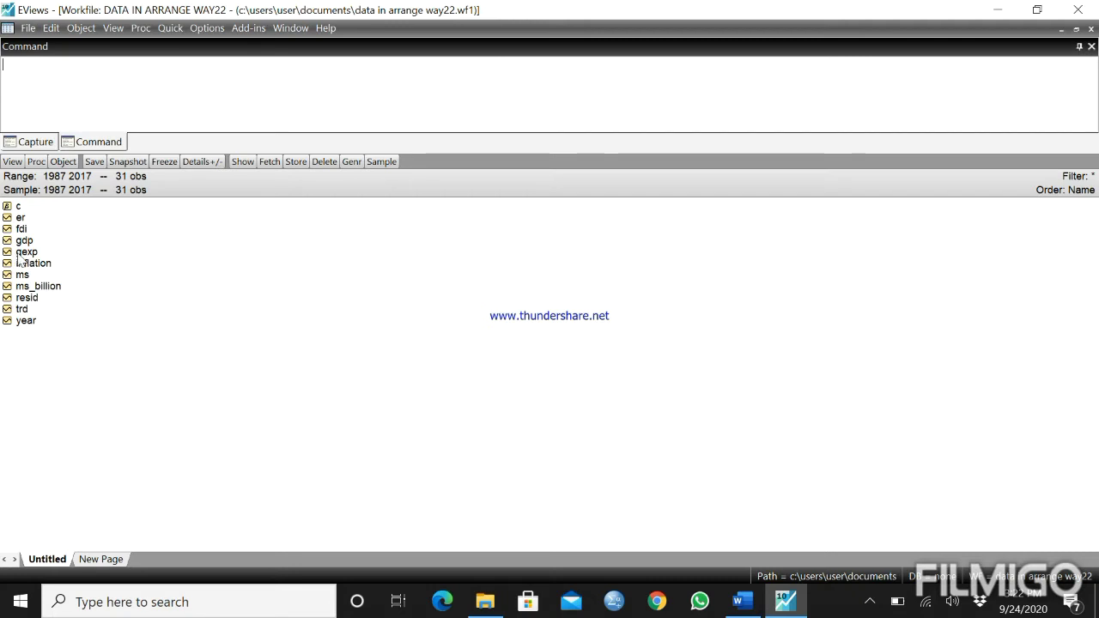
# Step: Generate a new series with the equation lngp=log(gdp), and open lngp to check its values
pyautogui.click(353, 164)
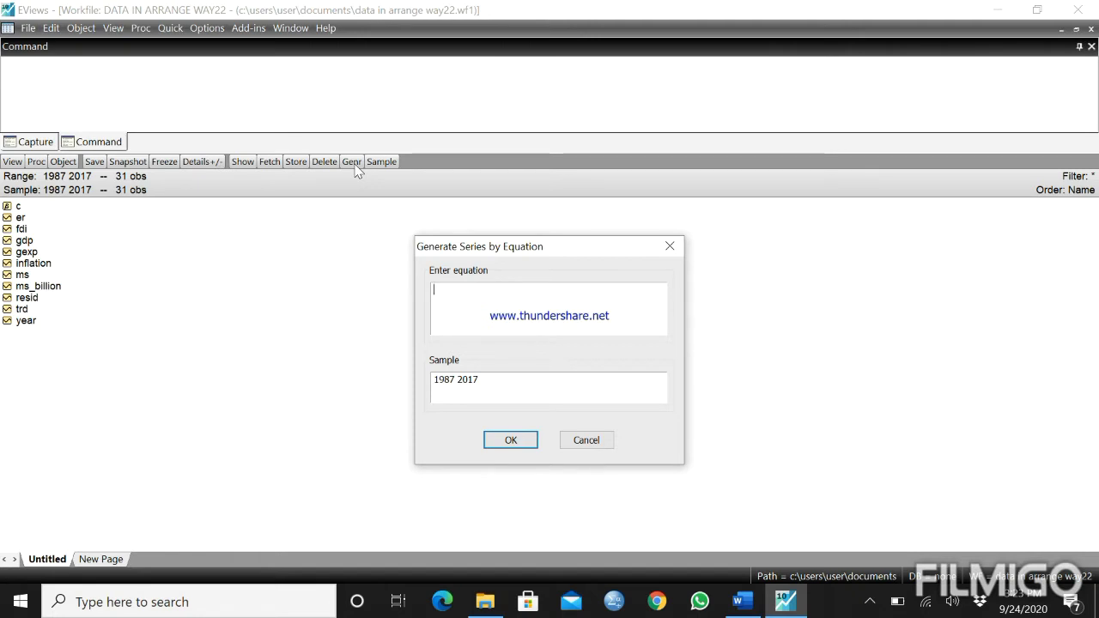
pyautogui.write('ln')
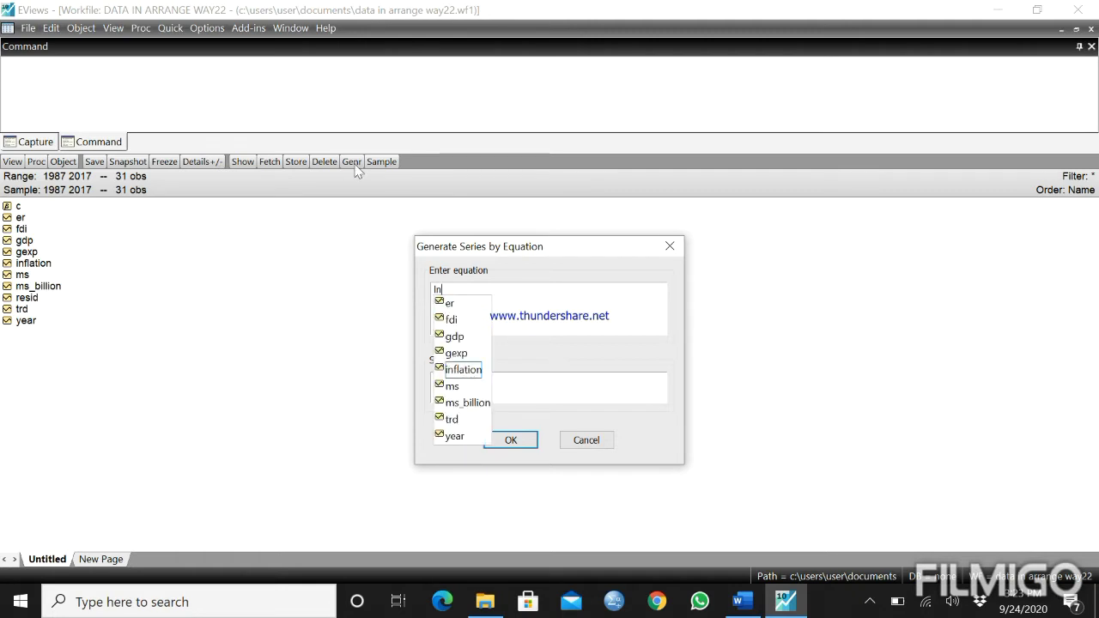
pyautogui.write('gp')
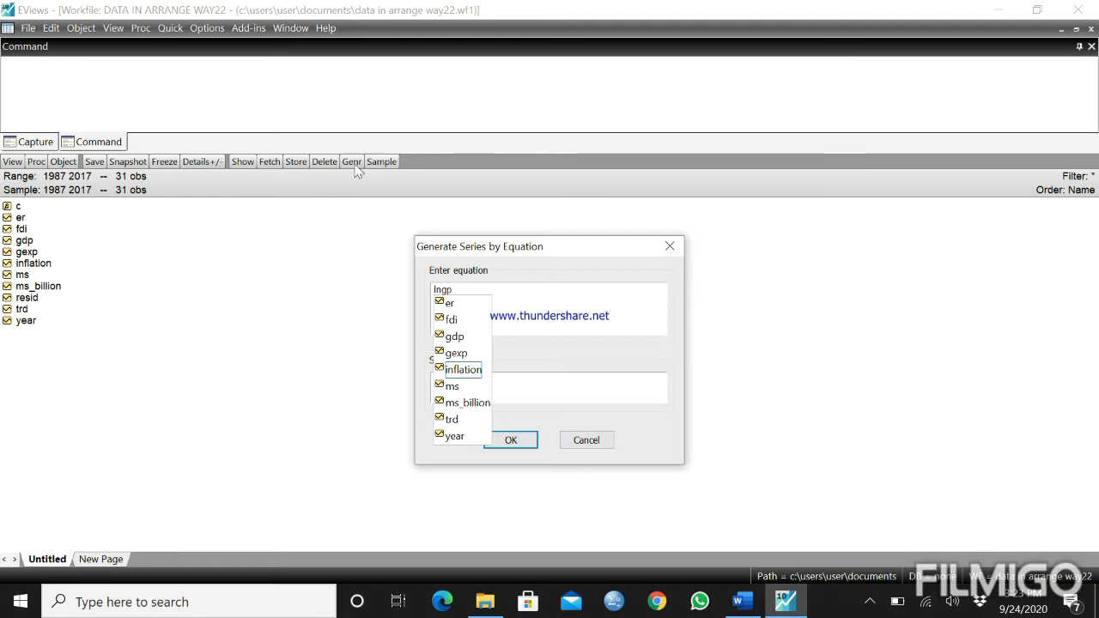
pyautogui.write('=')
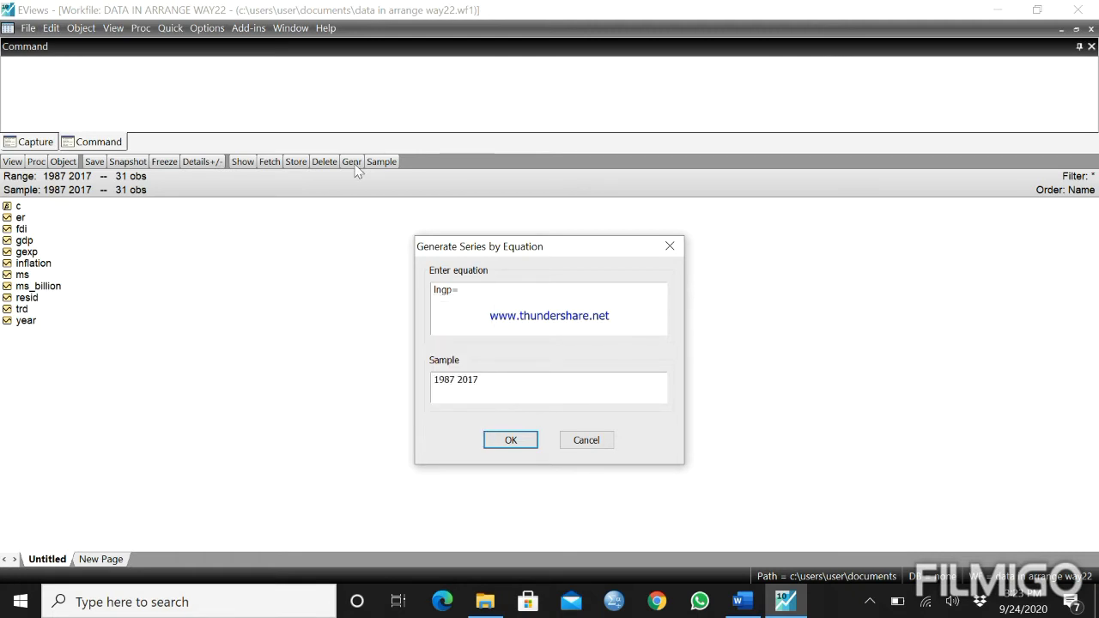
pyautogui.write('log')
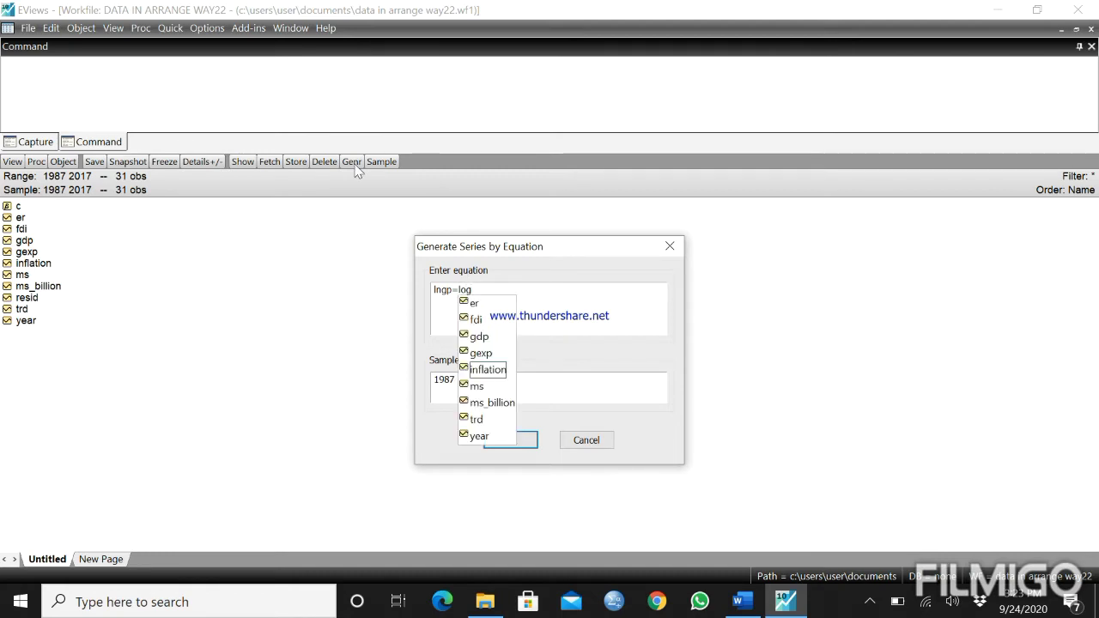
pyautogui.write('(')
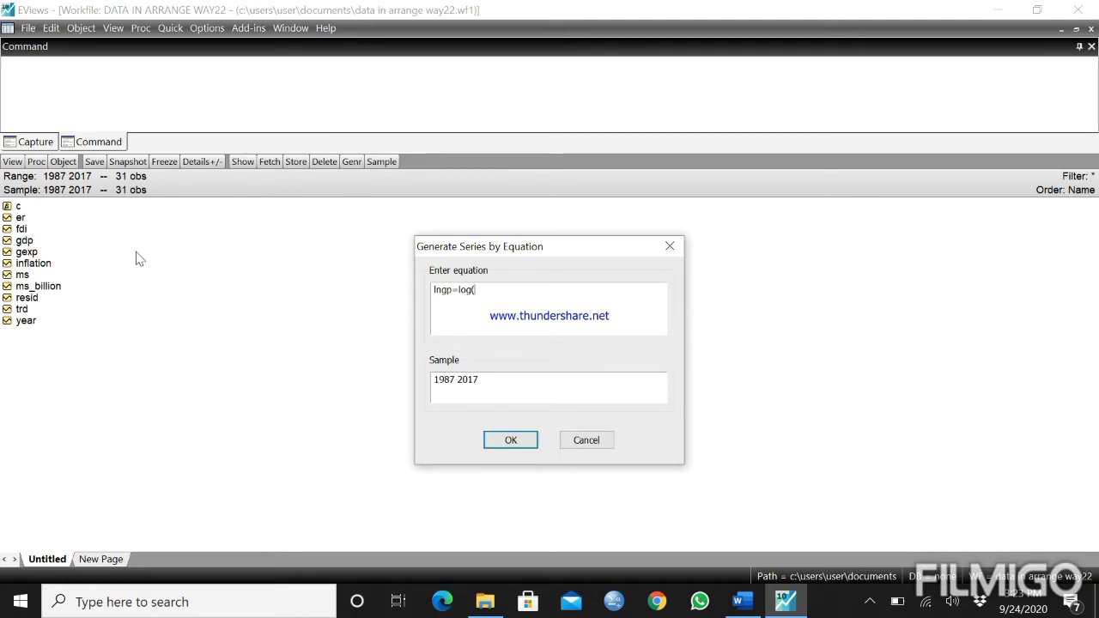
pyautogui.write('gdp')
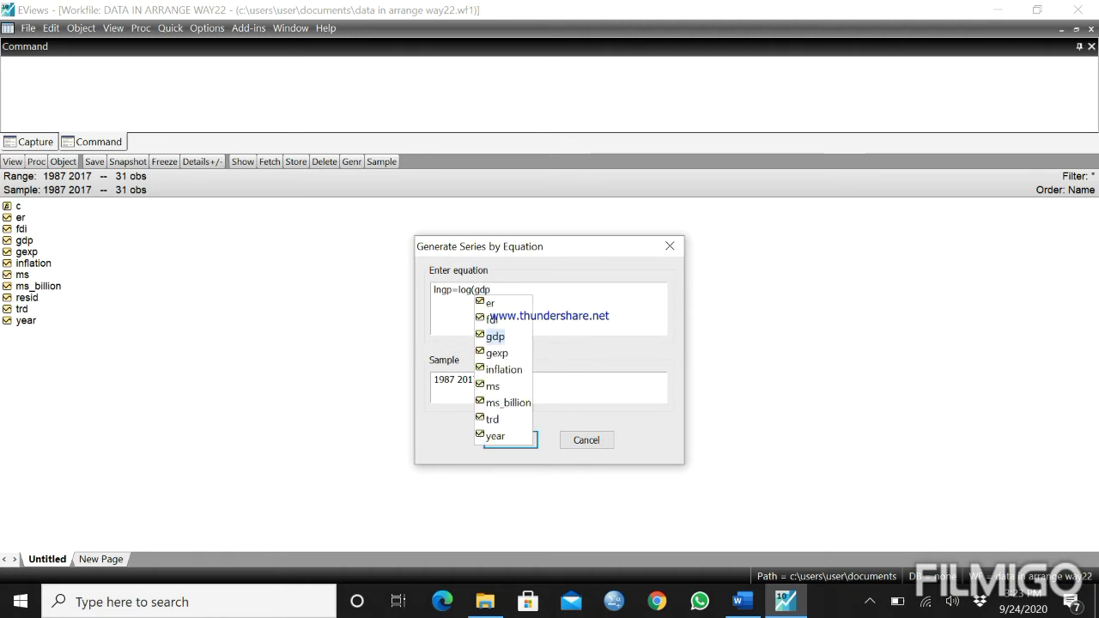
pyautogui.write(')')
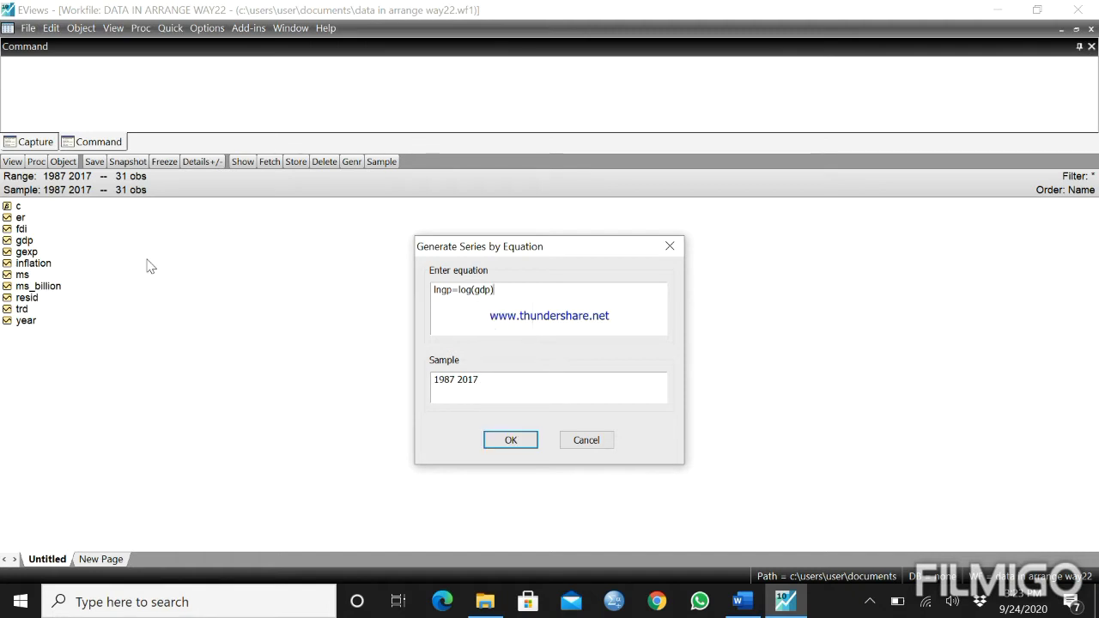
pyautogui.press('Return')
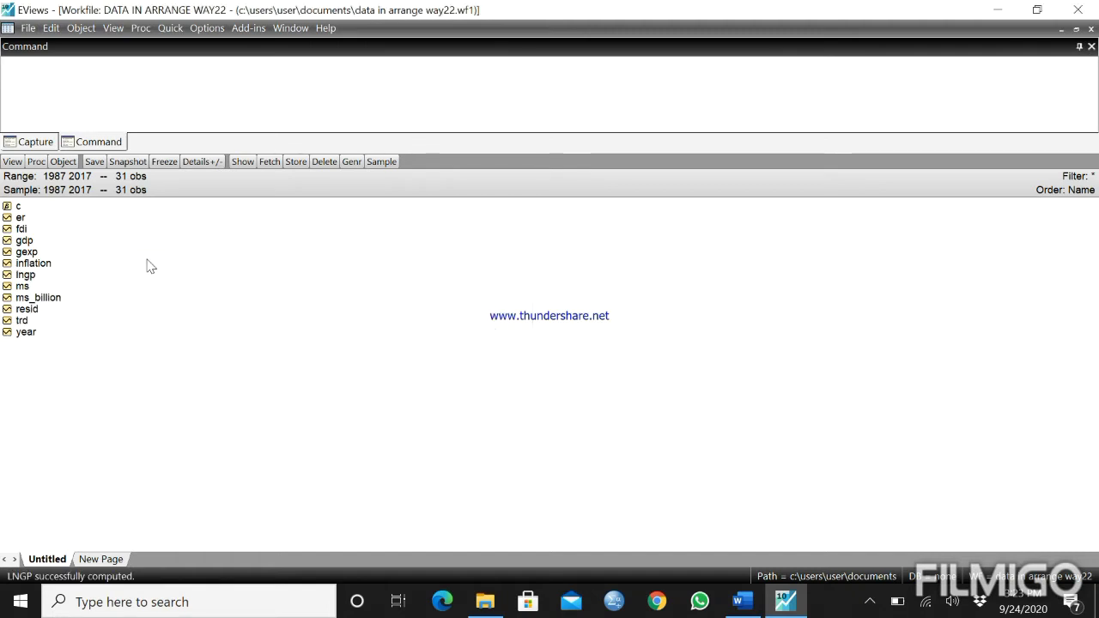
pyautogui.doubleClick(25, 275)
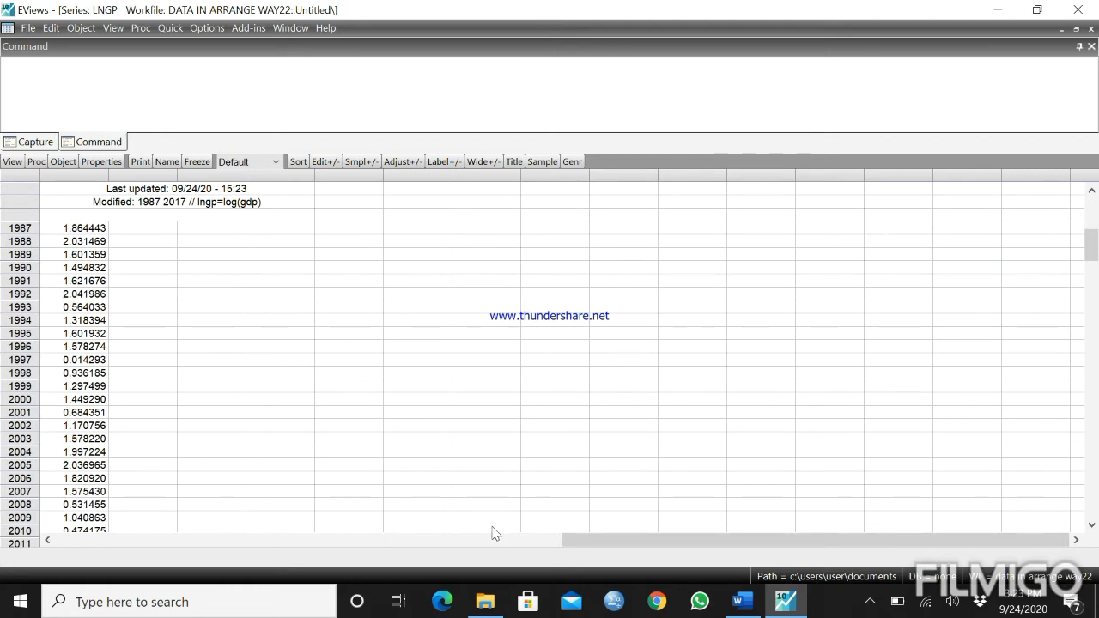
# Step: Switch to the log transformation document in Word and read the simple GDP model and its unit-based interpretation
pyautogui.moveTo(730, 606)
pyautogui.click(740, 604)
pyautogui.press('Down')
pyautogui.press('Down')
pyautogui.press('Down')
pyautogui.press('Down')
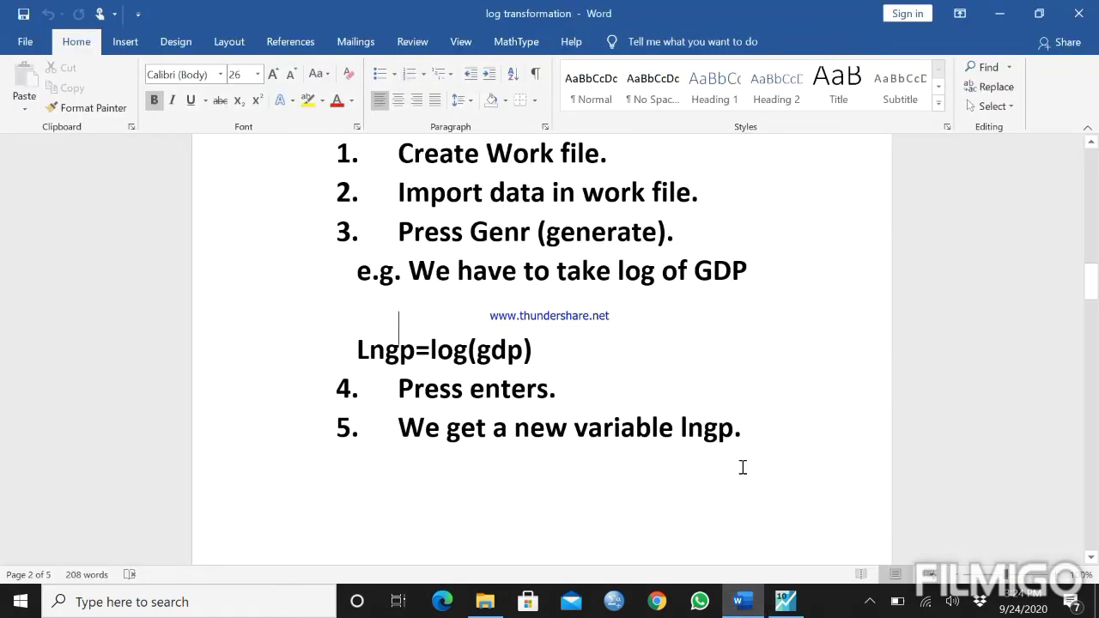
pyautogui.press('Down')
pyautogui.press('Down')
pyautogui.press('Down')
pyautogui.press('Down')
pyautogui.press('Down')
pyautogui.press('Down')
pyautogui.press('Down')
pyautogui.press('Down')
pyautogui.press('Down')
pyautogui.press('Down')
pyautogui.press('Down')
pyautogui.press('Down')
pyautogui.press('Down')
pyautogui.press('Down')
pyautogui.press('Down')
pyautogui.press('Down')
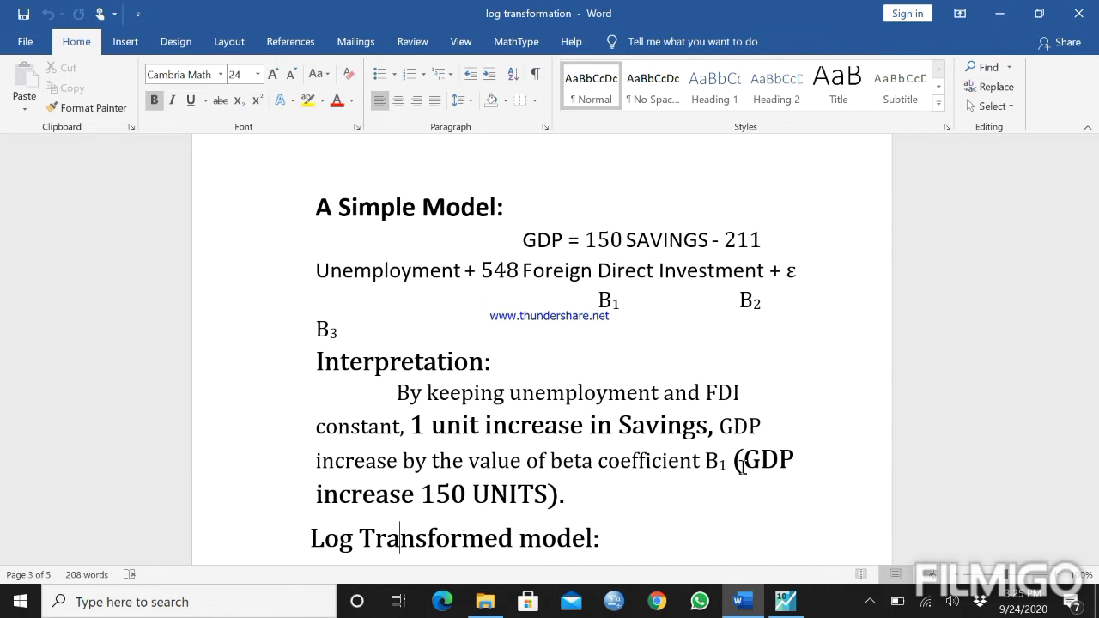
# Step: Read the log transformed model and its percentage interpretation through to the document's closing lines
pyautogui.scroll(-10, 743, 466)
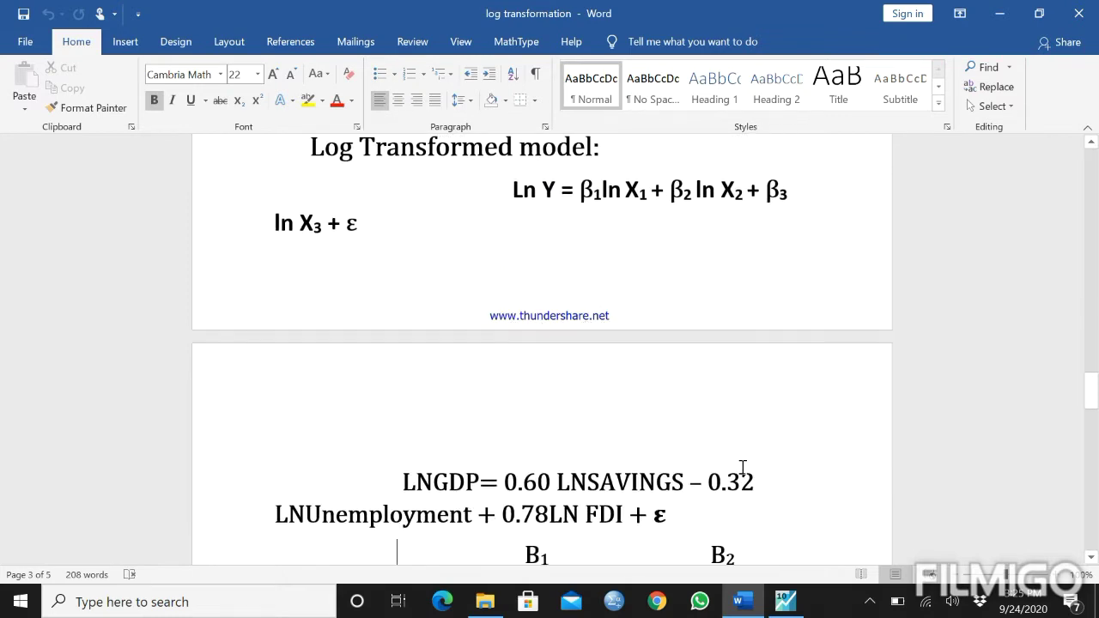
pyautogui.press('Down')
pyautogui.press('Down')
pyautogui.press('Down')
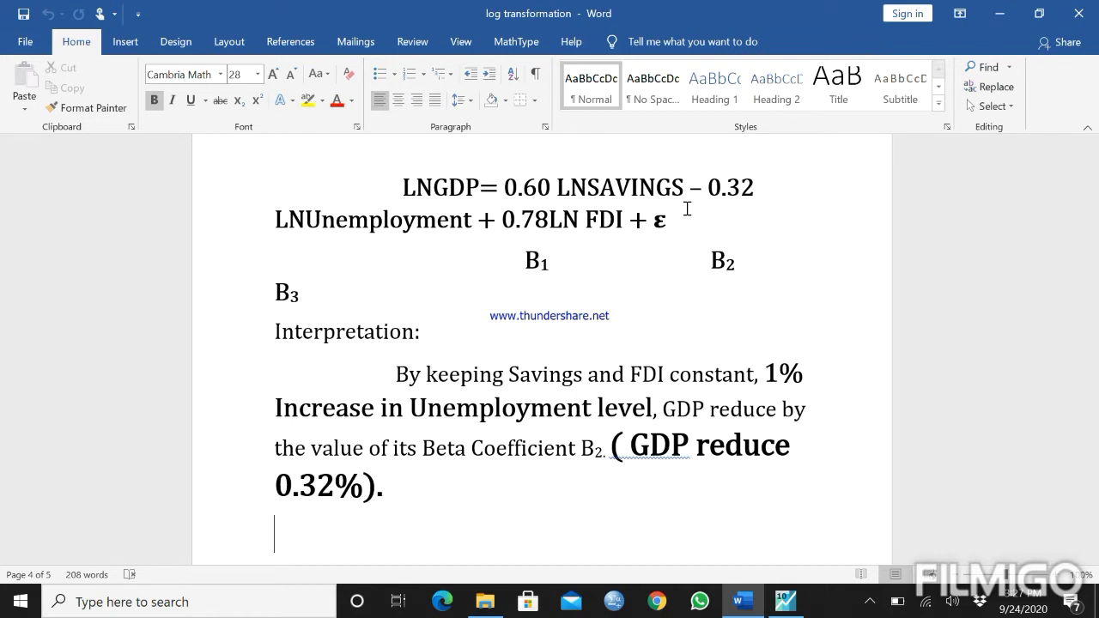
pyautogui.write('THANK YOU:')
pyautogui.press('Return')
pyautogui.write('LIKE SHARE AND SUBSCRIBE MY CHANNEL.')
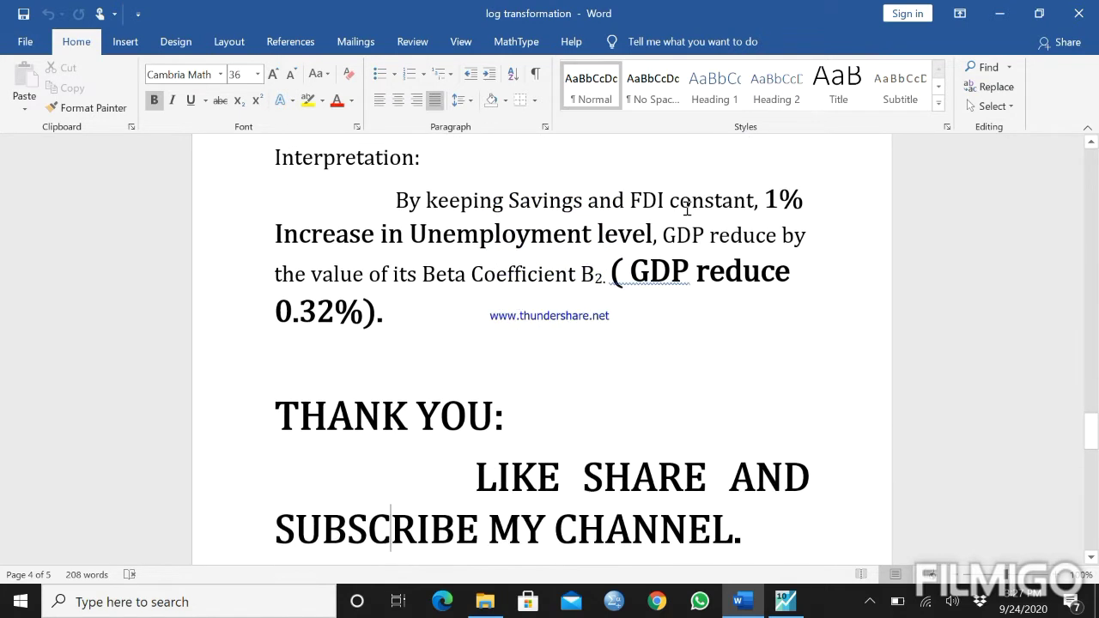
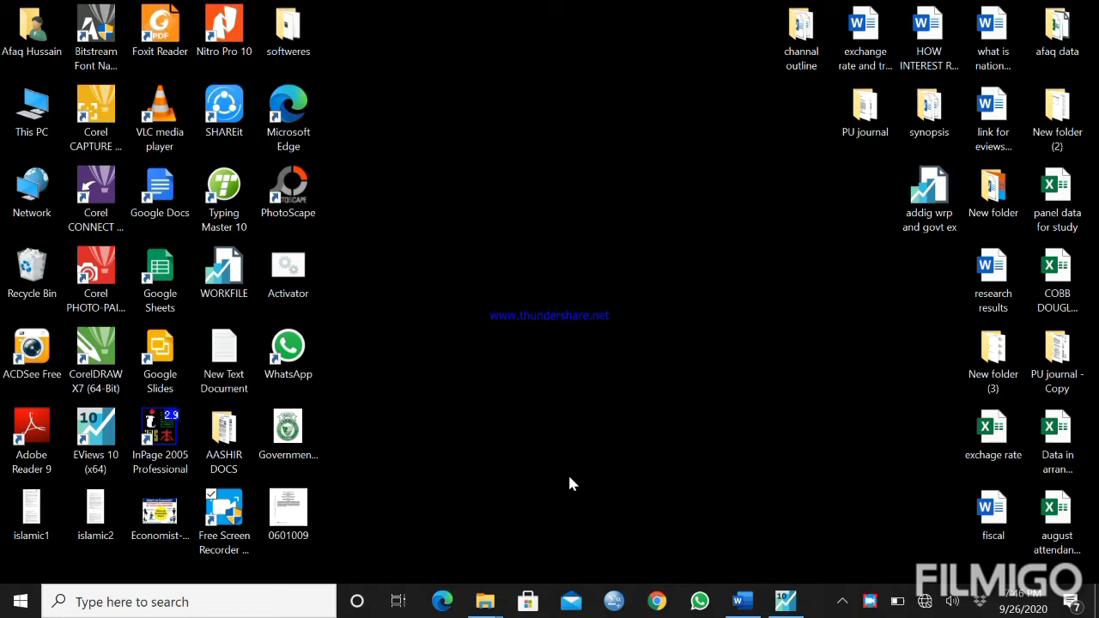
# Step: Switch to the unit root testing document in Word and read the definition of stationarity at its beginning
pyautogui.click(743, 604)
pyautogui.press('Up')
pyautogui.press('Up')
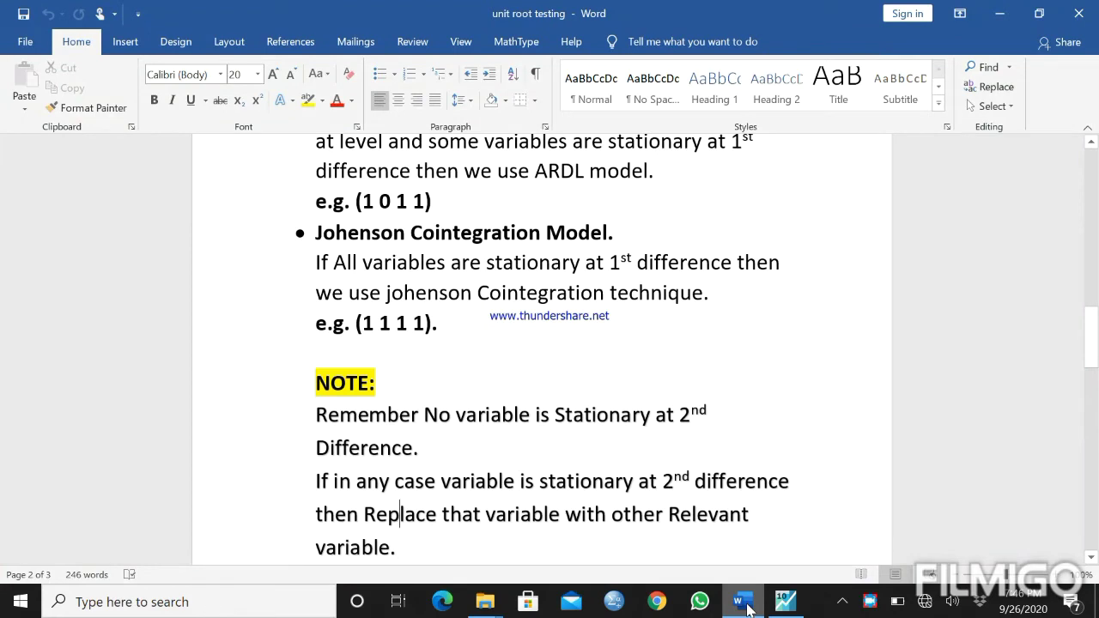
pyautogui.press('pageup')
pyautogui.press('pageup')
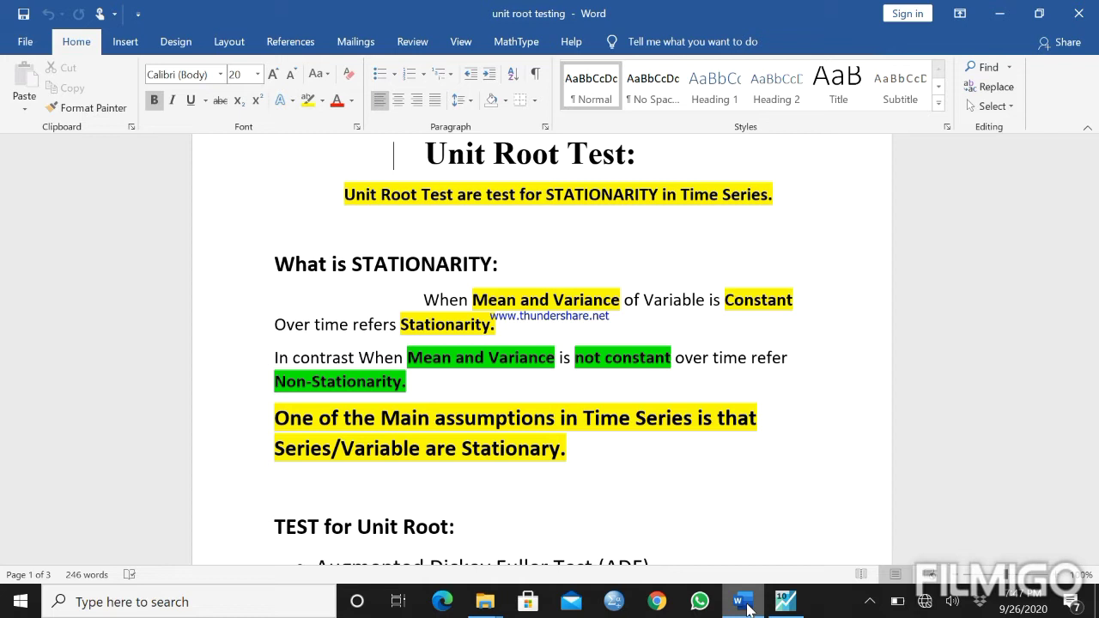
# Step: Read the list of unit root tests and the remark on which test to report in a thesis
pyautogui.press('Down')
pyautogui.press('Down')
pyautogui.press('Down')
pyautogui.press('Down')
pyautogui.press('Down')
pyautogui.press('Down')
pyautogui.press('Down')
pyautogui.press('Down')
pyautogui.press('Down')
pyautogui.press('Down')
pyautogui.press('Down')
pyautogui.press('Down')
pyautogui.press('Down')
pyautogui.press('Down')
pyautogui.press('Down')
pyautogui.press('Down')
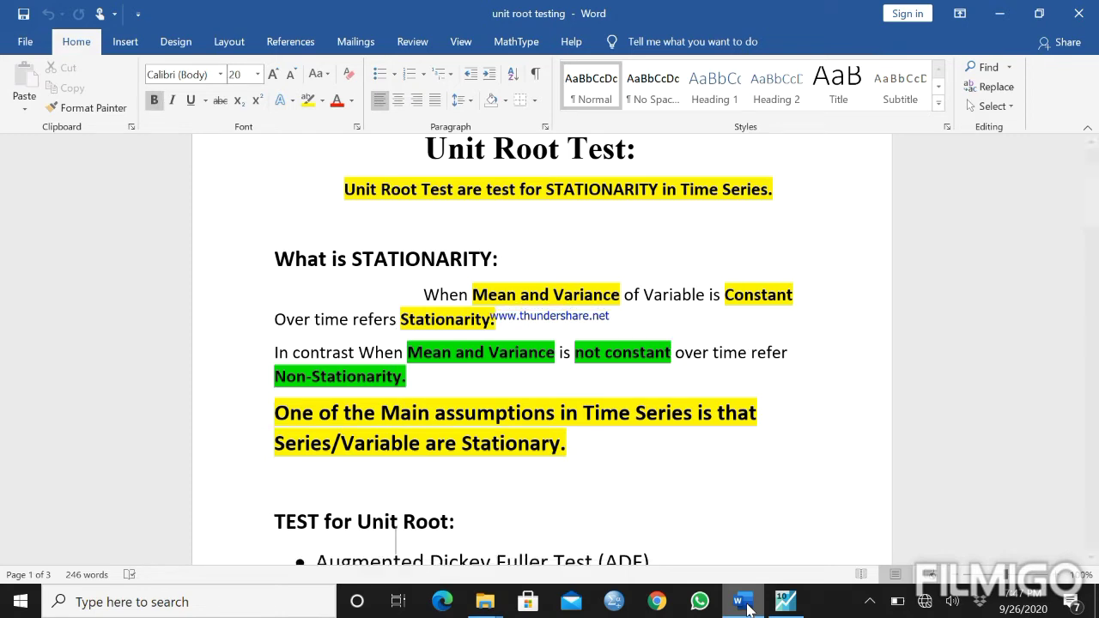
pyautogui.press('Down')
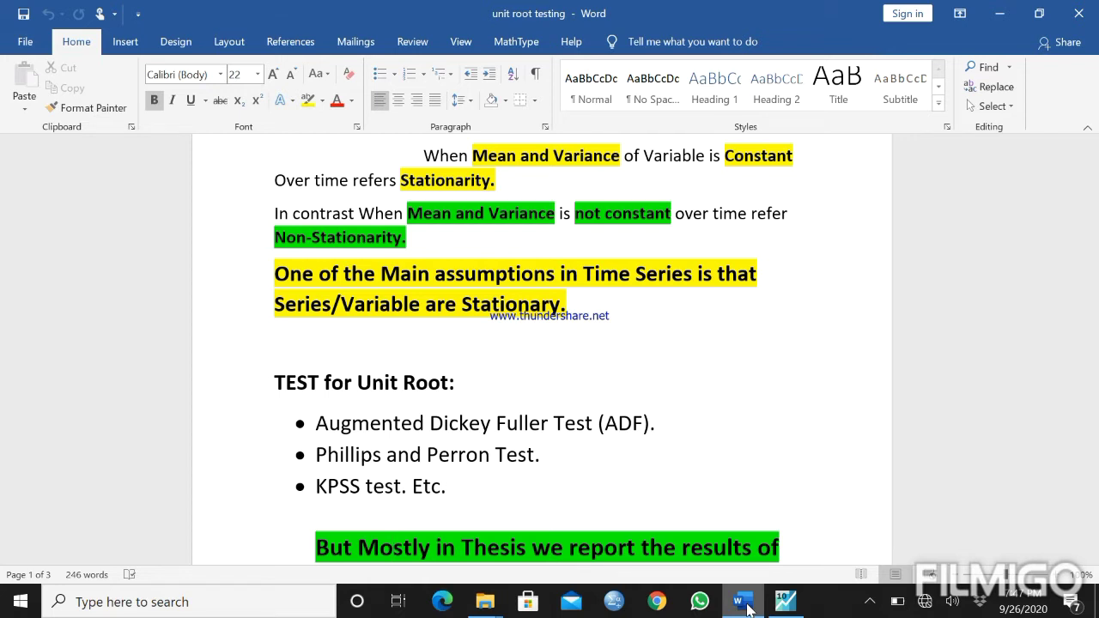
pyautogui.press('Down')
pyautogui.press('Down')
pyautogui.press('Down')
pyautogui.press('Down')
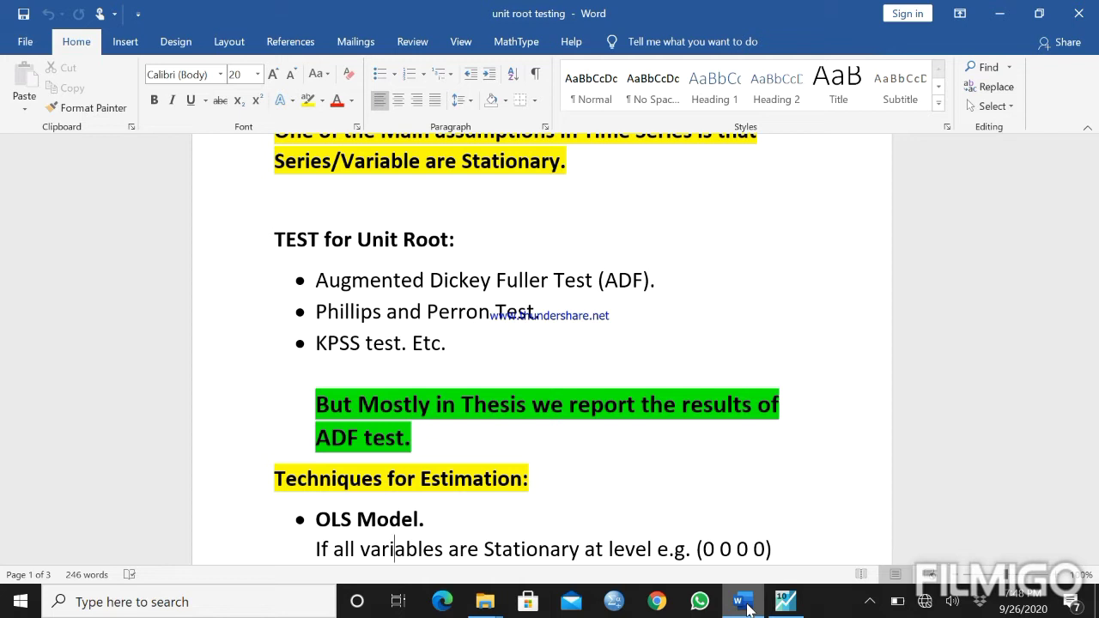
# Step: Read when to use the OLS, ARDL and Johansen cointegration models, and the note on 2nd-difference variables
pyautogui.press('Down')
pyautogui.press('Down')
pyautogui.press('Down')
pyautogui.press('Down')
pyautogui.press('Down')
pyautogui.press('Down')
pyautogui.press('Down')
pyautogui.press('Down')
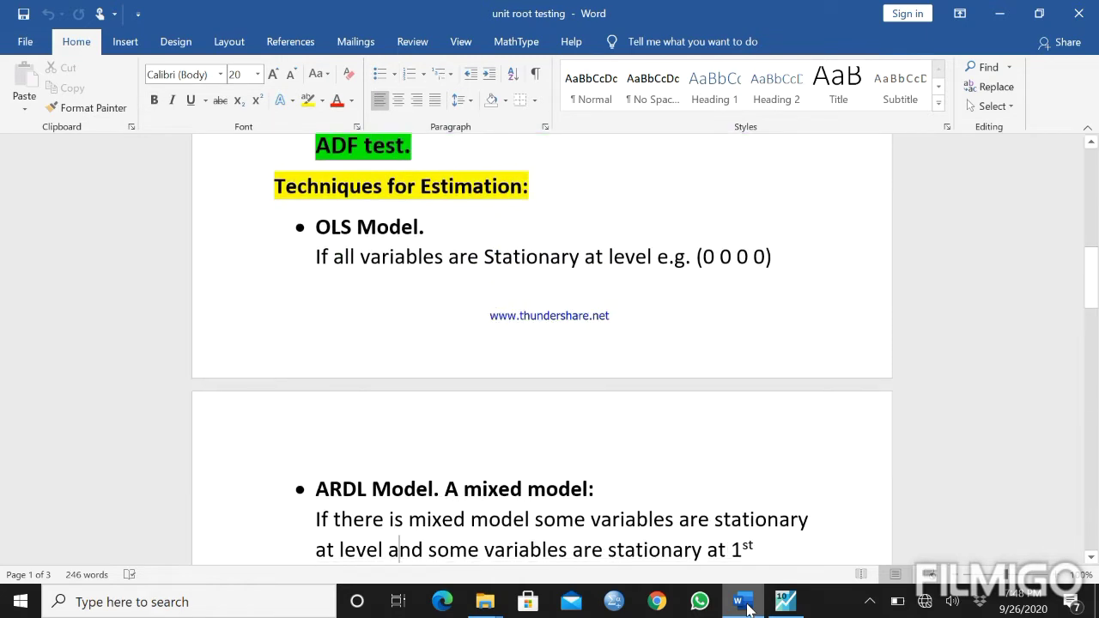
pyautogui.press('Down')
pyautogui.press('Down')
pyautogui.press('Down')
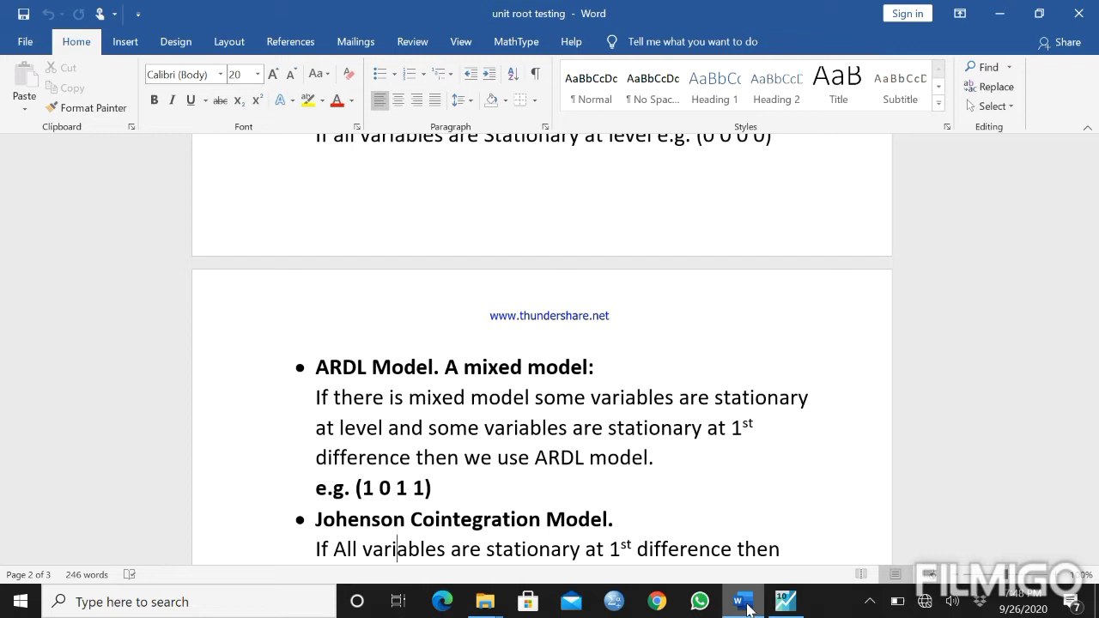
pyautogui.press('Down')
pyautogui.press('Down')
pyautogui.press('Down')
pyautogui.press('Down')
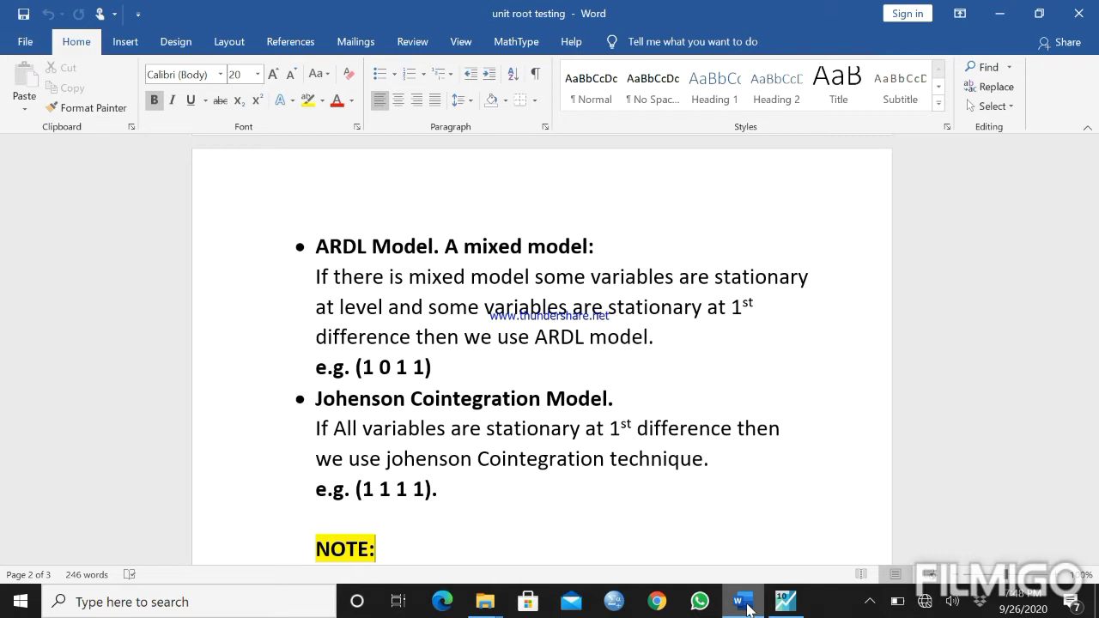
pyautogui.write('Remember No variable is Stationary at 2nd Difference. If in any case variable is stationary at 2nd difference then Replace that variable with other Relevant variable.')
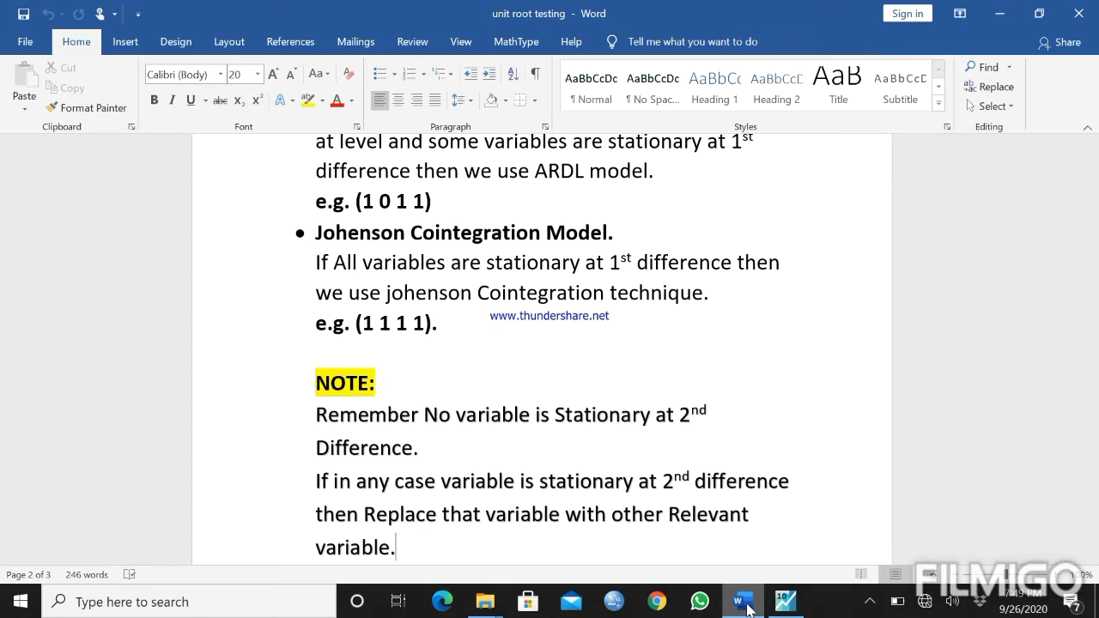
# Step: Read the Practical section's null and alternate hypotheses for the unit root test
pyautogui.press('Down')
pyautogui.press('Down')
pyautogui.press('Down')
pyautogui.press('Down')
pyautogui.press('Down')
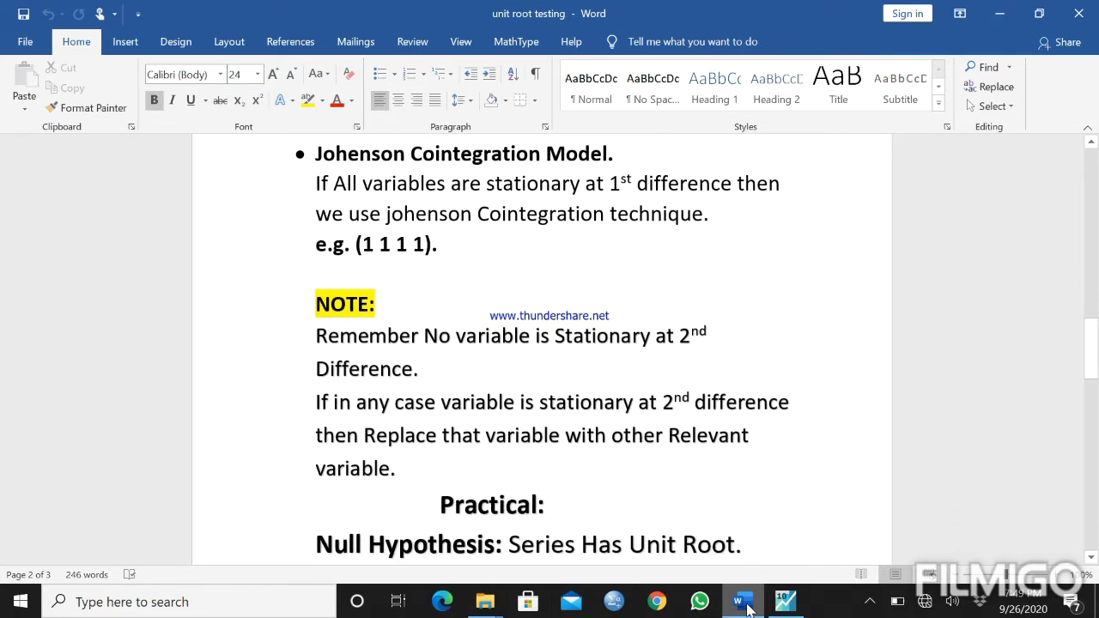
pyautogui.press('Down')
pyautogui.press('Down')
pyautogui.press('Down')
pyautogui.press('Down')
pyautogui.press('Down')
pyautogui.press('Down')
pyautogui.press('Down')
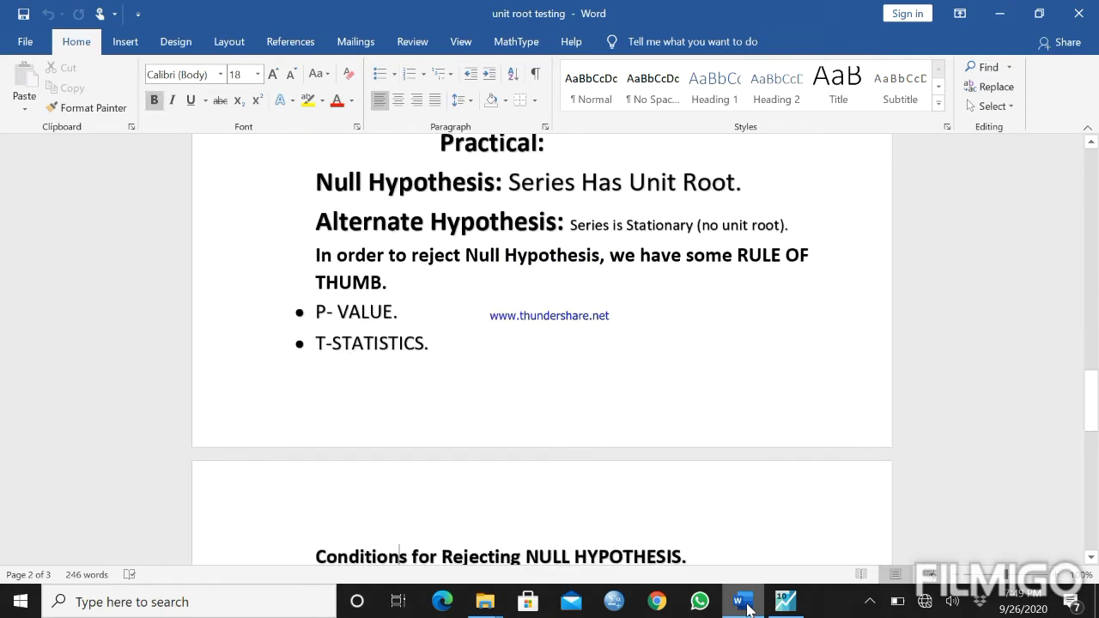
pyautogui.press('Up')
pyautogui.press('Up')
pyautogui.press('Up')
pyautogui.press('Up')
pyautogui.press('Up')
pyautogui.press('Up')
pyautogui.press('Up')
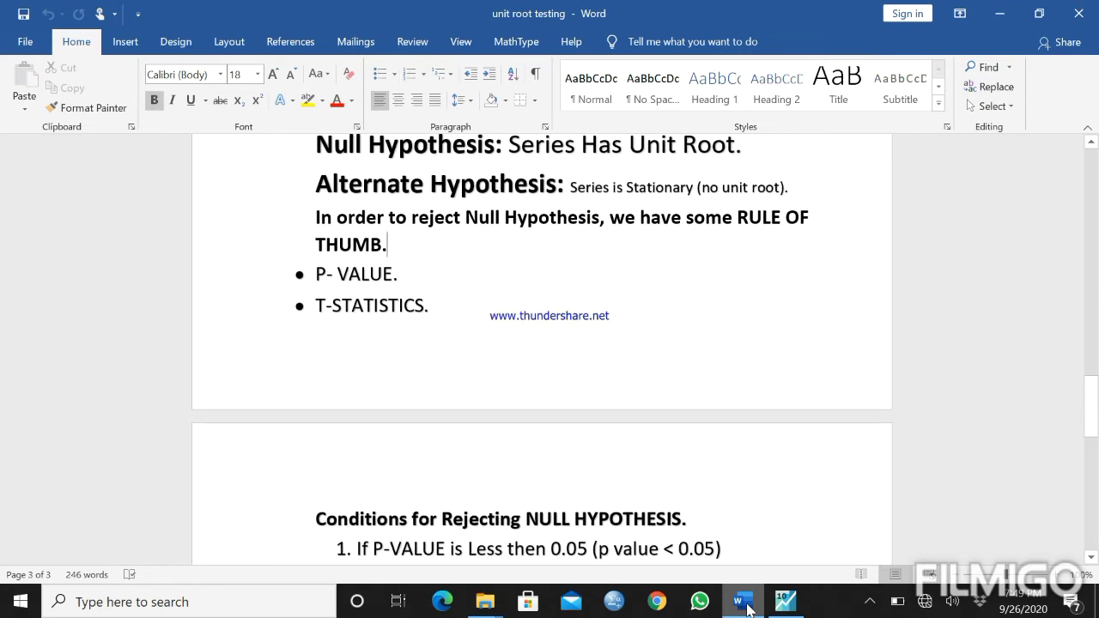
pyautogui.press('Up')
pyautogui.press('Up')
pyautogui.press('Up')
pyautogui.press('Up')
pyautogui.press('Up')
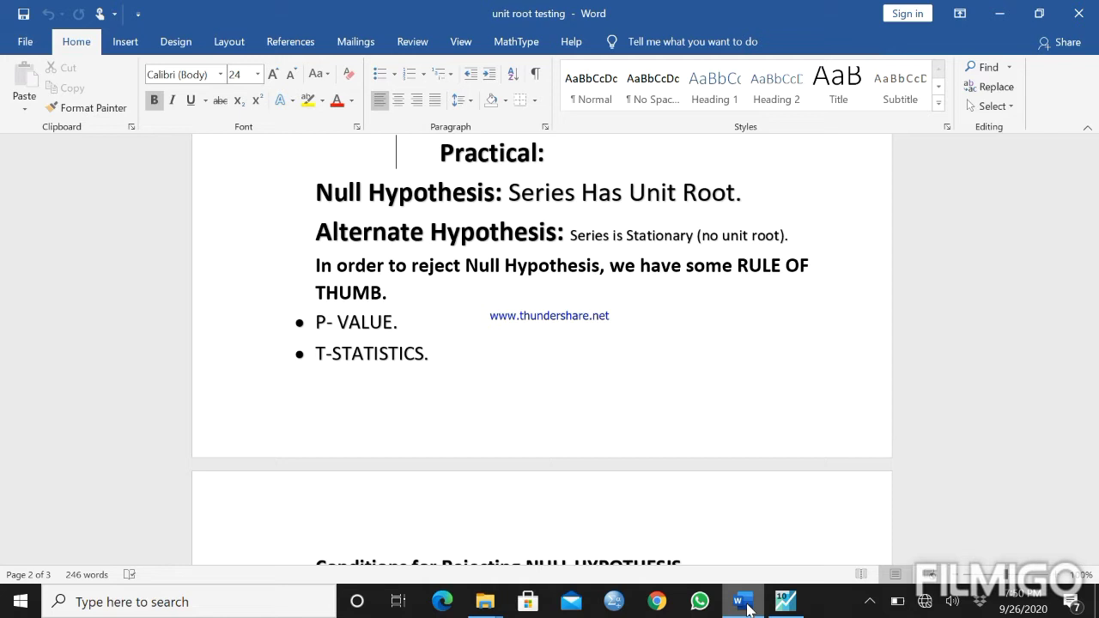
# Step: Read the p-value and t-statistics rule of thumb and the conditions for rejecting the null hypothesis
pyautogui.press('Down')
pyautogui.press('Down')
pyautogui.press('Down')
pyautogui.press('Down')
pyautogui.press('Down')
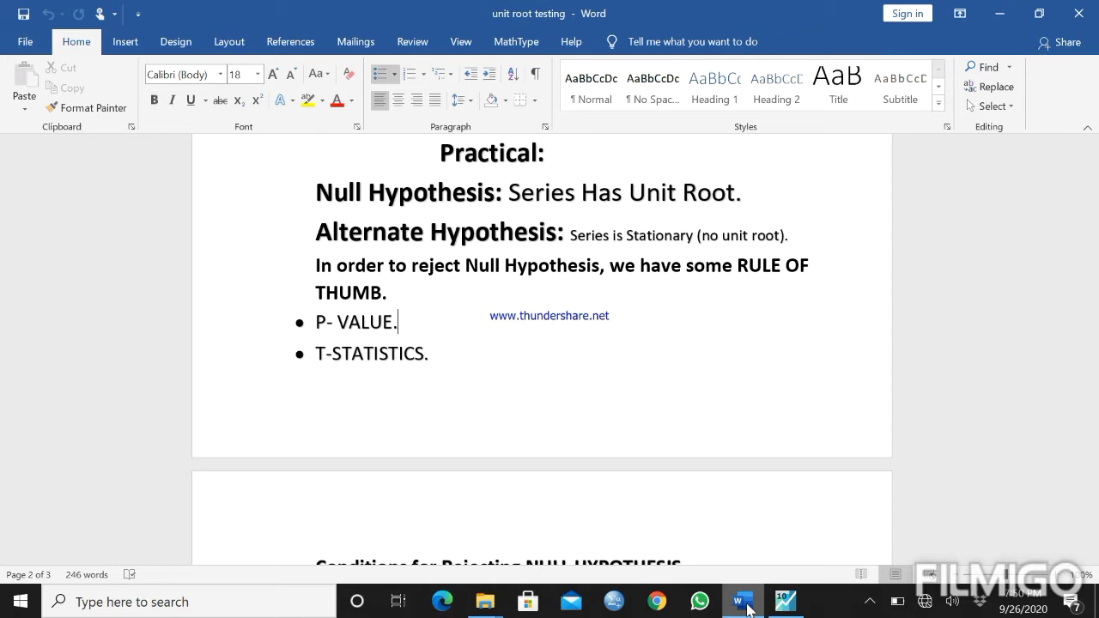
pyautogui.press('Down')
pyautogui.press('Down')
pyautogui.press('Down')
pyautogui.press('Down')
pyautogui.press('Down')
pyautogui.press('Down')
pyautogui.press('Down')
pyautogui.press('Down')
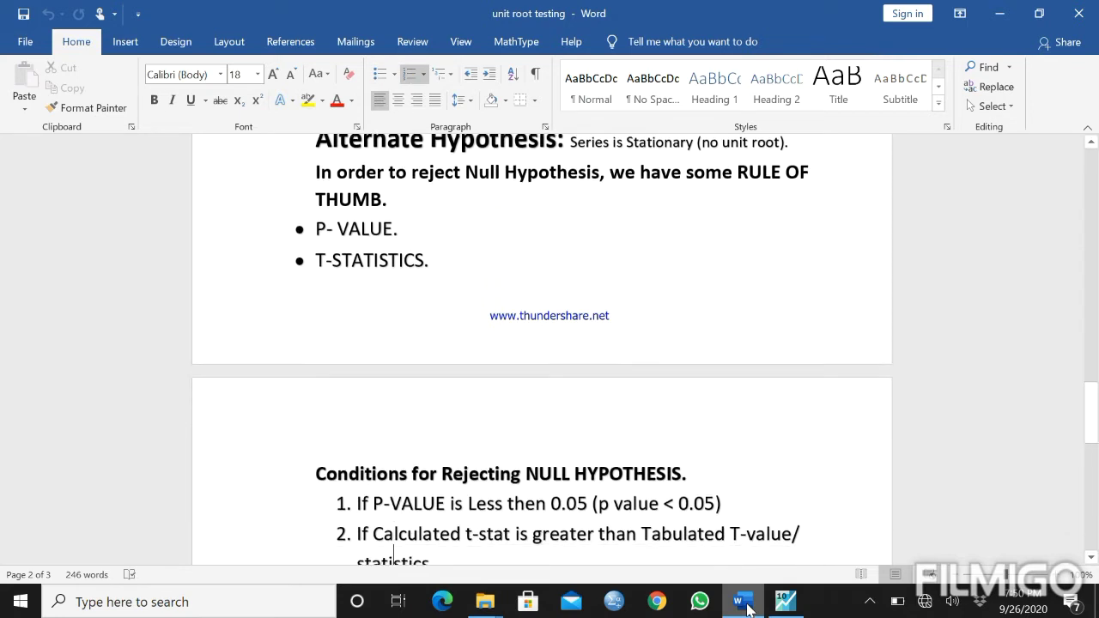
pyautogui.press('Down')
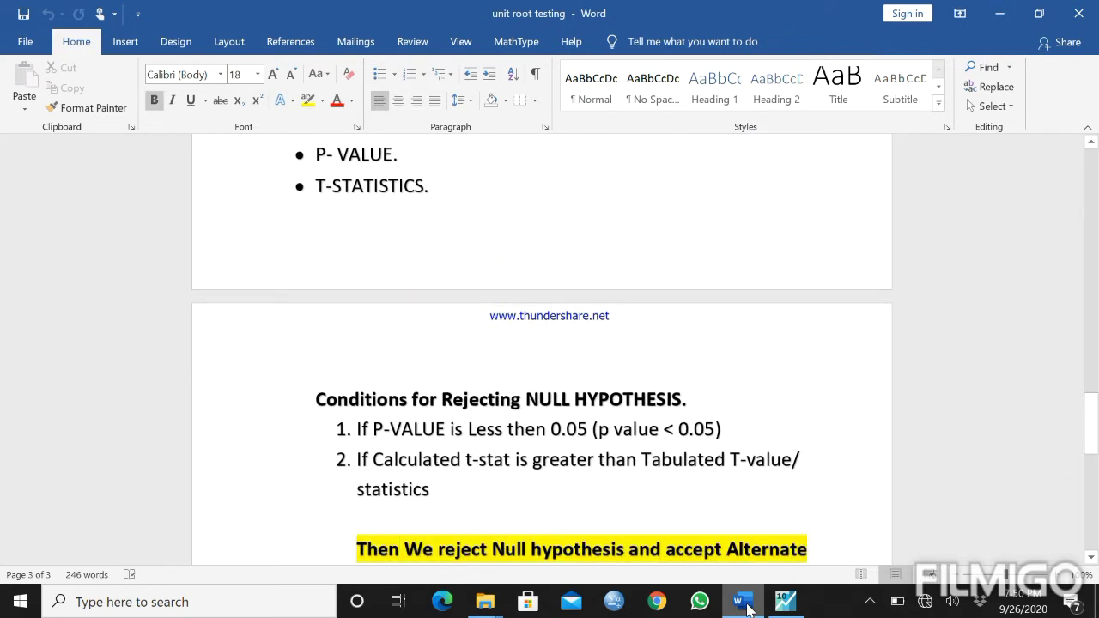
pyautogui.press('Down')
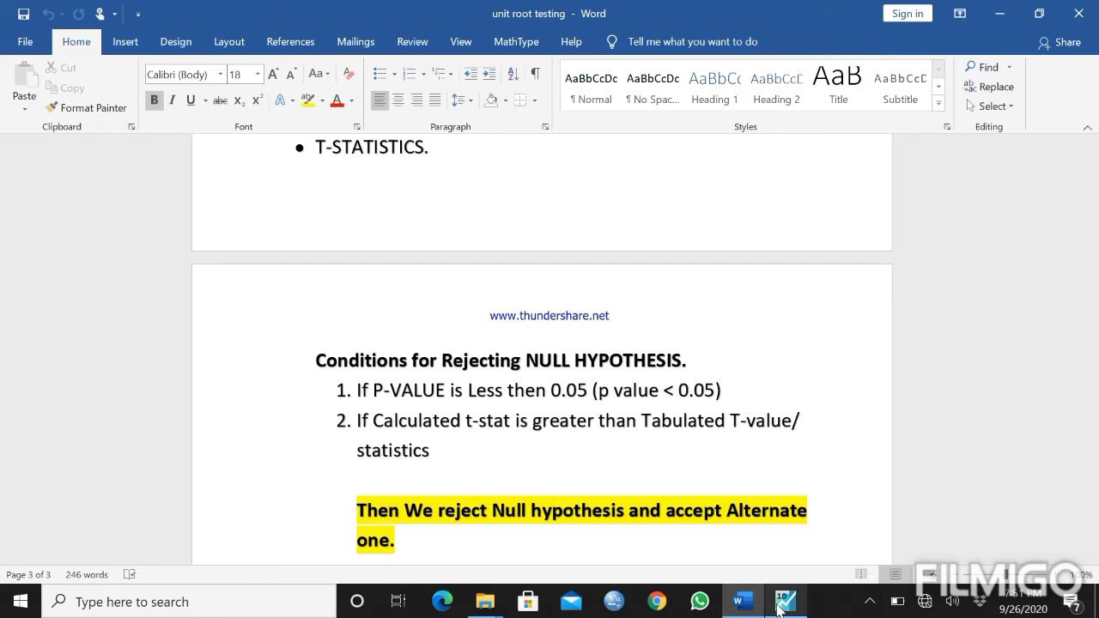
# Step: Switch to EViews, open lngp and run an Augmented Dickey-Fuller unit root test at level with trend and intercept
pyautogui.click(783, 604)
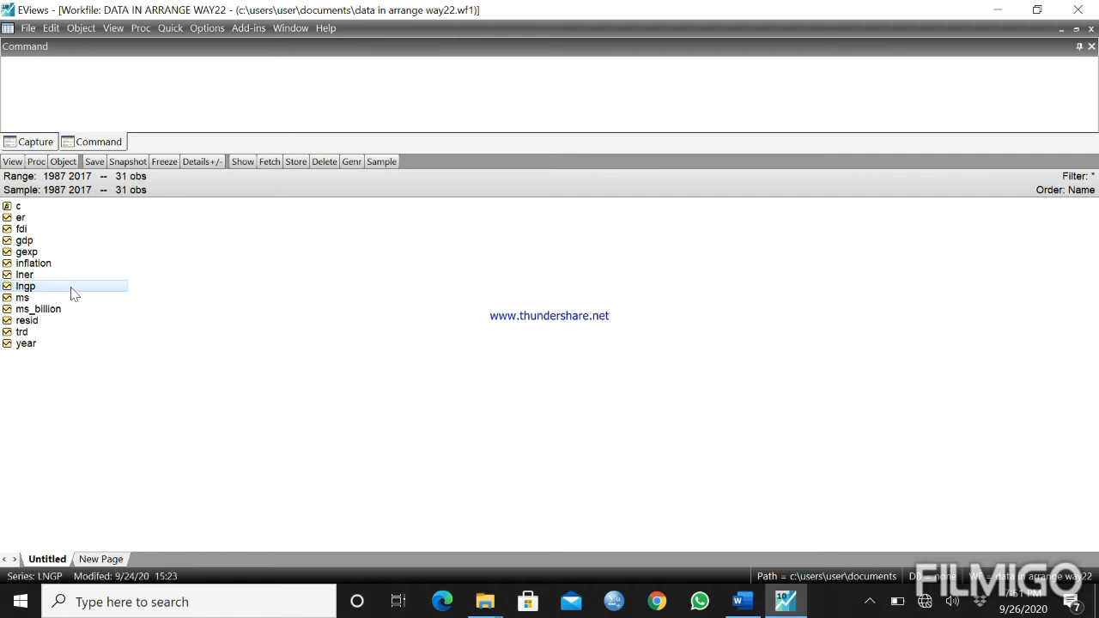
pyautogui.doubleClick(26, 286)
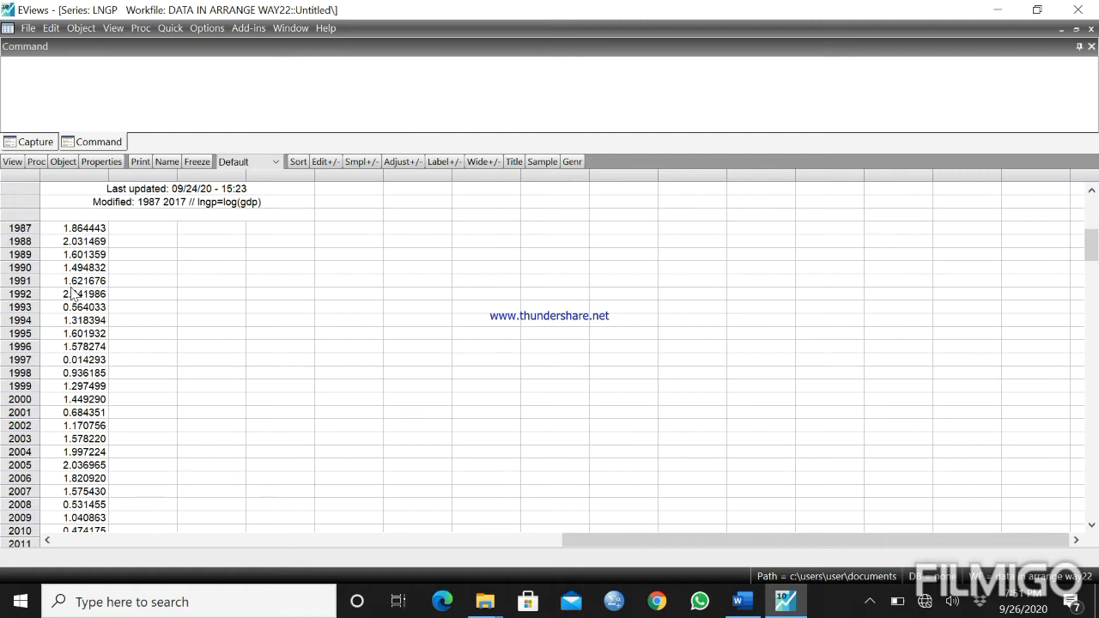
pyautogui.click(13, 162)
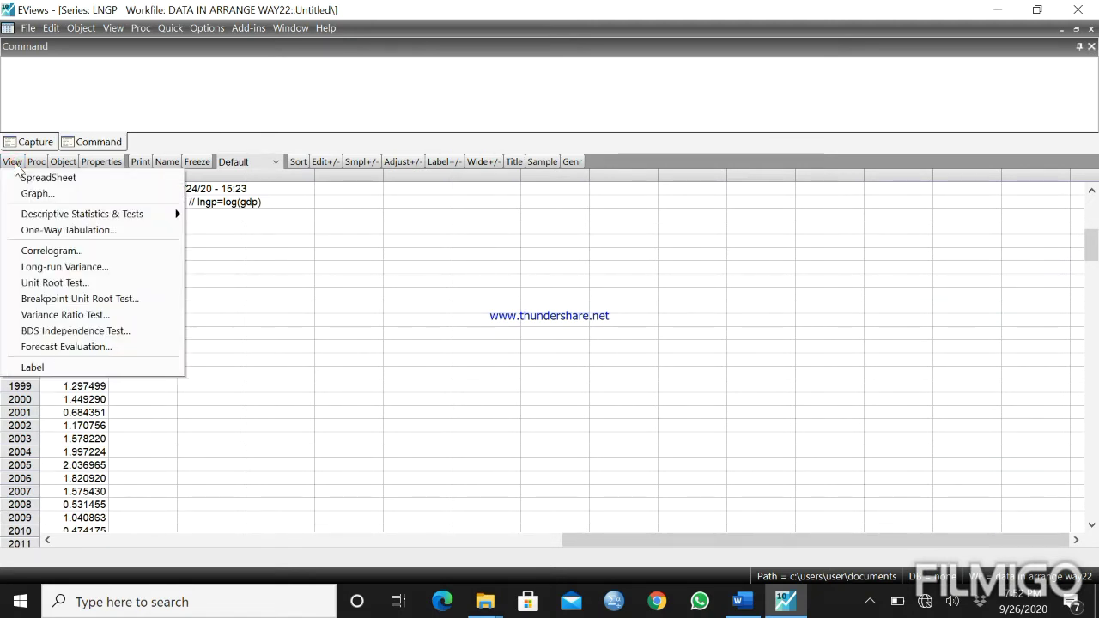
pyautogui.click(67, 282)
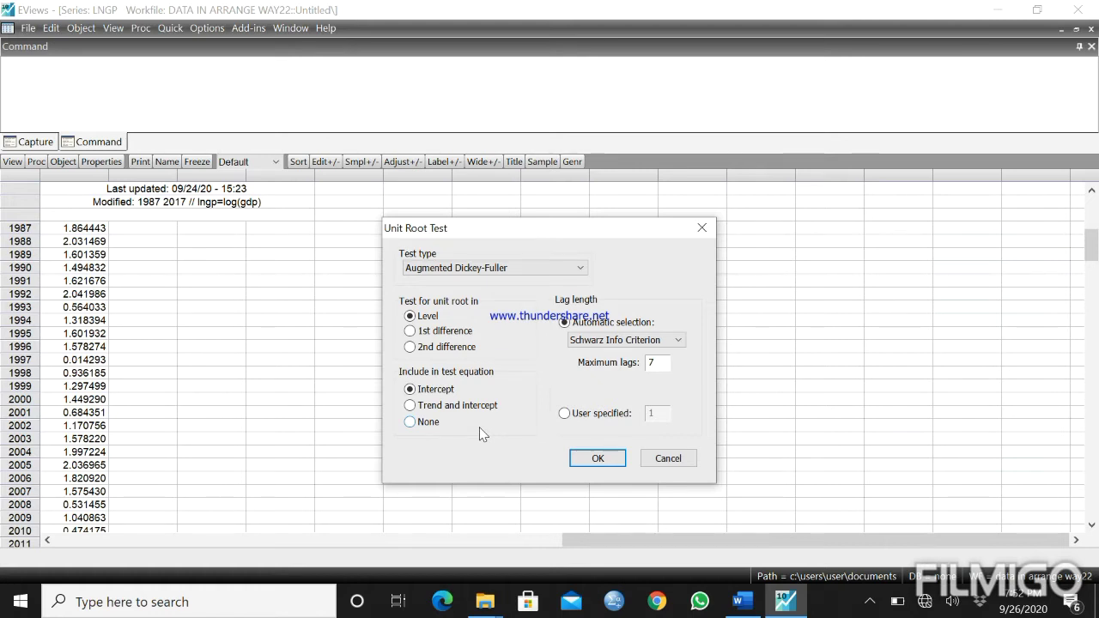
pyautogui.click(559, 266)
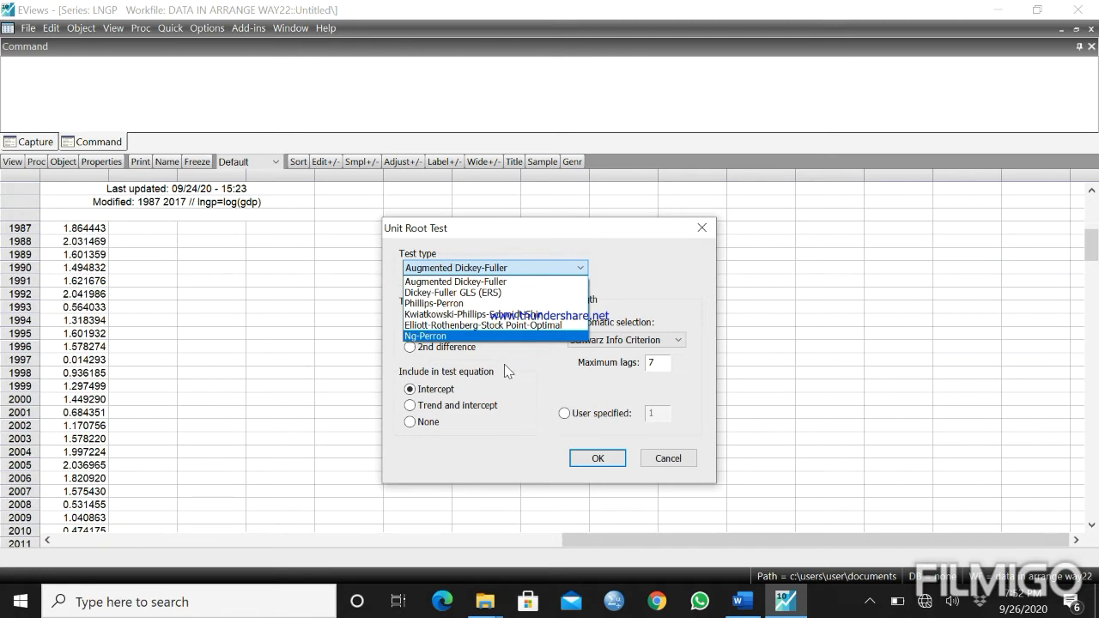
pyautogui.click(523, 284)
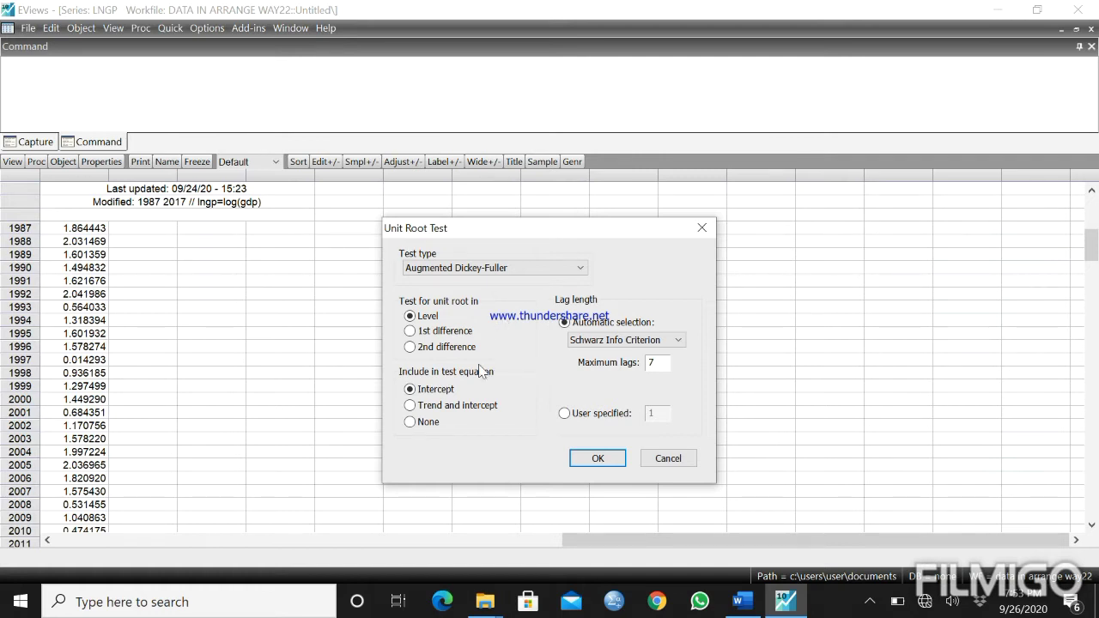
pyautogui.click(475, 406)
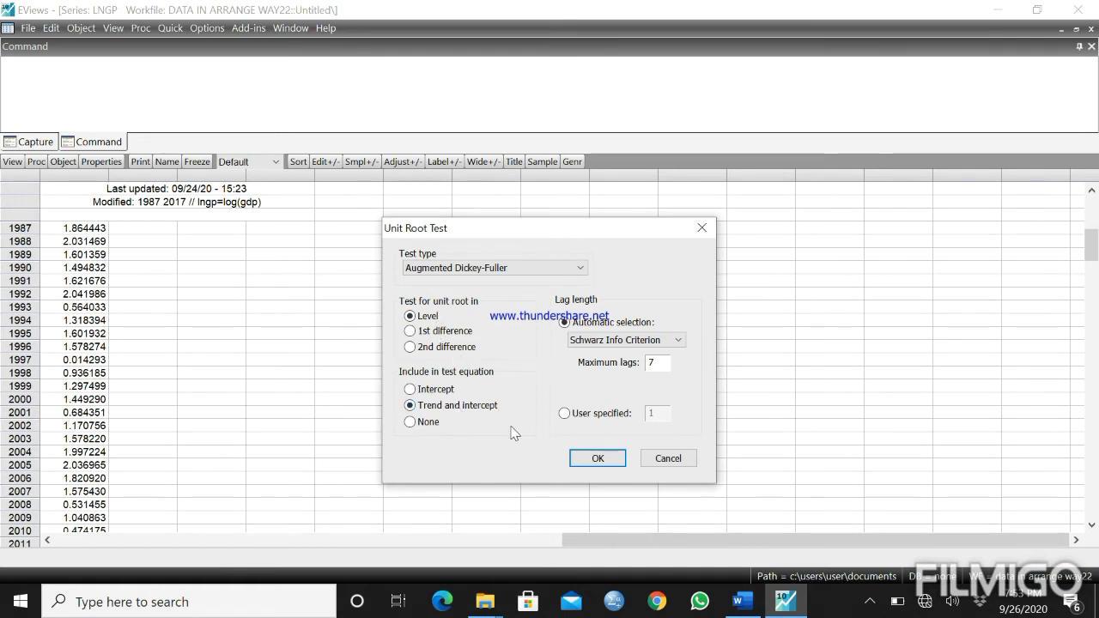
pyautogui.click(593, 459)
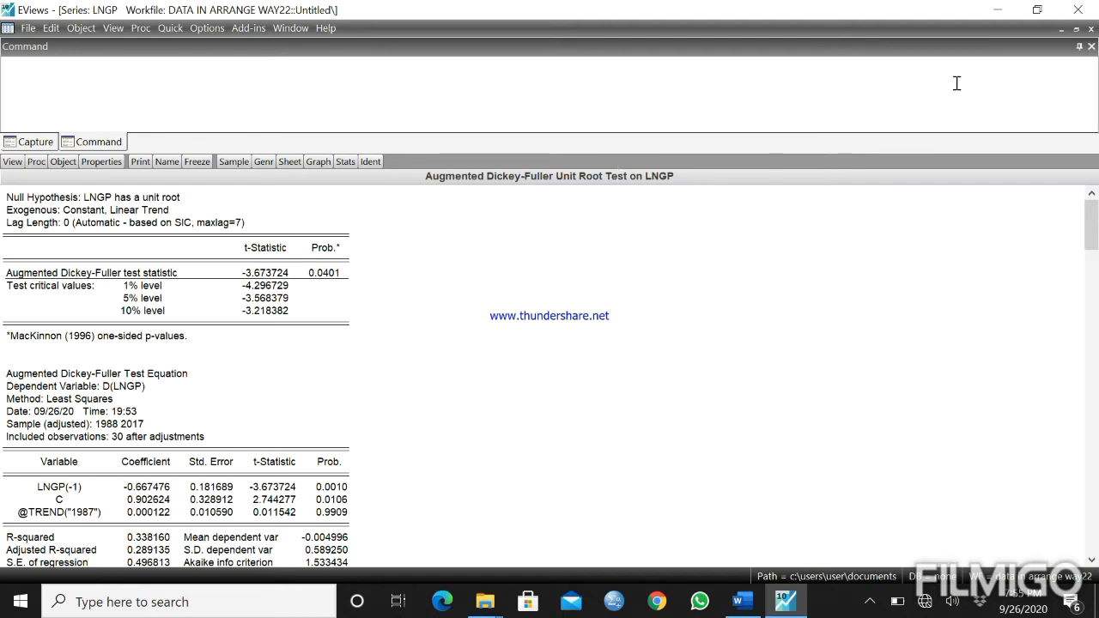
# Step: Close lngp, open lner and run an Augmented Dickey-Fuller unit root test at level with trend and intercept
pyautogui.click(1091, 29)
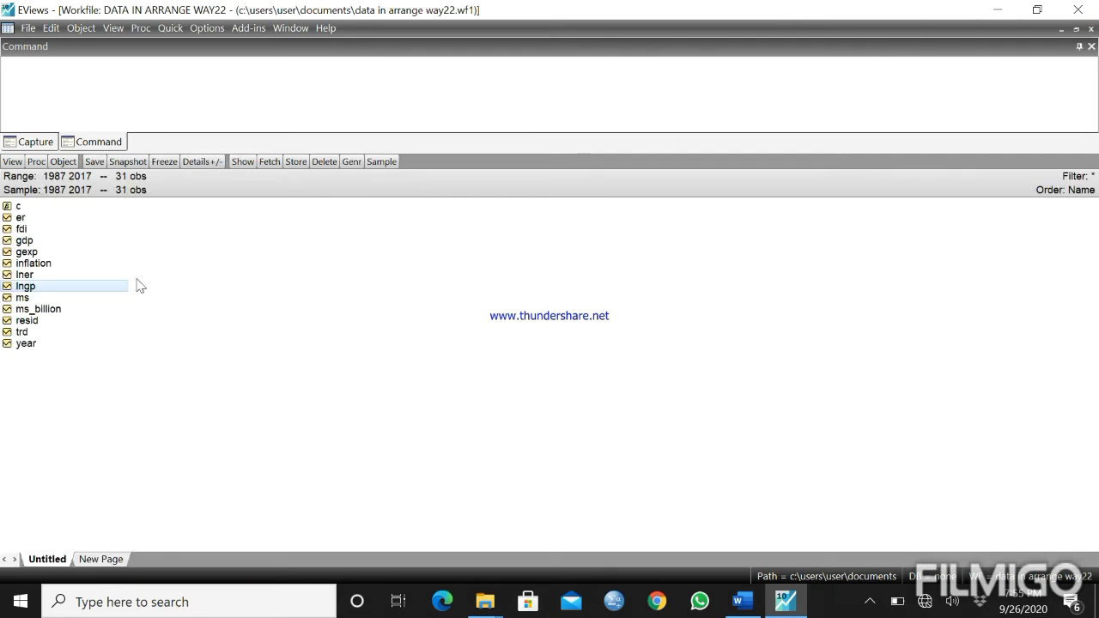
pyautogui.doubleClick(34, 275)
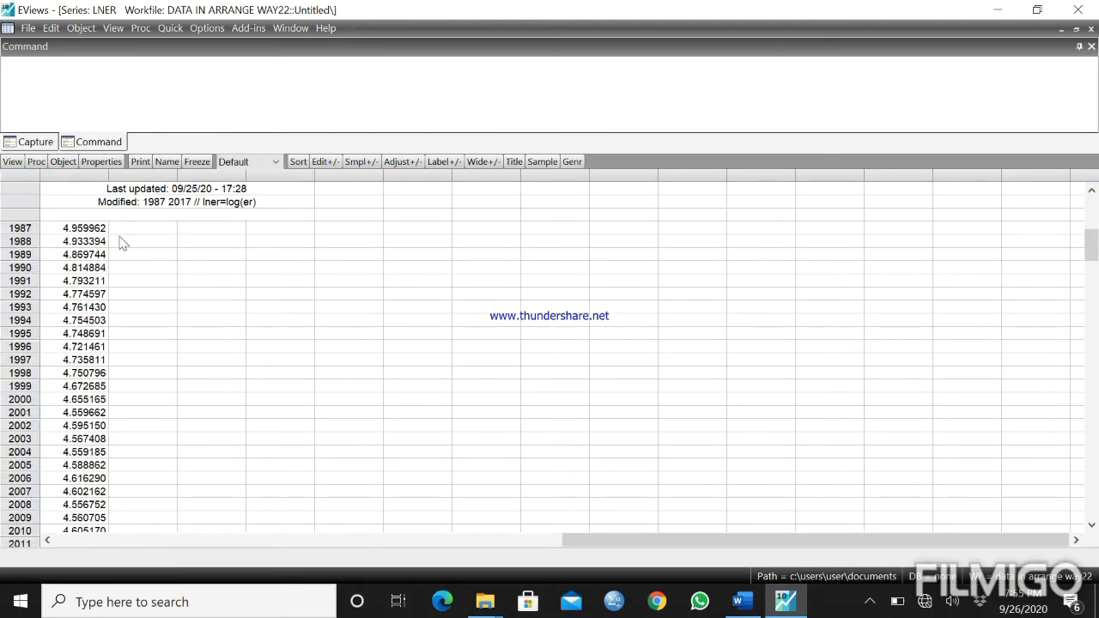
pyautogui.click(14, 162)
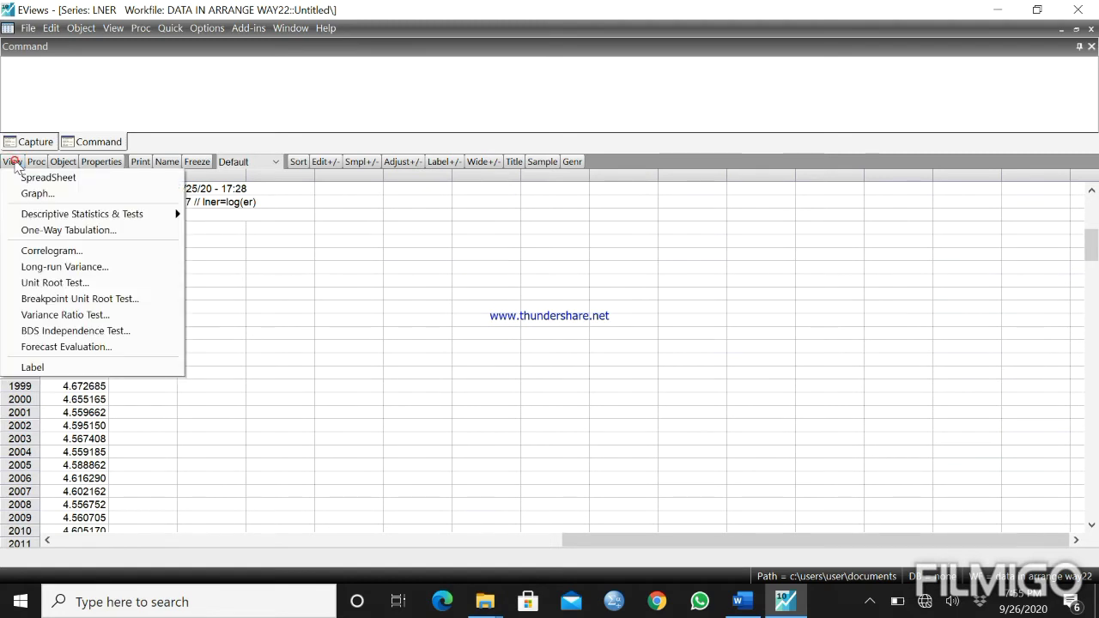
pyautogui.click(60, 283)
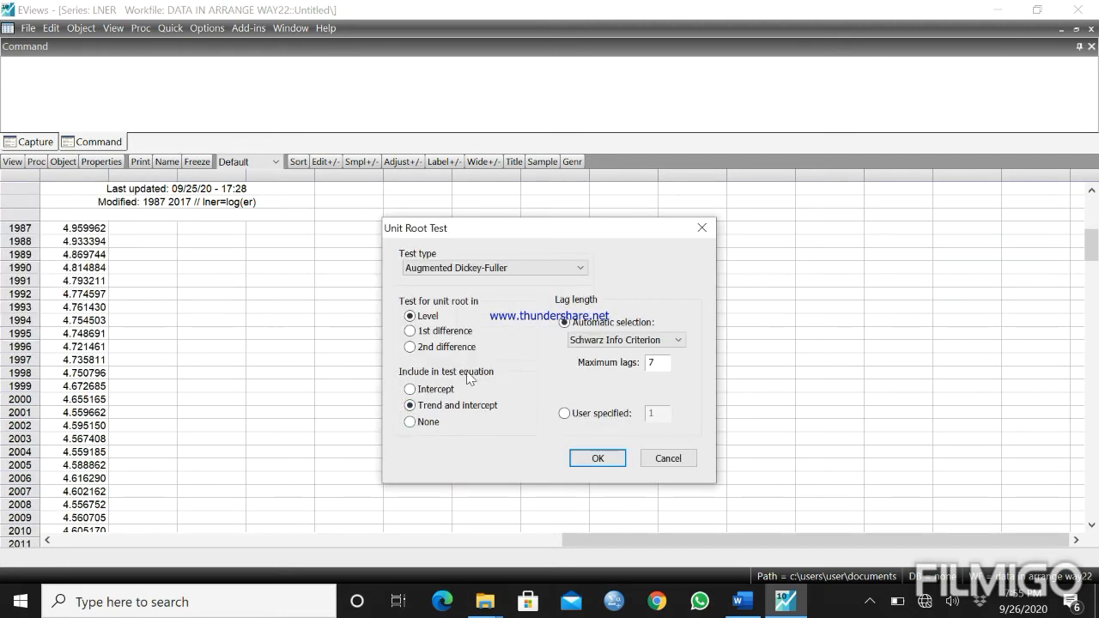
pyautogui.click(588, 462)
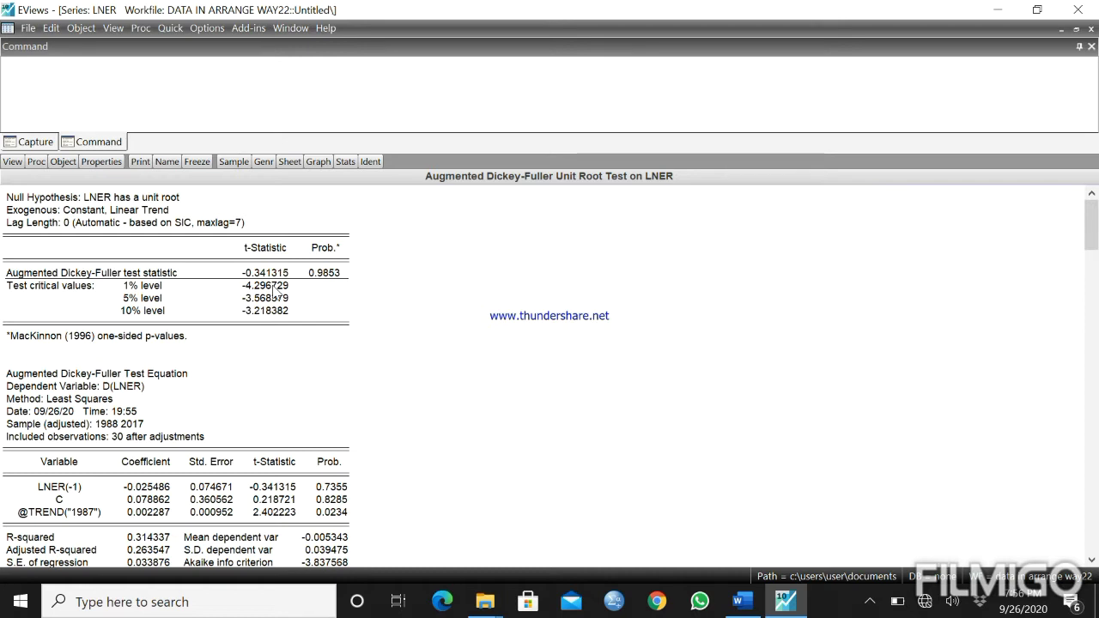
# Step: Rerun the Augmented Dickey-Fuller test on lner at 1st difference with trend and intercept
pyautogui.click(13, 163)
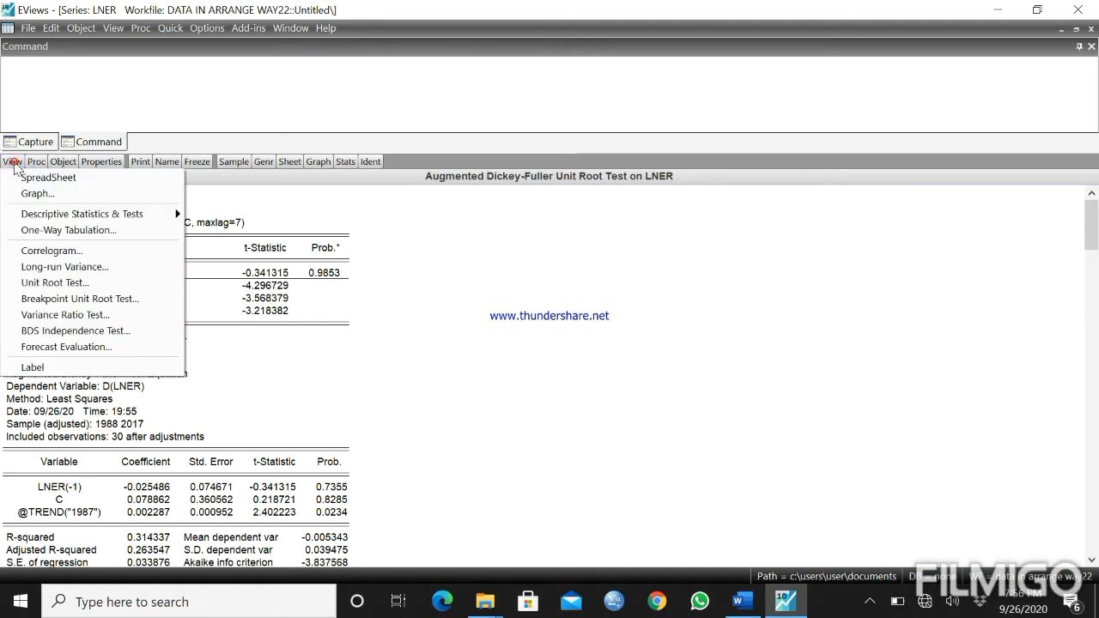
pyautogui.click(67, 282)
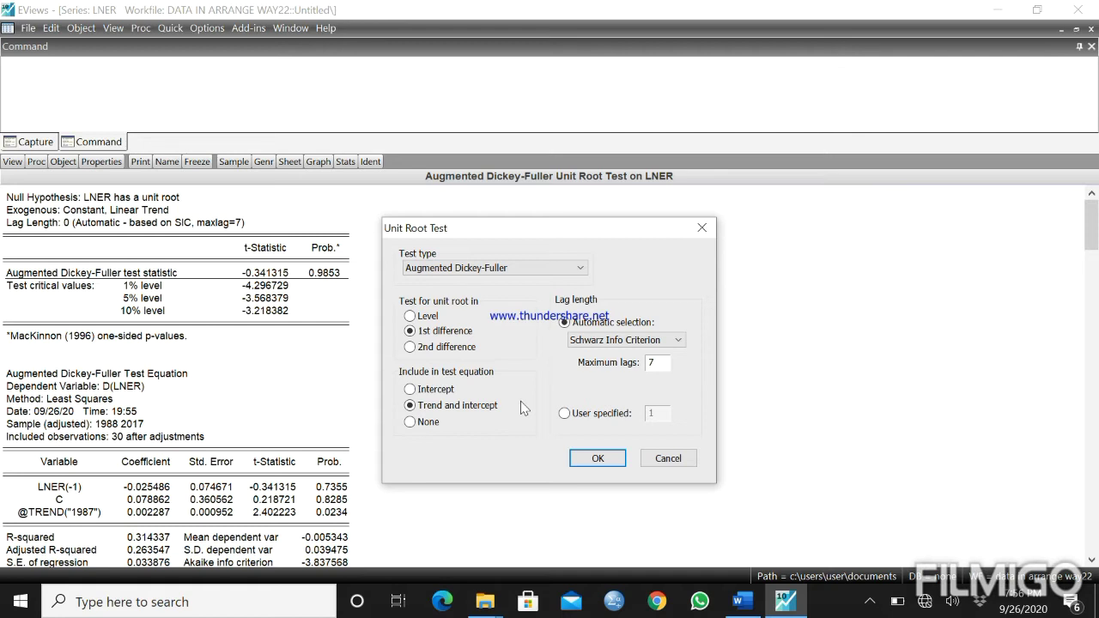
pyautogui.click(584, 460)
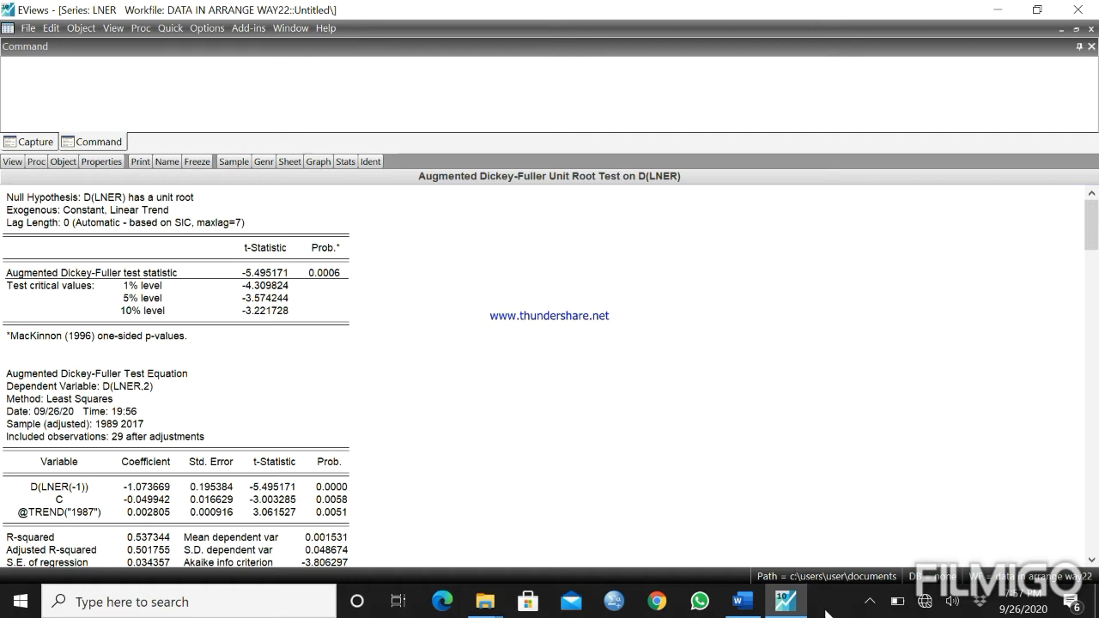
# Step: Switch to the unit root testing document in Word and review the note on variables stationary at 2nd difference
pyautogui.click(743, 606)
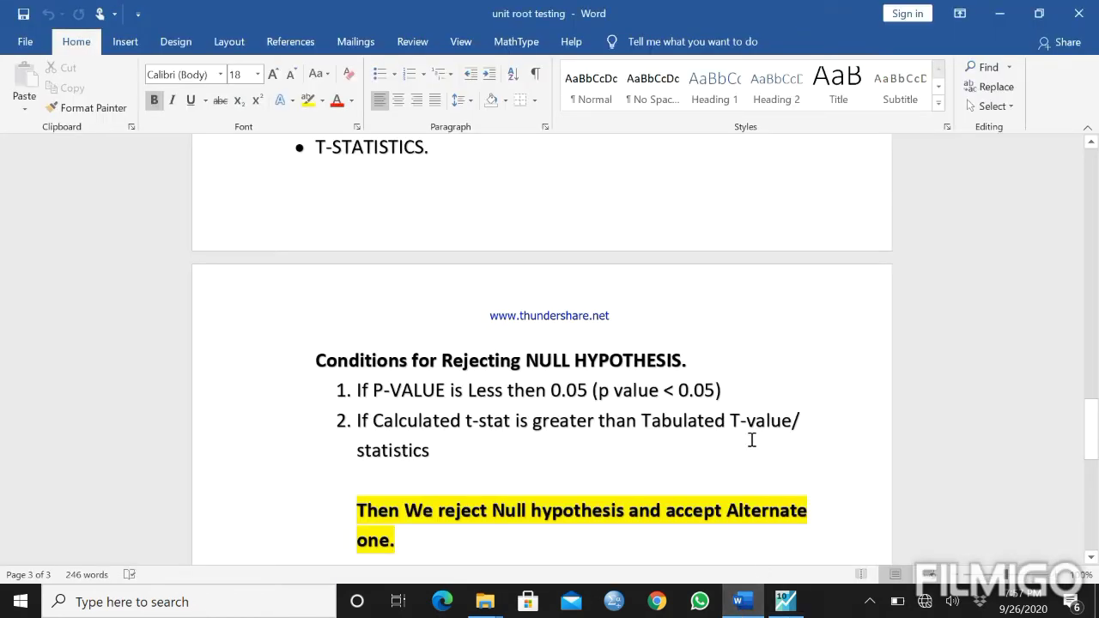
pyautogui.press('Up')
pyautogui.press('Up')
pyautogui.press('Up')
pyautogui.press('Up')
pyautogui.press('Up')
pyautogui.press('Up')
pyautogui.press('Up')
pyautogui.press('Up')
pyautogui.press('Up')
pyautogui.press('Up')
pyautogui.press('Up')
pyautogui.press('Up')
pyautogui.press('Up')
pyautogui.press('Up')
pyautogui.press('Up')
pyautogui.press('Down')
pyautogui.press('Down')
pyautogui.press('Up')
pyautogui.press('Up')
pyautogui.press('Down')
pyautogui.press('Down')
pyautogui.press('Down')
pyautogui.press('Down')
pyautogui.press('Down')
pyautogui.press('Down')
pyautogui.press('Down')
pyautogui.press('Down')
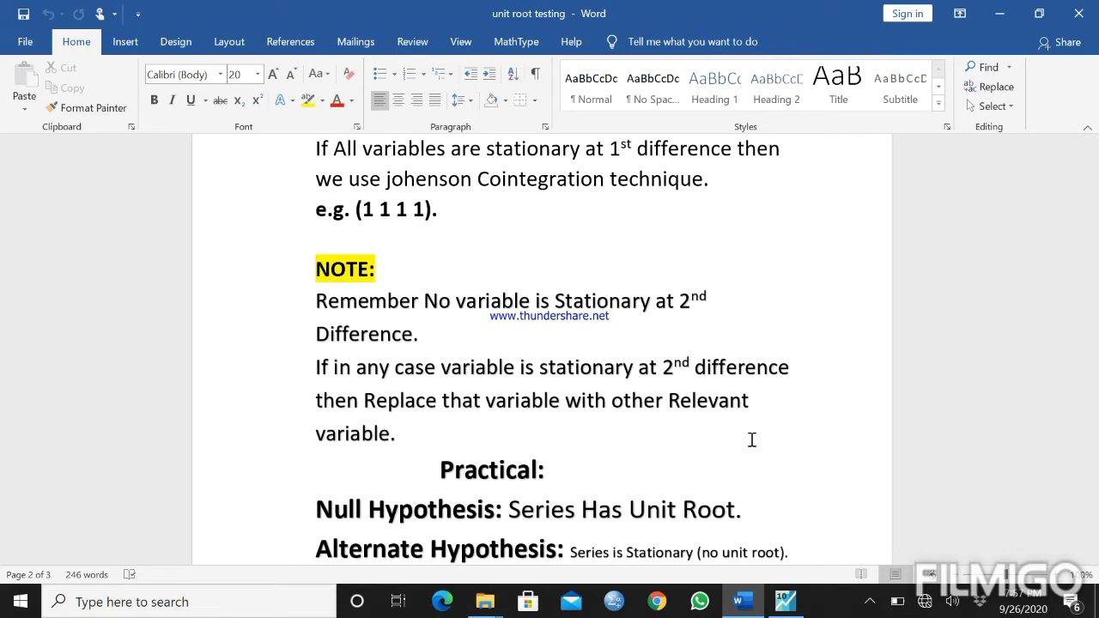
pyautogui.press('Down')
# Step: Go back through the model selection notes to the stationarity condition for the OLS Model
pyautogui.press('Up')
pyautogui.press('Up')
pyautogui.press('Up')
pyautogui.press('Up')
pyautogui.press('Up')
pyautogui.press('Up')
pyautogui.press('Up')
pyautogui.press('Up')
pyautogui.press('Up')
pyautogui.press('Up')
pyautogui.press('Up')
pyautogui.press('Up')
pyautogui.press('Up')
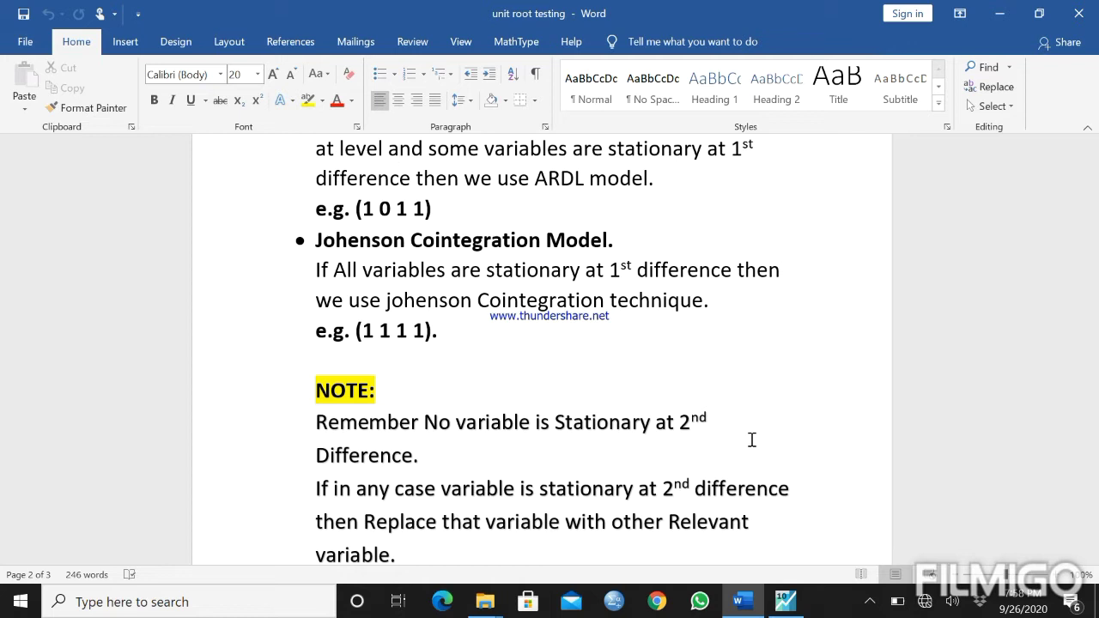
pyautogui.press('Up')
pyautogui.press('Up')
pyautogui.press('Up')
pyautogui.press('Up')
pyautogui.press('Up')
pyautogui.press('Up')
pyautogui.press('Up')
pyautogui.press('Up')
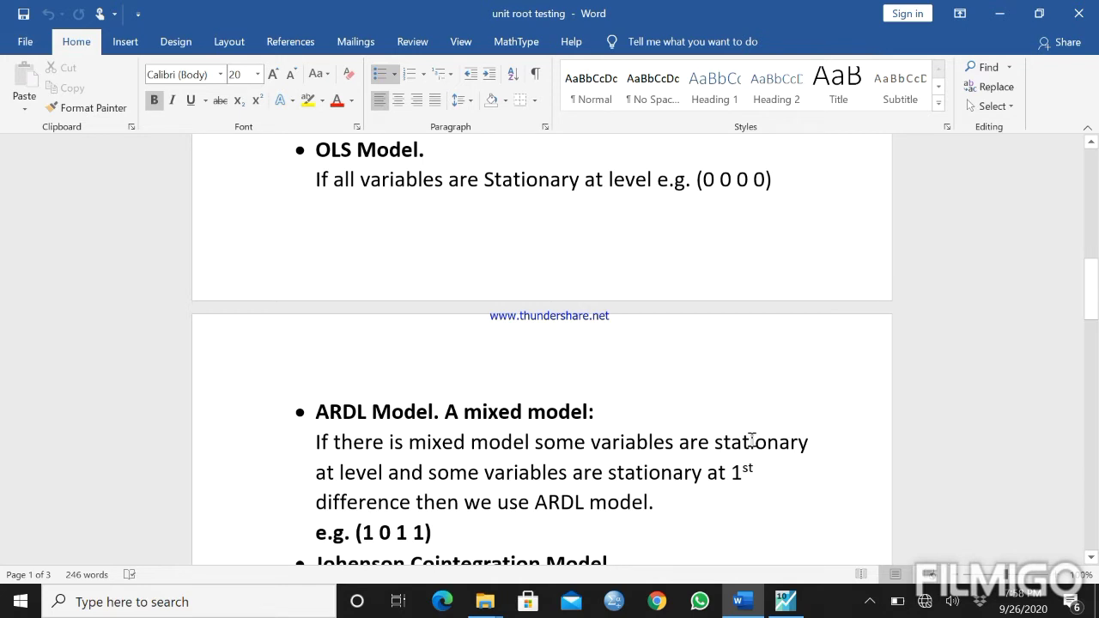
# Step: Read the stationarity conditions for choosing the ARDL Model and the Johenson Cointegration Model
pyautogui.press('Down')
pyautogui.press('Down')
pyautogui.press('Down')
pyautogui.press('Down')
pyautogui.press('Down')
pyautogui.press('Down')
pyautogui.press('Down')
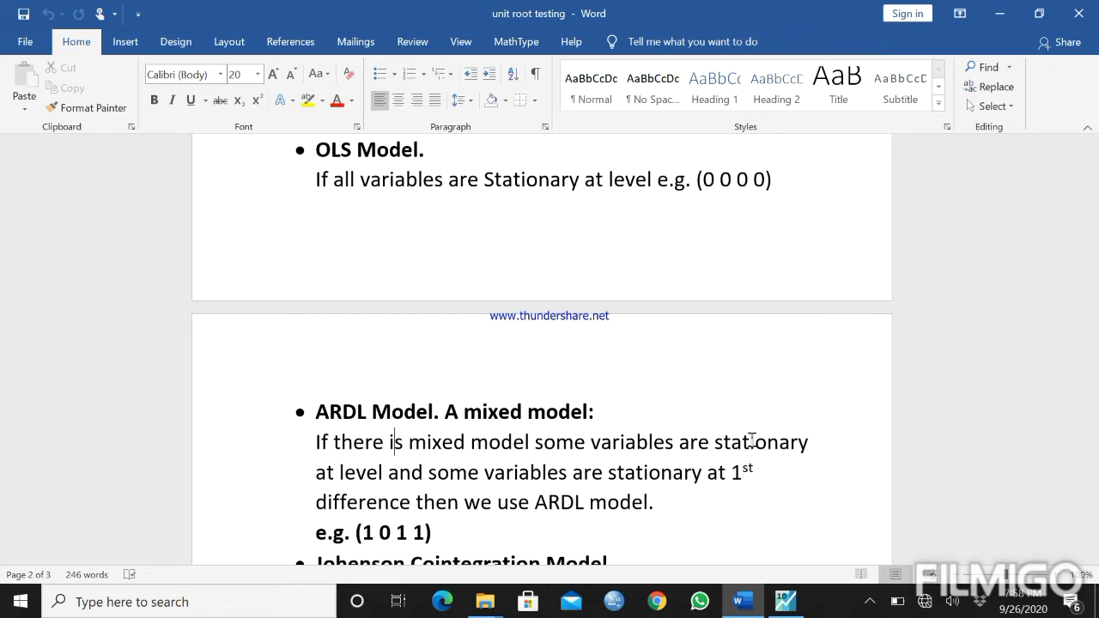
pyautogui.press('Down')
pyautogui.press('Down')
pyautogui.press('Down')
pyautogui.press('Down')
pyautogui.press('Down')
pyautogui.press('Down')
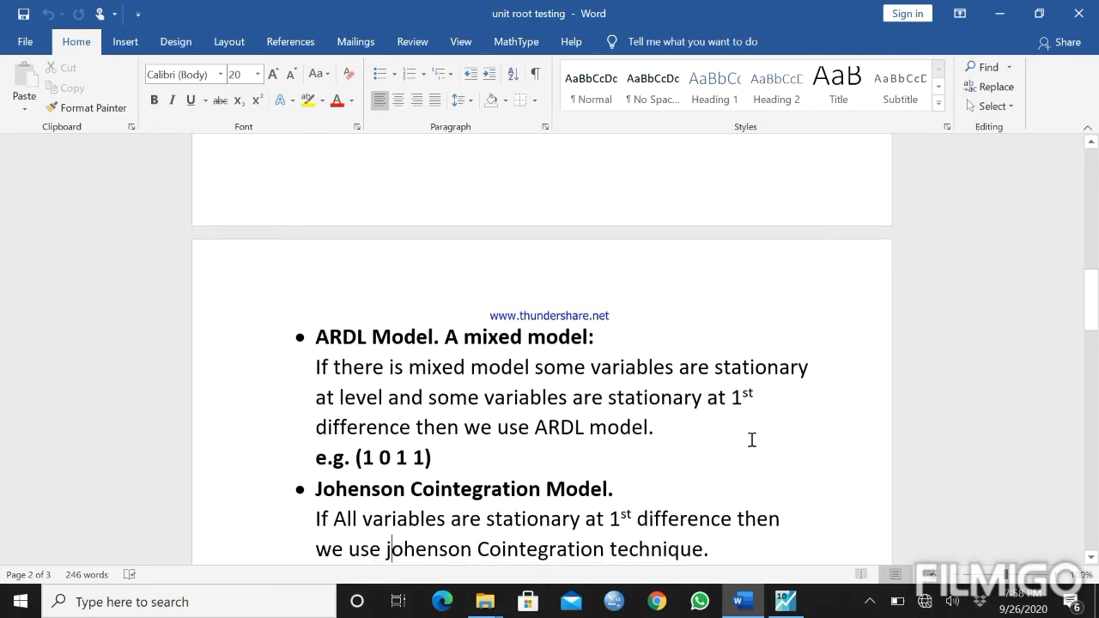
pyautogui.press('Down')
pyautogui.press('Down')
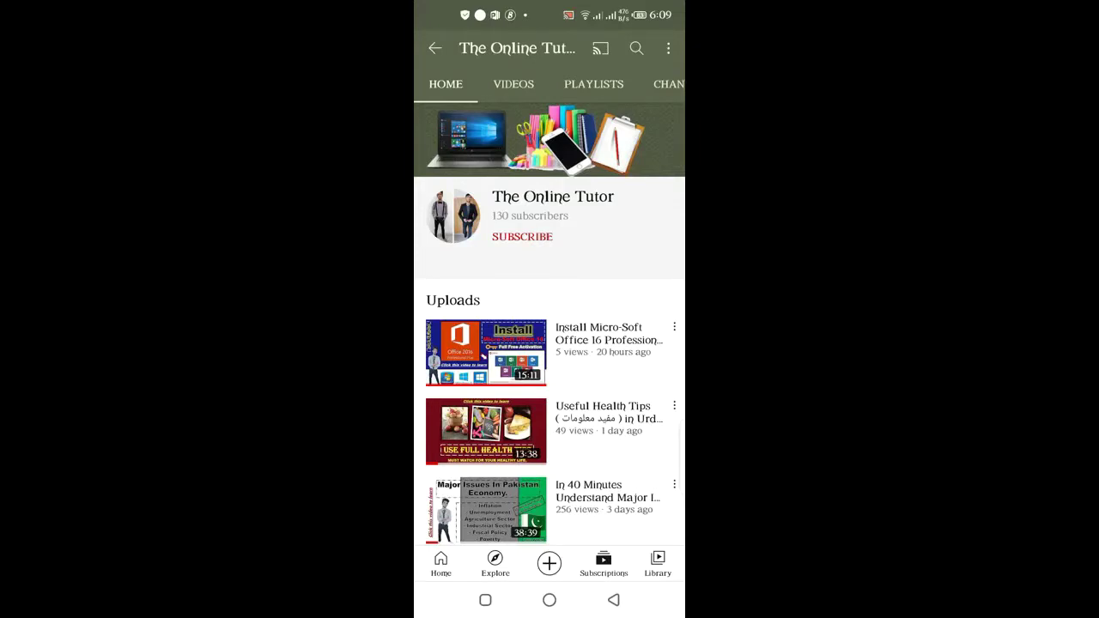
# Step: Subscribe to The Online Tutor channel on YouTube and set its notifications to All
pyautogui.click(522, 236)
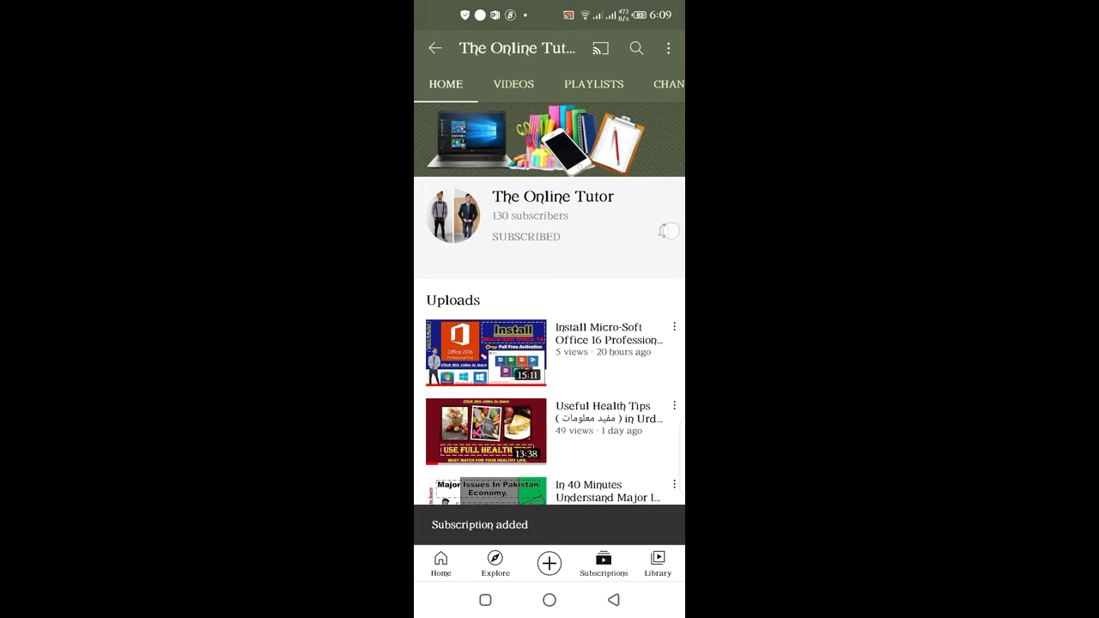
pyautogui.click(663, 230)
pyautogui.click(602, 195)
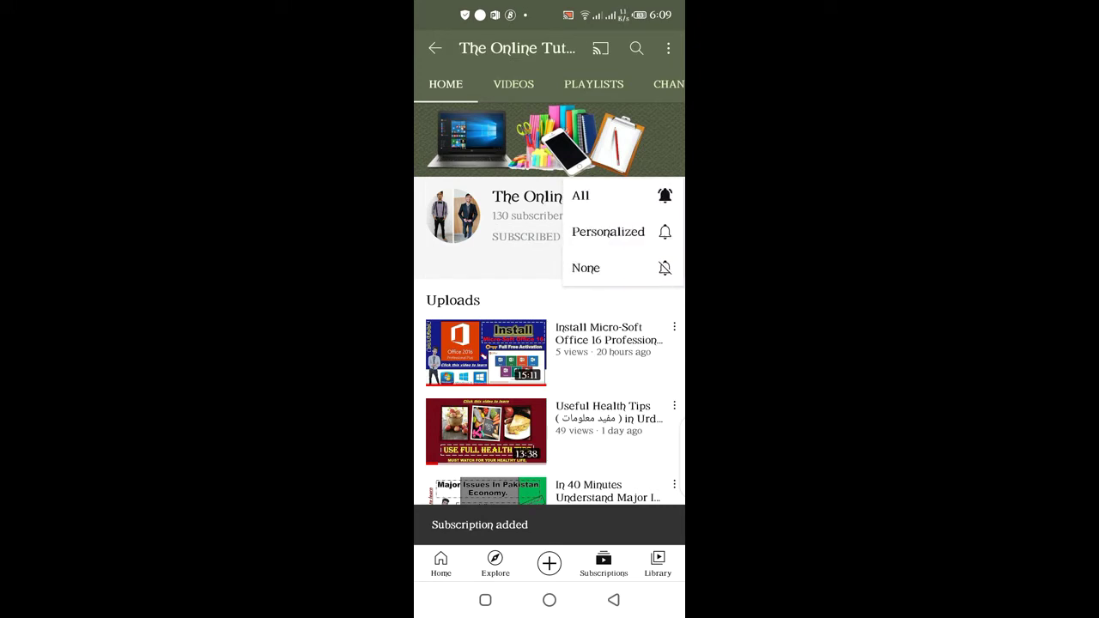
# Step: Browse The Online Tutor channel's full list of uploaded videos down to the oldest ones
pyautogui.click(514, 83)
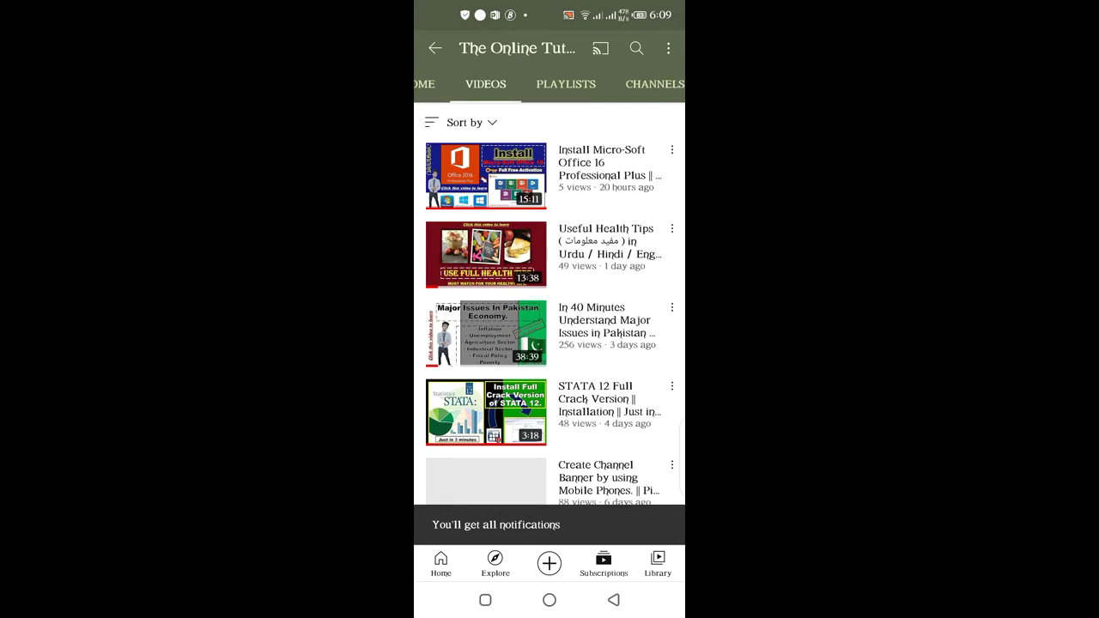
pyautogui.scroll(-5, 550, 327)
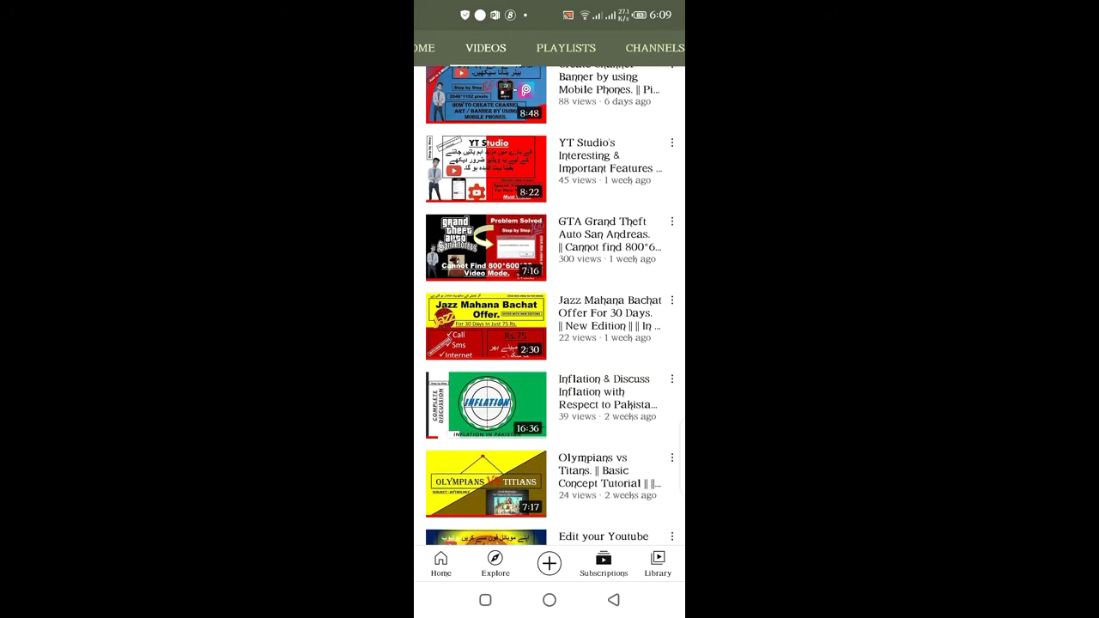
pyautogui.scroll(-8, 550, 305)
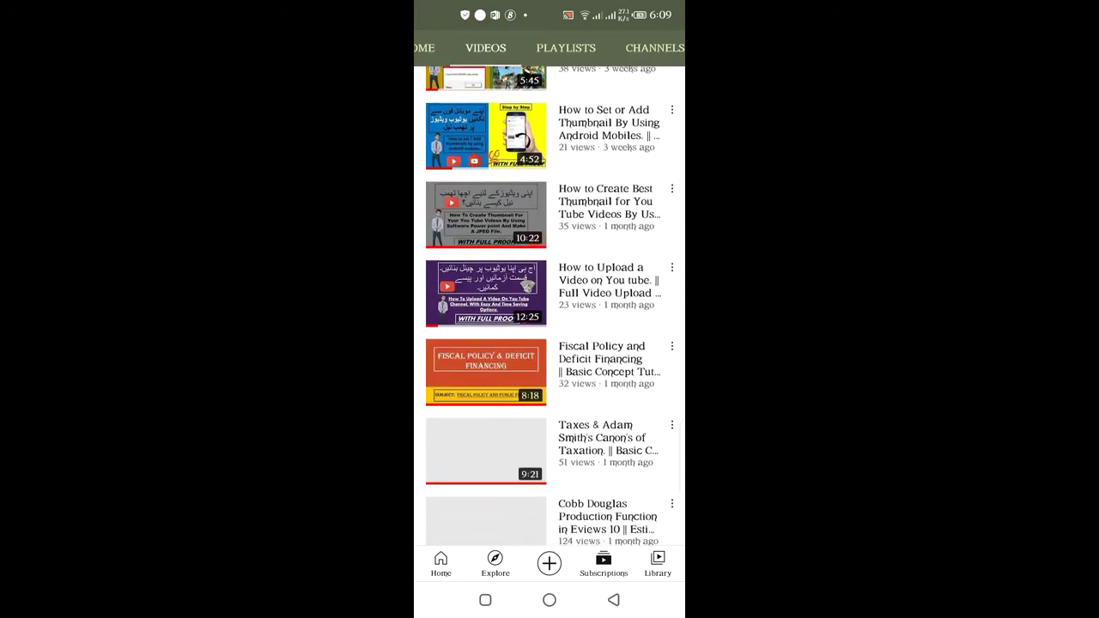
pyautogui.scroll(-5, 550, 305)
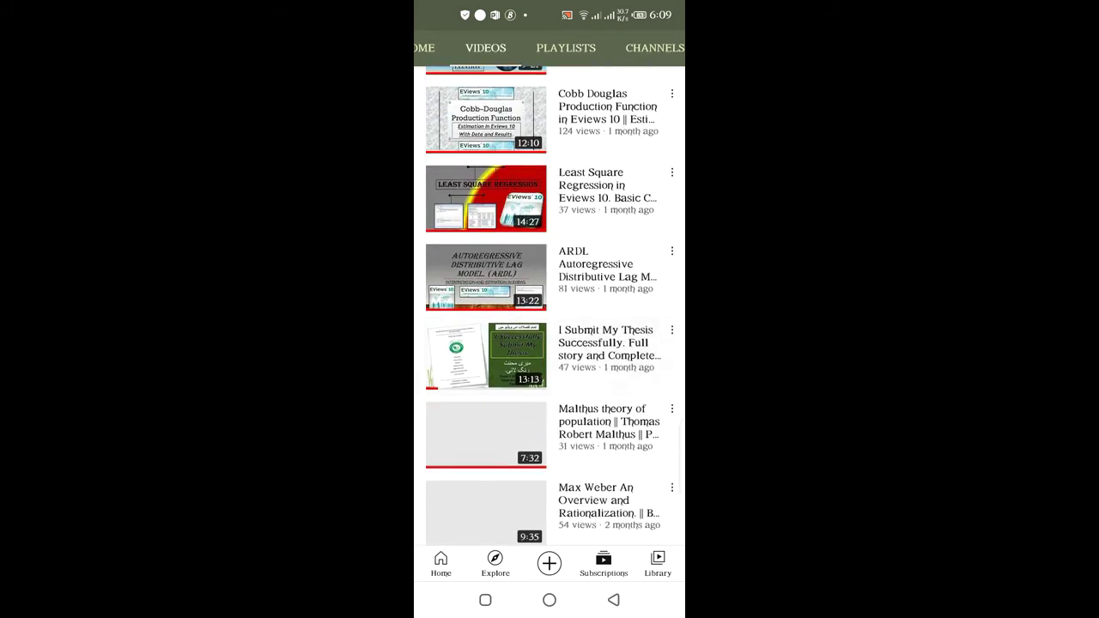
pyautogui.scroll(-6, 550, 305)
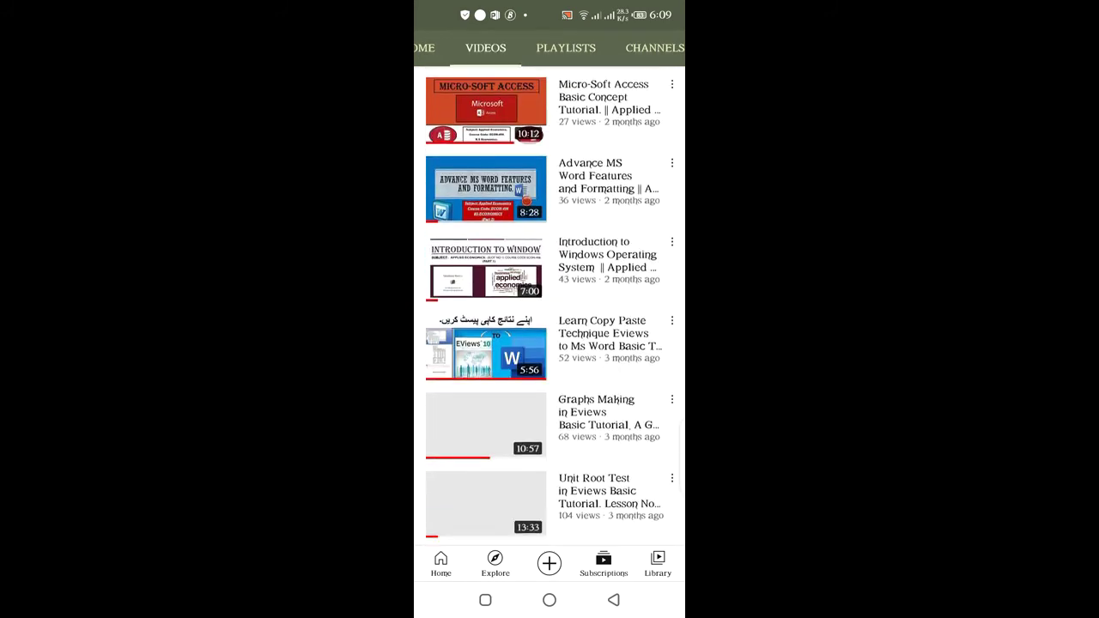
pyautogui.scroll(-1, 608, 514)
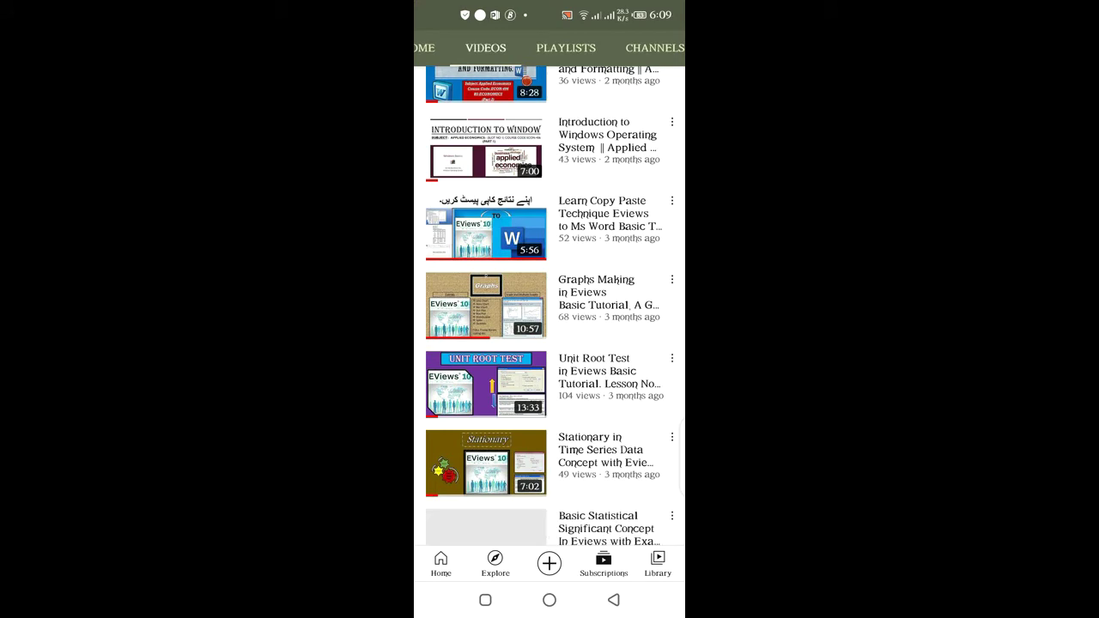
pyautogui.scroll(-5, 550, 305)
pyautogui.scroll(-2, 550, 305)
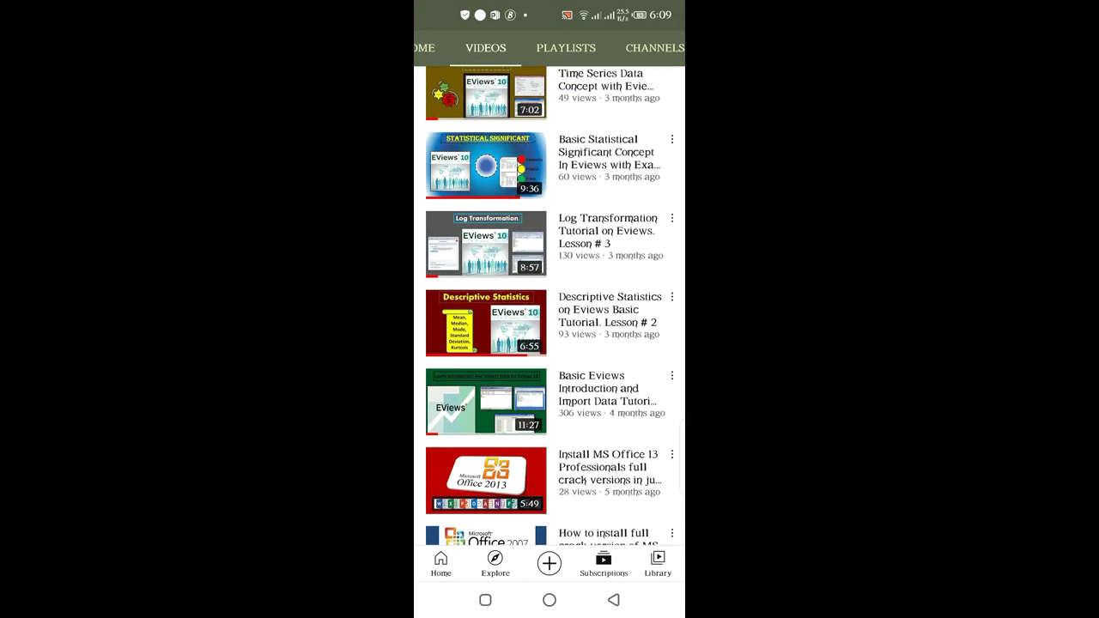
pyautogui.scroll(-6, 550, 305)
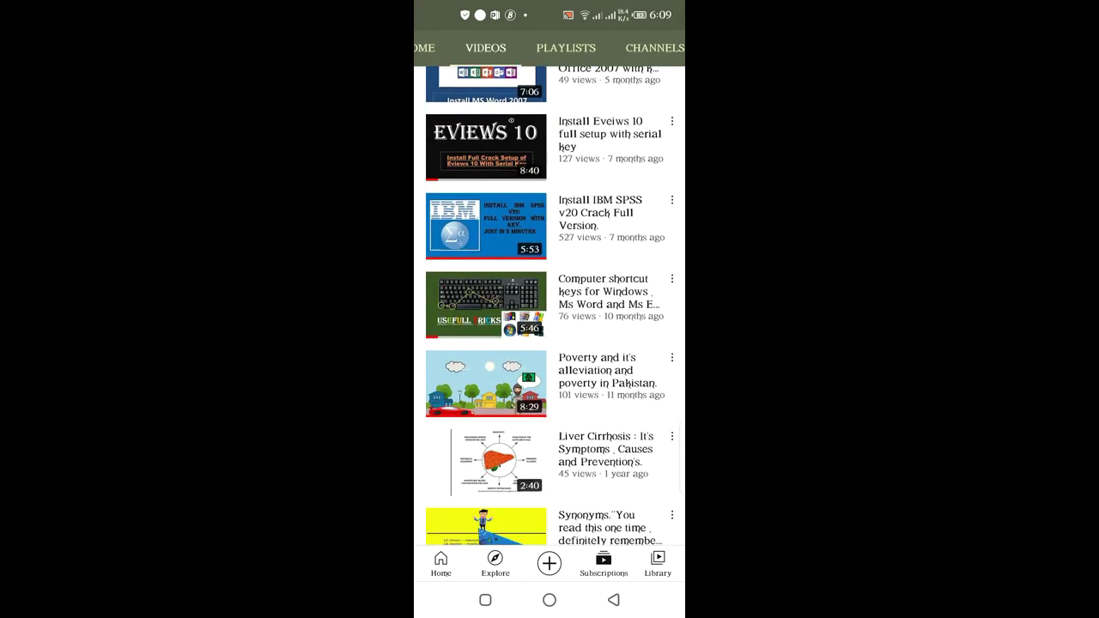
pyautogui.scroll(-3, 550, 305)
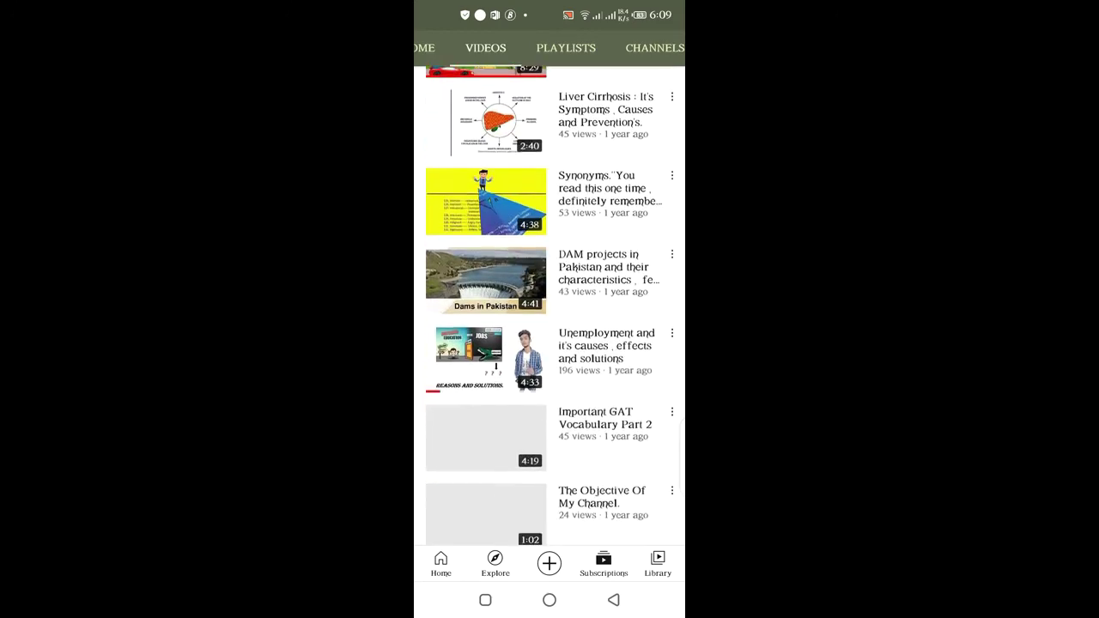
pyautogui.scroll(-3, 550, 305)
pyautogui.scroll(-4, 549, 305)
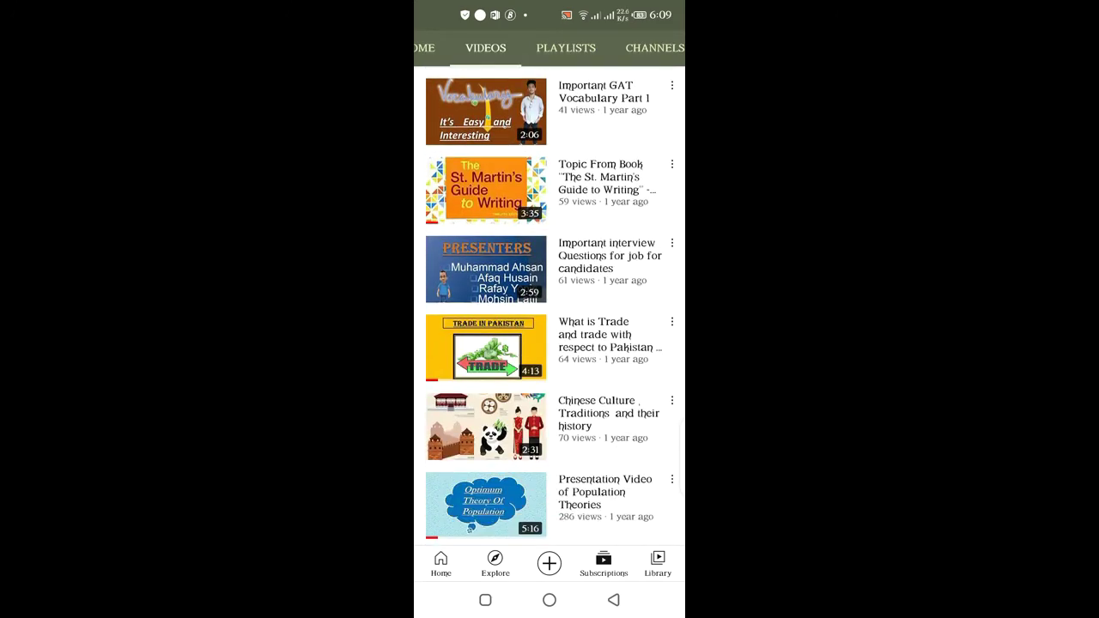
# Step: View the channel's playlists and its About information
pyautogui.click(566, 47)
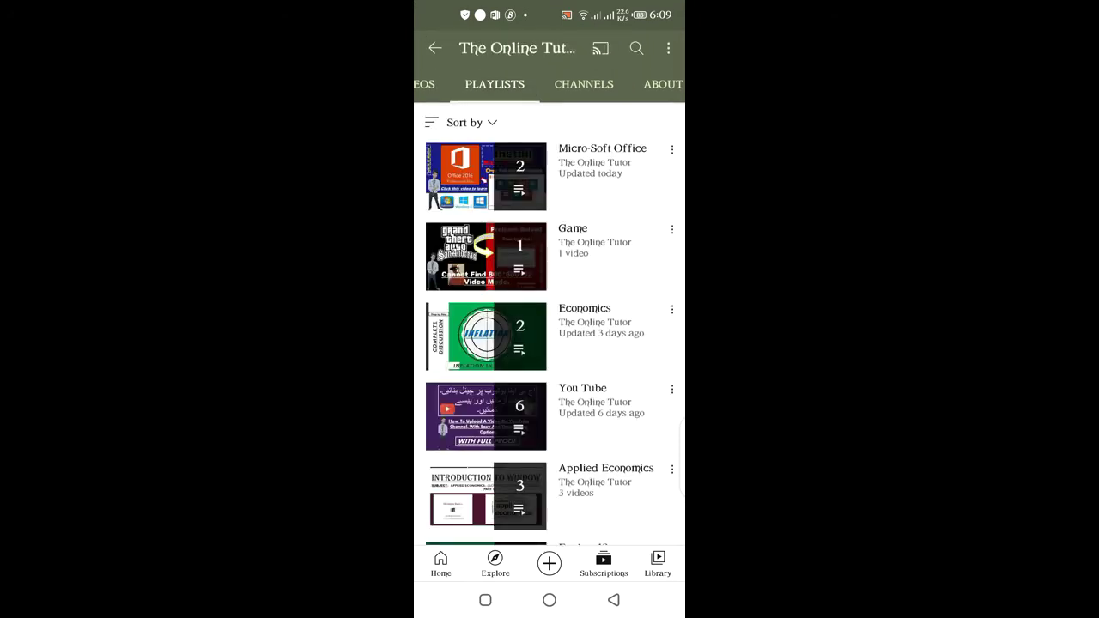
pyautogui.click(664, 84)
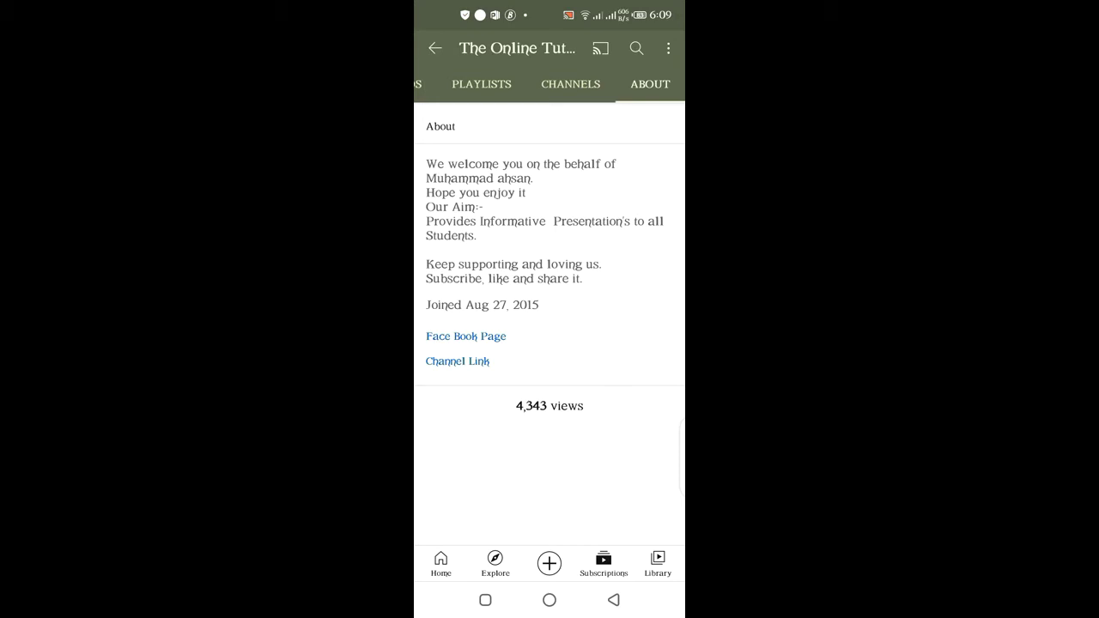
pyautogui.moveTo(481, 344); pyautogui.dragTo(653, 343)
pyautogui.moveTo(481, 343); pyautogui.dragTo(652, 344)
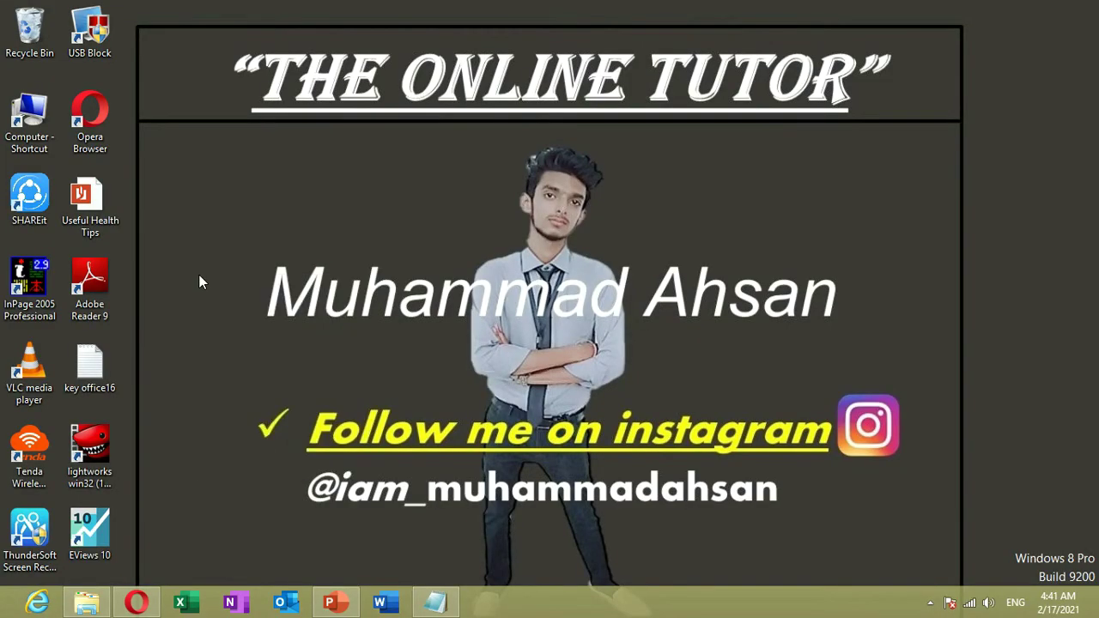
pyautogui.rightClick(199, 275)
pyautogui.click(239, 319)
pyautogui.rightClick(191, 299)
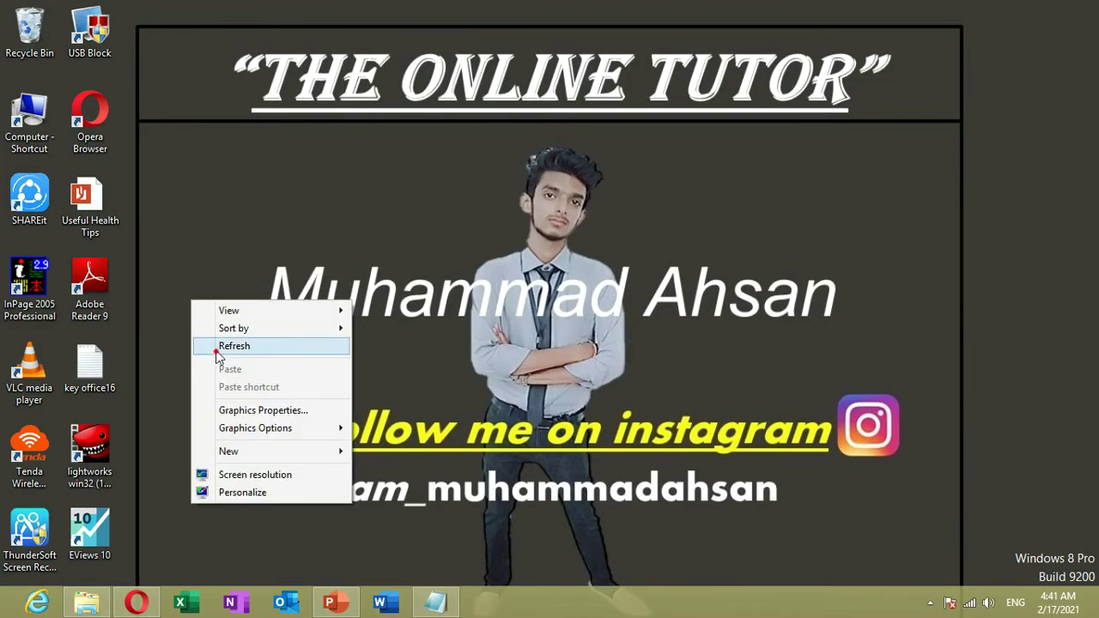
pyautogui.click(217, 351)
# Step: Bring up the Notepad note in a wider window, examine its heading "Estimate OLS In Eviews", and minimise it
pyautogui.click(434, 603)
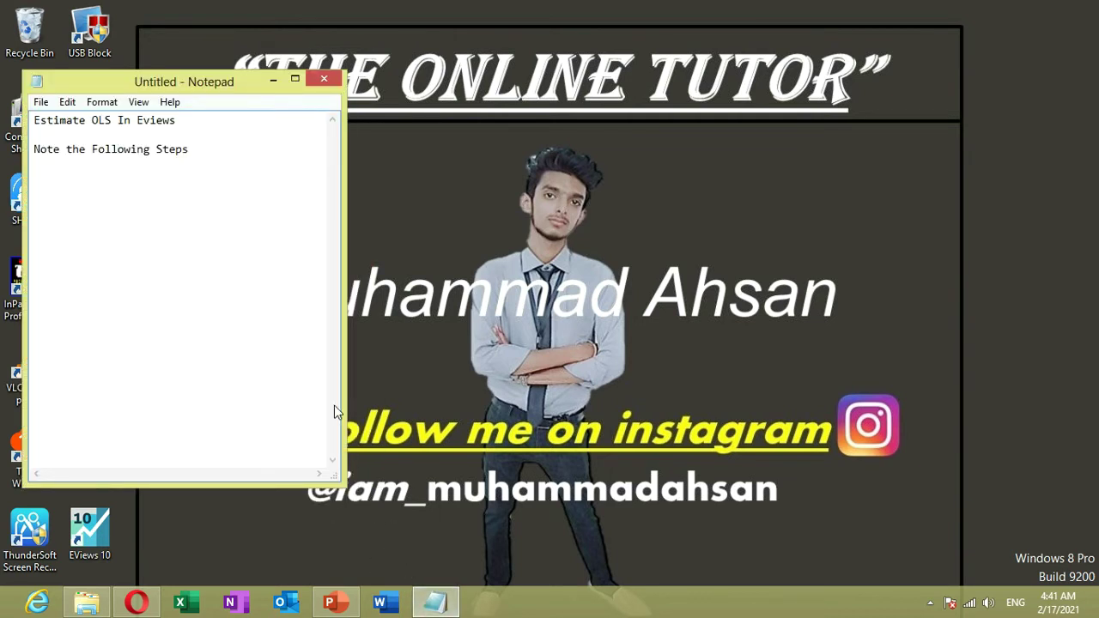
pyautogui.moveTo(350, 299); pyautogui.dragTo(581, 300)
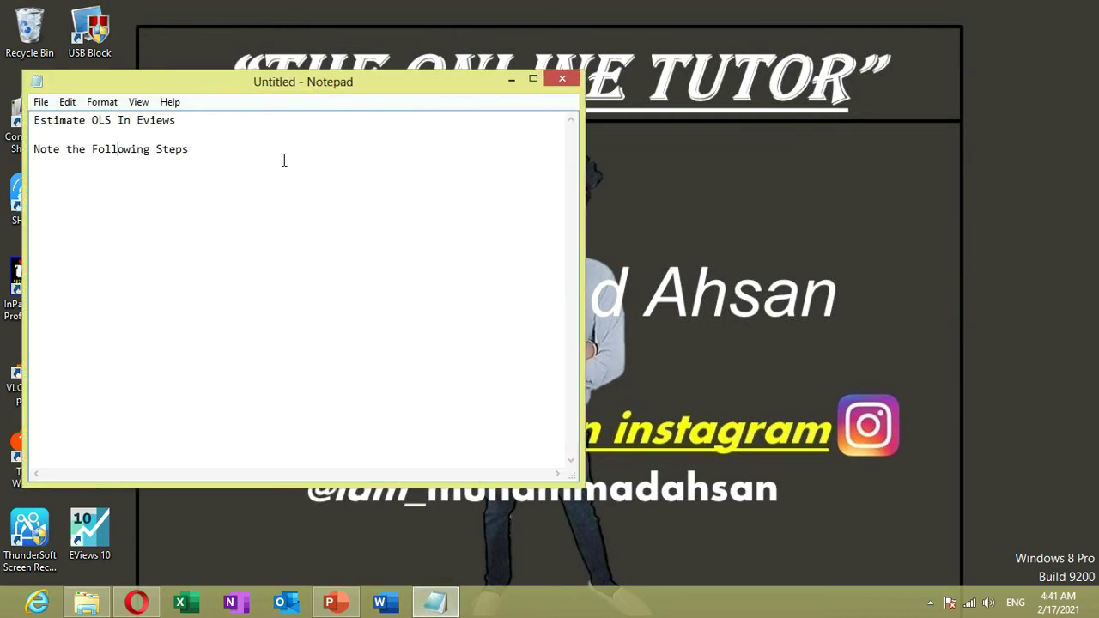
pyautogui.moveTo(221, 125); pyautogui.dragTo(34, 121)
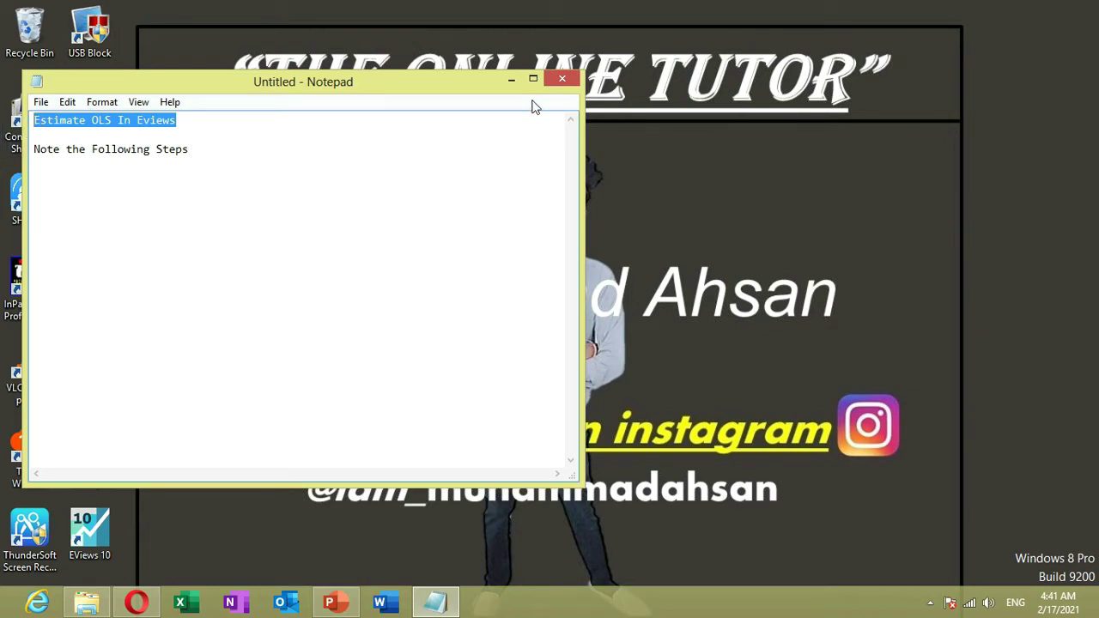
pyautogui.click(511, 80)
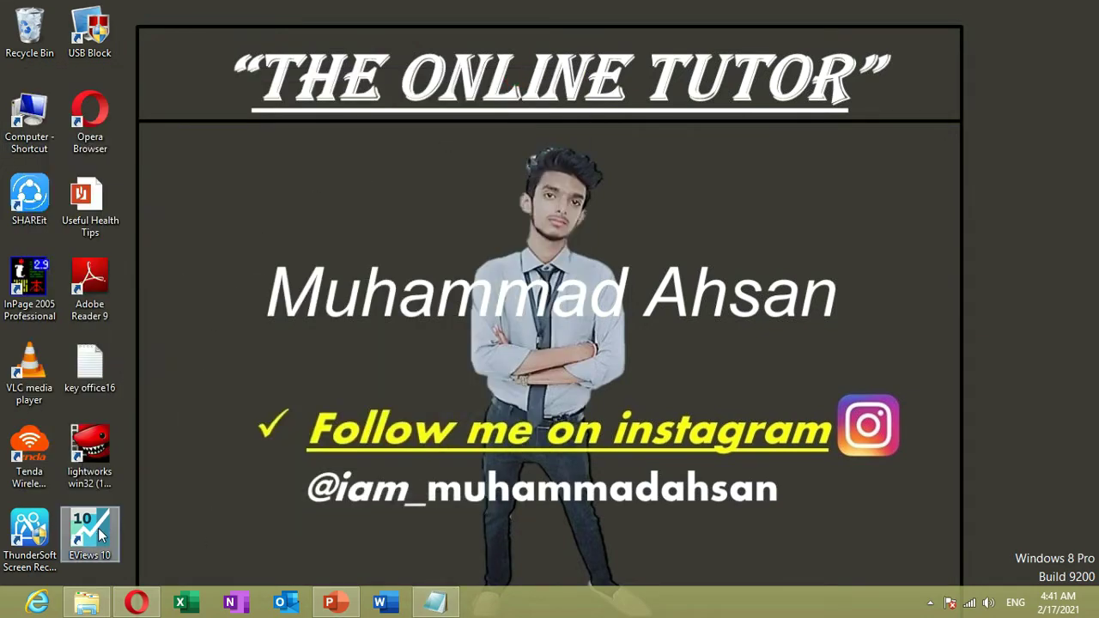
# Step: Launch EViews 10, open the recent workfile for video.wf1, and enlarge the program and workfile windows
pyautogui.doubleClick(96, 532)
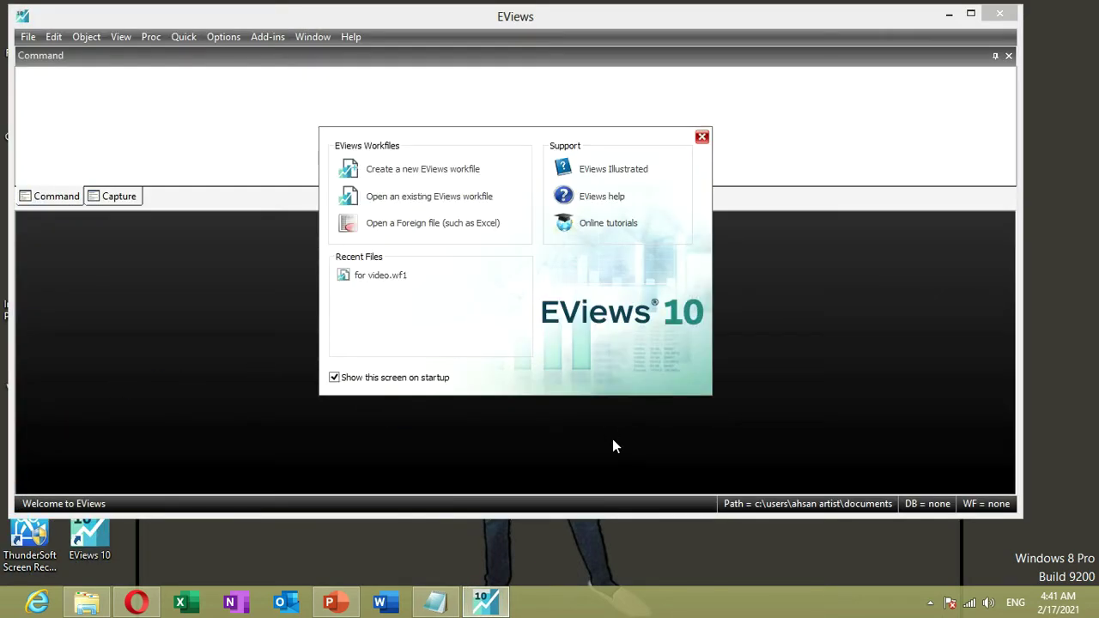
pyautogui.click(375, 276)
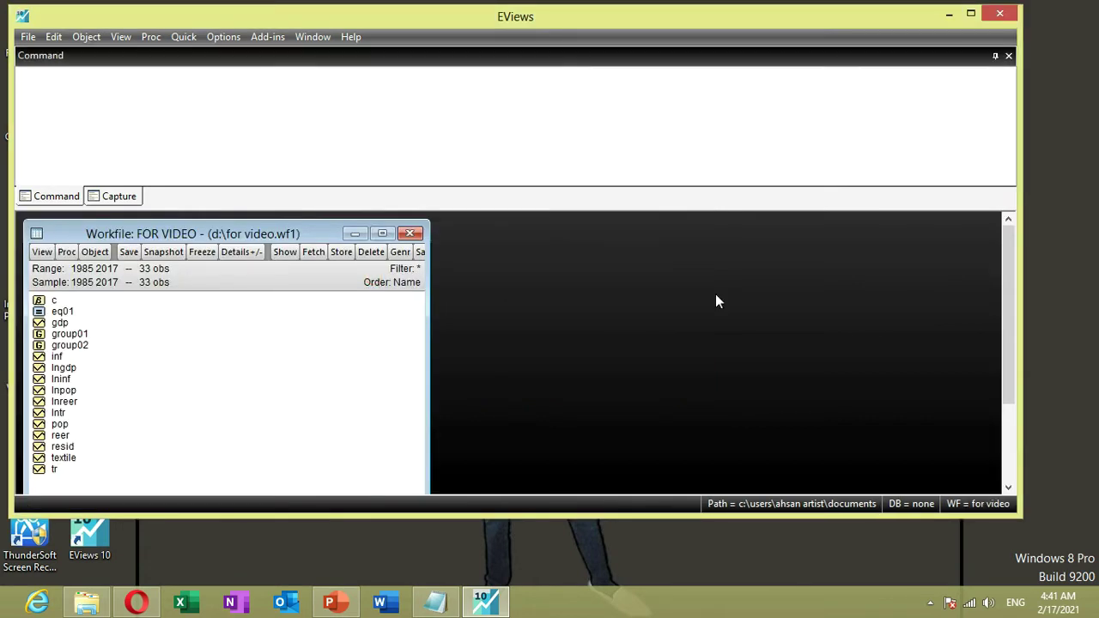
pyautogui.click(970, 15)
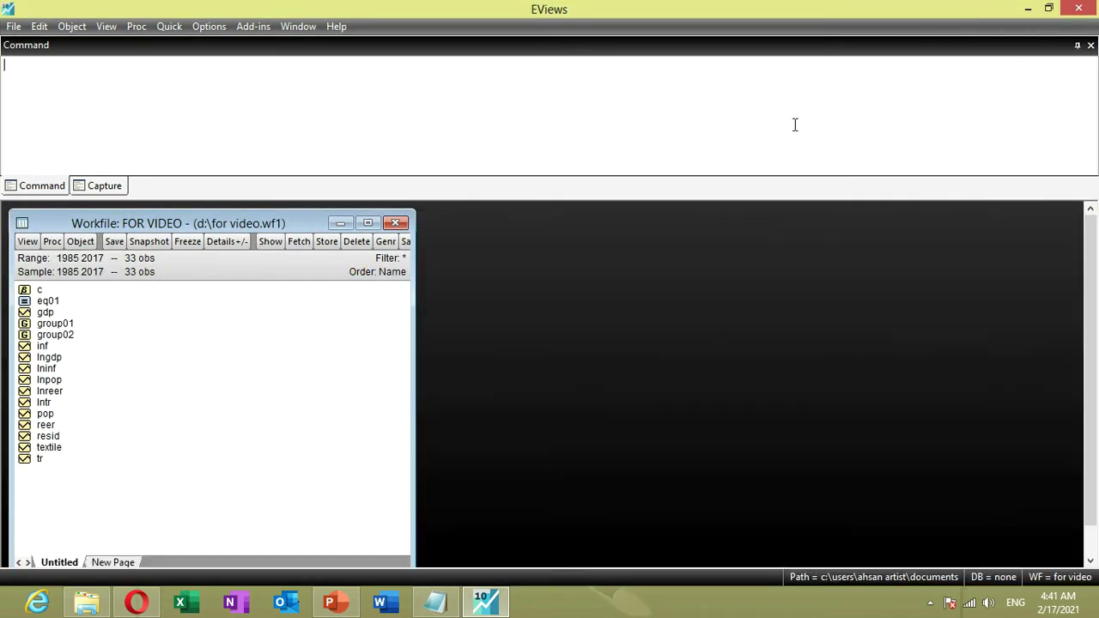
pyautogui.moveTo(258, 220); pyautogui.dragTo(260, 220)
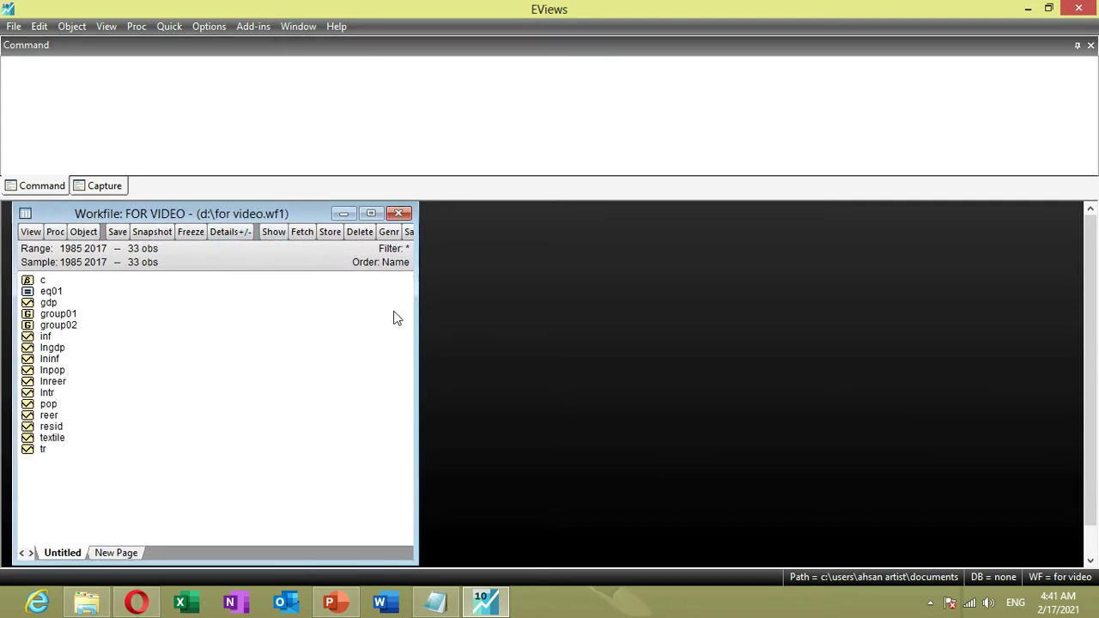
pyautogui.moveTo(421, 325); pyautogui.dragTo(518, 321)
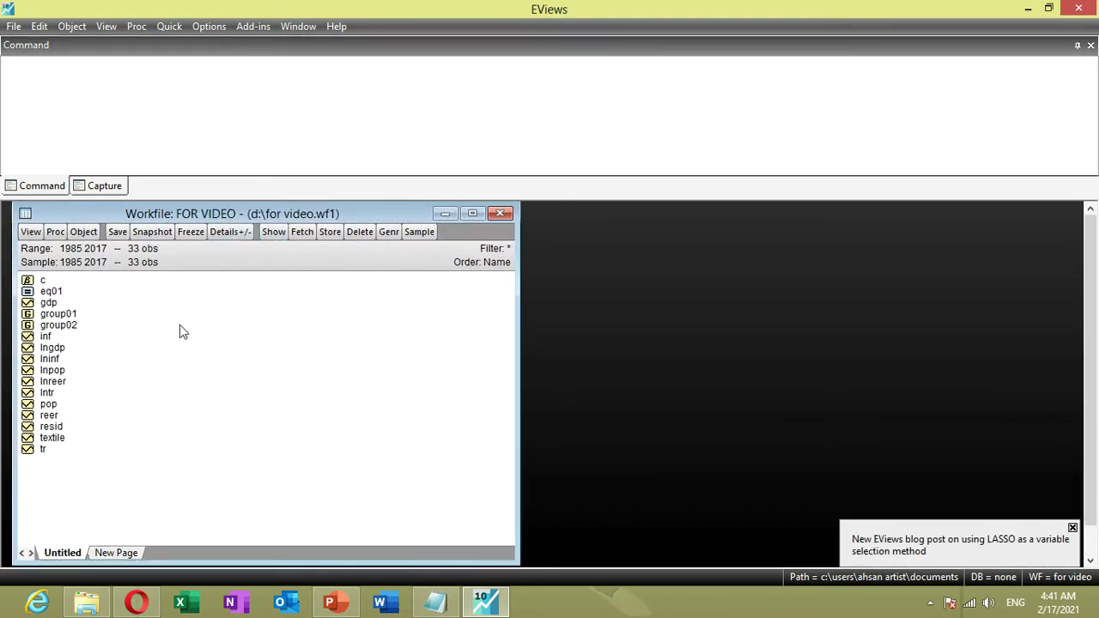
# Step: Select the series lninf, lngdp, lnpop and lnreer together in the workfile, choosing lninf first as the dependent variable
pyautogui.click(53, 361)
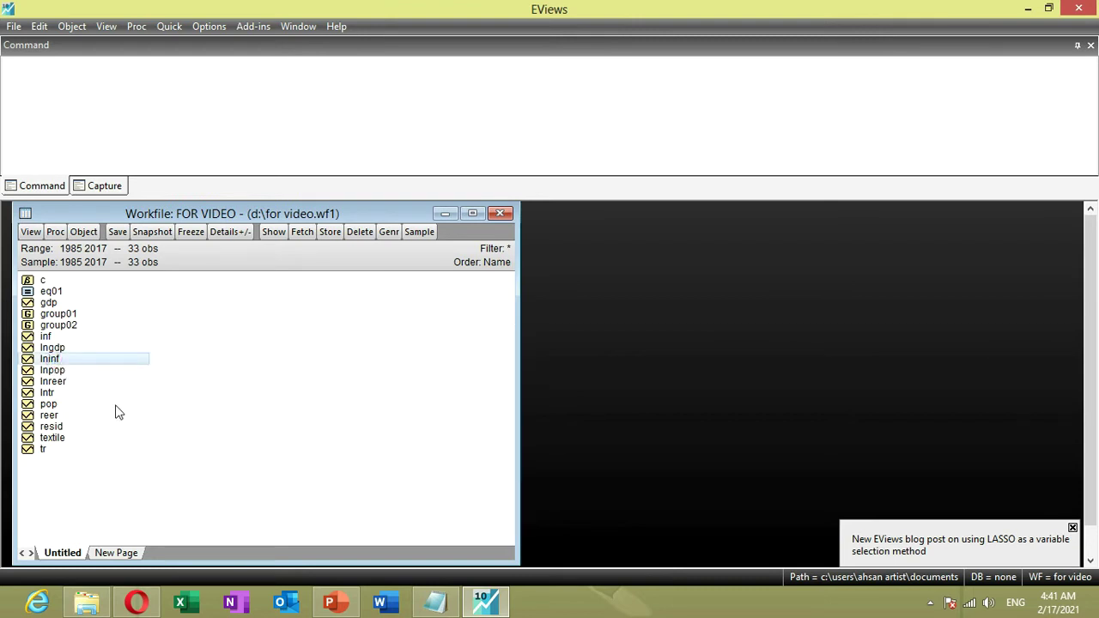
pyautogui.keyDown('ctrl'); pyautogui.click(56, 349); pyautogui.keyUp('ctrl')
pyautogui.keyDown('ctrl'); pyautogui.click(53, 371); pyautogui.keyUp('ctrl')
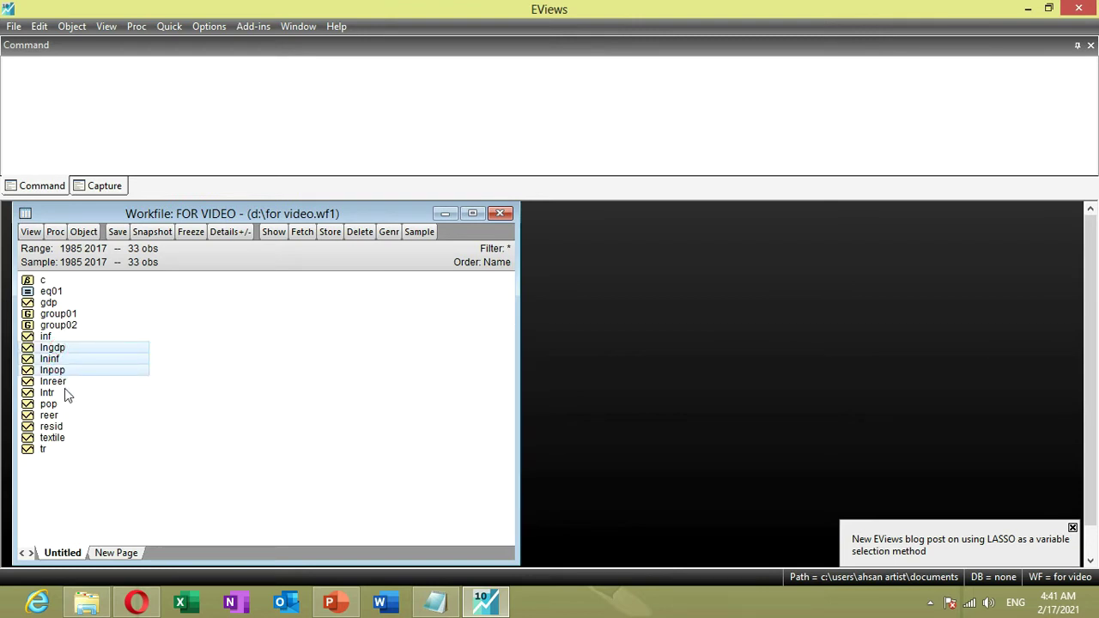
pyautogui.keyDown('ctrl'); pyautogui.click(62, 383); pyautogui.keyUp('ctrl')
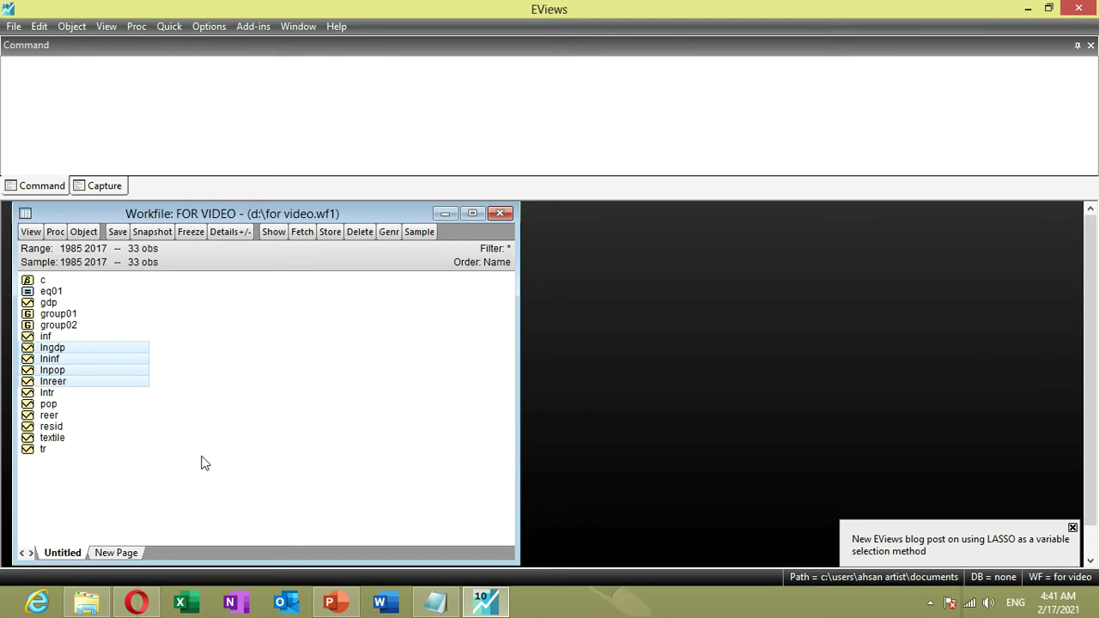
# Step: View the four selected log series as a group in a widened window beside the workfile, and discard the untitled group
pyautogui.rightClick(93, 361)
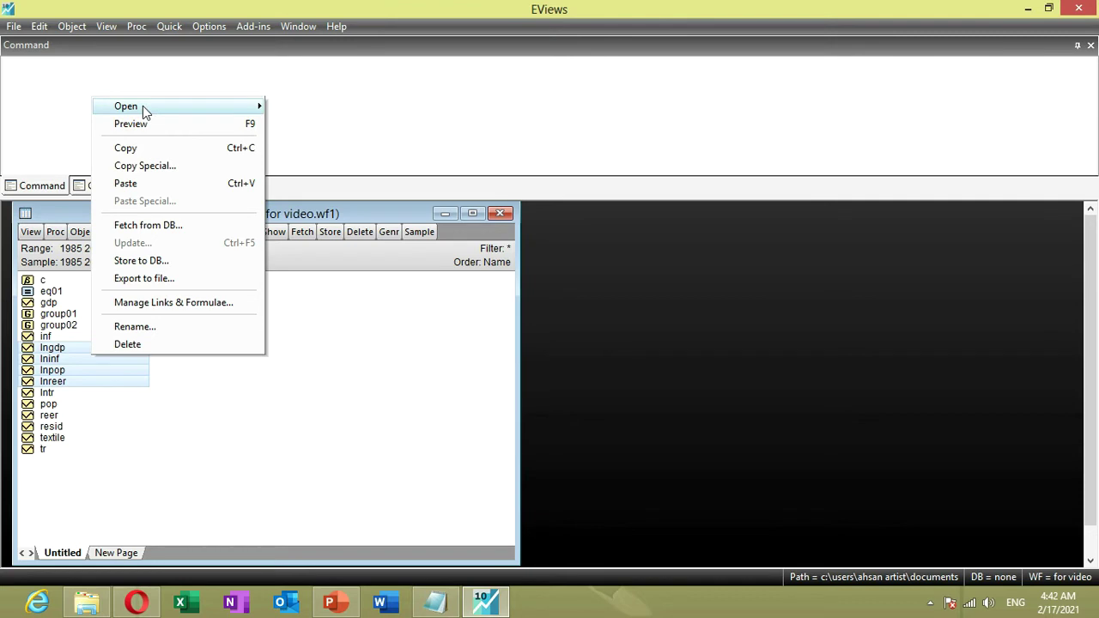
pyautogui.moveTo(143, 106)
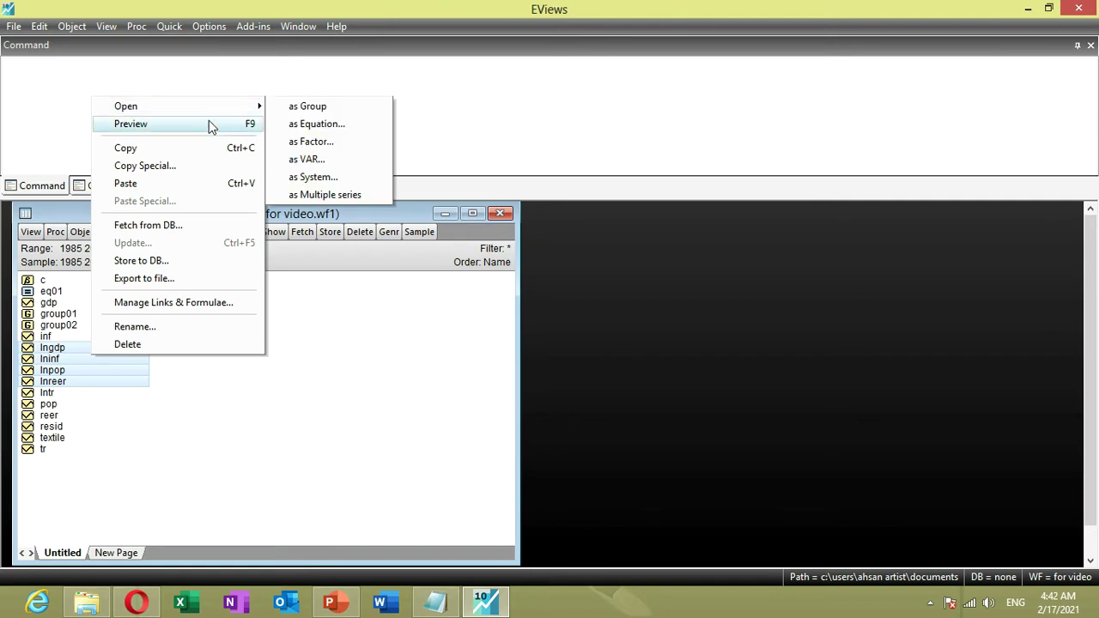
pyautogui.click(293, 108)
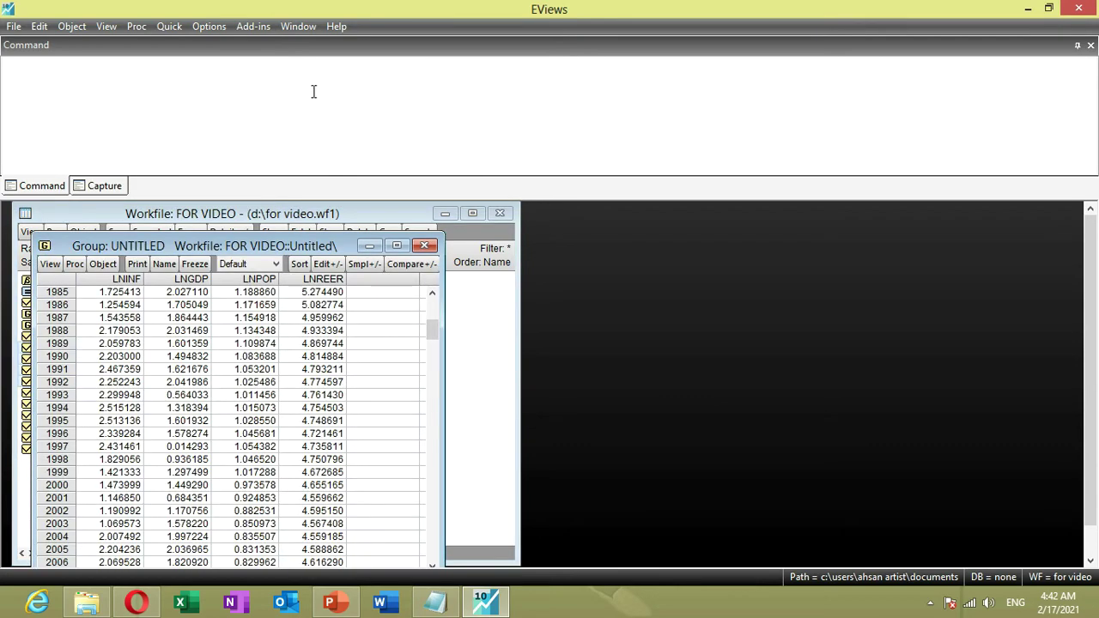
pyautogui.moveTo(292, 246); pyautogui.dragTo(696, 224)
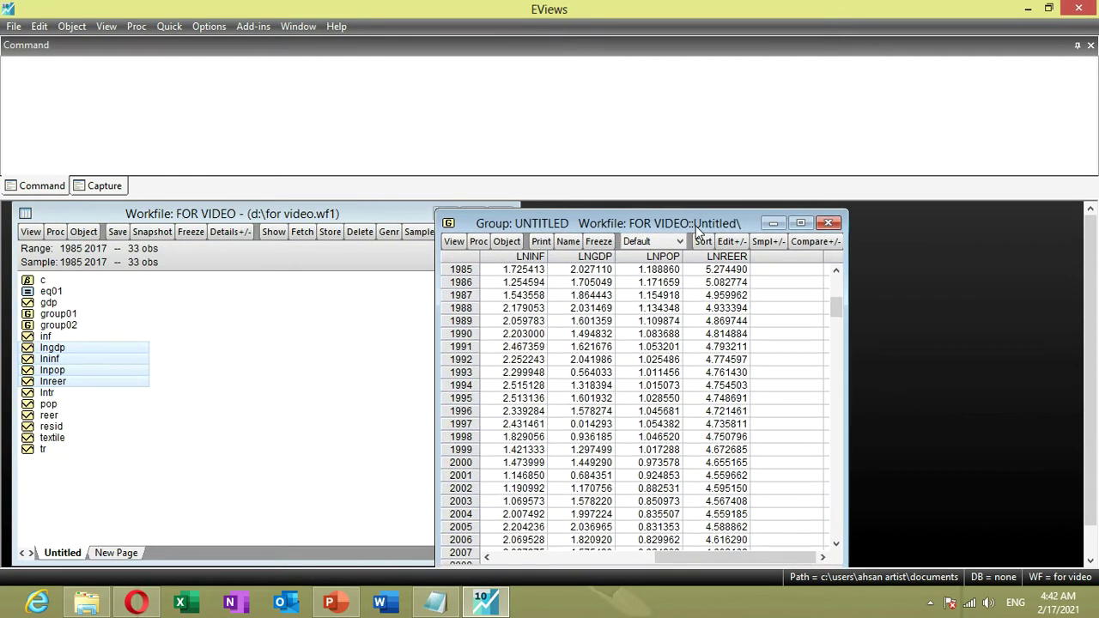
pyautogui.moveTo(849, 306); pyautogui.dragTo(932, 287)
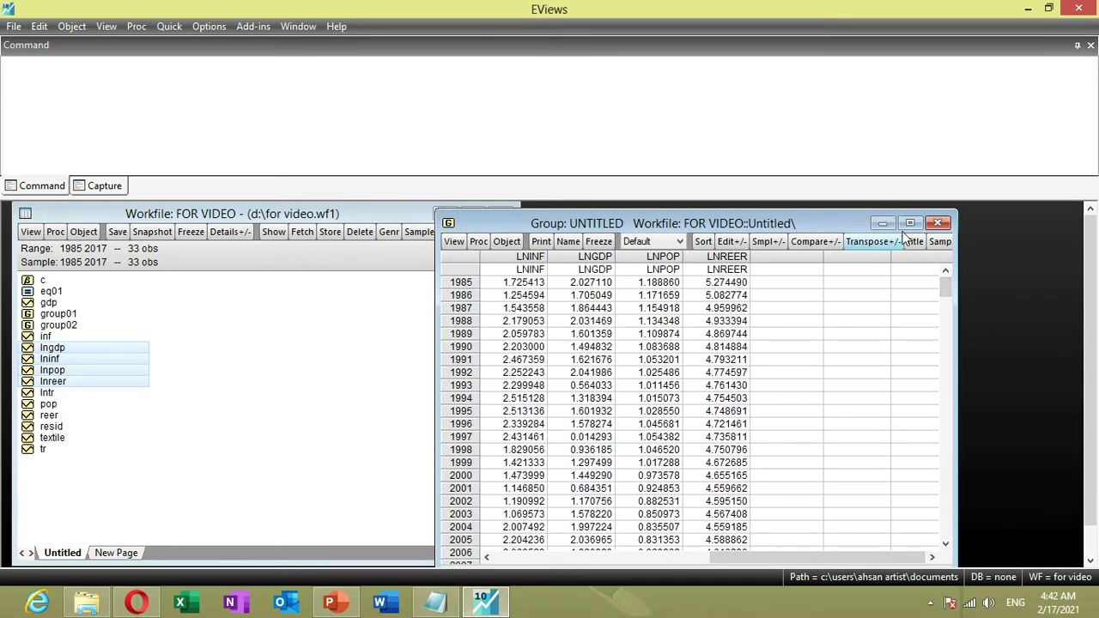
pyautogui.click(938, 222)
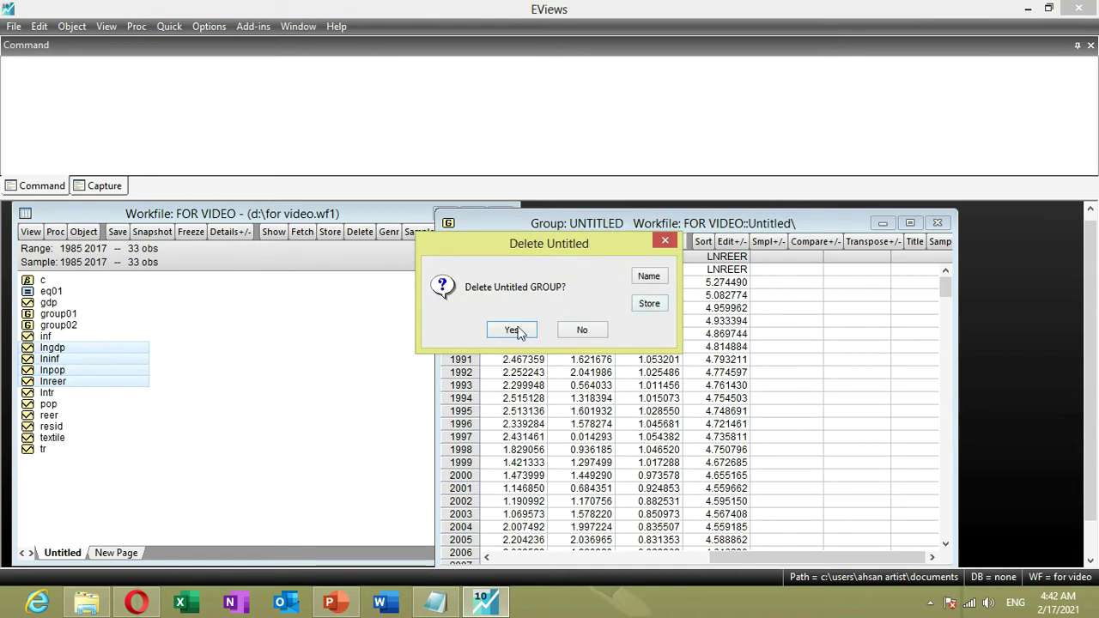
pyautogui.click(511, 330)
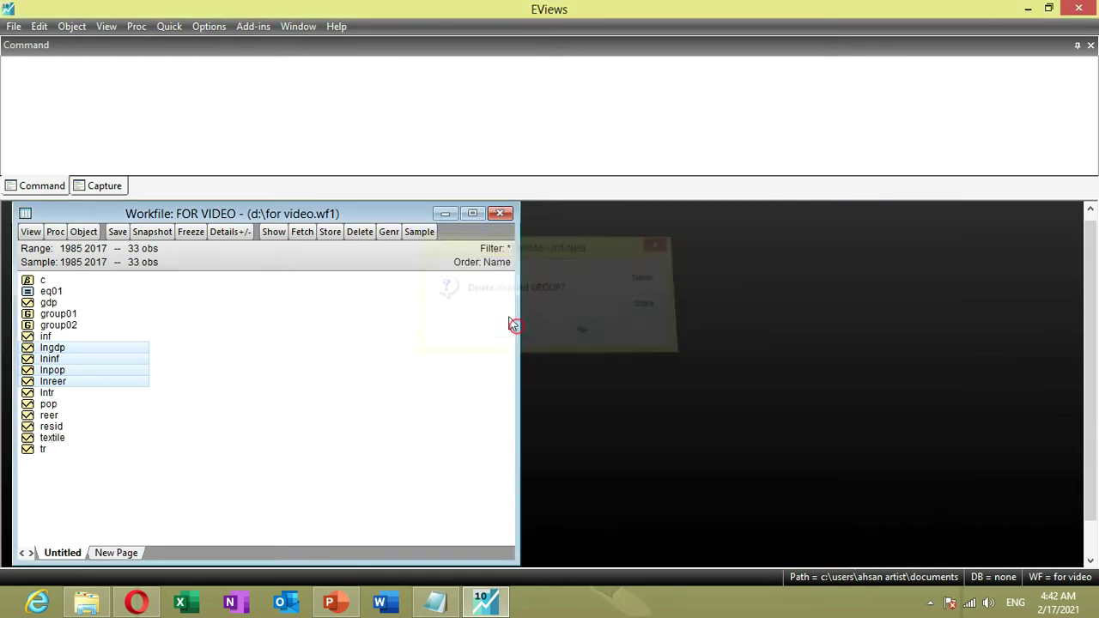
# Step: Estimate a Least Squares equation of lninf on lngdp, lnpop, lnreer and c for 1985 2017, and place its widened output beside the workfile
pyautogui.rightClick(92, 356)
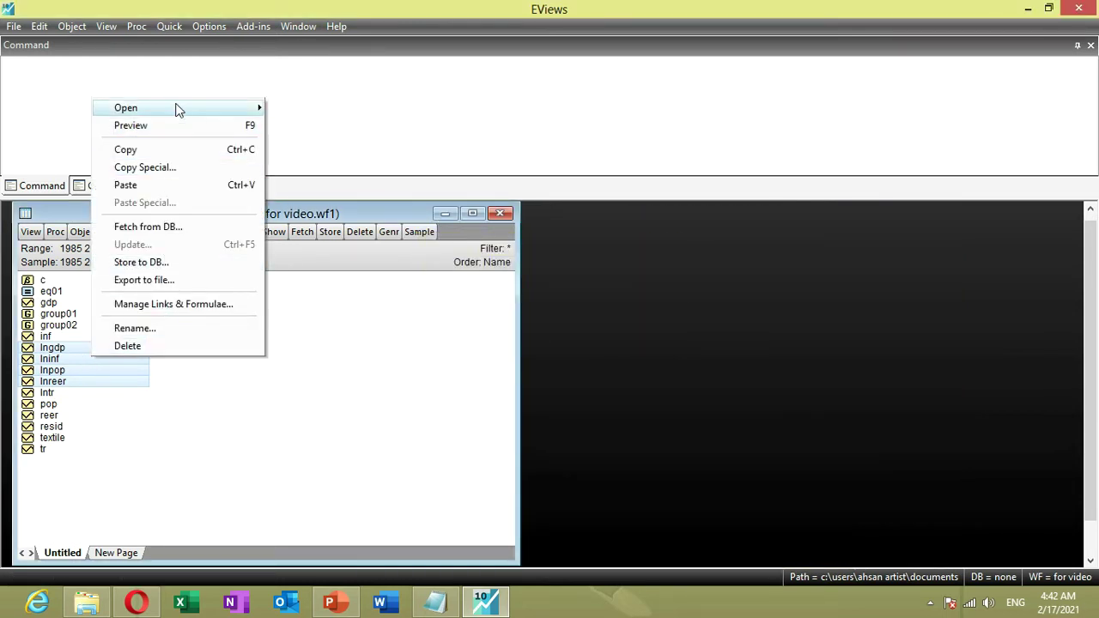
pyautogui.moveTo(237, 111)
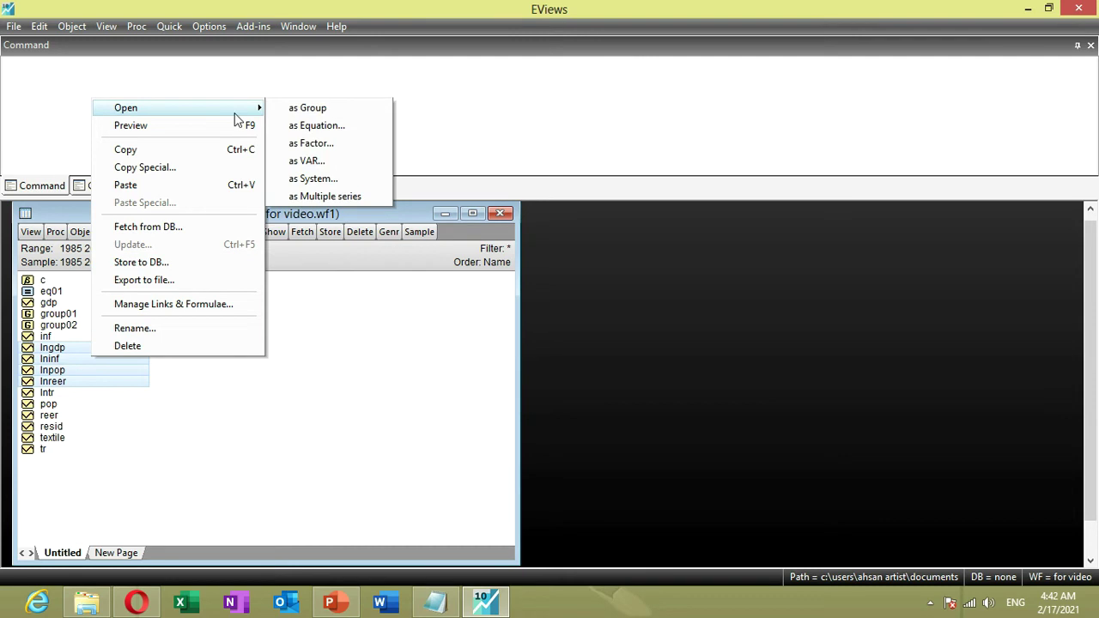
pyautogui.click(359, 127)
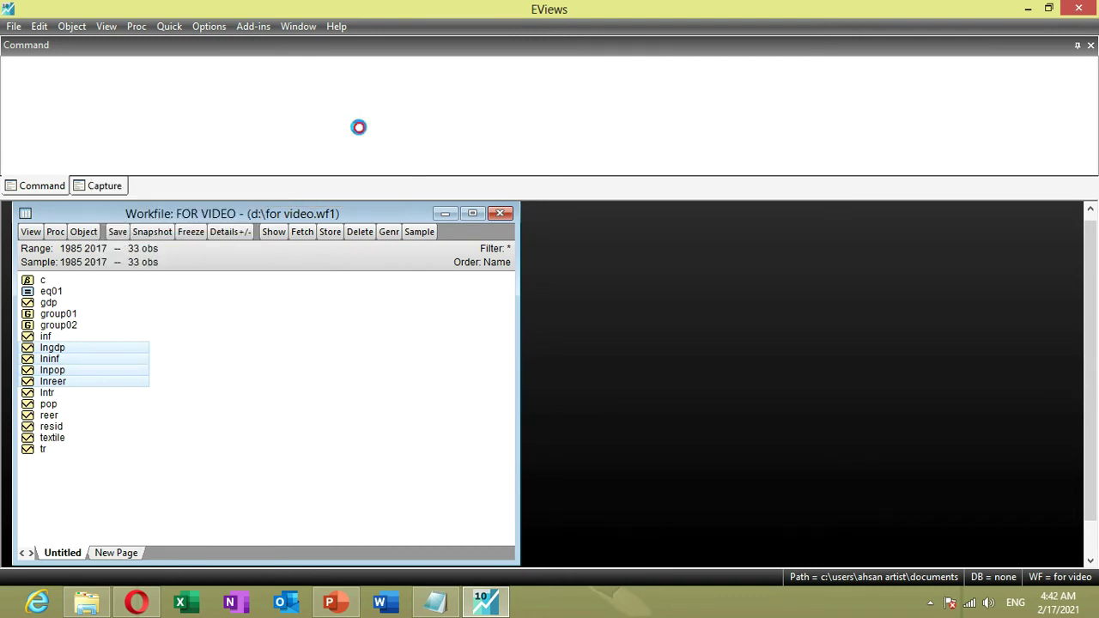
pyautogui.moveTo(516, 138); pyautogui.dragTo(454, 116)
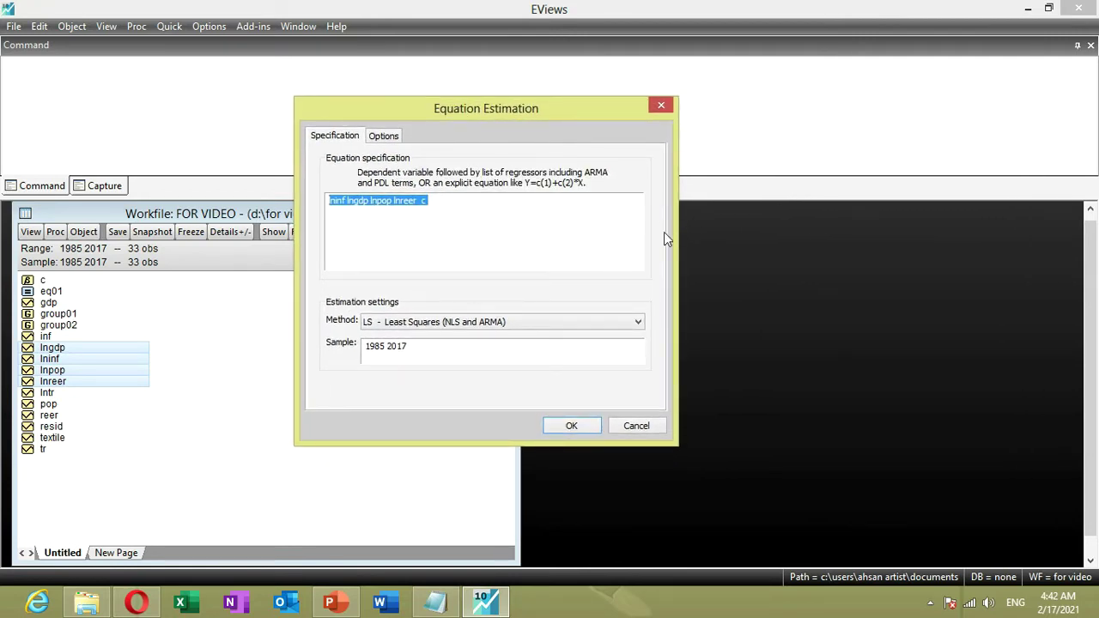
pyautogui.click(513, 322)
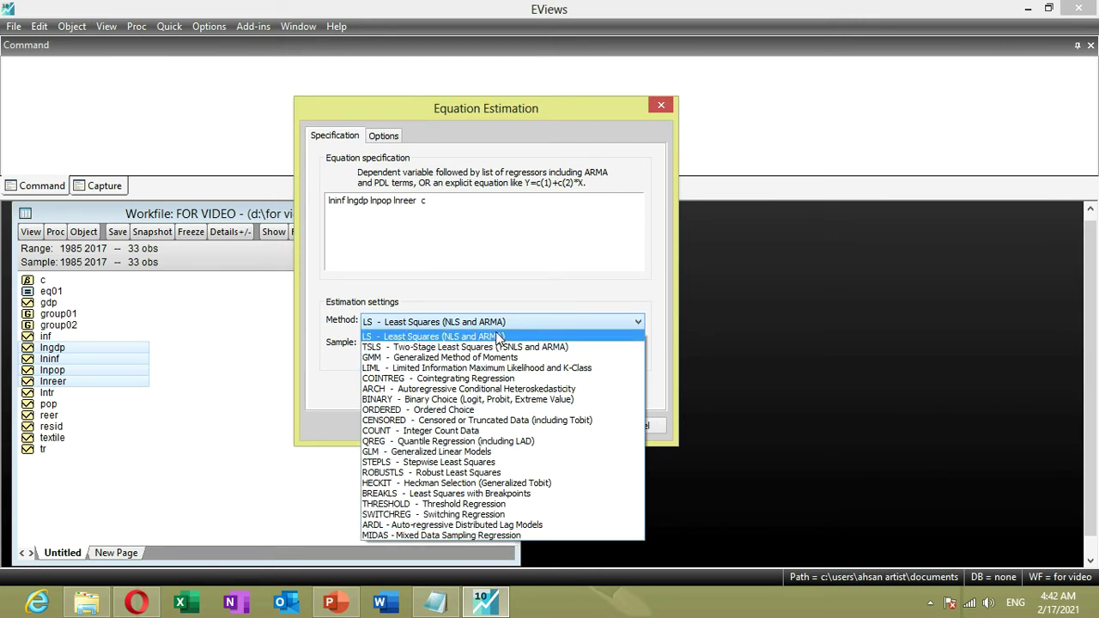
pyautogui.click(498, 336)
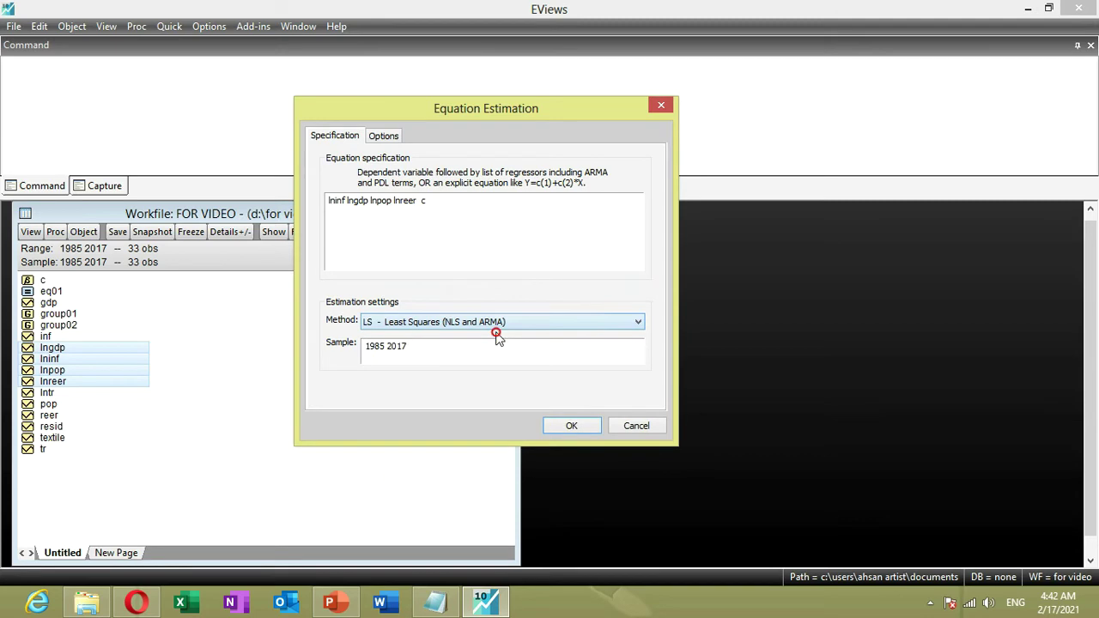
pyautogui.click(572, 426)
pyautogui.moveTo(292, 270); pyautogui.dragTo(669, 213)
pyautogui.moveTo(801, 288); pyautogui.dragTo(912, 286)
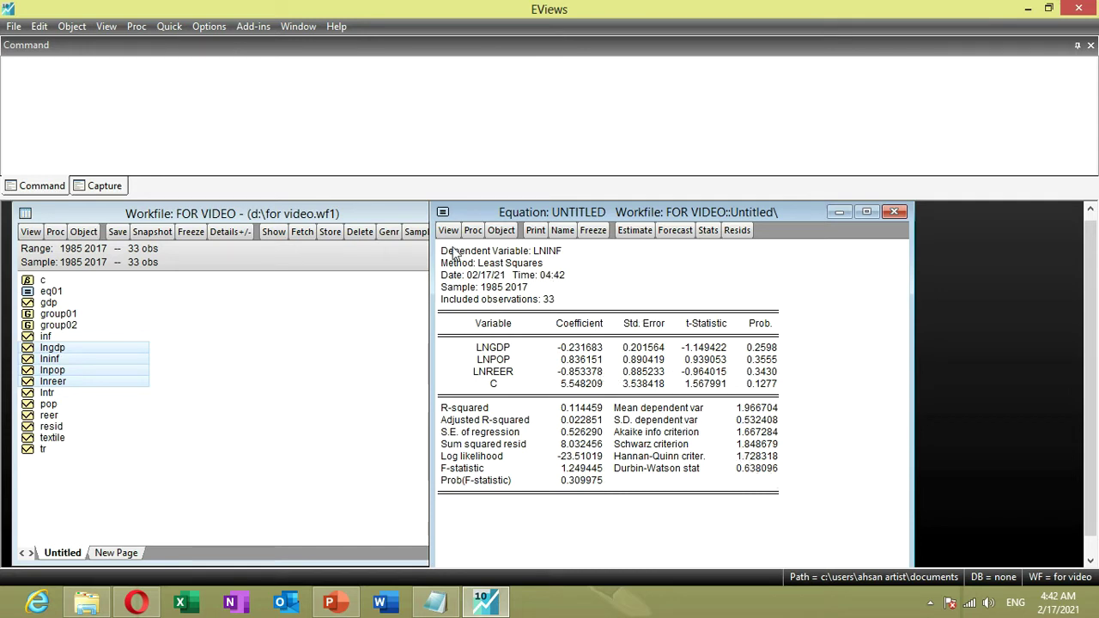
# Step: Copy the whole regression output table in Text format with the numbers as displayed
pyautogui.moveTo(441, 252); pyautogui.dragTo(776, 499)
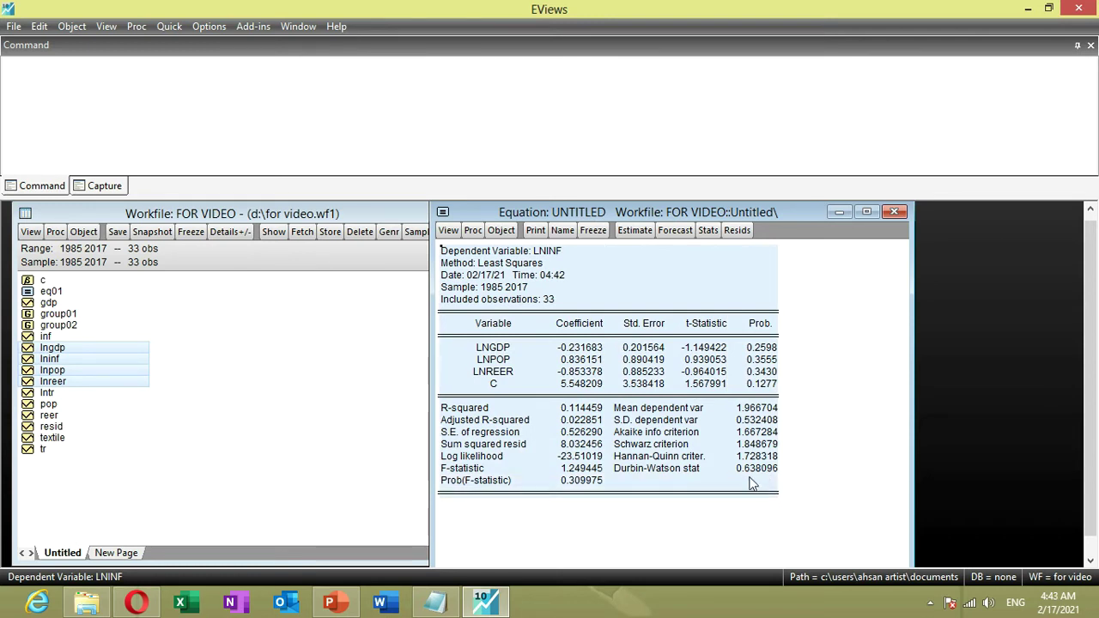
pyautogui.hotkey('ctrl', 'c')
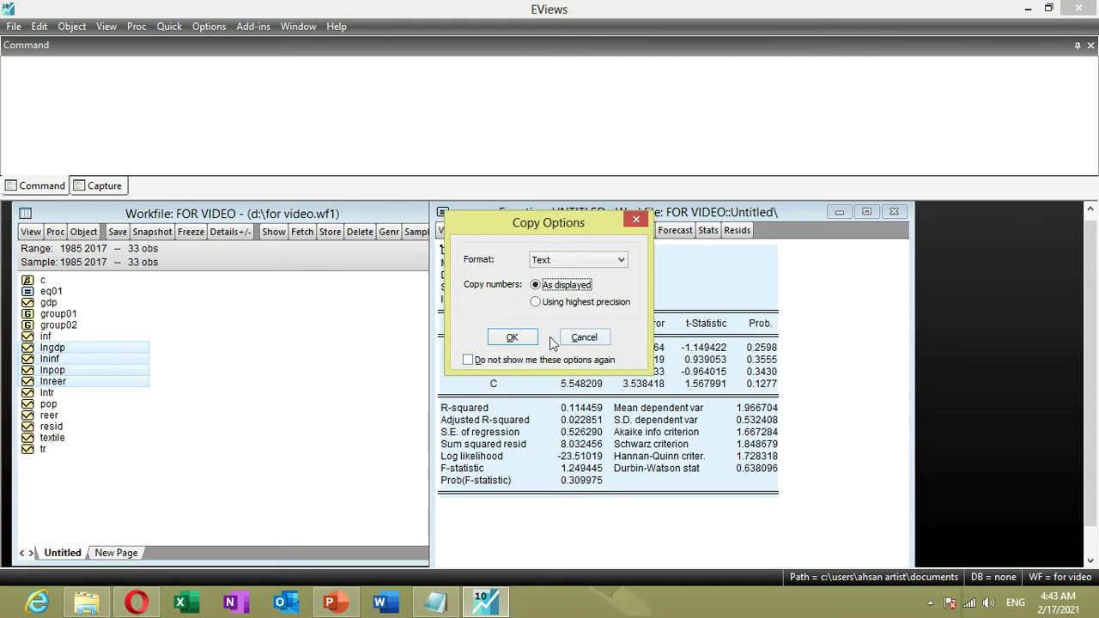
pyautogui.click(513, 339)
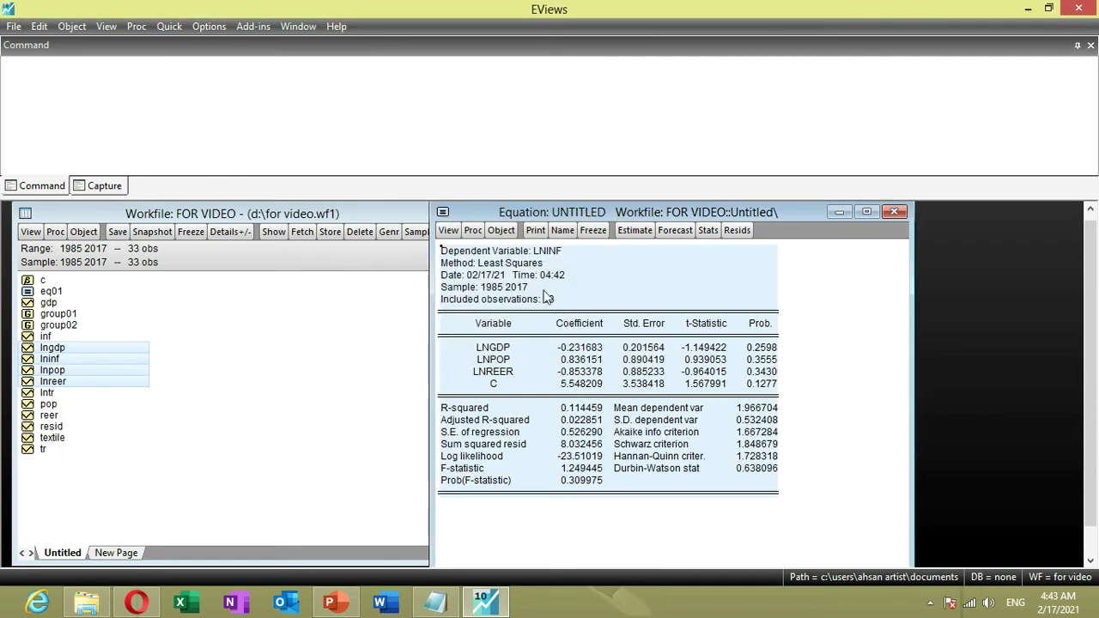
# Step: Switch to Word, create a blank document and paste the copied regression output into it
pyautogui.click(1031, 8)
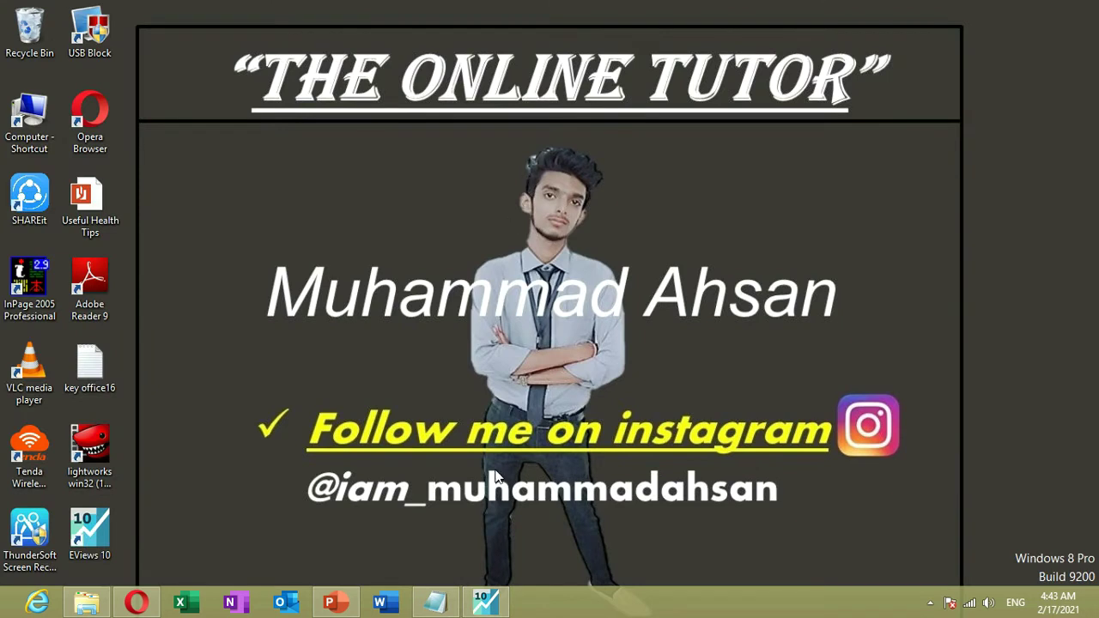
pyautogui.click(383, 602)
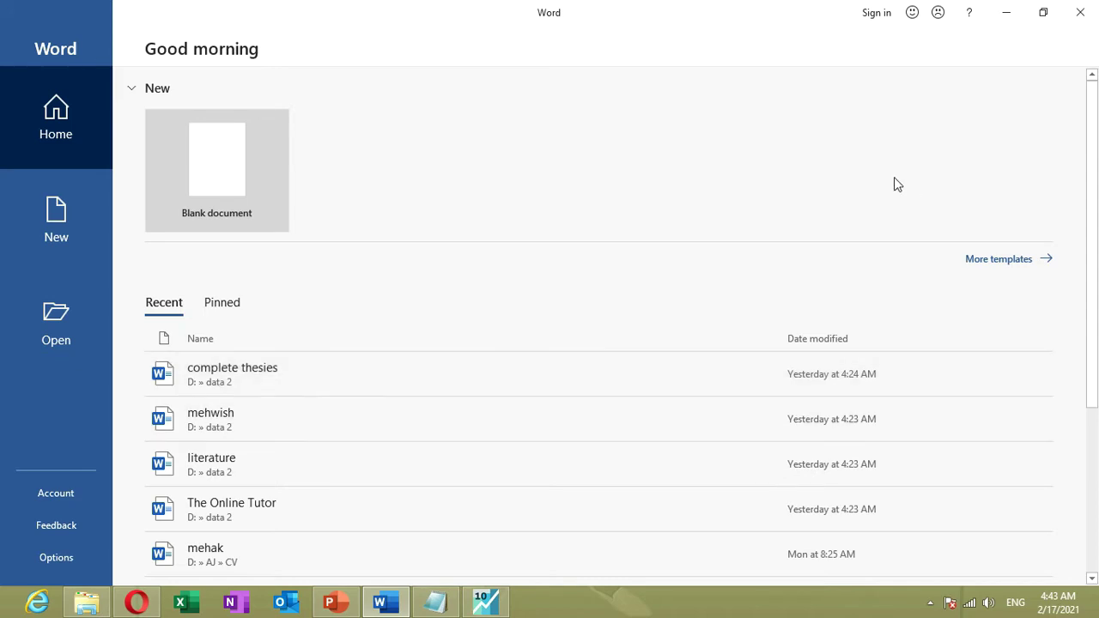
pyautogui.click(194, 165)
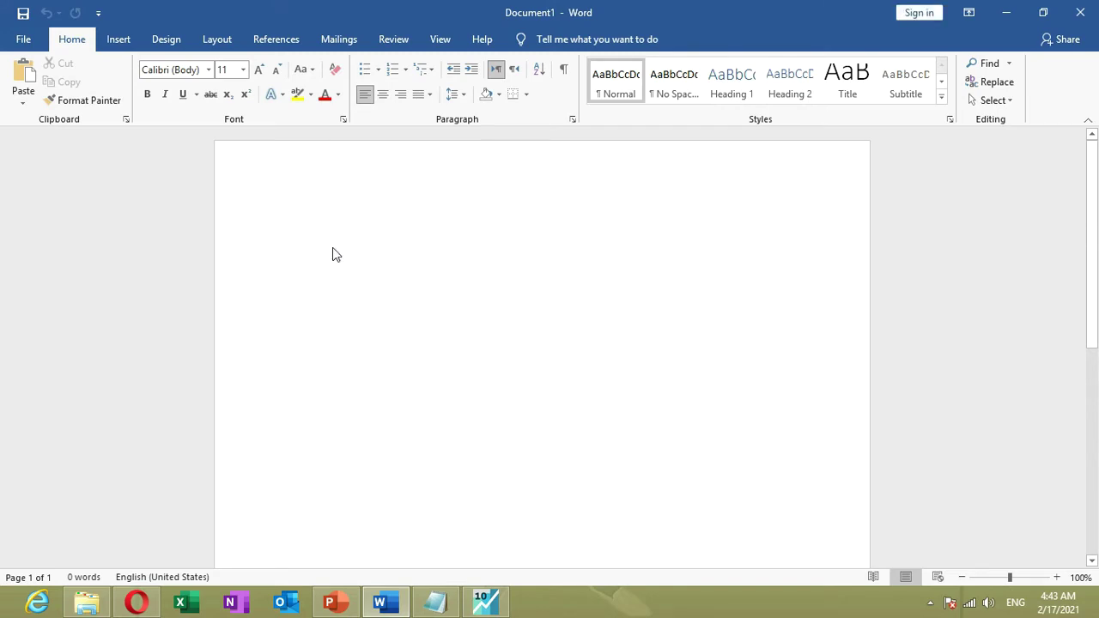
pyautogui.hotkey('ctrl', 'v')
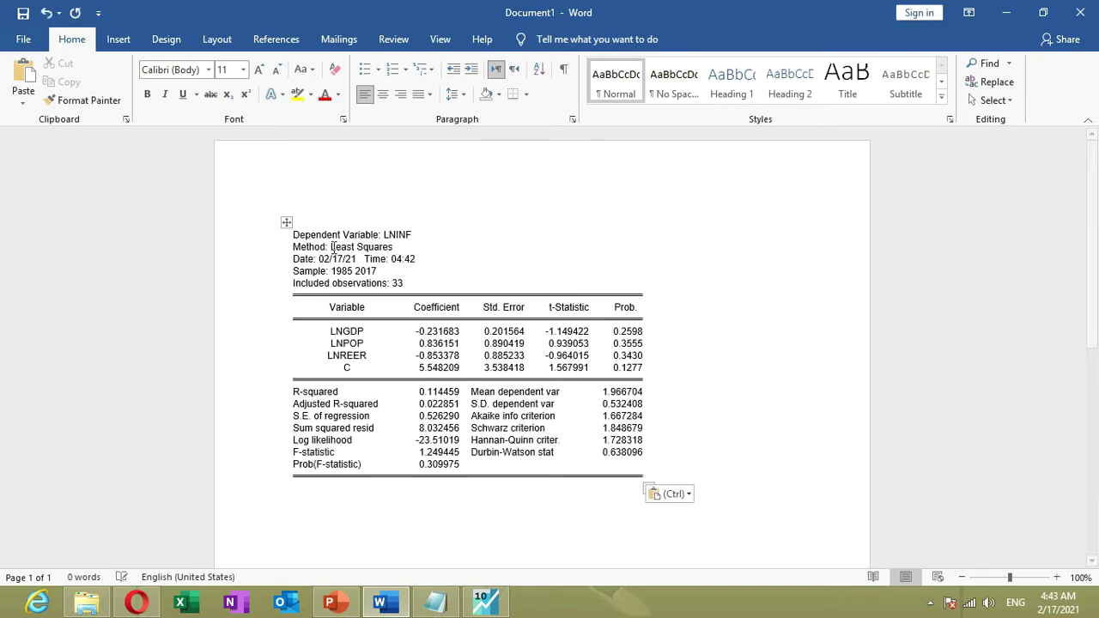
pyautogui.scroll(-1, 333, 246)
pyautogui.scroll(1, 334, 245)
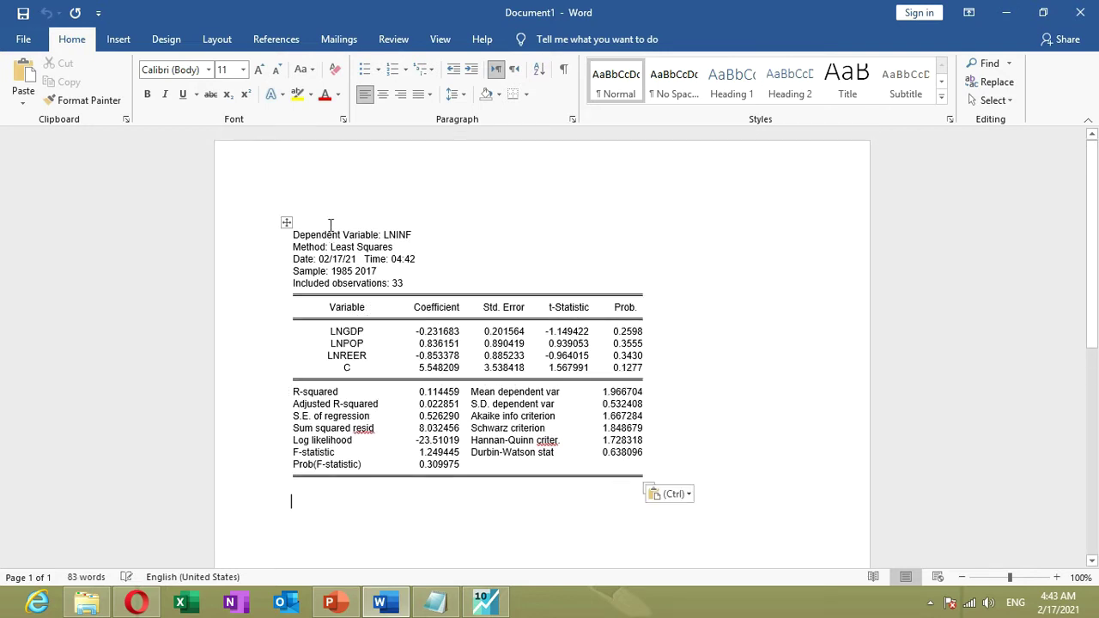
pyautogui.press('Up')
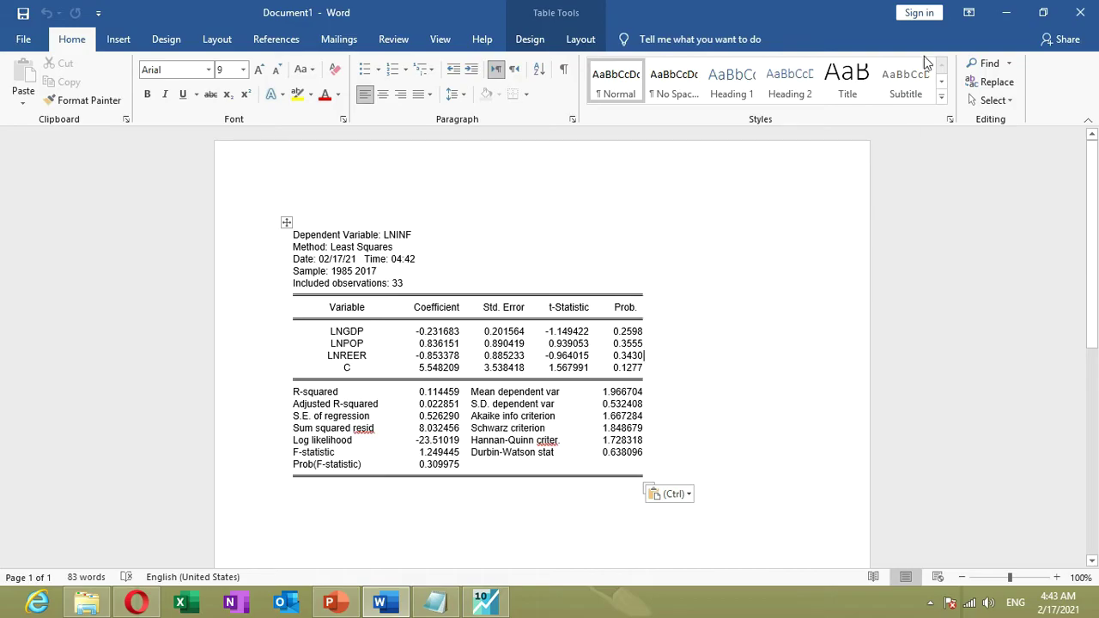
# Step: Minimise Word, return to EViews and close the untitled equation, deleting it
pyautogui.click(1007, 13)
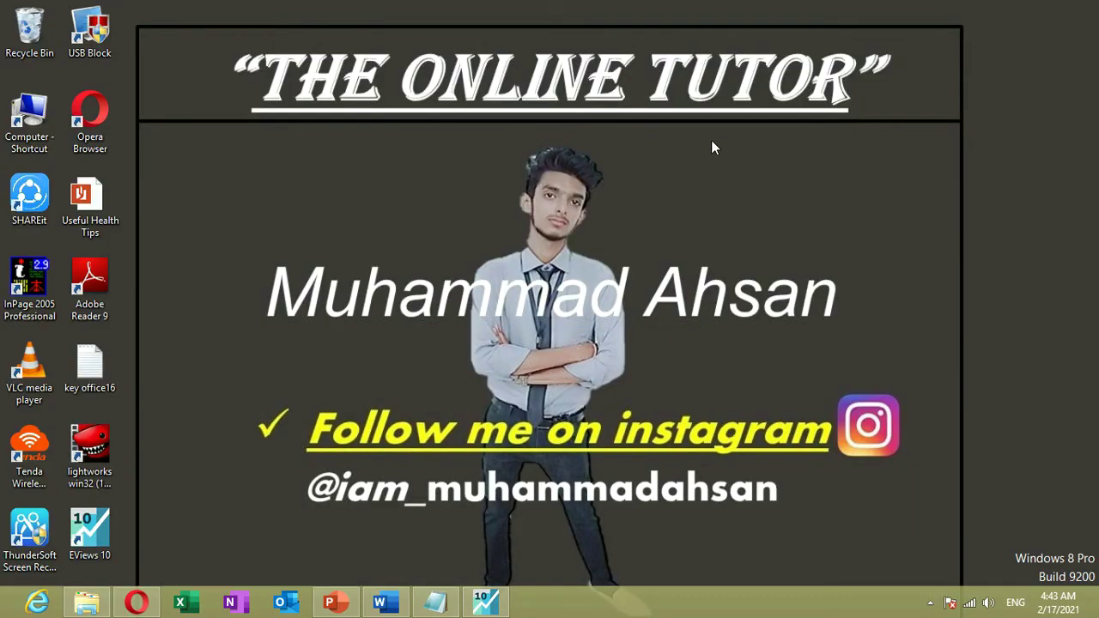
pyautogui.click(485, 603)
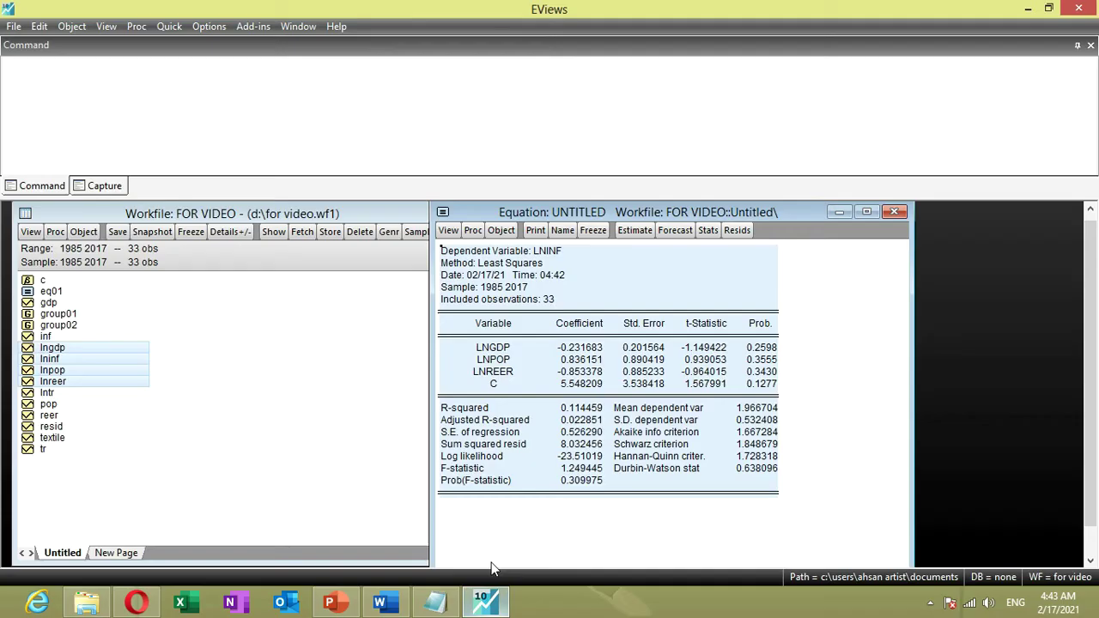
pyautogui.click(855, 304)
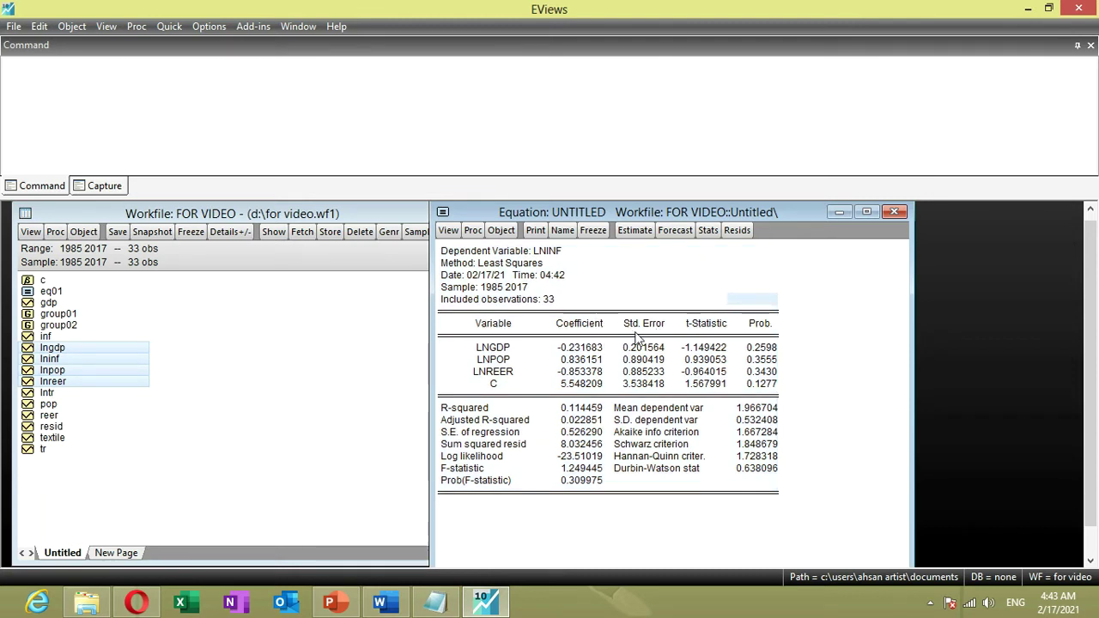
pyautogui.click(893, 212)
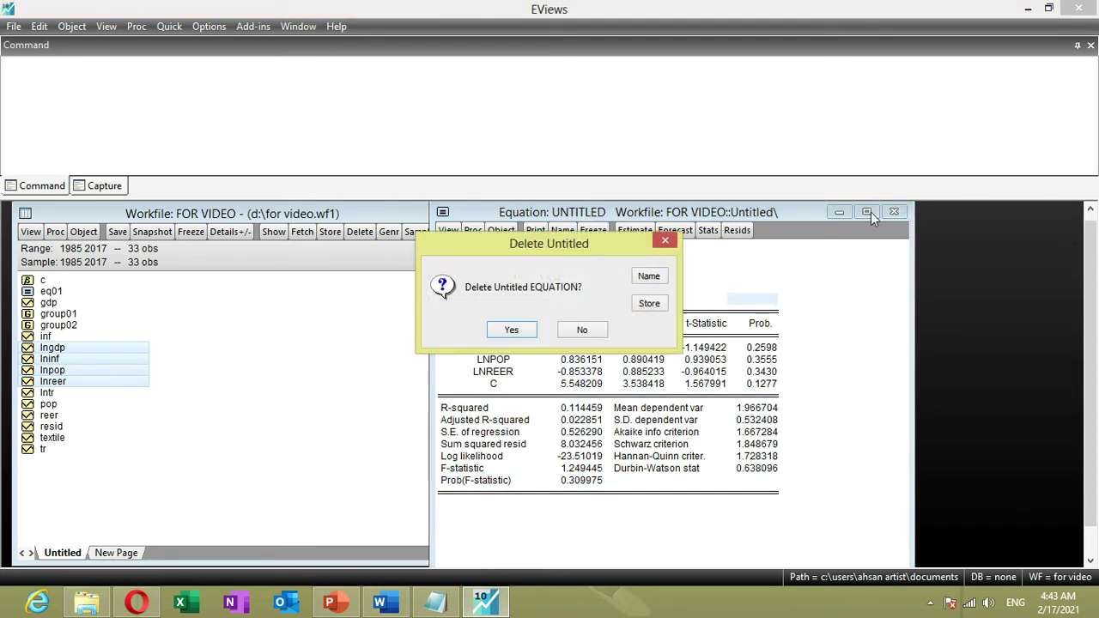
pyautogui.click(511, 331)
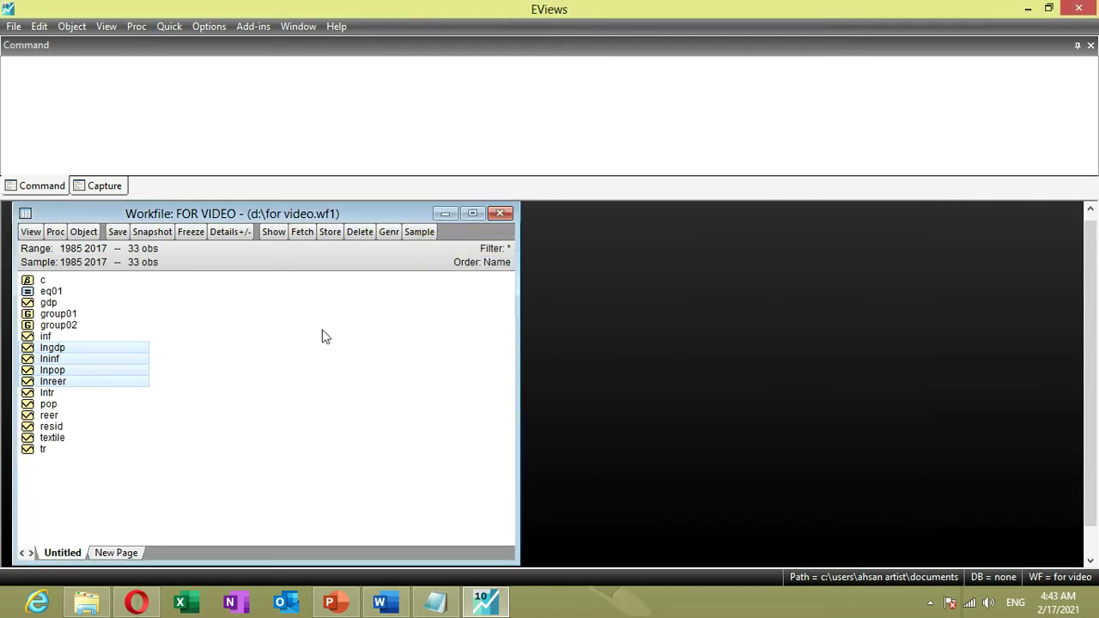
# Step: Estimate a Least Squares equation of lninf on lngdp, lnpop, lnreer, lntr and c for 1985 2017, view its output, and close it, deleting it
pyautogui.keyDown('ctrl'); pyautogui.click(47, 394); pyautogui.keyUp('ctrl')
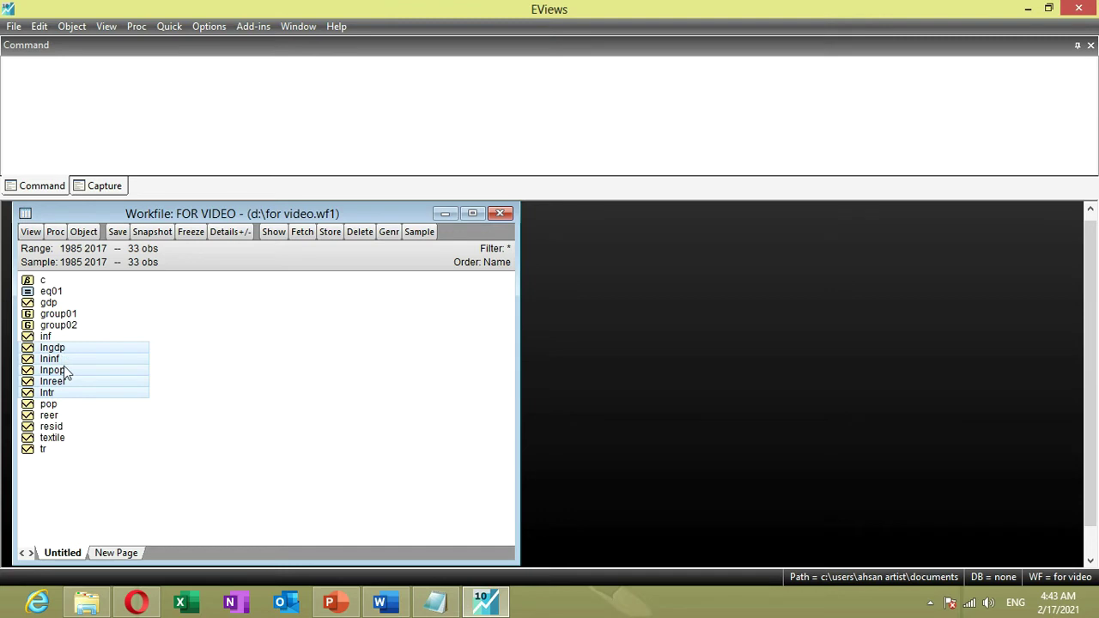
pyautogui.rightClick(61, 371)
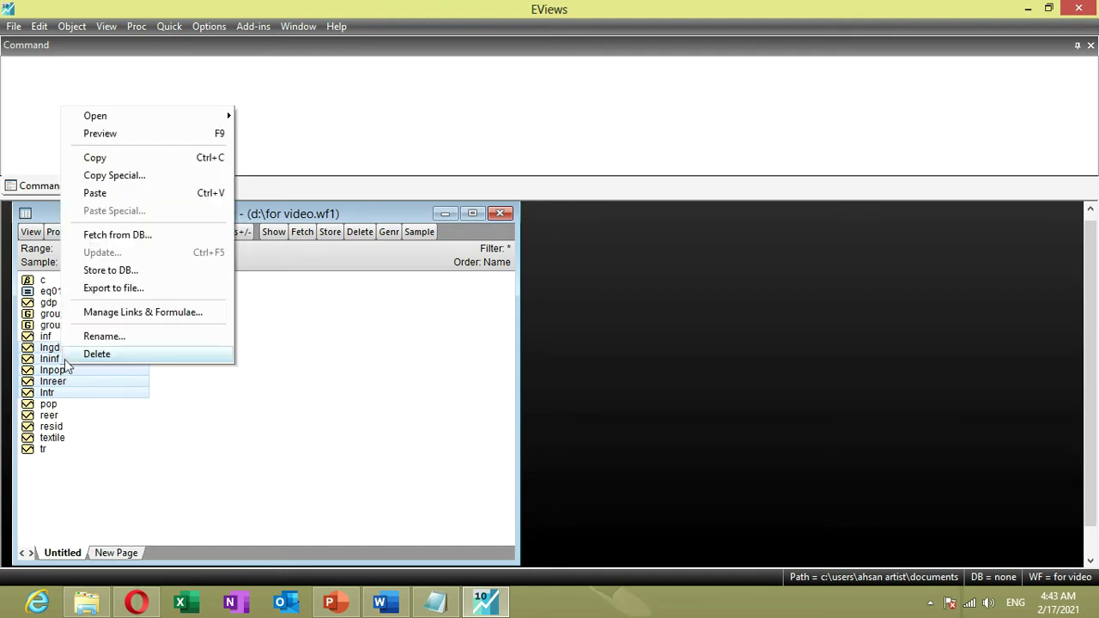
pyautogui.moveTo(144, 115)
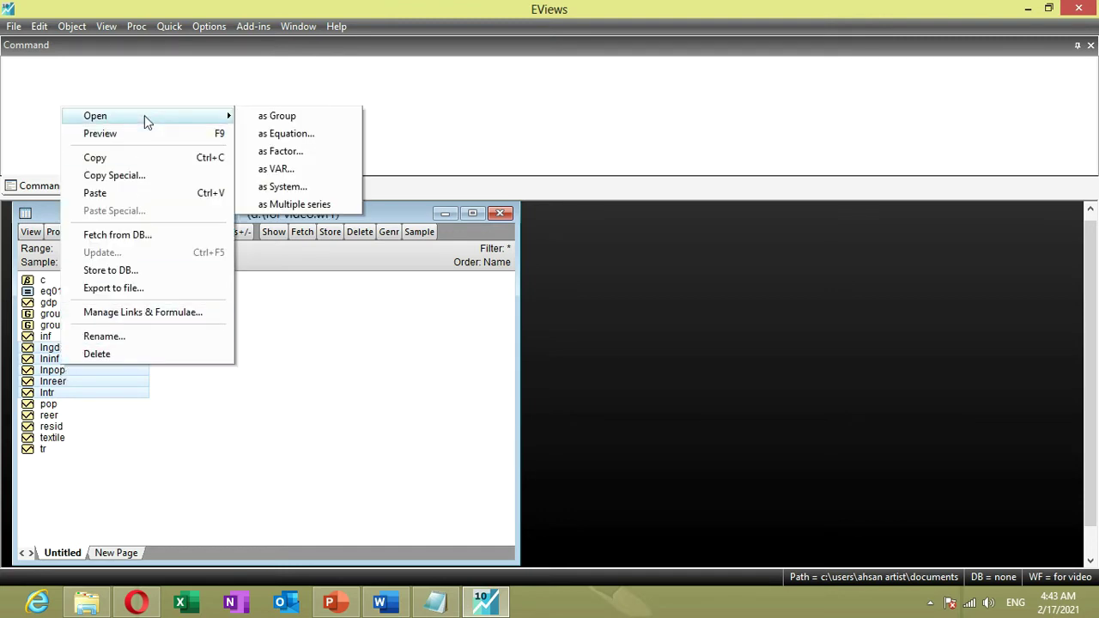
pyautogui.click(279, 133)
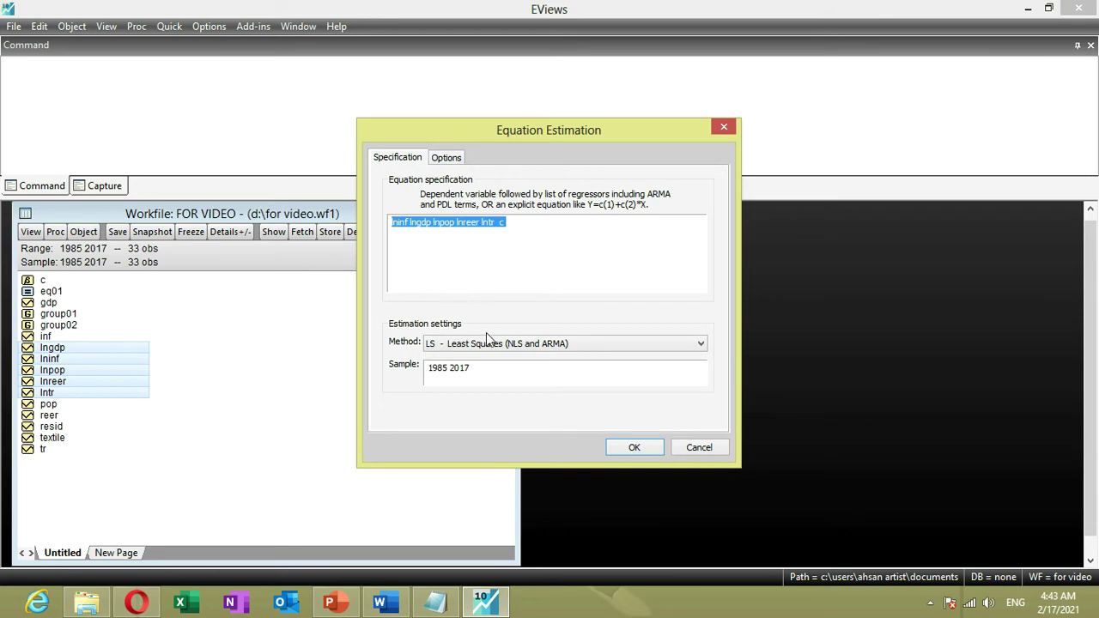
pyautogui.click(633, 447)
pyautogui.moveTo(307, 294); pyautogui.dragTo(665, 214)
pyautogui.moveTo(806, 290); pyautogui.dragTo(923, 278)
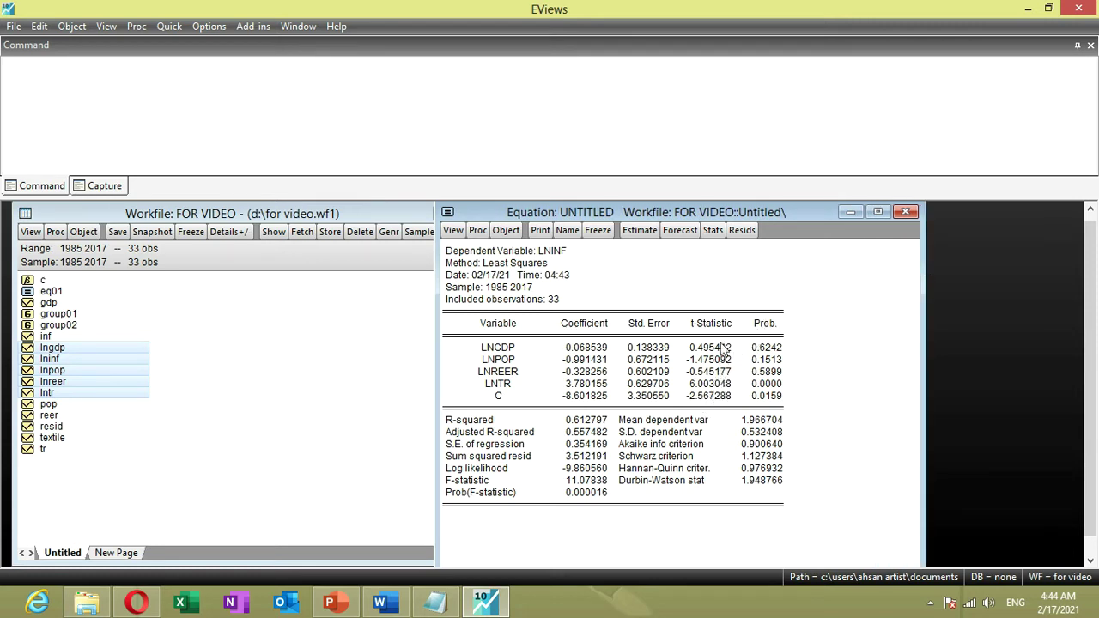
pyautogui.click(908, 212)
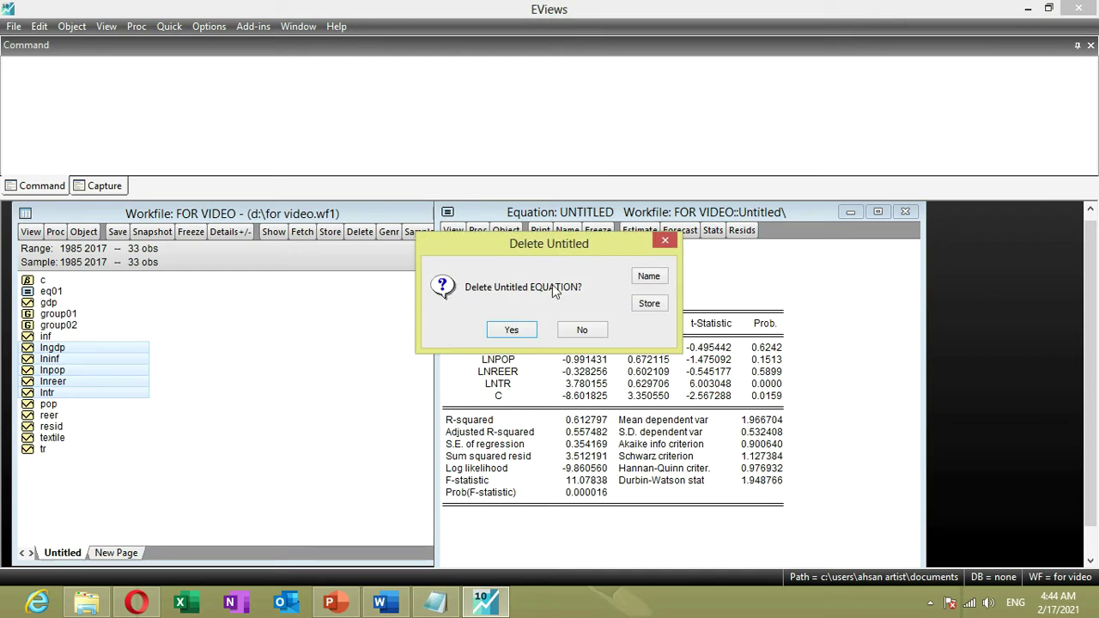
pyautogui.click(507, 324)
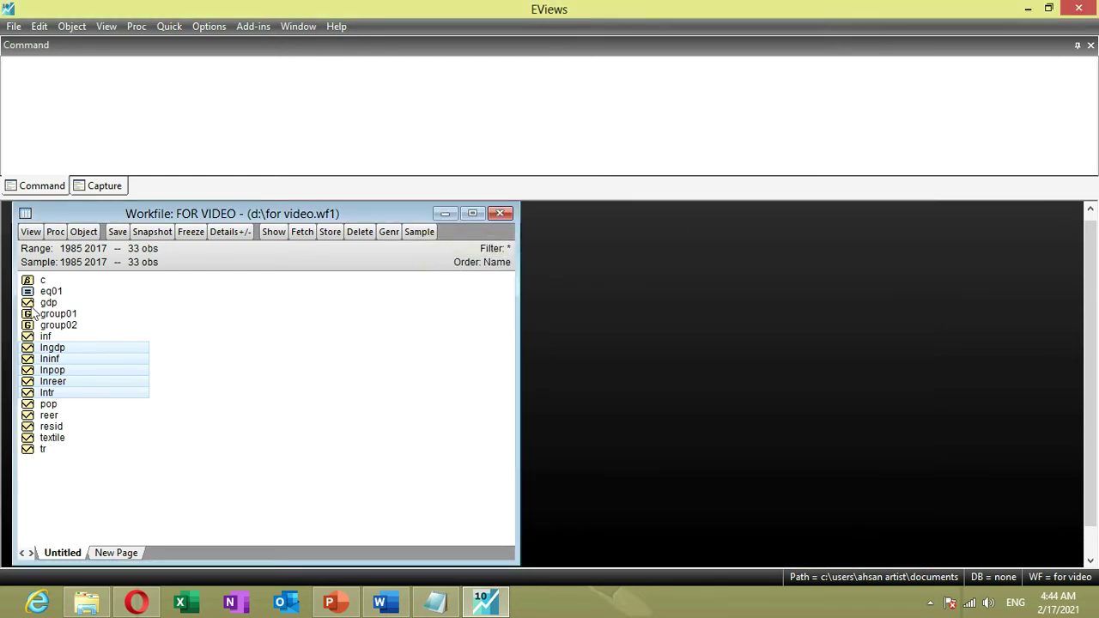
# Step: Estimate an equation of lninf on lngdp, lnpop, lntr and c without lnreer, and place its widened output beside the workfile
pyautogui.keyDown('ctrl'); pyautogui.click(63, 383); pyautogui.keyUp('ctrl')
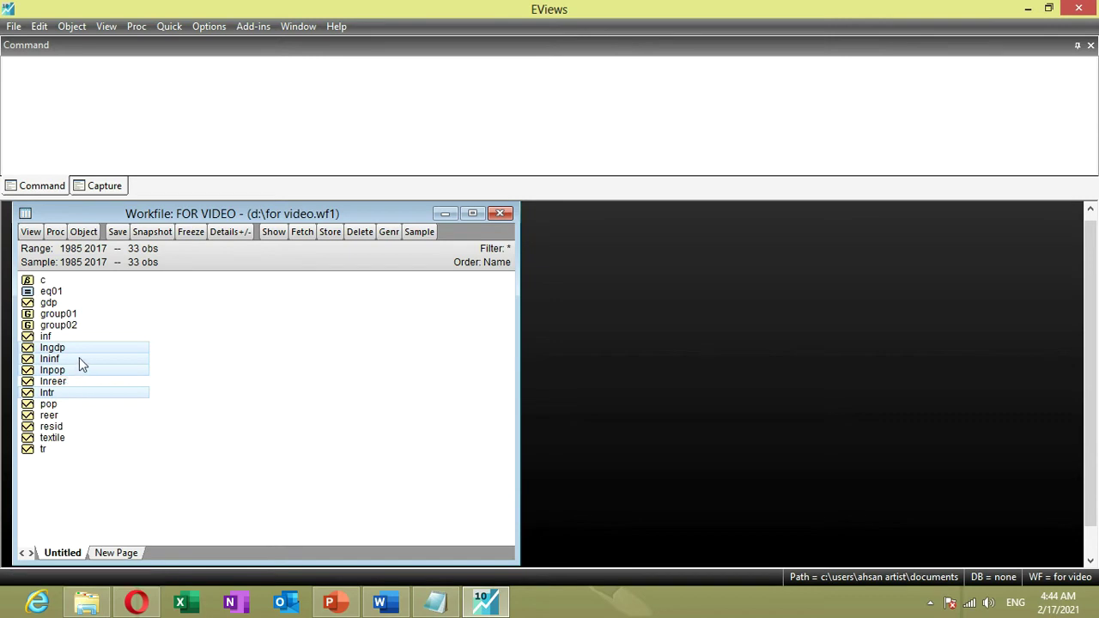
pyautogui.rightClick(79, 357)
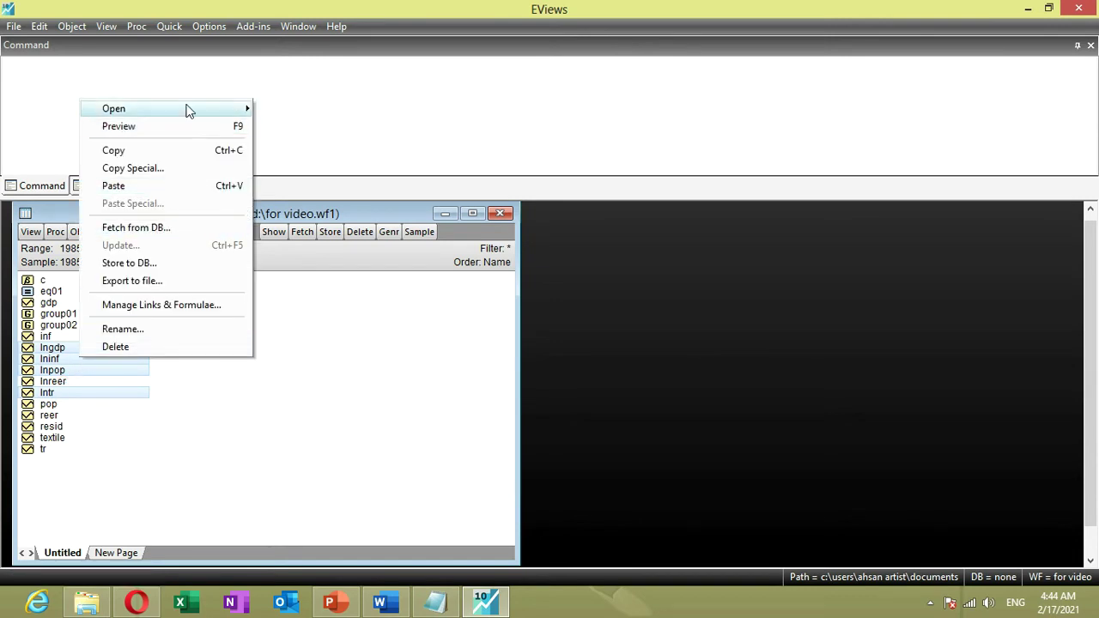
pyautogui.moveTo(258, 108)
pyautogui.click(311, 127)
pyautogui.click(625, 441)
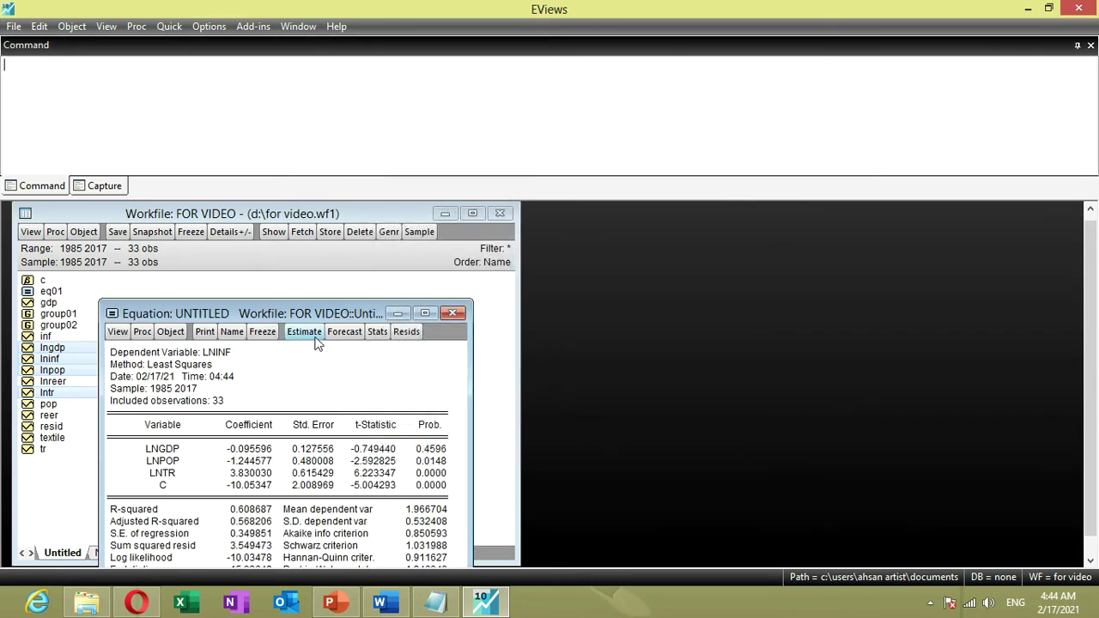
pyautogui.moveTo(341, 314); pyautogui.dragTo(693, 233)
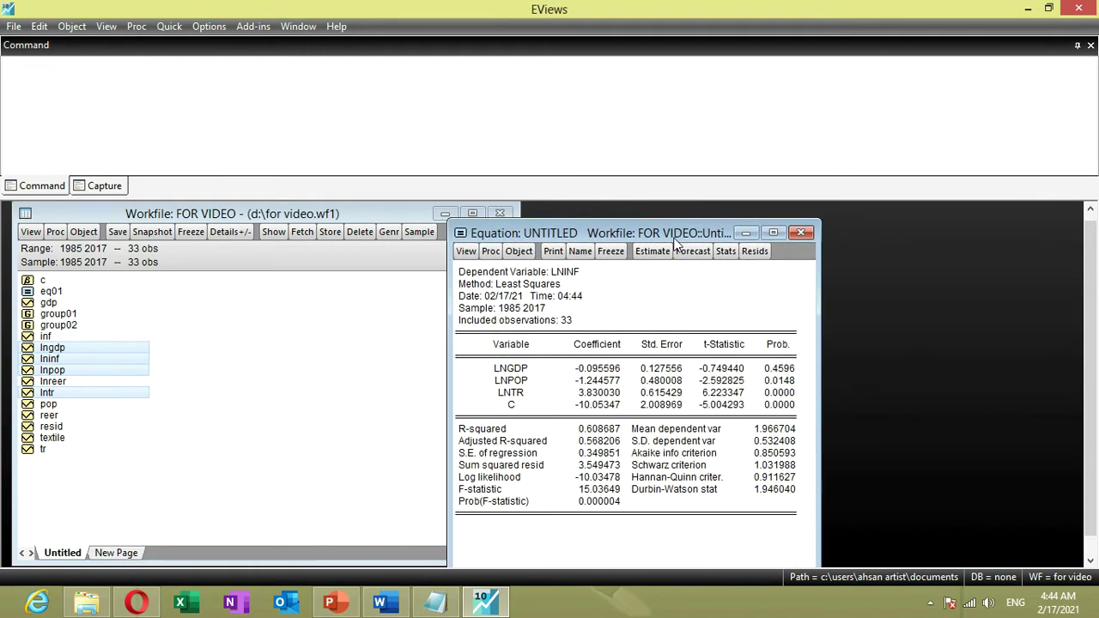
pyautogui.moveTo(826, 288); pyautogui.dragTo(902, 288)
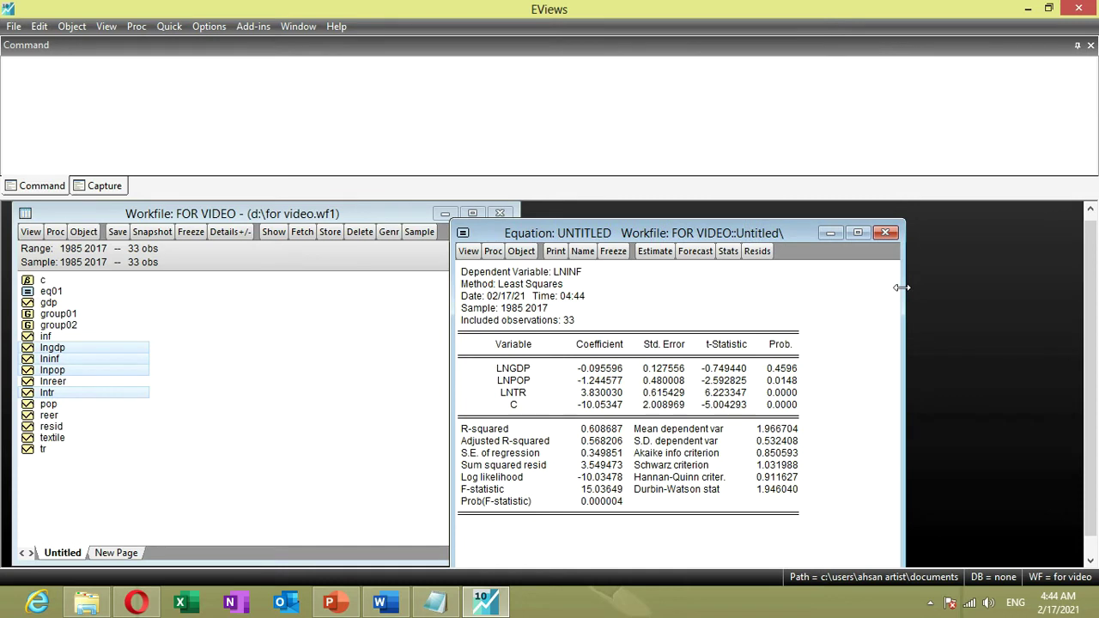
# Step: Close the untitled equation, keeping it in the workfile under the name eq02results, and clear the series selection
pyautogui.click(885, 233)
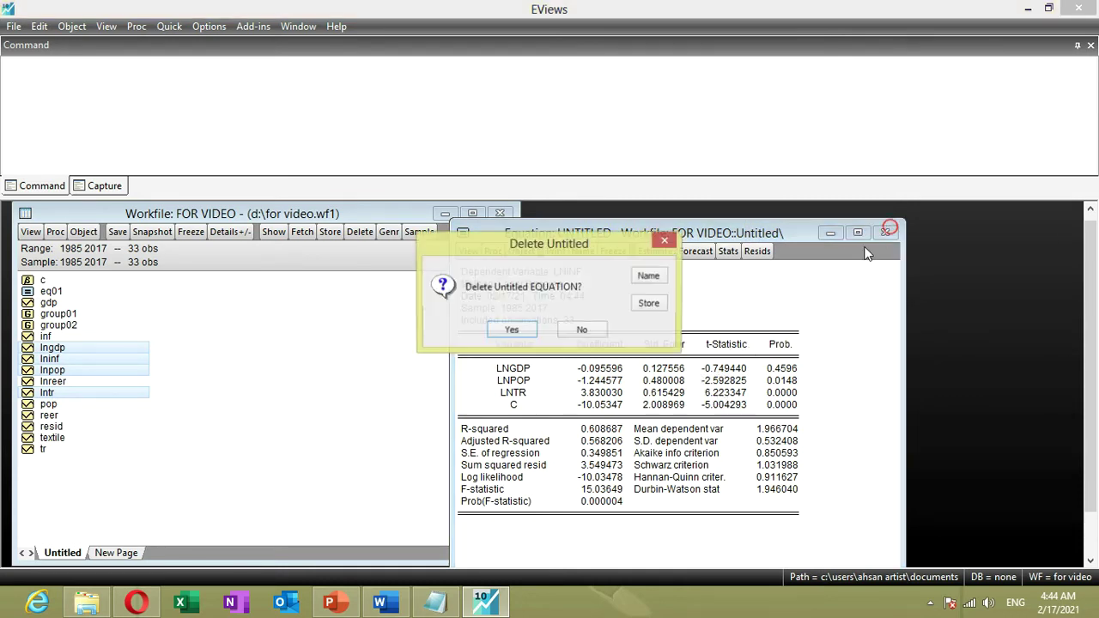
pyautogui.click(648, 277)
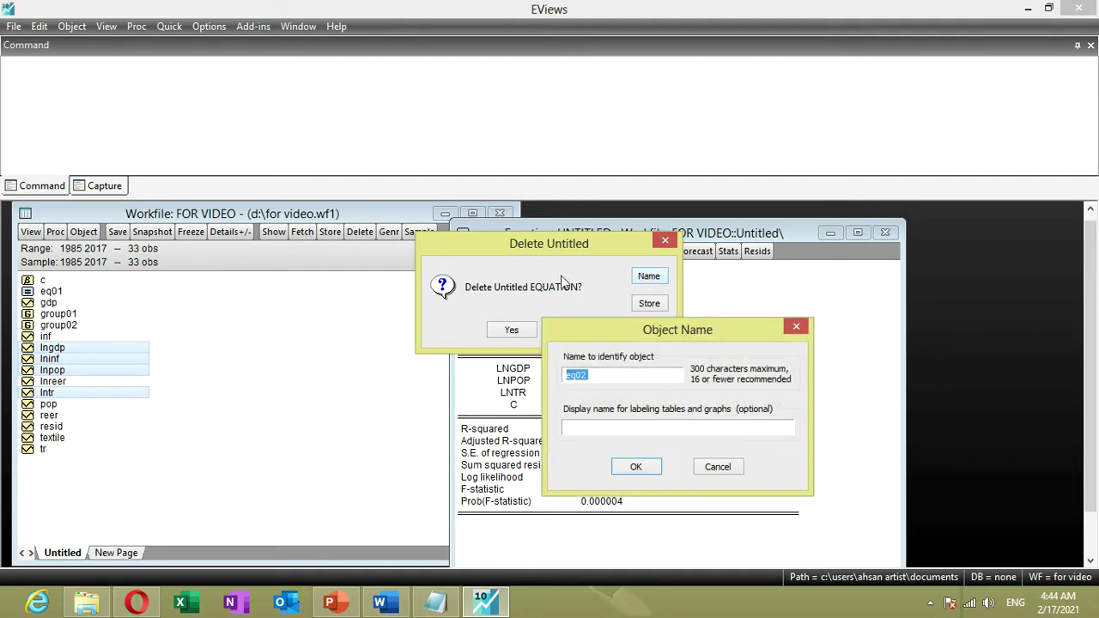
pyautogui.click(593, 376)
pyautogui.write('results')
pyautogui.click(636, 467)
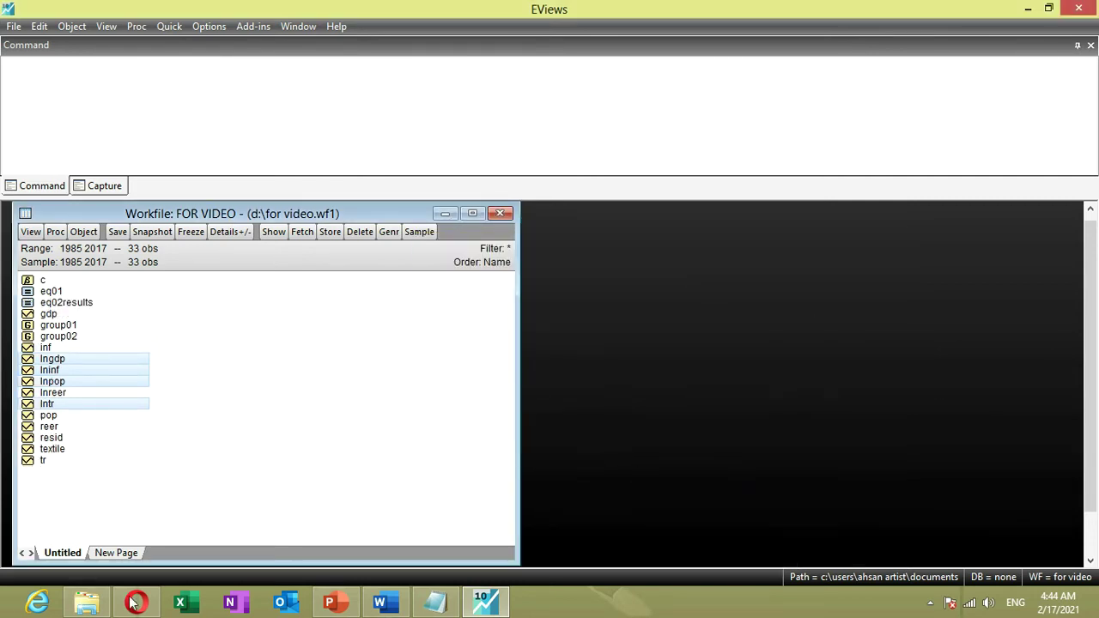
pyautogui.click(249, 361)
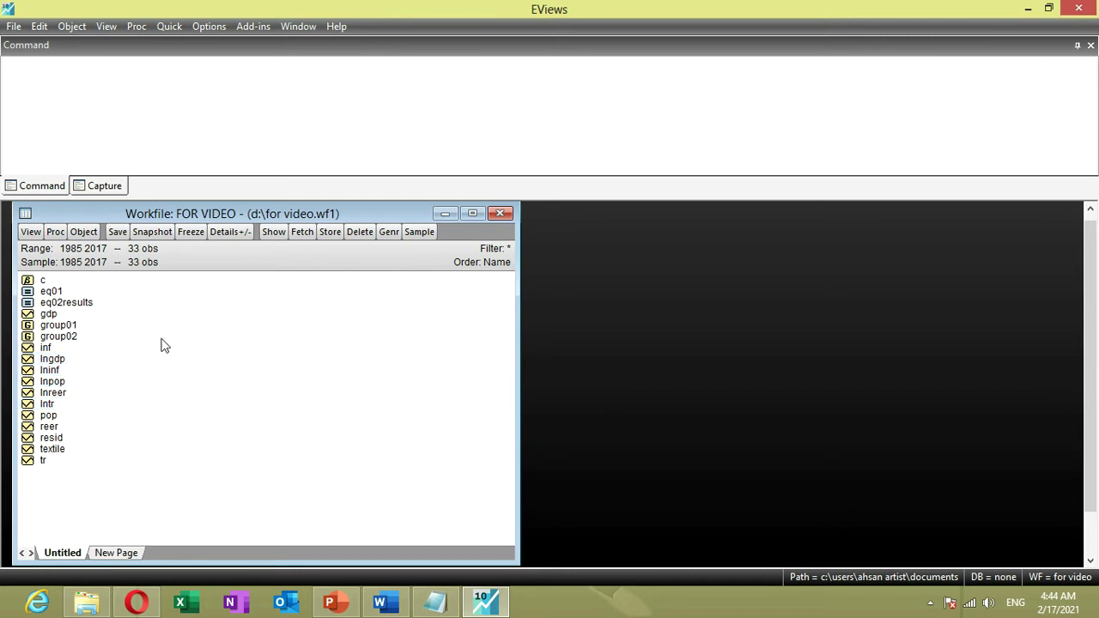
# Step: Open eq02results beside the workfile and review its dependent variable, method, date, sample and included observations lines
pyautogui.click(86, 303)
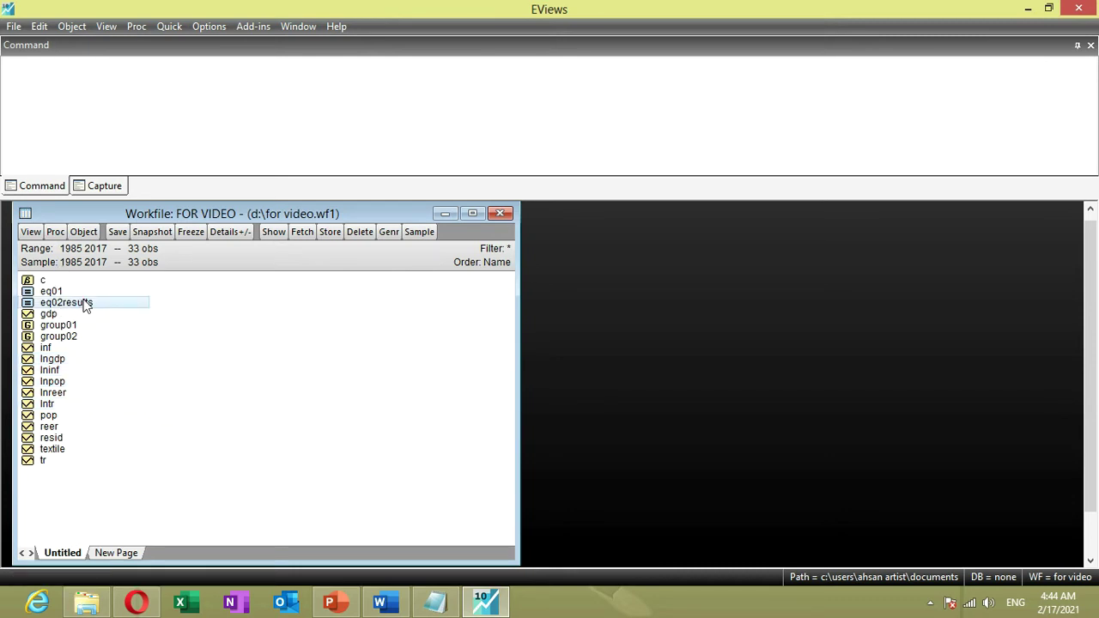
pyautogui.doubleClick(86, 305)
pyautogui.moveTo(350, 329); pyautogui.dragTo(491, 224)
pyautogui.click(514, 280)
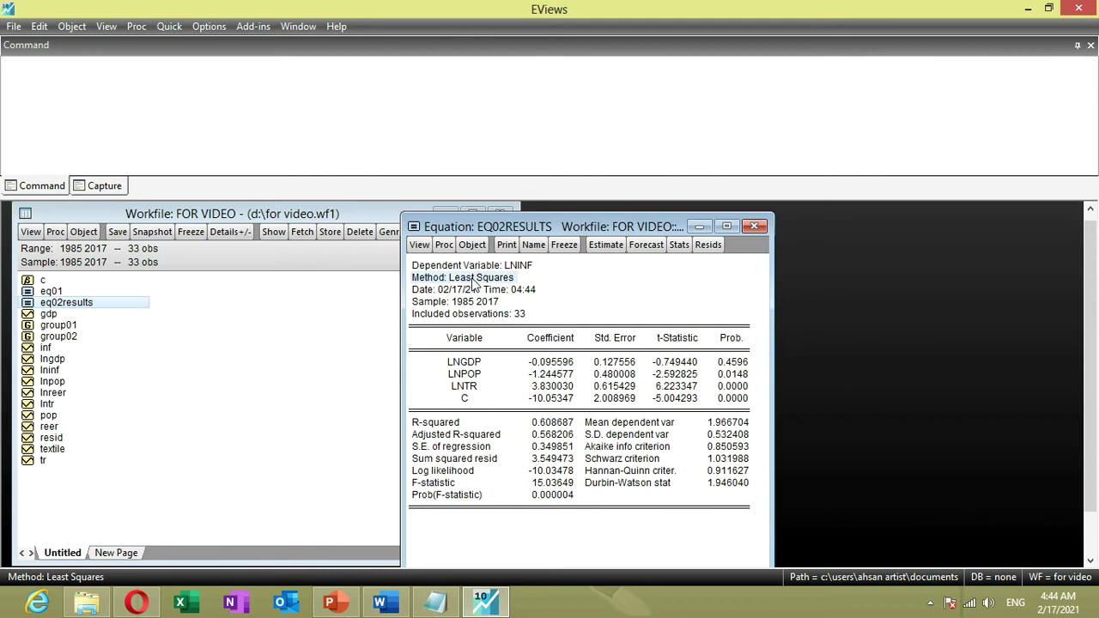
pyautogui.click(522, 265)
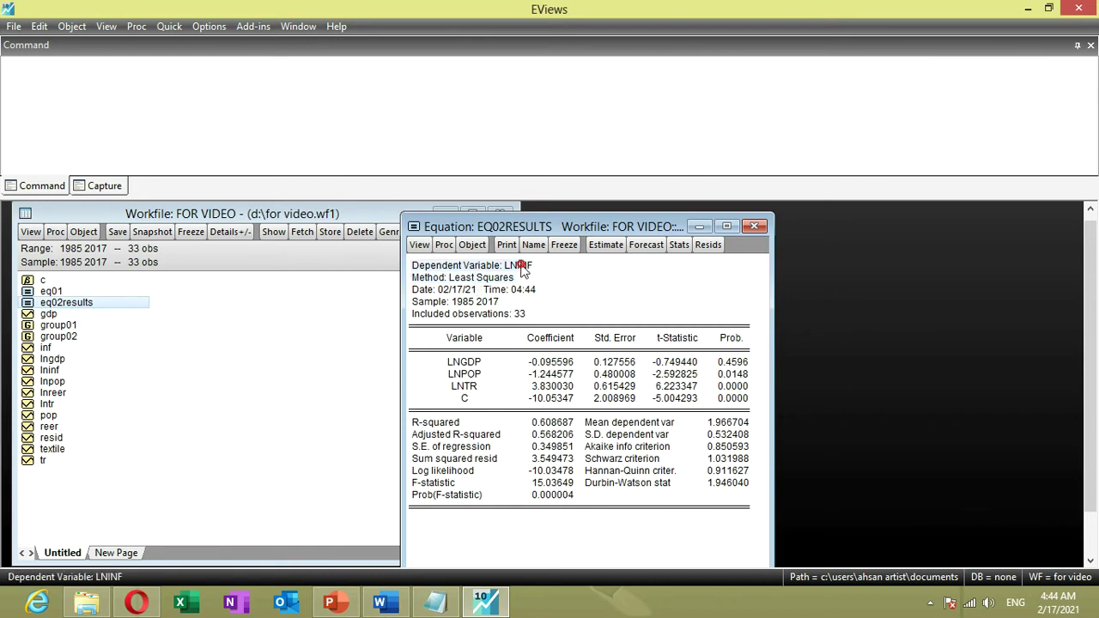
pyautogui.click(499, 280)
pyautogui.click(496, 292)
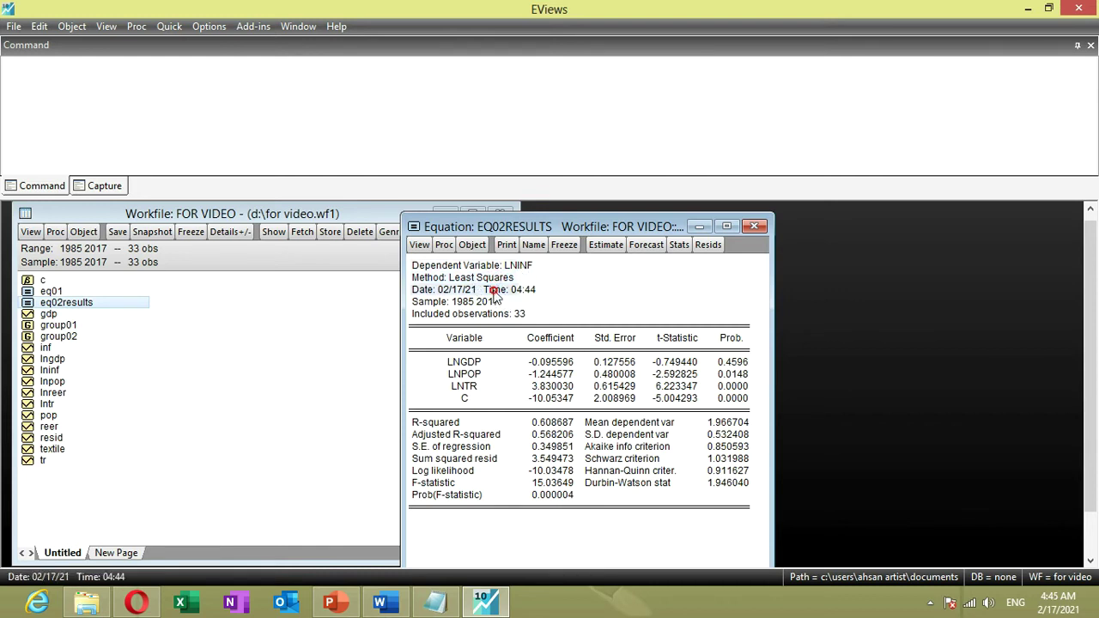
pyautogui.click(489, 304)
pyautogui.click(494, 315)
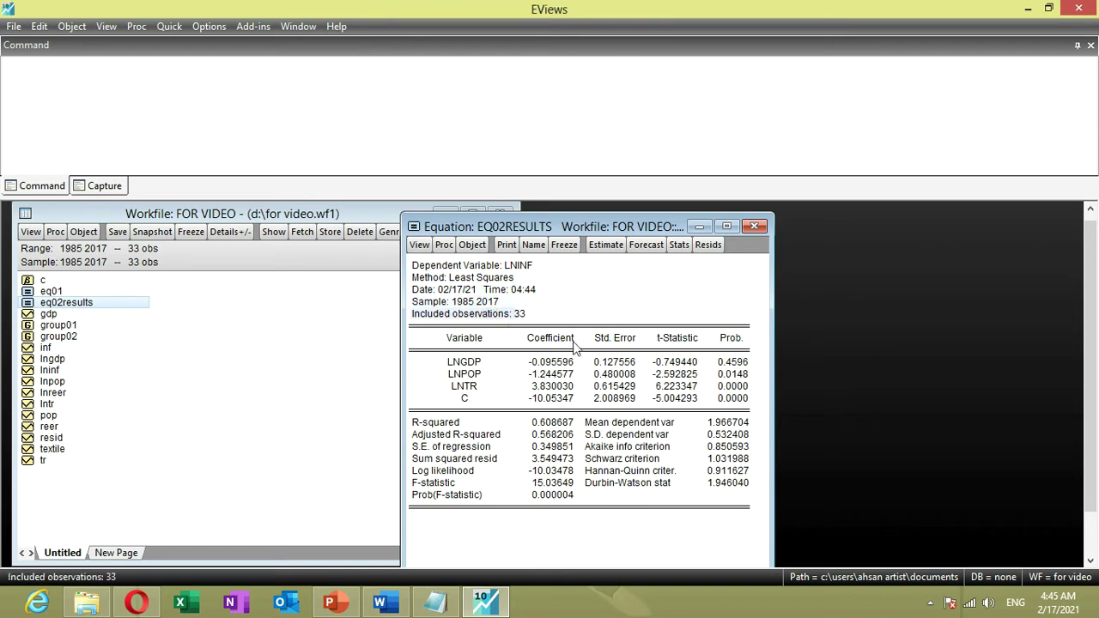
# Step: Examine the LNGDP, LNPOP and LNTR regressors and the R-squared, Adjusted R-squared and F-statistic entries in the eq02results output
pyautogui.click(464, 365)
pyautogui.click(470, 375)
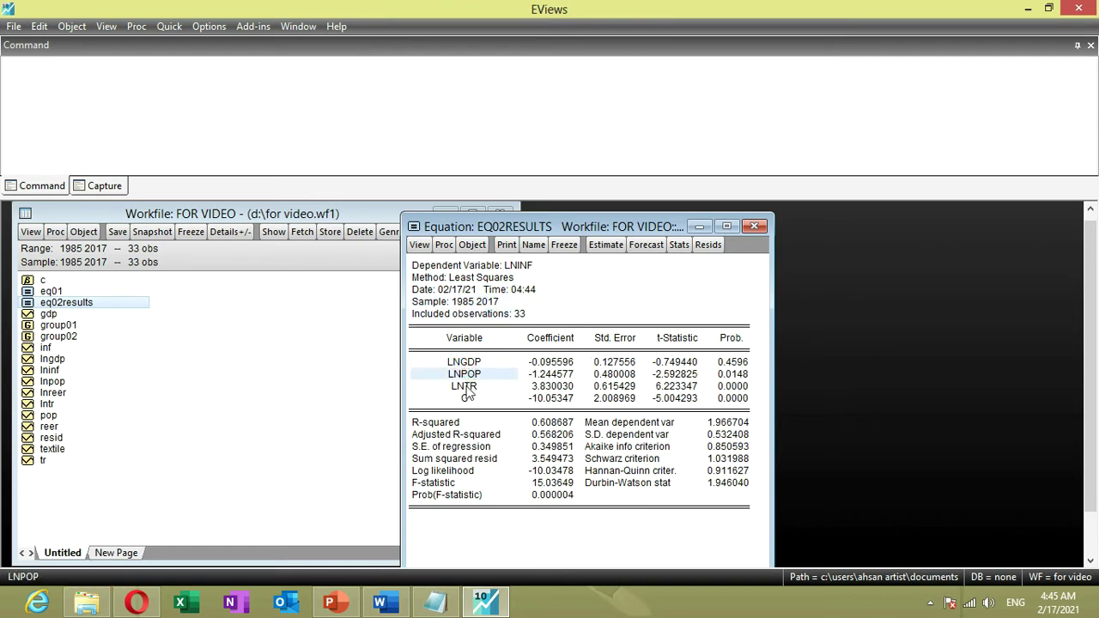
pyautogui.click(467, 389)
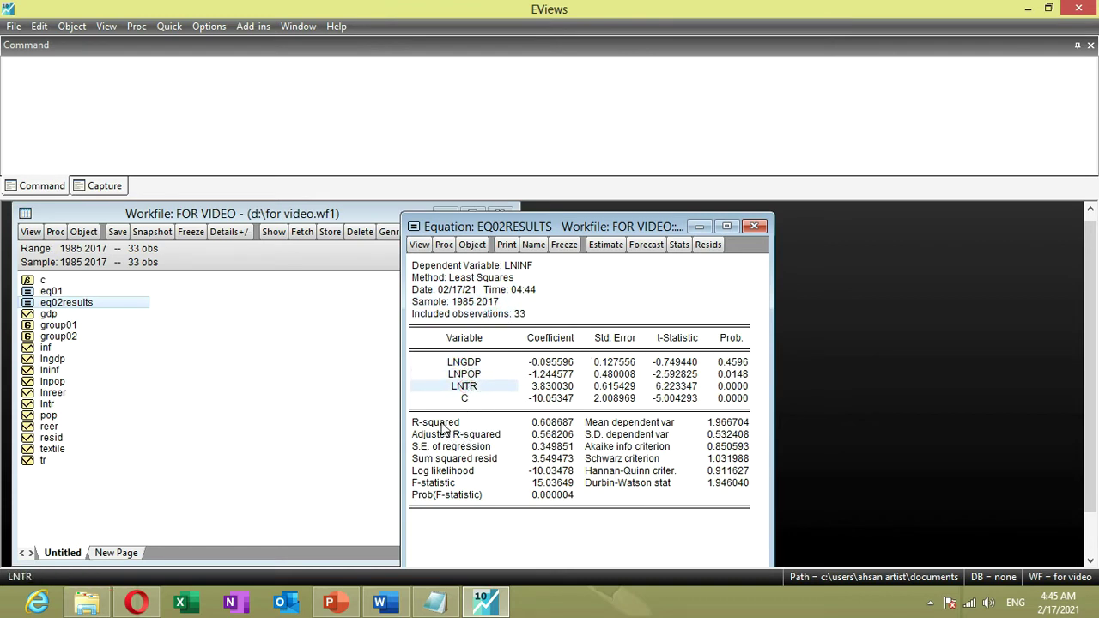
pyautogui.click(442, 423)
pyautogui.click(465, 435)
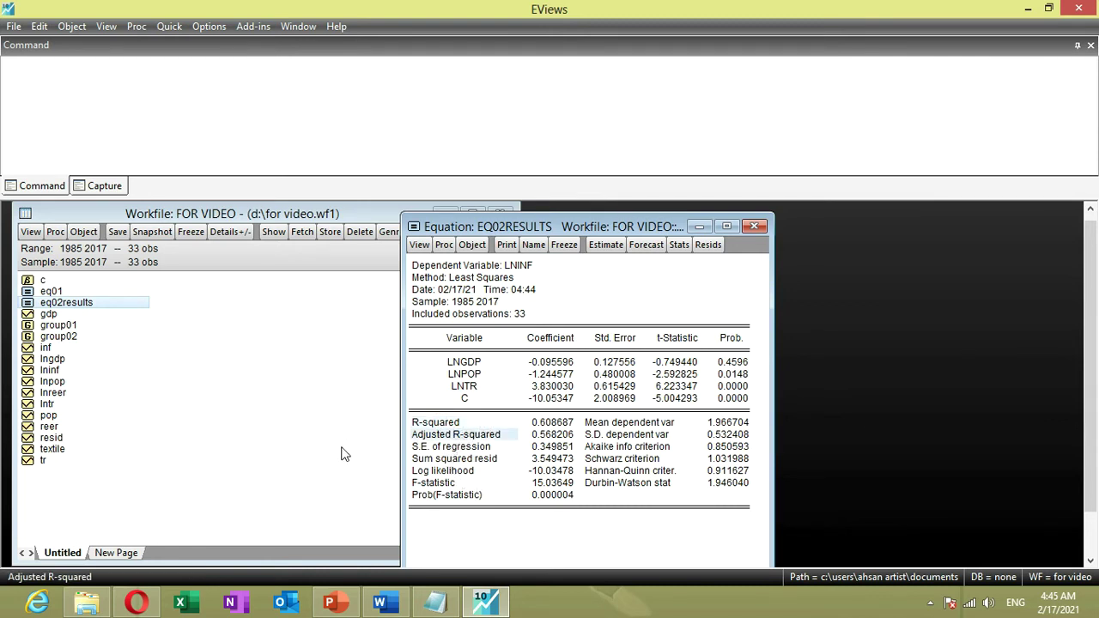
pyautogui.click(427, 483)
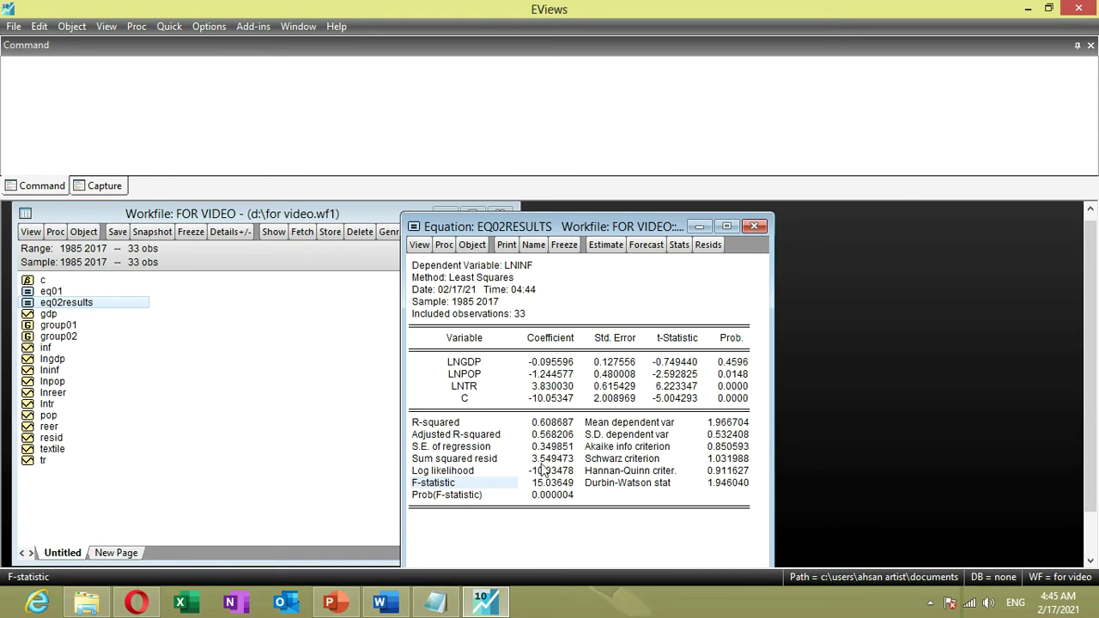
# Step: Re-estimate eq02results by Least Squares for 1985 2017 with the Ordinary coefficient covariance method, and widen its output window
pyautogui.click(601, 246)
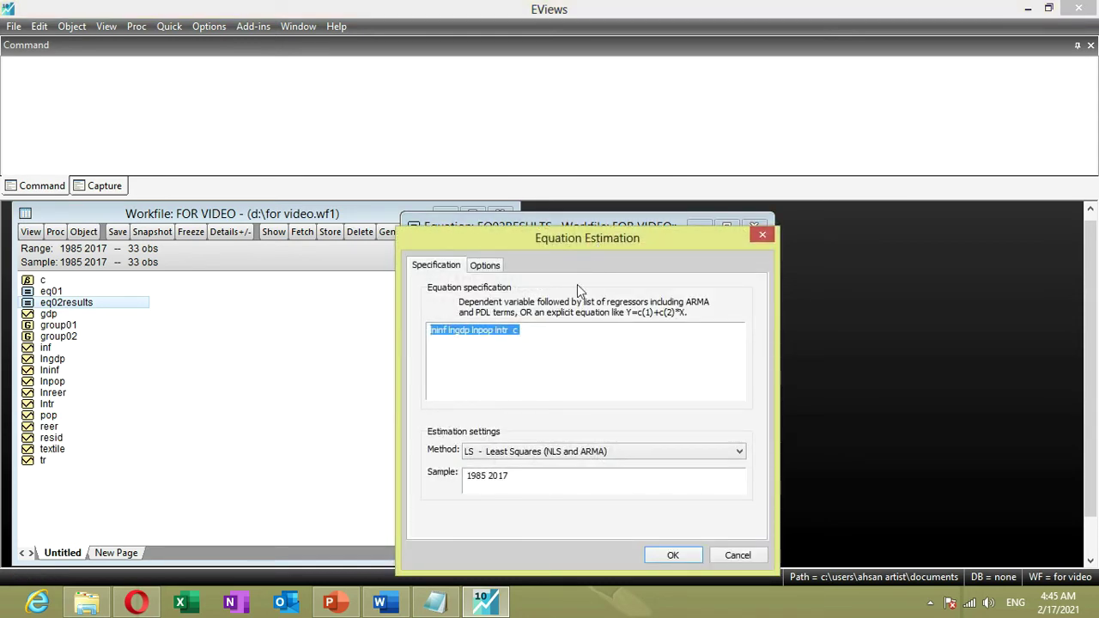
pyautogui.moveTo(577, 236); pyautogui.dragTo(601, 229)
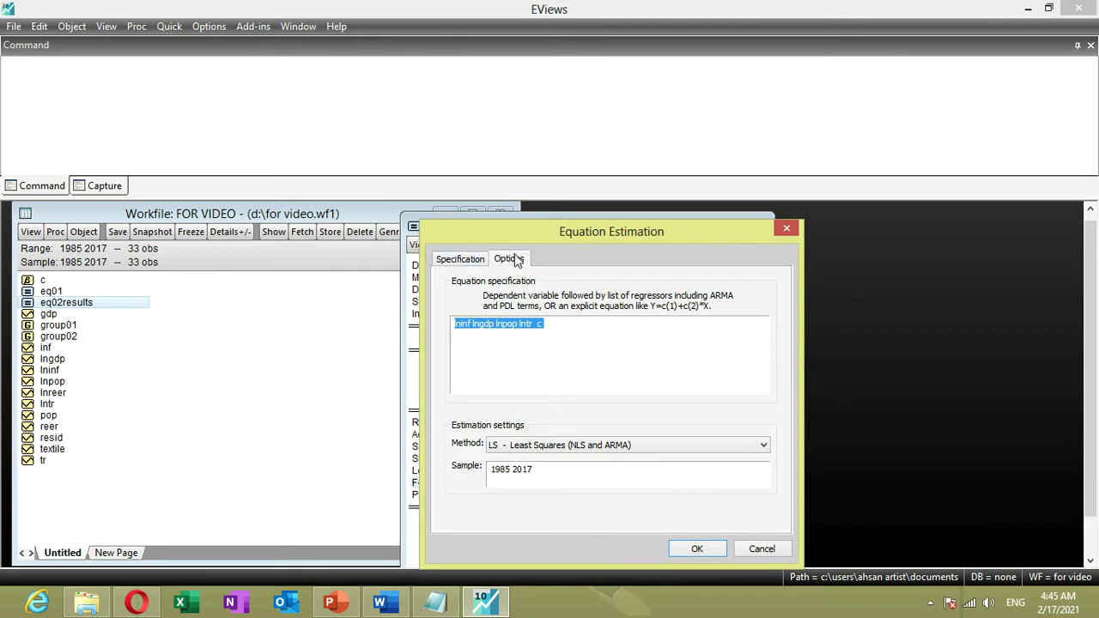
pyautogui.click(516, 259)
pyautogui.click(600, 301)
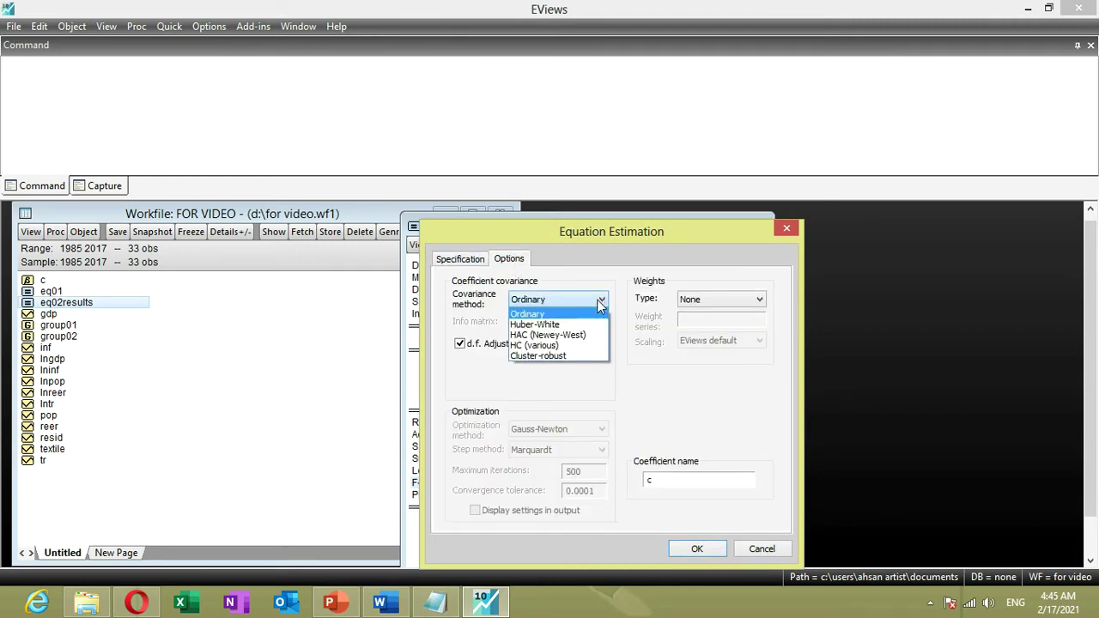
pyautogui.click(541, 314)
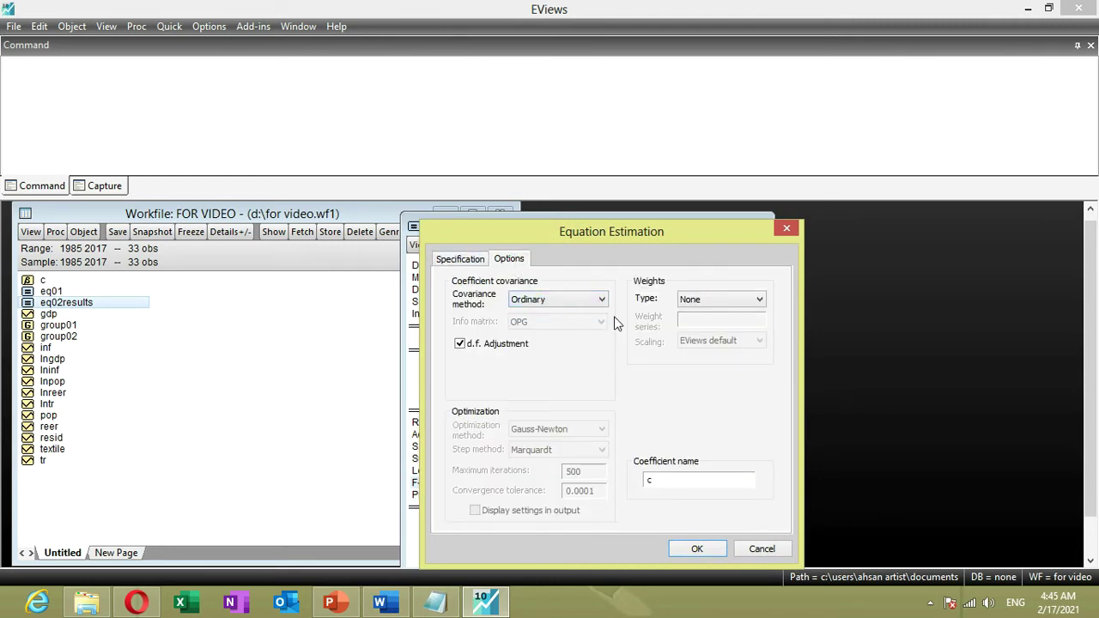
pyautogui.click(462, 259)
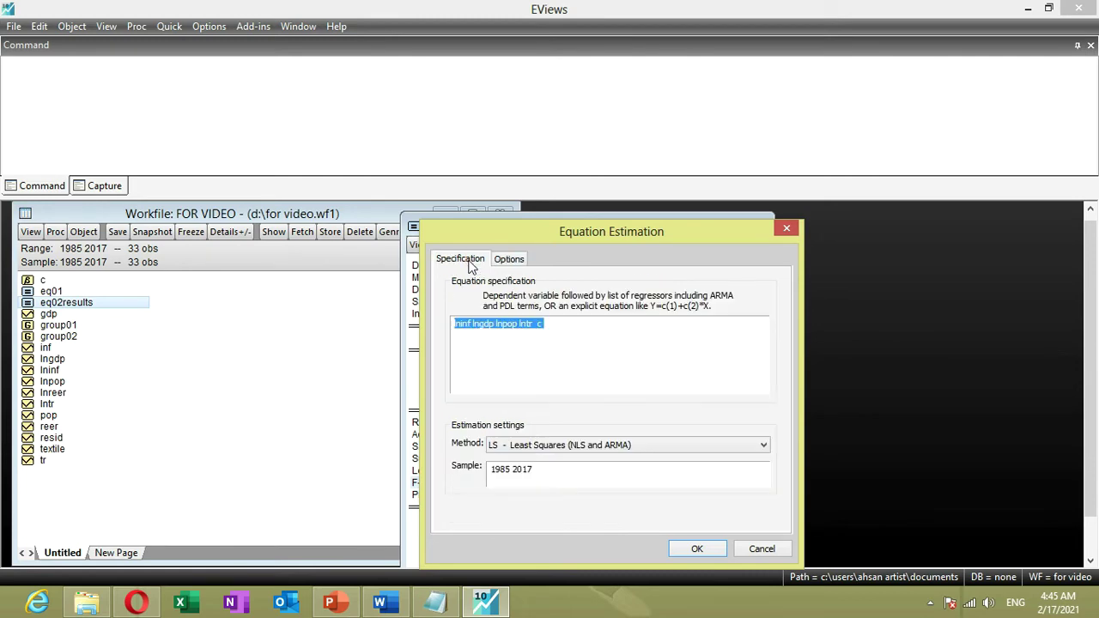
pyautogui.click(698, 550)
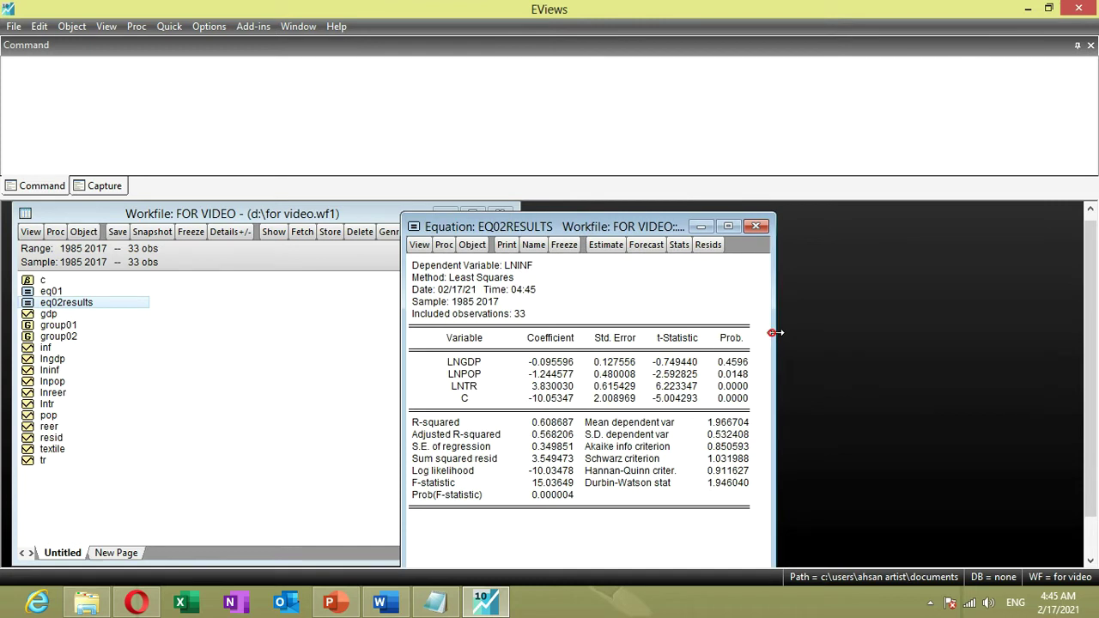
pyautogui.moveTo(775, 332); pyautogui.dragTo(832, 333)
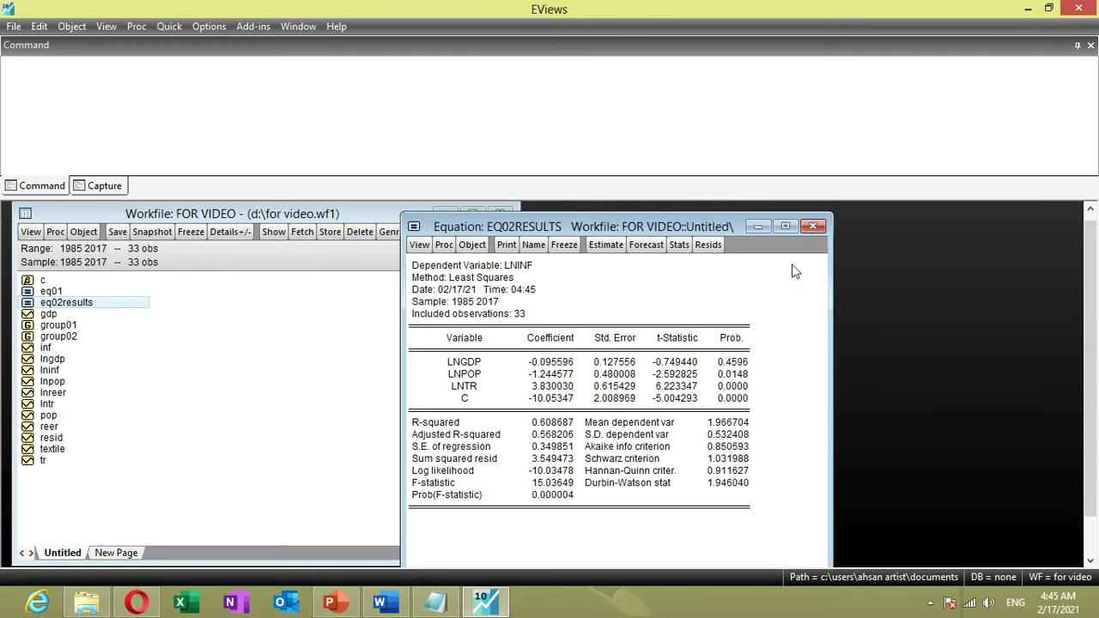
# Step: Close the EQ02RESULTS equation window, clear the workfile selection and minimize EViews to show the desktop
pyautogui.click(813, 226)
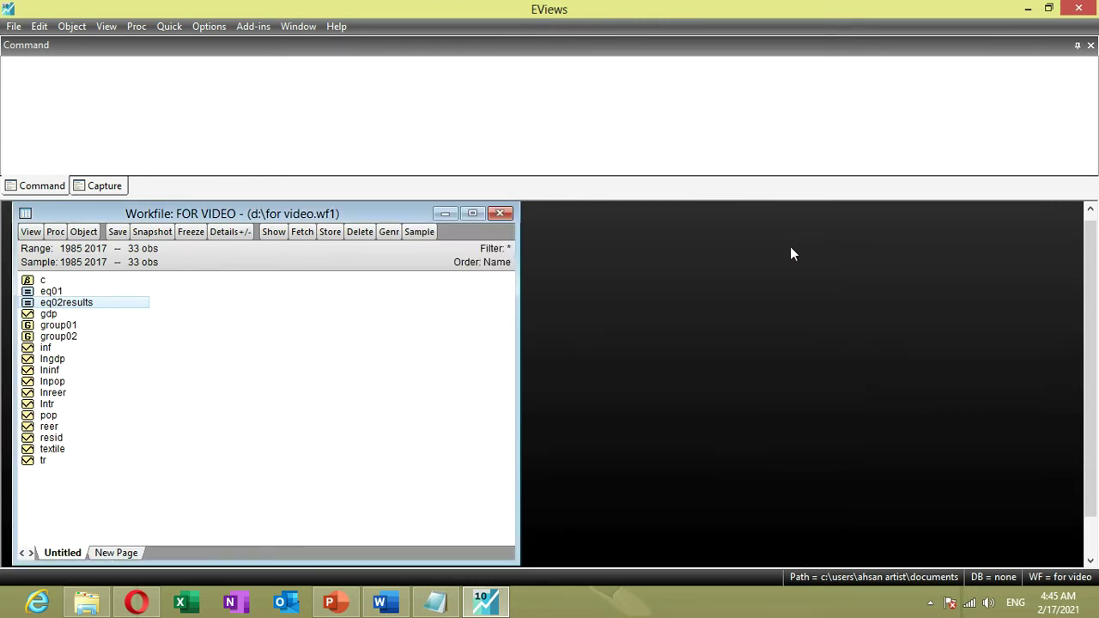
pyautogui.click(428, 338)
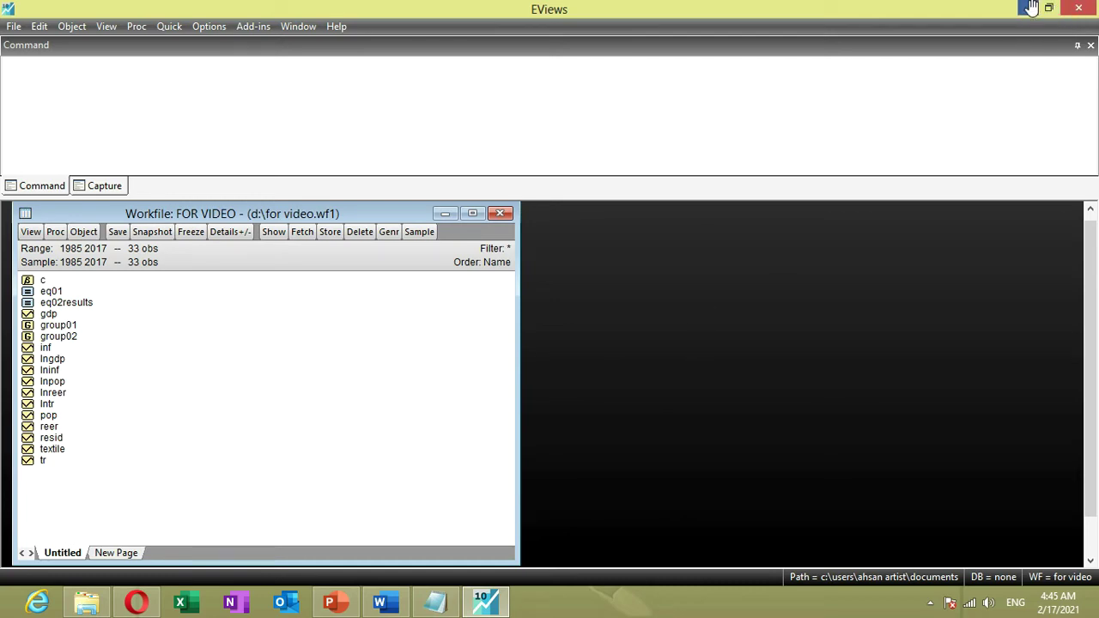
pyautogui.click(1078, 12)
pyautogui.rightClick(547, 131)
pyautogui.click(619, 177)
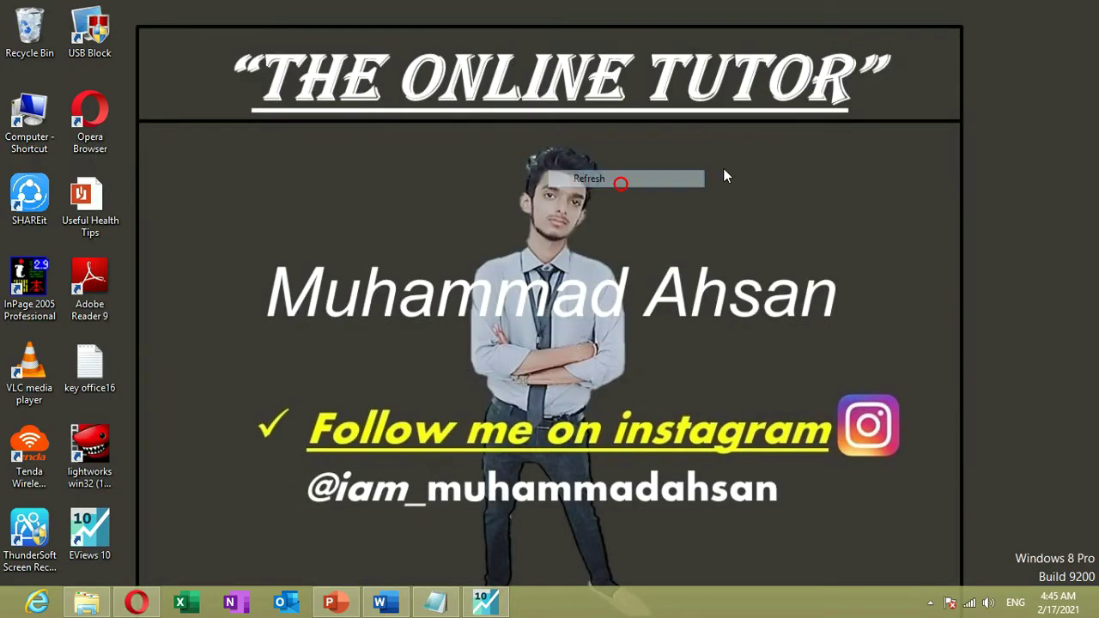
pyautogui.rightClick(803, 150)
pyautogui.click(832, 196)
pyautogui.rightClick(832, 196)
pyautogui.click(862, 241)
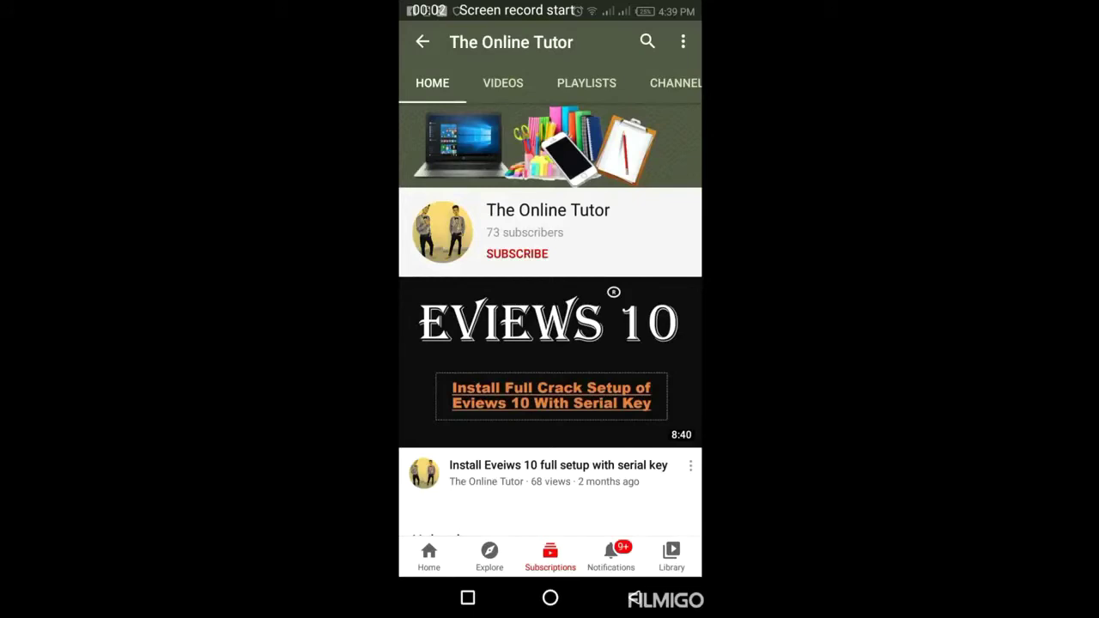
# Step: Subscribe to The Online Tutor channel on YouTube and set its notifications to All
pyautogui.click(517, 253)
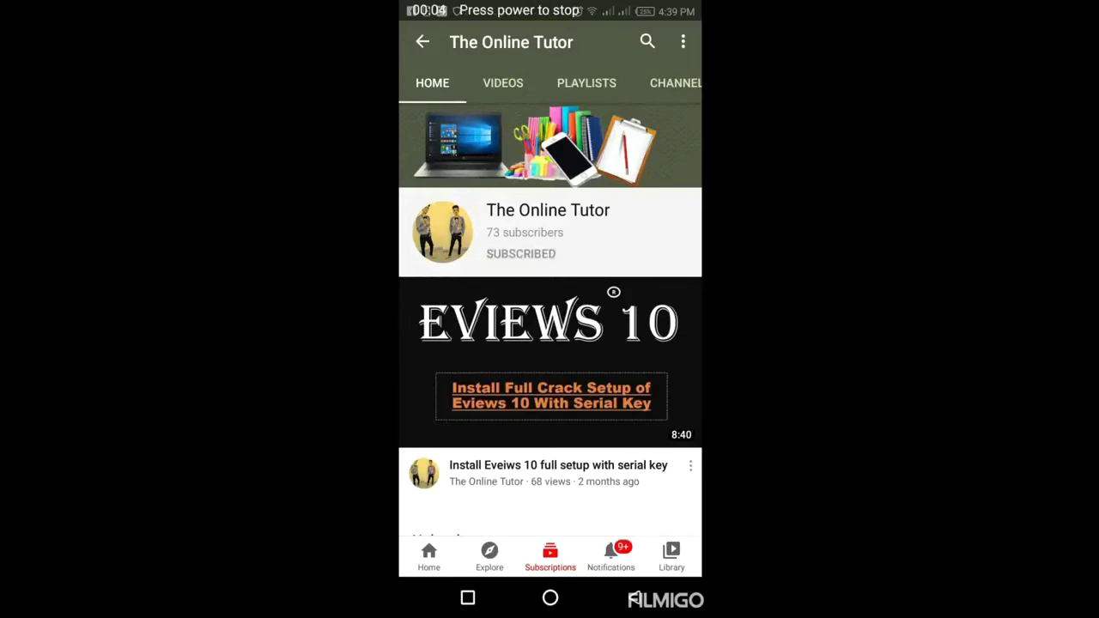
pyautogui.click(678, 248)
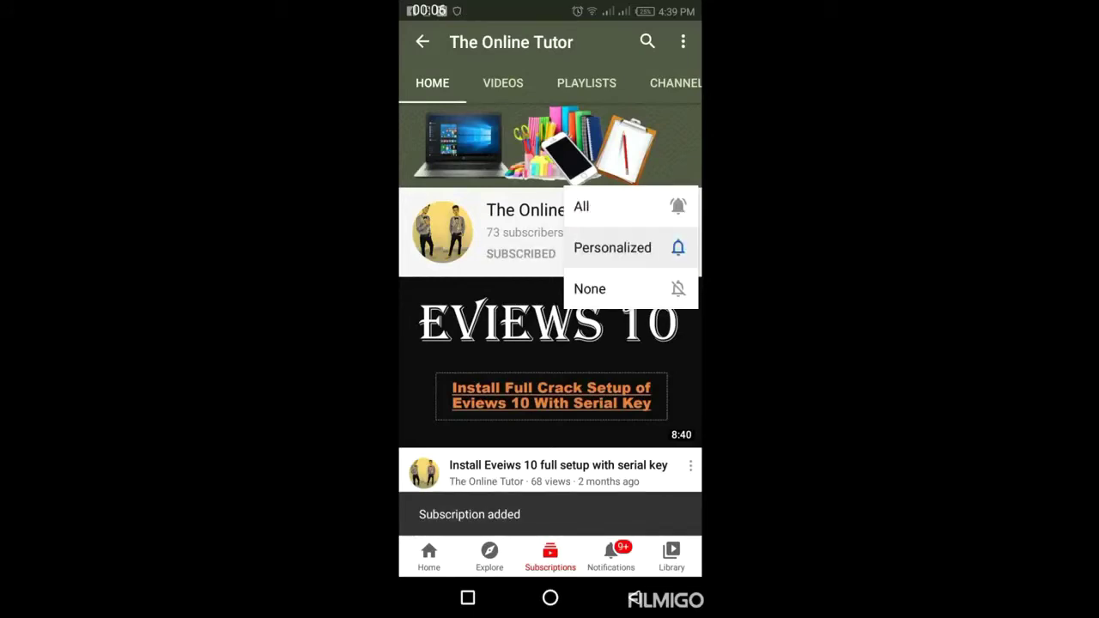
pyautogui.click(601, 206)
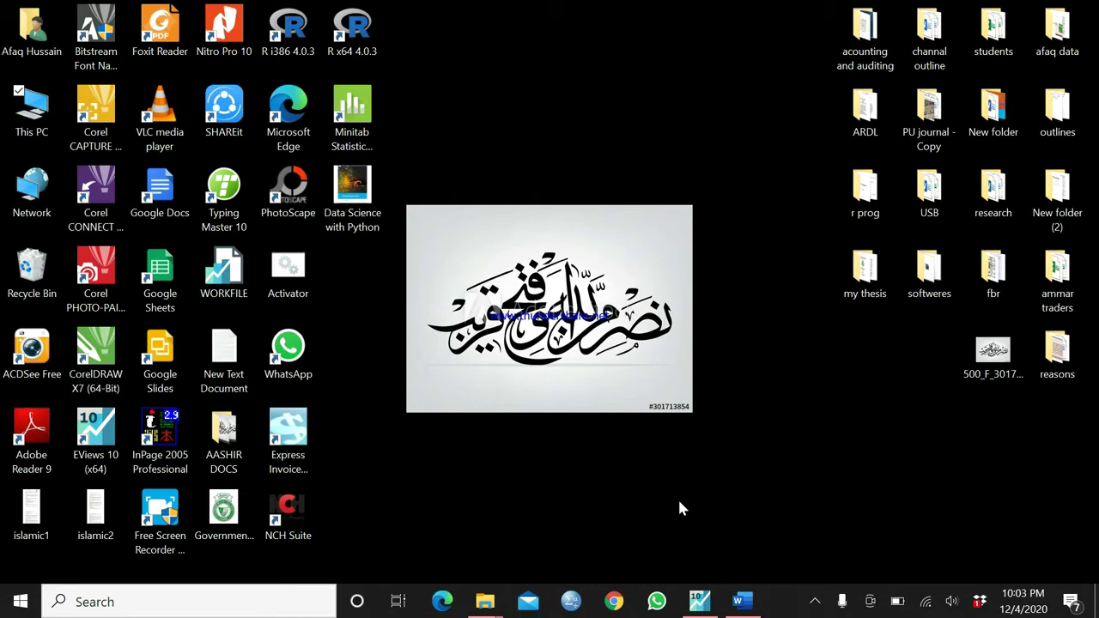
# Step: Switch to the ARDL Concept document in Word and read why the ARDL technique is used
pyautogui.click(741, 601)
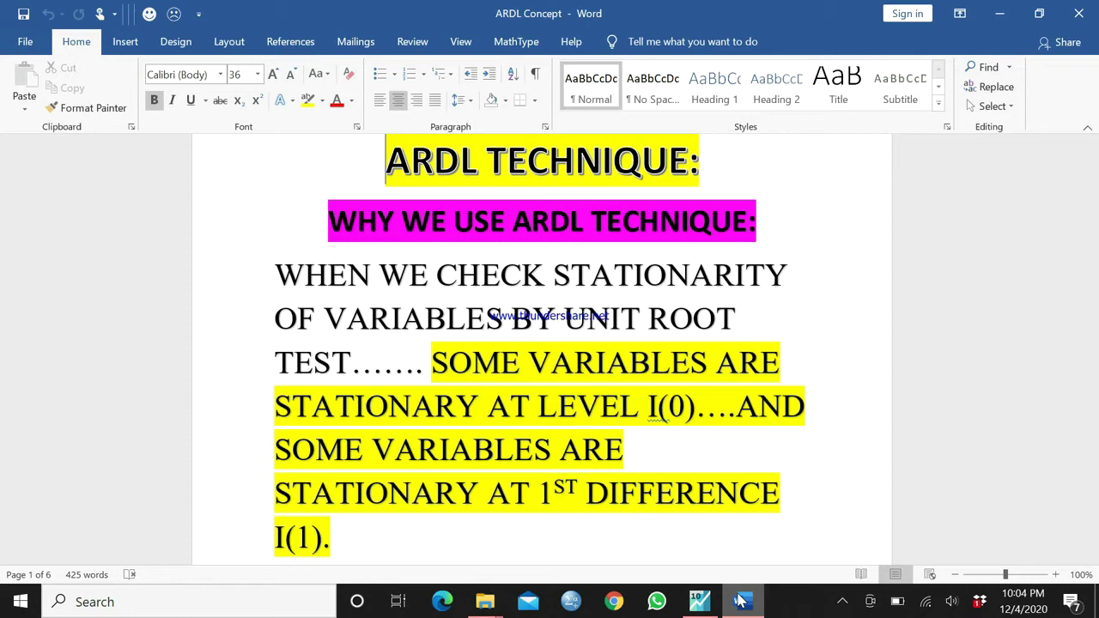
pyautogui.press('Down')
pyautogui.press('Down')
pyautogui.press('Down')
pyautogui.press('Down')
pyautogui.press('Down')
pyautogui.press('Down')
pyautogui.press('Down')
pyautogui.press('Down')
pyautogui.press('Down')
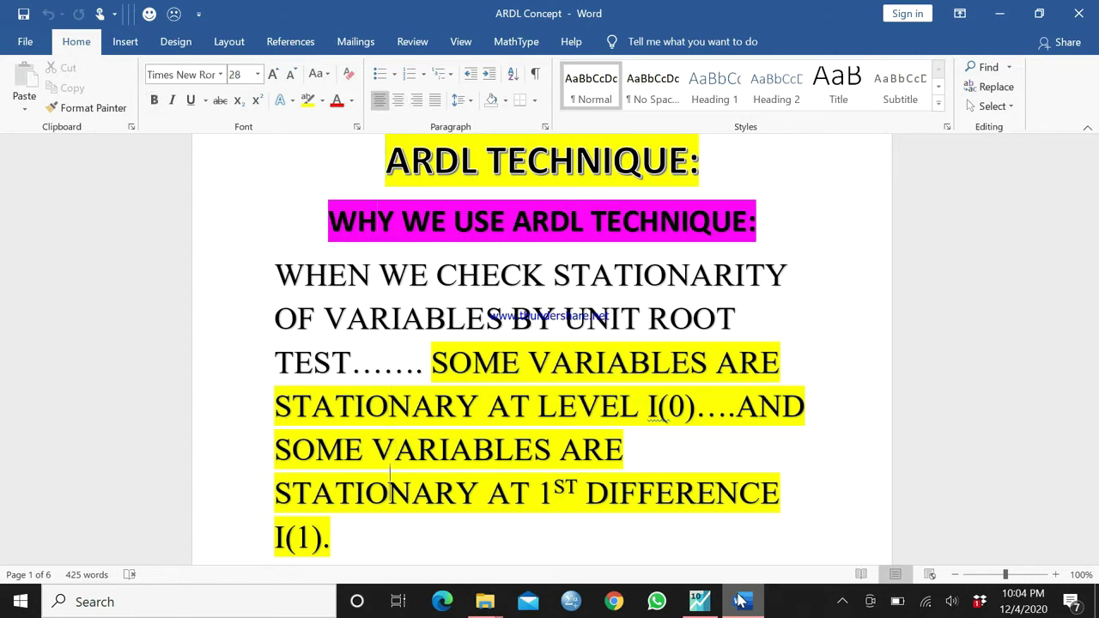
pyautogui.press('Down')
pyautogui.press('Down')
pyautogui.press('Down')
pyautogui.press('Down')
pyautogui.press('Down')
pyautogui.press('Down')
pyautogui.press('Down')
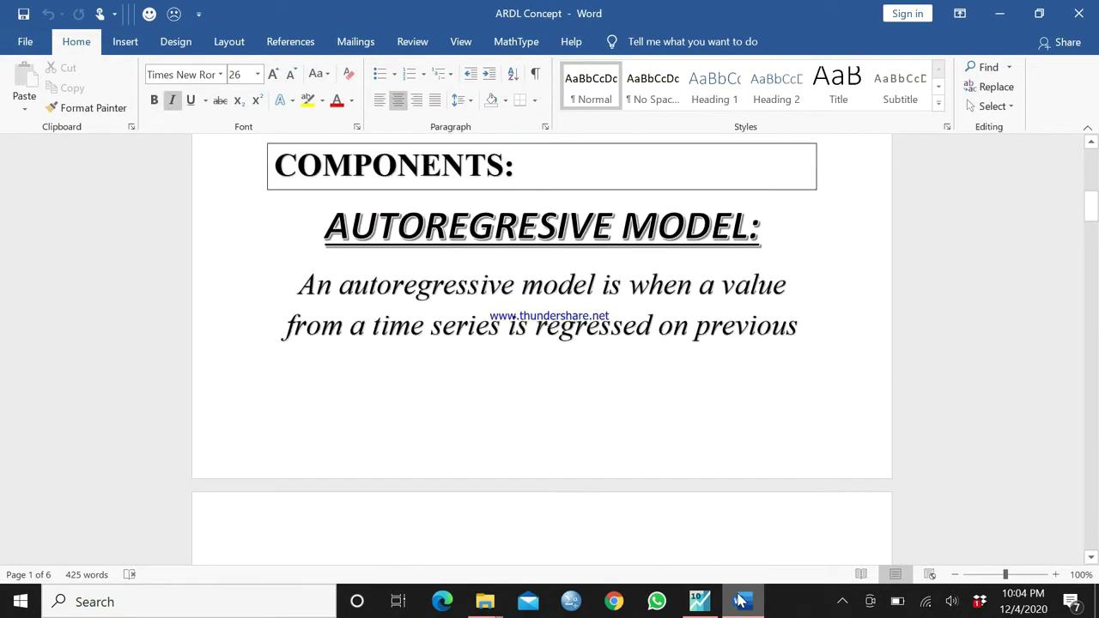
# Step: Read the components section, covering the autoregressive model and the distributed lag model with their equations
pyautogui.press('Up')
pyautogui.press('Up')
pyautogui.press('Up')
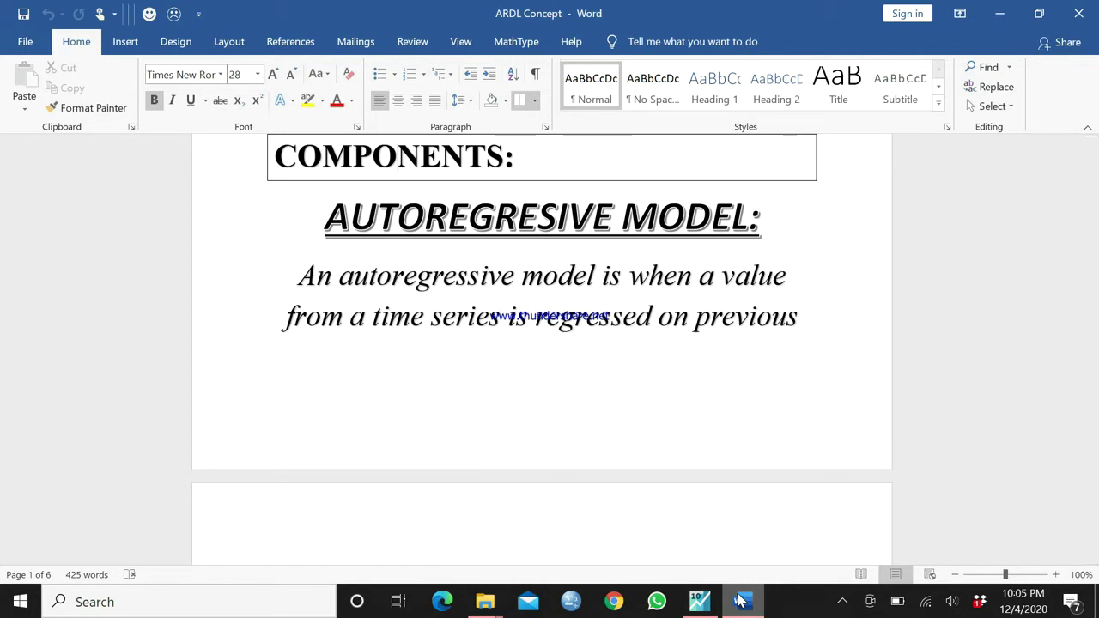
pyautogui.press('Down')
pyautogui.press('Down')
pyautogui.press('Down')
pyautogui.press('Down')
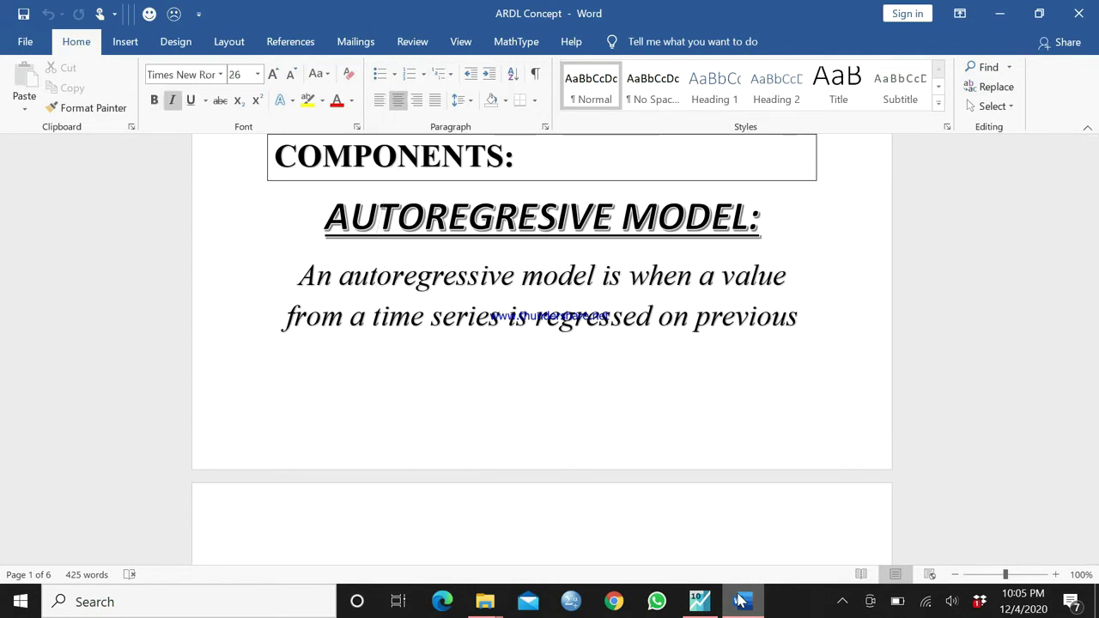
pyautogui.press('Down')
pyautogui.press('Down')
pyautogui.press('Down')
pyautogui.press('Down')
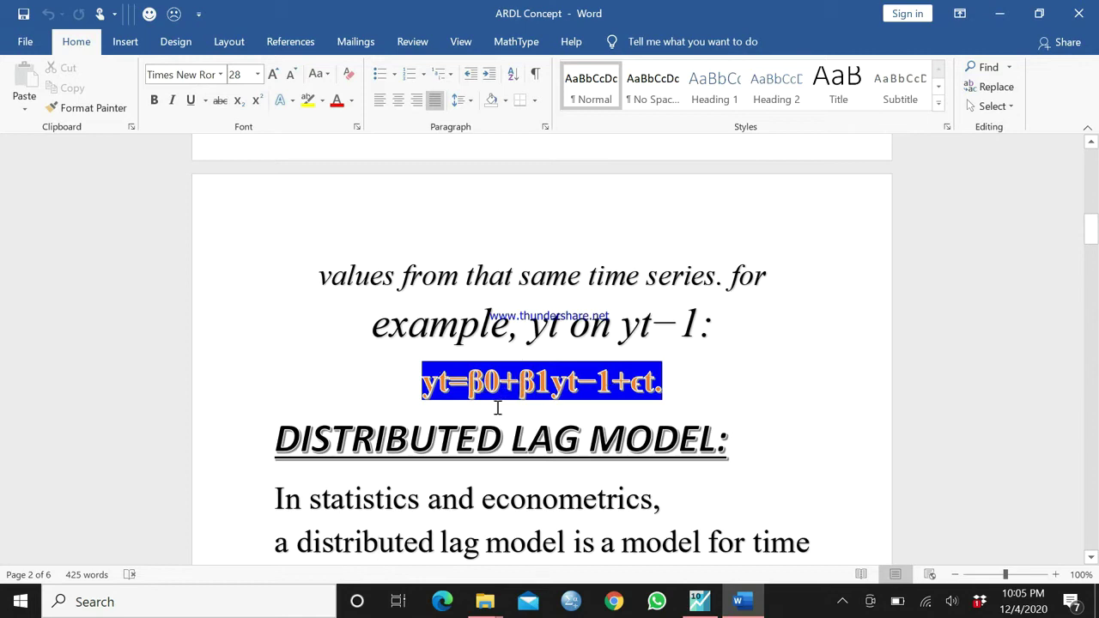
pyautogui.scroll(-5, 497, 408)
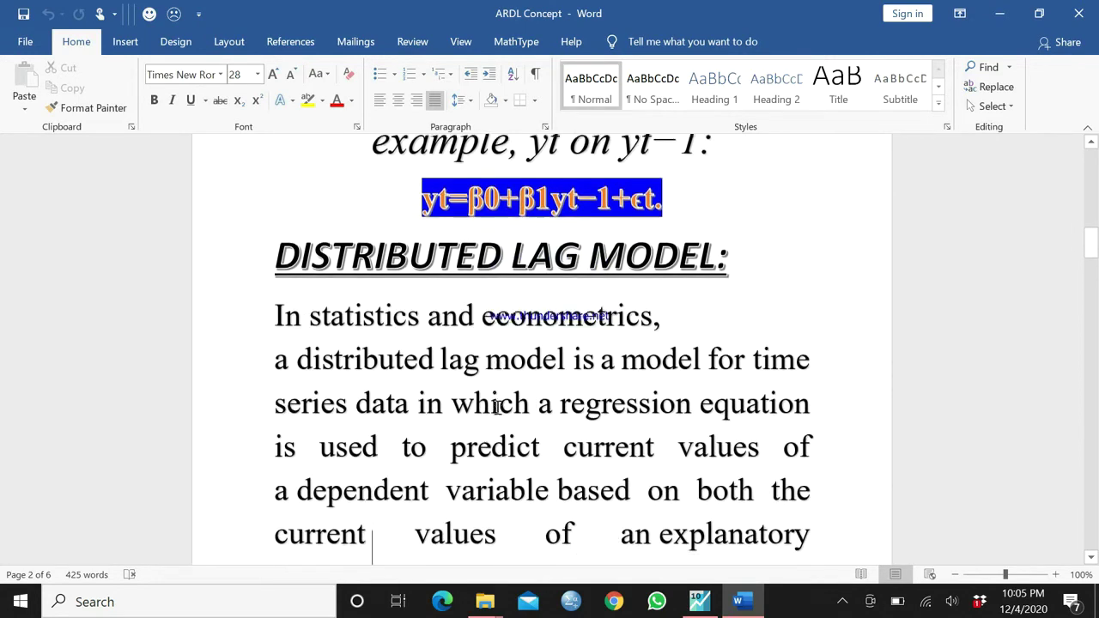
pyautogui.scroll(-1, 498, 408)
pyautogui.scroll(-13, 498, 408)
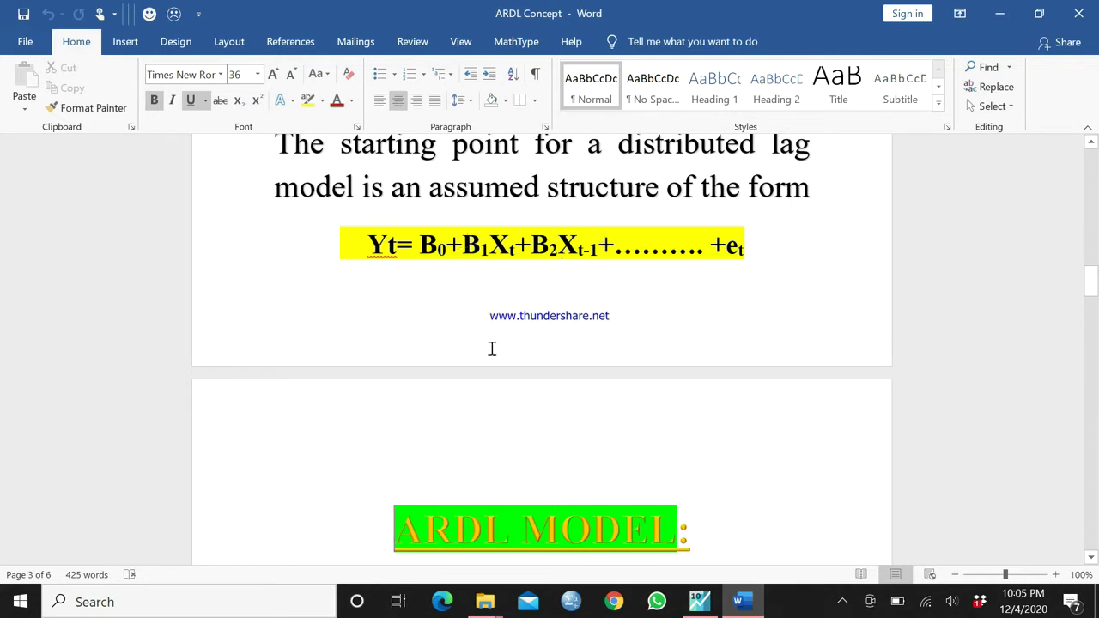
# Step: Examine the ARDL model section with its basic regression equation and the explanation of its terms
pyautogui.press('Down')
pyautogui.press('Down')
pyautogui.press('Down')
pyautogui.press('Down')
pyautogui.press('Down')
pyautogui.press('Down')
pyautogui.press('Down')
pyautogui.press('Down')
pyautogui.press('Down')
pyautogui.press('Down')
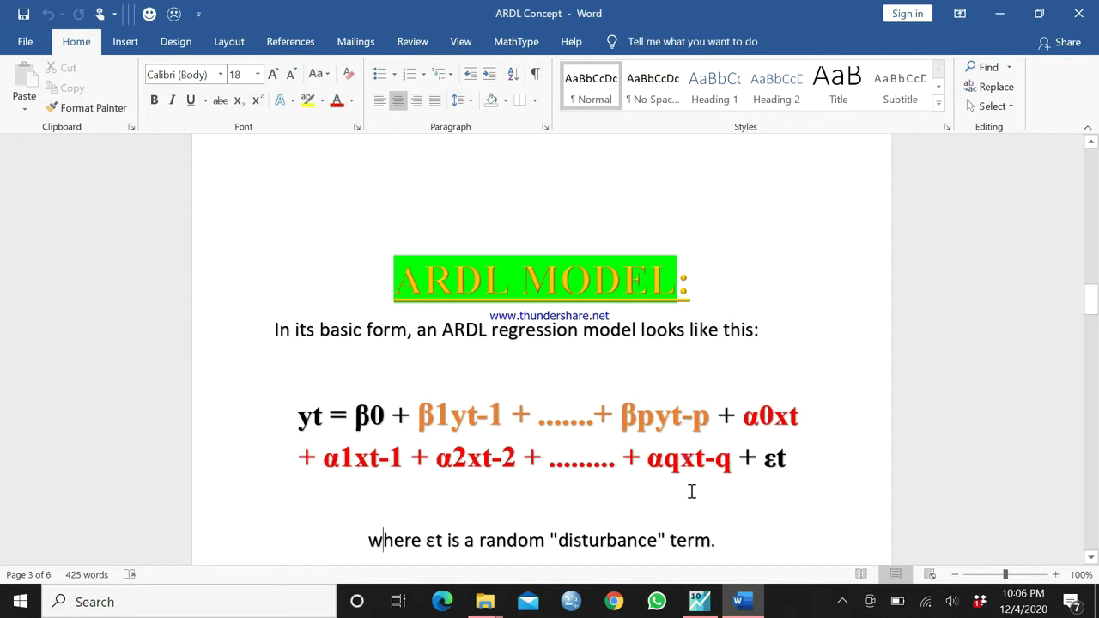
pyautogui.press('Down')
pyautogui.press('Down')
pyautogui.press('Down')
pyautogui.press('Down')
pyautogui.press('Down')
pyautogui.press('Down')
pyautogui.press('Down')
pyautogui.press('Down')
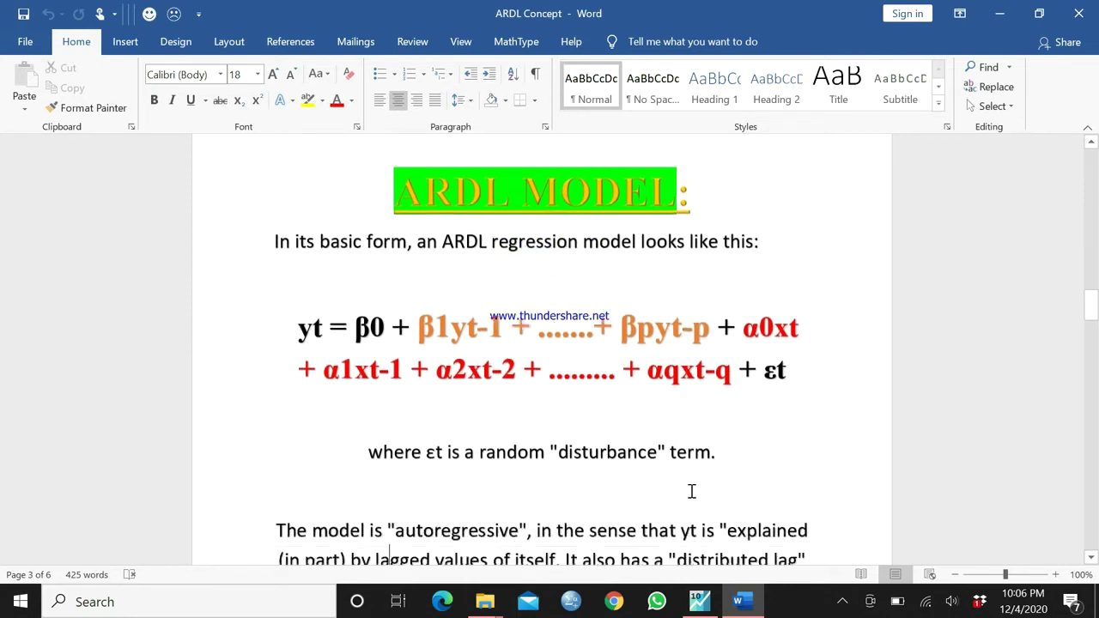
# Step: Read the practical section listing the steps for applying the ARDL technique in EViews
pyautogui.press('Down')
pyautogui.press('Down')
pyautogui.press('Down')
pyautogui.press('Down')
pyautogui.press('Down')
pyautogui.press('Down')
pyautogui.press('Down')
pyautogui.press('Down')
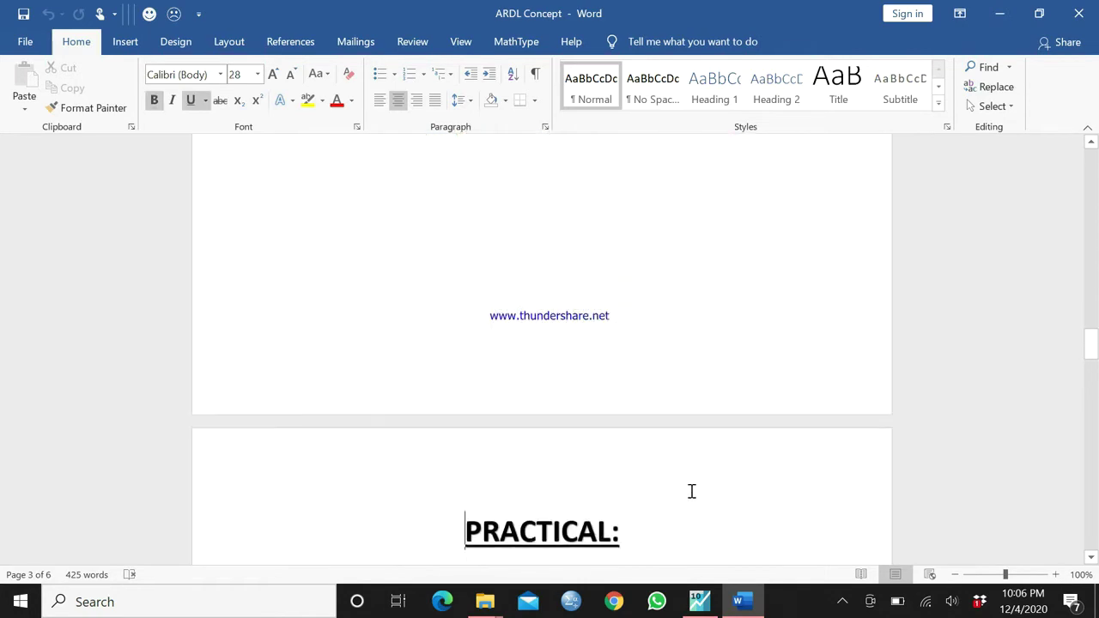
pyautogui.press('Down')
pyautogui.press('Down')
pyautogui.press('Down')
pyautogui.press('Down')
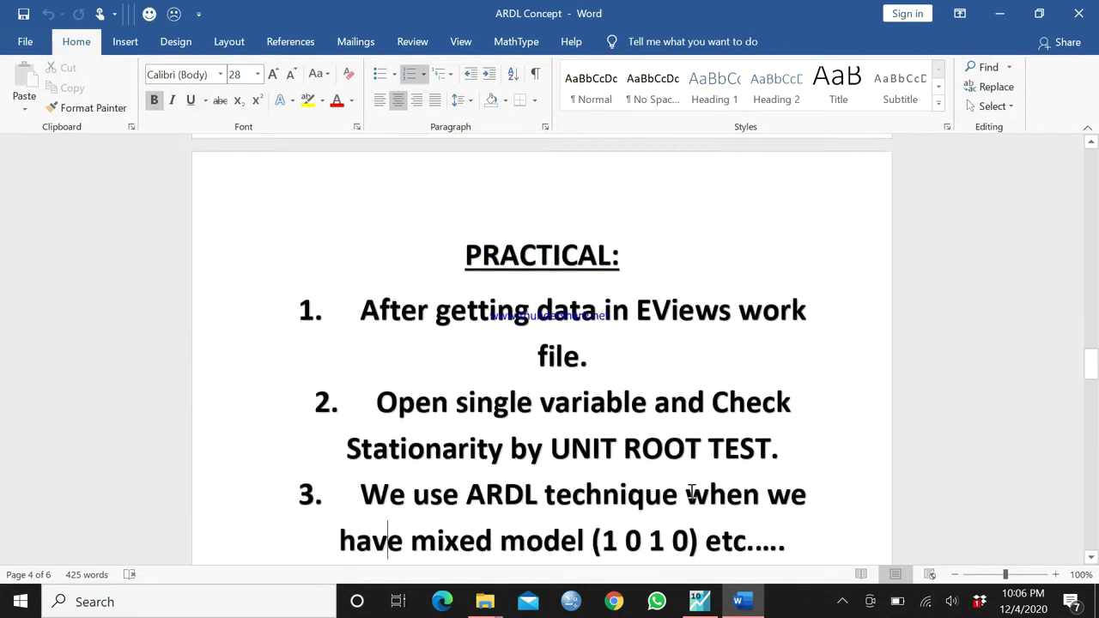
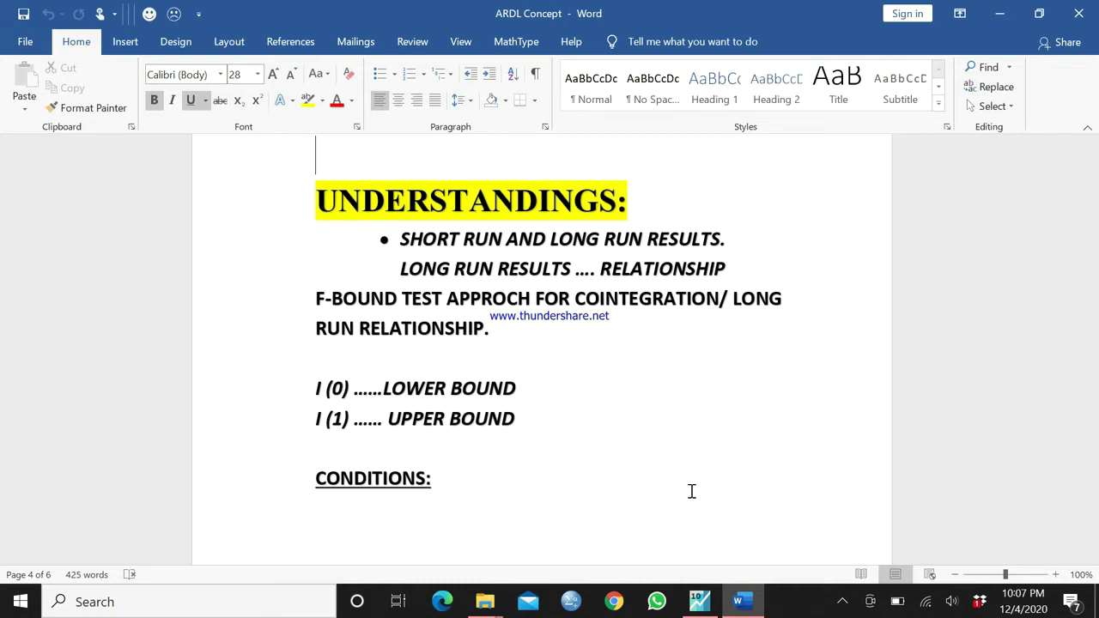
# Step: Read the understandings section on short-run and long-run results and the F-bound test's lower and upper bounds
pyautogui.press('Down')
pyautogui.press('Down')
pyautogui.press('Down')
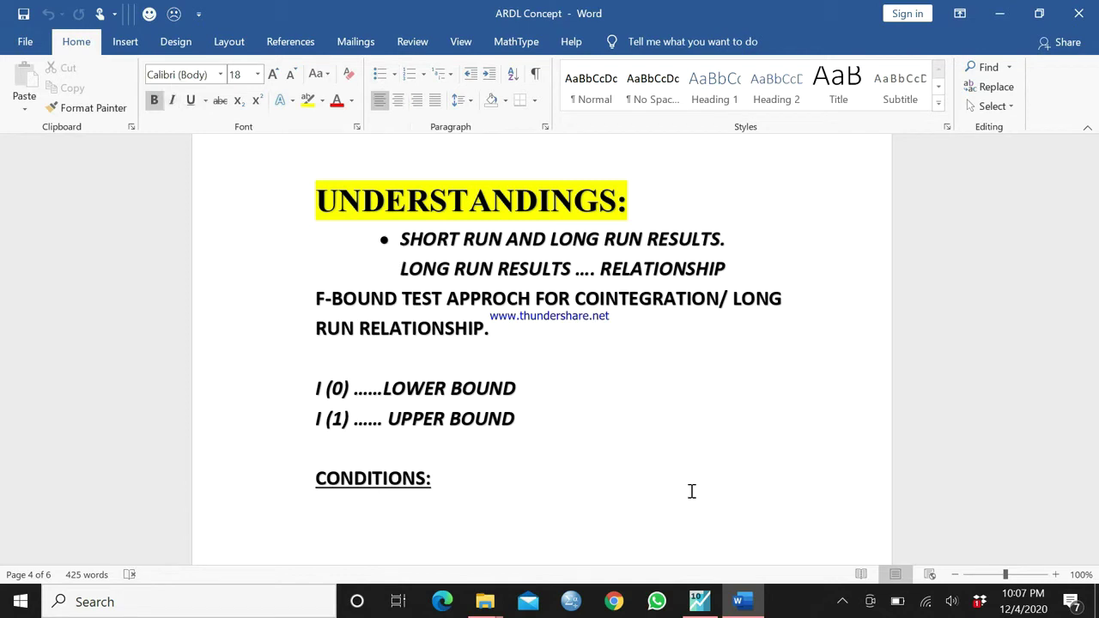
pyautogui.press('Down')
pyautogui.press('Down')
pyautogui.press('Down')
pyautogui.press('Down')
pyautogui.press('Down')
pyautogui.press('Down')
pyautogui.press('Down')
pyautogui.press('Down')
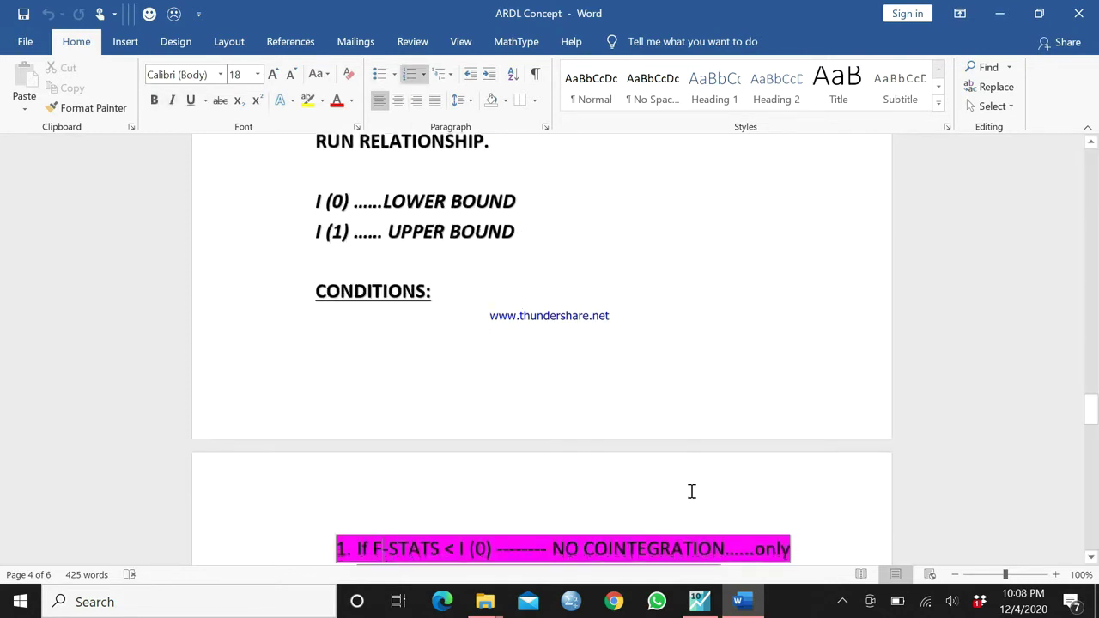
# Step: Examine the three conditions comparing the F-statistic with the I(0) and I(1) bounds
pyautogui.press('Down')
pyautogui.press('Down')
pyautogui.press('Down')
pyautogui.press('Down')
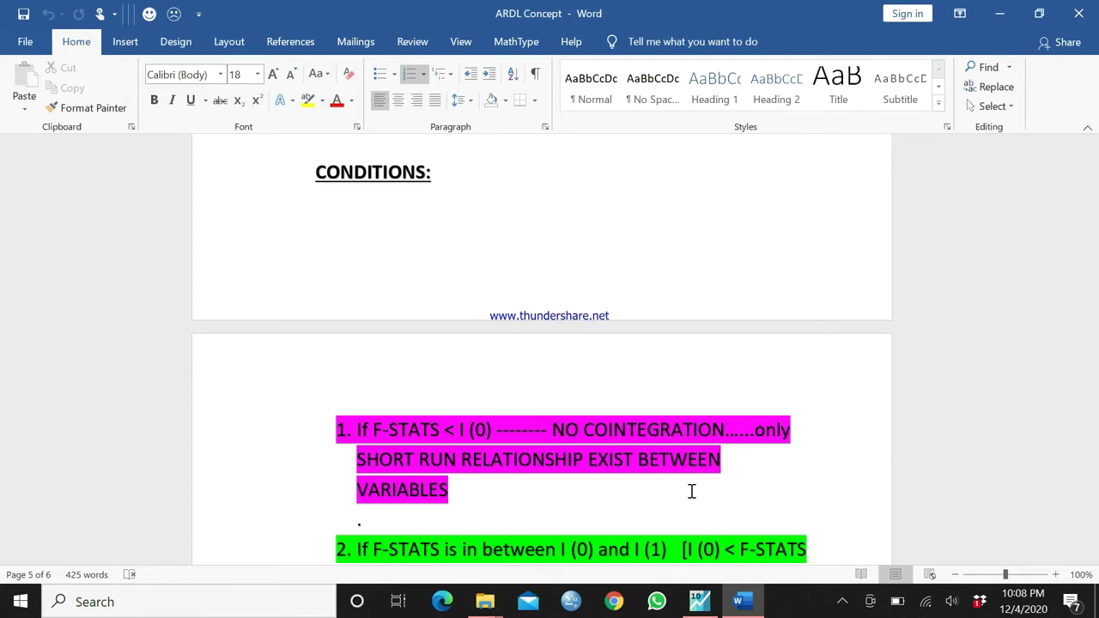
pyautogui.scroll(-3, 691, 492)
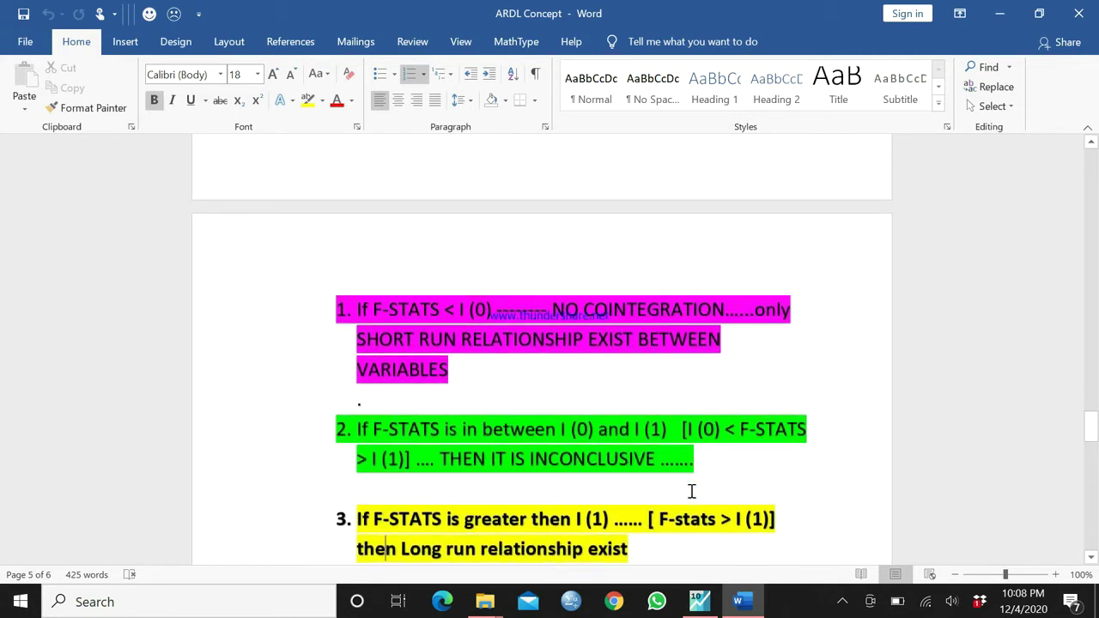
pyautogui.press('Down')
pyautogui.press('Down')
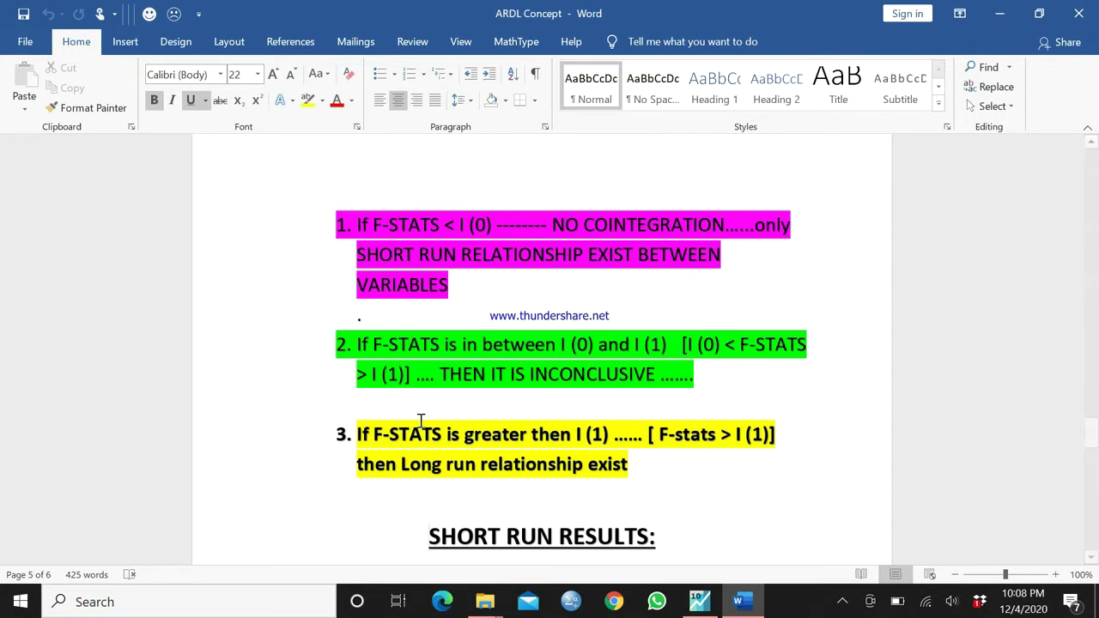
# Step: Review the short run results section, including the requirements for the cointegrating equation term
pyautogui.press('Down')
pyautogui.press('Down')
pyautogui.press('Down')
pyautogui.press('Down')
pyautogui.press('Down')
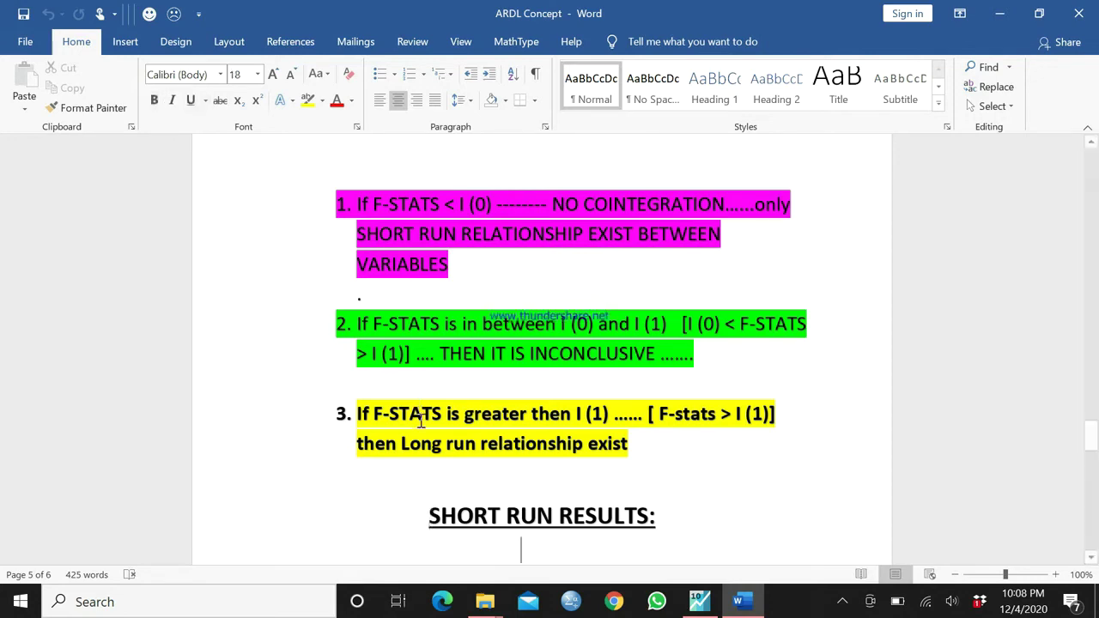
pyautogui.press('Down')
pyautogui.press('Down')
pyautogui.press('Down')
pyautogui.press('Down')
pyautogui.press('Down')
pyautogui.press('Down')
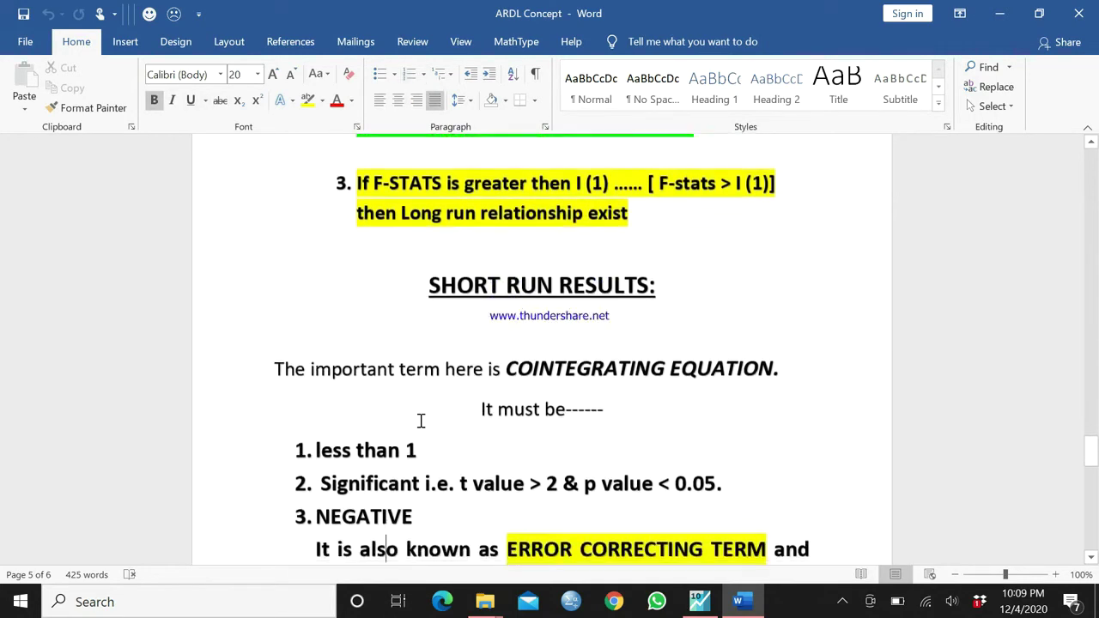
pyautogui.press('Up')
pyautogui.press('Up')
pyautogui.press('Up')
pyautogui.press('Up')
pyautogui.press('Up')
pyautogui.press('Up')
pyautogui.press('Up')
pyautogui.press('Up')
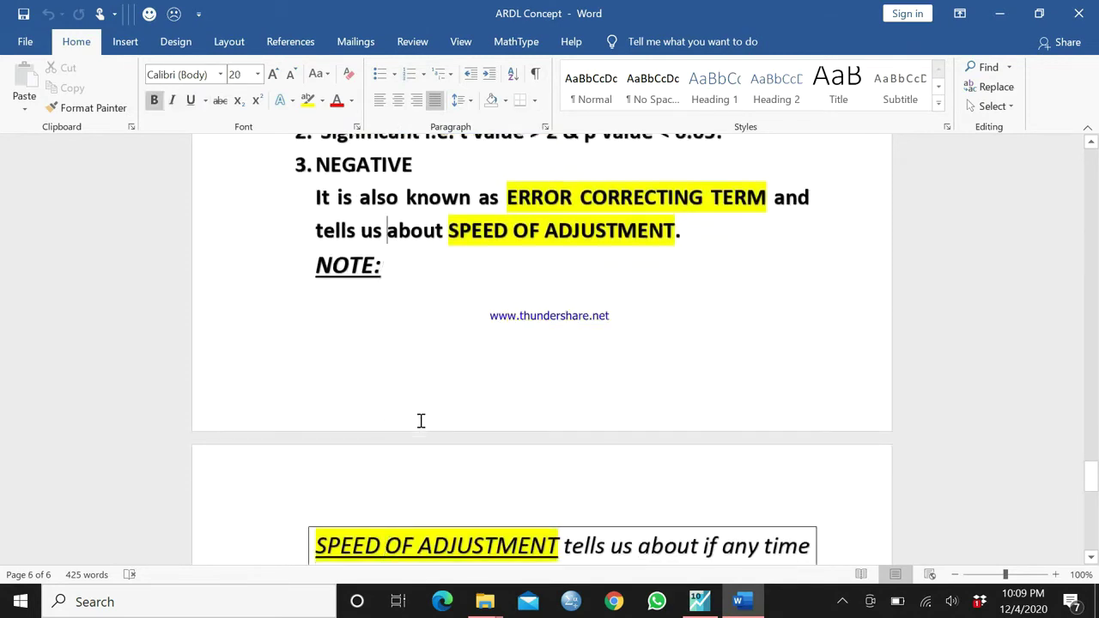
pyautogui.press('Up')
pyautogui.press('Up')
pyautogui.press('Up')
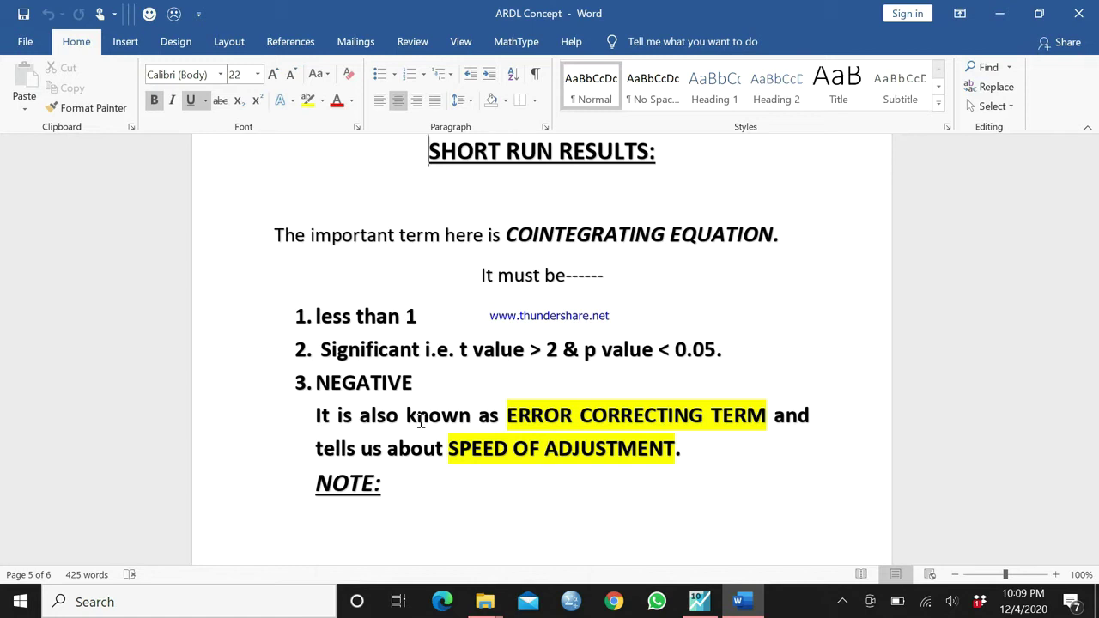
# Step: Read about the error correcting term and the note explaining the speed of adjustment on the last page
pyautogui.press('Down')
pyautogui.press('Down')
pyautogui.press('Down')
pyautogui.press('Down')
pyautogui.press('Down')
pyautogui.press('Down')
pyautogui.press('Down')
pyautogui.press('Down')
pyautogui.press('Down')
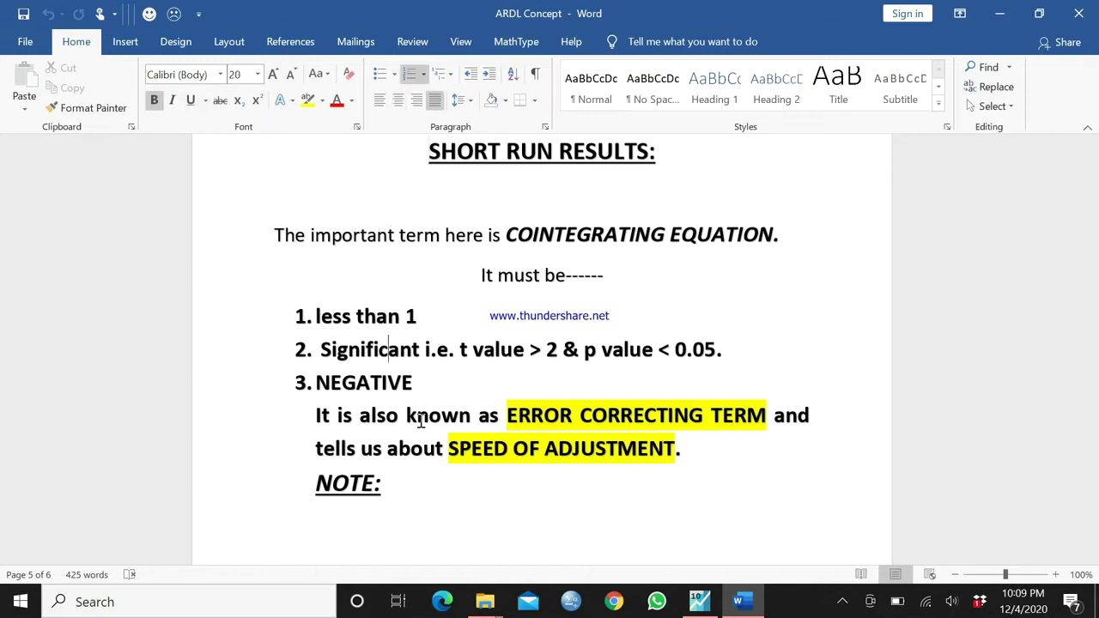
pyautogui.press('Down')
pyautogui.press('Down')
pyautogui.press('Down')
pyautogui.press('Down')
pyautogui.press('Down')
pyautogui.press('Down')
pyautogui.press('Down')
pyautogui.press('Down')
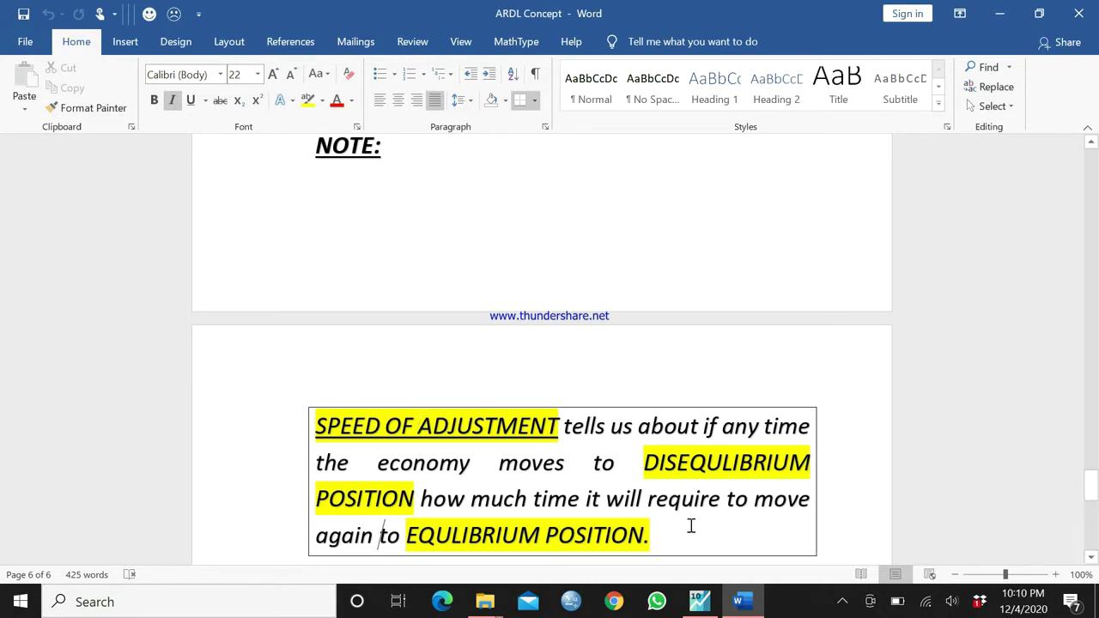
# Step: Switch to EViews and open the lngdp, lngcf, lndiv and lntotr series together as an equation, with lngdp as the dependent variable
pyautogui.click(700, 602)
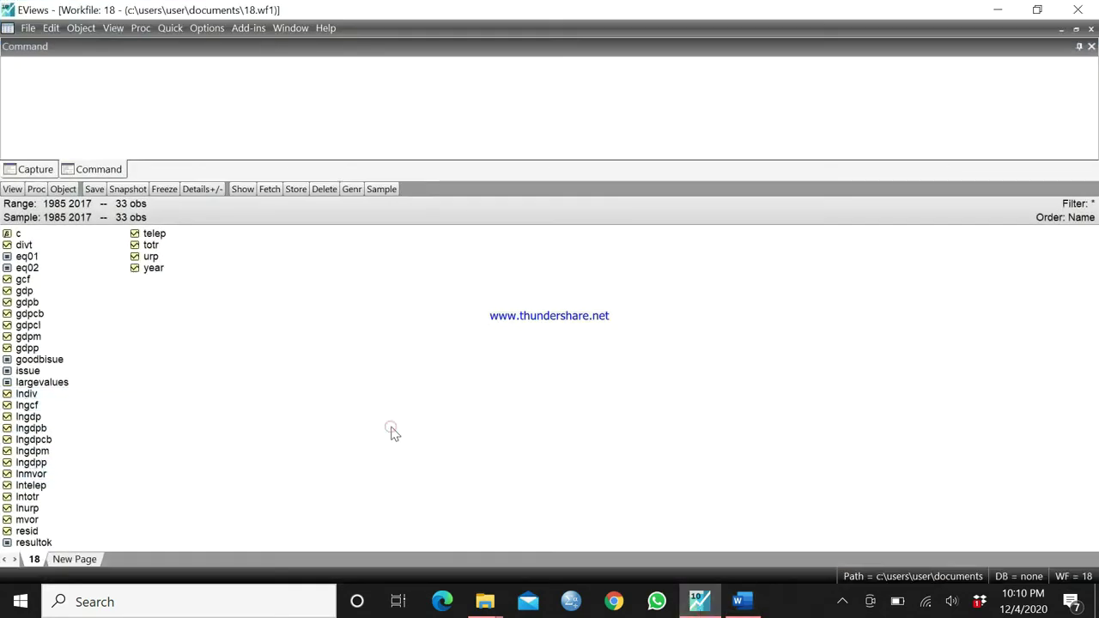
pyautogui.hotkey('ctrl', 's')
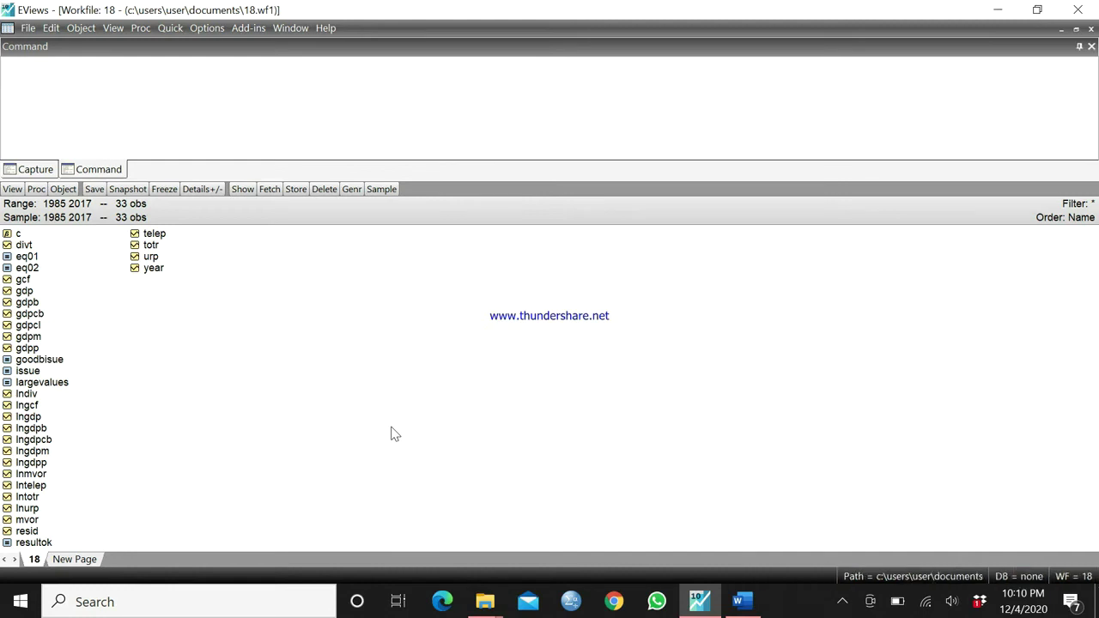
pyautogui.click(26, 417)
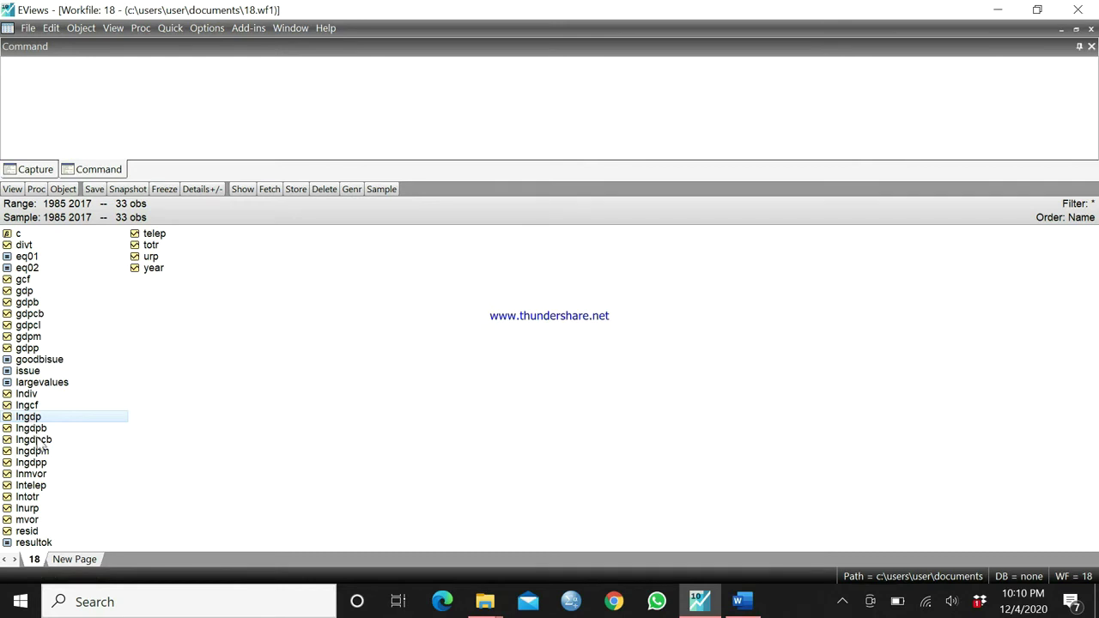
pyautogui.keyDown('ctrl'); pyautogui.click(30, 406); pyautogui.keyUp('ctrl')
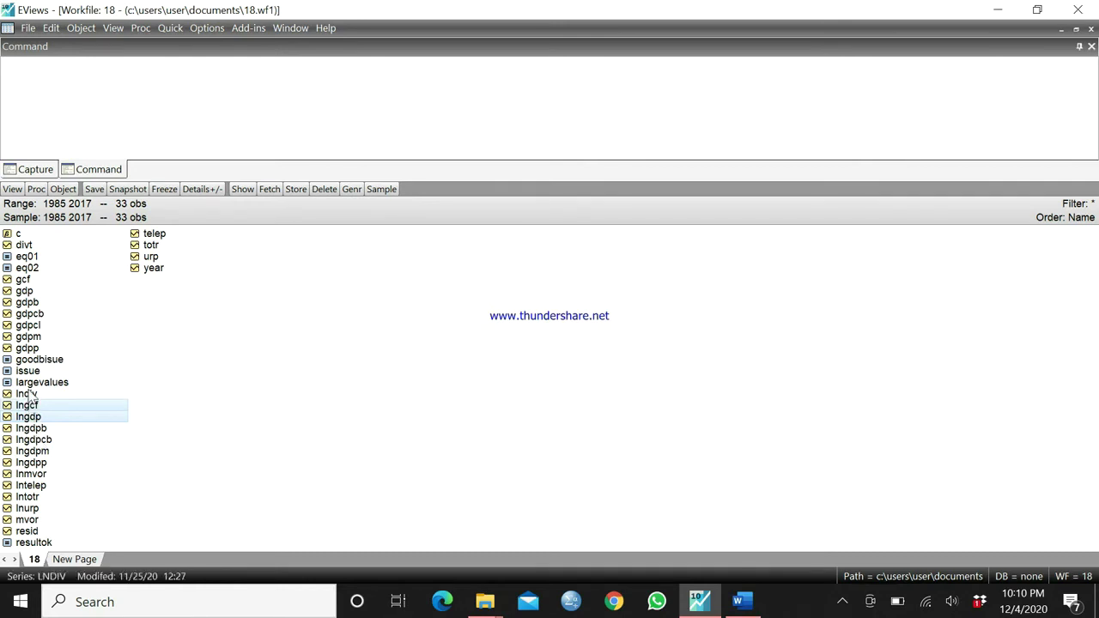
pyautogui.keyDown('ctrl'); pyautogui.click(28, 394); pyautogui.keyUp('ctrl')
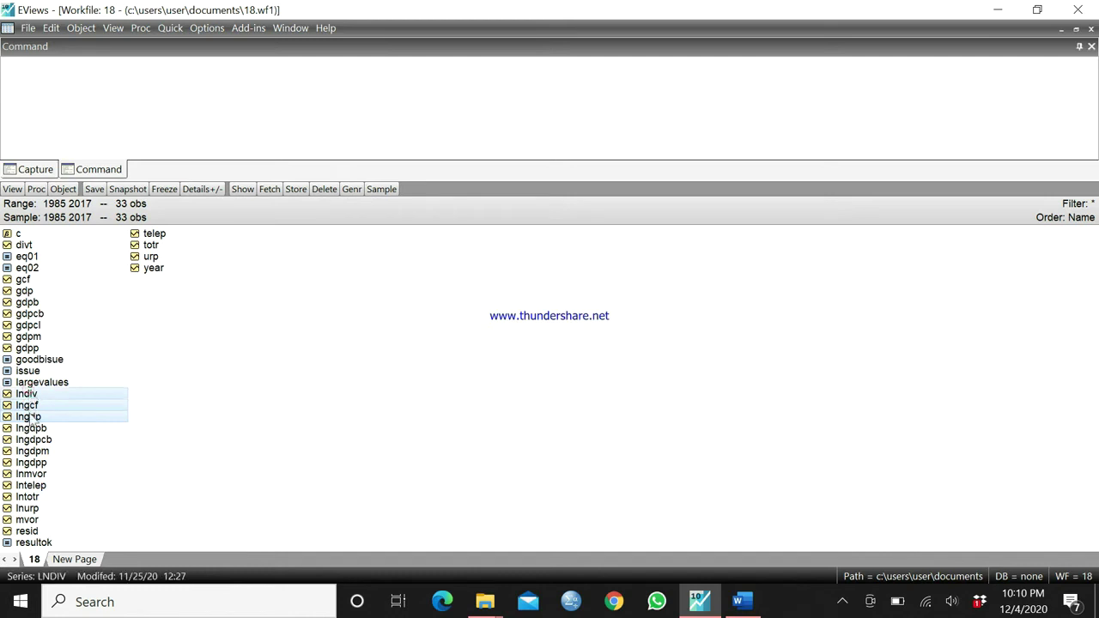
pyautogui.keyDown('ctrl'); pyautogui.click(27, 497); pyautogui.keyUp('ctrl')
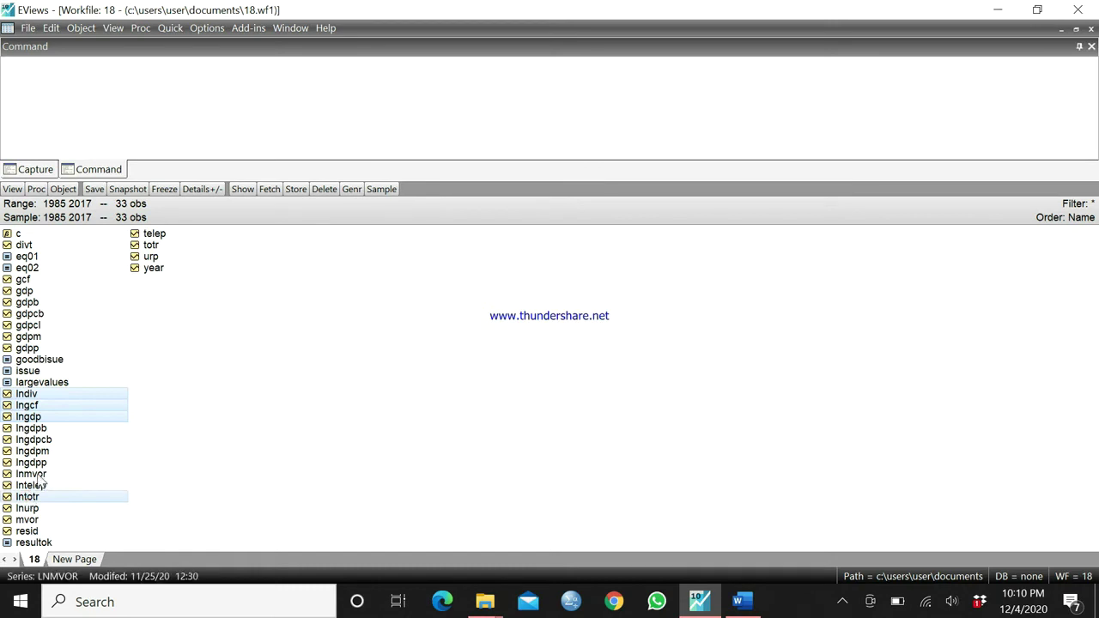
pyautogui.rightClick(73, 406)
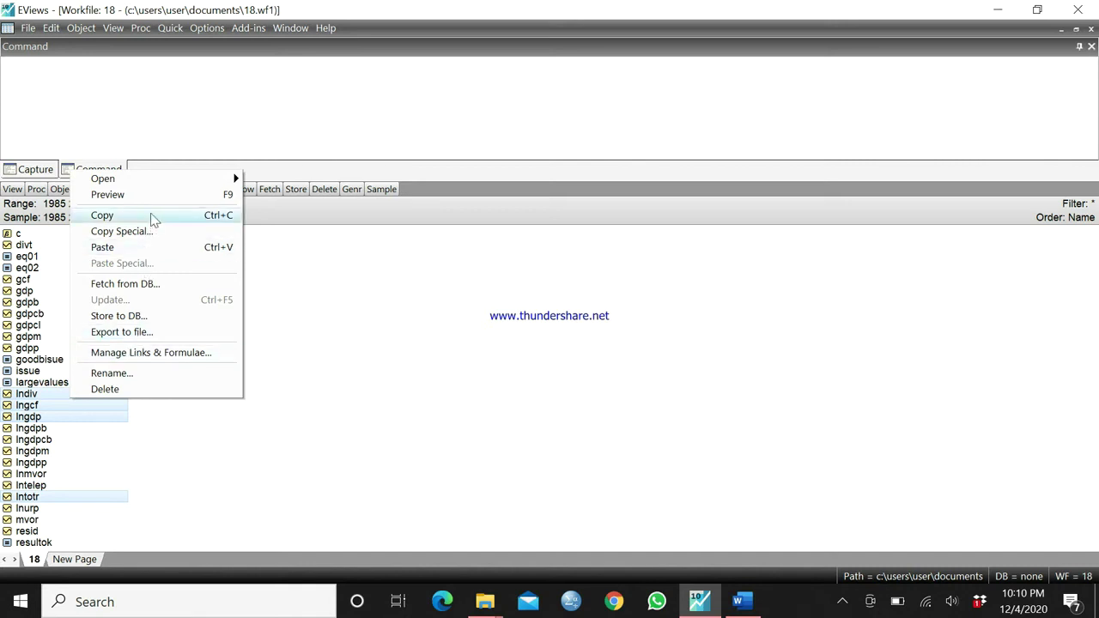
pyautogui.moveTo(154, 183)
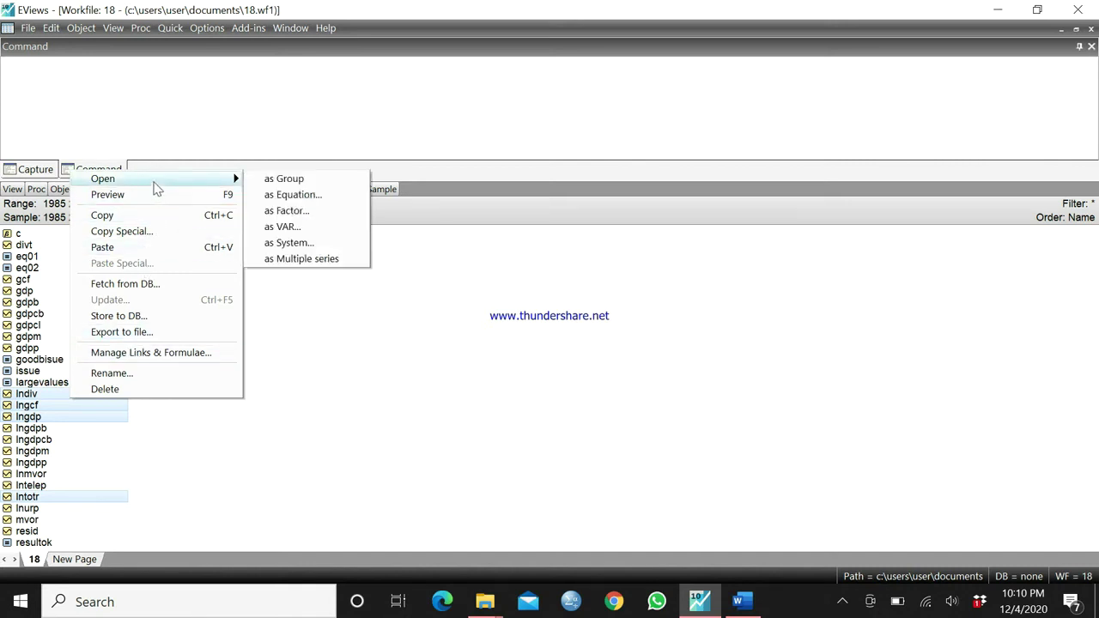
pyautogui.press('Right')
pyautogui.press('Down')
pyautogui.press('Return')
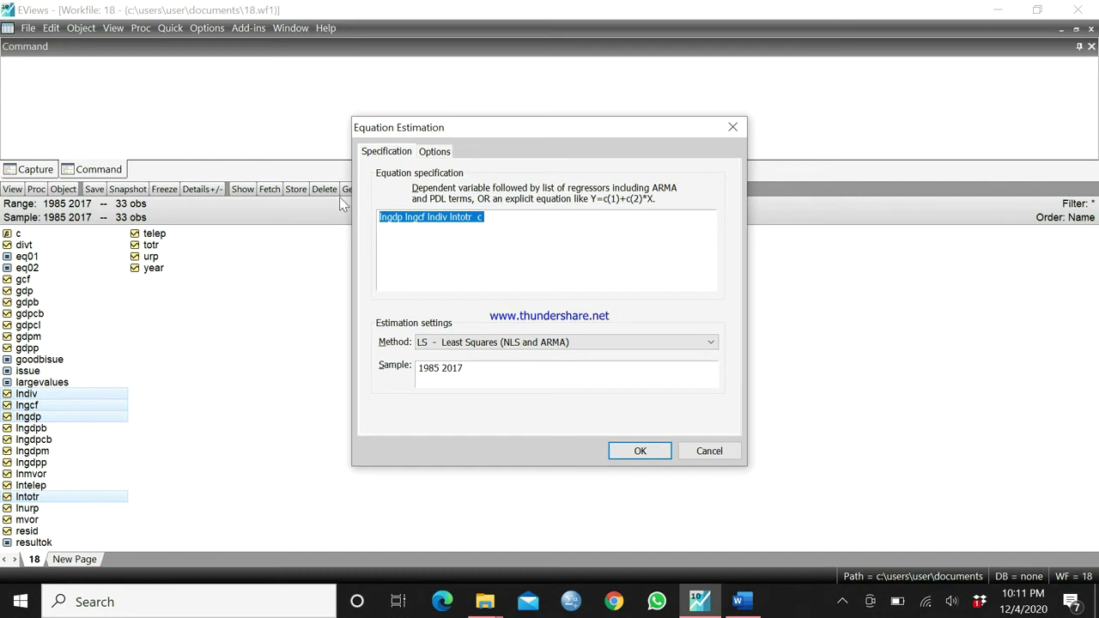
# Step: Estimate the equation with the ARDL - Auto-regressive Distributed Lag Models method and check the selected model in the output
pyautogui.click(487, 343)
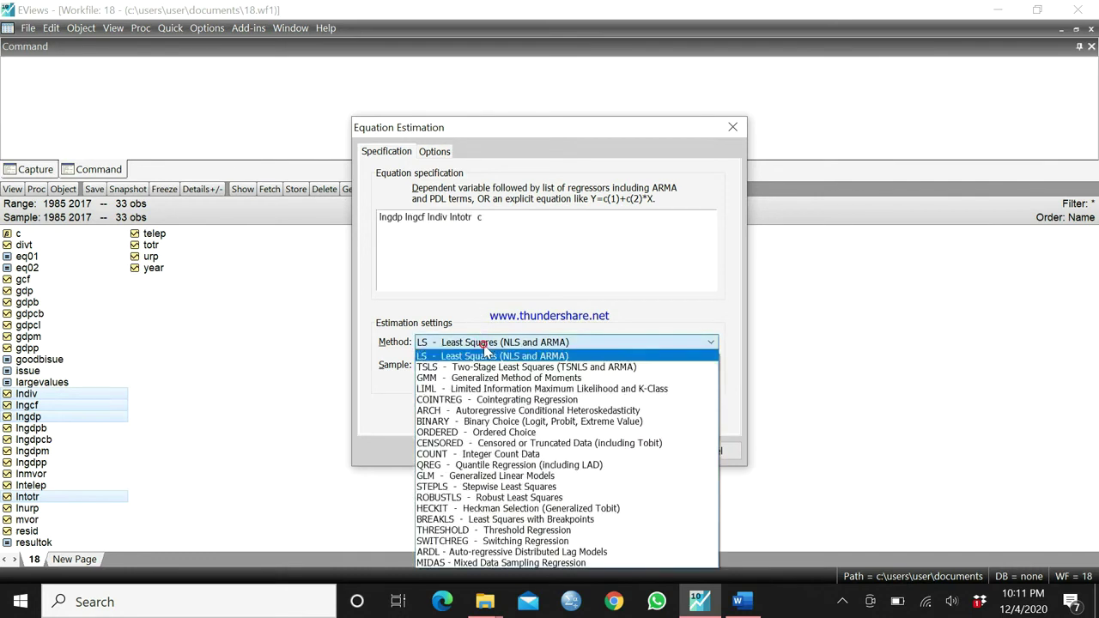
pyautogui.click(481, 554)
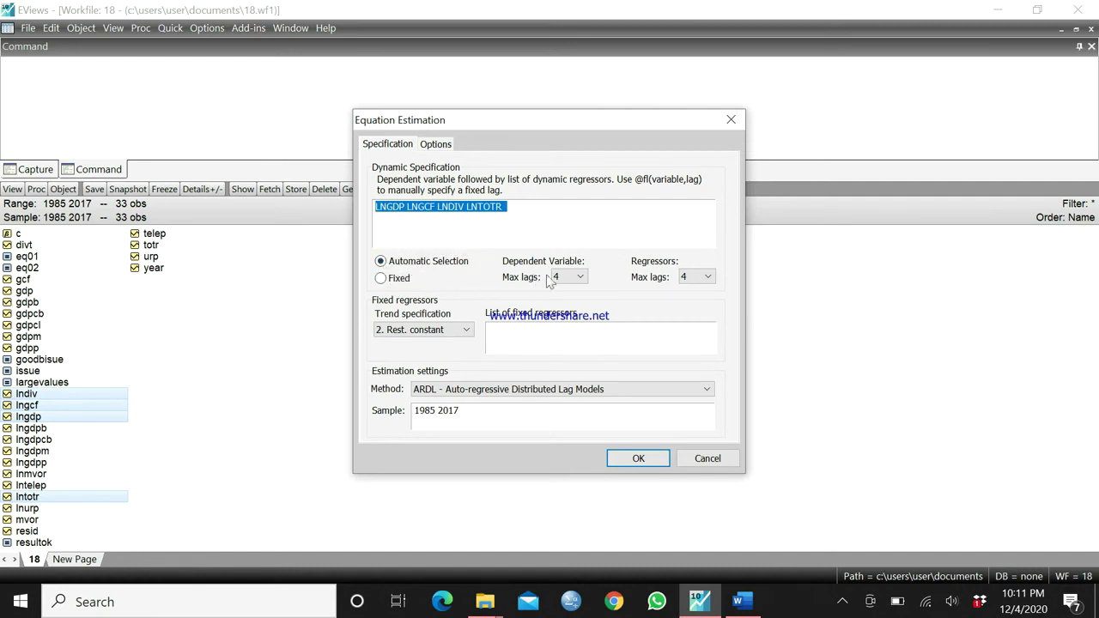
pyautogui.click(635, 459)
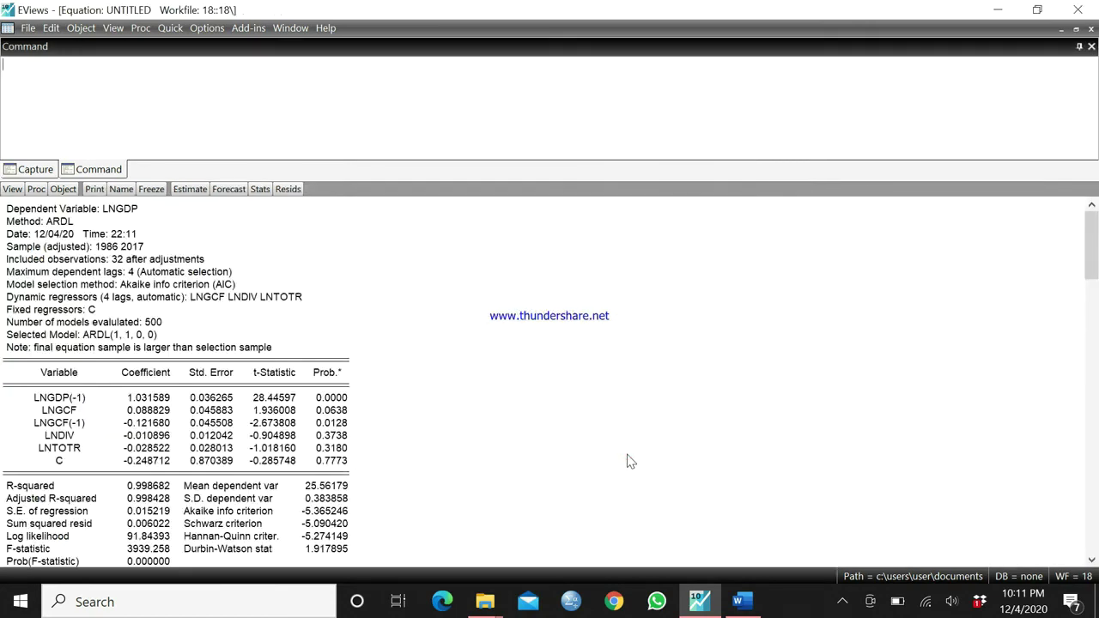
pyautogui.click(46, 339)
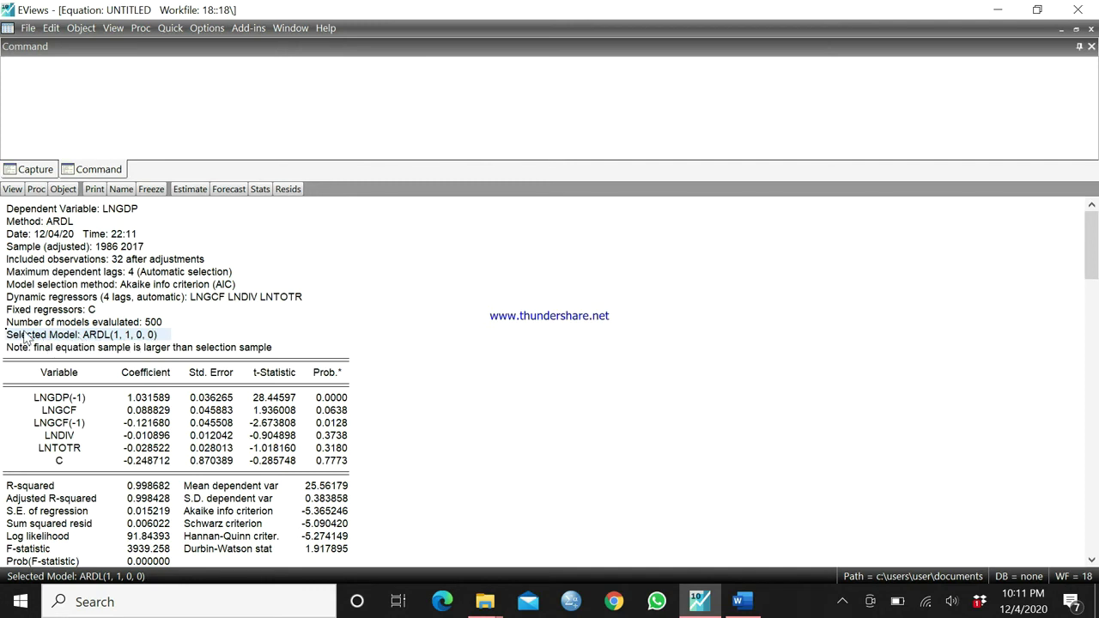
# Step: Run the Long Run Form and Bounds Test coefficient diagnostic on the estimated ARDL equation
pyautogui.click(13, 190)
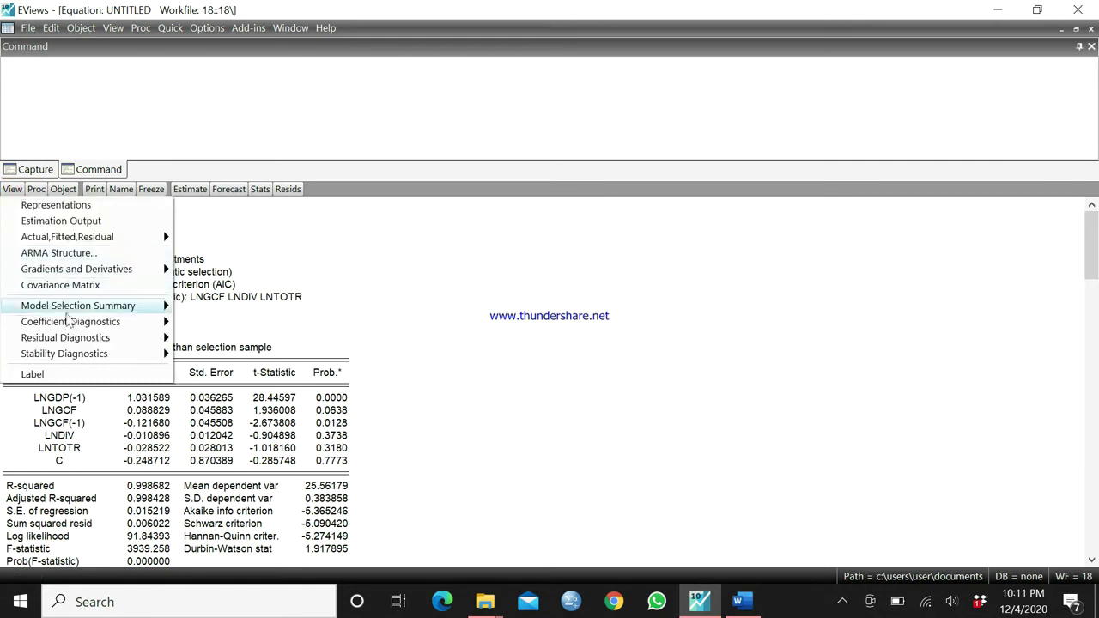
pyautogui.moveTo(68, 324)
pyautogui.press('Right')
pyautogui.press('Down')
pyautogui.press('Down')
pyautogui.press('Down')
pyautogui.press('Down')
pyautogui.press('Down')
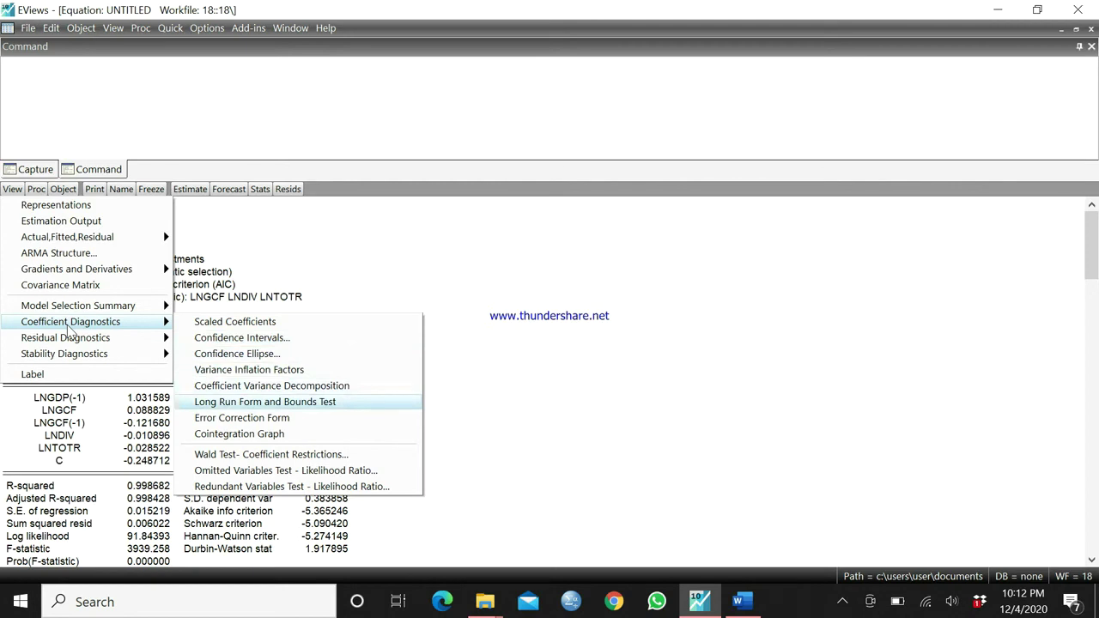
pyautogui.press('Return')
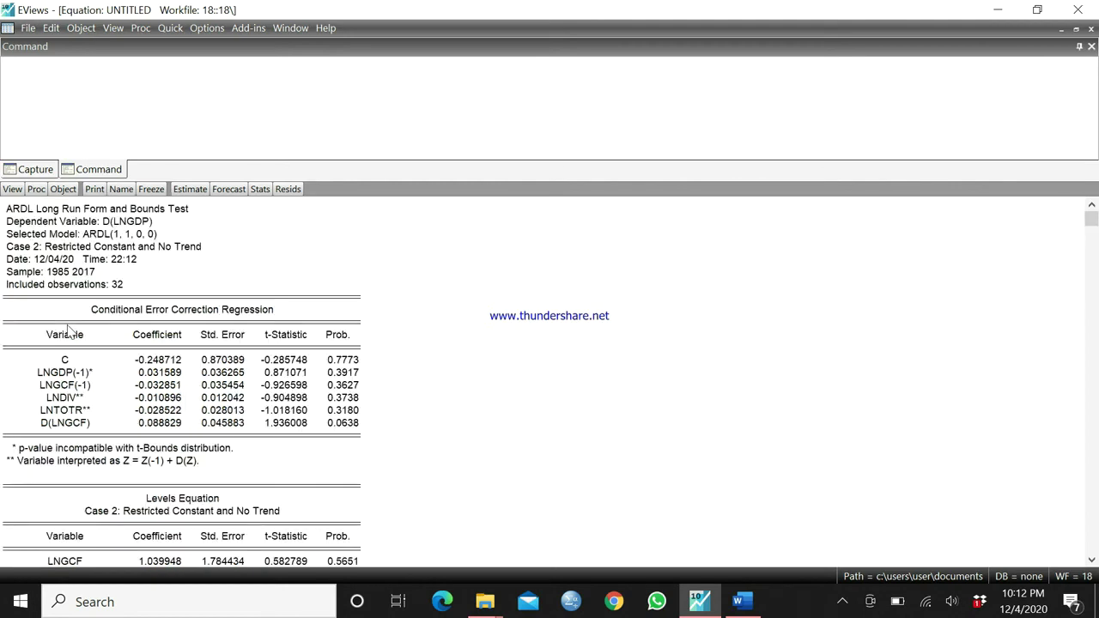
# Step: Examine the F-statistic in the F-Bounds Test table against the asymptotic I(0) and I(1) bounds from 10% to 1% significance
pyautogui.click(264, 385)
pyautogui.press('Down')
pyautogui.press('Down')
pyautogui.press('Down')
pyautogui.press('Down')
pyautogui.press('Down')
pyautogui.press('Down')
pyautogui.press('Down')
pyautogui.press('Down')
pyautogui.press('Down')
pyautogui.press('Down')
pyautogui.press('Down')
pyautogui.press('Down')
pyautogui.press('Down')
pyautogui.press('Down')
pyautogui.press('Down')
pyautogui.press('Down')
pyautogui.press('Down')
pyautogui.press('Down')
pyautogui.press('Down')
pyautogui.press('Down')
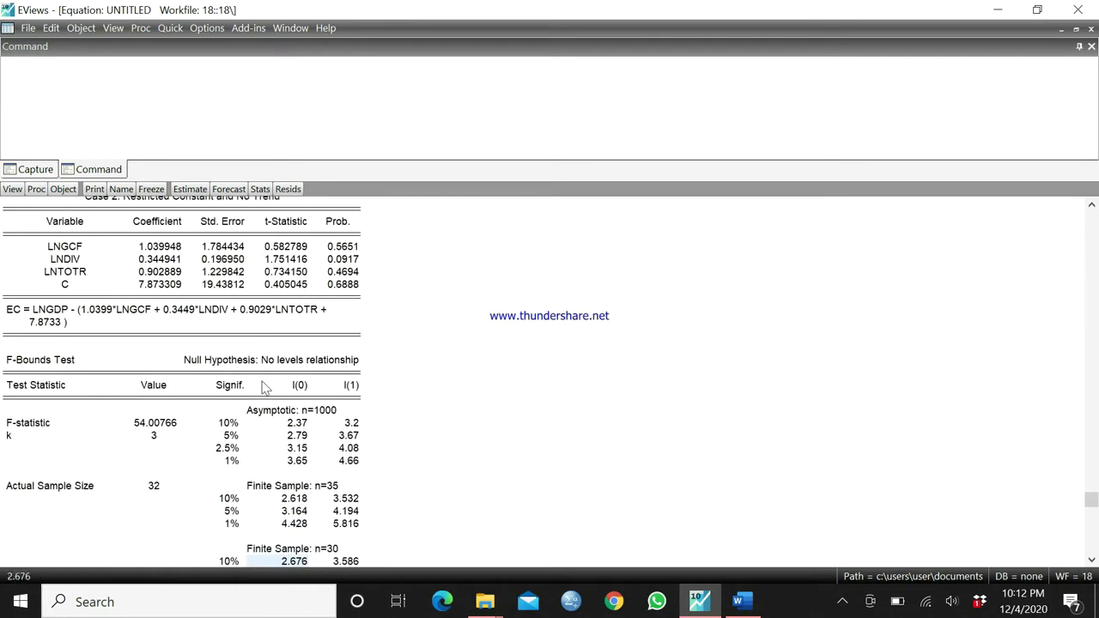
pyautogui.click(33, 427)
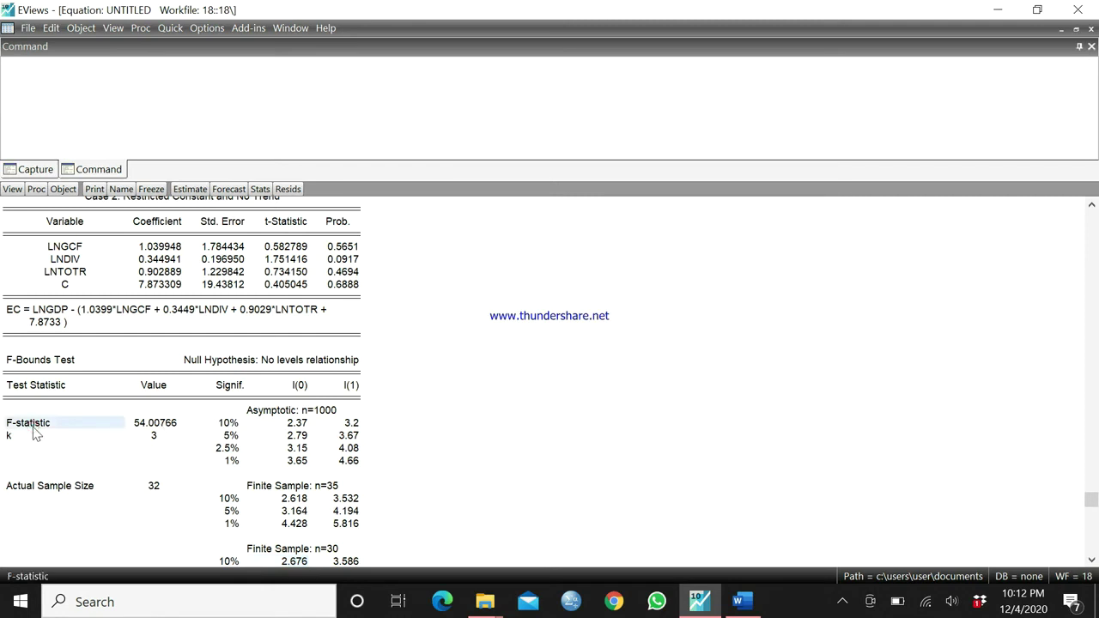
pyautogui.hotkey('shift', 'Right')
pyautogui.hotkey('shift', 'Right')
pyautogui.hotkey('shift', 'Right')
pyautogui.hotkey('shift', 'Right')
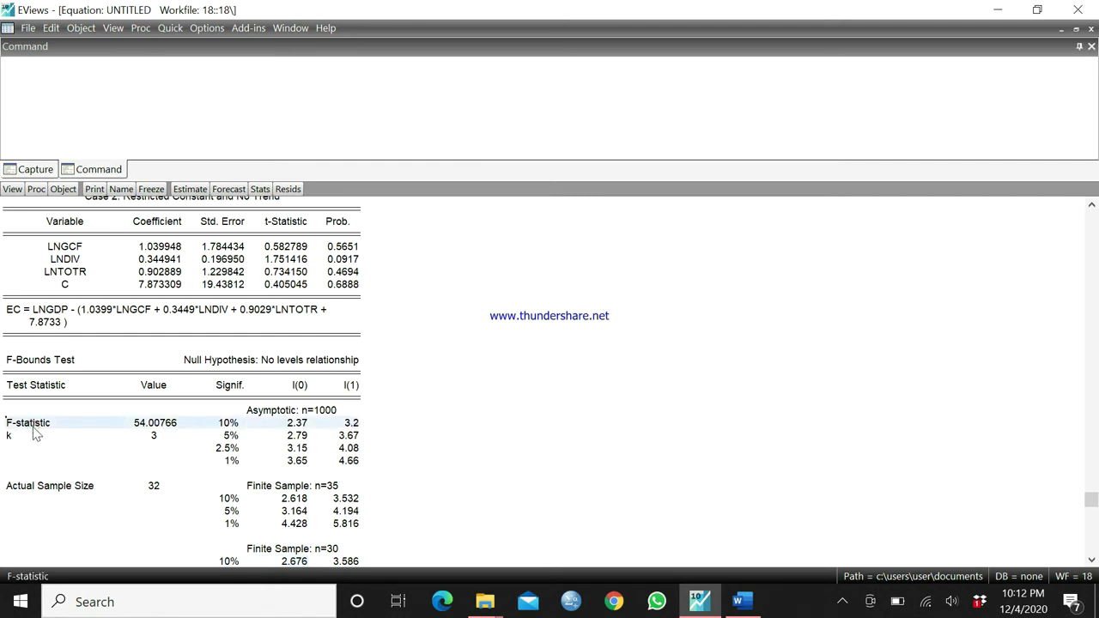
pyautogui.hotkey('shift', 'Down')
pyautogui.hotkey('shift', 'Down')
pyautogui.hotkey('shift', 'Down')
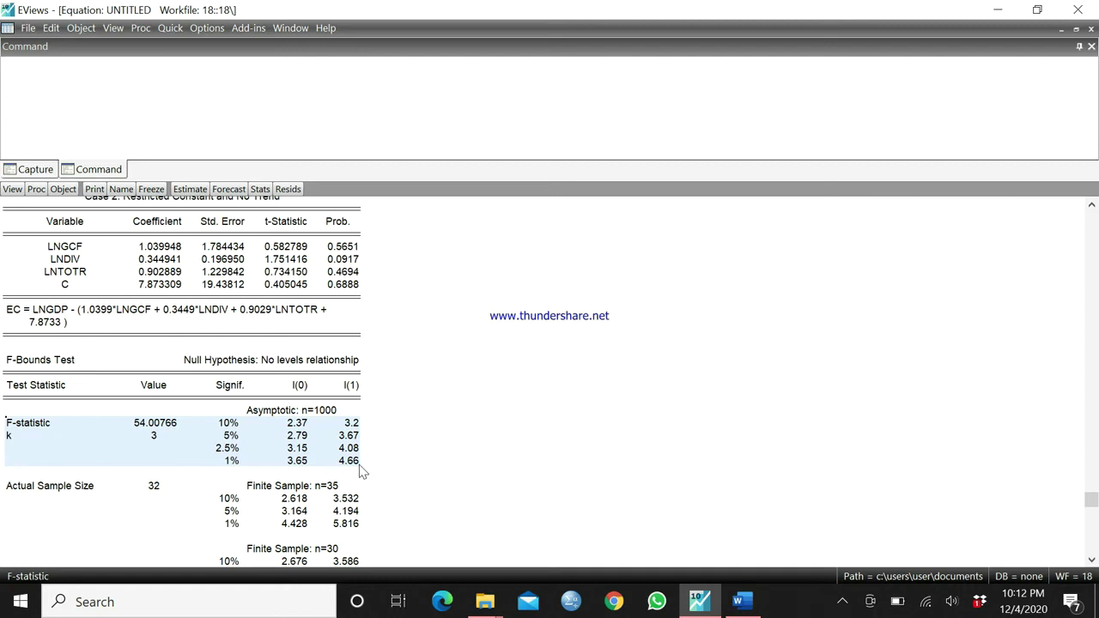
# Step: Examine the long-run coefficients and probabilities of LNGCF, LNDIV, LNTOTR and C in the Levels Equation table
pyautogui.click(75, 249)
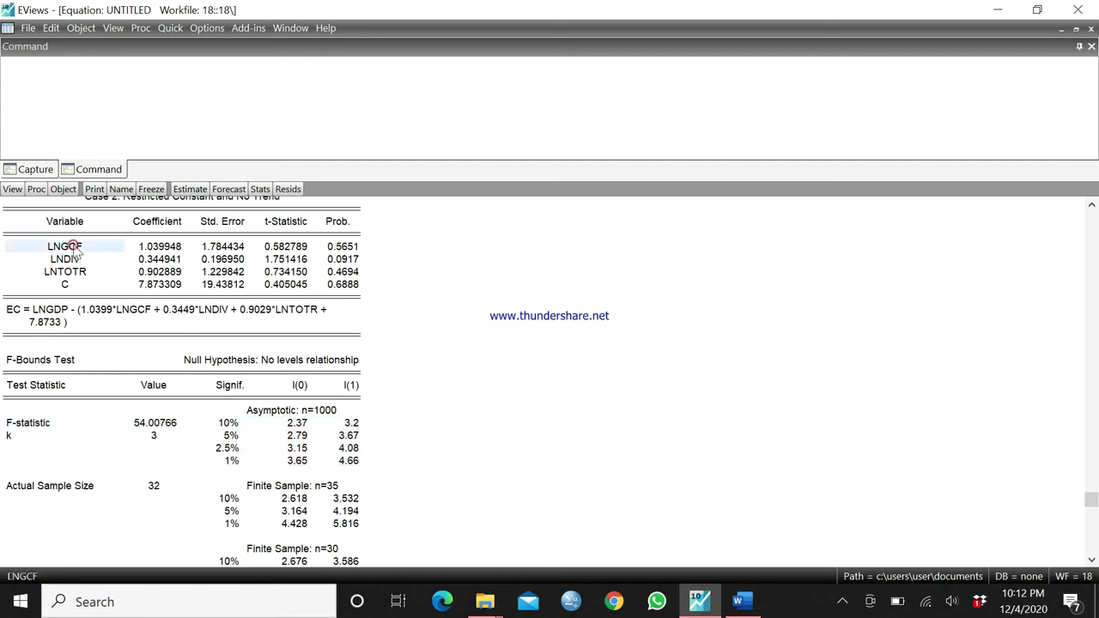
pyautogui.hotkey('shift', 'Down')
pyautogui.hotkey('shift', 'Down')
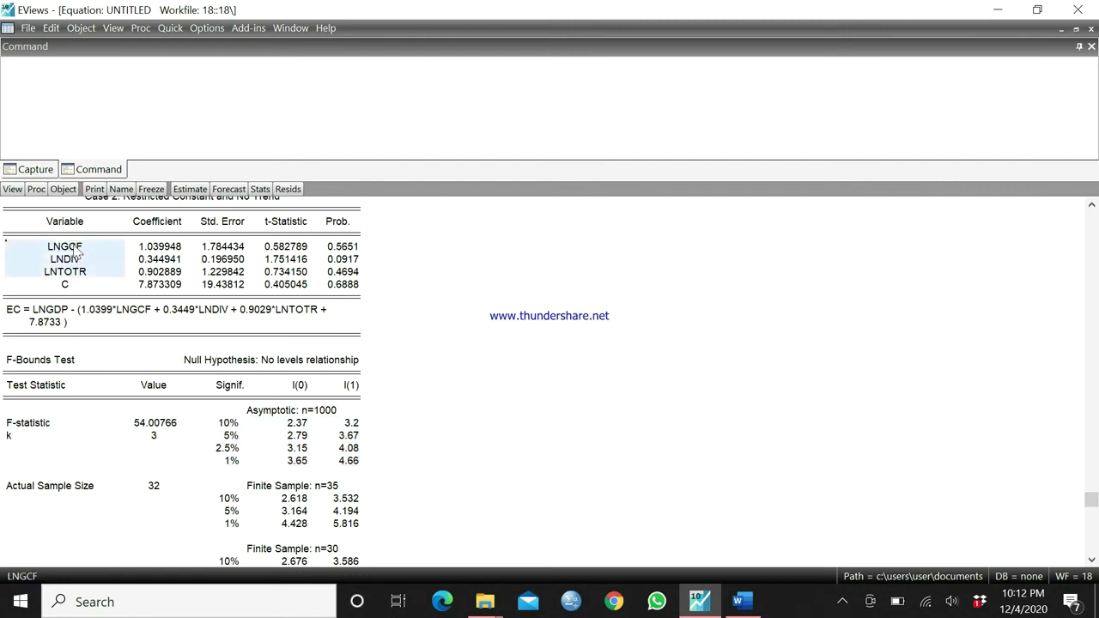
pyautogui.hotkey('shift', 'Down')
pyautogui.hotkey('shift', 'Right')
pyautogui.hotkey('shift', 'Right')
pyautogui.hotkey('shift', 'Right')
pyautogui.hotkey('shift', 'Right')
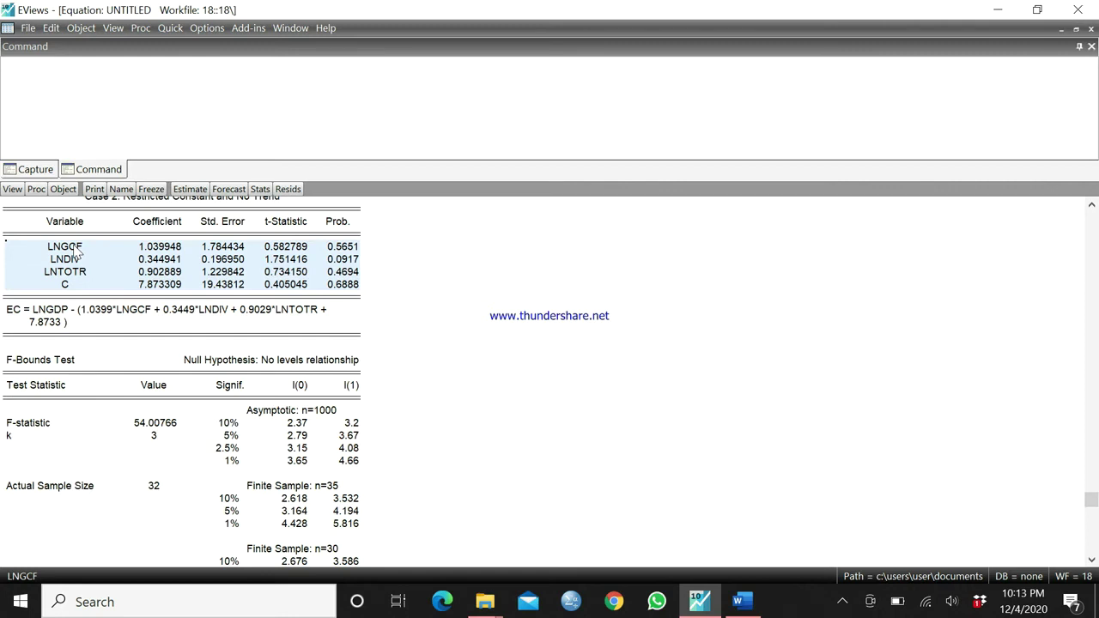
# Step: Display the Error Correction Form of the ARDL equation to obtain the short-run results
pyautogui.click(13, 190)
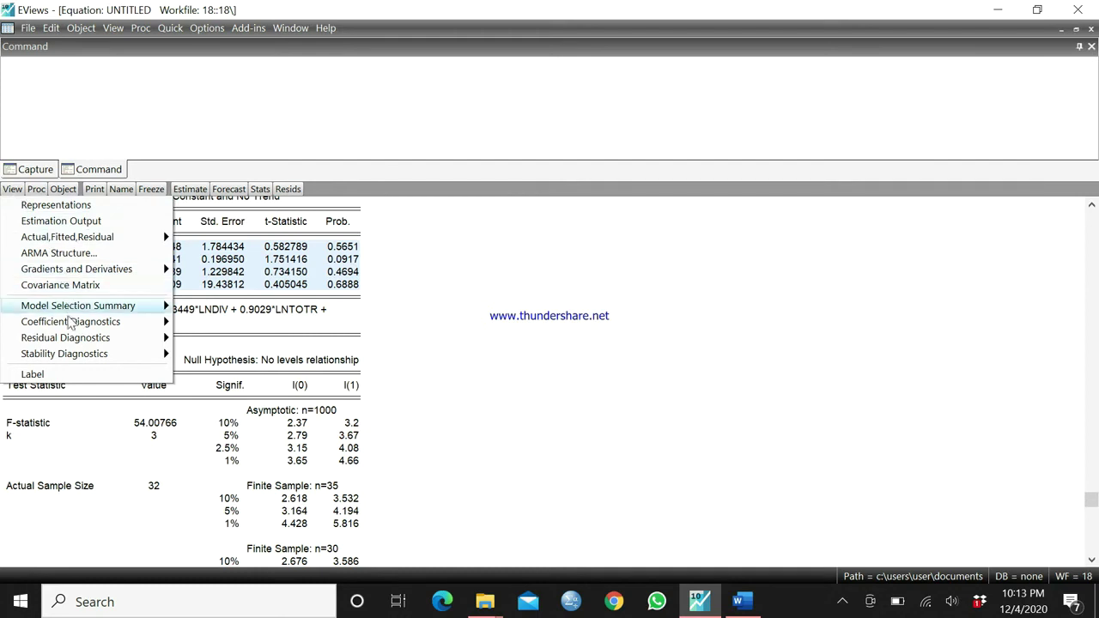
pyautogui.moveTo(72, 326)
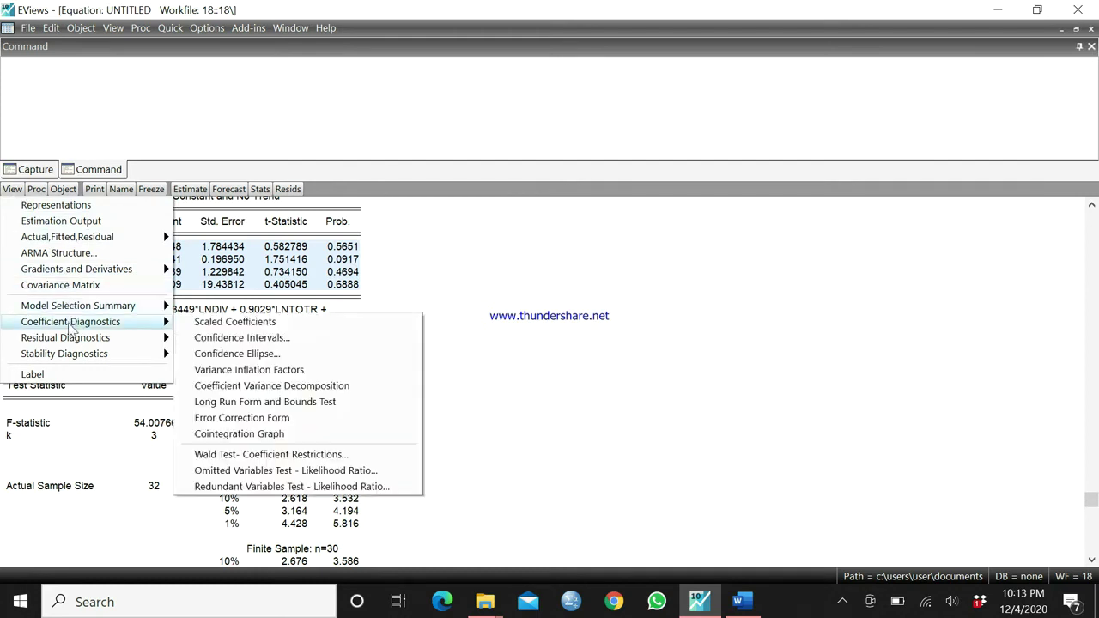
pyautogui.press('Right')
pyautogui.press('Down')
pyautogui.press('Down')
pyautogui.press('Down')
pyautogui.press('Down')
pyautogui.press('Down')
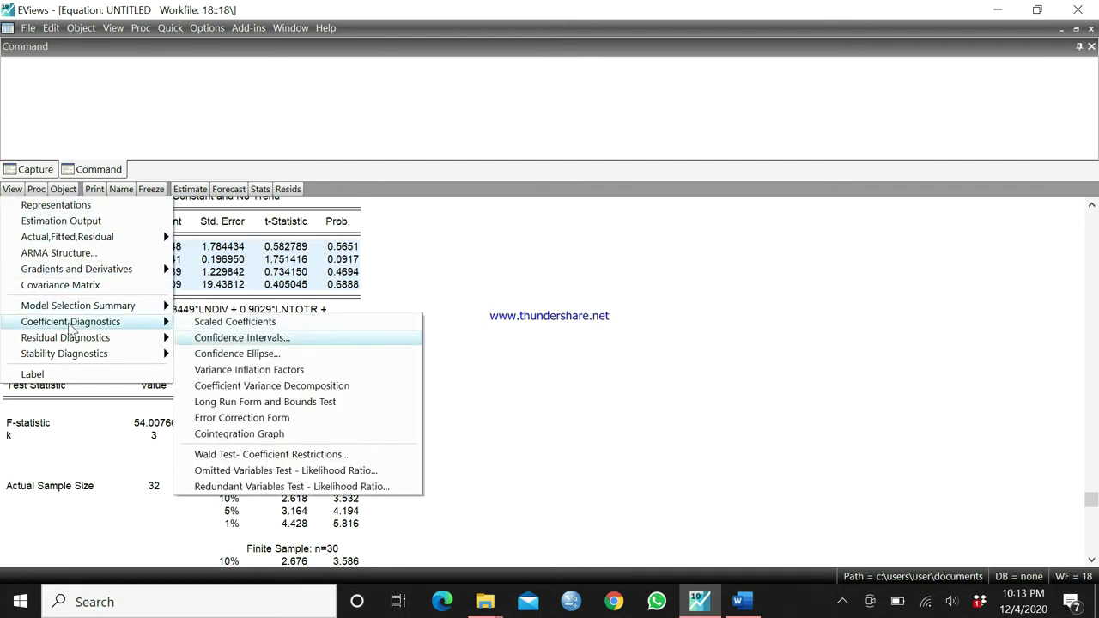
pyautogui.press('Down')
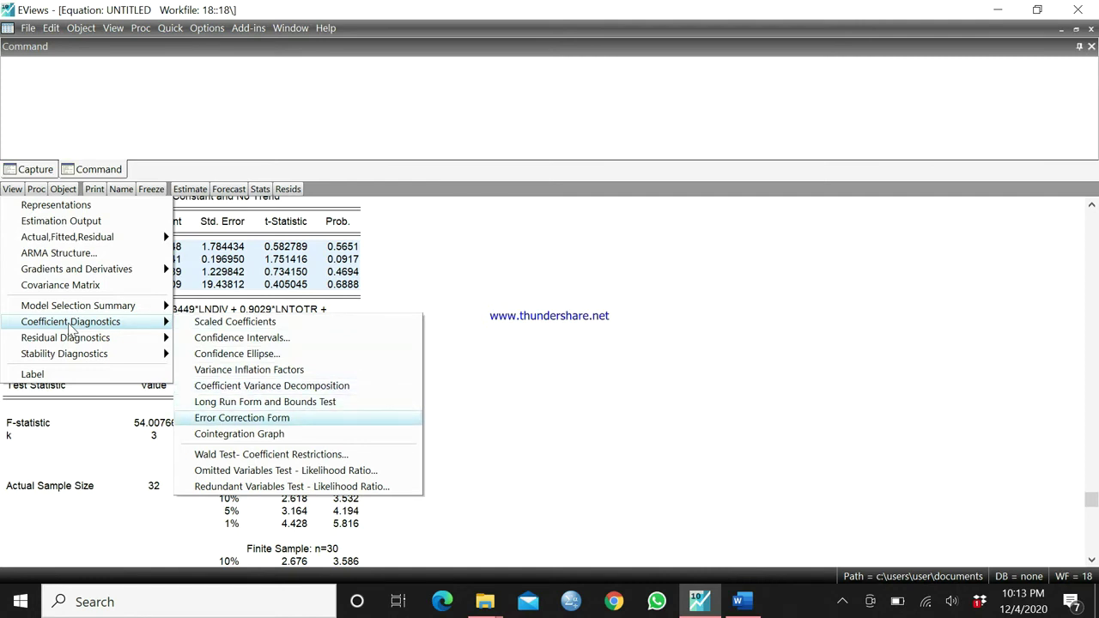
pyautogui.press('Return')
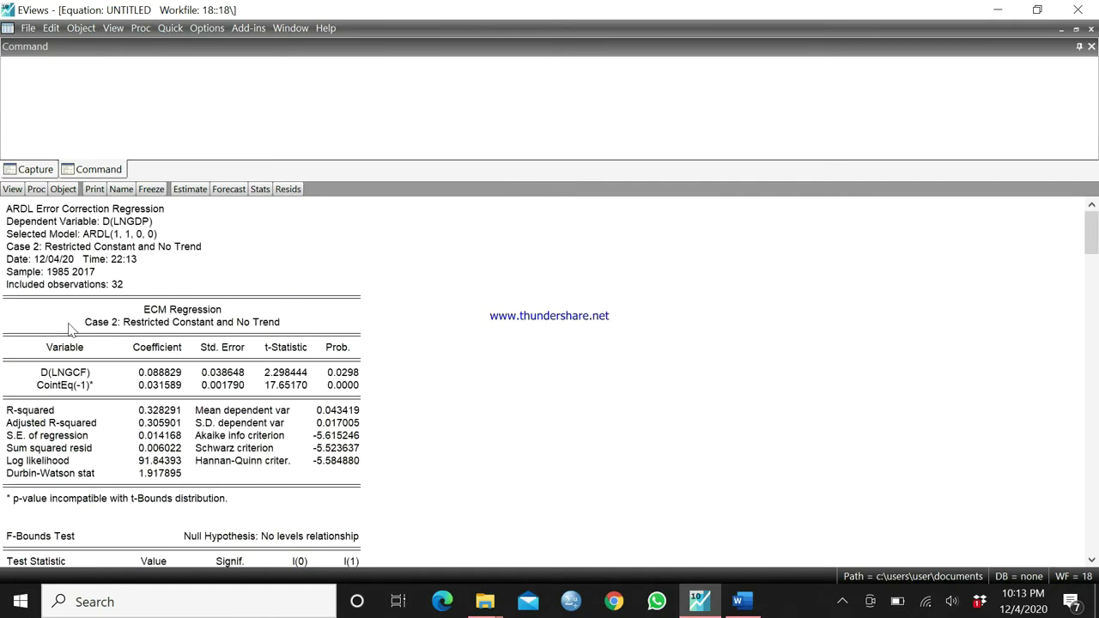
# Step: Examine the CointEq(-1) row of the ECM Regression, checking its coefficient's sign and its probability
pyautogui.click(62, 387)
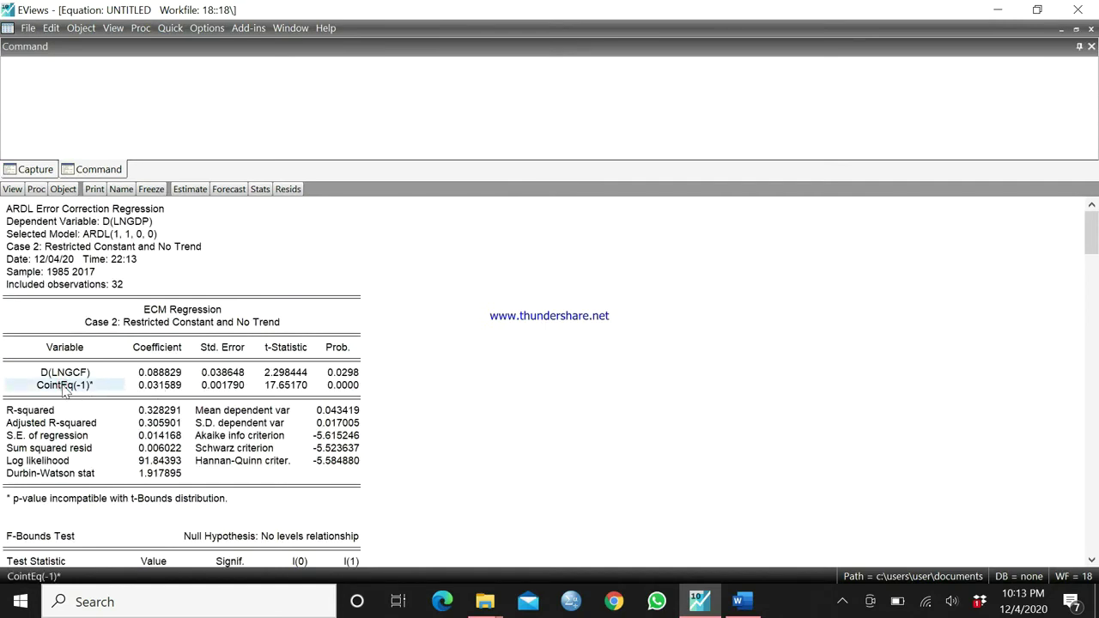
pyautogui.hotkey('shift', 'Right')
pyautogui.hotkey('shift', 'Right')
pyautogui.hotkey('shift', 'Right')
pyautogui.hotkey('shift', 'Right')
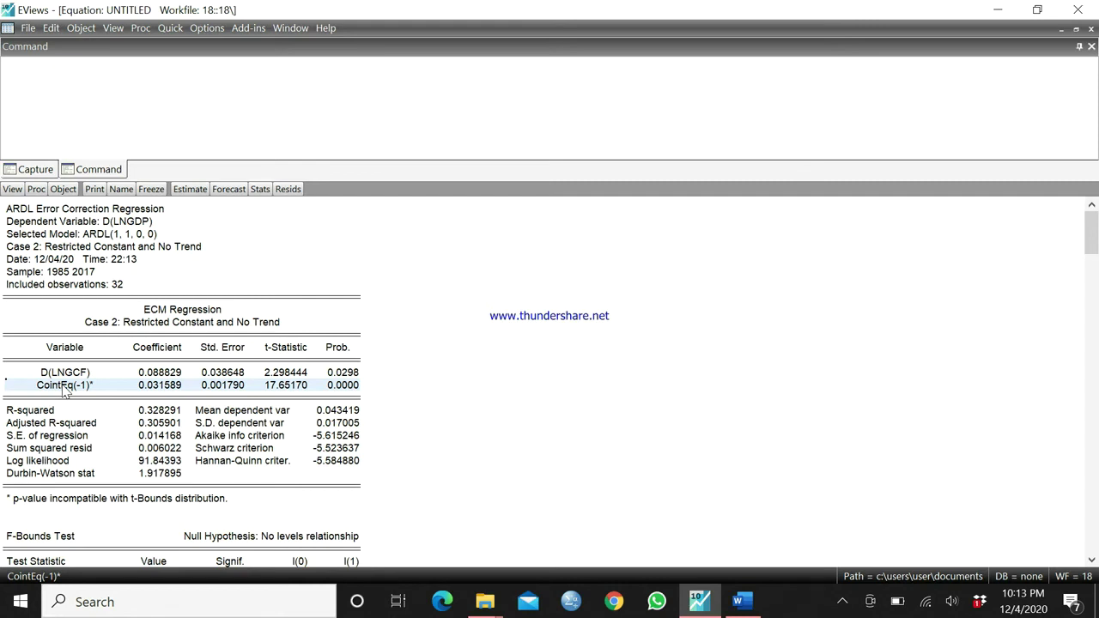
# Step: Re-estimate the ARDL equation with the Schwarz criterion (SC) as the model selection criterion
pyautogui.click(190, 194)
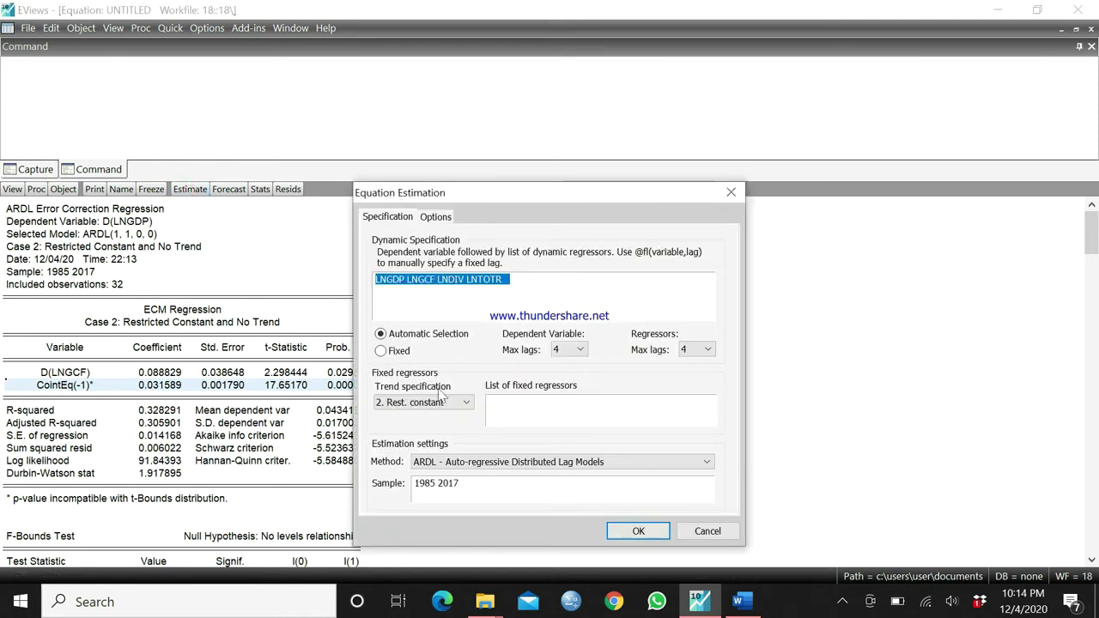
pyautogui.click(435, 216)
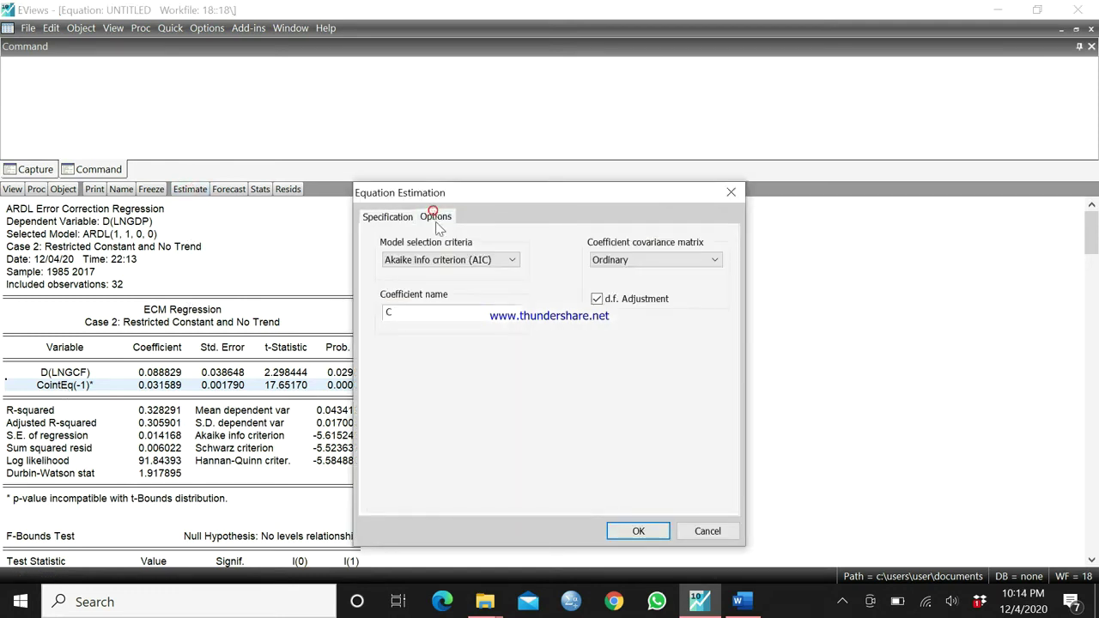
pyautogui.click(483, 260)
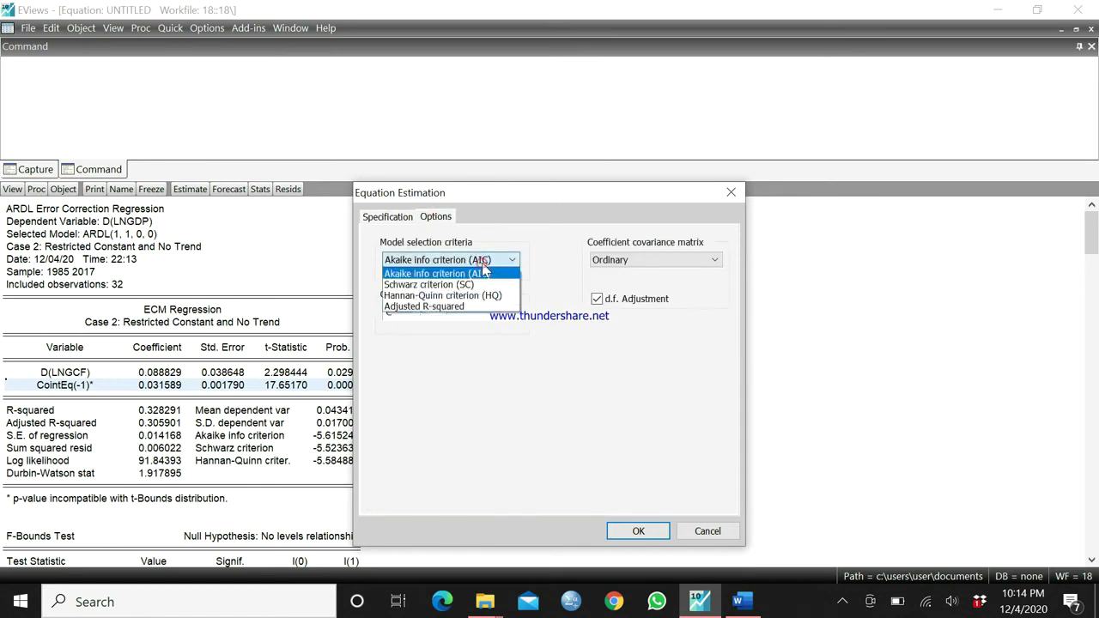
pyautogui.click(437, 286)
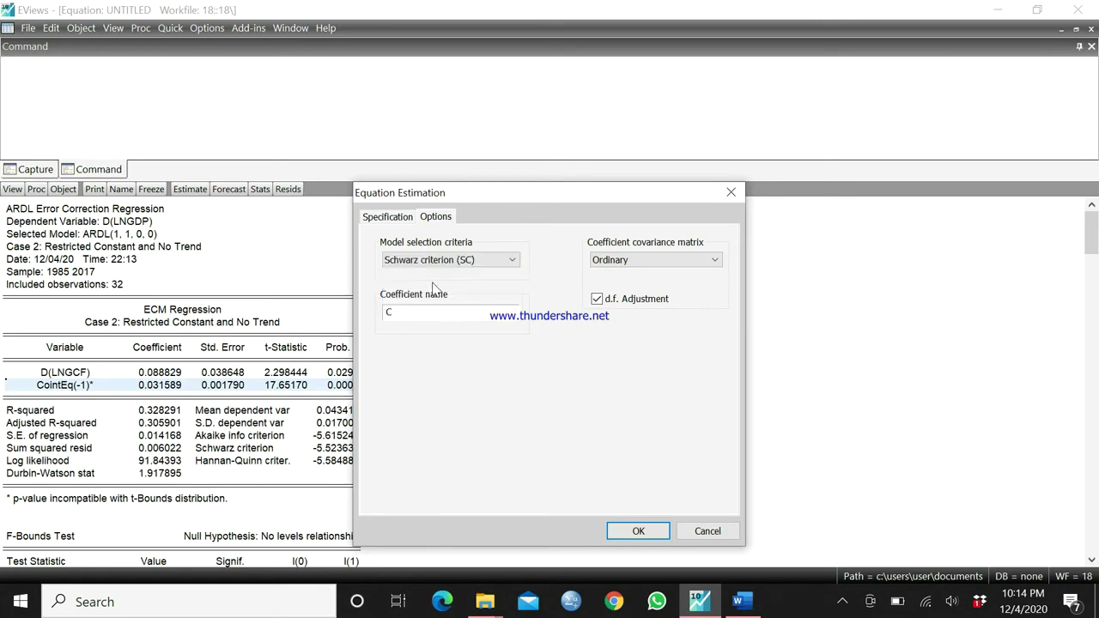
pyautogui.click(636, 531)
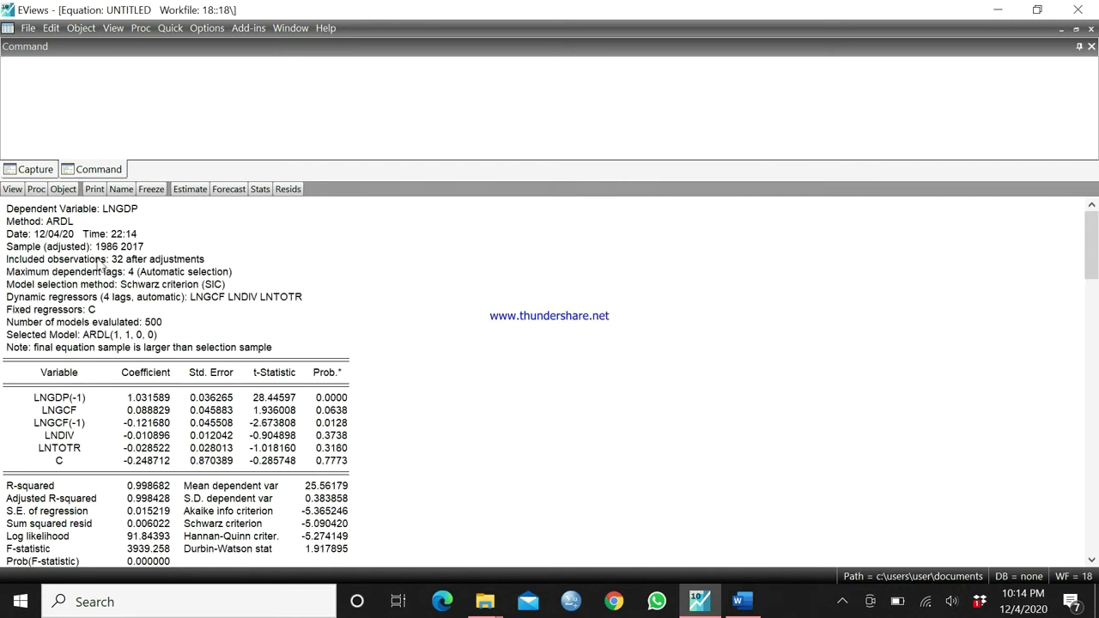
# Step: Examine the selected lag structure in the Selected Model line of the ARDL estimation output
pyautogui.click(23, 339)
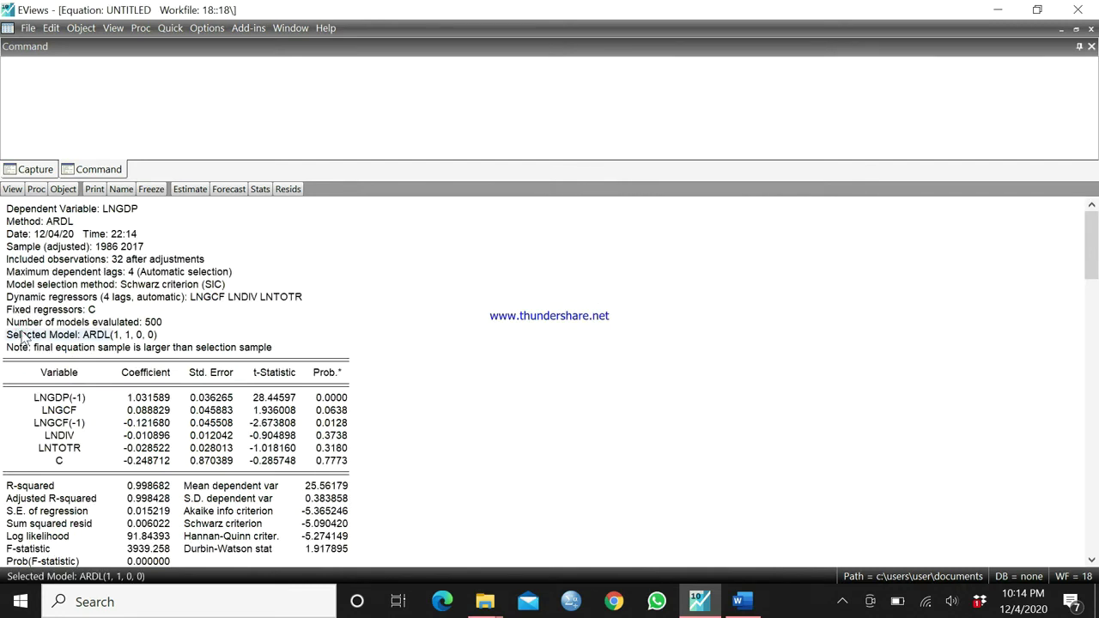
pyautogui.hotkey('shift', 'Right')
pyautogui.hotkey('shift', 'Right')
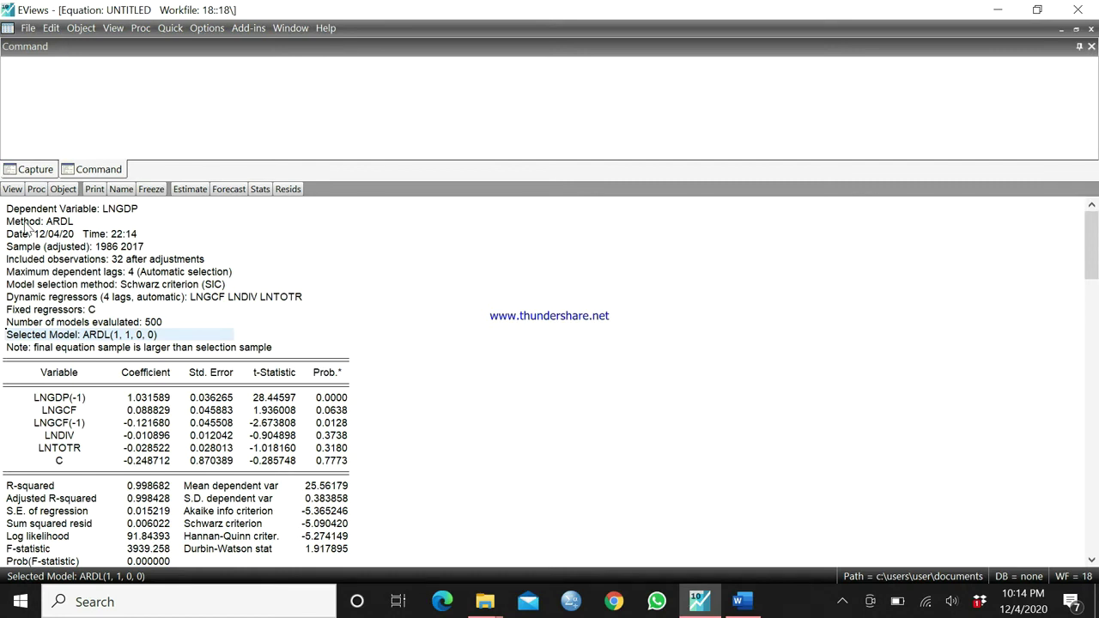
# Step: Display the Long Run Form and Bounds Test for the ARDL equation selected by the Schwarz criterion
pyautogui.click(12, 189)
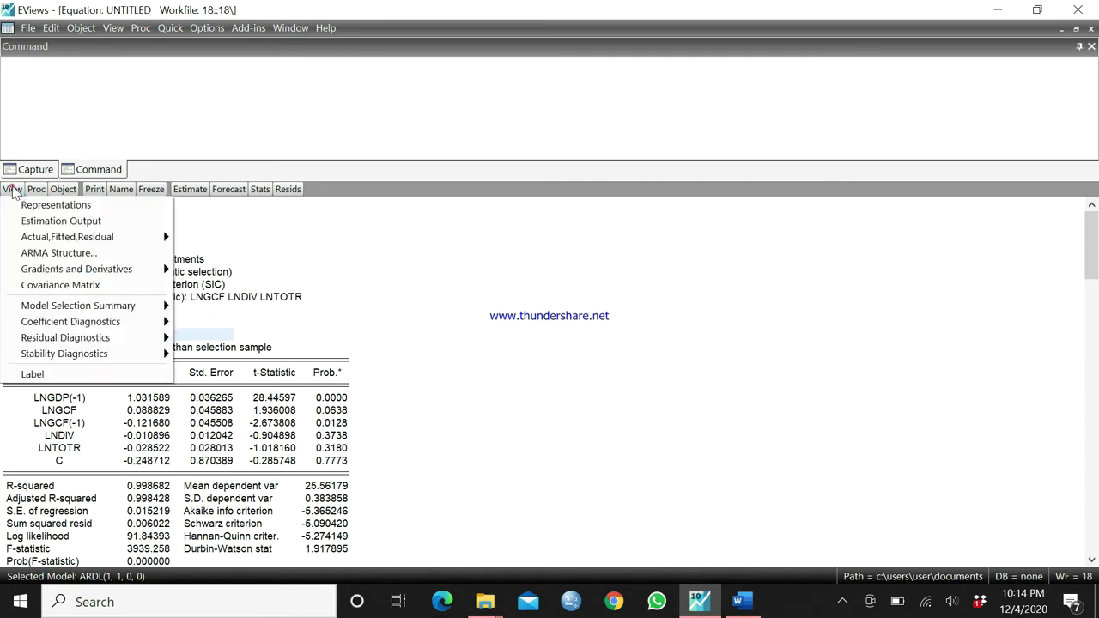
pyautogui.moveTo(66, 325)
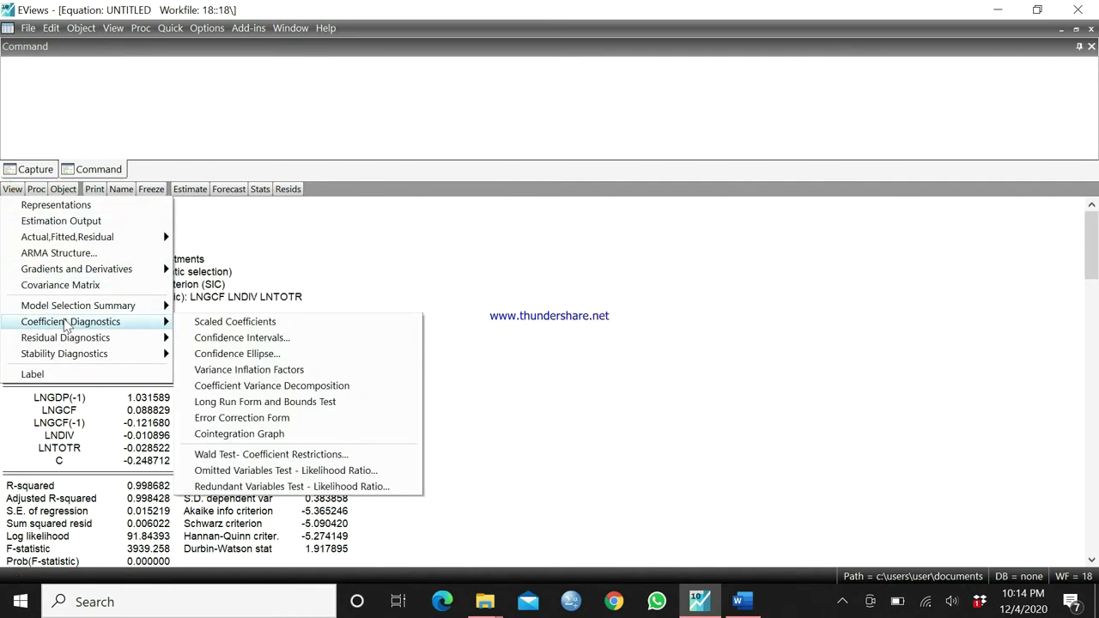
pyautogui.press('Down')
pyautogui.press('Down')
pyautogui.press('Down')
pyautogui.press('Down')
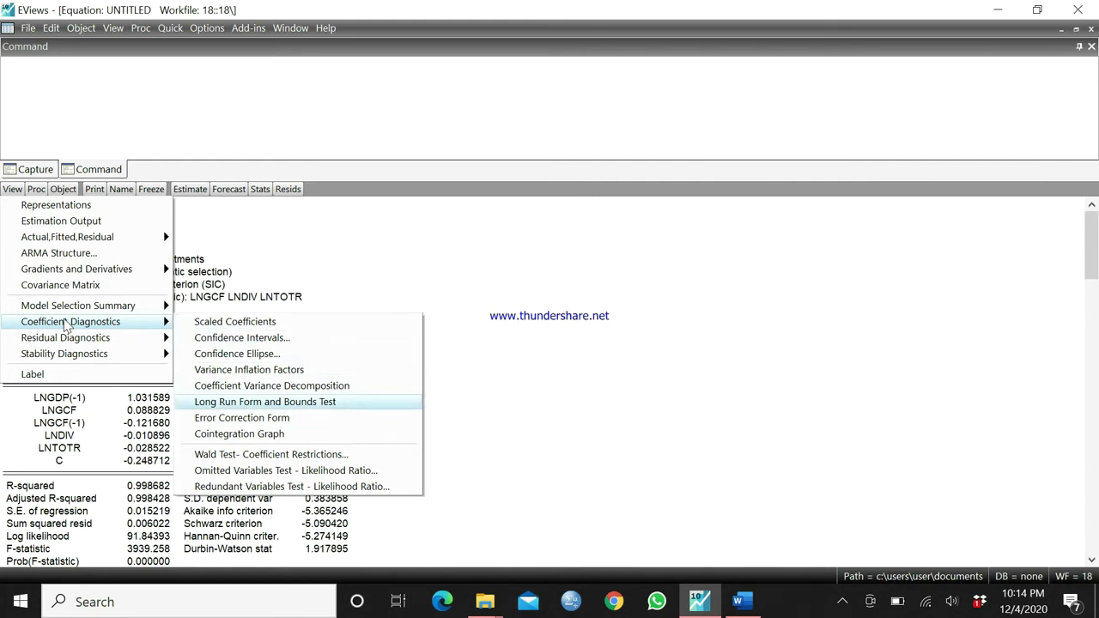
pyautogui.press('Return')
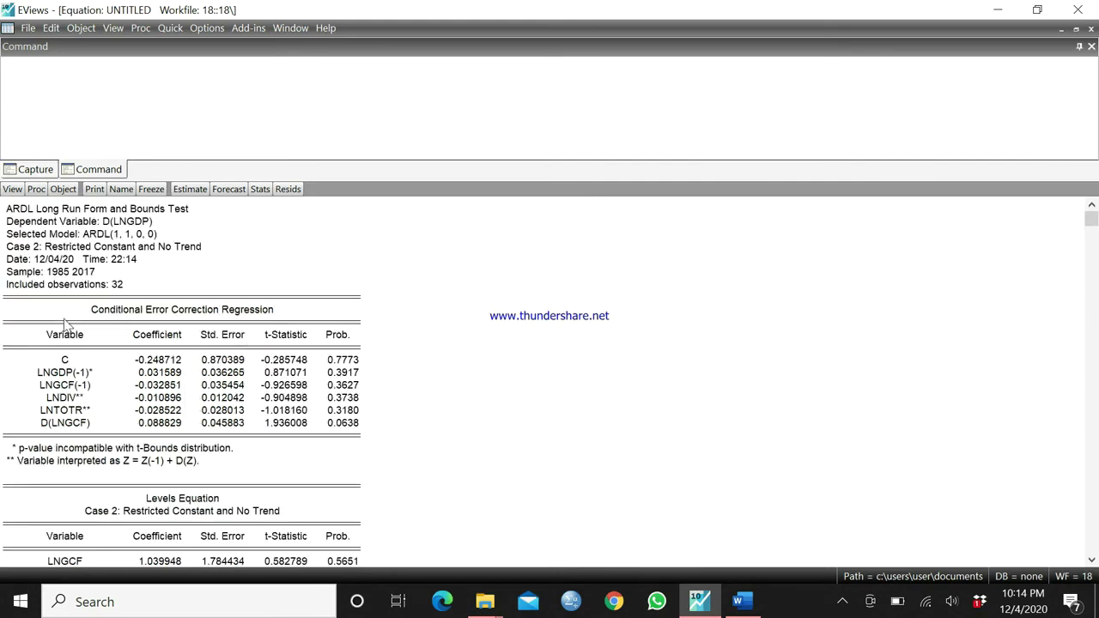
# Step: Examine the F-statistic in the F-Bounds Test table against its I(0) and I(1) critical values
pyautogui.click(268, 384)
pyautogui.press('Down')
pyautogui.press('Down')
pyautogui.press('Down')
pyautogui.press('Down')
pyautogui.press('Down')
pyautogui.press('Down')
pyautogui.press('Down')
pyautogui.press('Down')
pyautogui.press('Down')
pyautogui.press('Down')
pyautogui.press('Down')
pyautogui.press('Down')
pyautogui.press('Down')
pyautogui.press('Down')
pyautogui.press('Down')
pyautogui.press('Down')
pyautogui.press('Down')
pyautogui.press('Down')
pyautogui.press('Down')
pyautogui.press('Down')
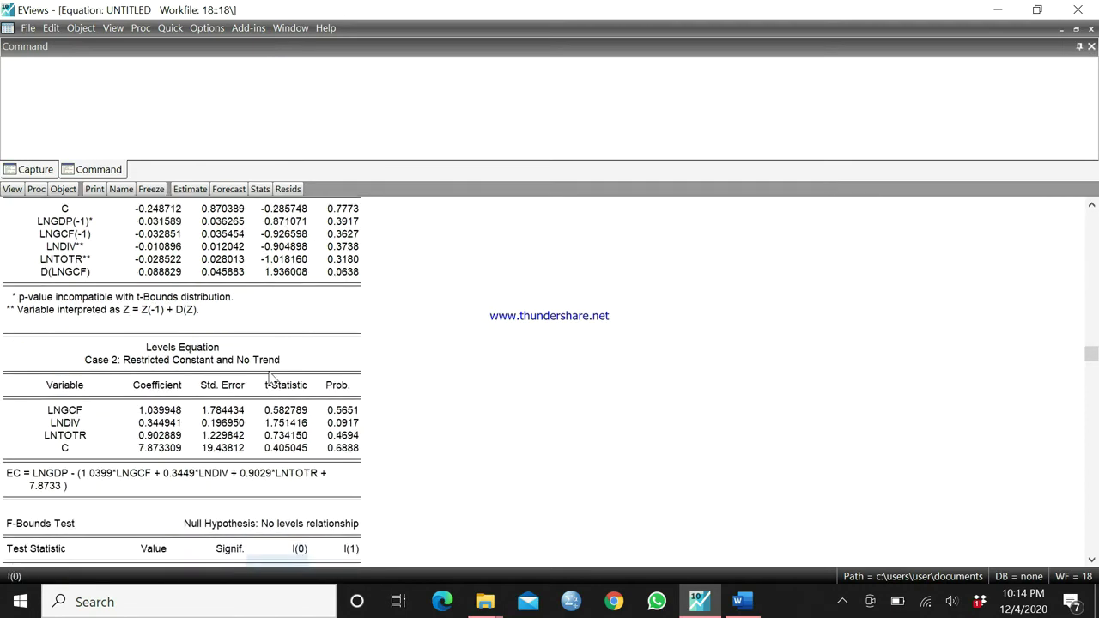
pyautogui.press('Down')
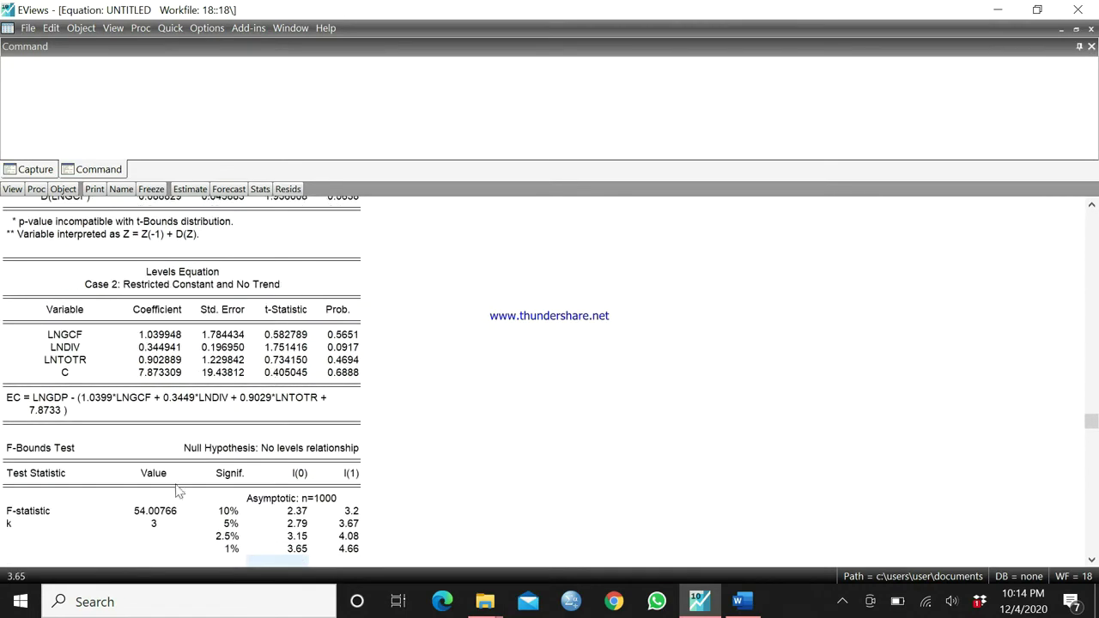
pyautogui.click(150, 513)
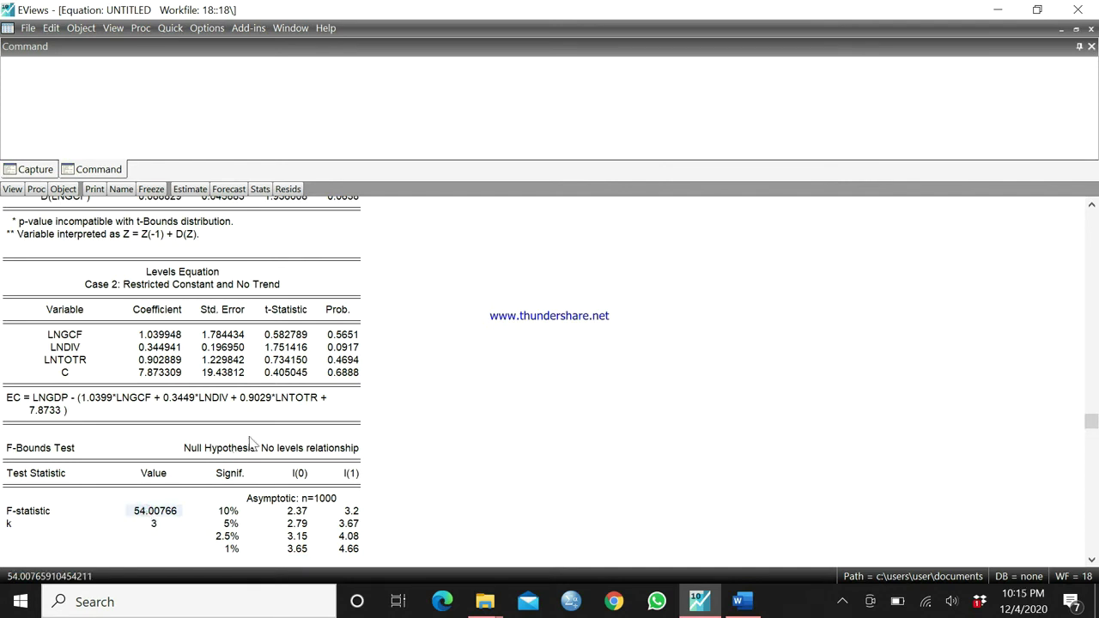
# Step: Examine the long-run coefficients, standard errors, t-statistics and probabilities in the Levels Equation table
pyautogui.click(176, 337)
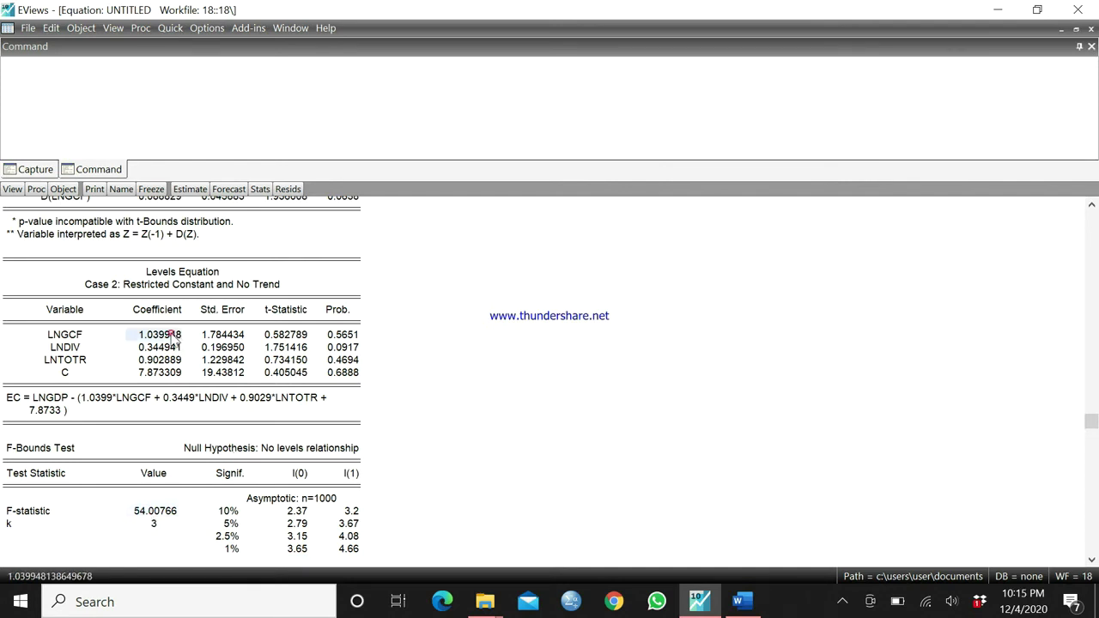
pyautogui.hotkey('shift', 'Down')
pyautogui.hotkey('shift', 'Down')
pyautogui.hotkey('shift', 'Down')
pyautogui.hotkey('shift', 'Right')
pyautogui.hotkey('shift', 'Right')
pyautogui.hotkey('shift', 'Right')
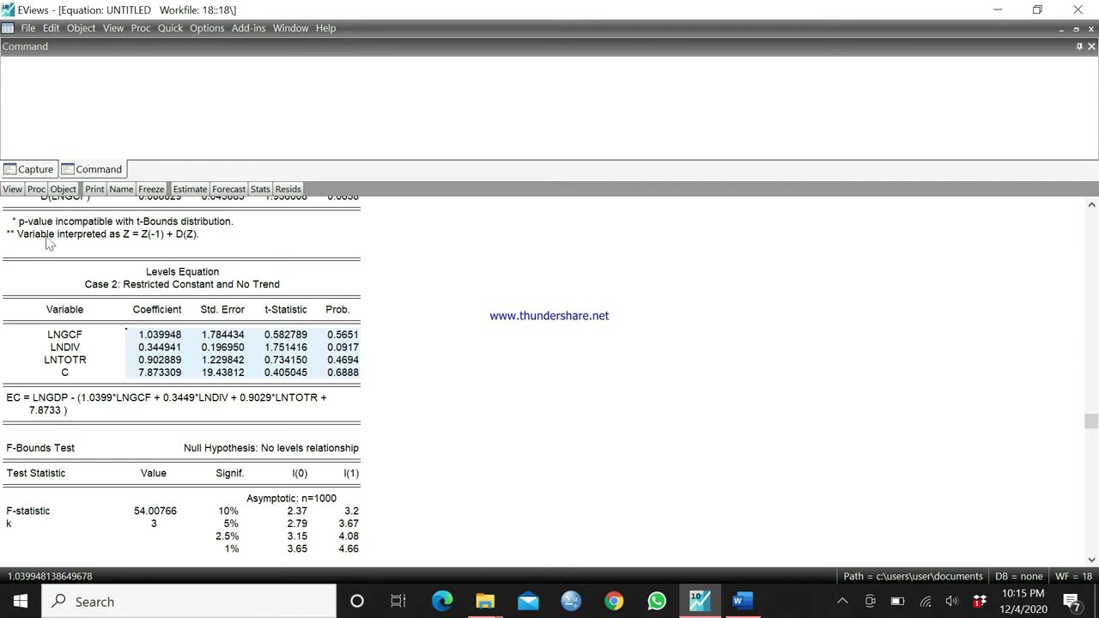
# Step: Display the Error Correction Form for the ARDL equation selected by the Schwarz criterion
pyautogui.click(12, 191)
pyautogui.press('Down')
pyautogui.press('Down')
pyautogui.press('Down')
pyautogui.press('Down')
pyautogui.press('Down')
pyautogui.press('Down')
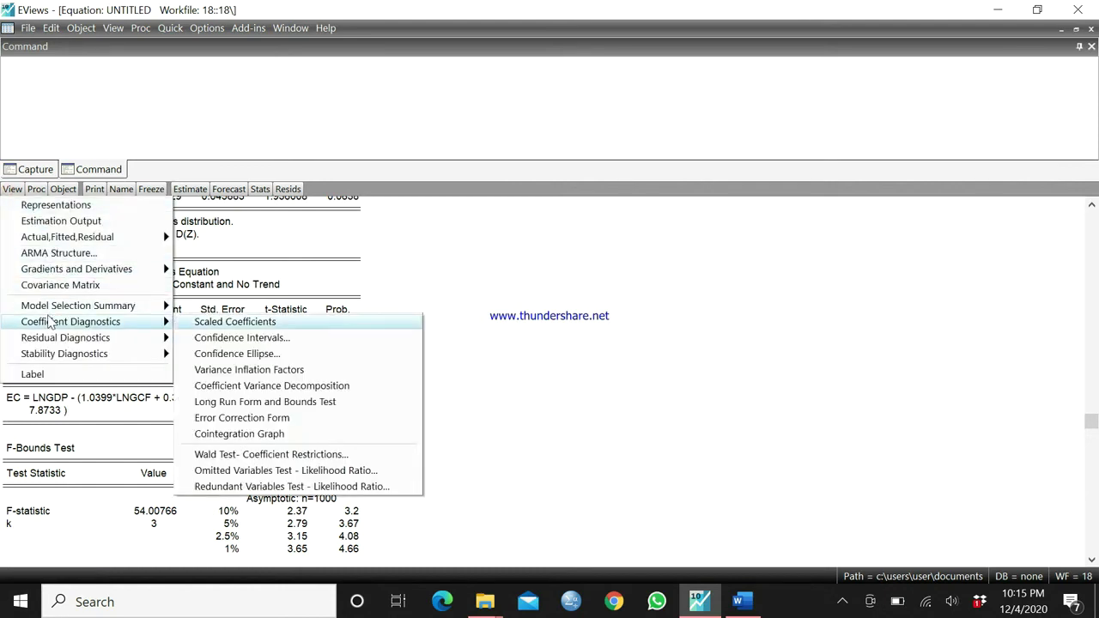
pyautogui.press('Down')
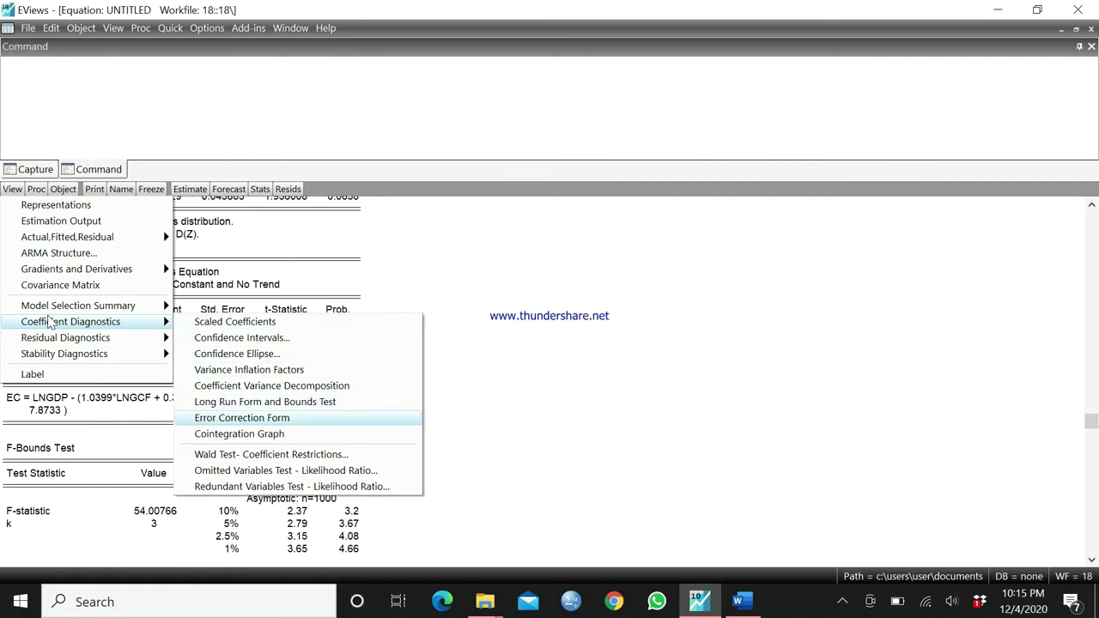
pyautogui.press('Return')
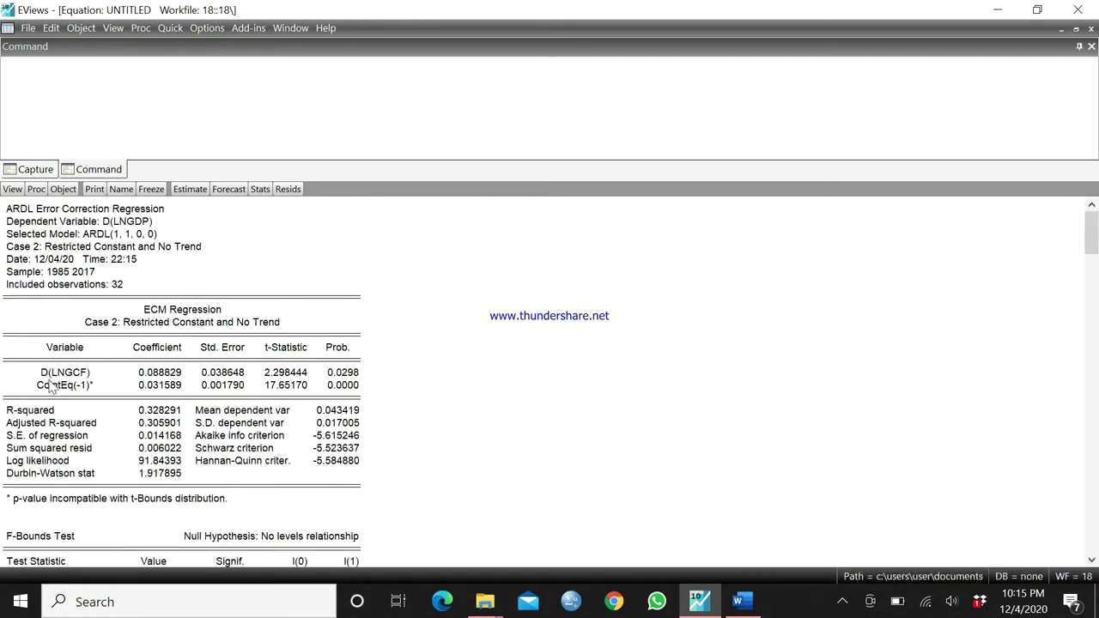
# Step: Examine the CointEq(-1) row of the Schwarz-based ECM Regression from coefficient to probability
pyautogui.click(49, 383)
pyautogui.hotkey('shift', 'Right')
pyautogui.hotkey('shift', 'Right')
pyautogui.hotkey('shift', 'Right')
pyautogui.hotkey('shift', 'Right')
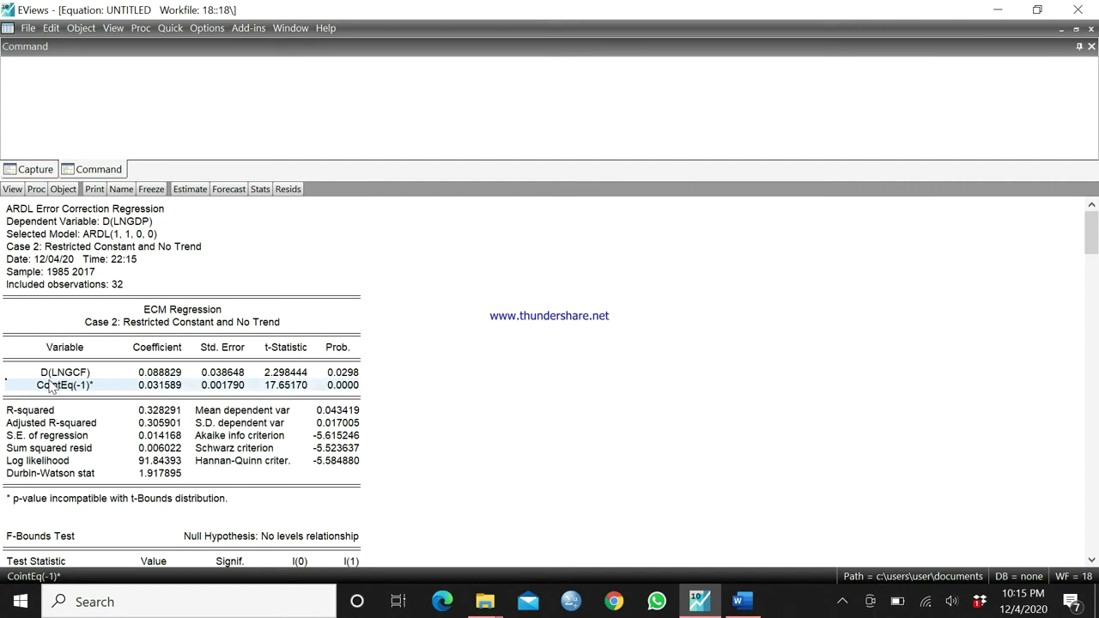
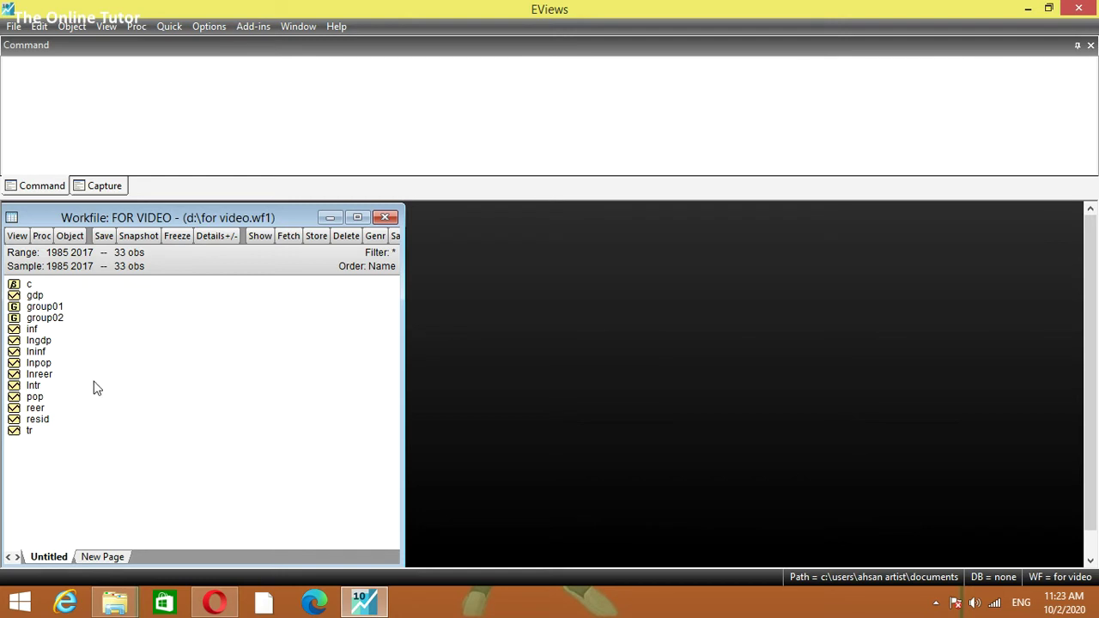
# Step: In the FOR VIDEO workfile, estimate a least squares equation of lninf on lnreer, lngdp, lnpop and c for 1985 2017
pyautogui.click(36, 351)
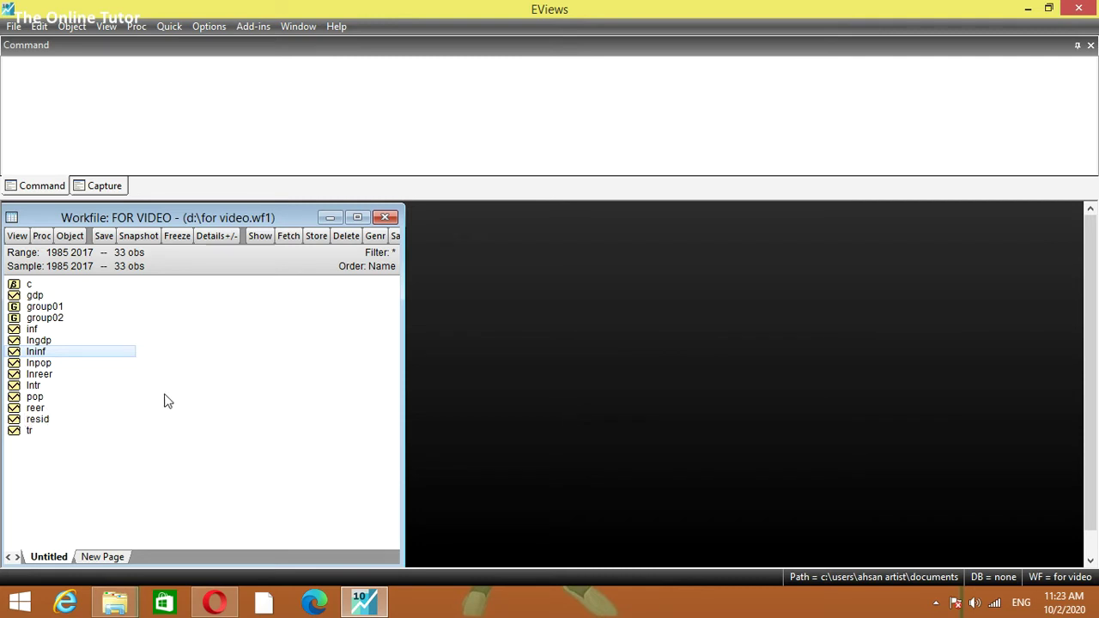
pyautogui.keyDown('ctrl'); pyautogui.click(49, 375); pyautogui.keyUp('ctrl')
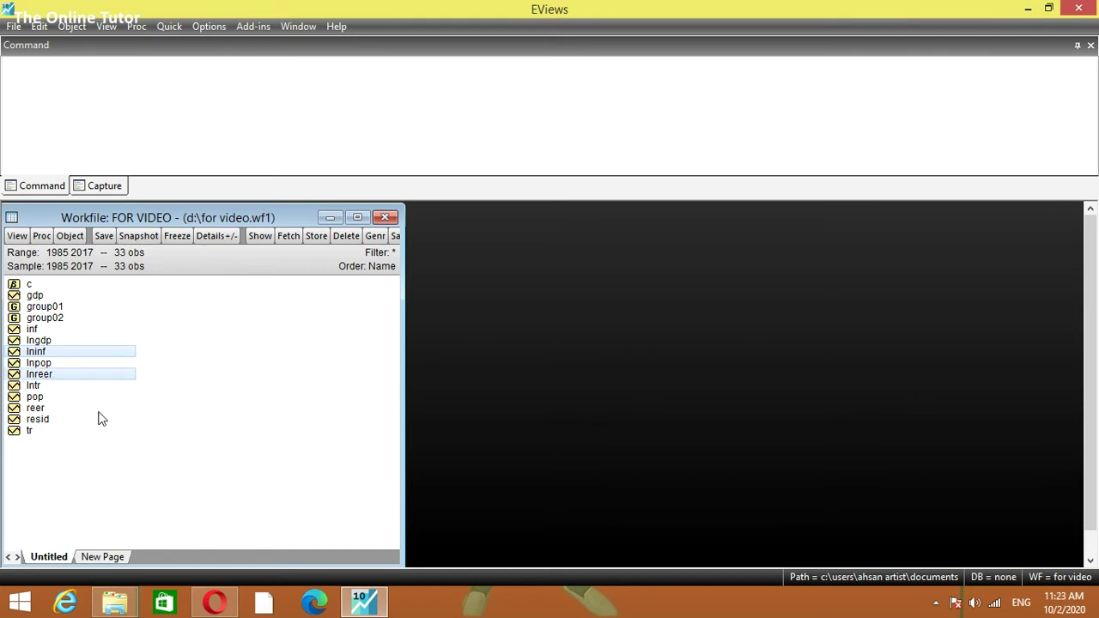
pyautogui.keyDown('ctrl'); pyautogui.click(49, 344); pyautogui.keyUp('ctrl')
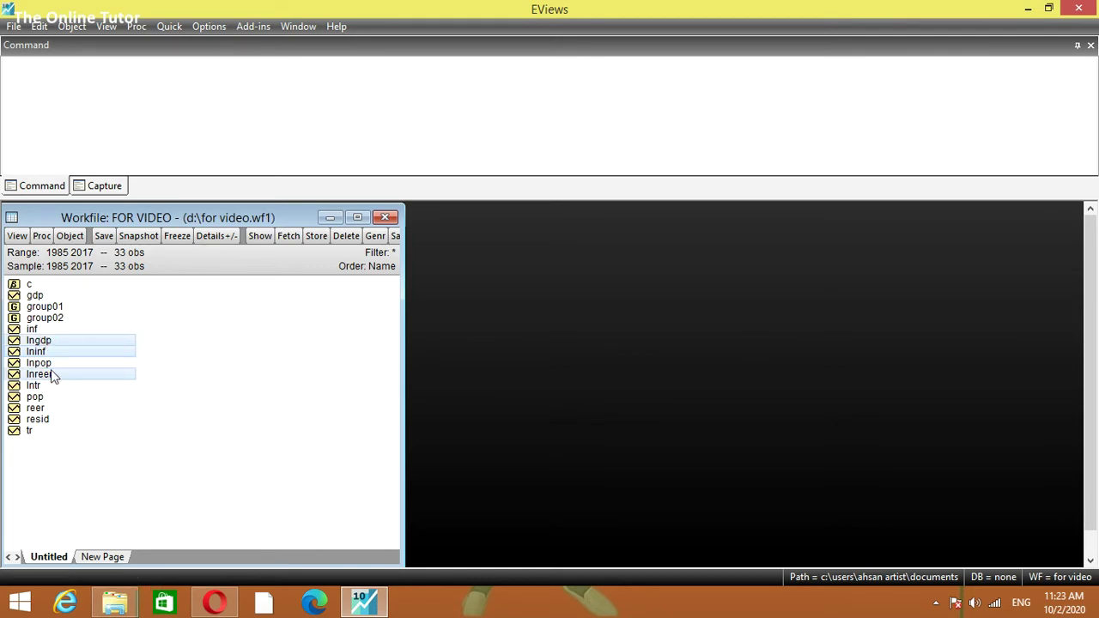
pyautogui.keyDown('ctrl'); pyautogui.click(48, 364); pyautogui.keyUp('ctrl')
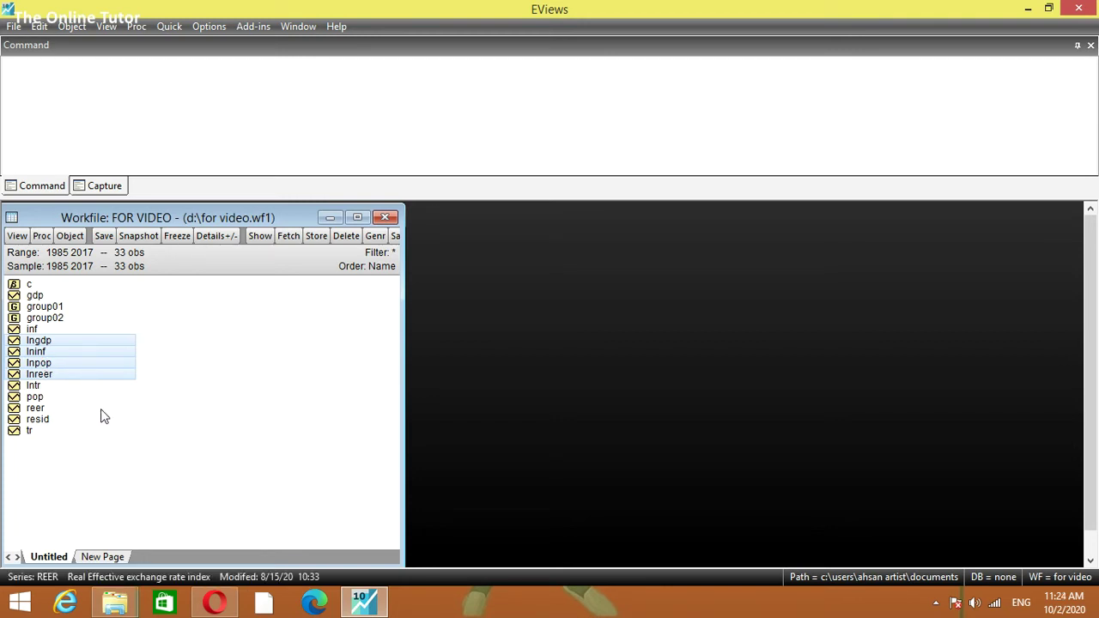
pyautogui.rightClick(93, 359)
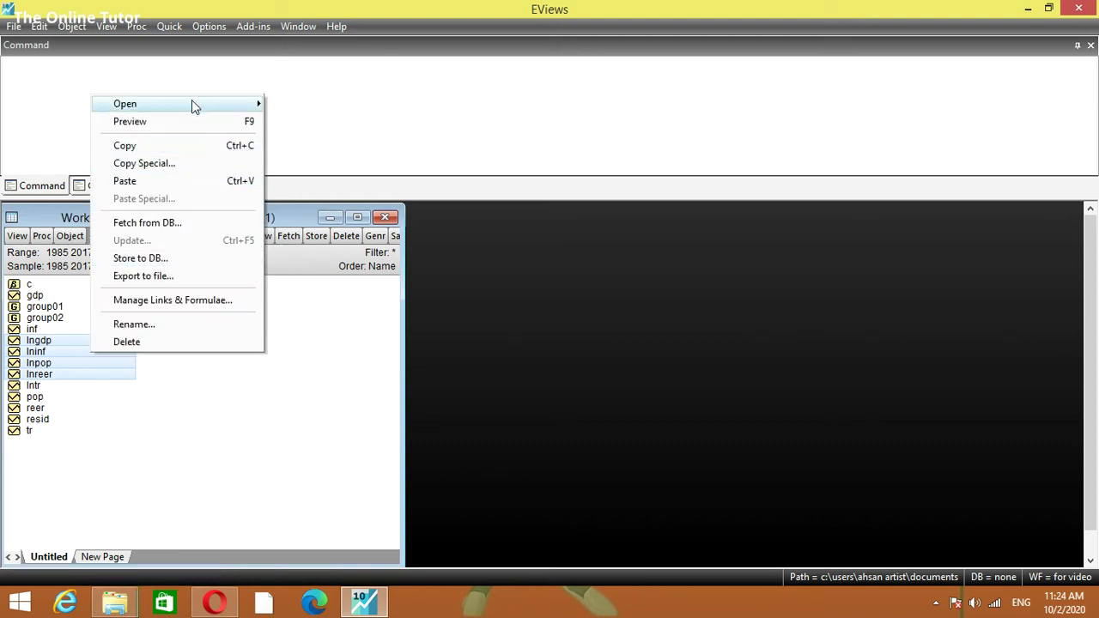
pyautogui.moveTo(194, 103)
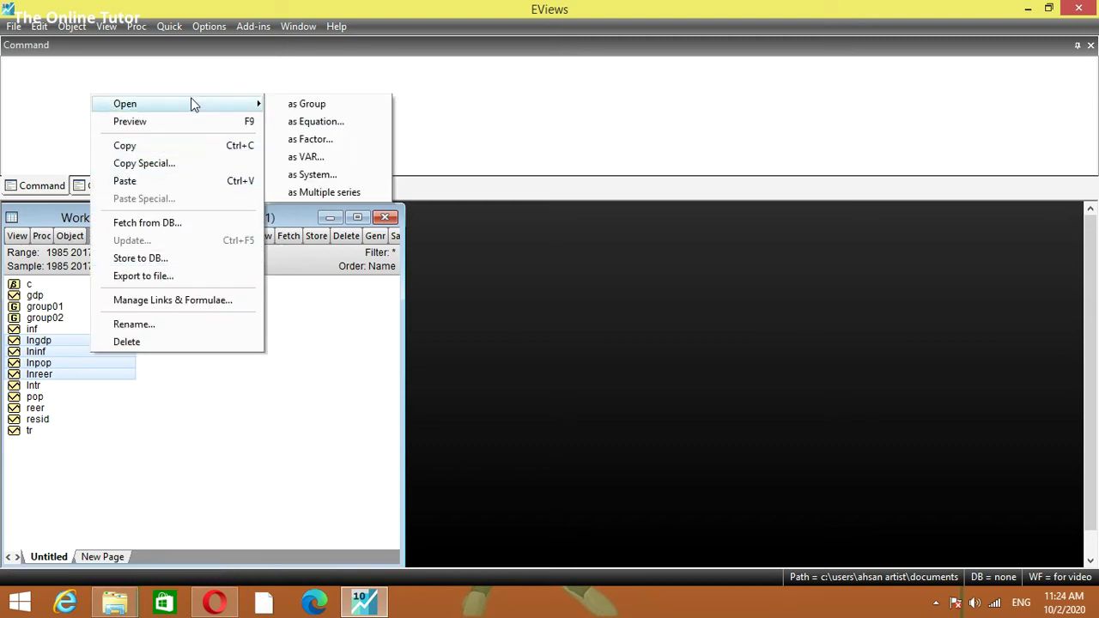
pyautogui.click(333, 126)
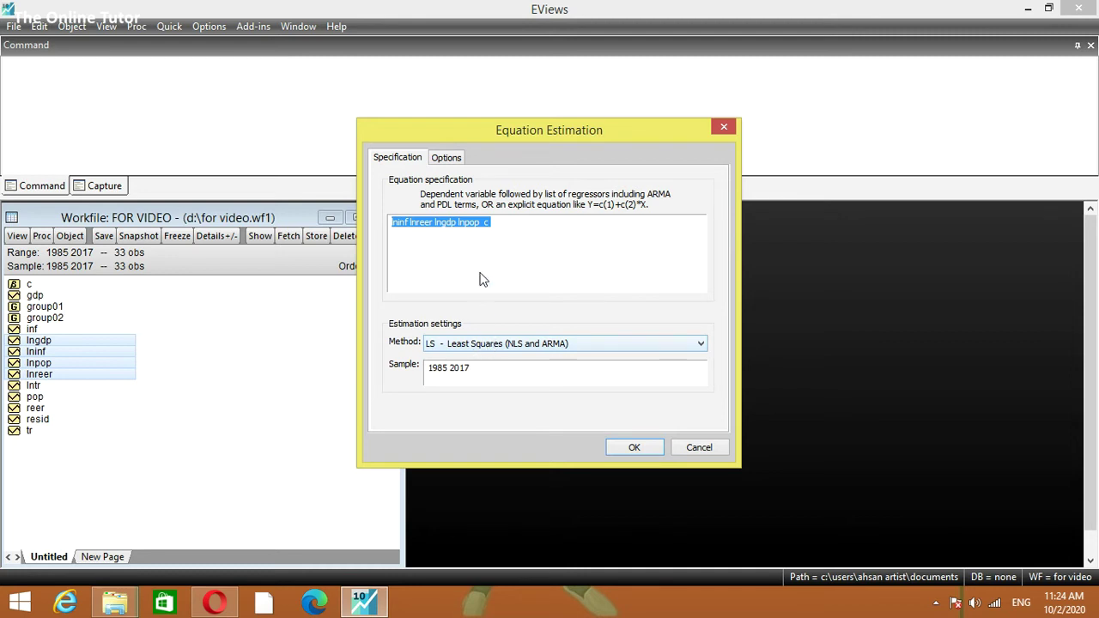
pyautogui.click(635, 450)
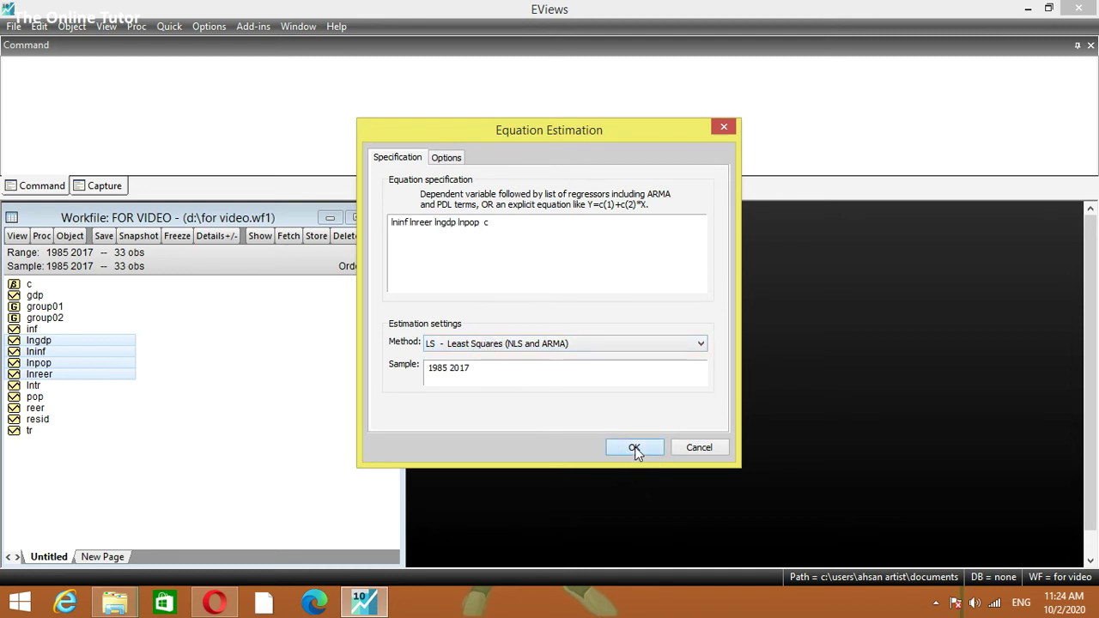
pyautogui.moveTo(355, 343); pyautogui.dragTo(618, 215)
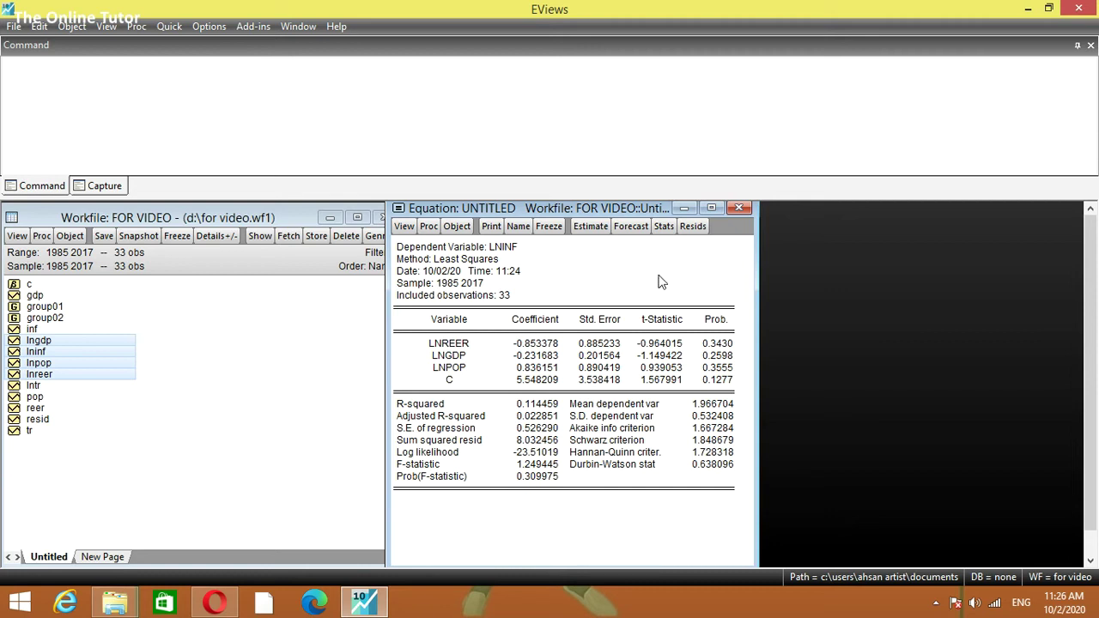
# Step: Delete the untitled equation and swap lngdp for lntr in the series selection, keeping lninf, lnpop and lnreer
pyautogui.click(743, 209)
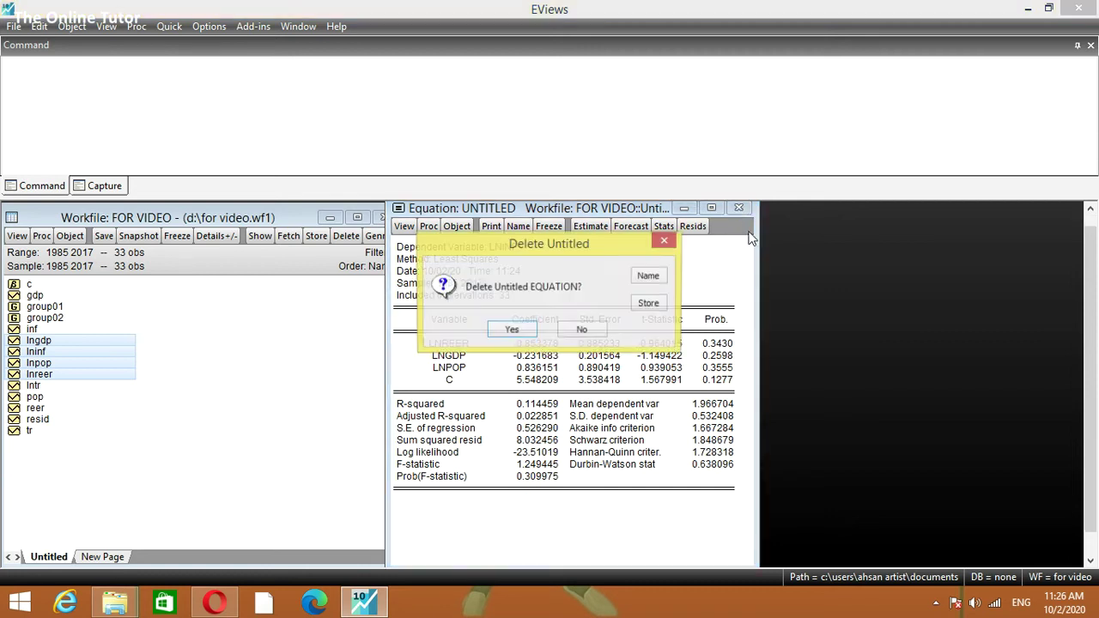
pyautogui.click(512, 328)
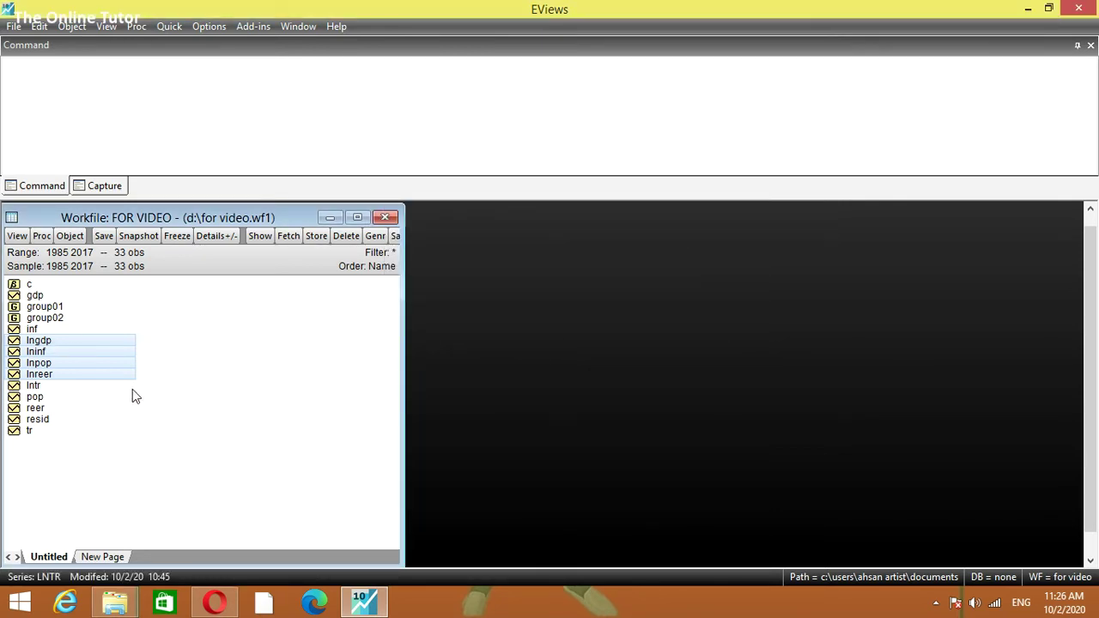
pyautogui.keyDown('ctrl'); pyautogui.click(43, 341); pyautogui.keyUp('ctrl')
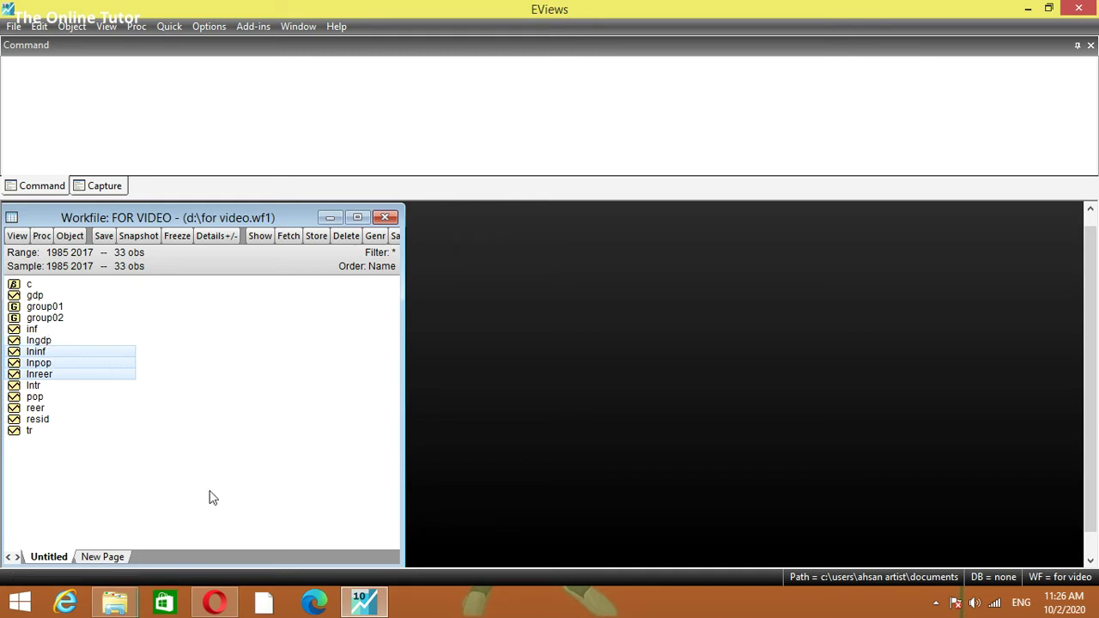
pyautogui.keyDown('ctrl'); pyautogui.click(35, 386); pyautogui.keyUp('ctrl')
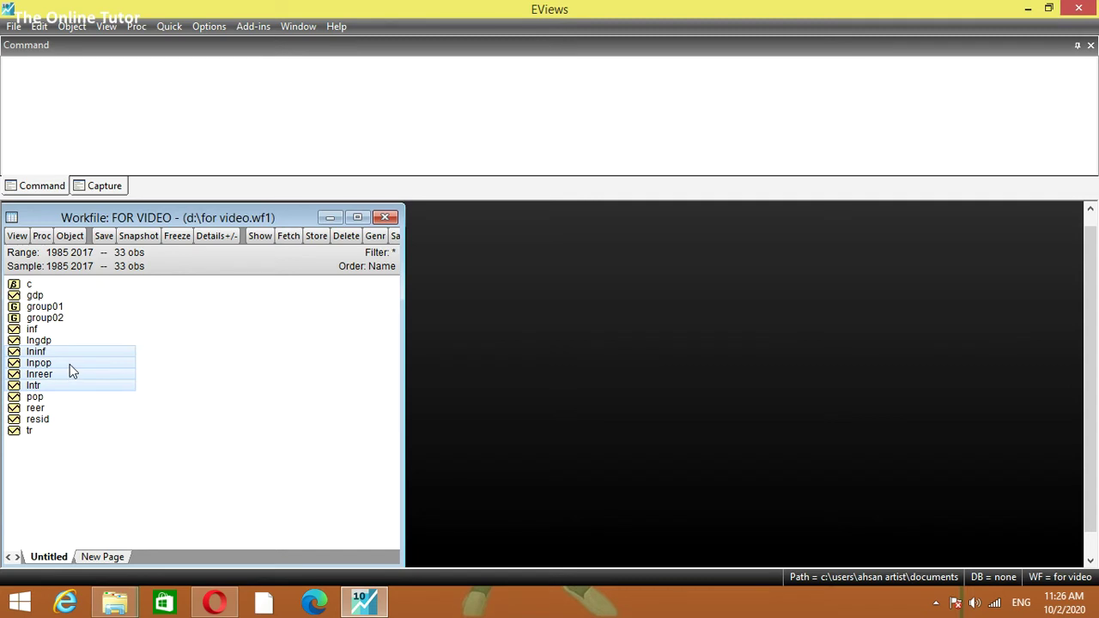
# Step: Estimate a least squares equation of lninf on lnreer, lnpop, lntr and c for the sample 1985 2017
pyautogui.rightClick(69, 364)
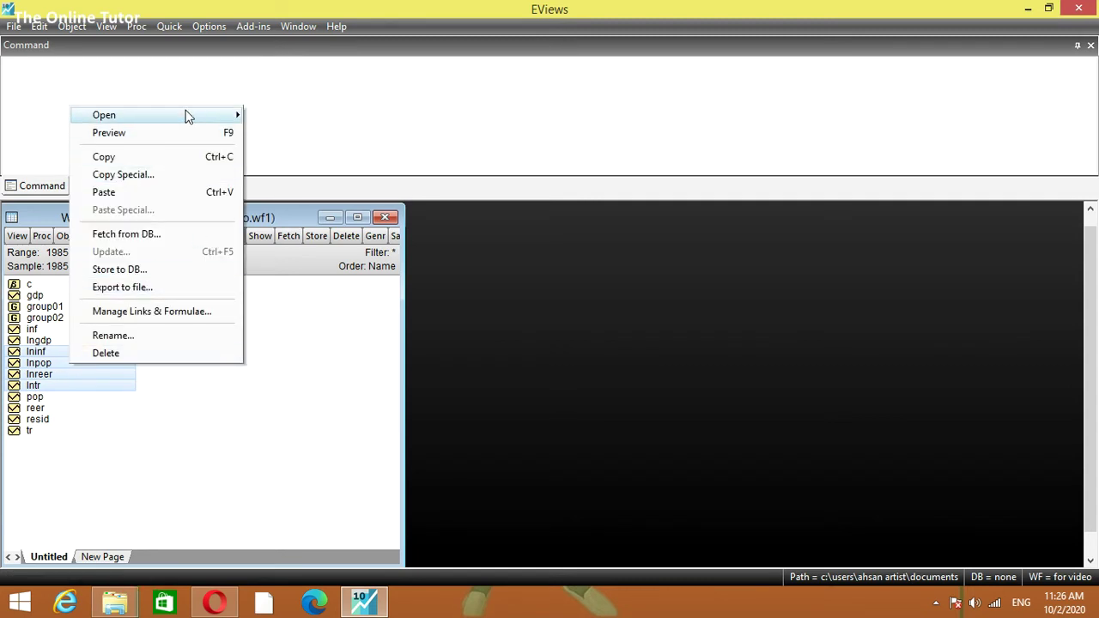
pyautogui.moveTo(186, 114)
pyautogui.click(319, 135)
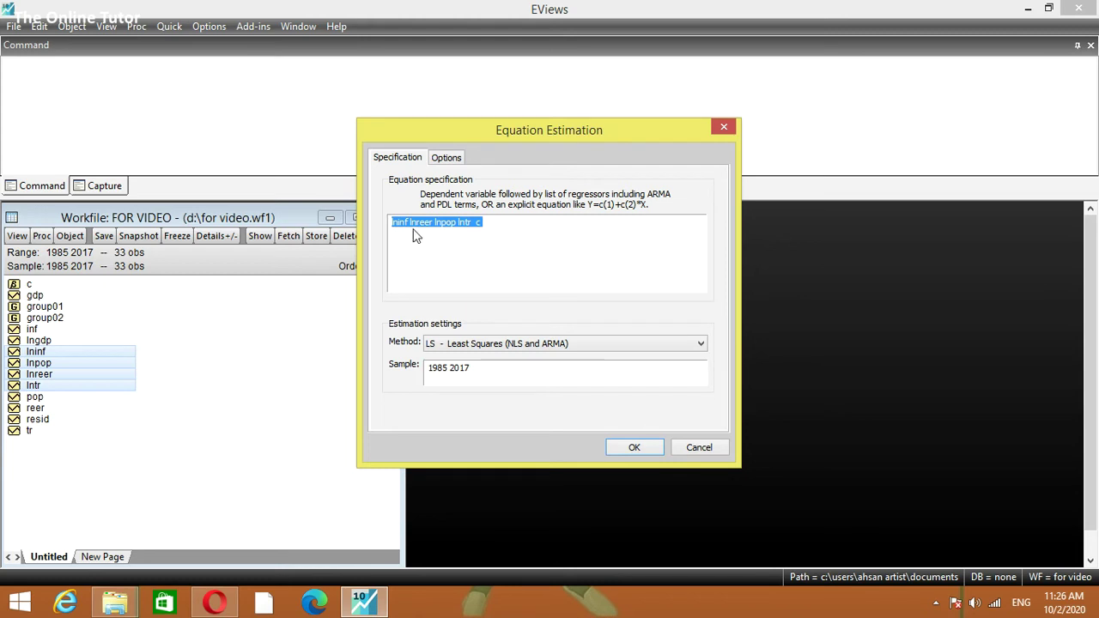
pyautogui.click(644, 450)
pyautogui.moveTo(373, 365); pyautogui.dragTo(709, 218)
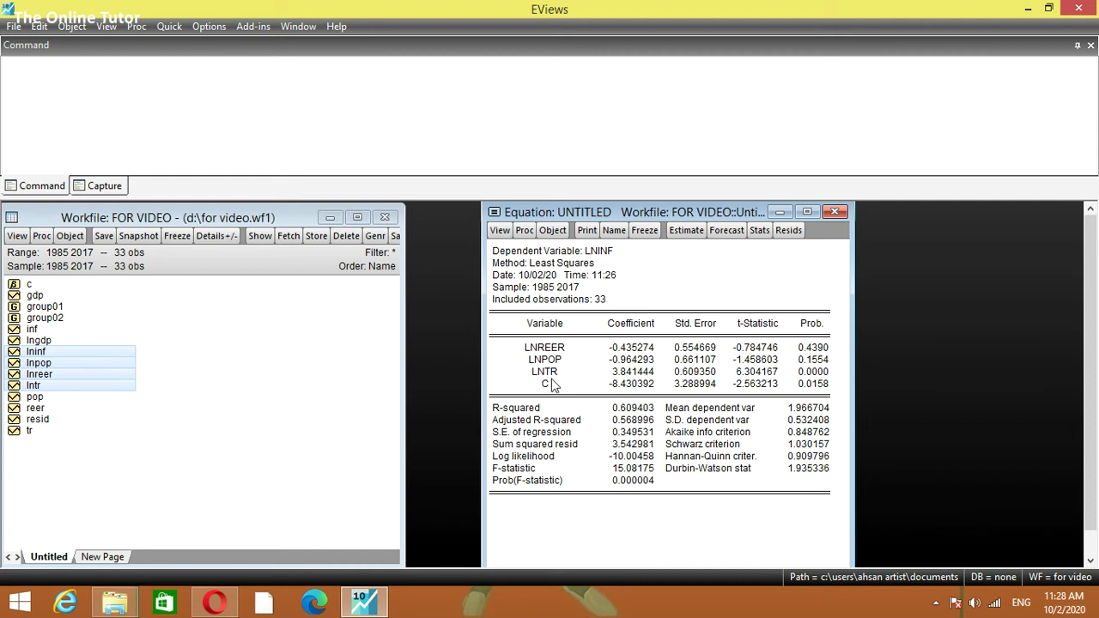
# Step: Delete the untitled equation and swap lnreer for lngdp in the series selection, keeping lninf, lnpop and lntr
pyautogui.click(831, 211)
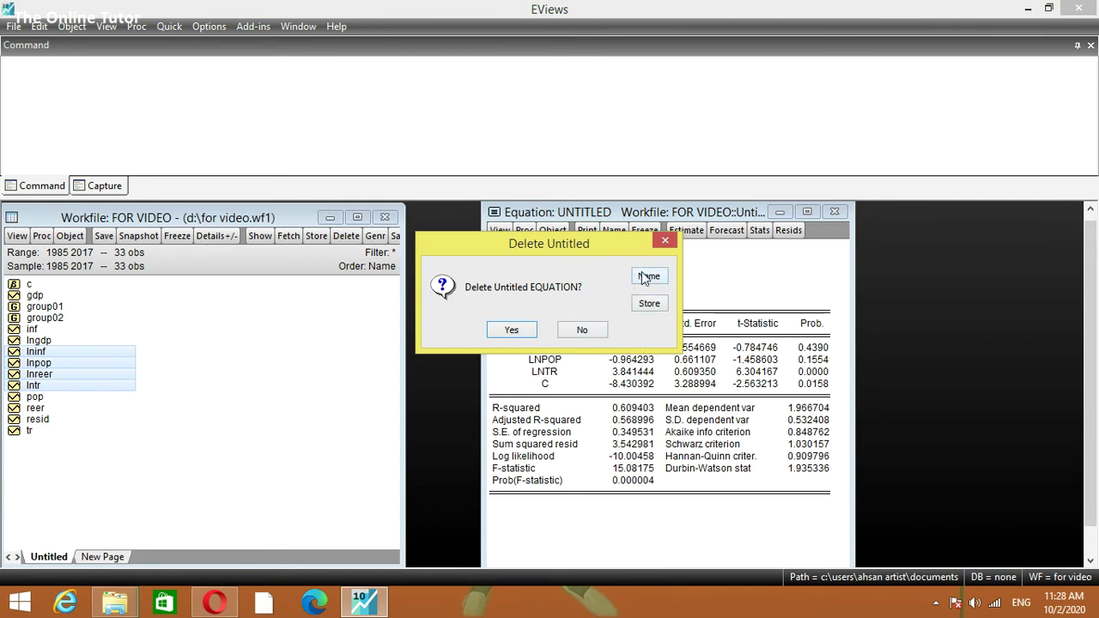
pyautogui.click(512, 331)
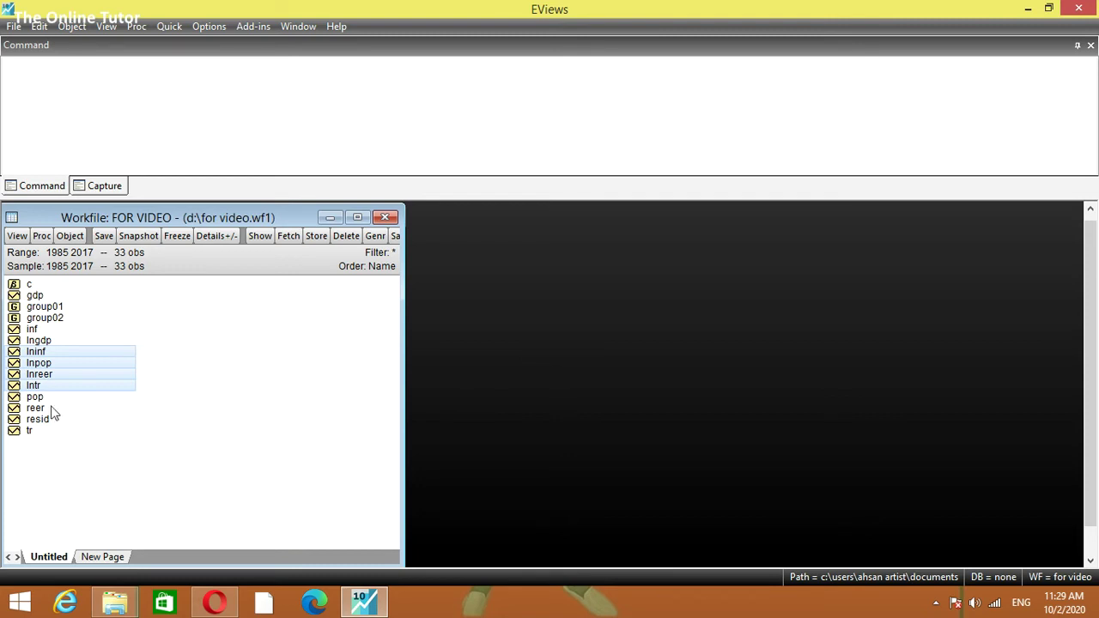
pyautogui.keyDown('ctrl'); pyautogui.click(50, 373); pyautogui.keyUp('ctrl')
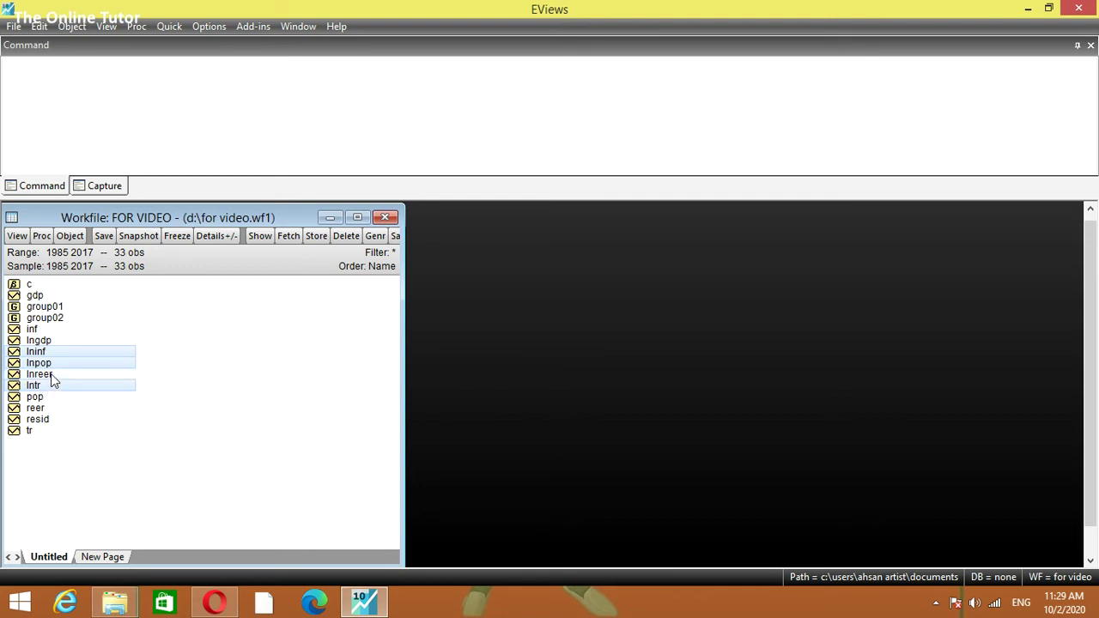
pyautogui.keyDown('ctrl'); pyautogui.click(47, 343); pyautogui.keyUp('ctrl')
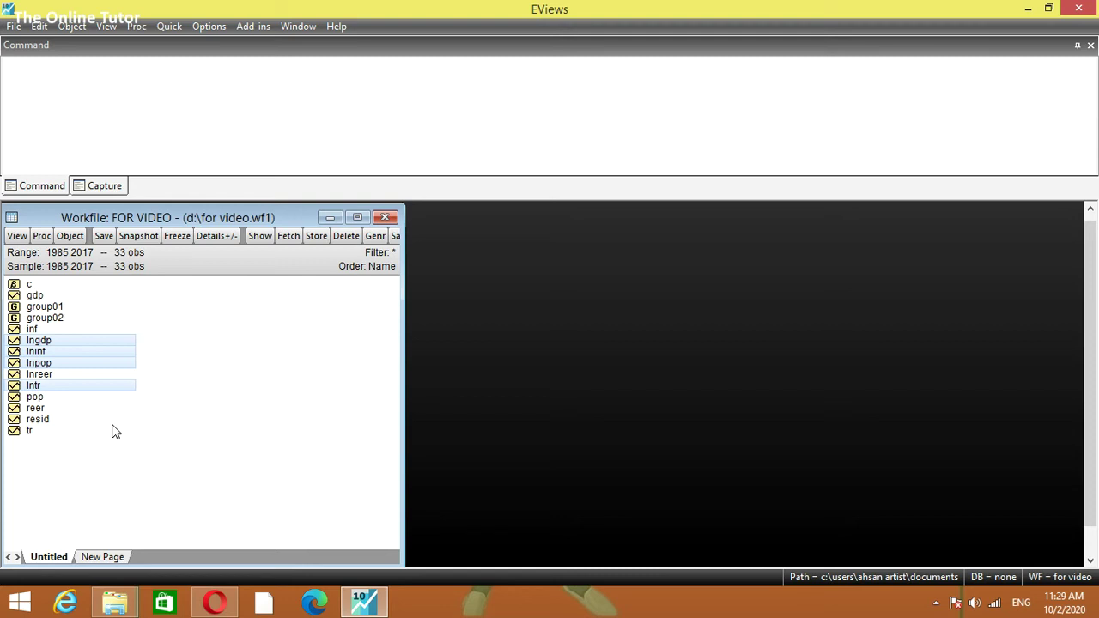
# Step: Estimate a least squares equation of lninf on lnpop, lntr, lngdp and c for the sample 1985 2017
pyautogui.rightClick(84, 365)
pyautogui.moveTo(165, 114)
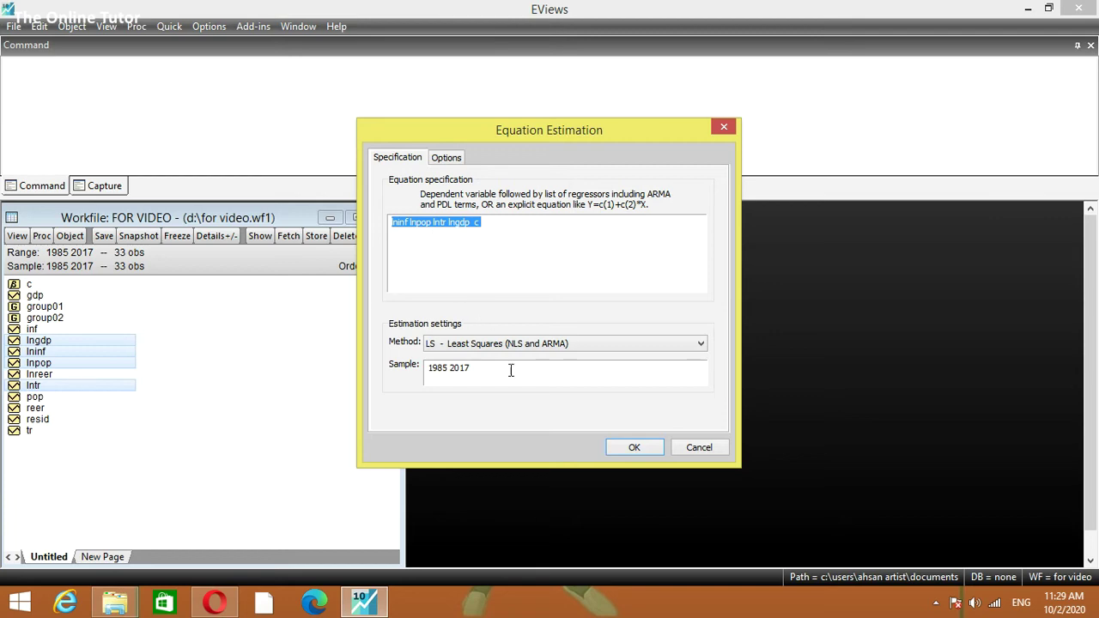
pyautogui.click(638, 451)
pyautogui.moveTo(407, 379); pyautogui.dragTo(651, 216)
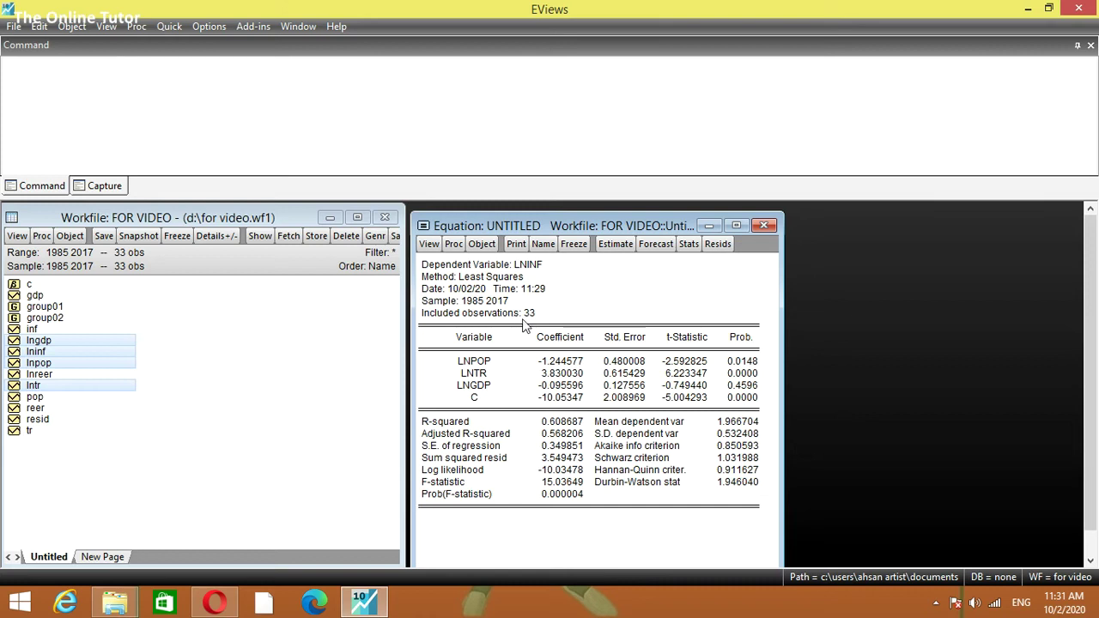
# Step: Close the untitled equation, keeping it in the workfile under the name eq01
pyautogui.click(766, 225)
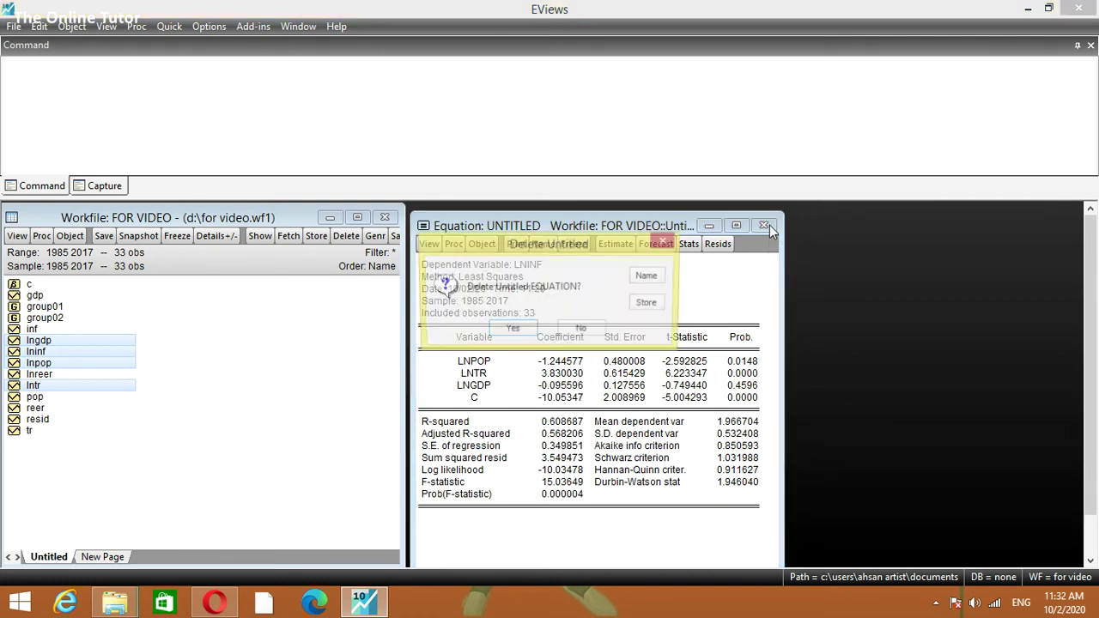
pyautogui.click(651, 277)
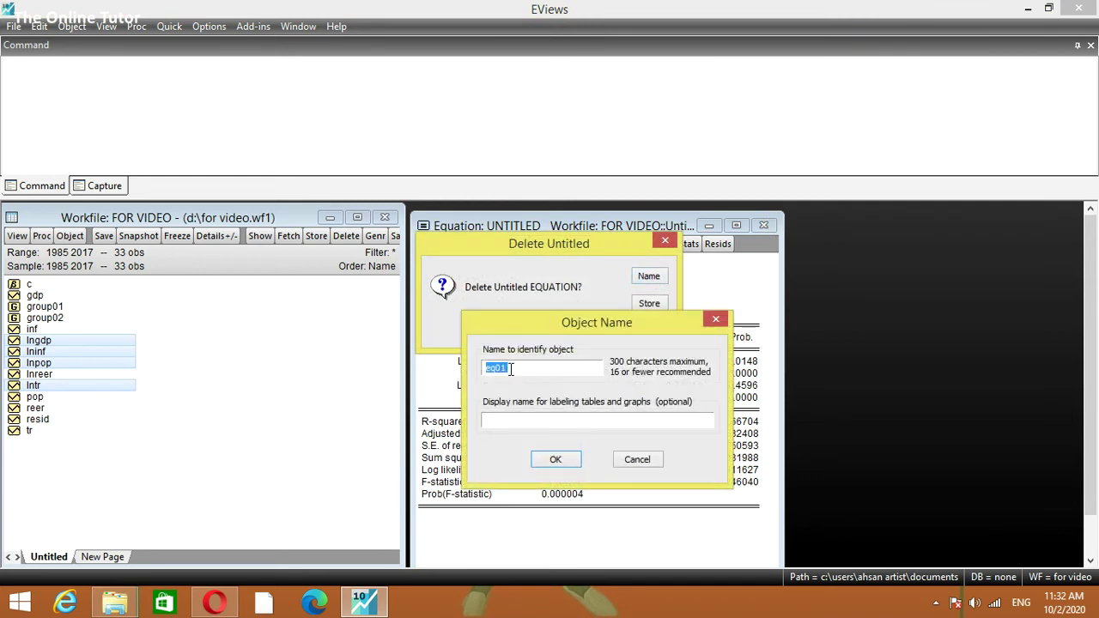
pyautogui.click(556, 461)
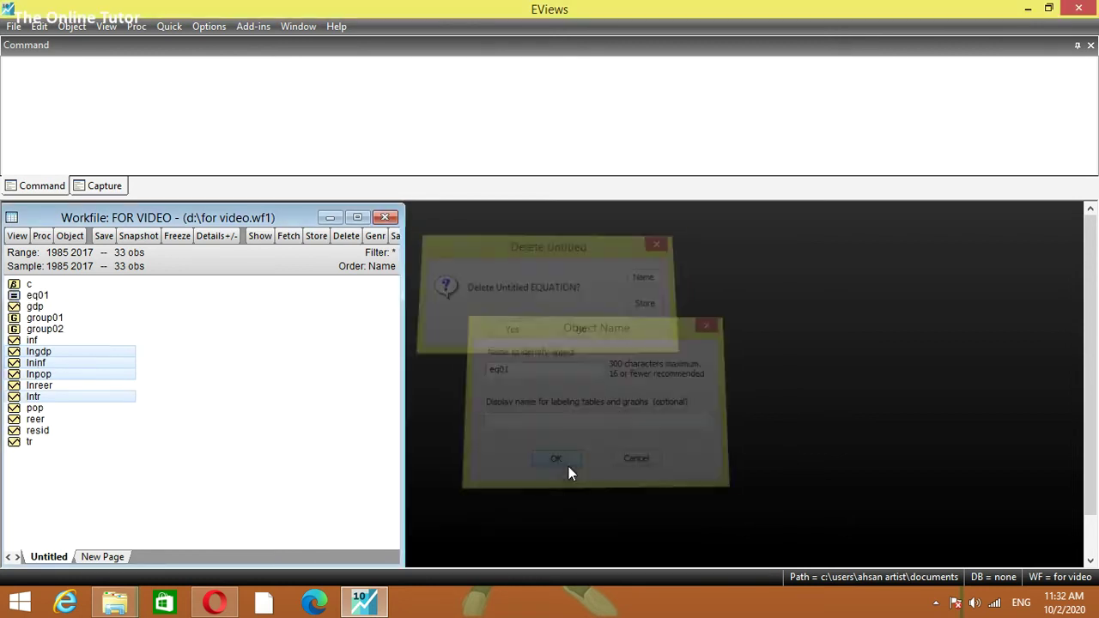
# Step: Reopen eq01 from the workfile to review its stored regression output, close it and minimize the program
pyautogui.doubleClick(37, 297)
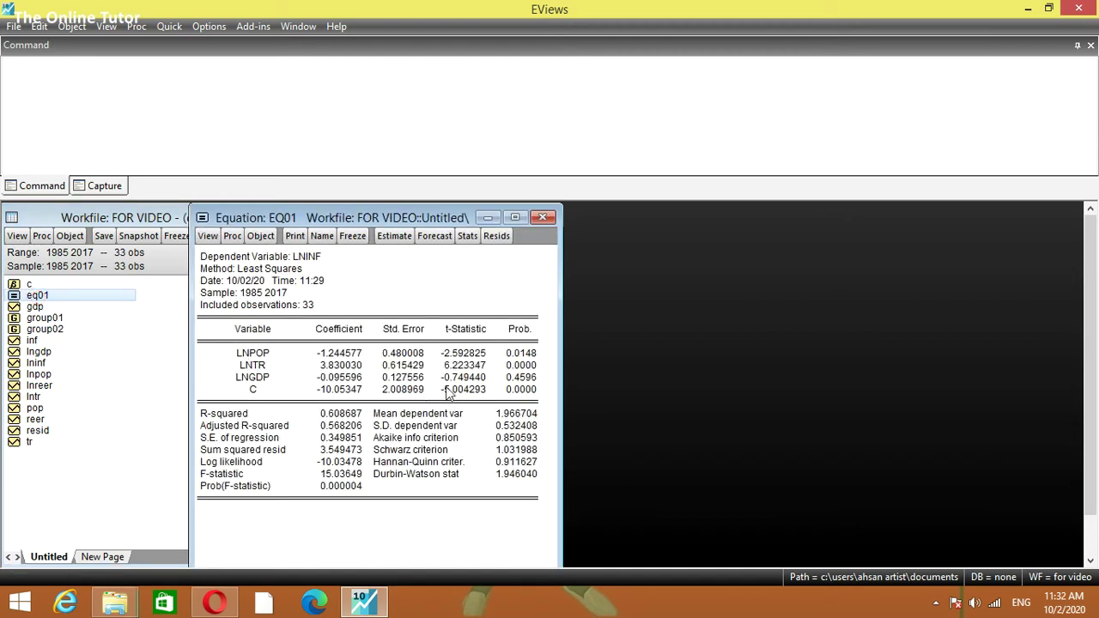
pyautogui.moveTo(397, 219); pyautogui.dragTo(627, 222)
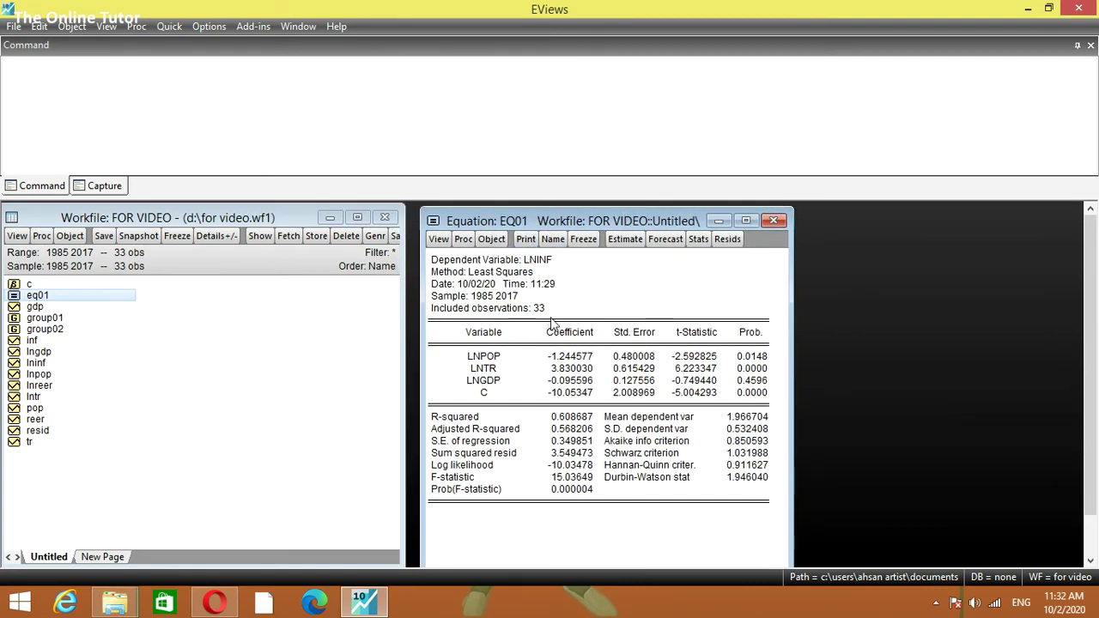
pyautogui.click(774, 221)
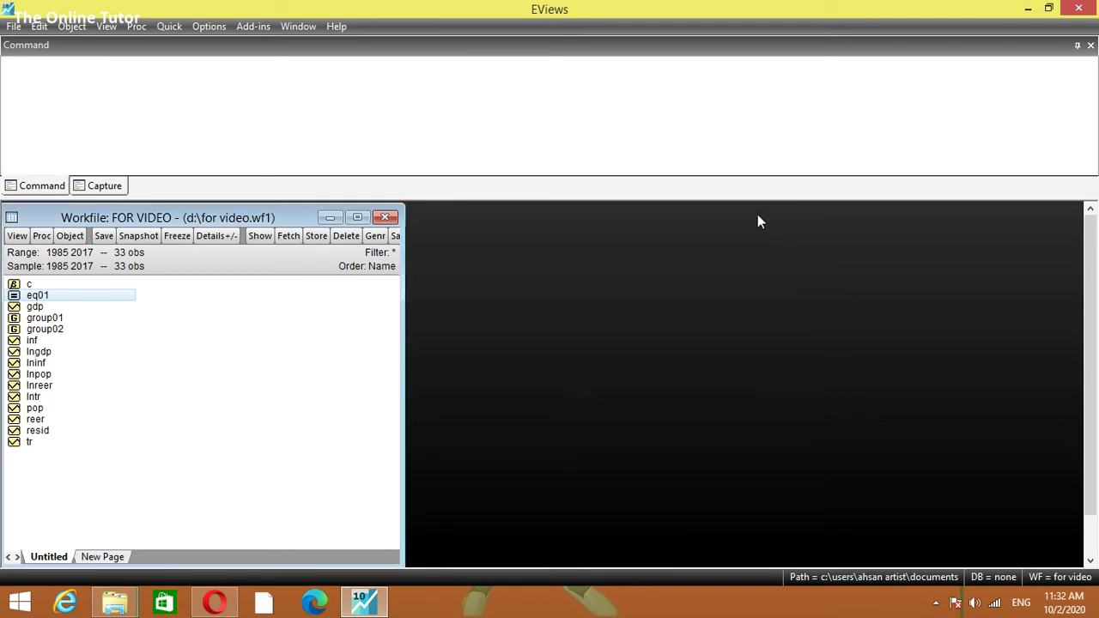
pyautogui.click(1026, 9)
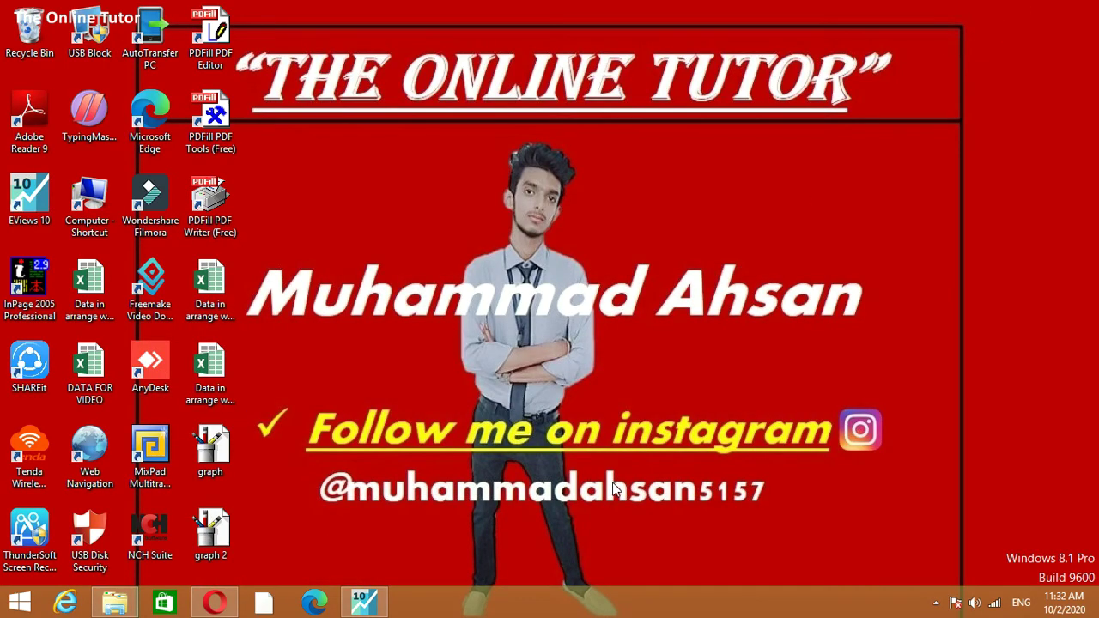
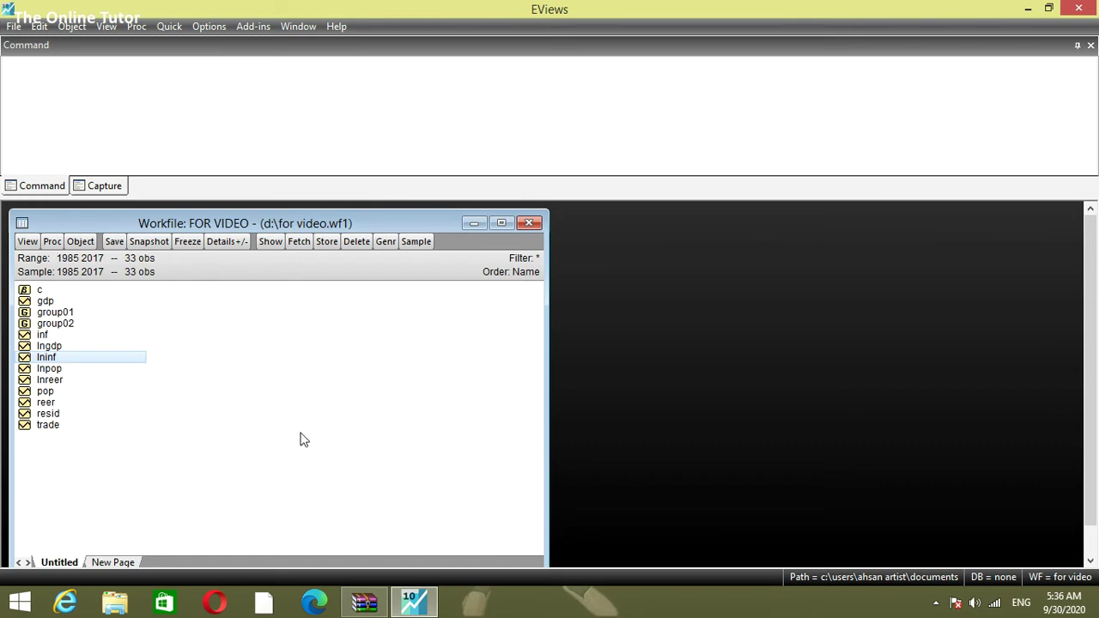
# Step: Open the lninf series in a widened window and bring up the graph options for it
pyautogui.click(252, 386)
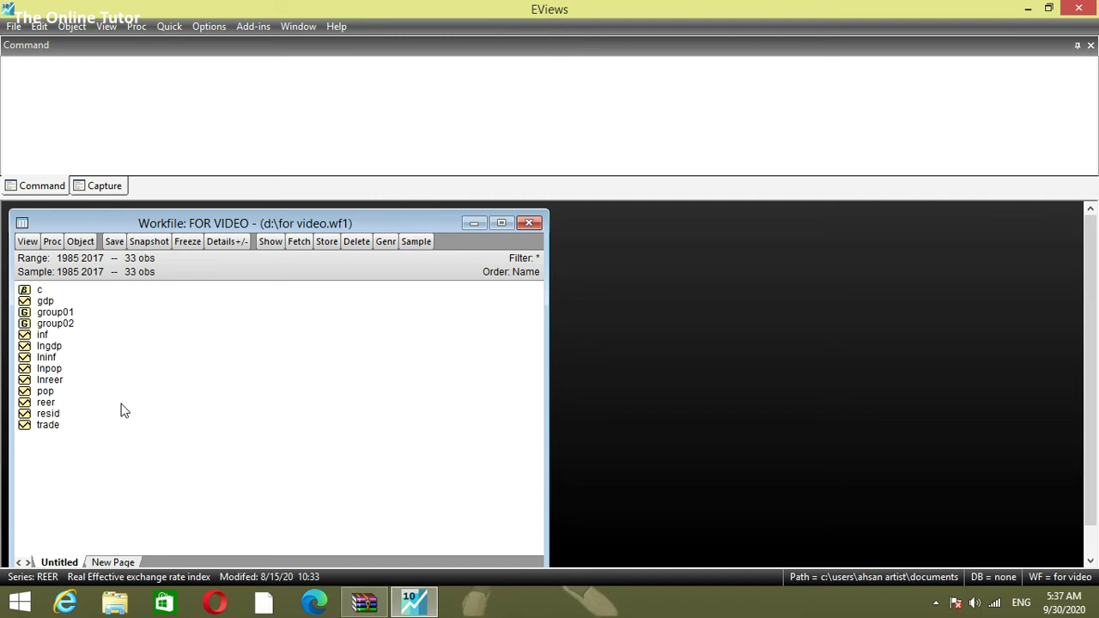
pyautogui.doubleClick(47, 357)
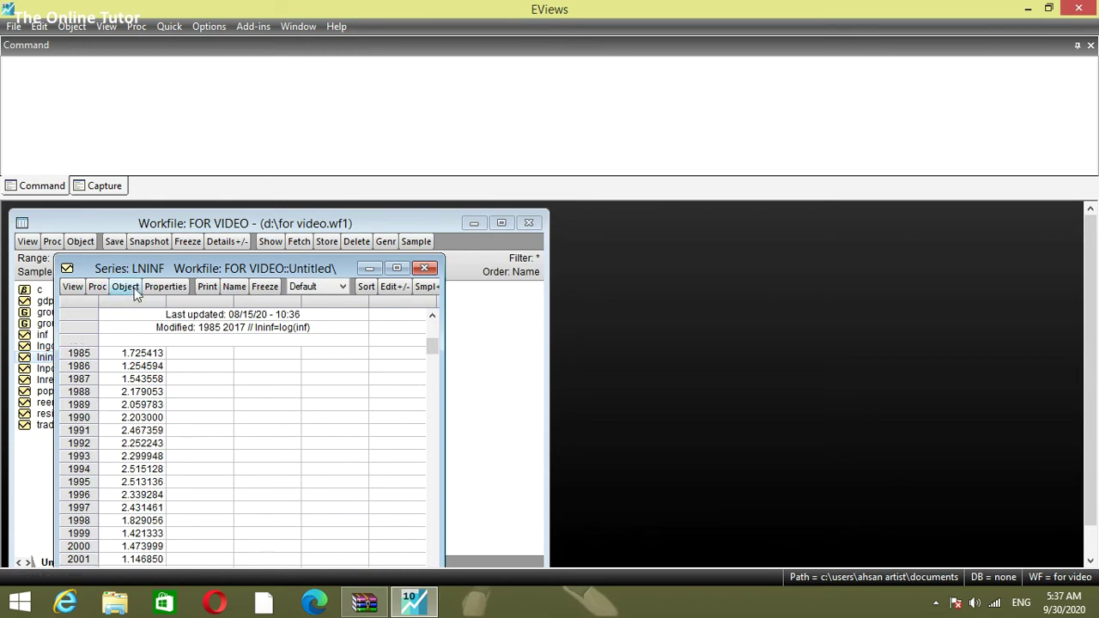
pyautogui.moveTo(153, 272); pyautogui.dragTo(205, 234)
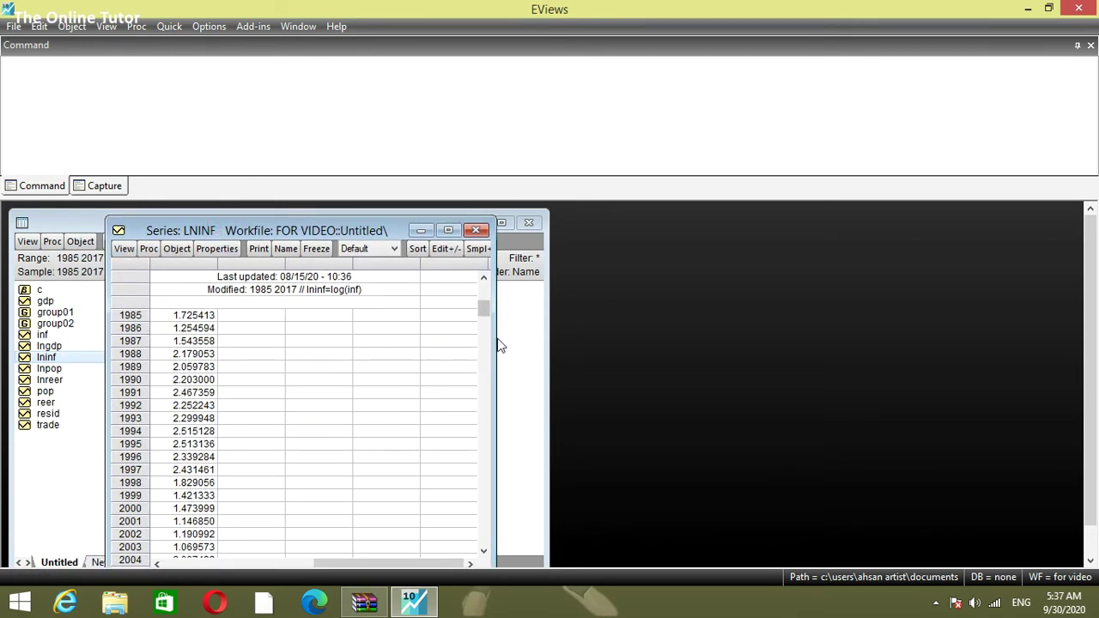
pyautogui.moveTo(495, 342); pyautogui.dragTo(631, 333)
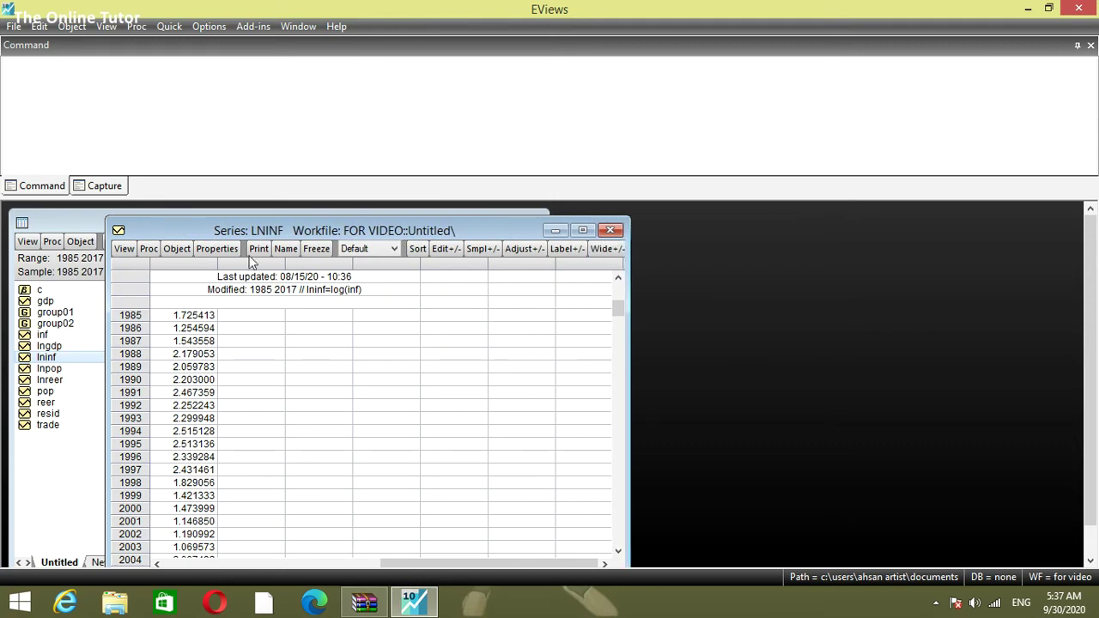
pyautogui.click(122, 249)
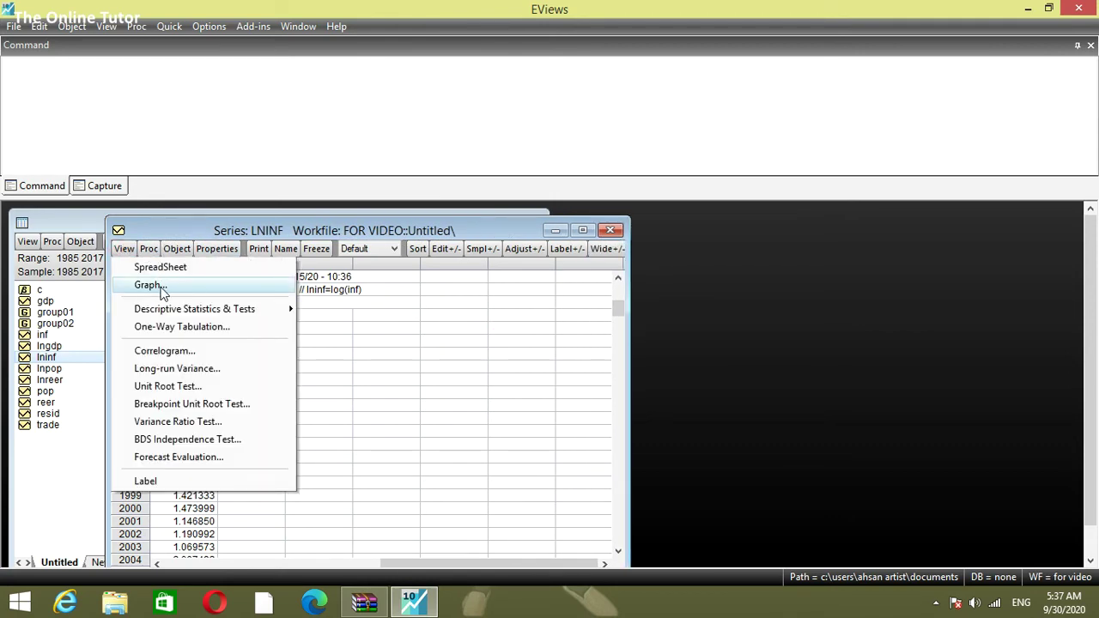
pyautogui.click(155, 286)
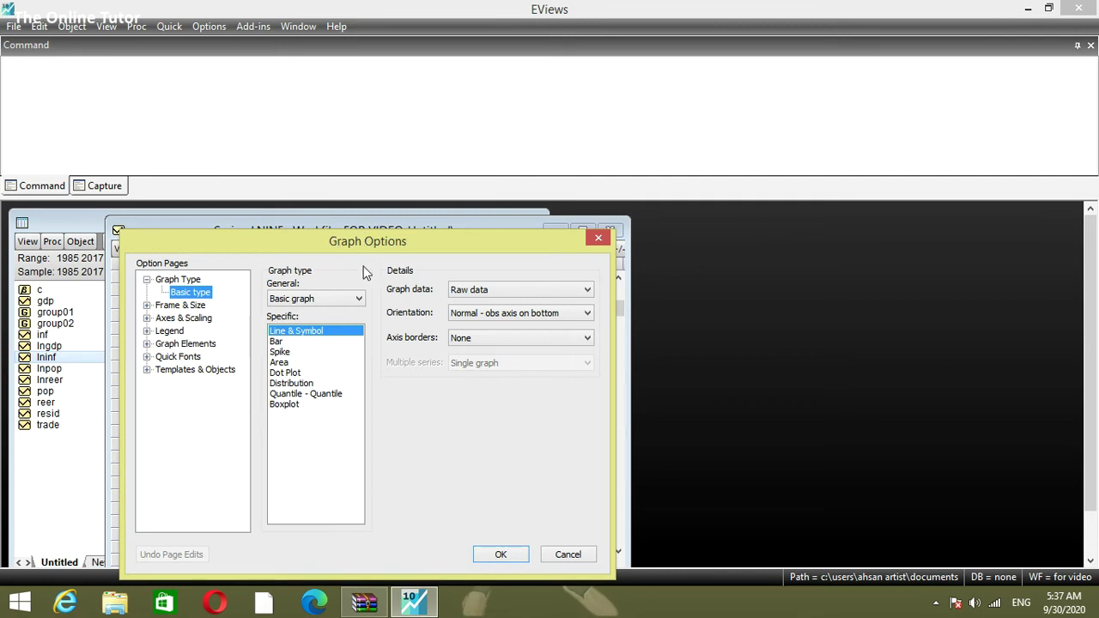
# Step: Examine the graph option pages for frame, axes and scaling, lines and symbols with line colour, fonts and templates
pyautogui.moveTo(368, 244); pyautogui.dragTo(447, 238)
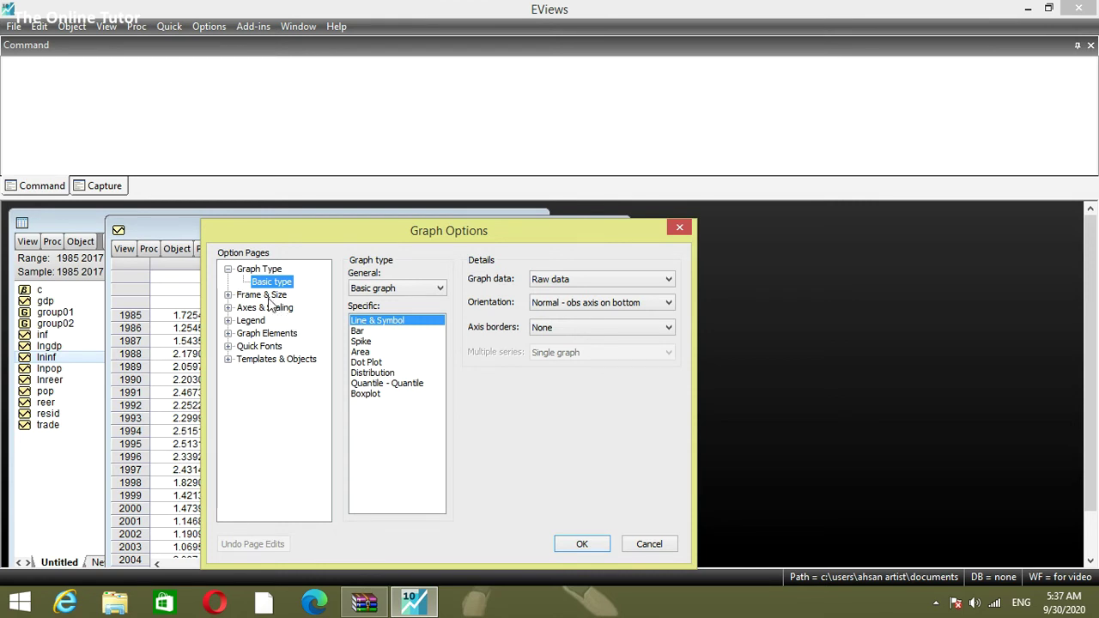
pyautogui.click(270, 296)
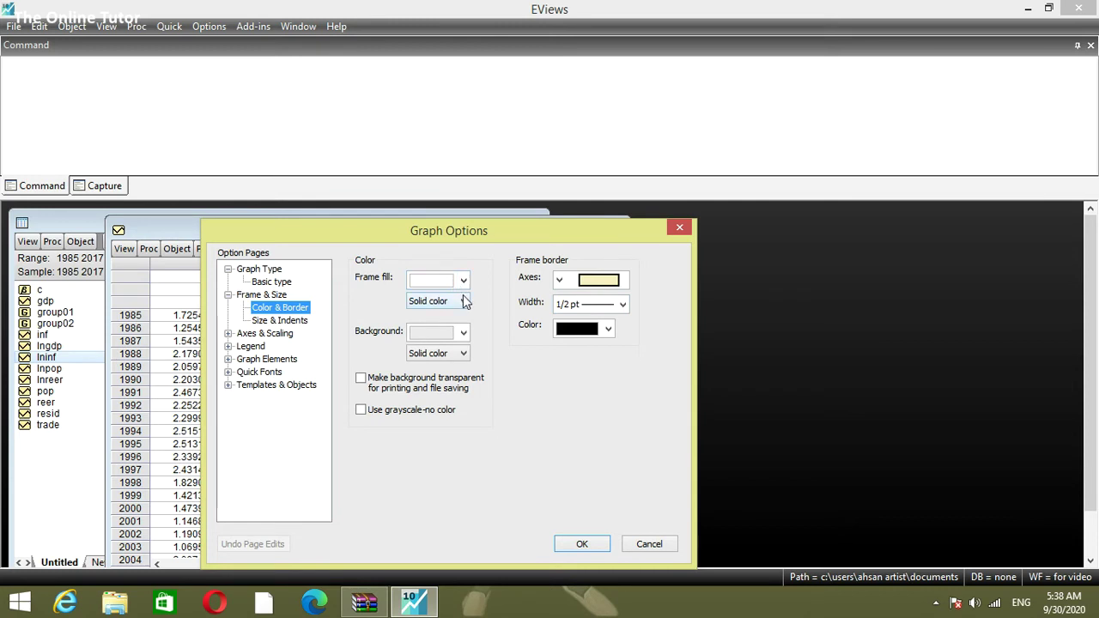
pyautogui.click(286, 334)
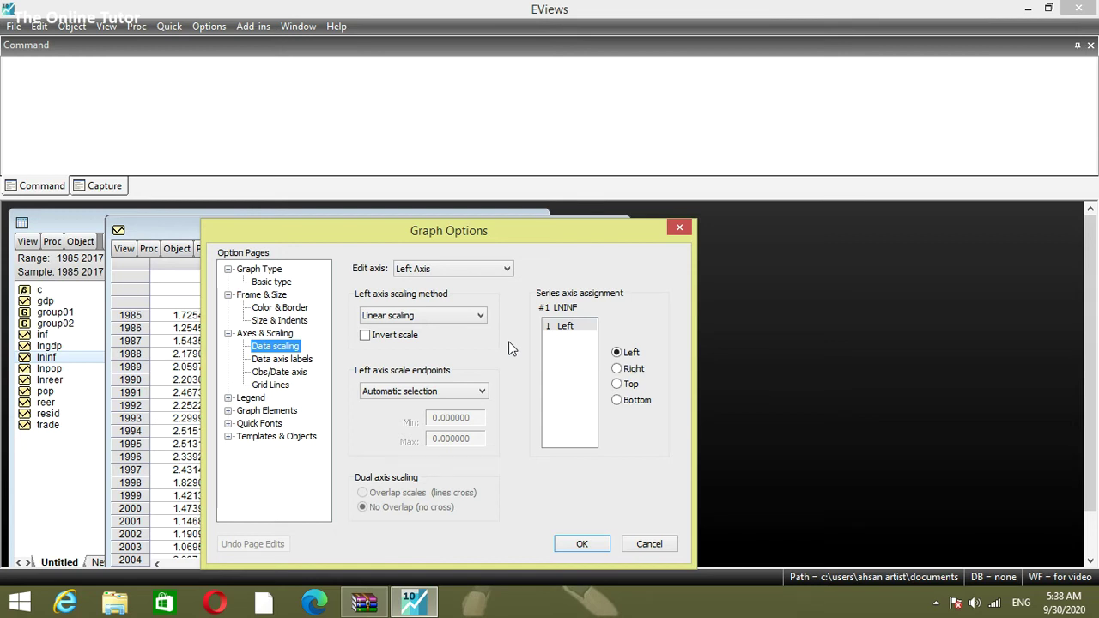
pyautogui.click(292, 413)
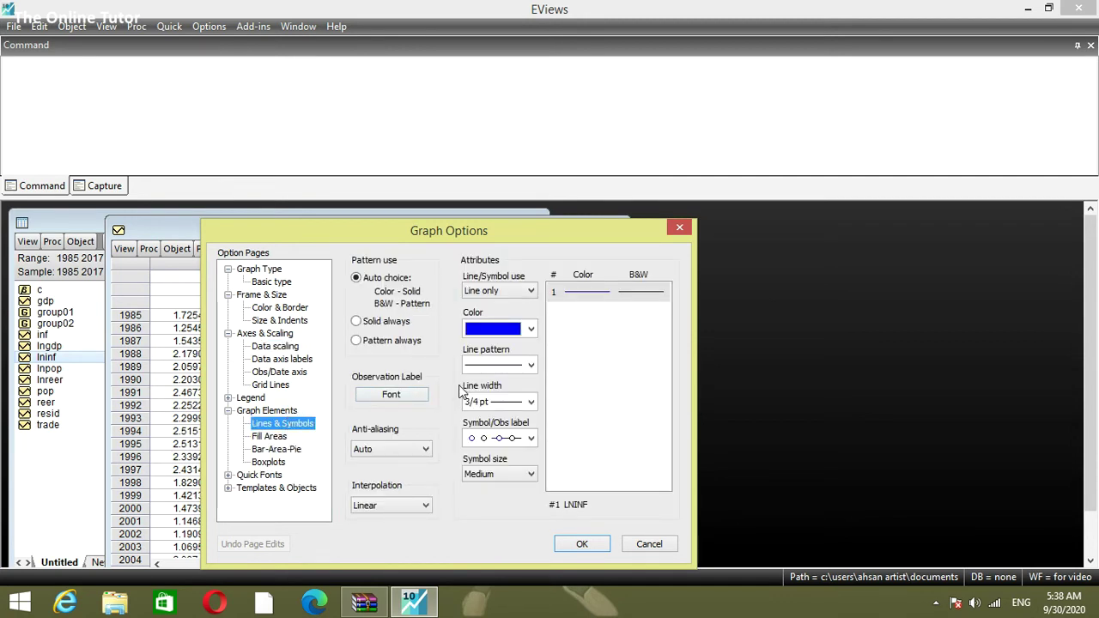
pyautogui.click(530, 331)
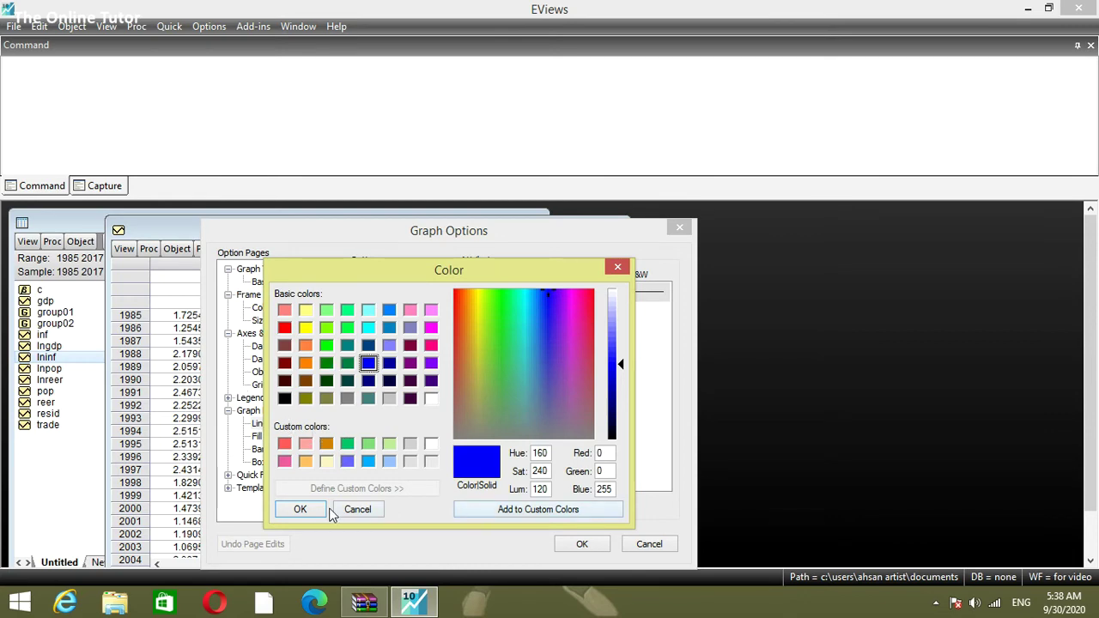
pyautogui.click(300, 510)
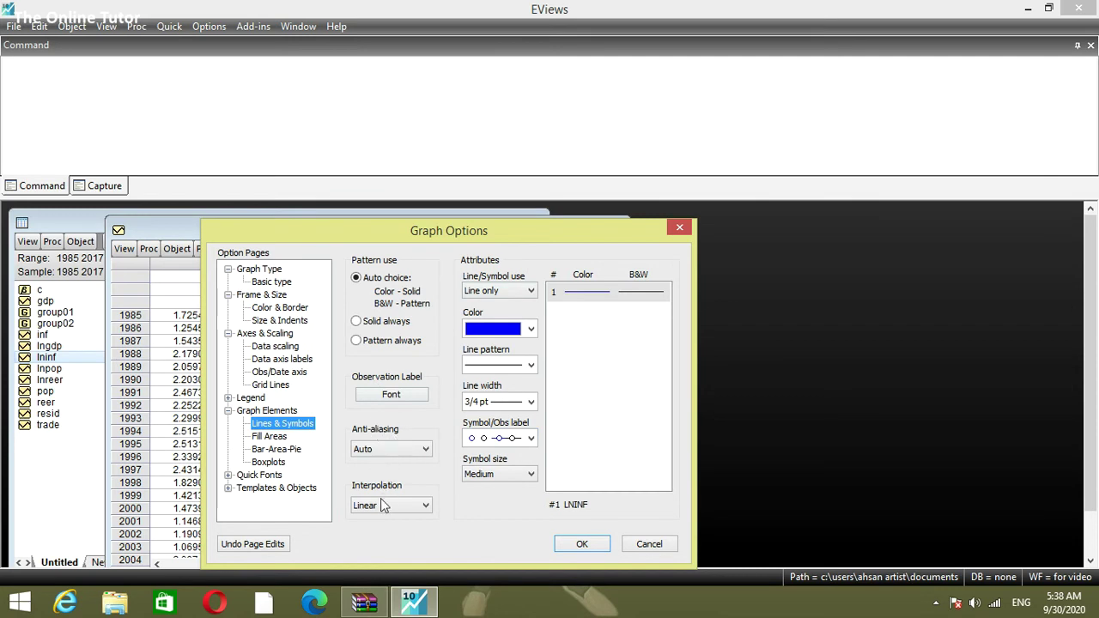
pyautogui.click(266, 476)
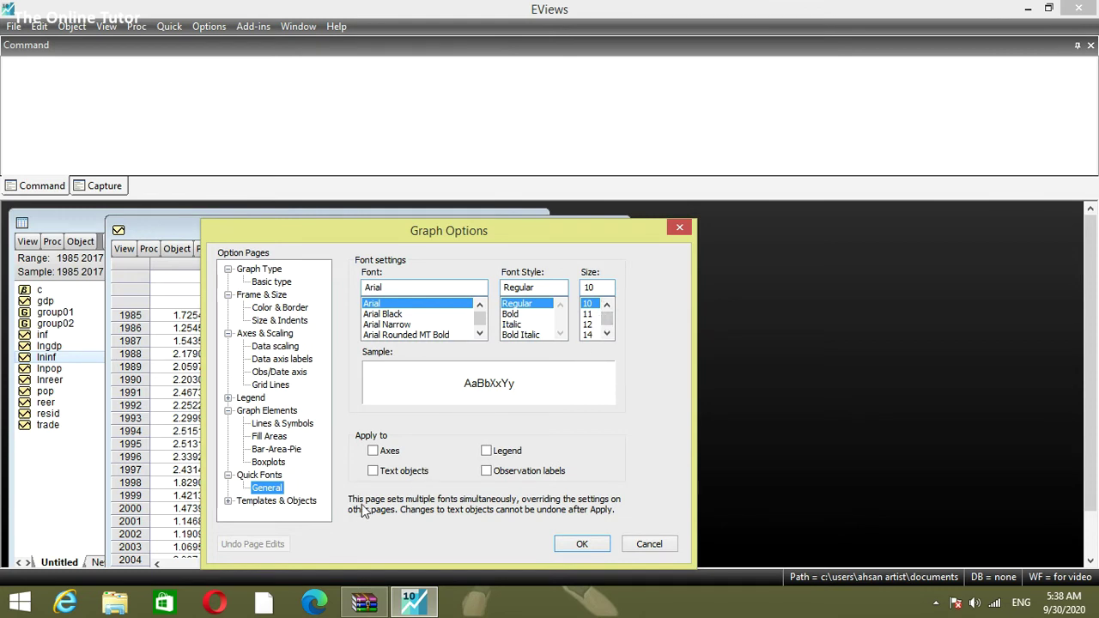
pyautogui.click(284, 503)
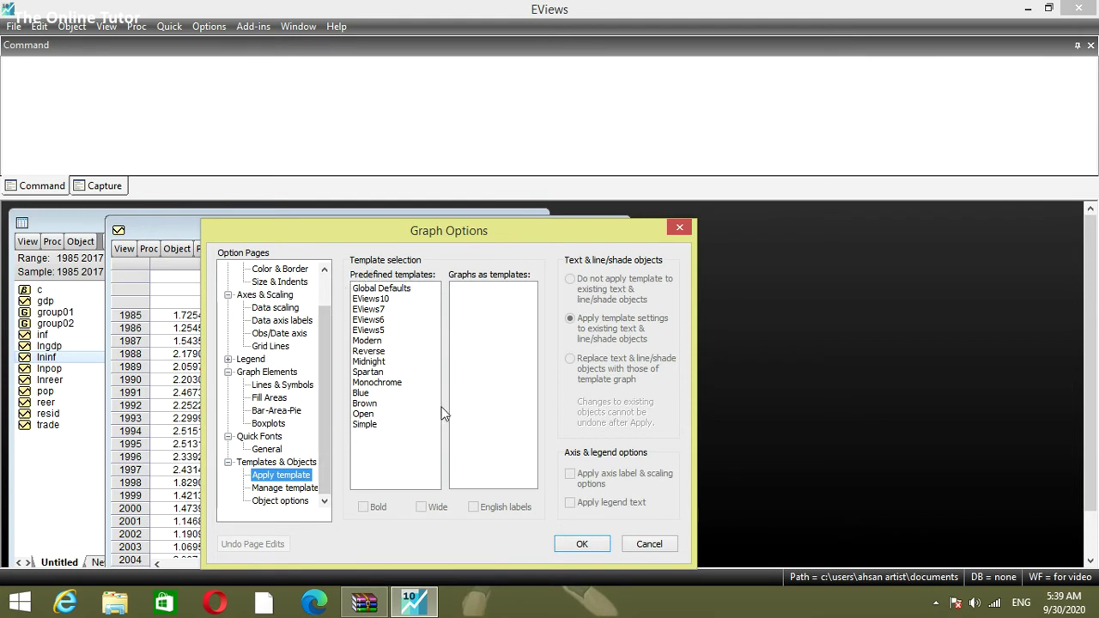
pyautogui.scroll(2, 329, 348)
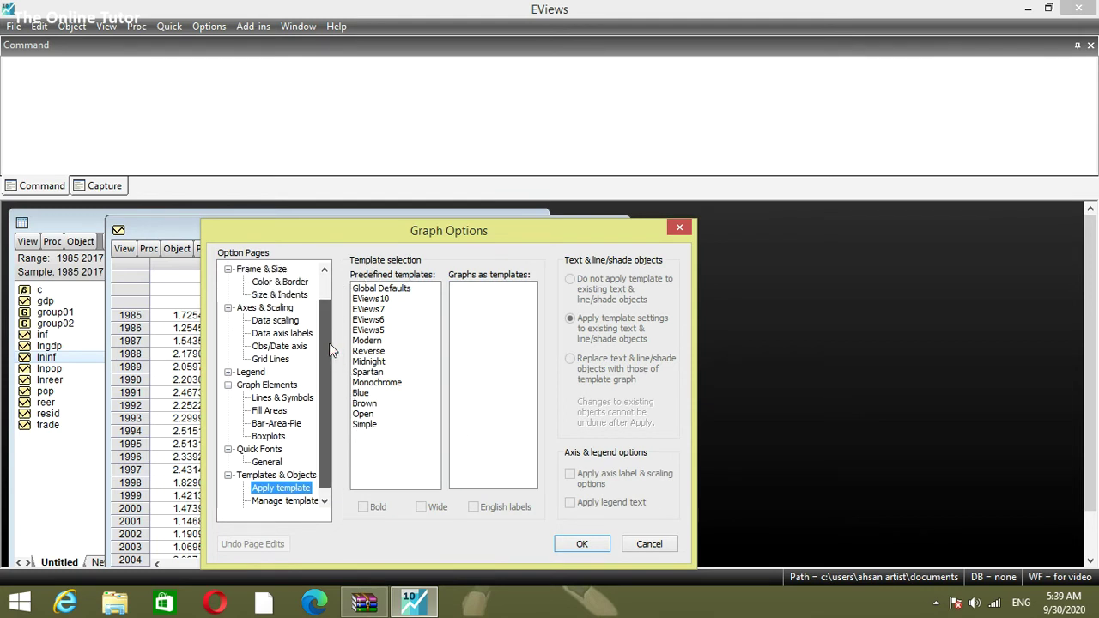
# Step: Graph lninf as a basic Line & Symbol graph using raw data, normal orientation and no axis borders
pyautogui.click(273, 283)
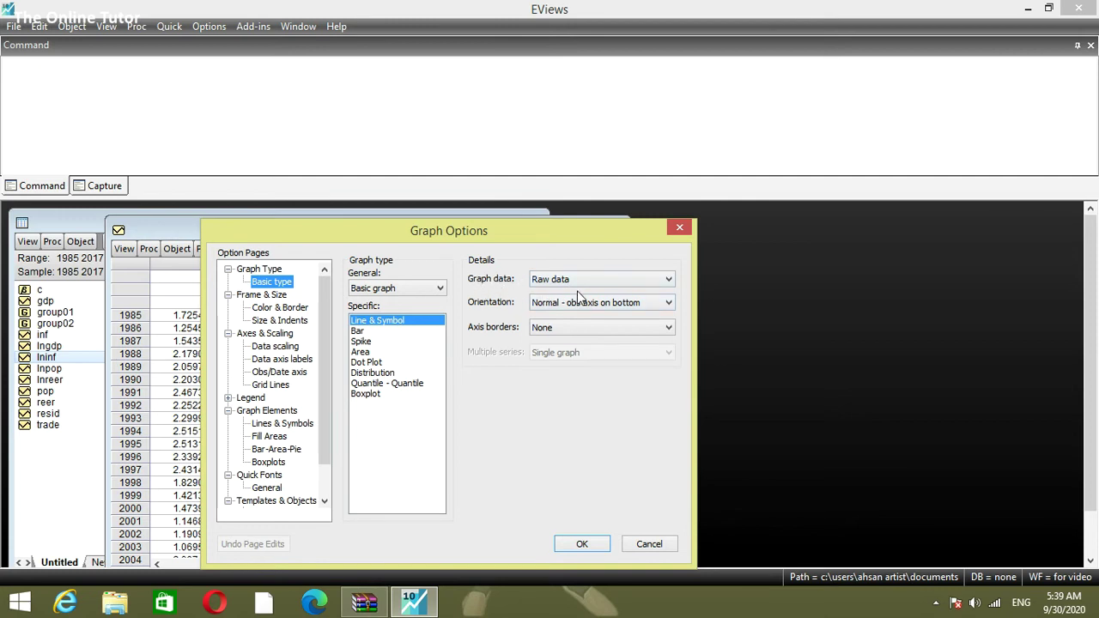
pyautogui.click(669, 280)
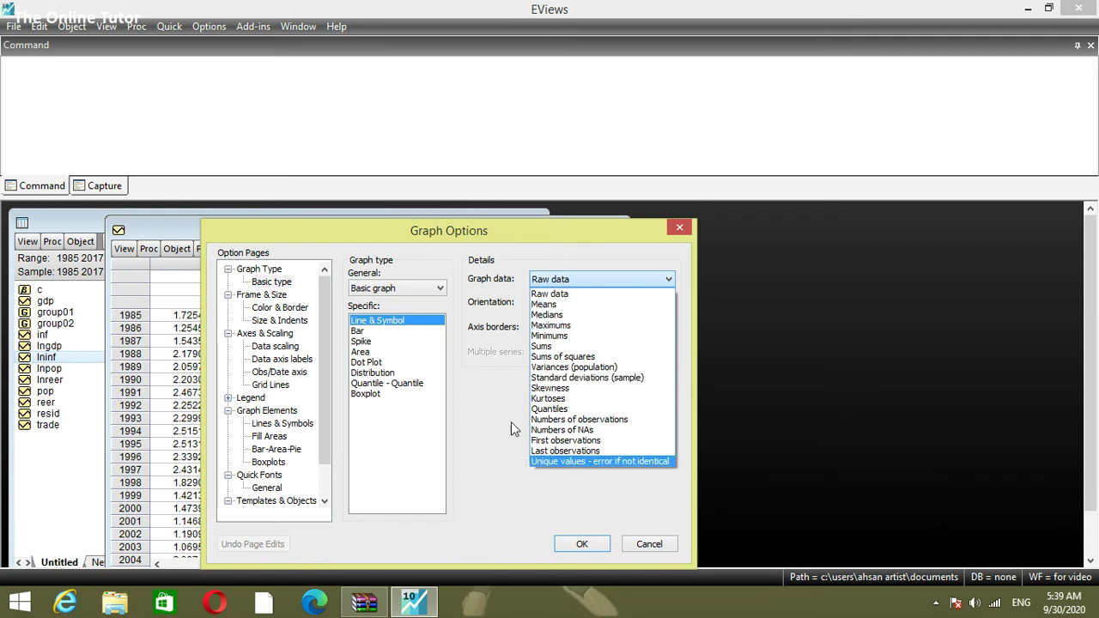
pyautogui.click(560, 294)
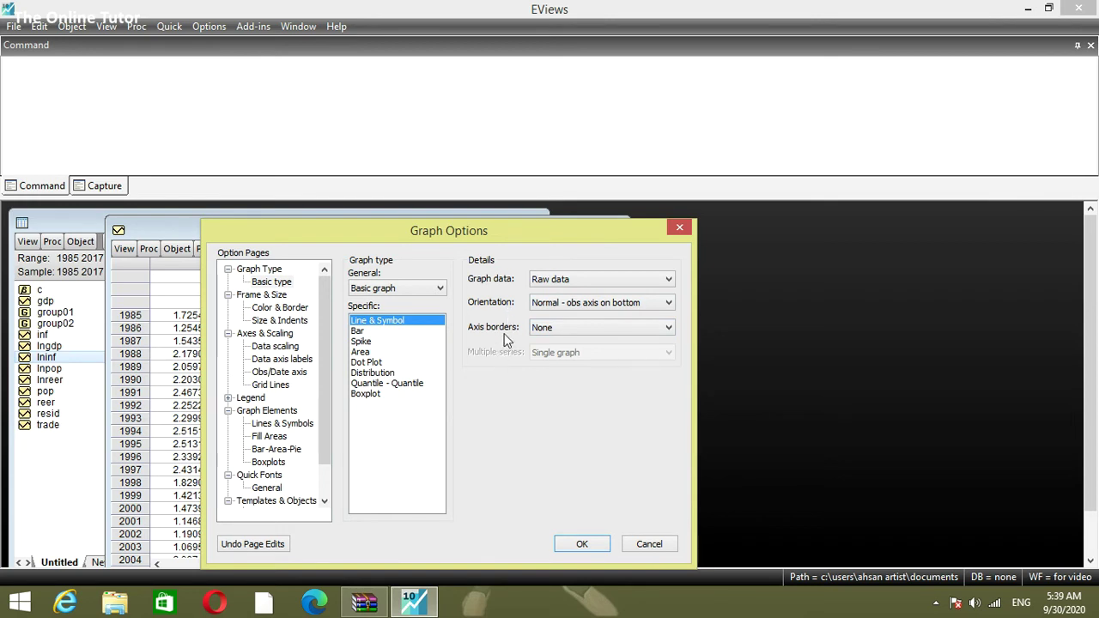
pyautogui.click(667, 331)
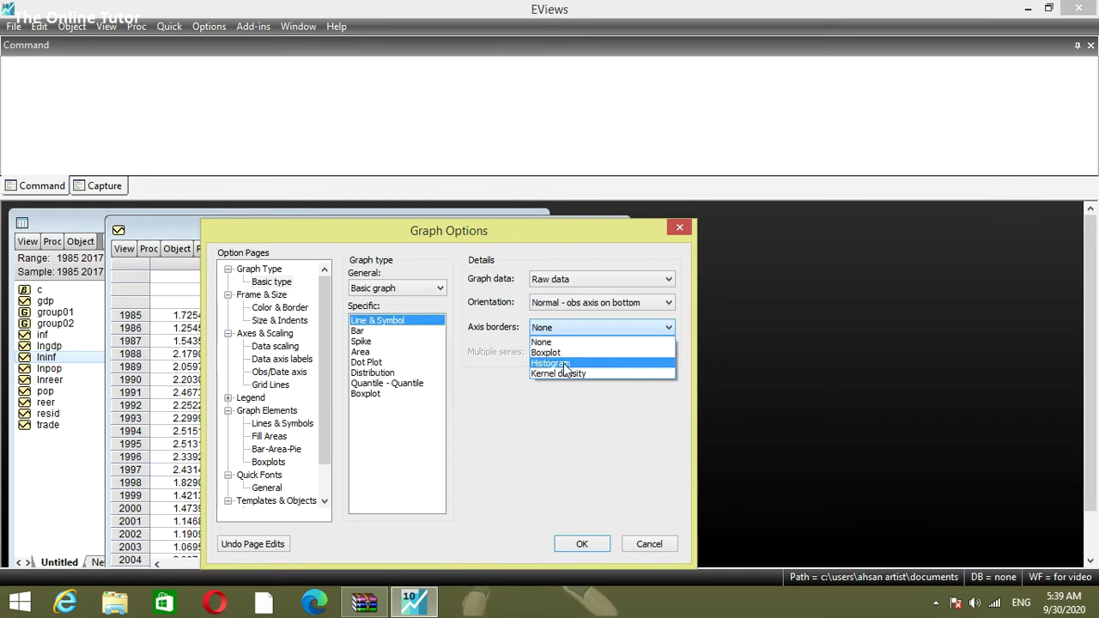
pyautogui.click(546, 343)
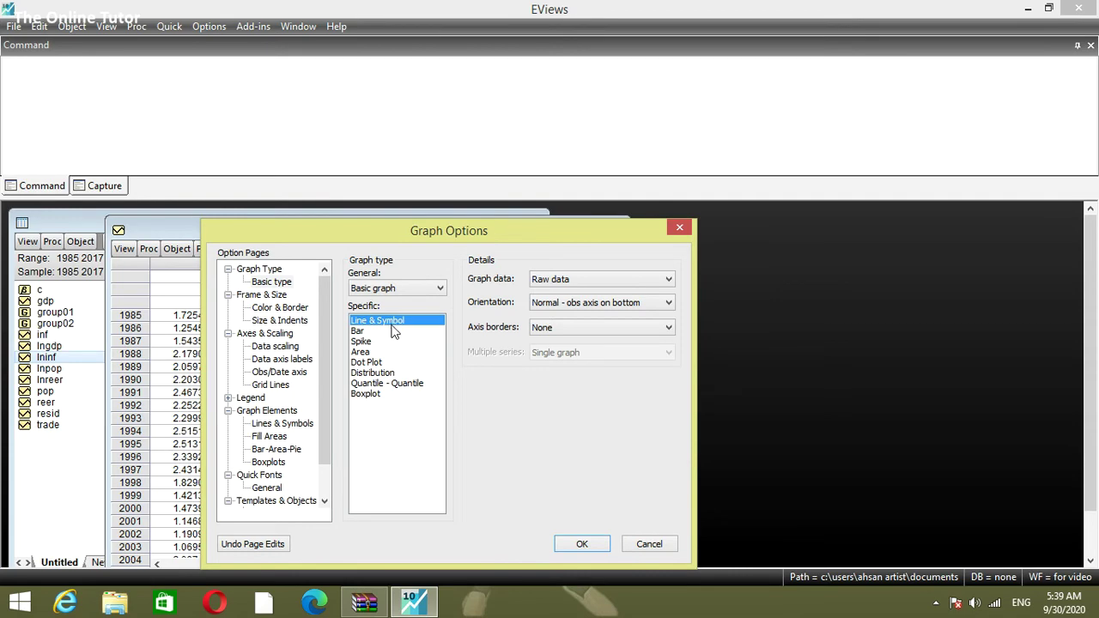
pyautogui.click(582, 544)
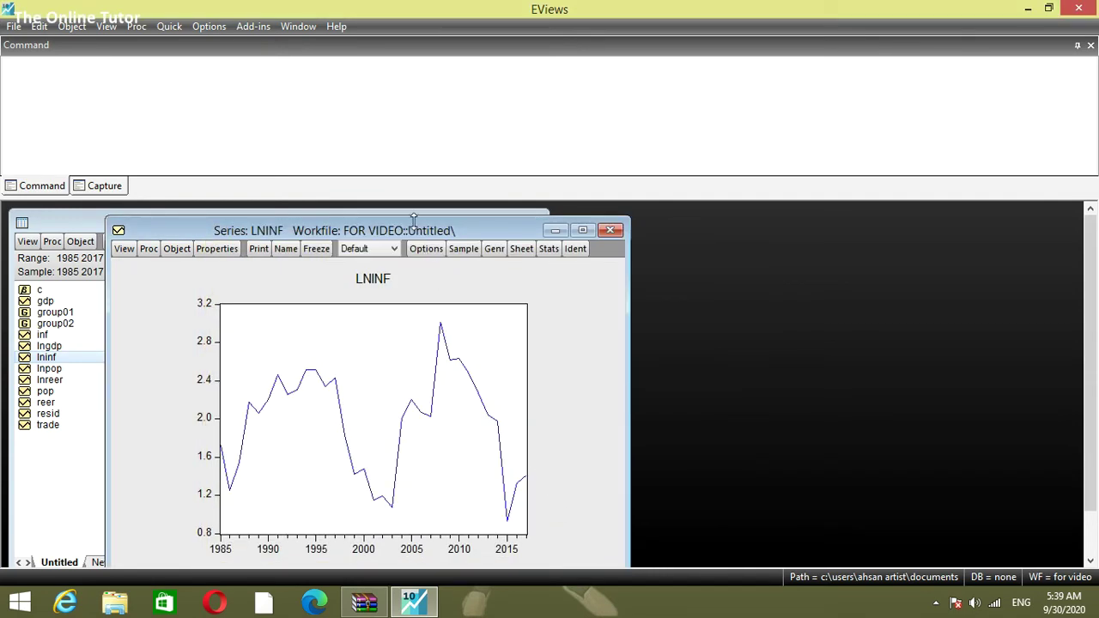
# Step: Move the lninf graph window clear of the workfile list and check which actions the graph offers
pyautogui.moveTo(414, 221); pyautogui.dragTo(532, 215)
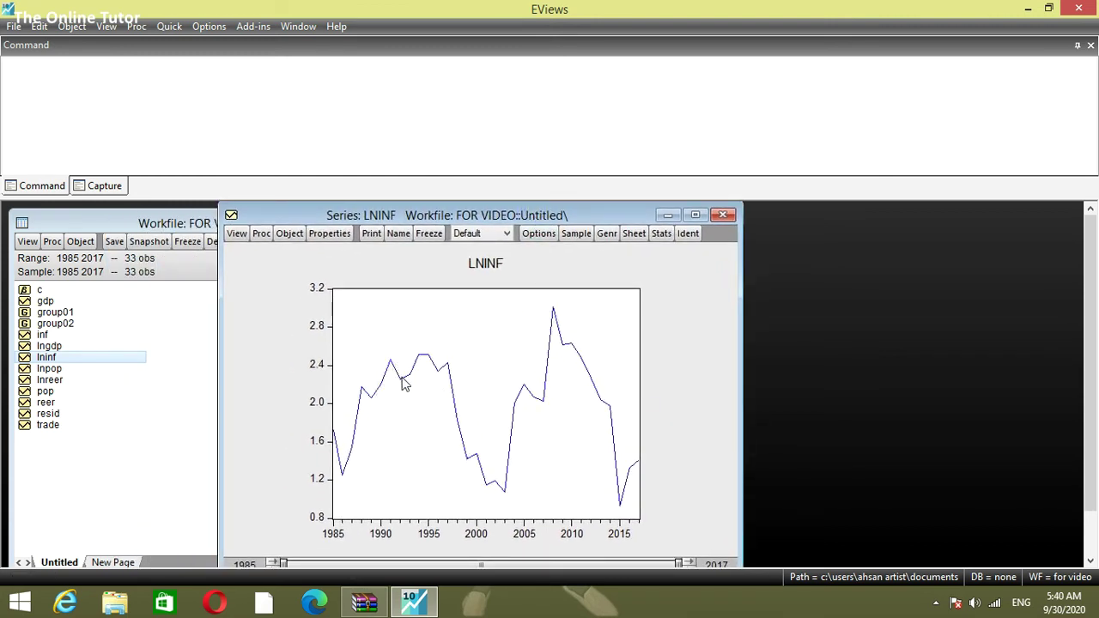
pyautogui.click(455, 341)
pyautogui.click(612, 432)
pyautogui.moveTo(612, 428)
pyautogui.rightClick(481, 321)
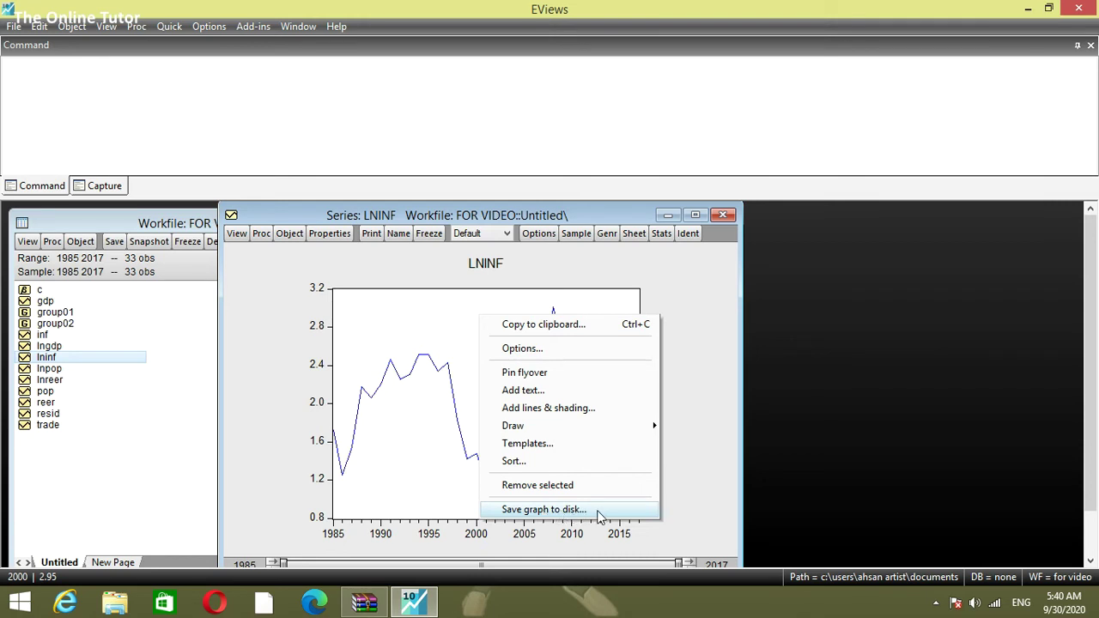
pyautogui.click(462, 348)
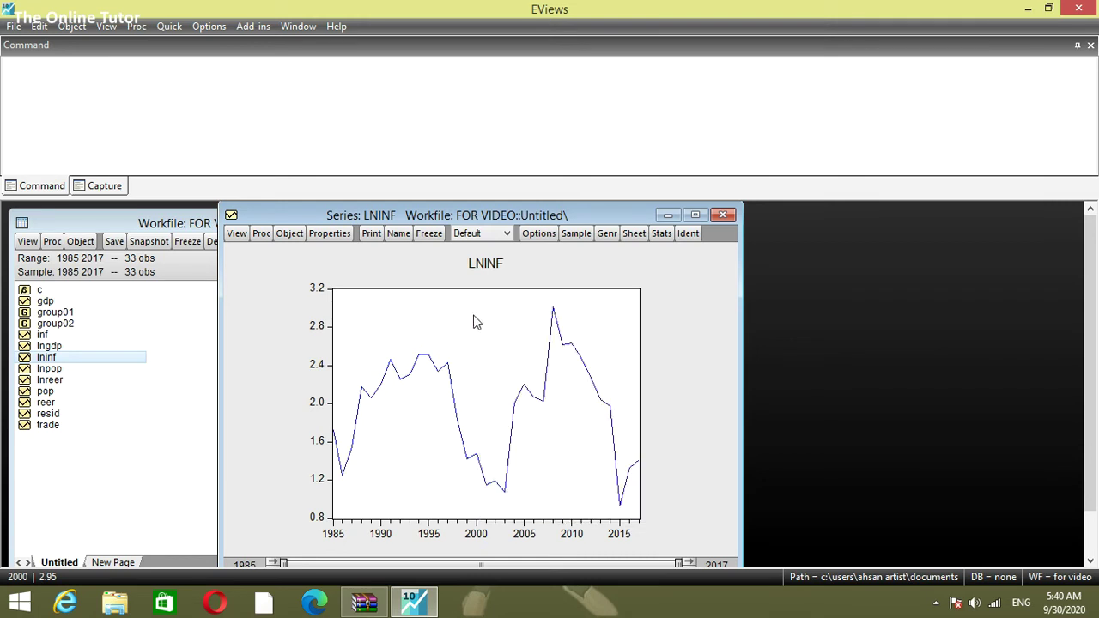
# Step: Review the text label settings of the graph's LNINF title and accept them
pyautogui.click(486, 268)
pyautogui.doubleClick(486, 264)
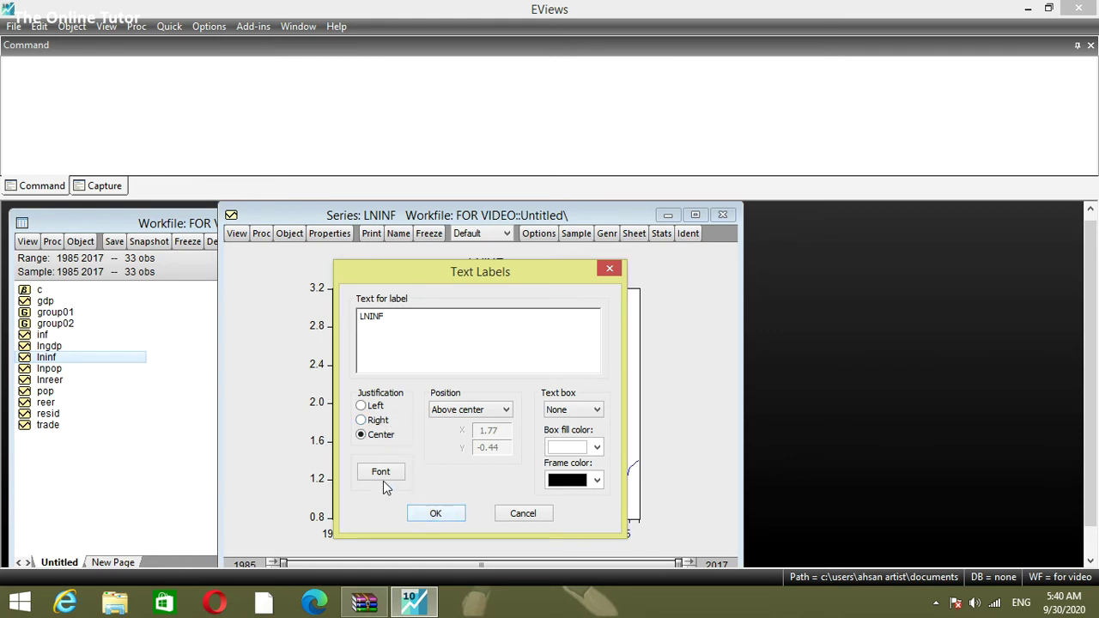
pyautogui.click(447, 512)
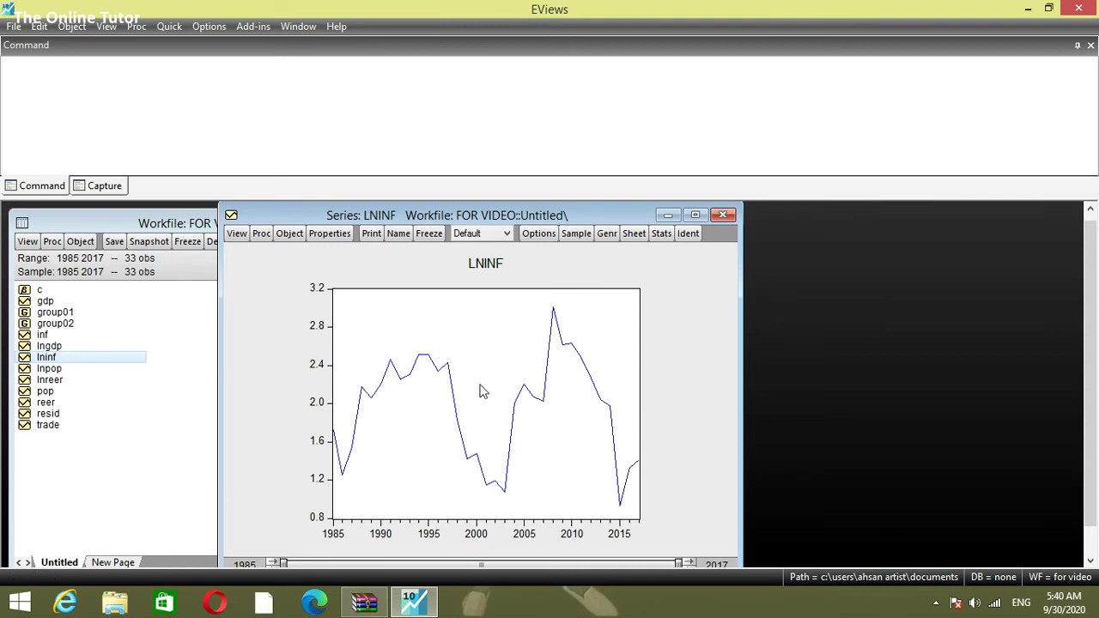
# Step: Set the frame border colour of the lninf graph to red in its colour and border options
pyautogui.moveTo(516, 401)
pyautogui.click(542, 236)
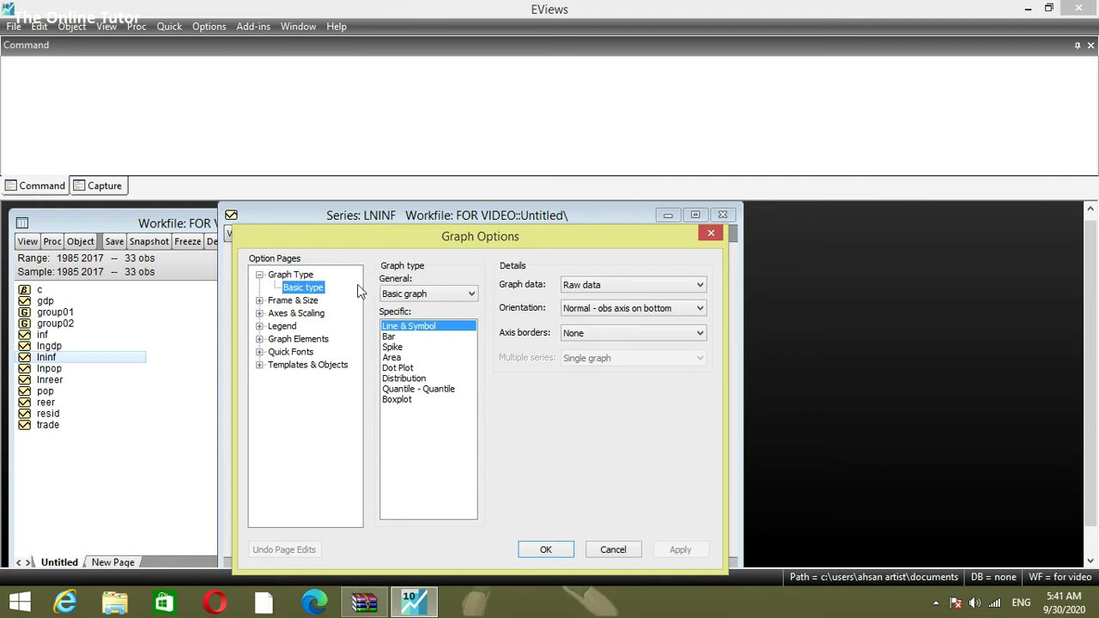
pyautogui.click(311, 302)
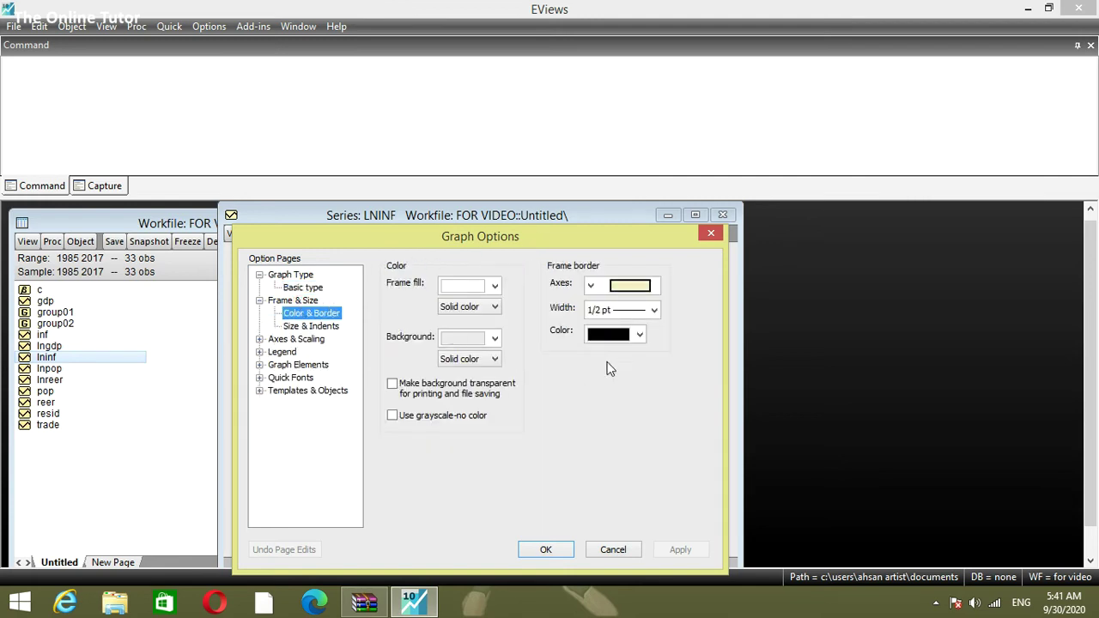
pyautogui.click(640, 336)
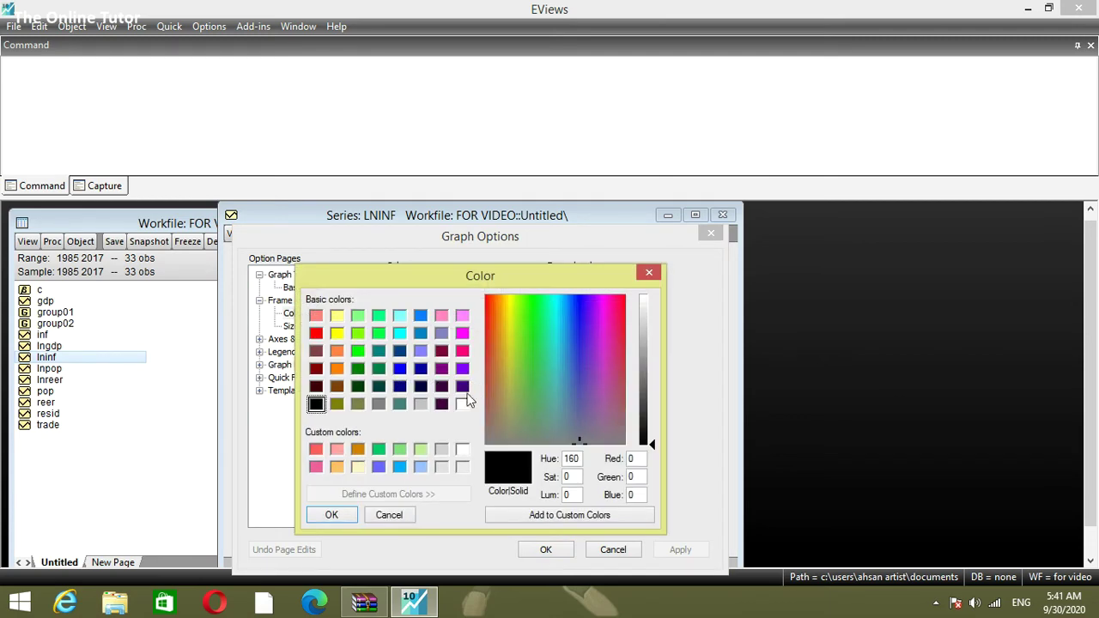
pyautogui.click(316, 333)
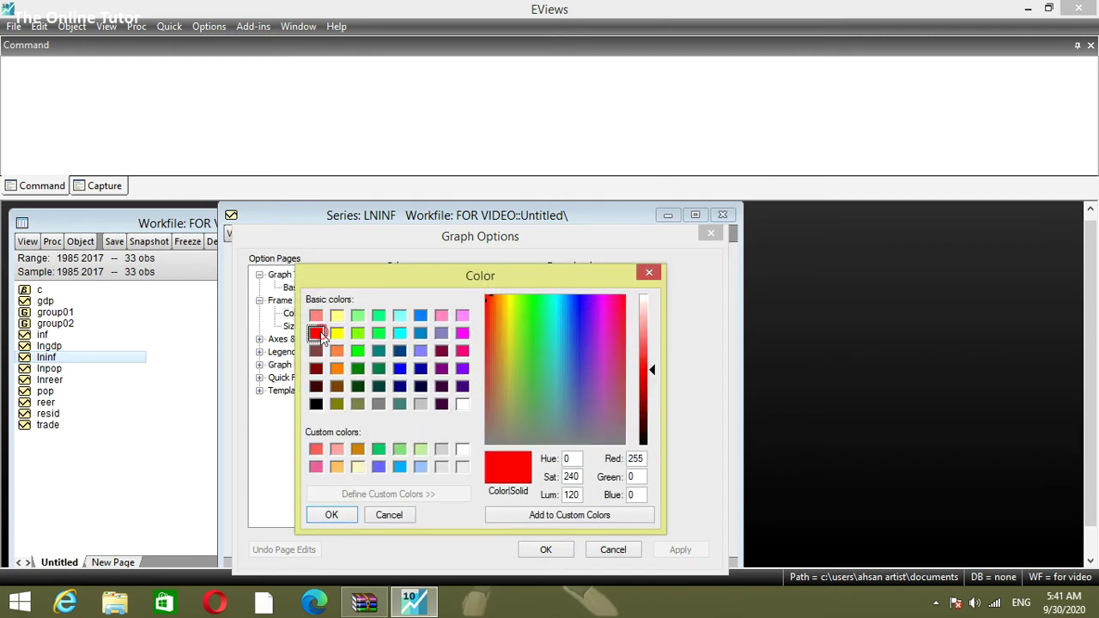
pyautogui.click(331, 515)
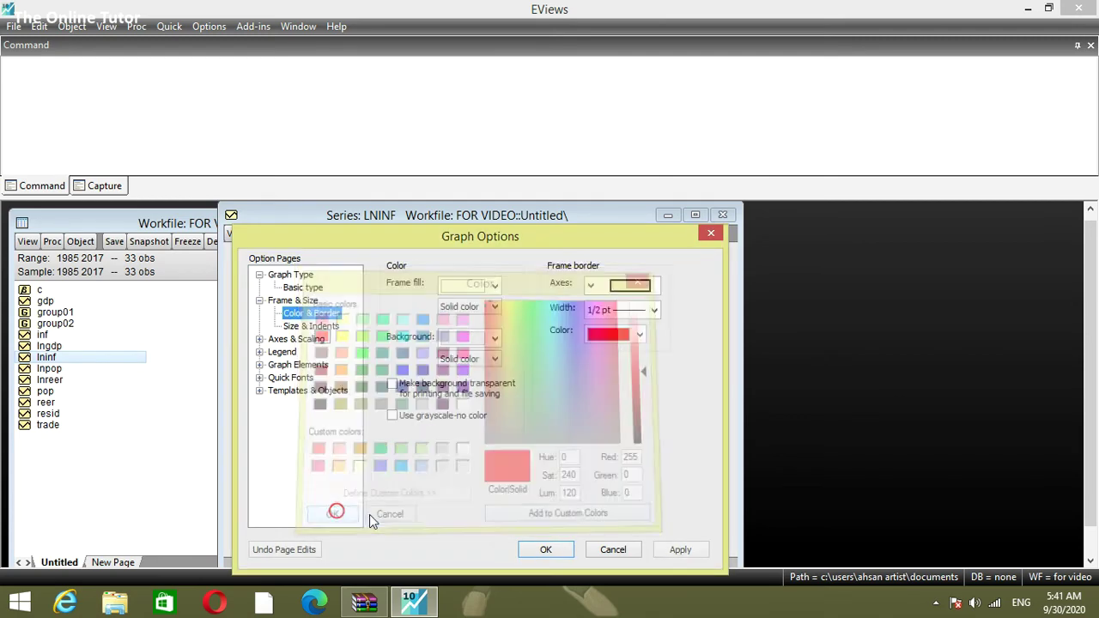
# Step: Set the graph's background colour to blue and apply the graph options
pyautogui.click(495, 337)
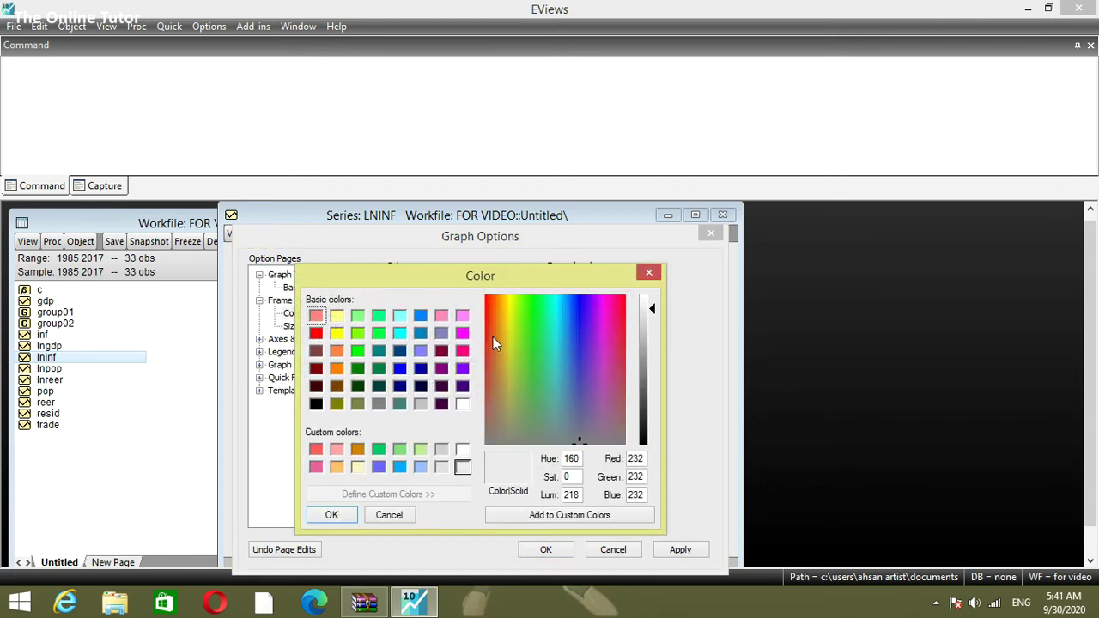
pyautogui.click(401, 369)
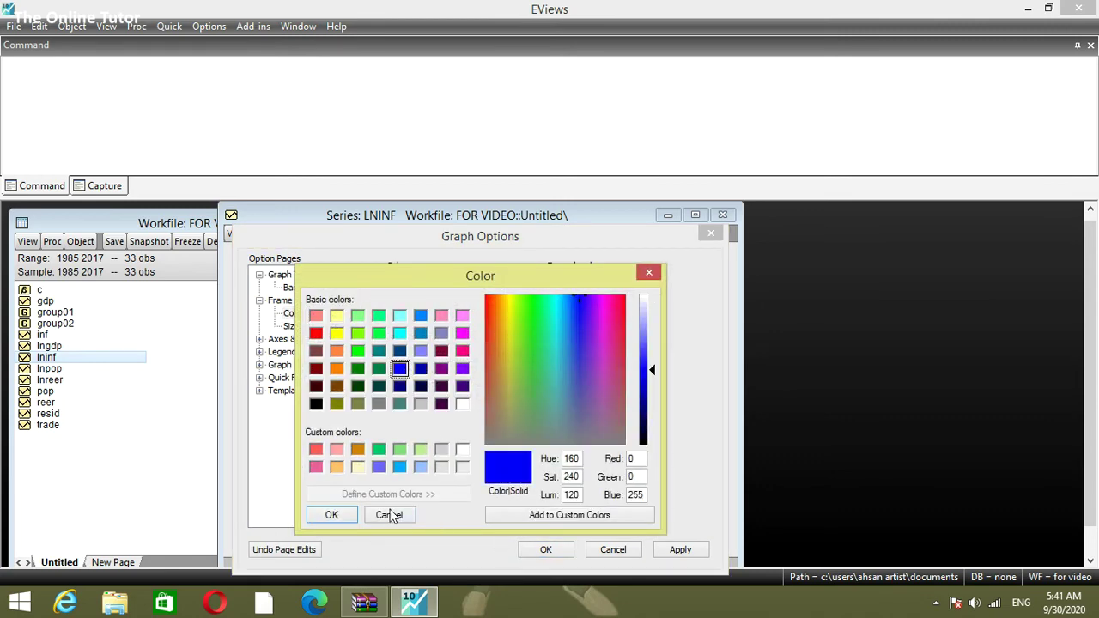
pyautogui.click(331, 514)
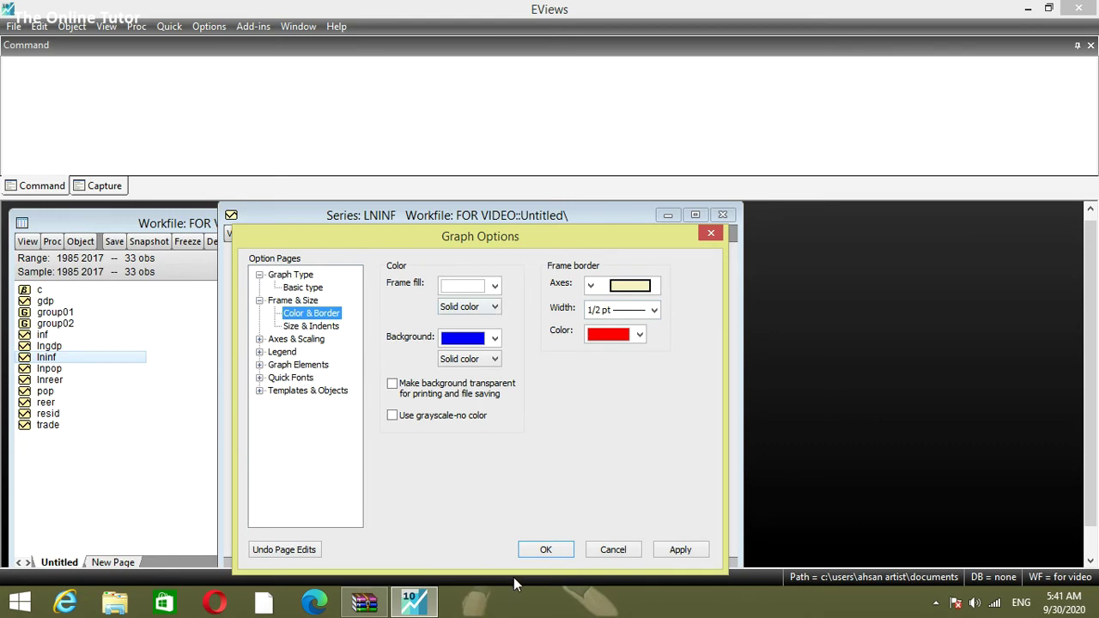
pyautogui.click(683, 552)
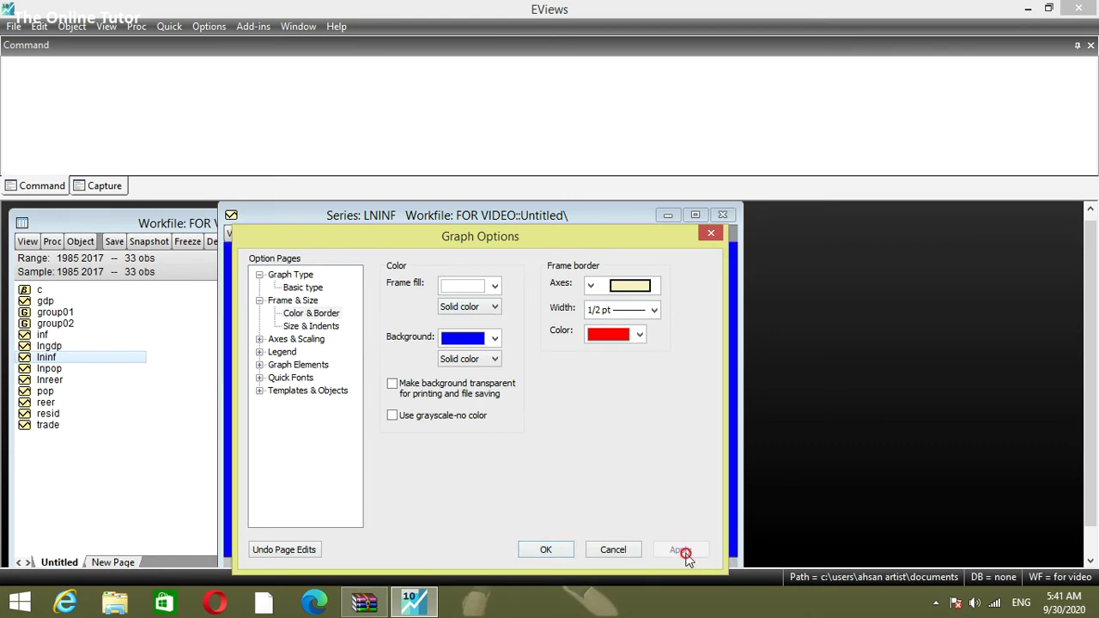
pyautogui.click(555, 550)
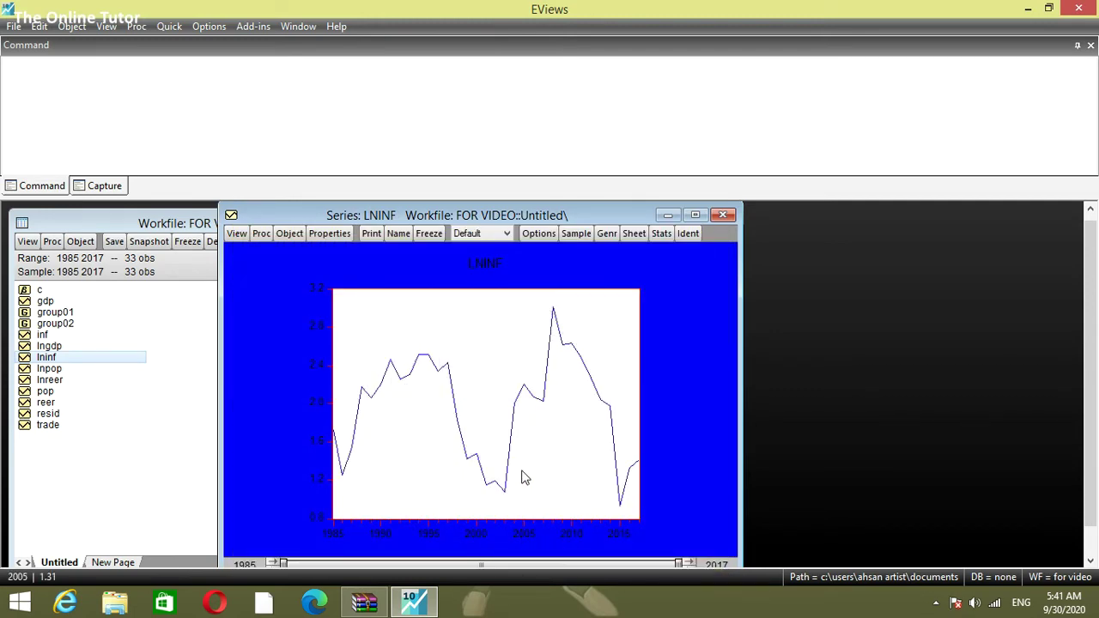
# Step: Move the lninf graph window aside and close it without freezing the graph
pyautogui.moveTo(511, 209); pyautogui.dragTo(580, 208)
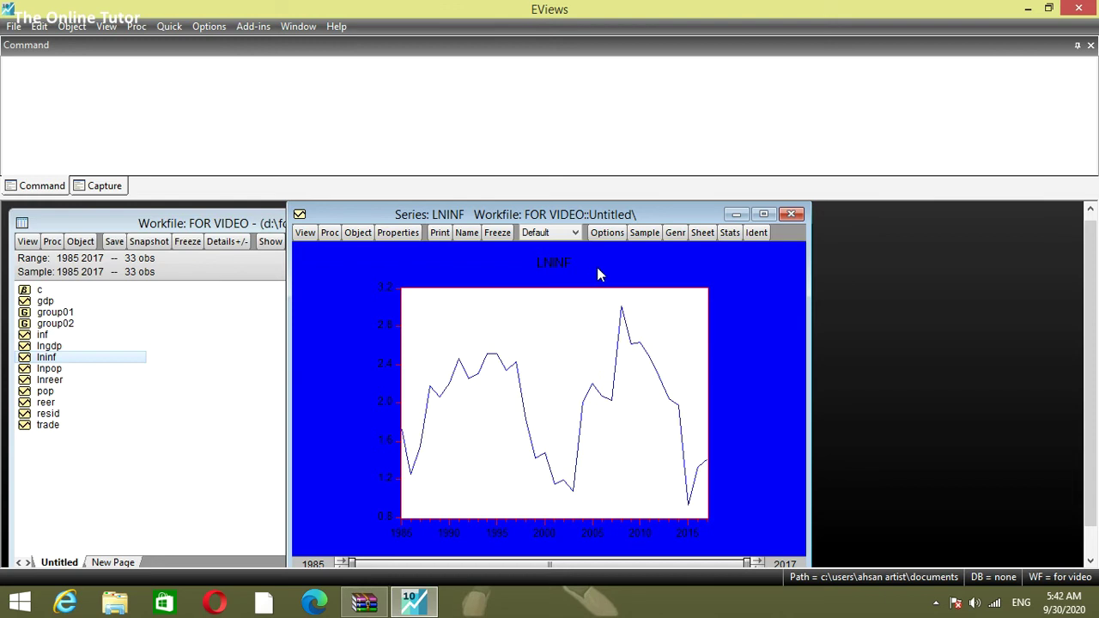
pyautogui.click(792, 215)
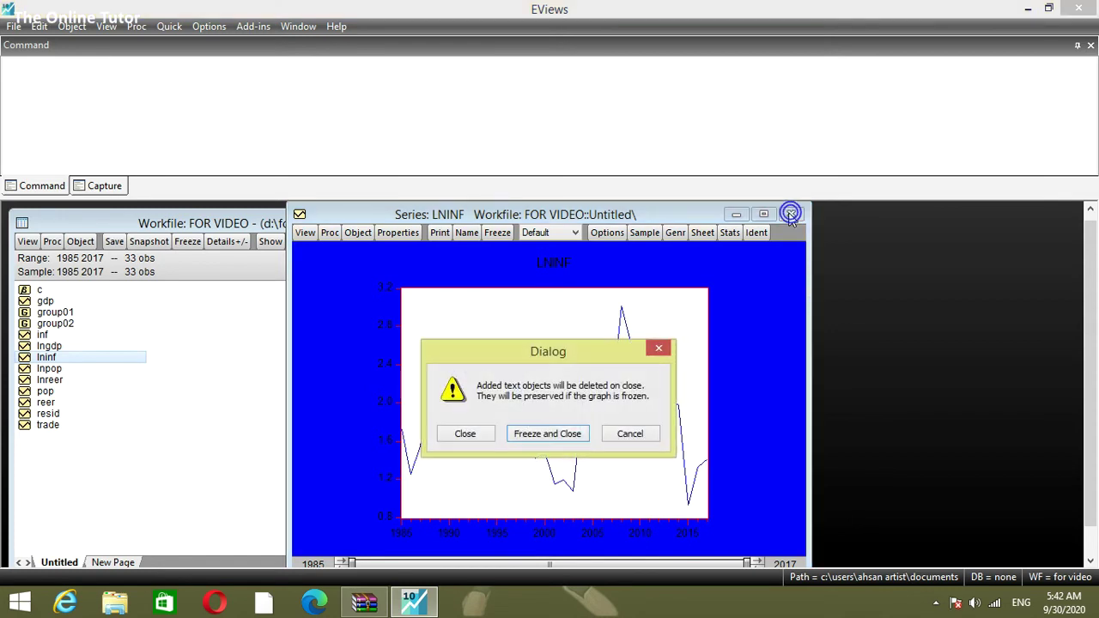
pyautogui.click(465, 434)
# Step: Open lninf, lnpop, lnreer and lngdp together as a group, then place its window beside the workfile list and widen it
pyautogui.click(137, 403)
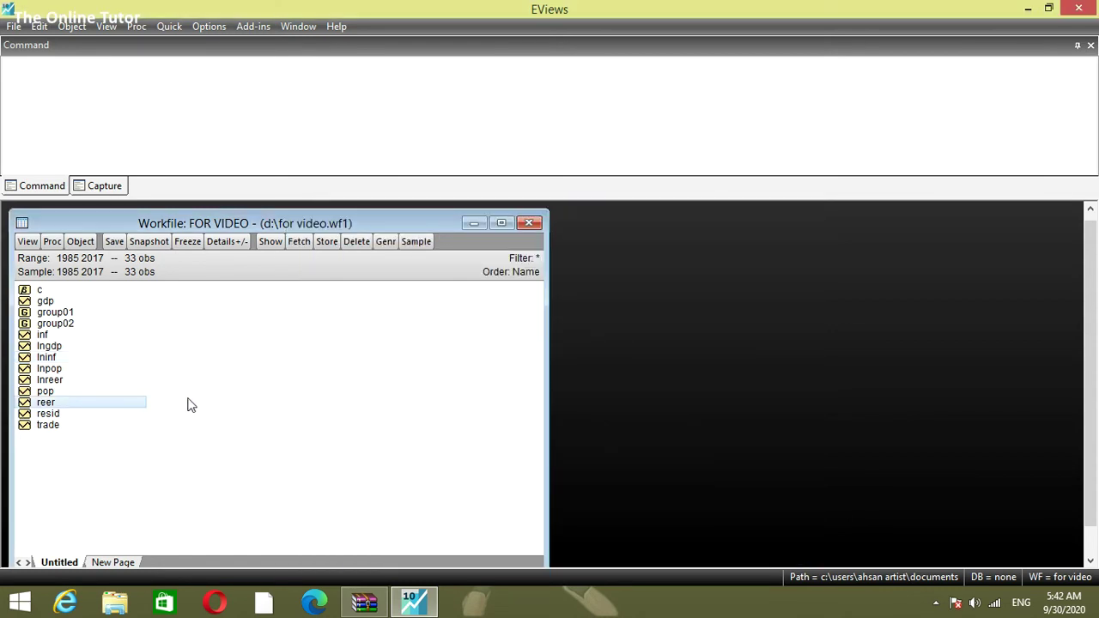
pyautogui.keyDown('ctrl'); pyautogui.click(54, 358); pyautogui.keyUp('ctrl')
pyautogui.keyDown('ctrl'); pyautogui.click(58, 369); pyautogui.keyUp('ctrl')
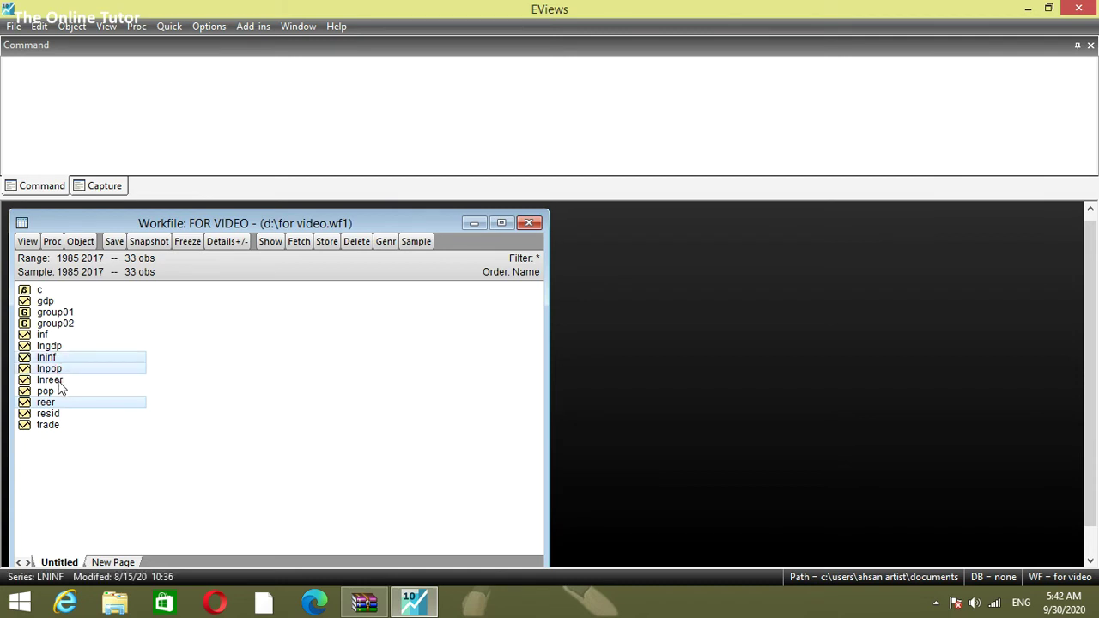
pyautogui.keyDown('ctrl'); pyautogui.click(56, 381); pyautogui.keyUp('ctrl')
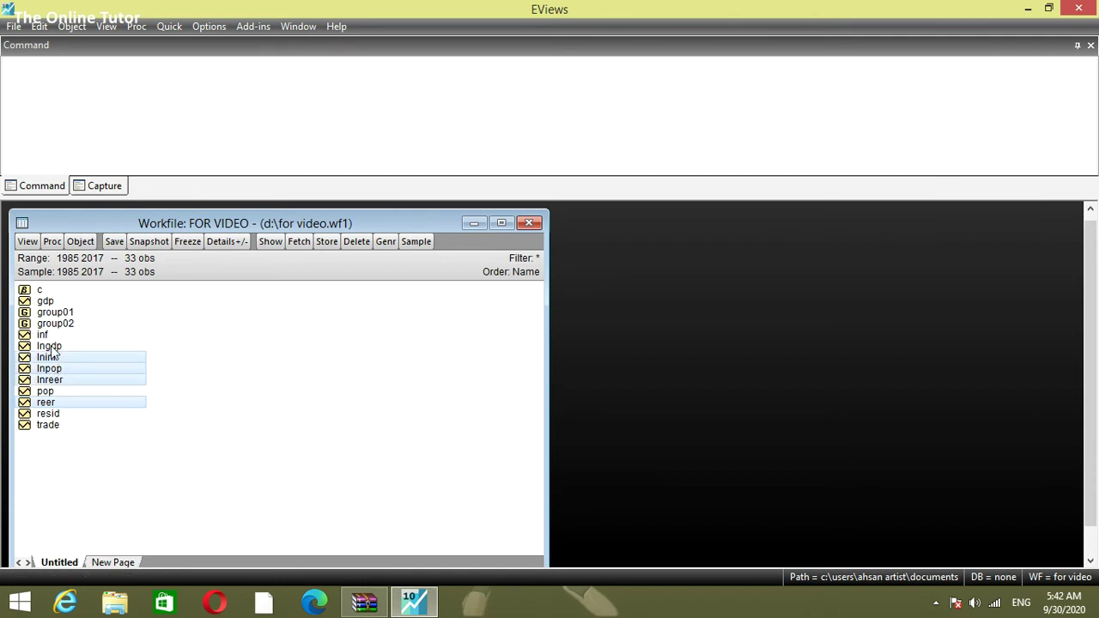
pyautogui.keyDown('ctrl'); pyautogui.click(54, 347); pyautogui.keyUp('ctrl')
pyautogui.keyDown('ctrl'); pyautogui.click(74, 404); pyautogui.keyUp('ctrl')
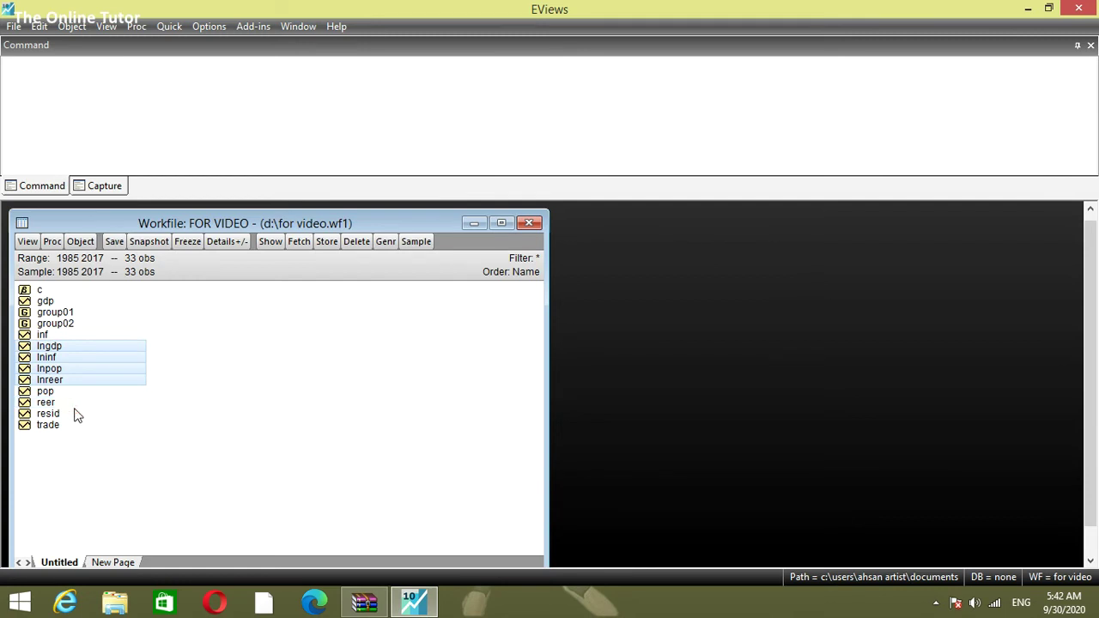
pyautogui.rightClick(74, 359)
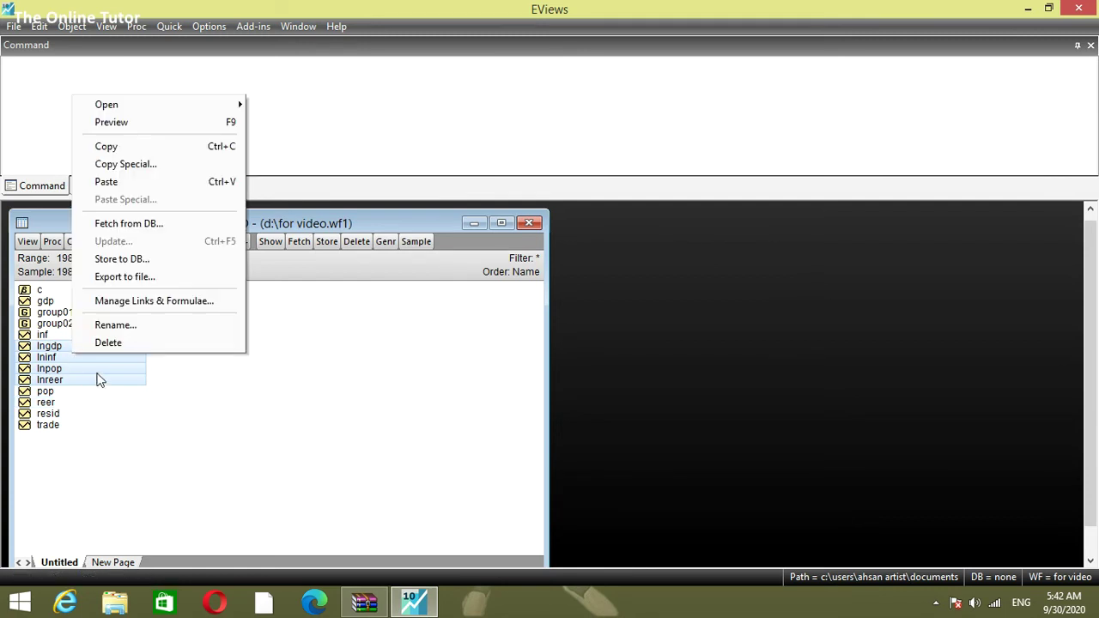
pyautogui.moveTo(171, 106)
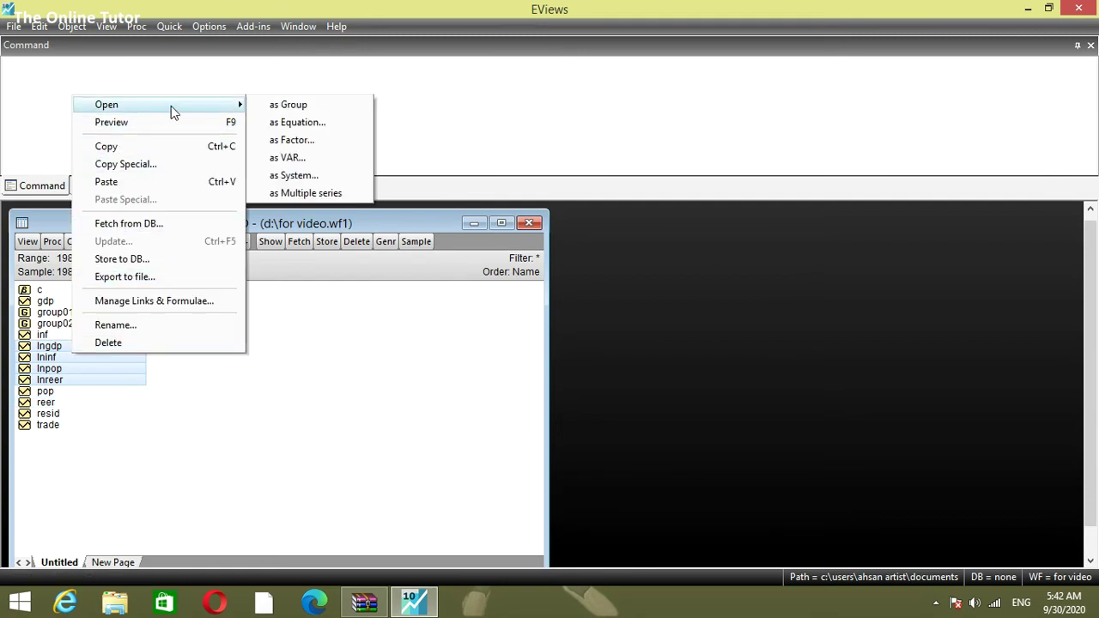
pyautogui.click(299, 105)
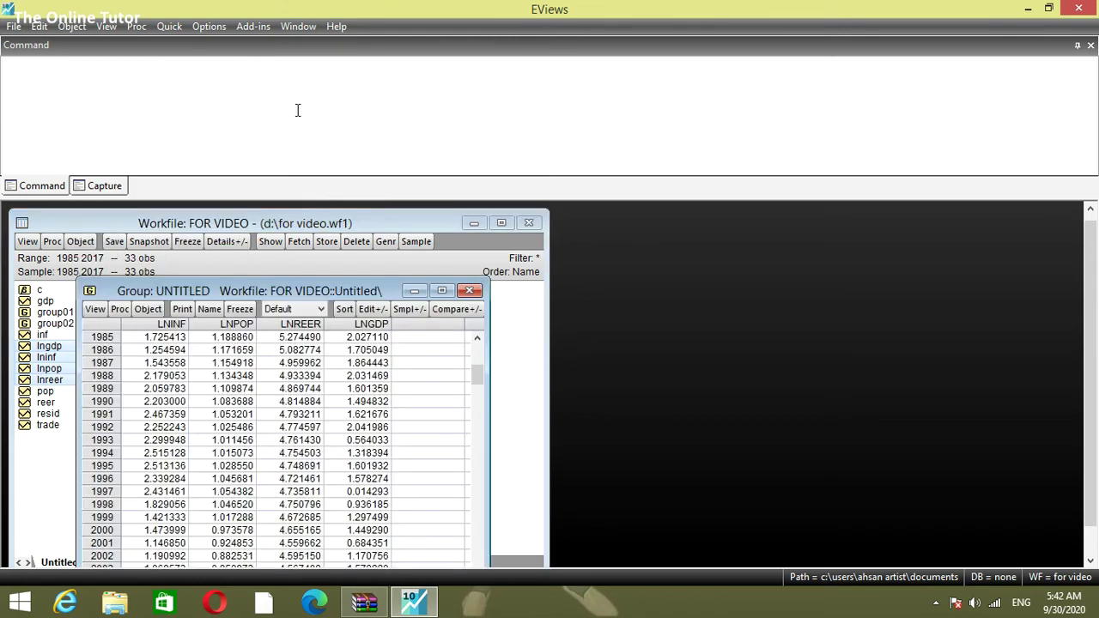
pyautogui.moveTo(285, 291); pyautogui.dragTo(524, 218)
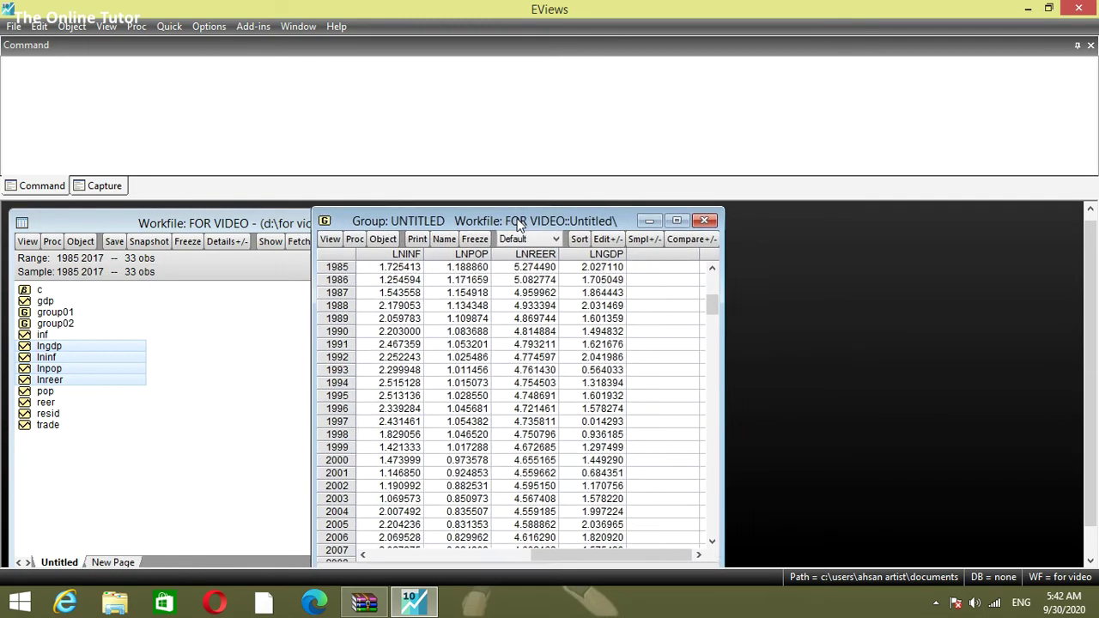
pyautogui.moveTo(726, 313); pyautogui.dragTo(837, 312)
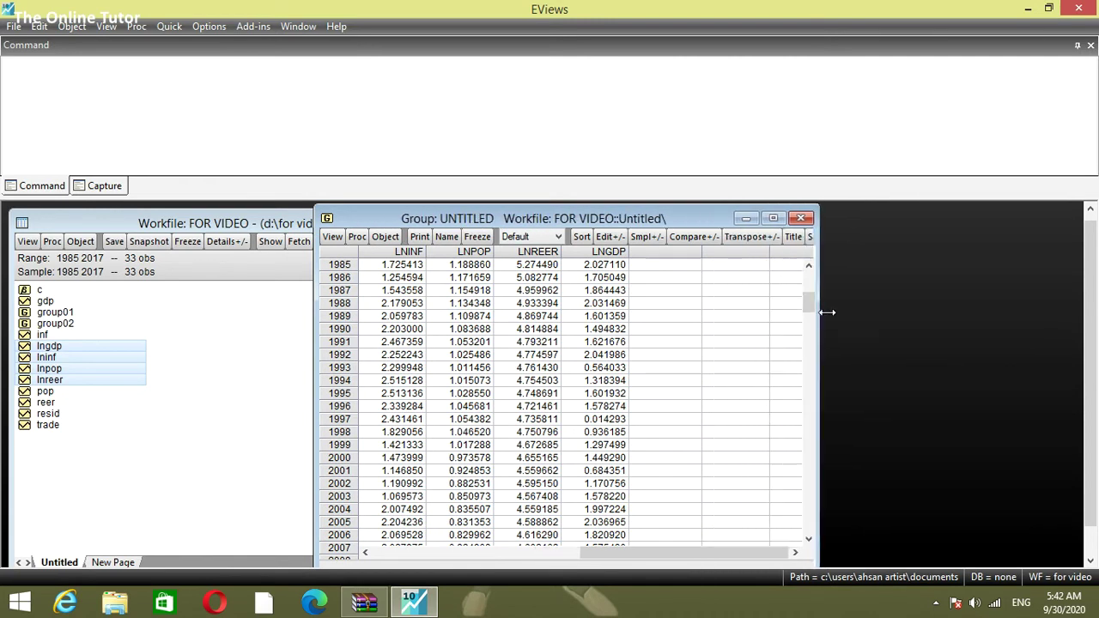
# Step: Graph the group as basic Bar charts of raw data in multiple graphs, one per series, and widen the window
pyautogui.click(332, 238)
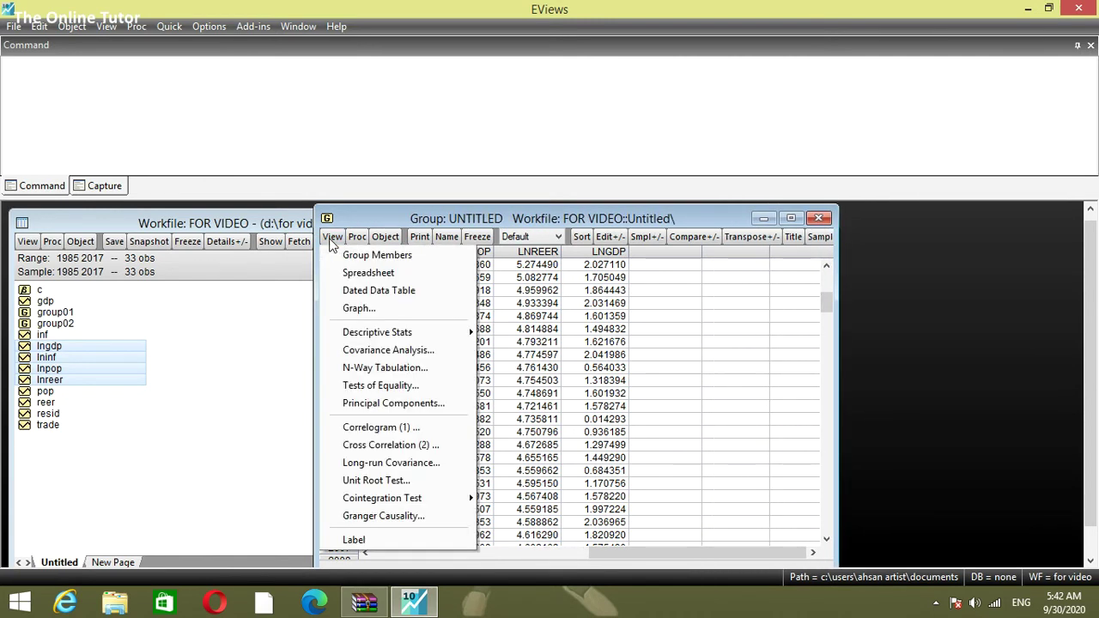
pyautogui.click(359, 309)
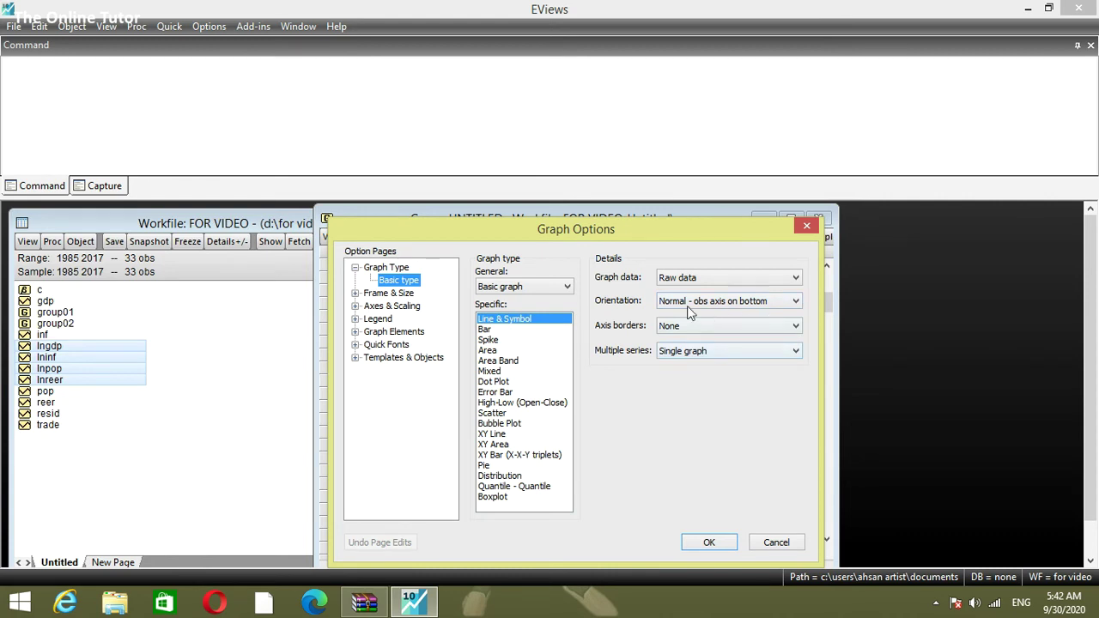
pyautogui.click(796, 281)
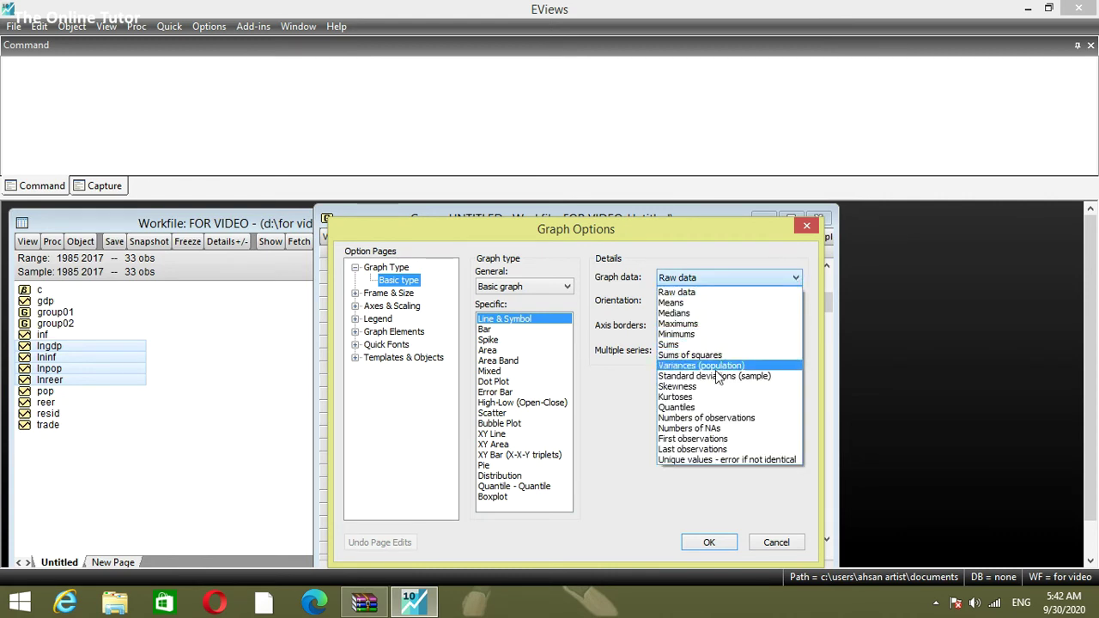
pyautogui.click(610, 408)
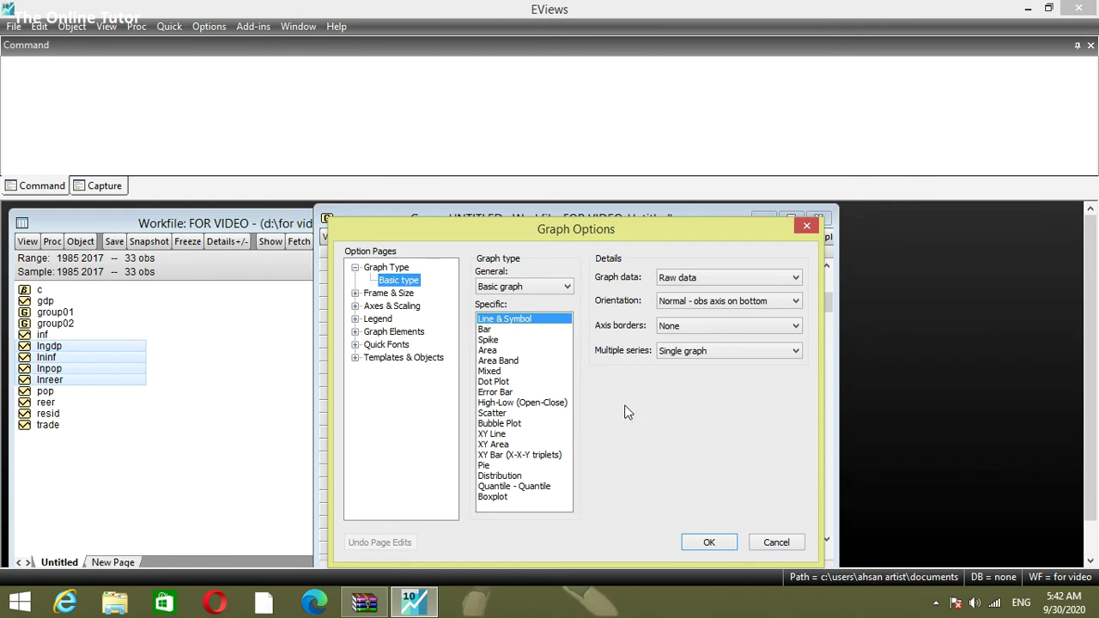
pyautogui.click(796, 352)
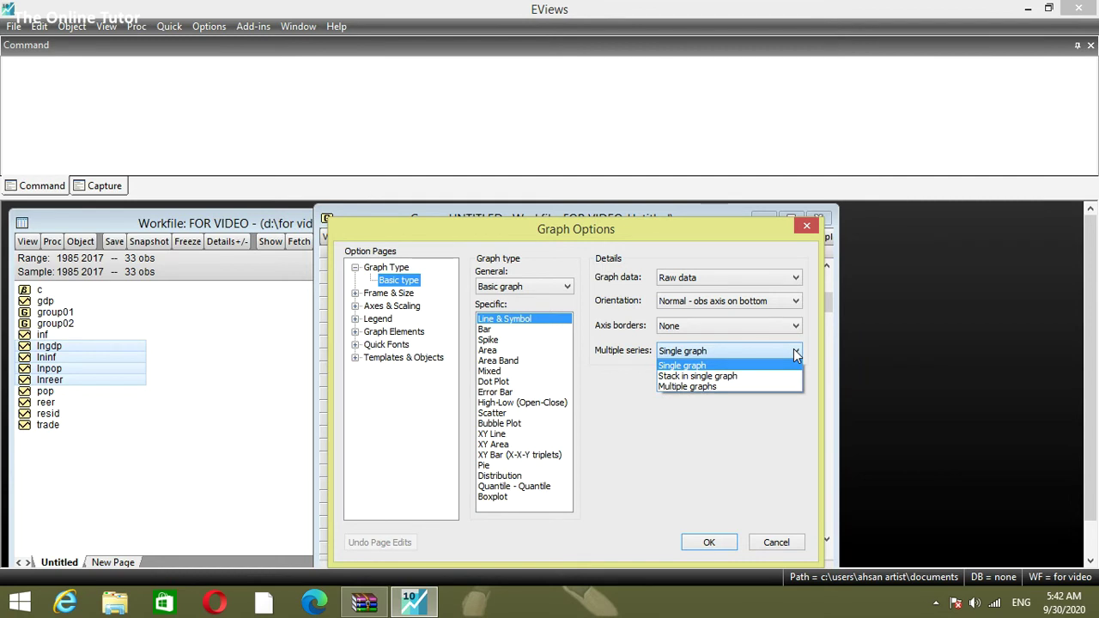
pyautogui.click(703, 387)
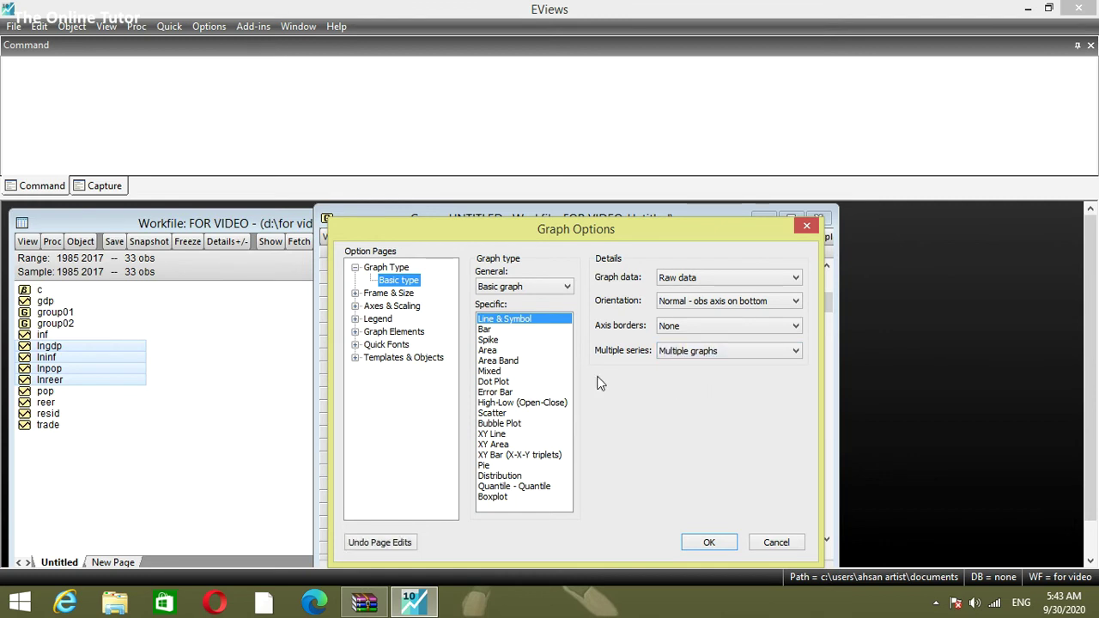
pyautogui.click(487, 331)
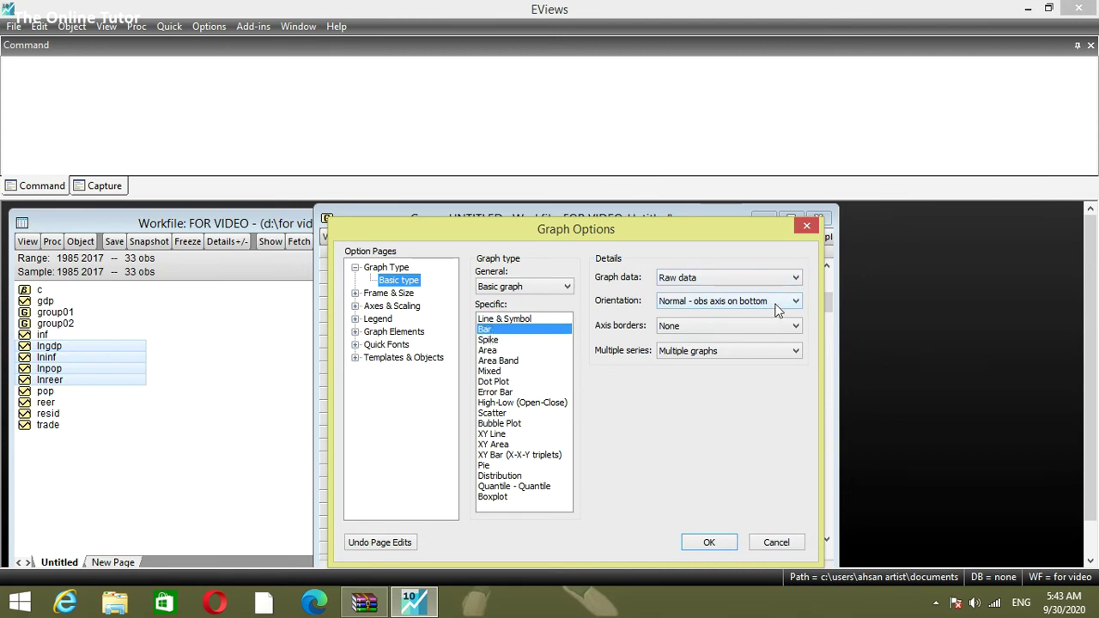
pyautogui.click(724, 545)
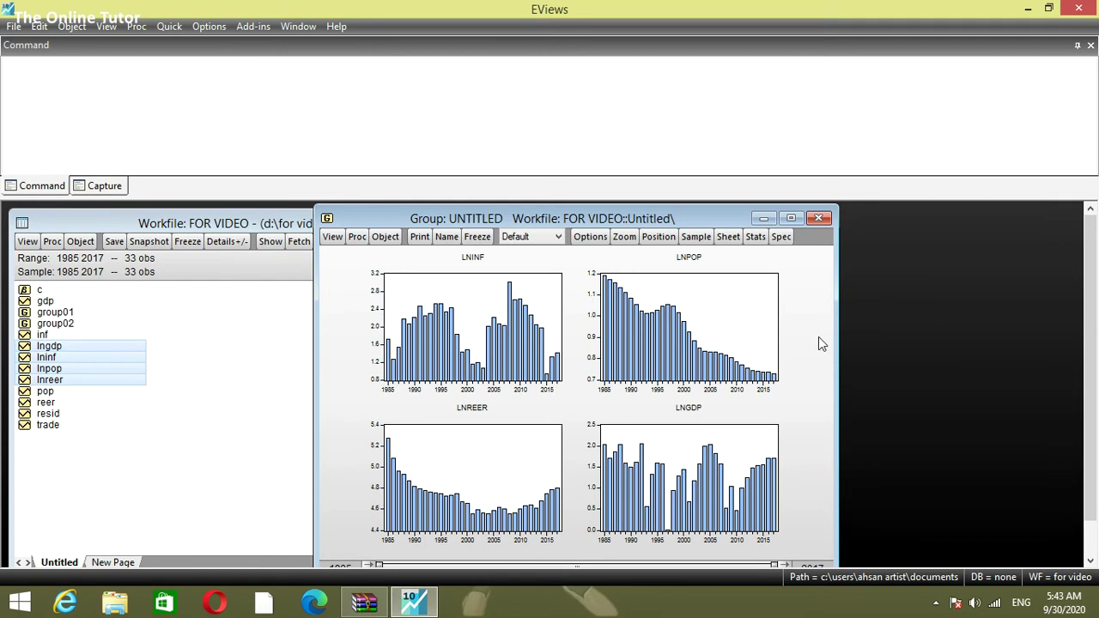
pyautogui.moveTo(838, 331); pyautogui.dragTo(901, 332)
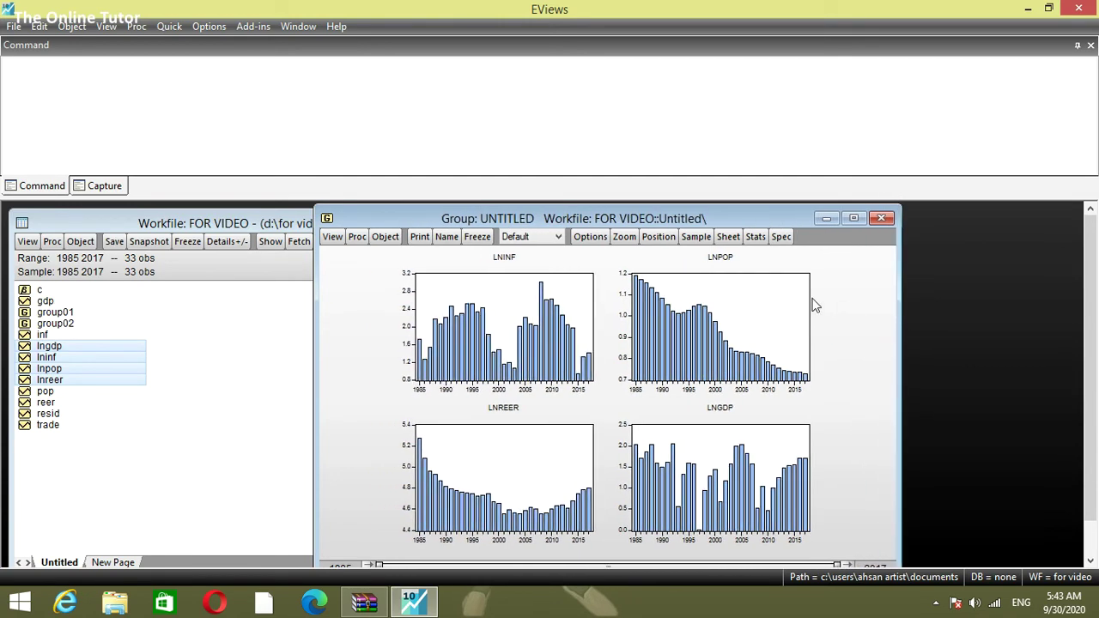
# Step: Review the Multiple series and Axis borders choices in the group's graph options, keeping Multiple graphs and None
pyautogui.click(603, 239)
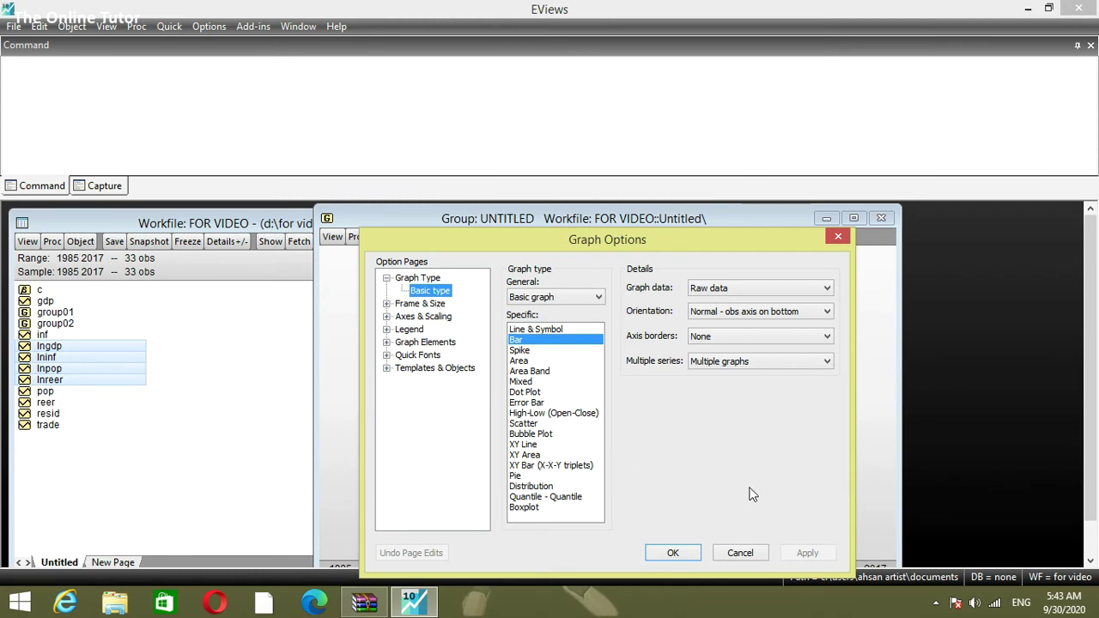
pyautogui.click(824, 363)
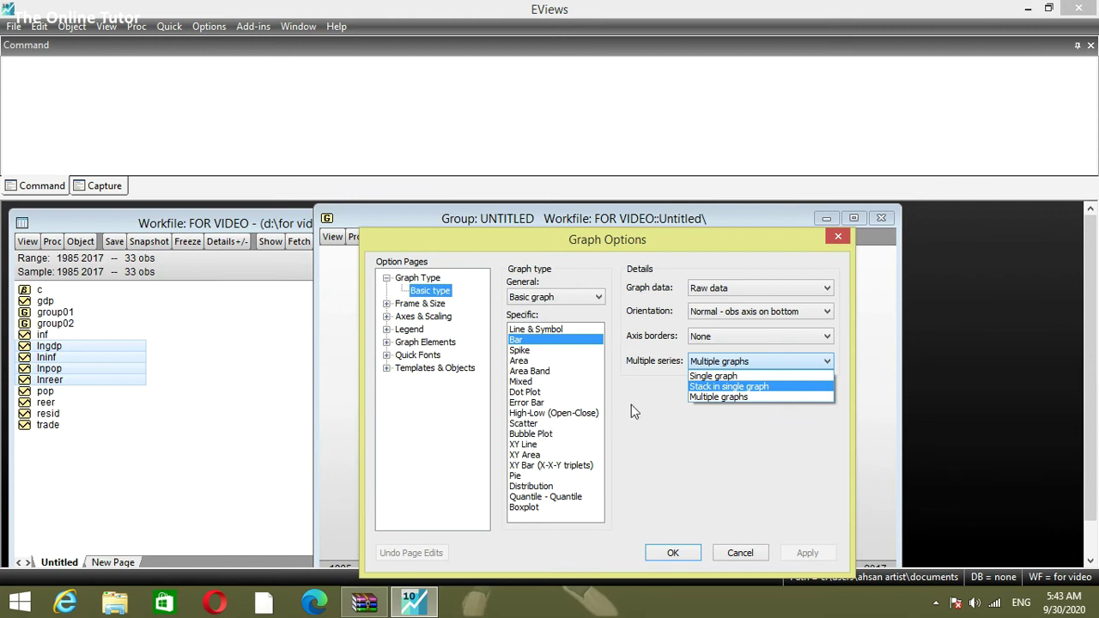
pyautogui.click(825, 336)
pyautogui.click(825, 336)
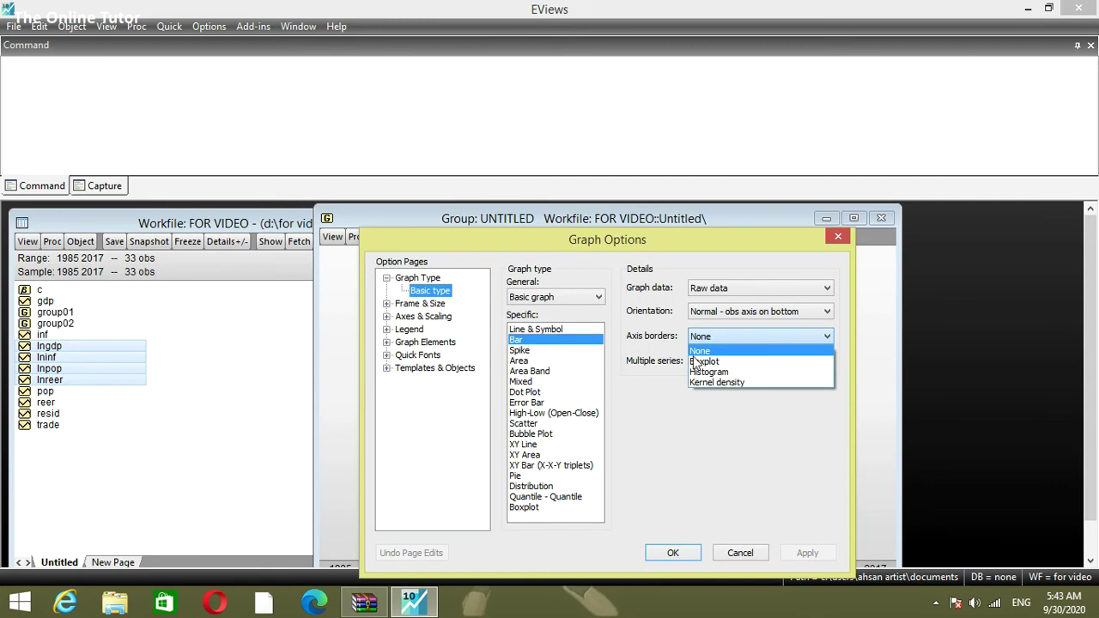
pyautogui.click(630, 428)
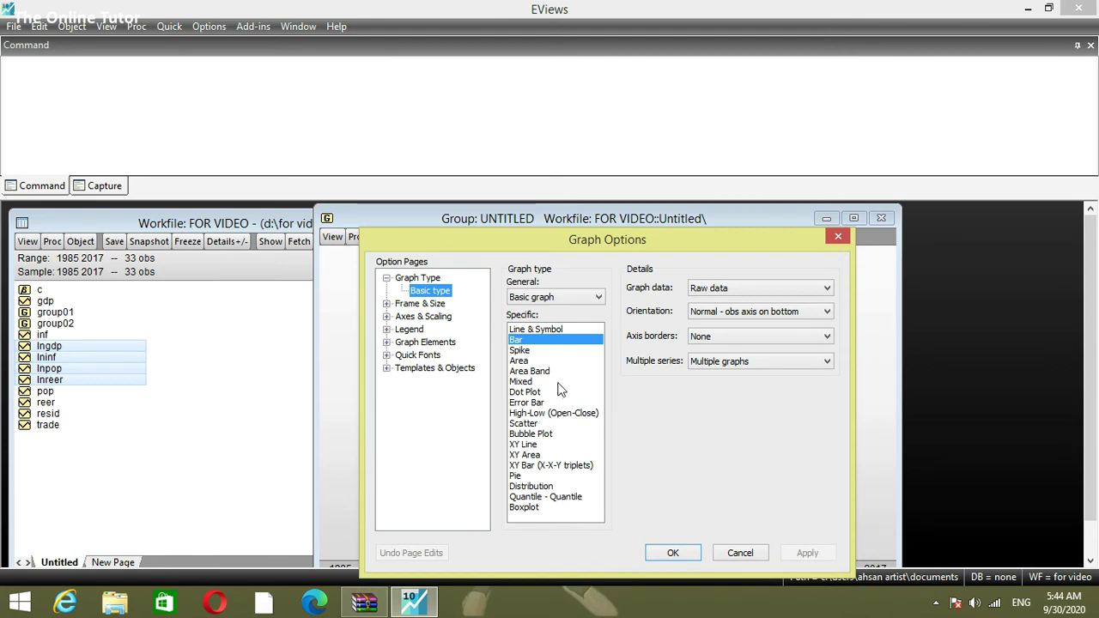
pyautogui.click(675, 552)
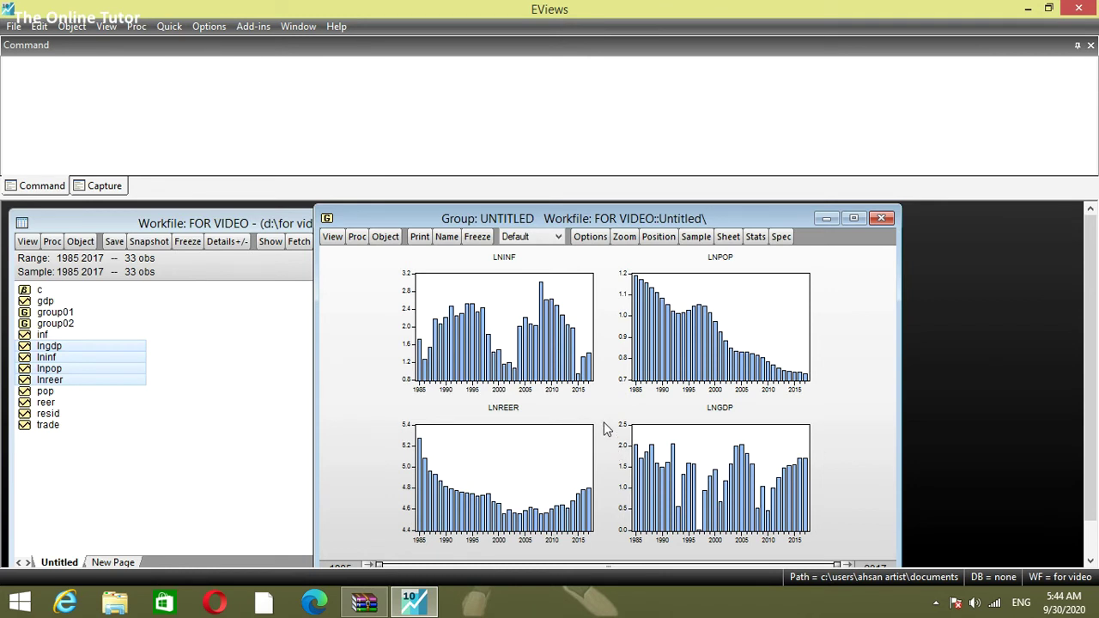
# Step: Save the group's bar graphs to the Desktop as an Enhanced Metafile named graph 2, keeping the default size and colour options
pyautogui.rightClick(568, 322)
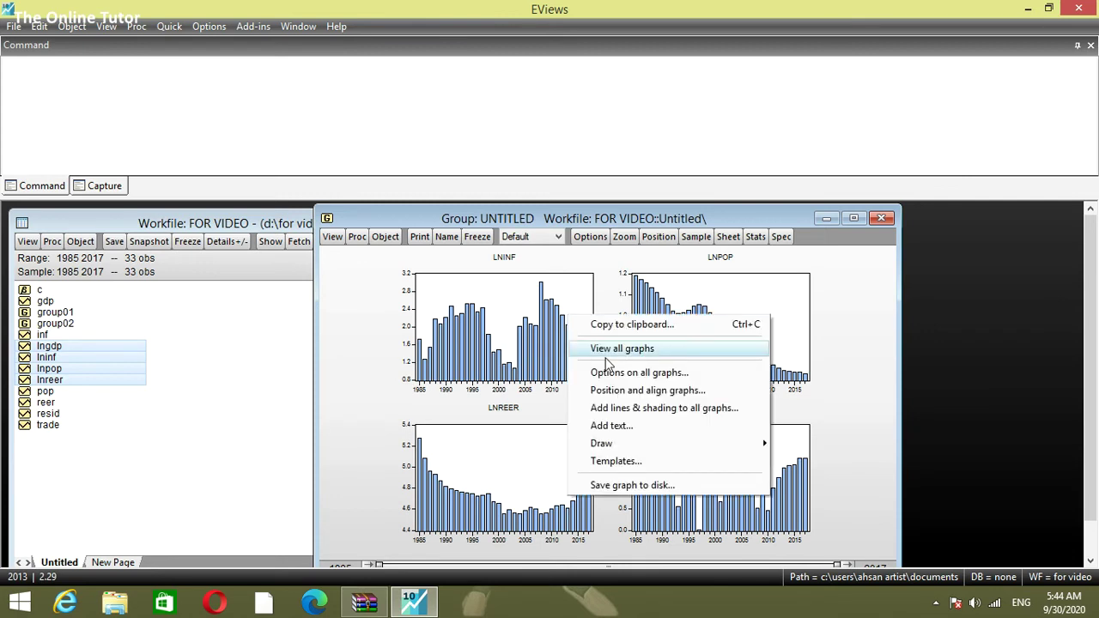
pyautogui.click(665, 486)
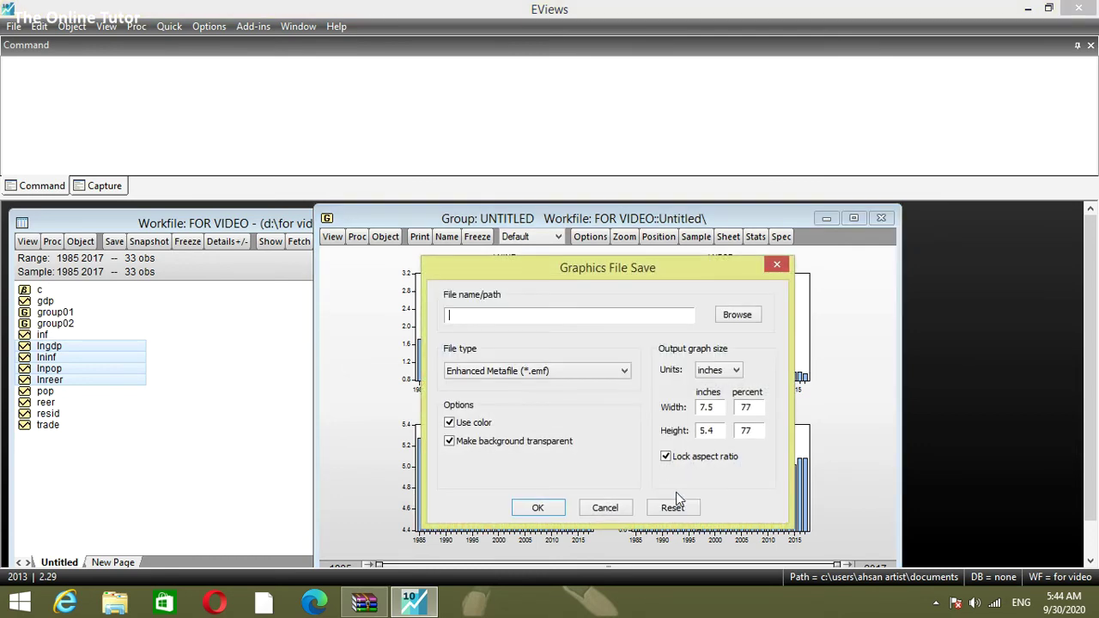
pyautogui.click(731, 317)
pyautogui.write('Graph')
pyautogui.click(737, 315)
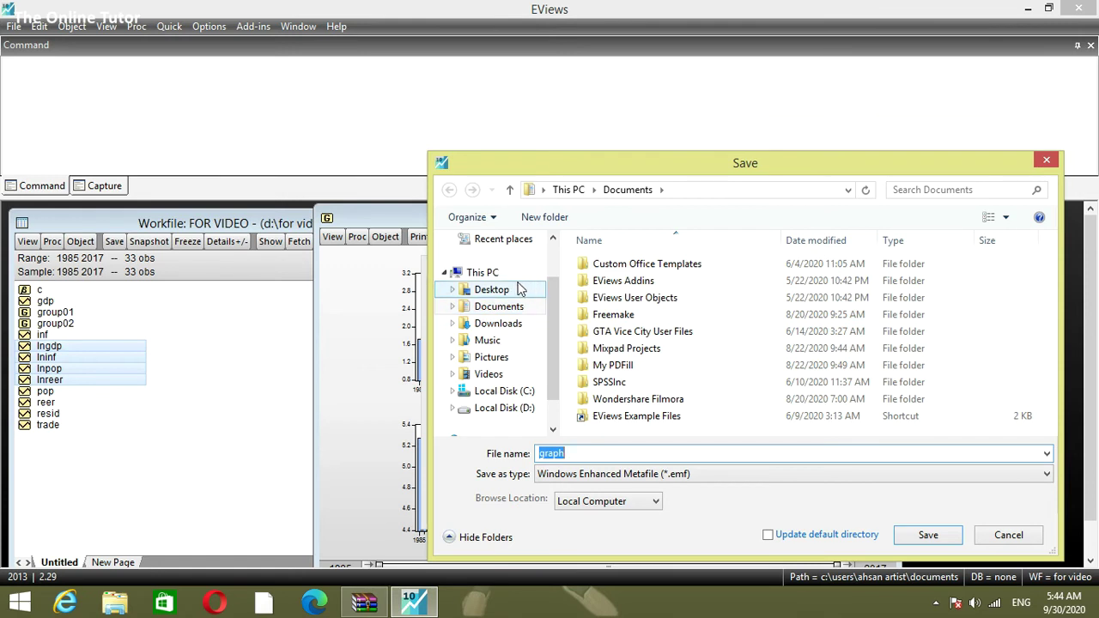
pyautogui.click(489, 290)
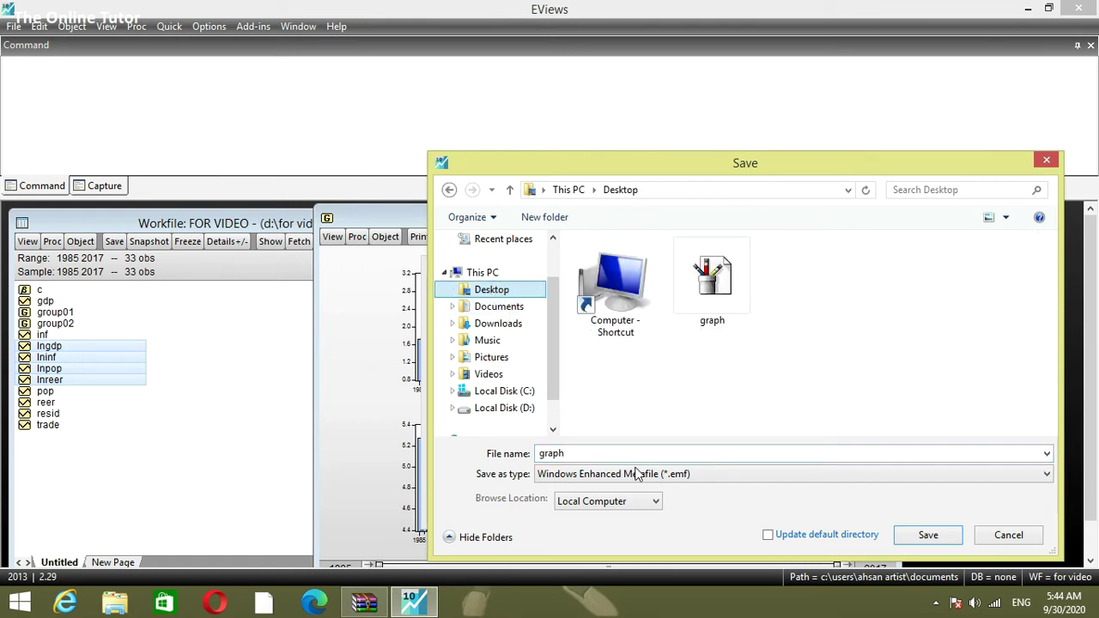
pyautogui.doubleClick(592, 455)
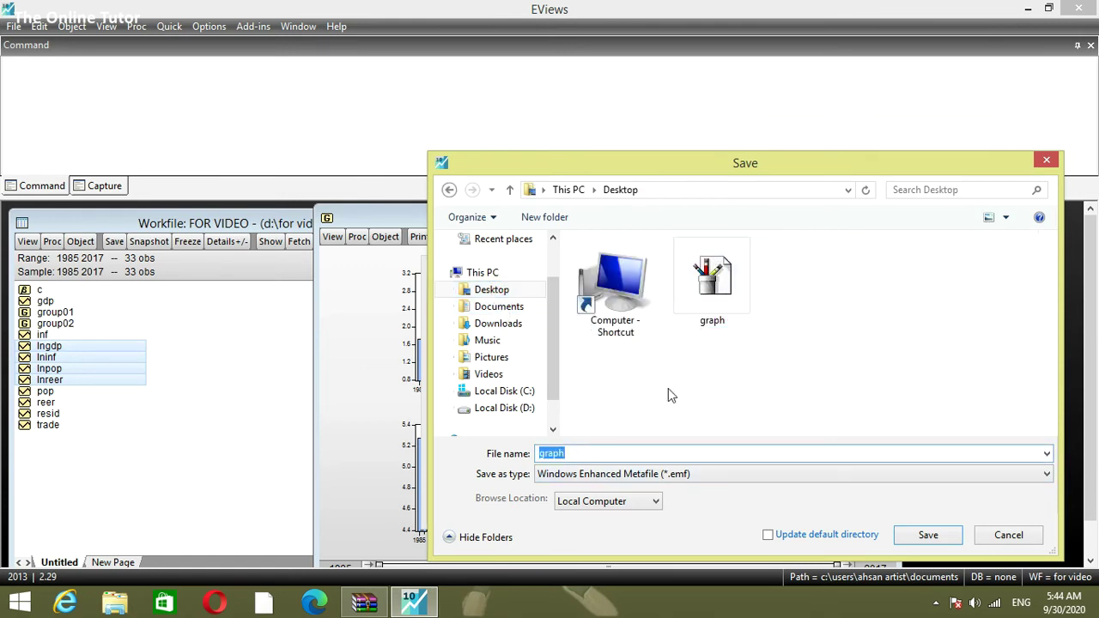
pyautogui.press('End')
pyautogui.write('2')
pyautogui.click(936, 537)
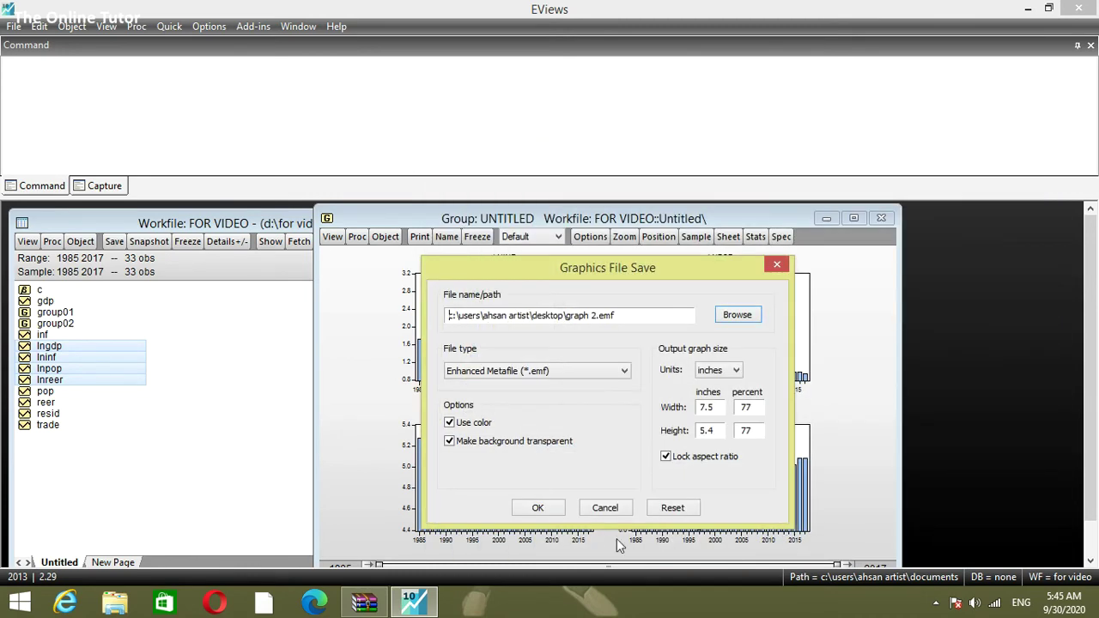
pyautogui.click(554, 509)
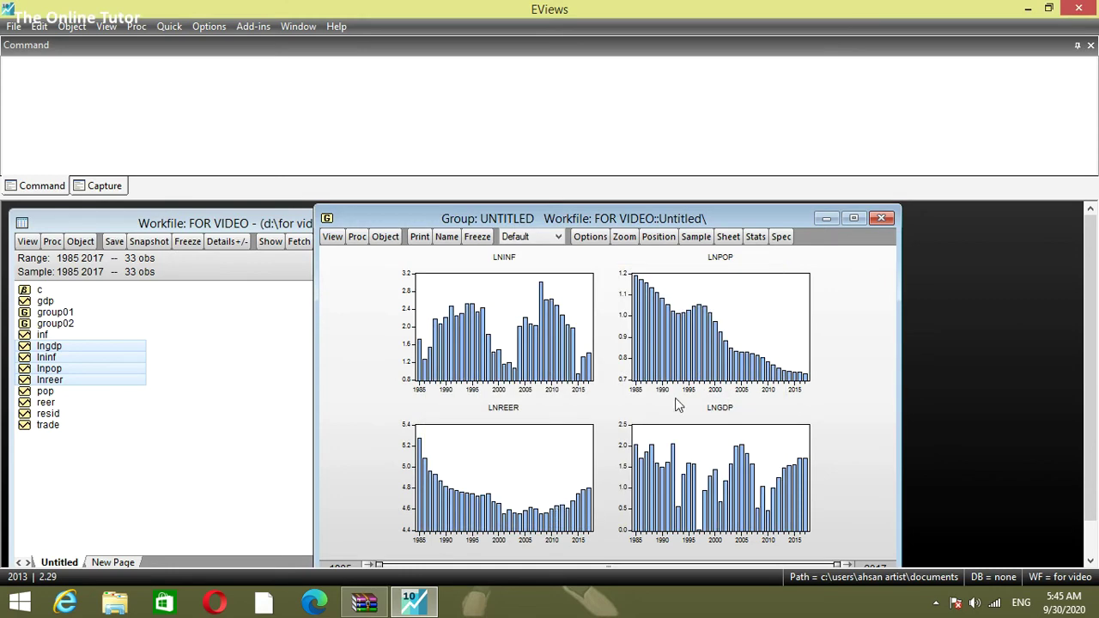
# Step: Minimize the group window and EViews, view the saved graph 2 from the desktop in an enlarged Paint window, and minimize Paint
pyautogui.click(827, 219)
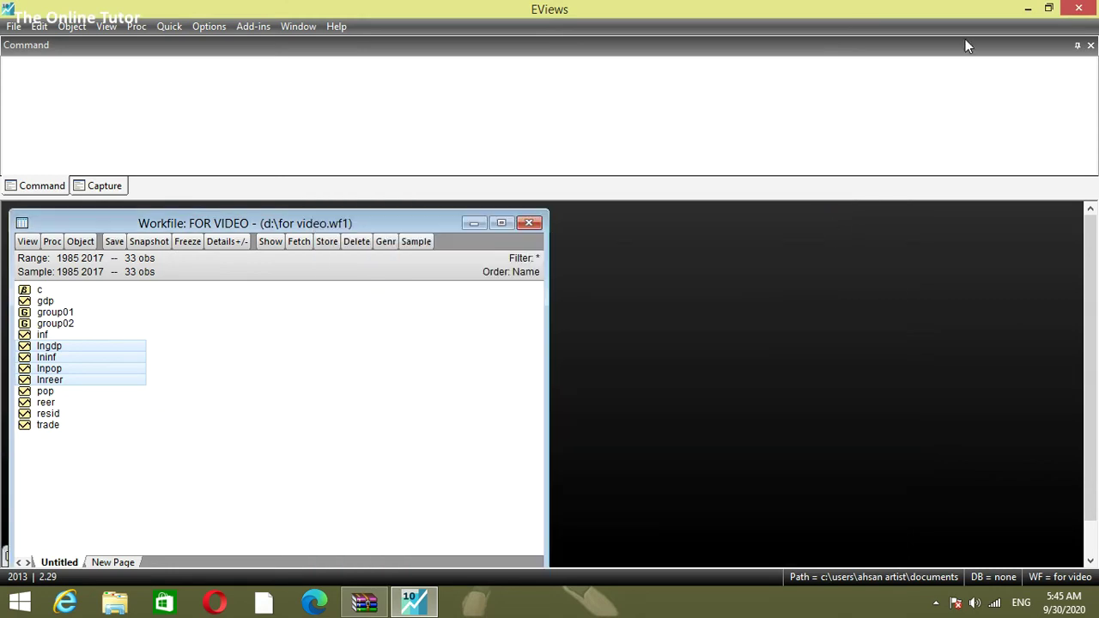
pyautogui.click(1028, 9)
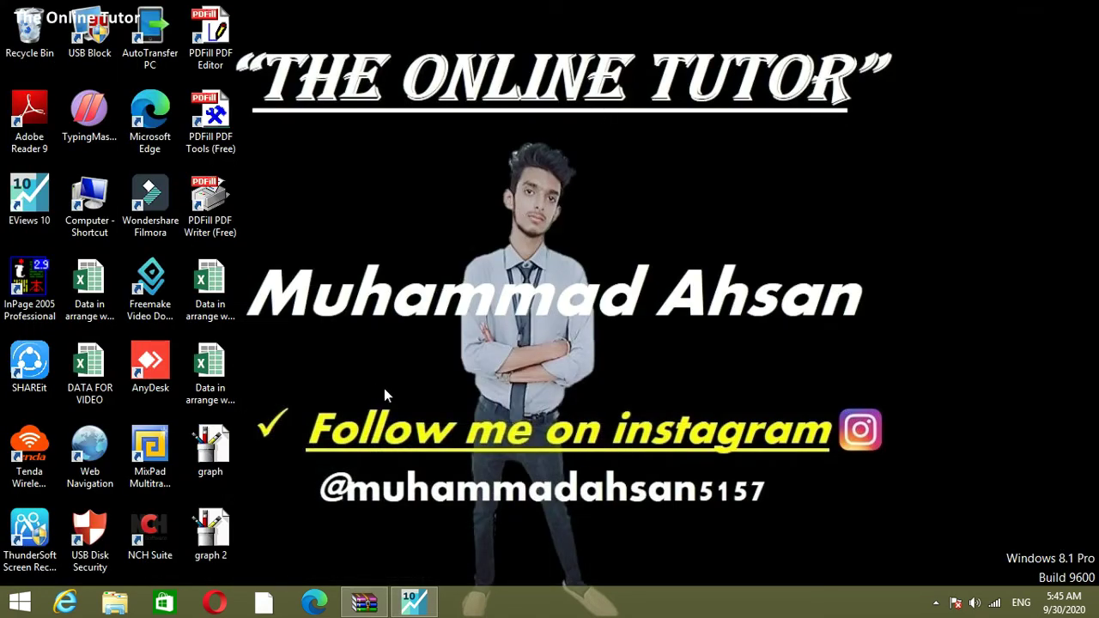
pyautogui.doubleClick(215, 534)
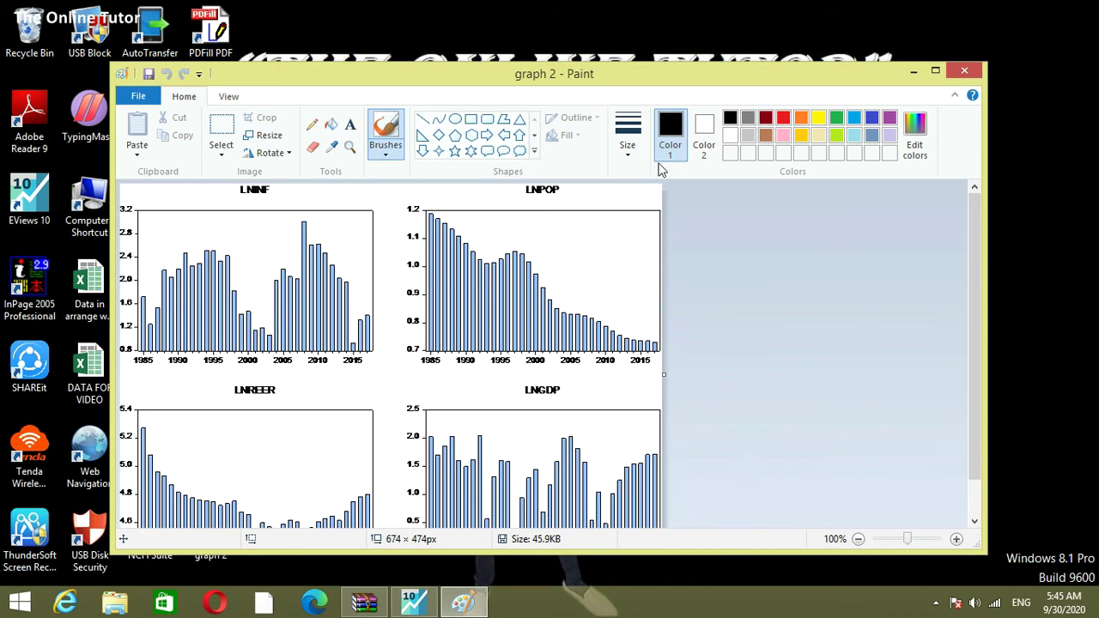
pyautogui.moveTo(589, 64); pyautogui.dragTo(626, 49)
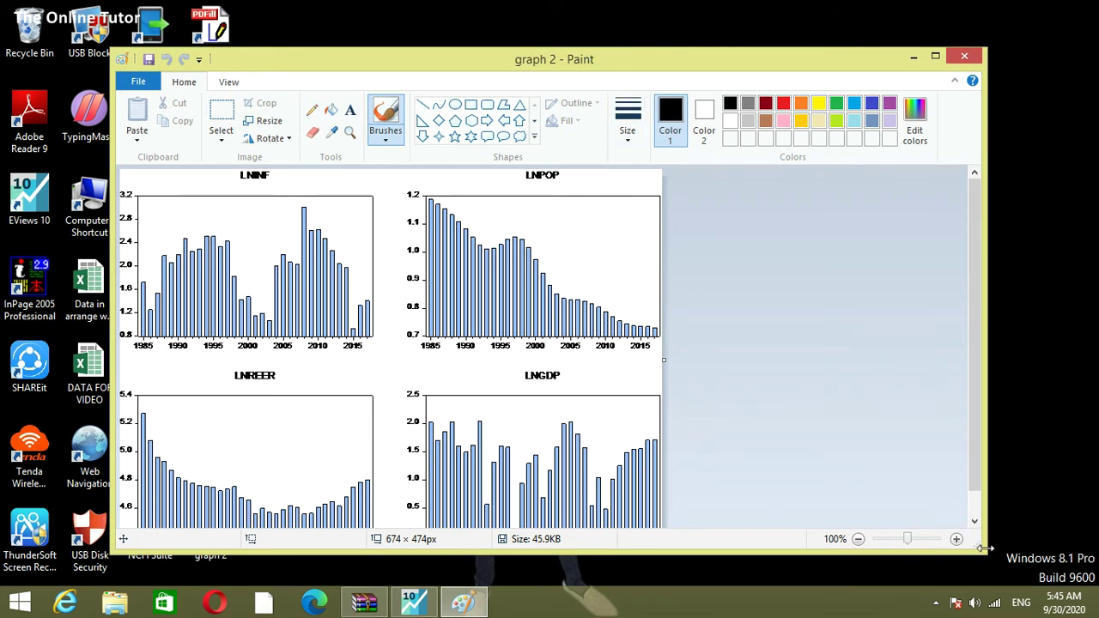
pyautogui.moveTo(985, 550); pyautogui.dragTo(1001, 572)
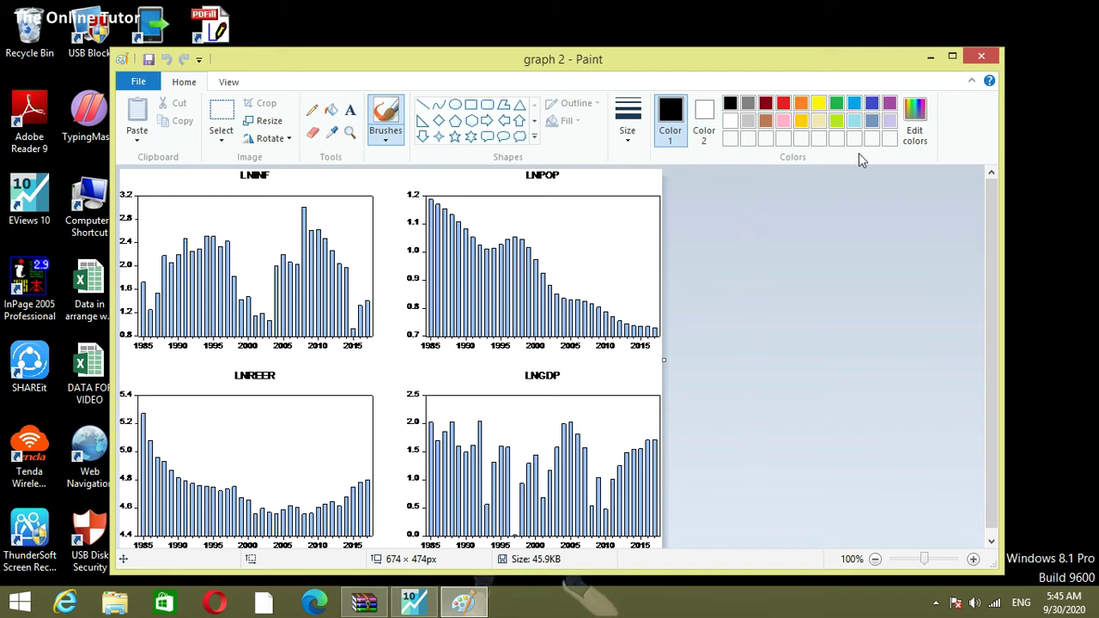
pyautogui.click(931, 56)
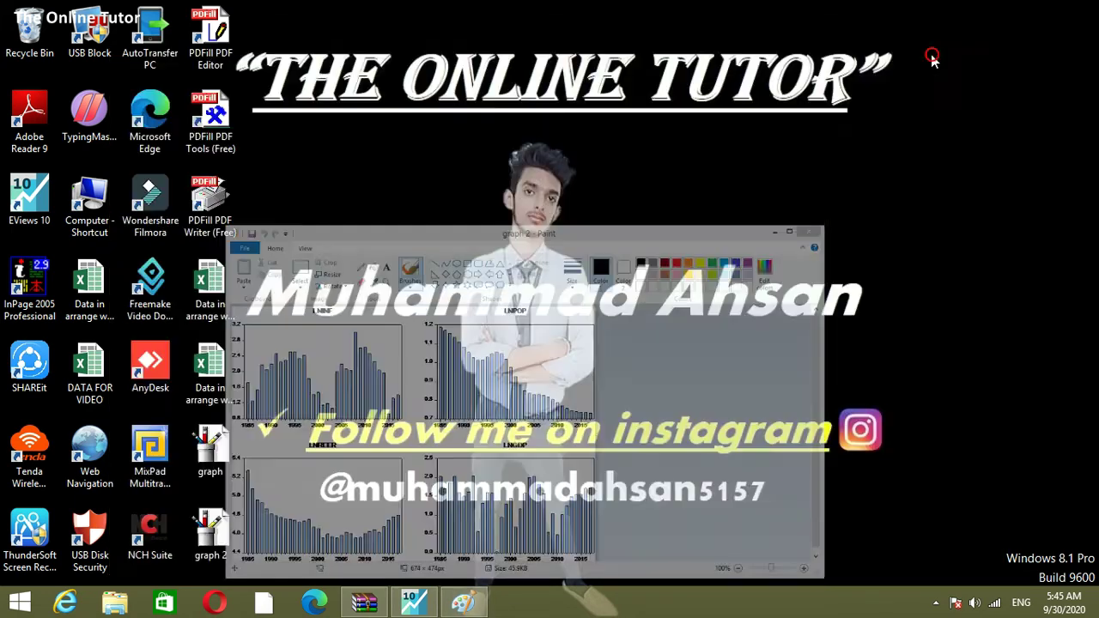
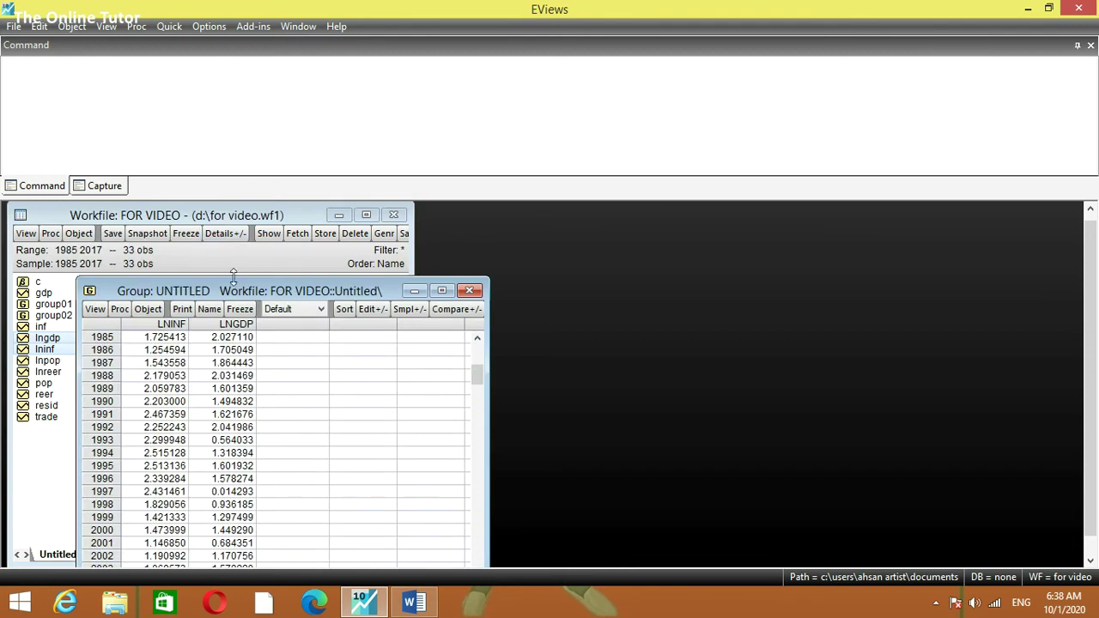
# Step: Show the common-sample descriptive statistics for the lninf and lngdp group and place its window beside the workfile
pyautogui.moveTo(240, 292); pyautogui.dragTo(514, 221)
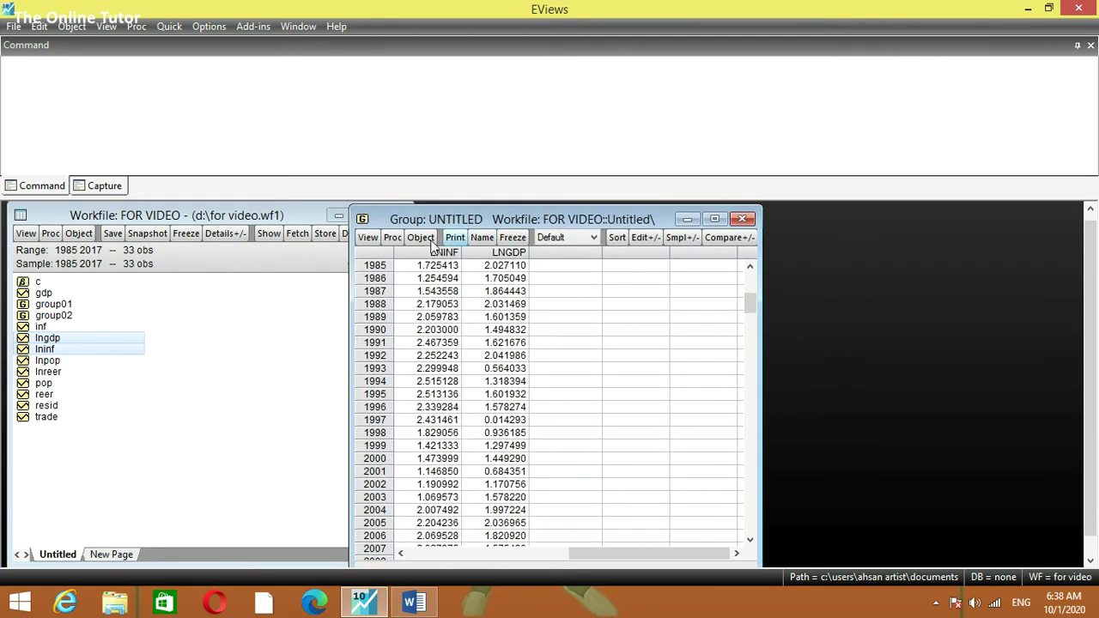
pyautogui.click(368, 237)
pyautogui.moveTo(415, 339)
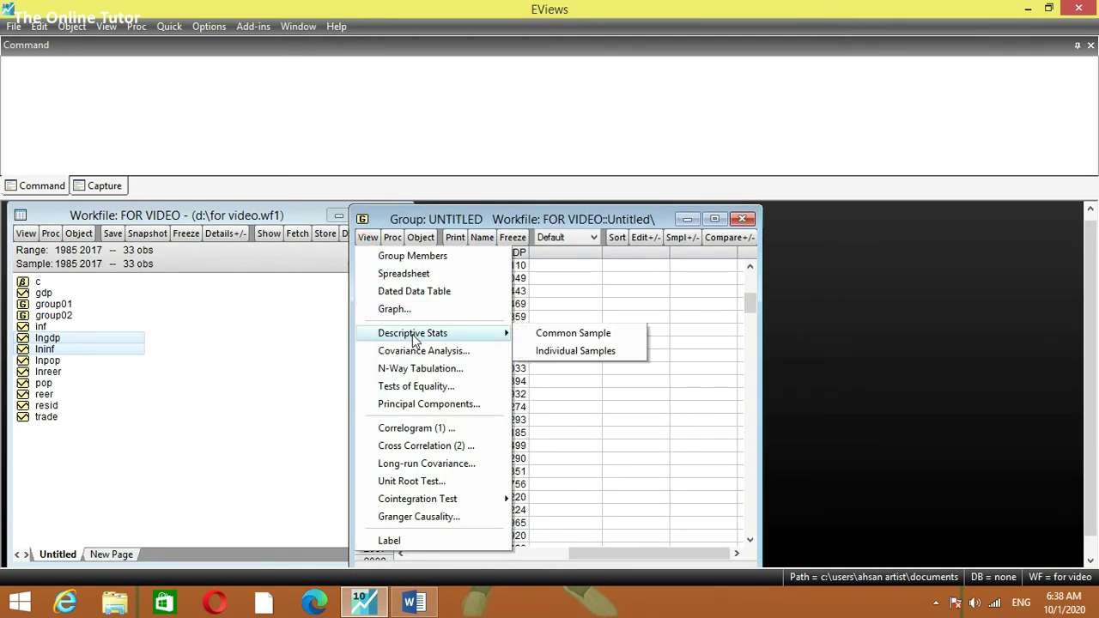
pyautogui.click(573, 335)
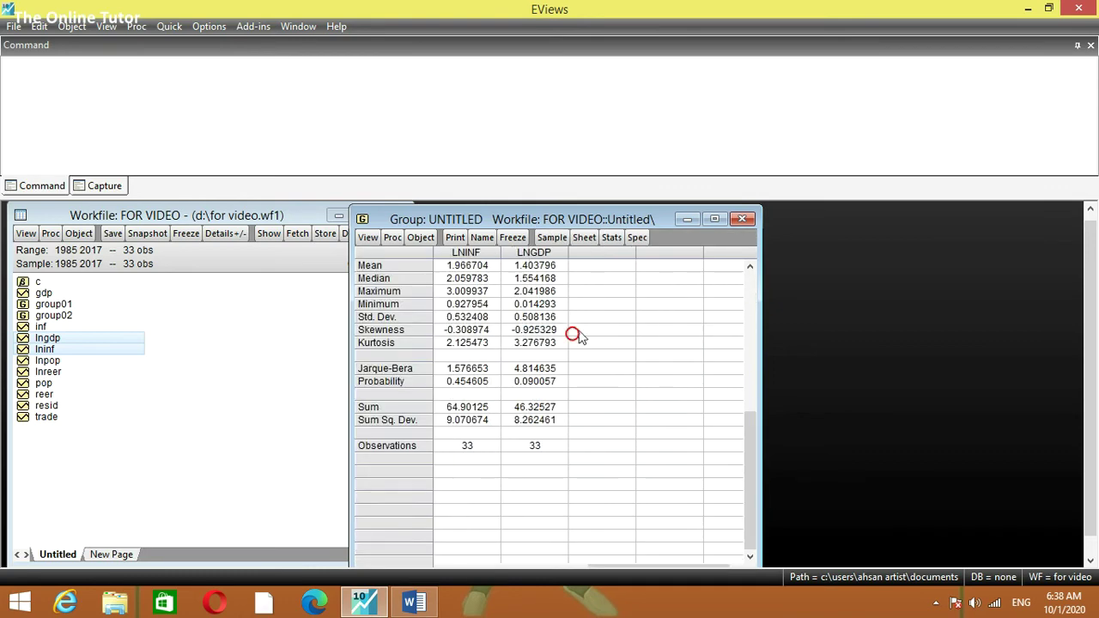
pyautogui.moveTo(520, 221); pyautogui.dragTo(641, 218)
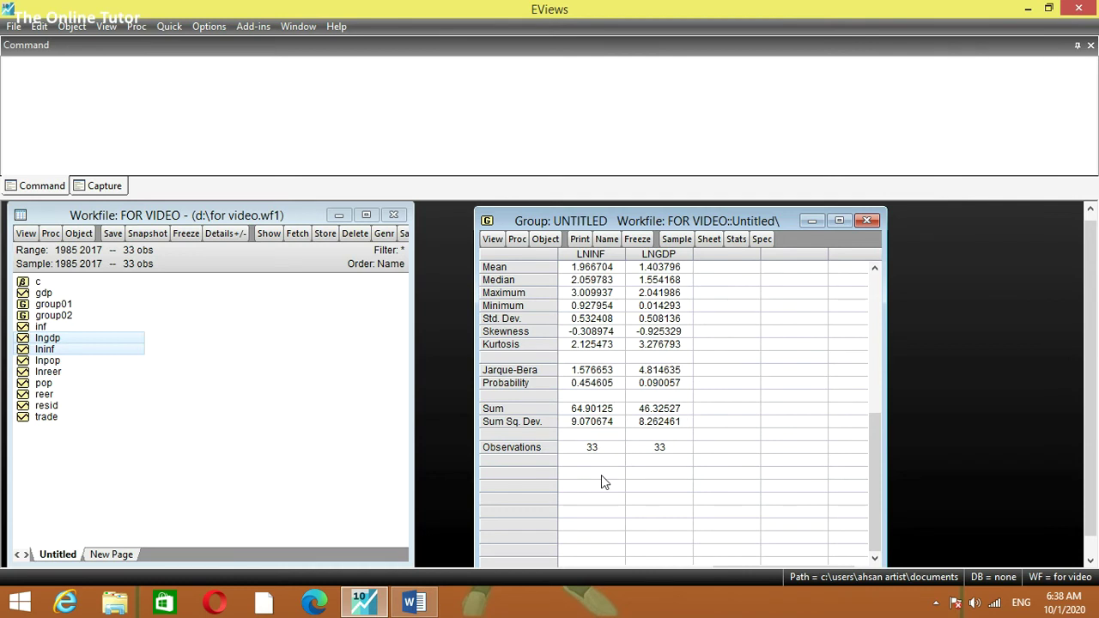
# Step: Copy the entire descriptive statistics table in Text format with numbers as displayed and no header information
pyautogui.hotkey('ctrl', 'a')
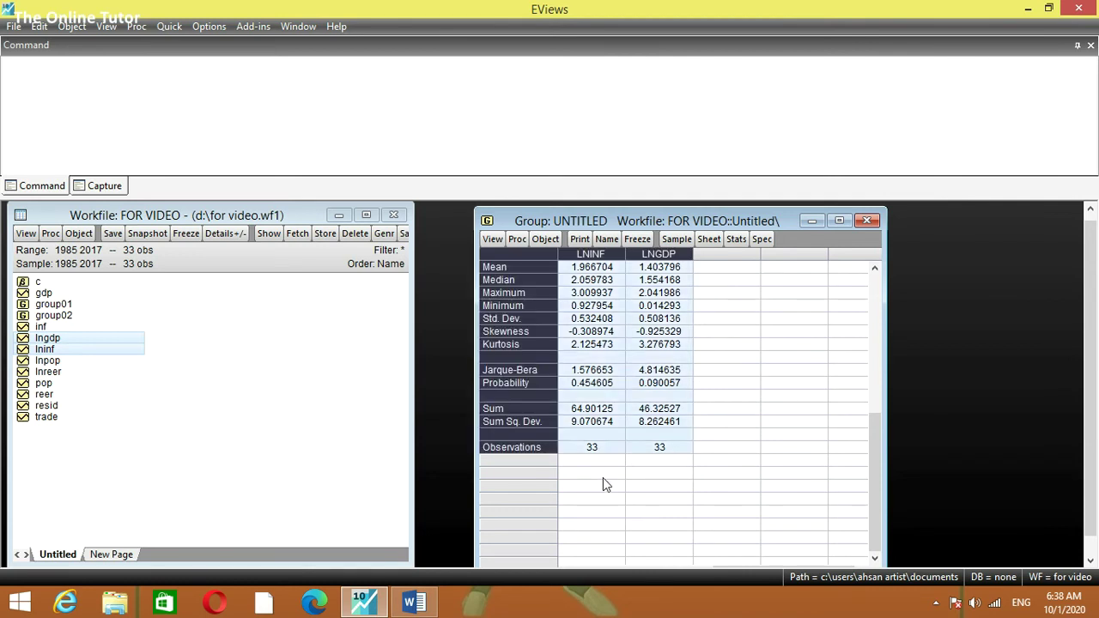
pyautogui.hotkey('ctrl', 'c')
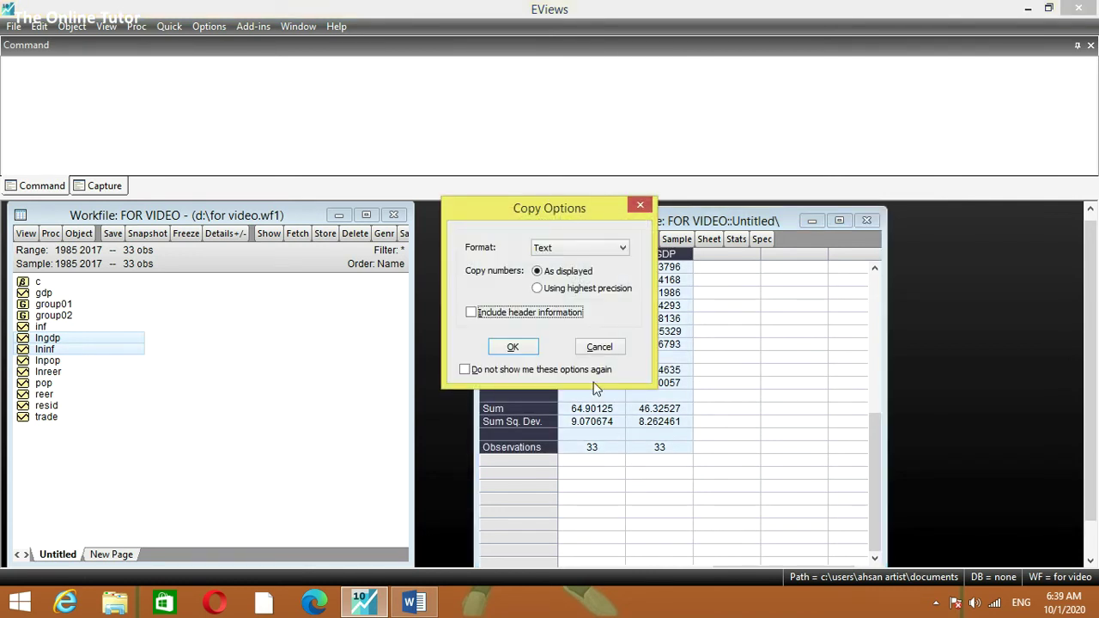
pyautogui.moveTo(554, 208); pyautogui.dragTo(596, 289)
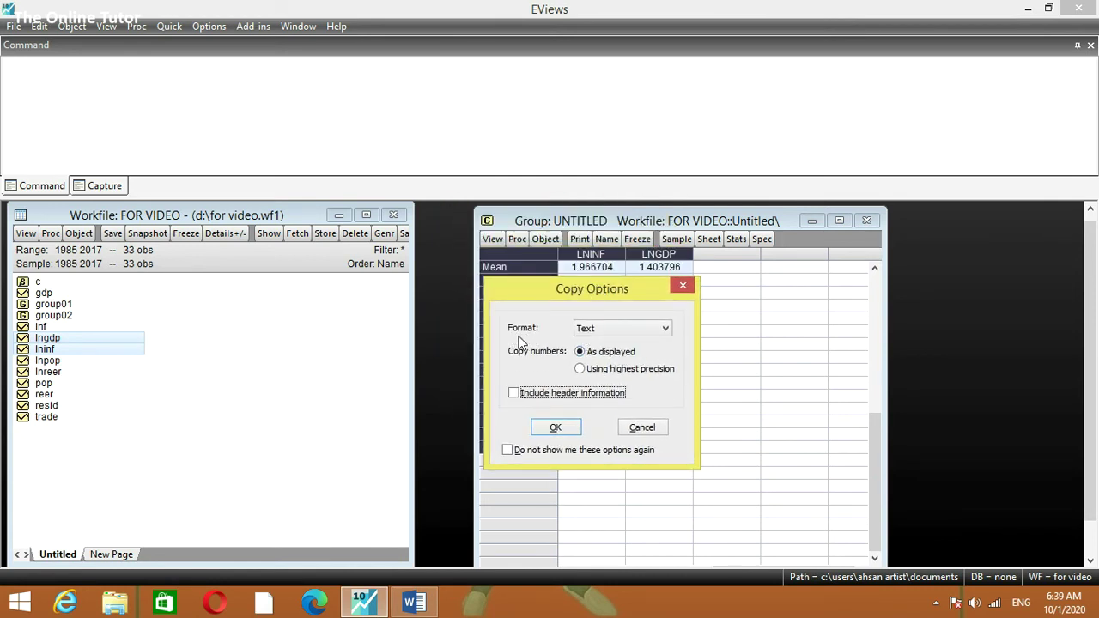
pyautogui.click(666, 329)
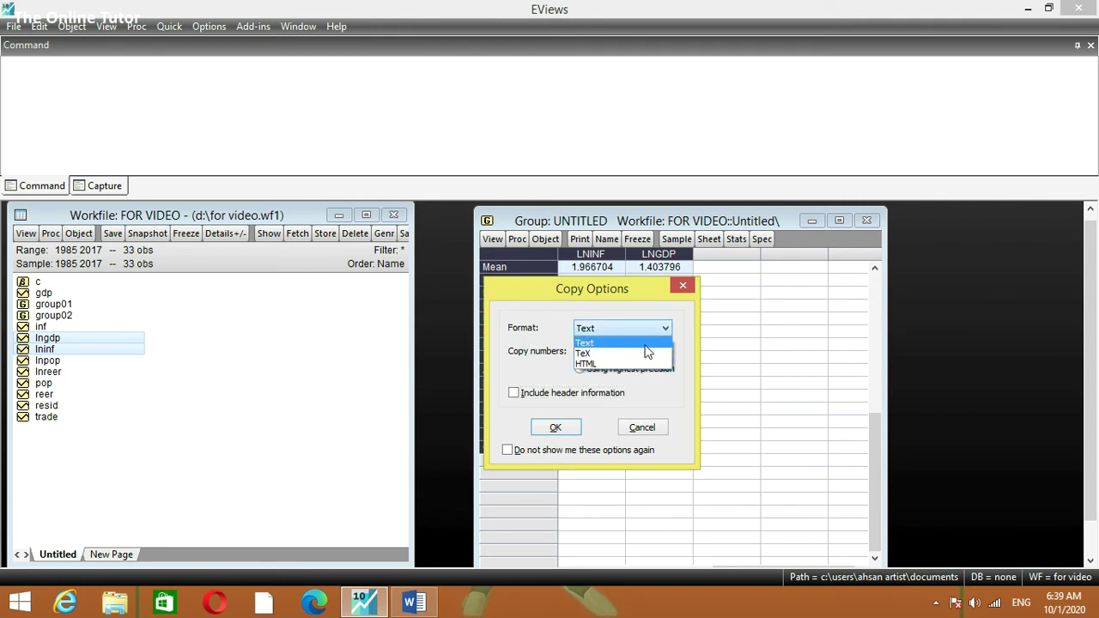
pyautogui.click(592, 344)
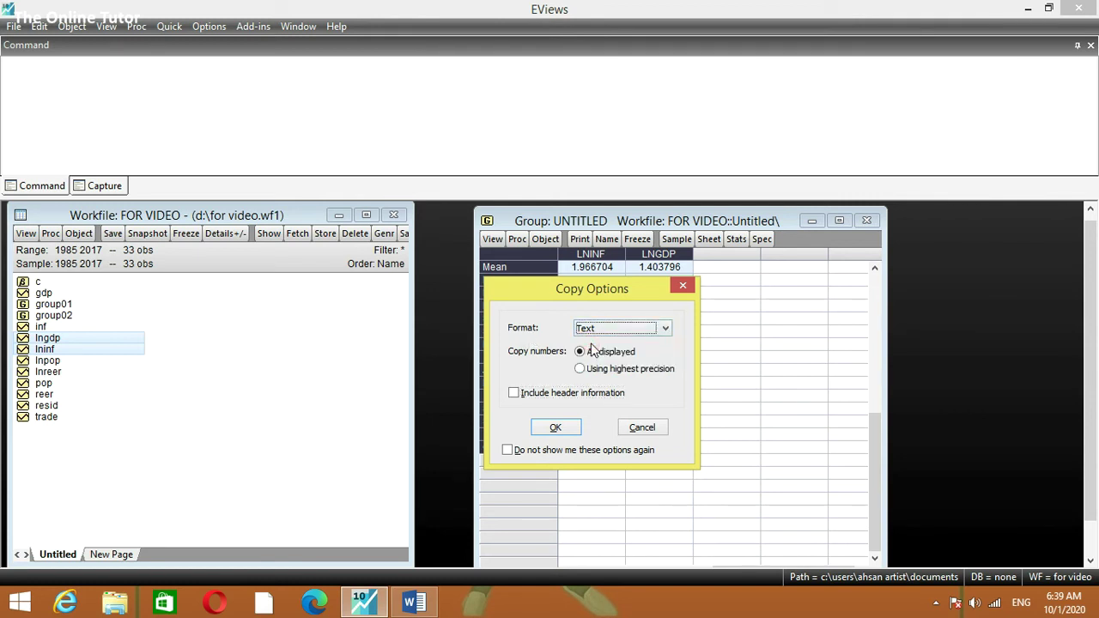
pyautogui.click(556, 427)
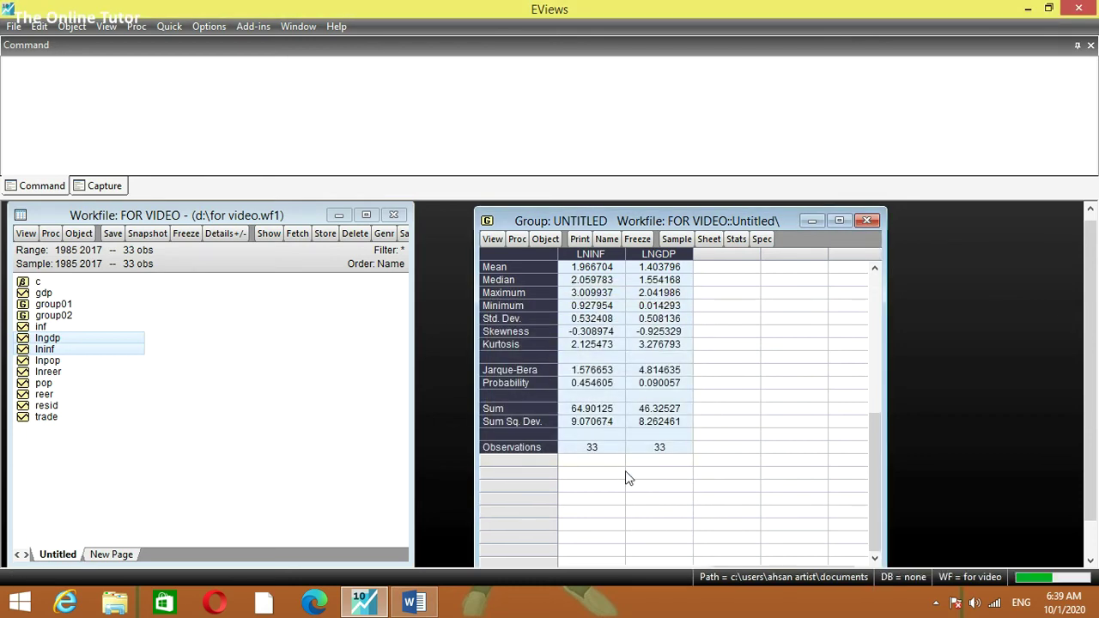
# Step: Switch to Word and paste the copied statistics table on the line below the heading THE ONLINE TUTOR
pyautogui.click(414, 603)
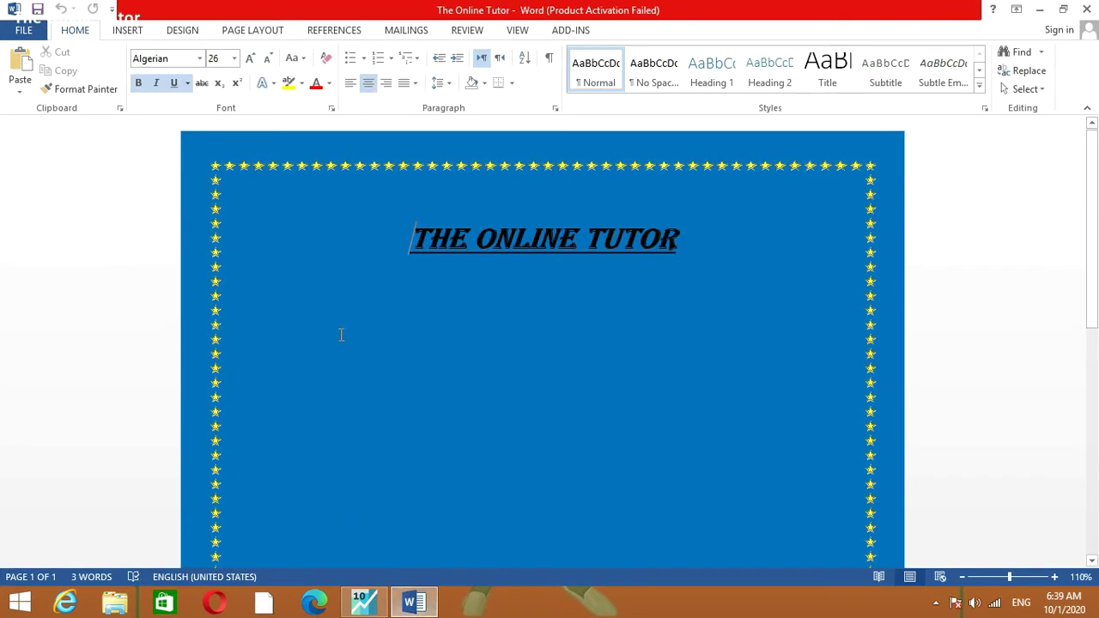
pyautogui.click(268, 301)
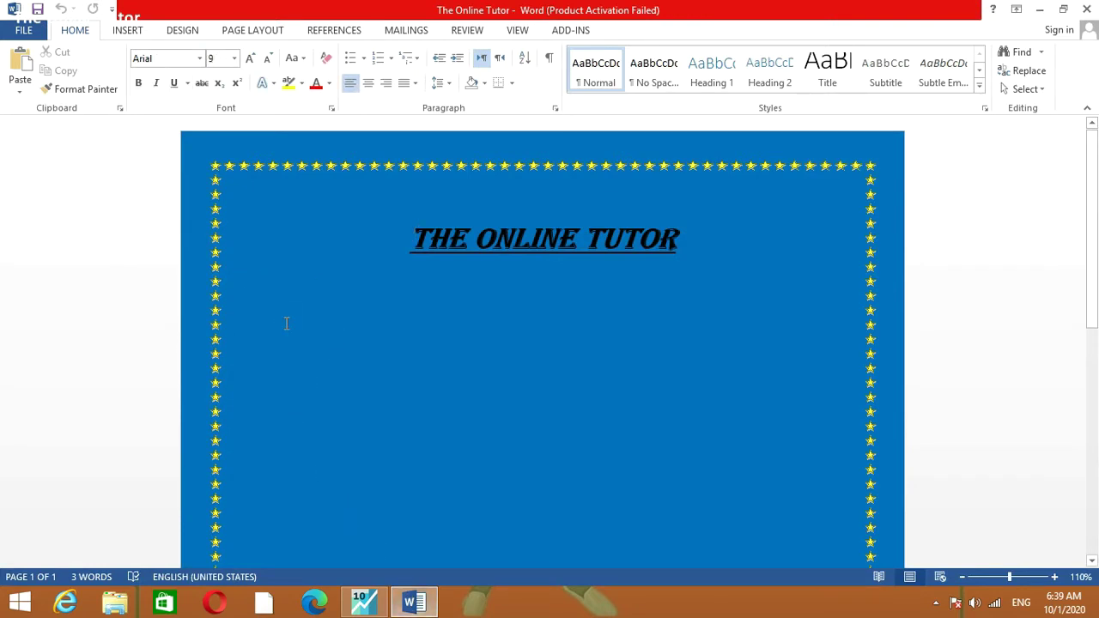
pyautogui.hotkey('ctrl', 'v')
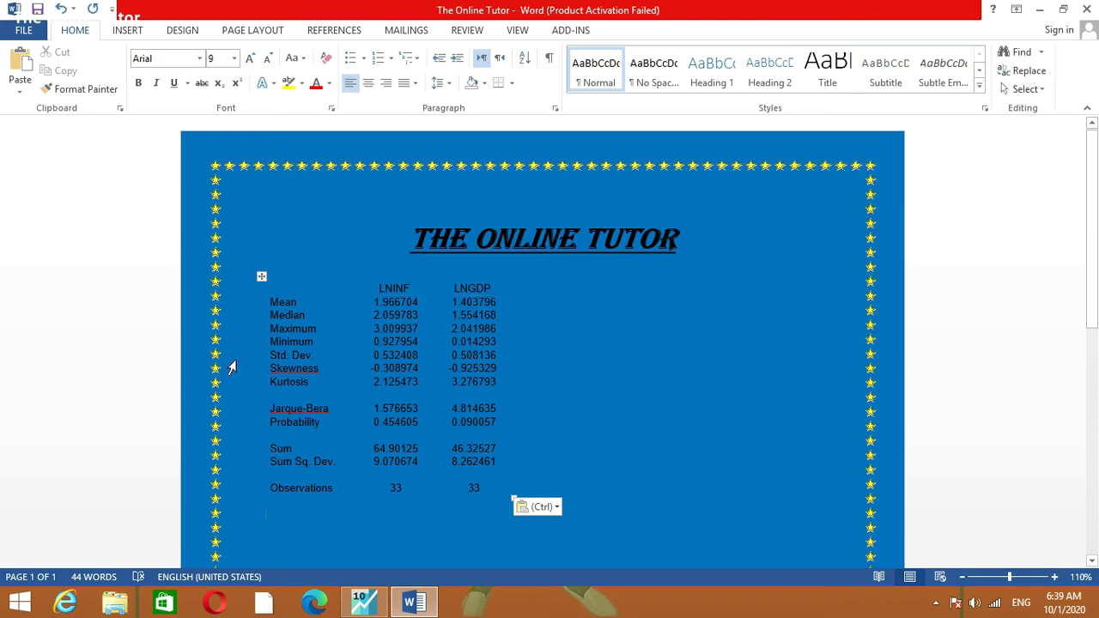
# Step: Switch to EViews, select the whole statistics table from the Observations row up to Mean, and turn on table editing
pyautogui.click(361, 607)
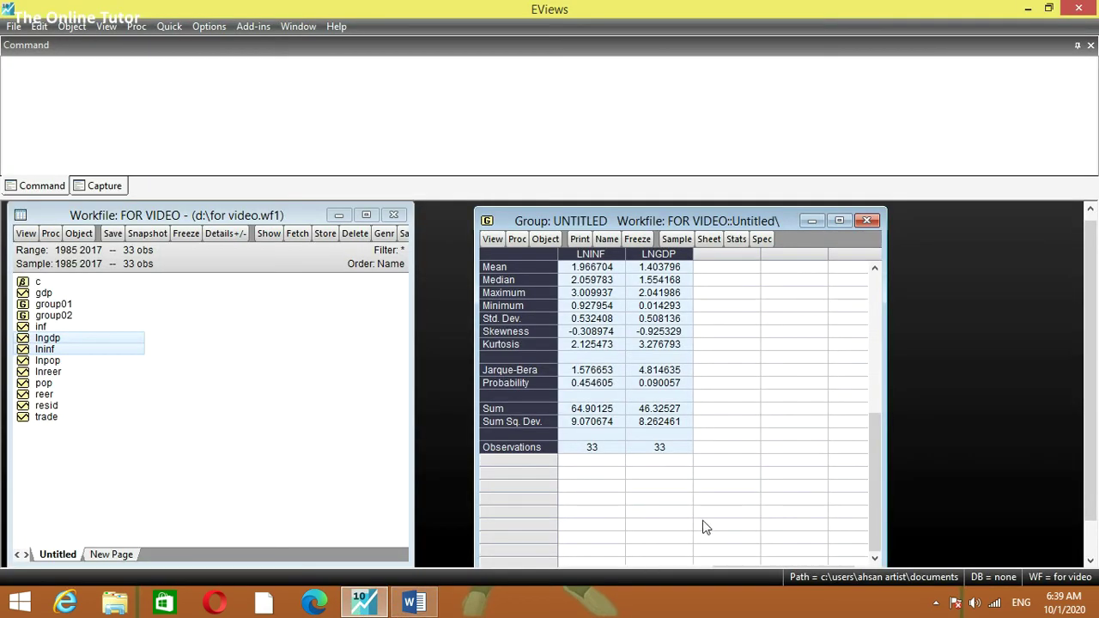
pyautogui.click(747, 447)
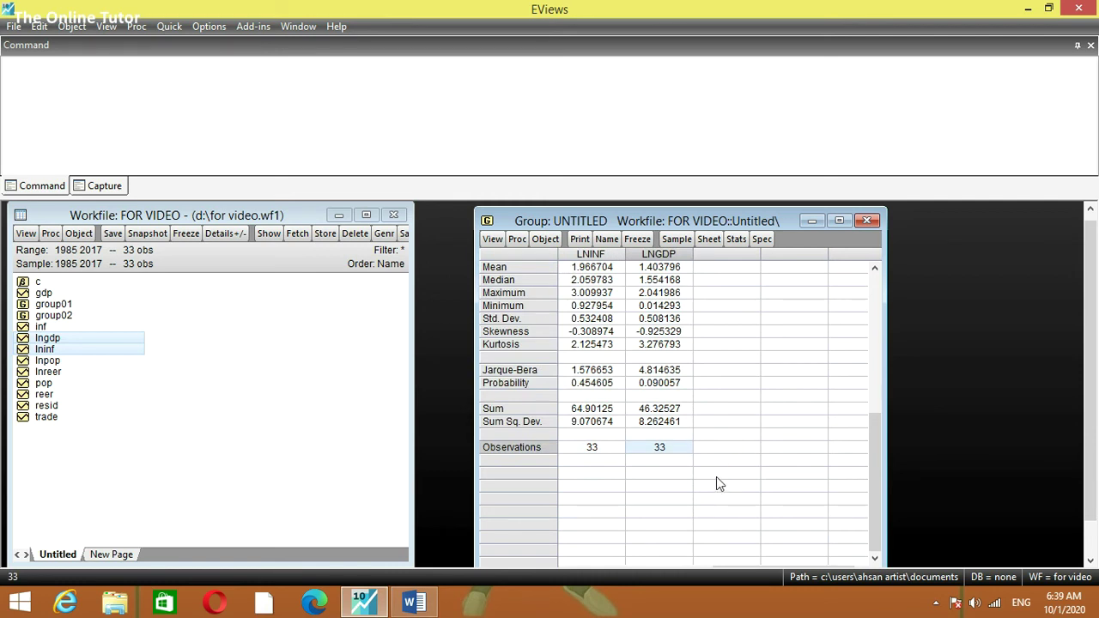
pyautogui.hotkey('shift', 'Up')
pyautogui.hotkey('shift', 'Up')
pyautogui.hotkey('shift', 'Up')
pyautogui.hotkey('shift', 'Up')
pyautogui.hotkey('shift', 'Up')
pyautogui.hotkey('shift', 'Up')
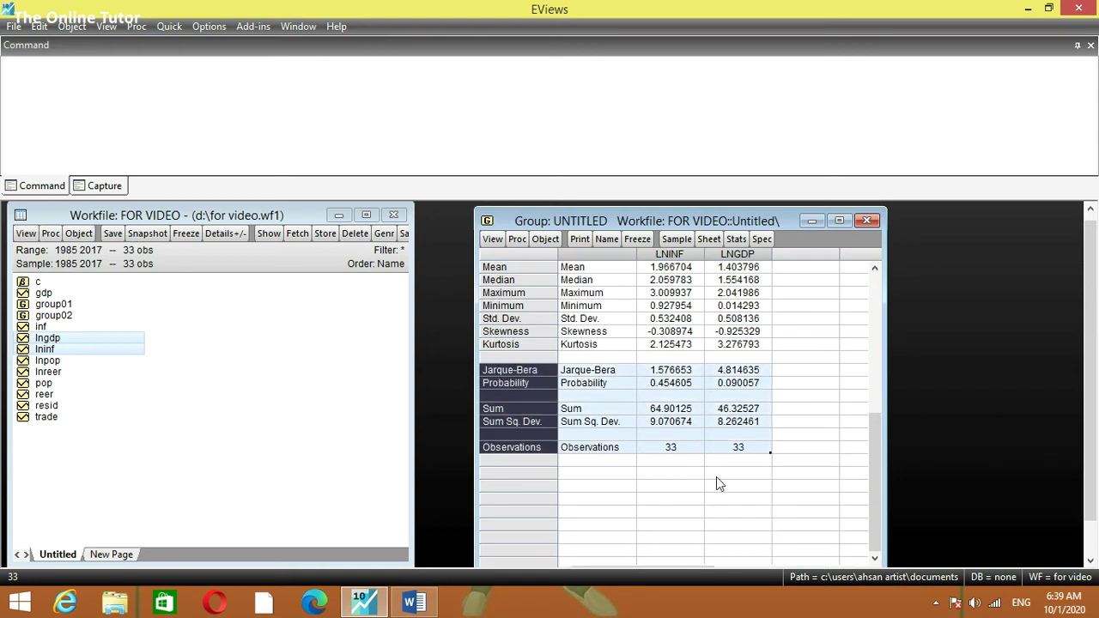
pyautogui.hotkey('shift', 'Up')
pyautogui.hotkey('shift', 'Up')
pyautogui.hotkey('shift', 'Up')
pyautogui.hotkey('shift', 'Up')
pyautogui.hotkey('shift', 'Up')
pyautogui.hotkey('shift', 'Up')
pyautogui.hotkey('shift', 'Up')
pyautogui.hotkey('shift', 'Up')
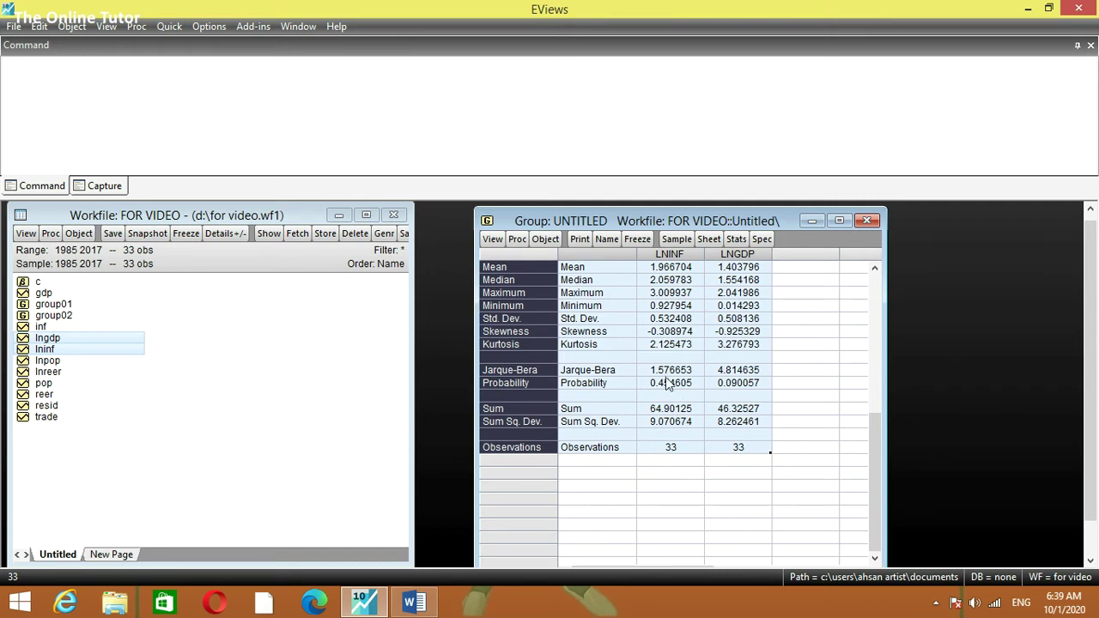
pyautogui.rightClick(635, 317)
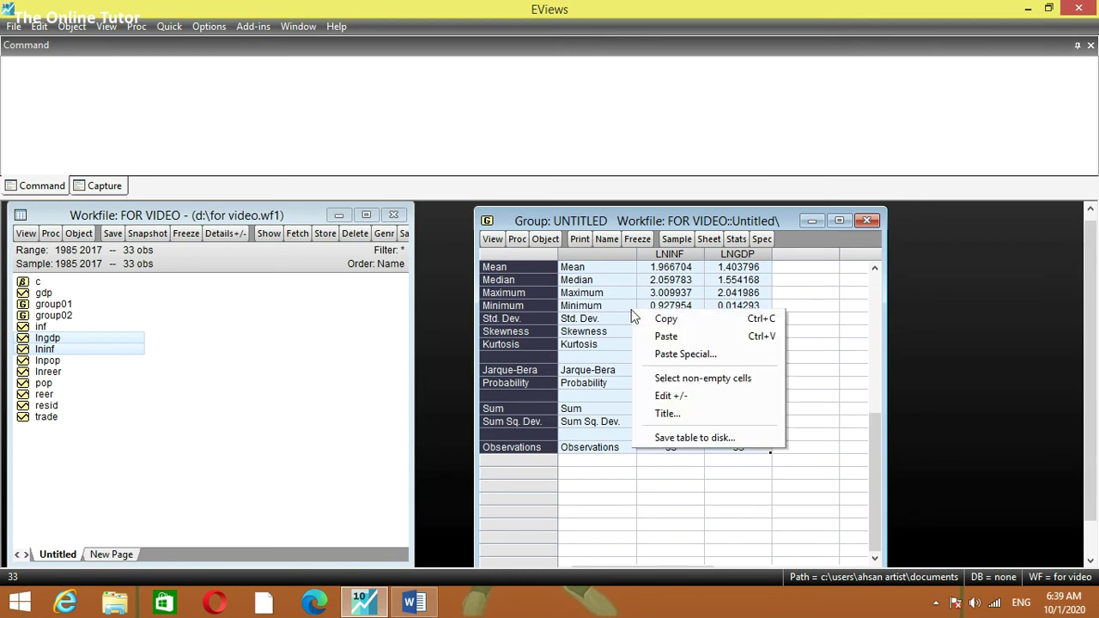
pyautogui.click(670, 396)
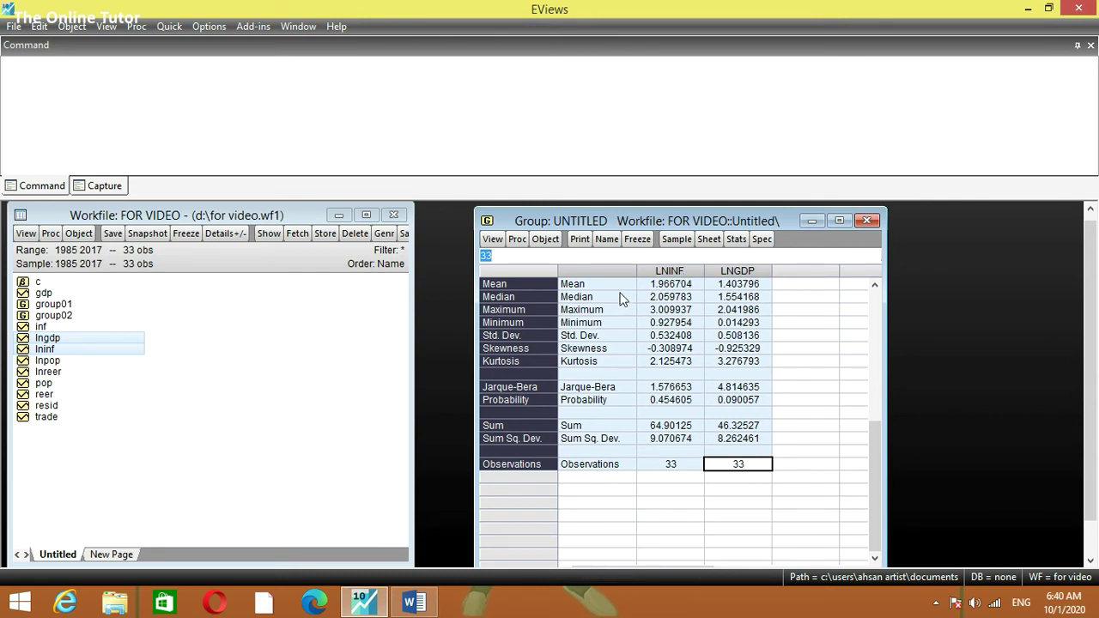
pyautogui.click(741, 498)
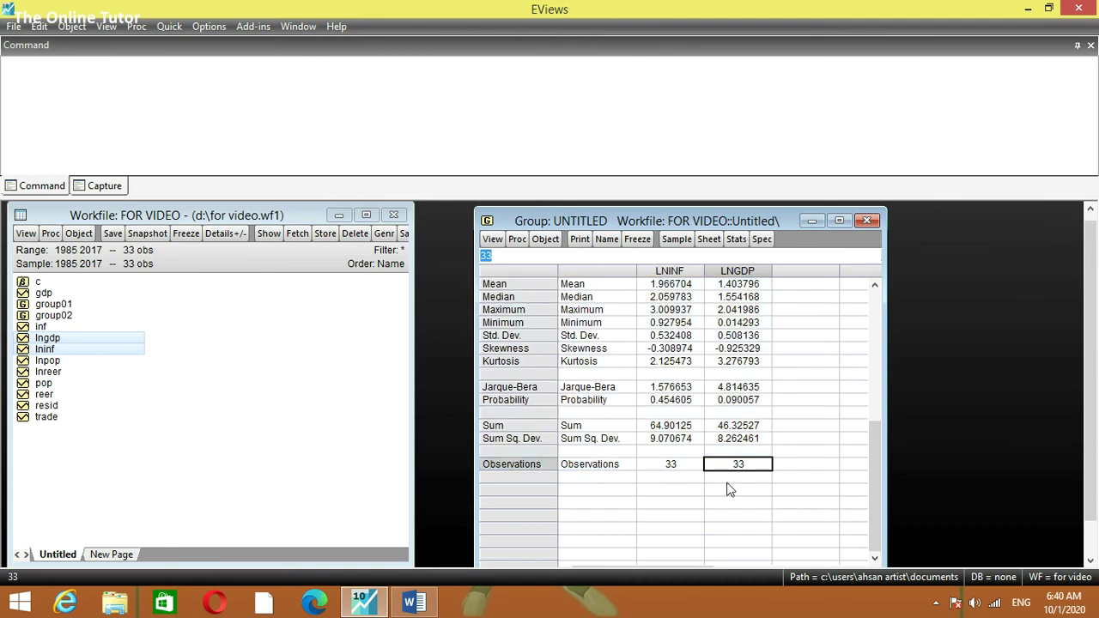
# Step: Delete the untitled statistics group, reopen lninf and lngdp as a new group, and place its window beside the workfile
pyautogui.click(869, 220)
pyautogui.click(508, 329)
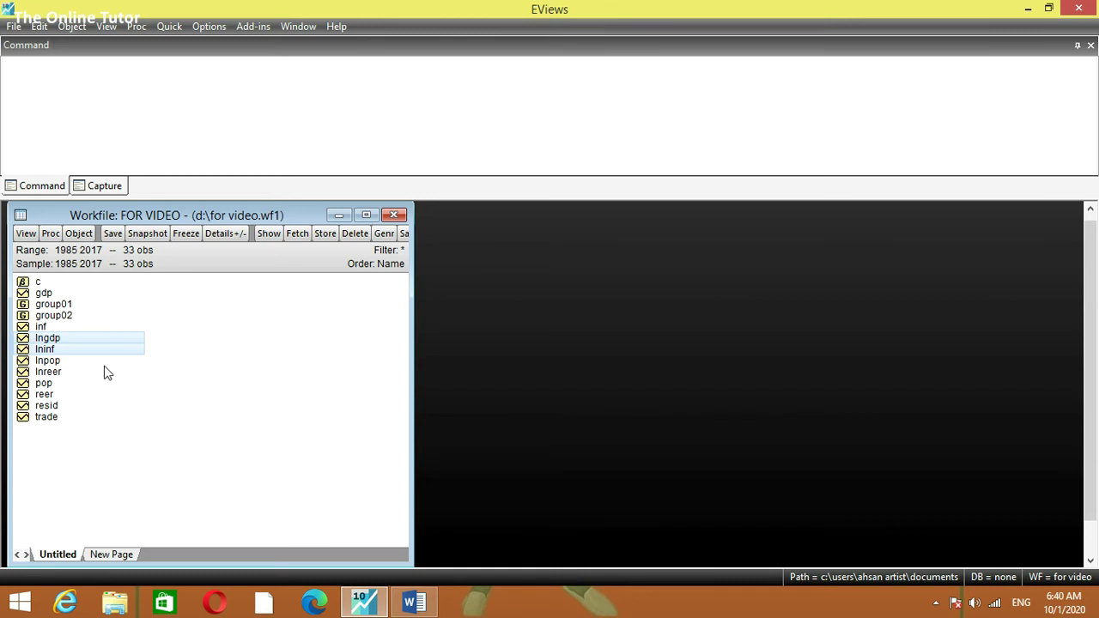
pyautogui.rightClick(81, 347)
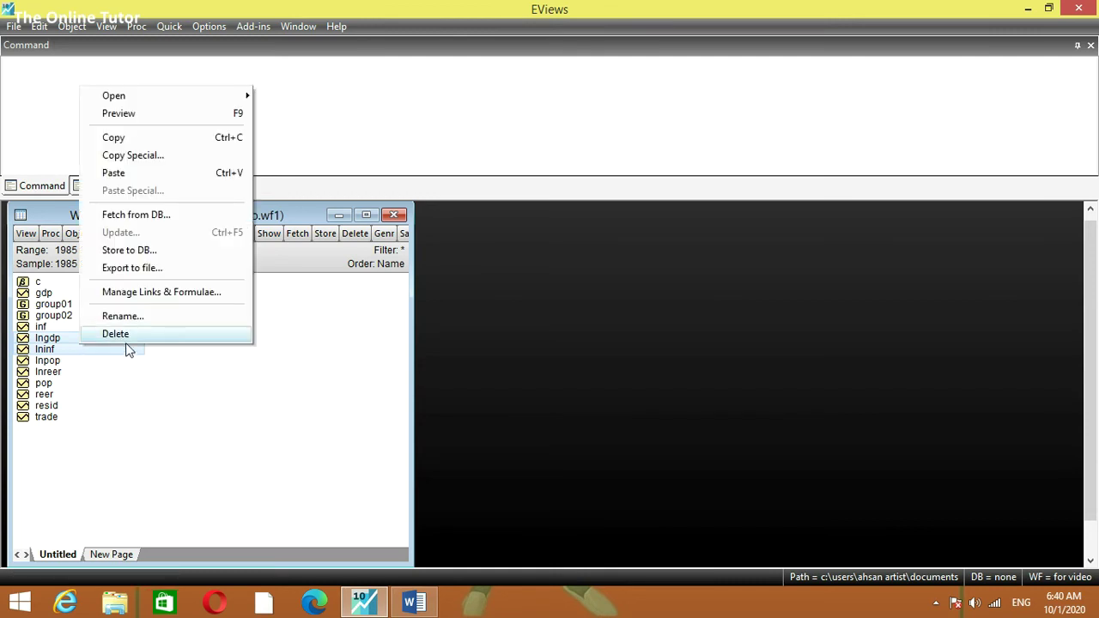
pyautogui.moveTo(232, 95)
pyautogui.click(292, 96)
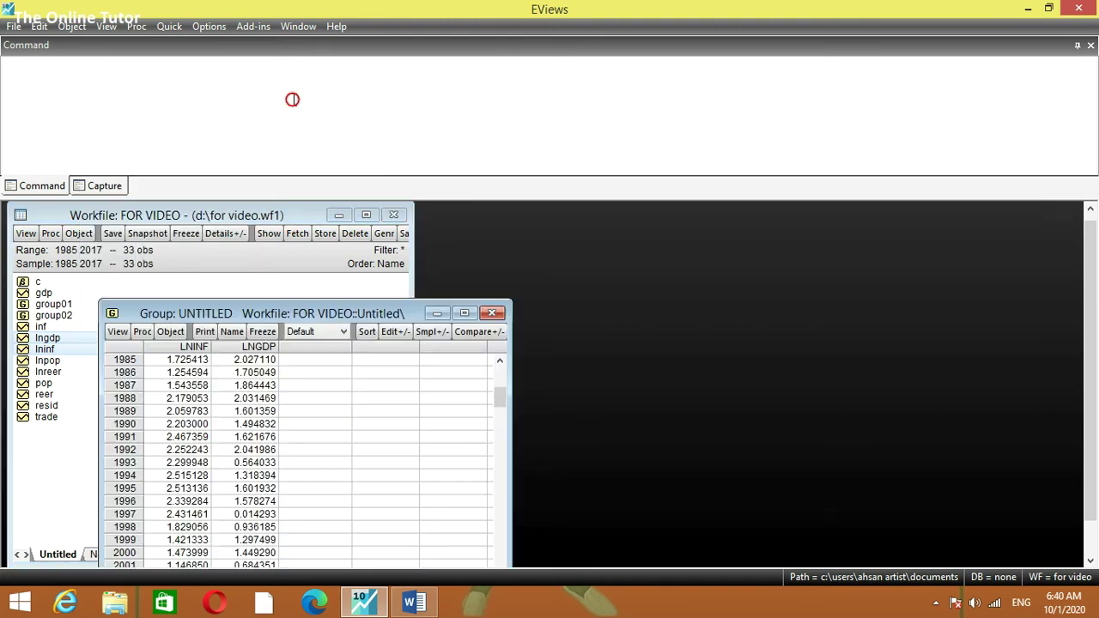
pyautogui.moveTo(241, 313); pyautogui.dragTo(526, 212)
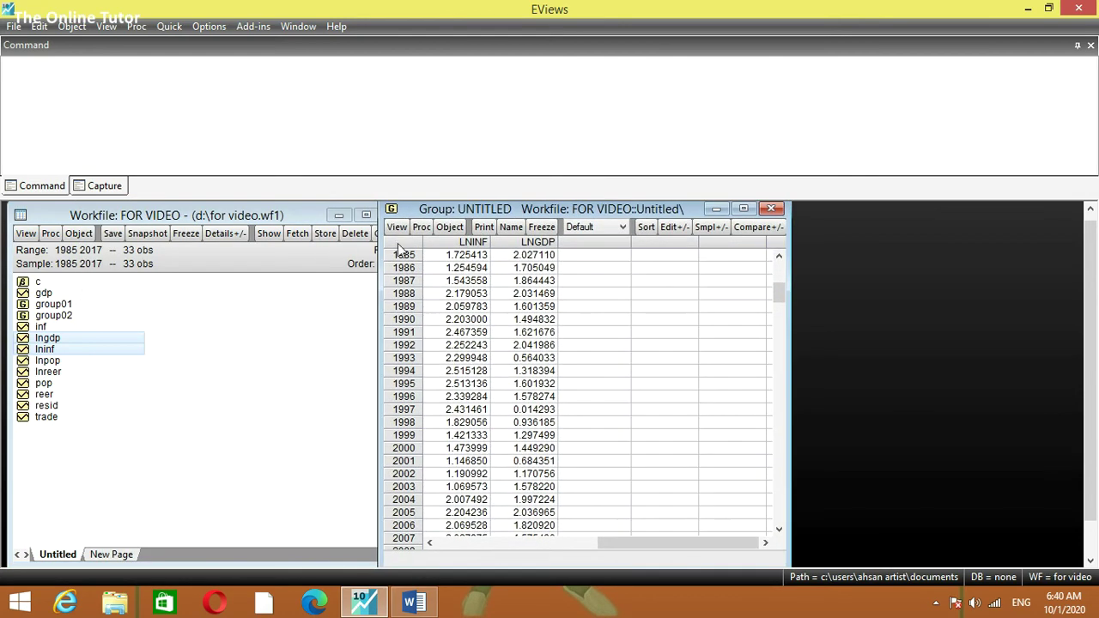
# Step: Graph the lninf and lngdp group as a Bar graph of raw data in a single graph, placing its window clear of the workfile
pyautogui.click(397, 227)
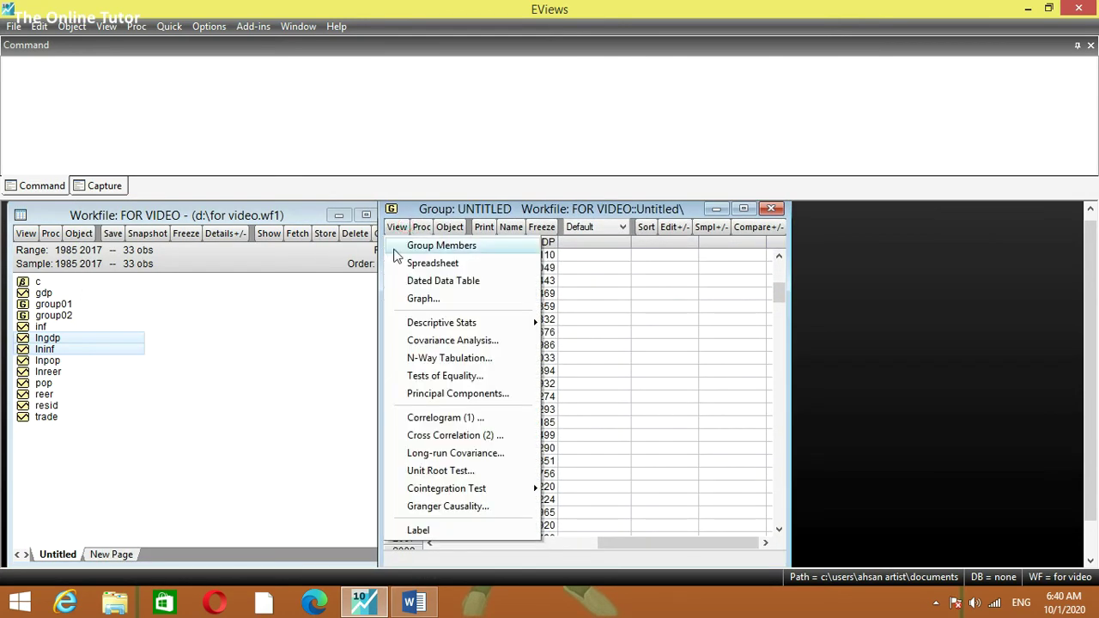
pyautogui.click(423, 298)
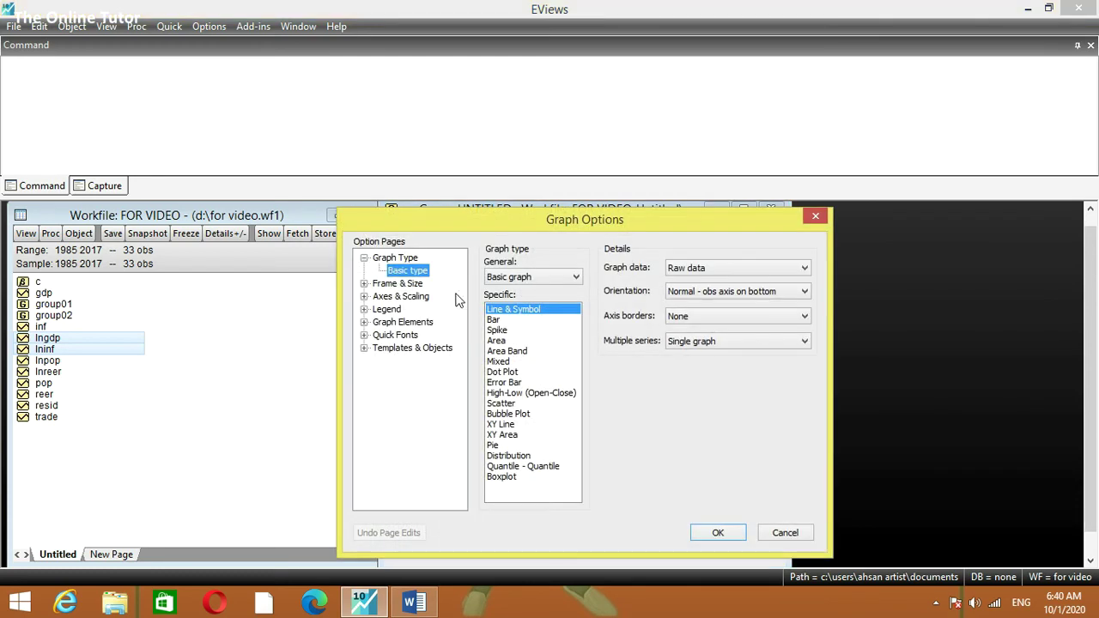
pyautogui.moveTo(549, 221); pyautogui.dragTo(460, 223)
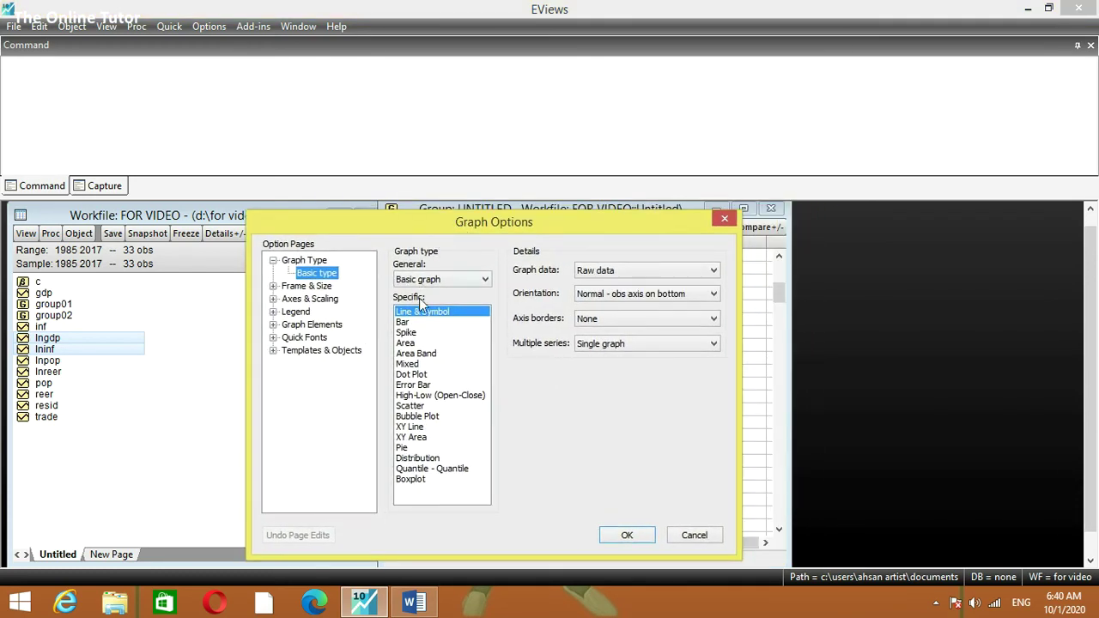
pyautogui.click(403, 323)
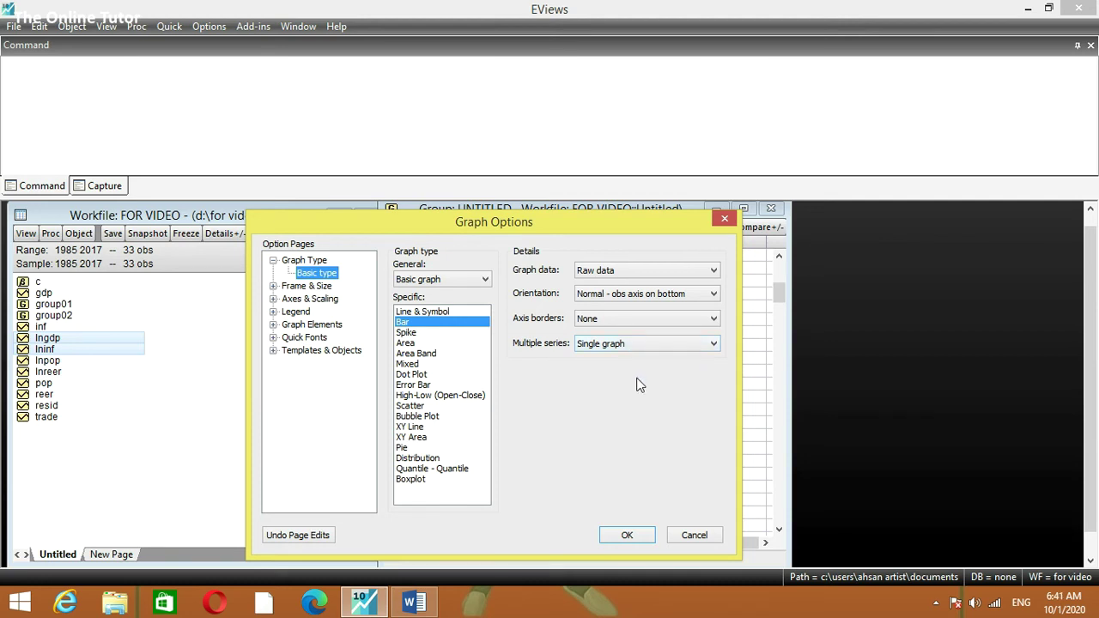
pyautogui.click(628, 534)
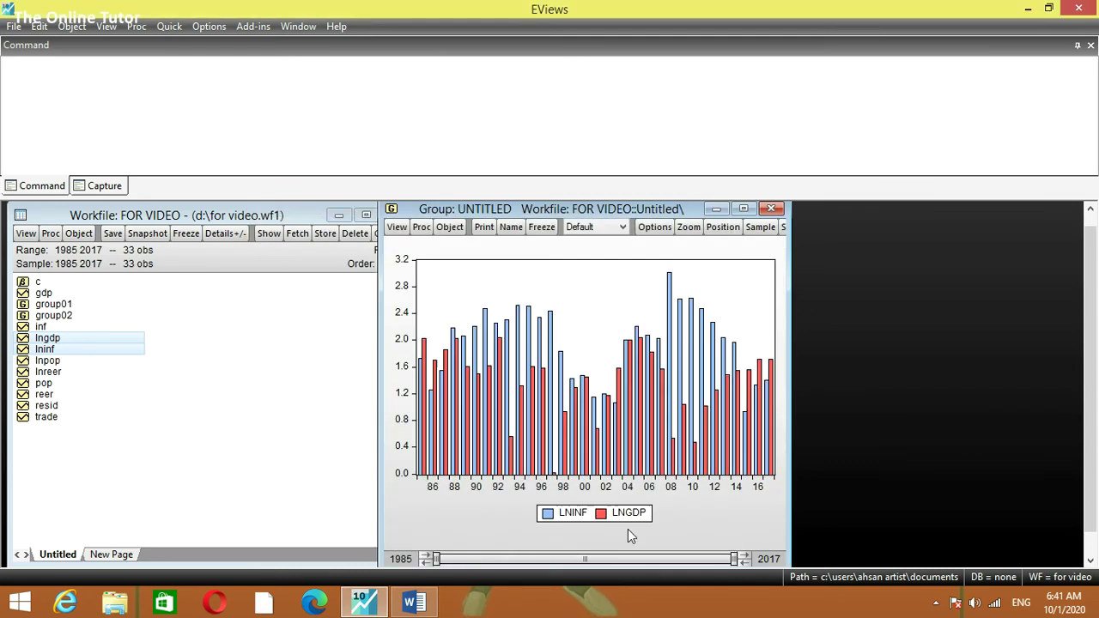
pyautogui.moveTo(566, 206); pyautogui.dragTo(621, 212)
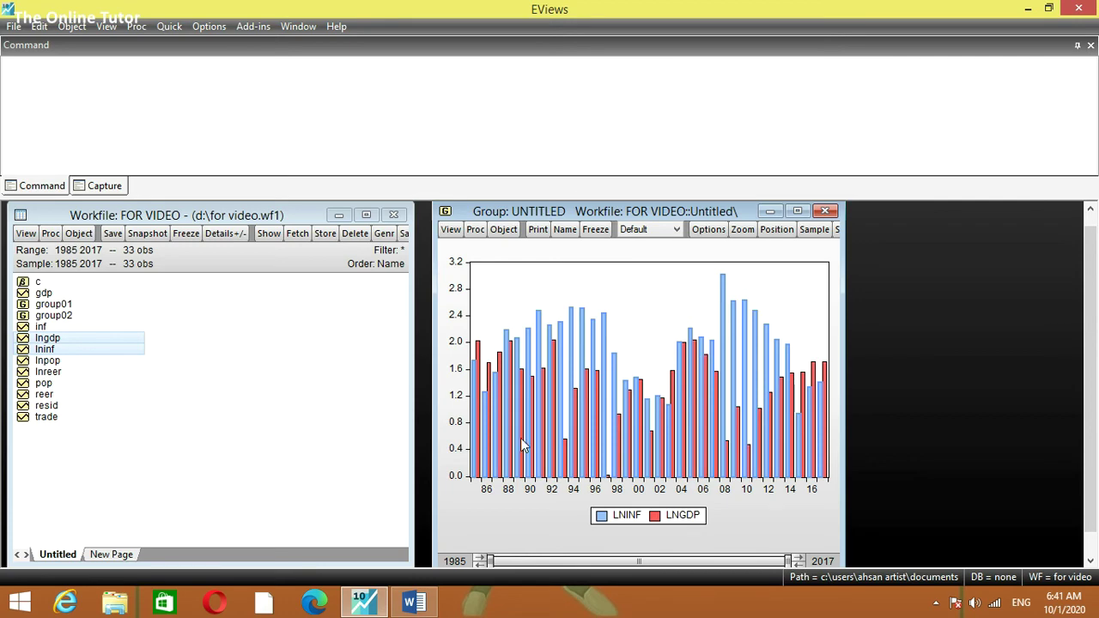
# Step: Switch to Word, paste the copied lninf and lngdp bar graph below the statistics table, review the page, and minimize Word
pyautogui.click(416, 607)
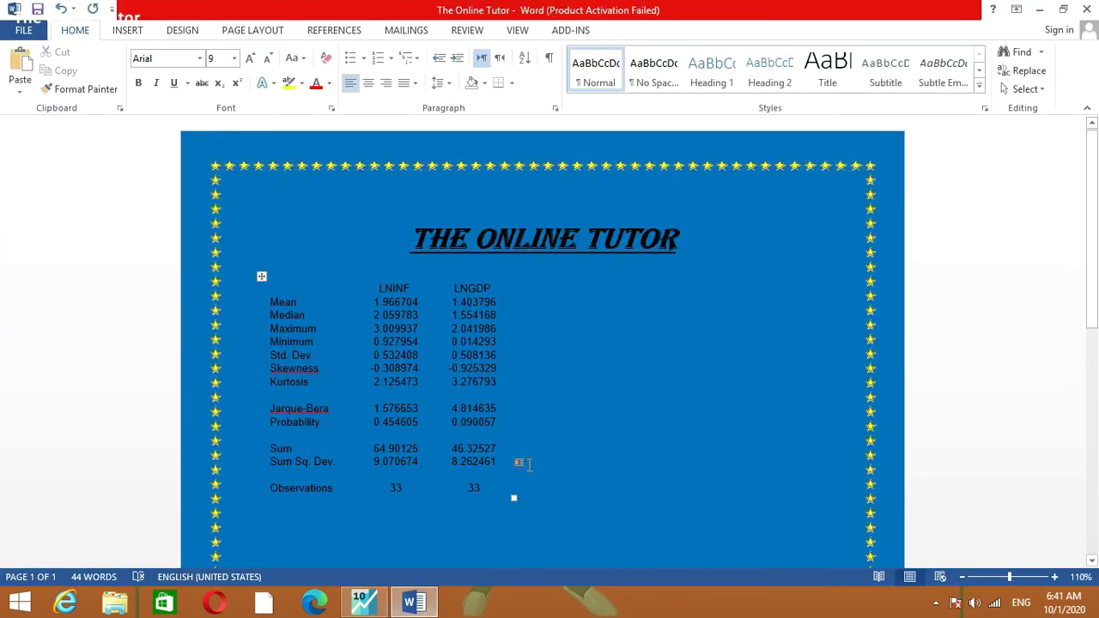
pyautogui.scroll(-3, 537, 442)
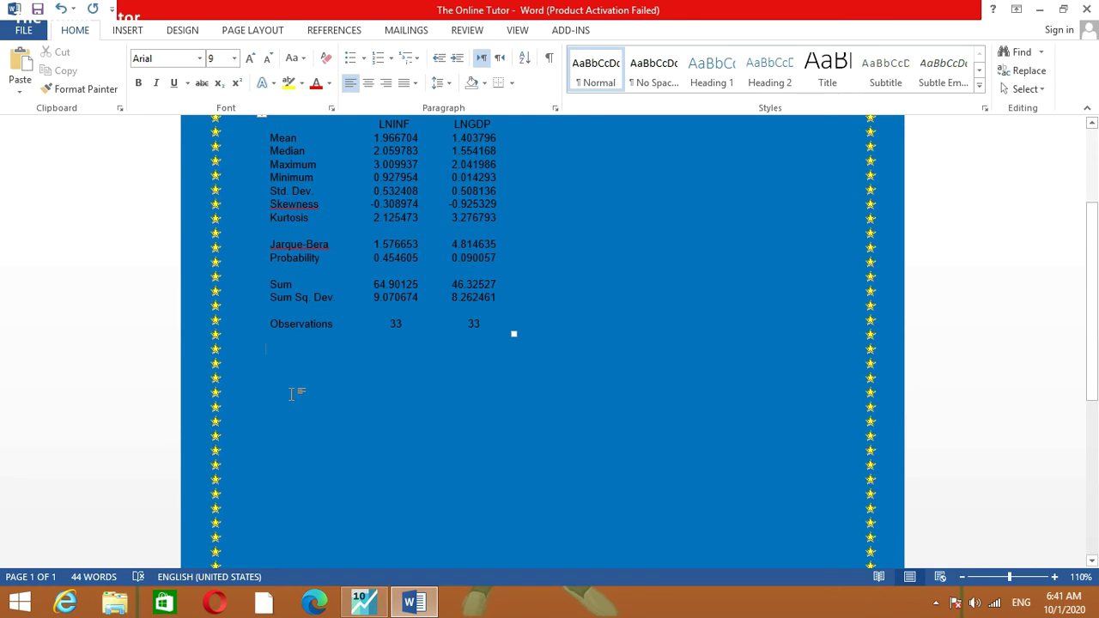
pyautogui.hotkey('ctrl', 'v')
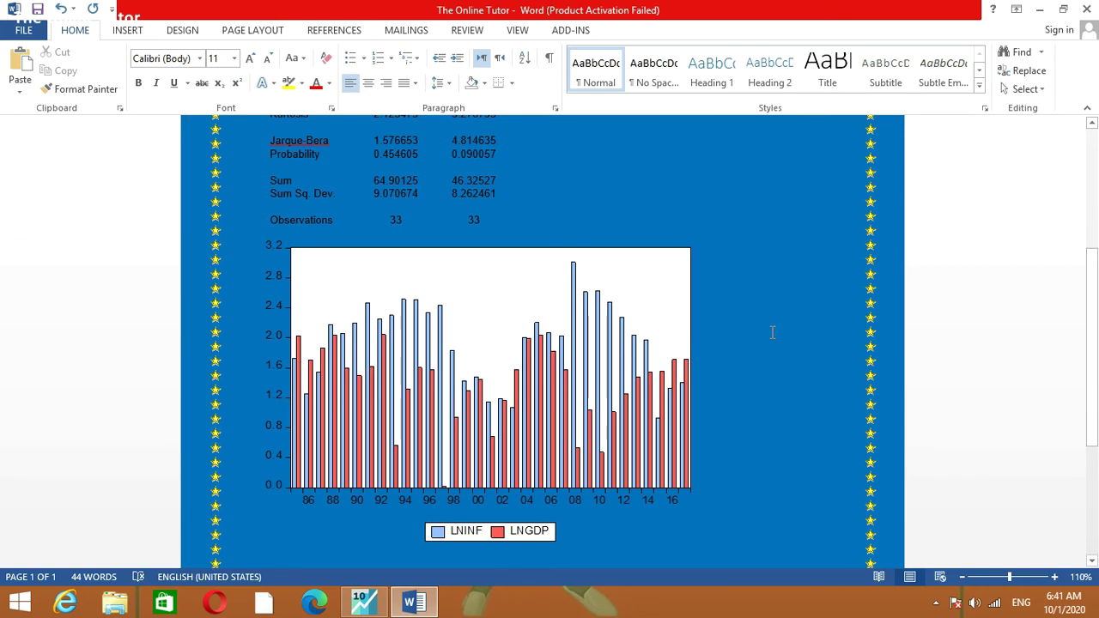
pyautogui.scroll(3, 767, 325)
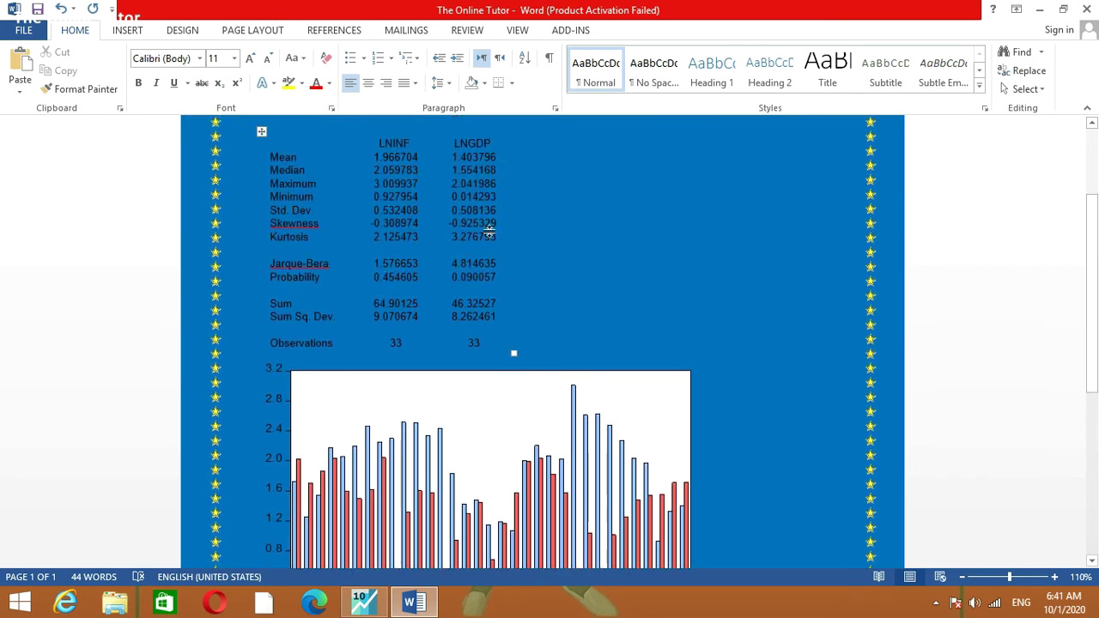
pyautogui.scroll(-2, 484, 215)
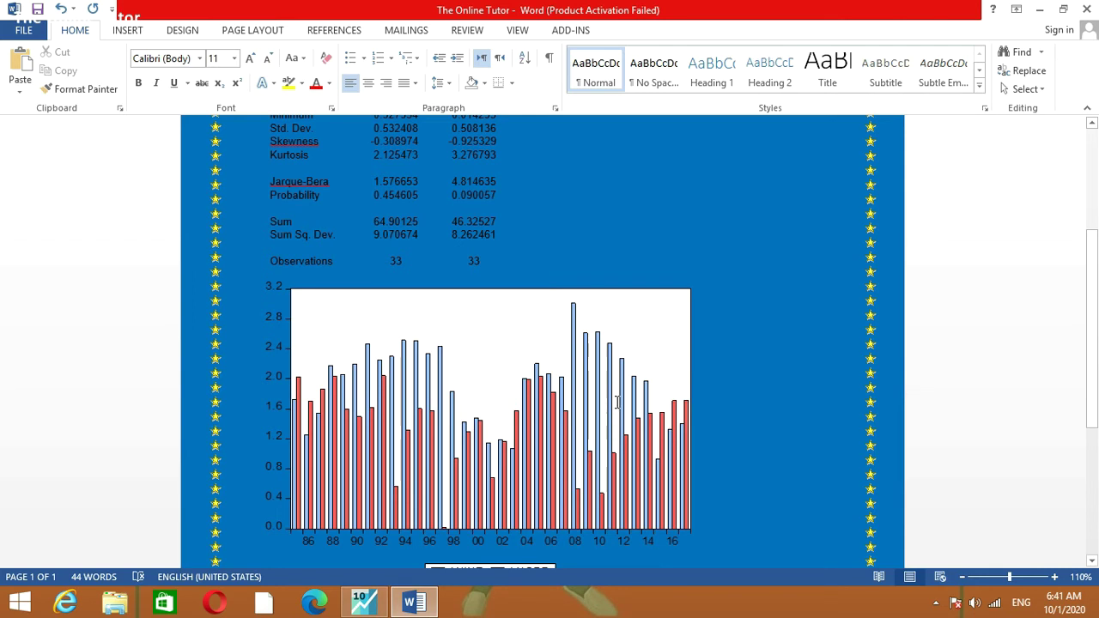
pyautogui.scroll(-2, 587, 360)
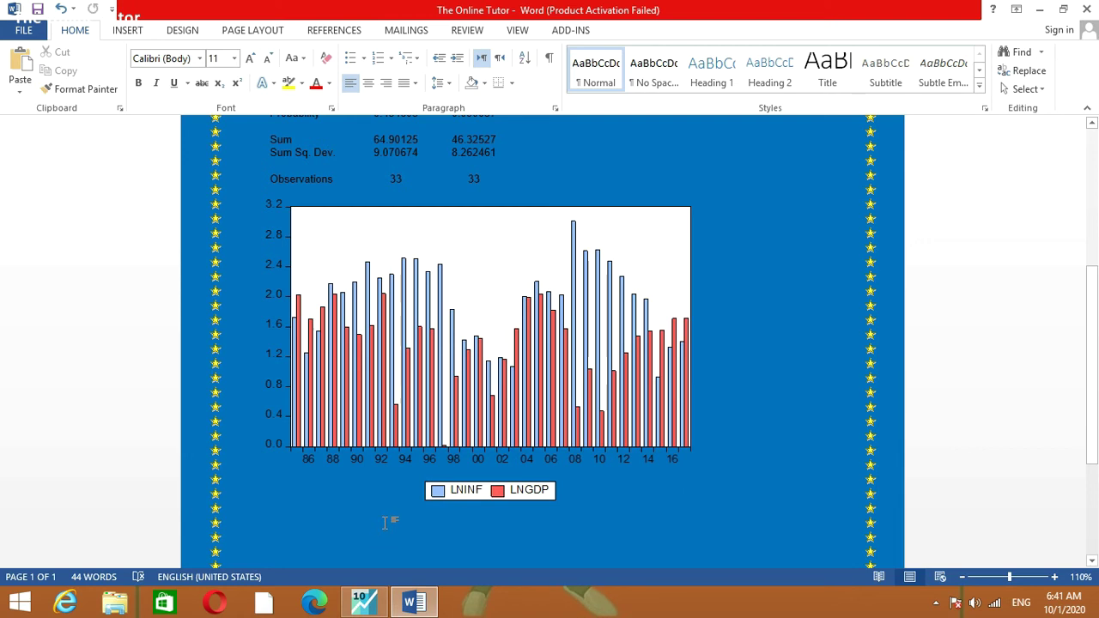
pyautogui.moveTo(393, 606)
pyautogui.click(1042, 8)
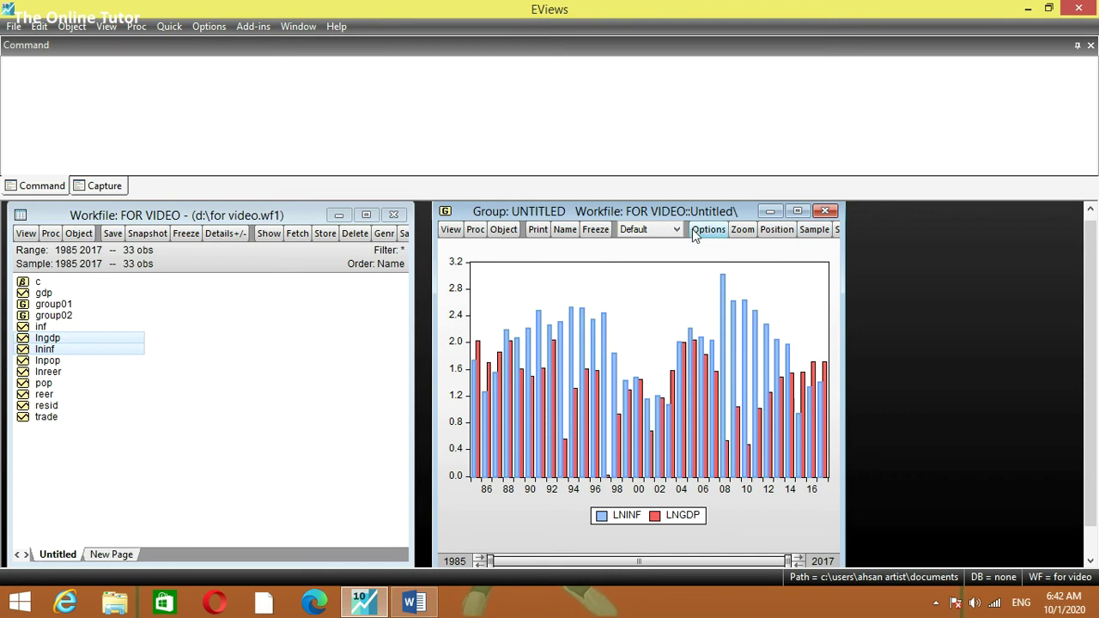
# Step: Close the bar graph window, deleting its untitled group, and minimize EViews
pyautogui.moveTo(678, 210); pyautogui.dragTo(682, 227)
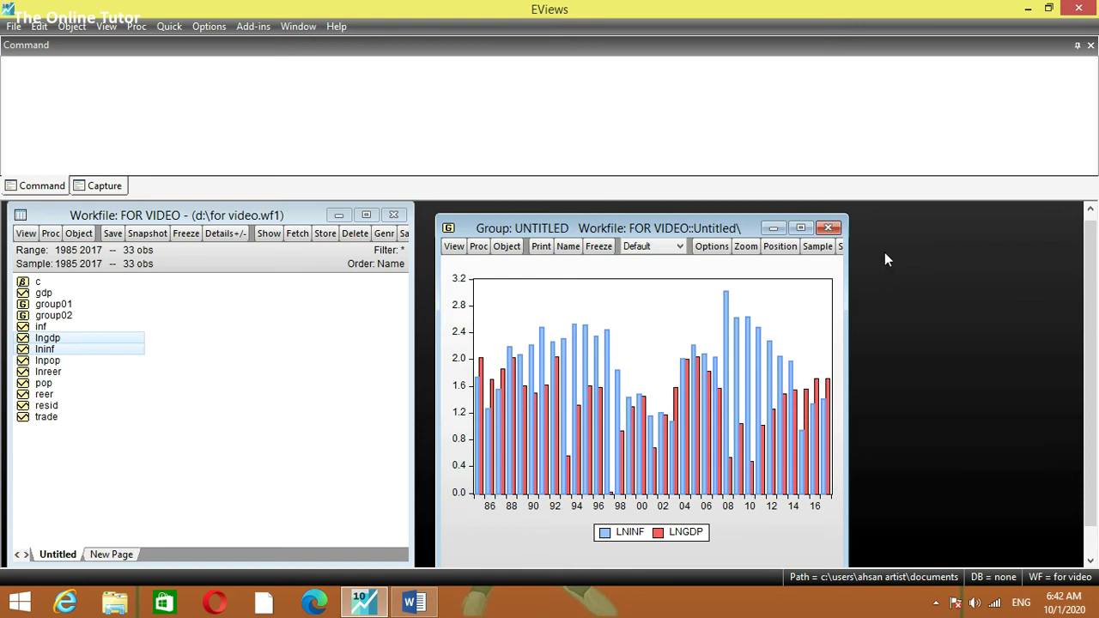
pyautogui.click(828, 229)
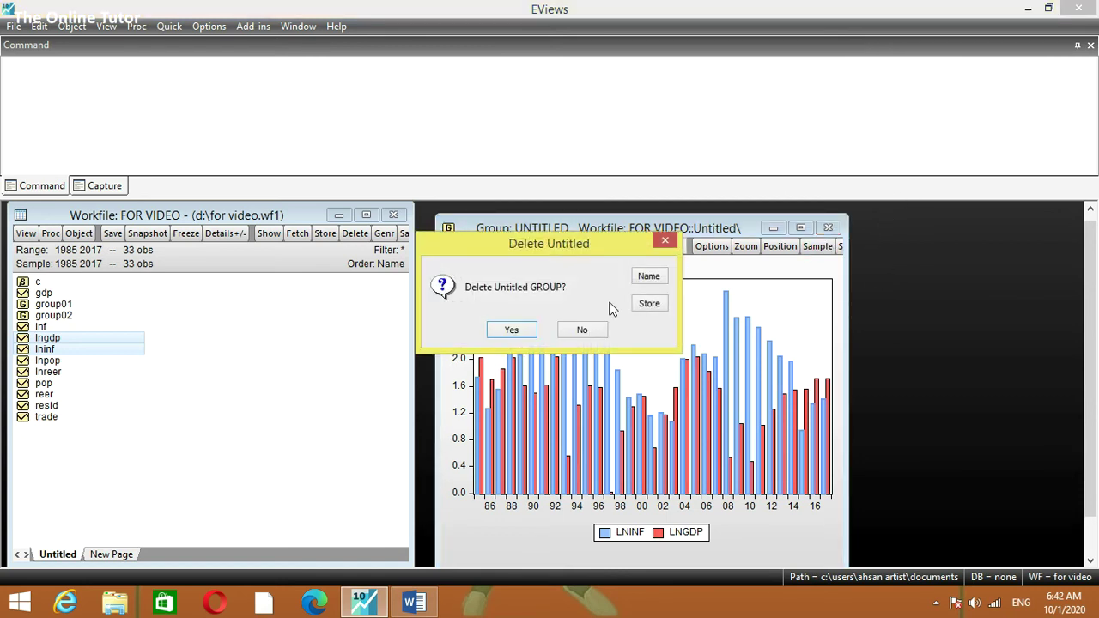
pyautogui.click(513, 331)
pyautogui.click(1024, 8)
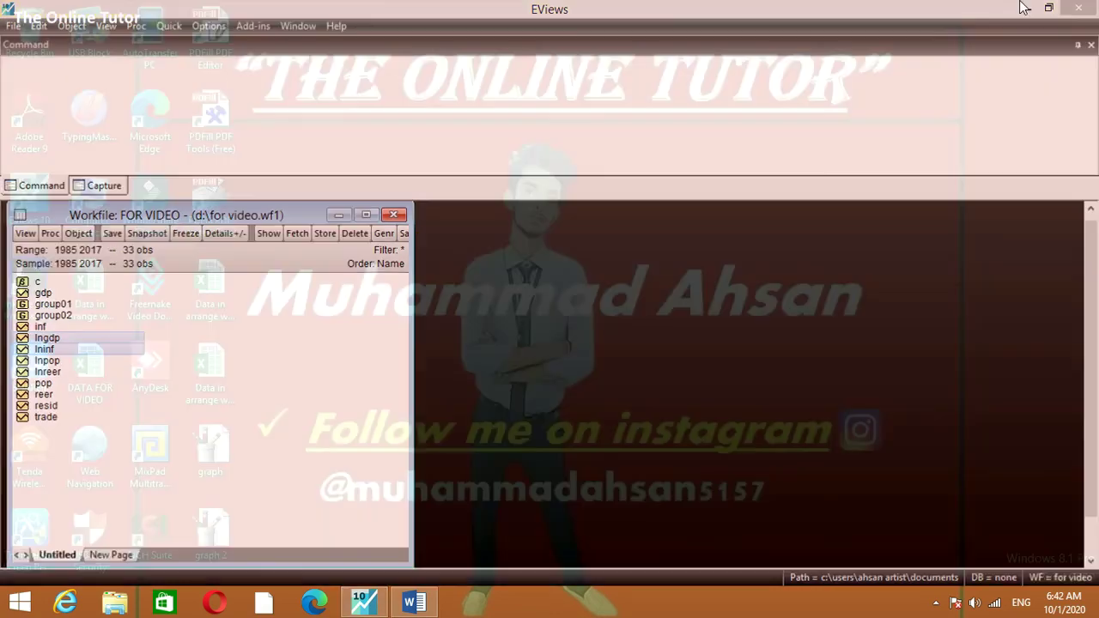
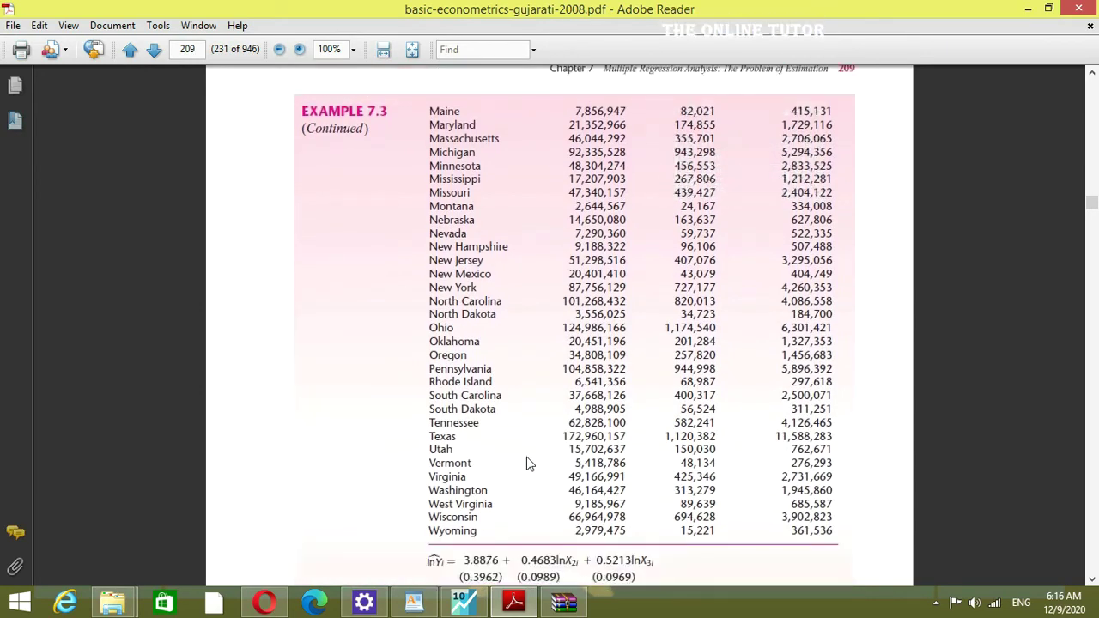
pyautogui.scroll(-1, 528, 464)
pyautogui.scroll(1, 528, 463)
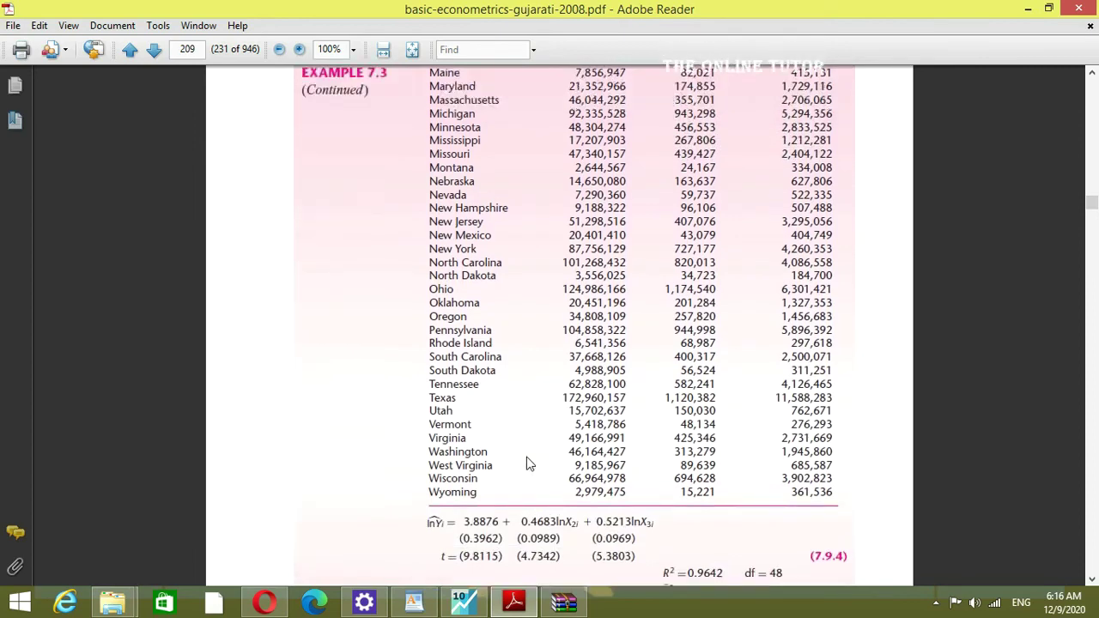
pyautogui.scroll(1, 528, 464)
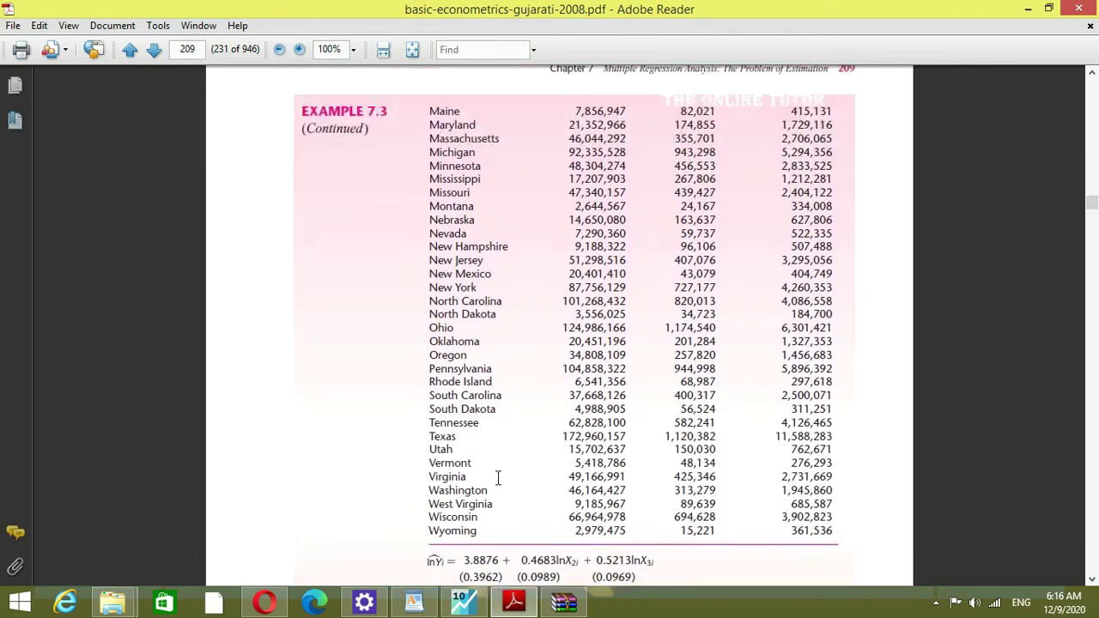
# Step: Switch to WordPad and add the line "you can take screenshot of the data i show you again" below "here is the data"
pyautogui.click(414, 602)
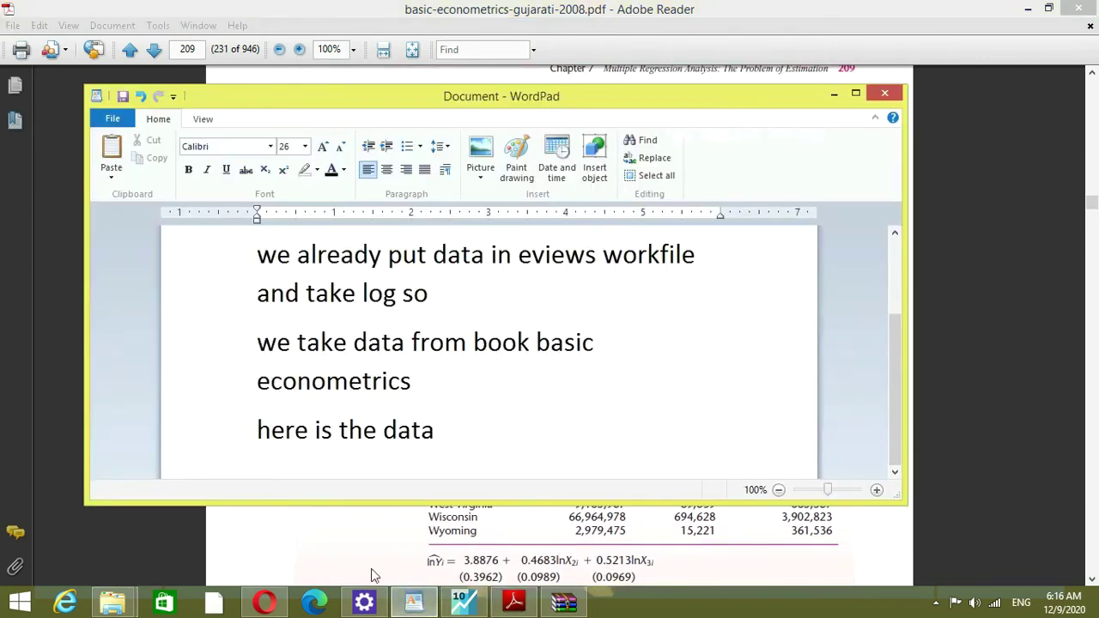
pyautogui.press('Return')
pyautogui.write('yo')
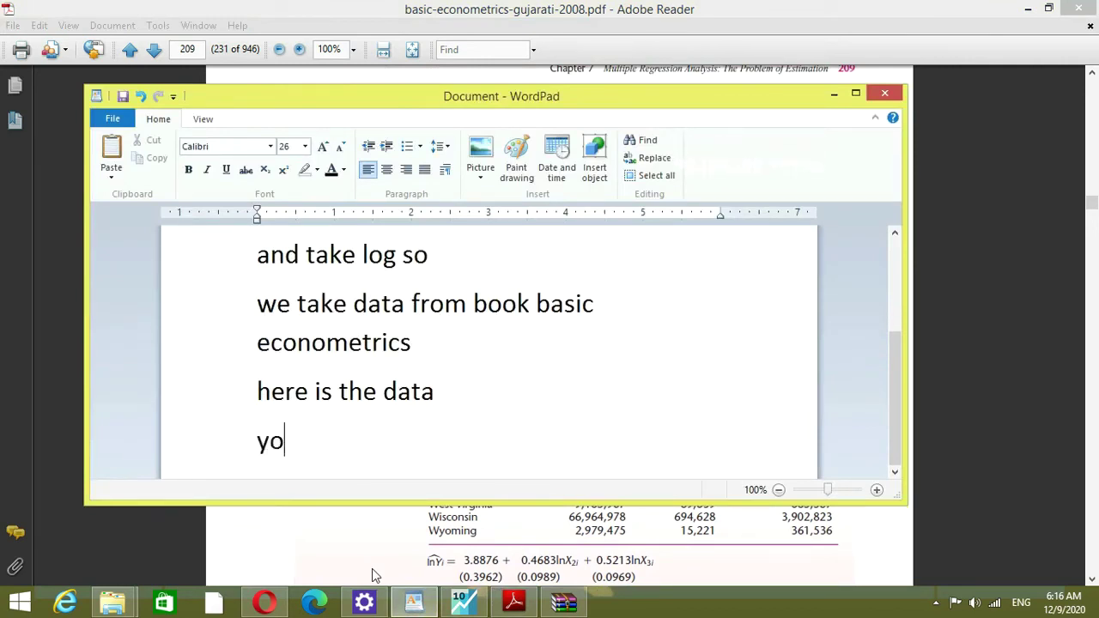
pyautogui.write('u can tak')
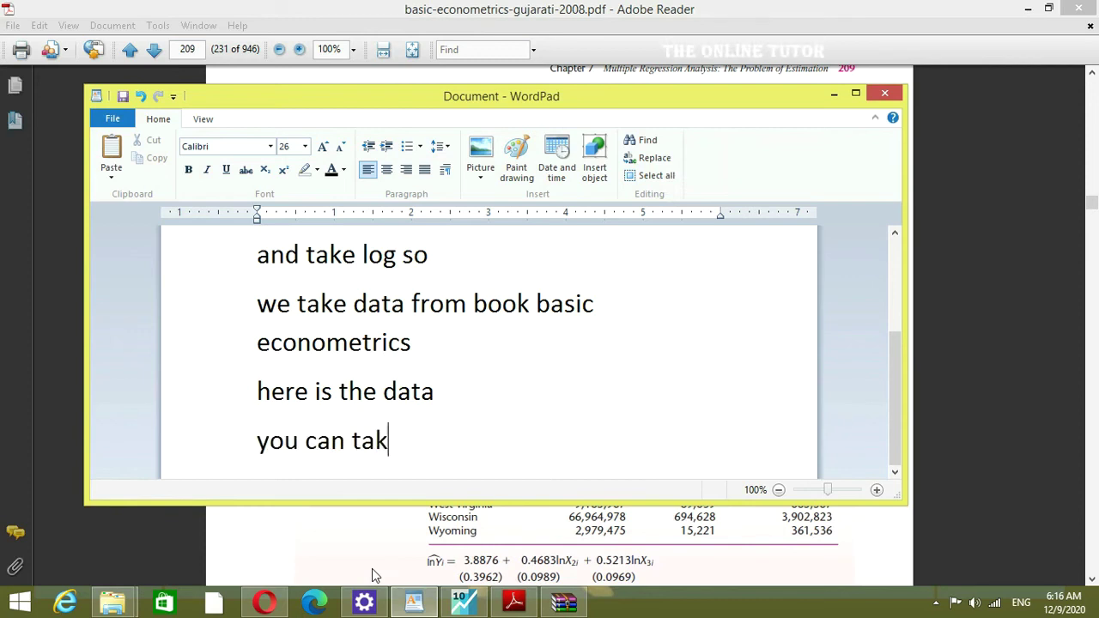
pyautogui.write('e s')
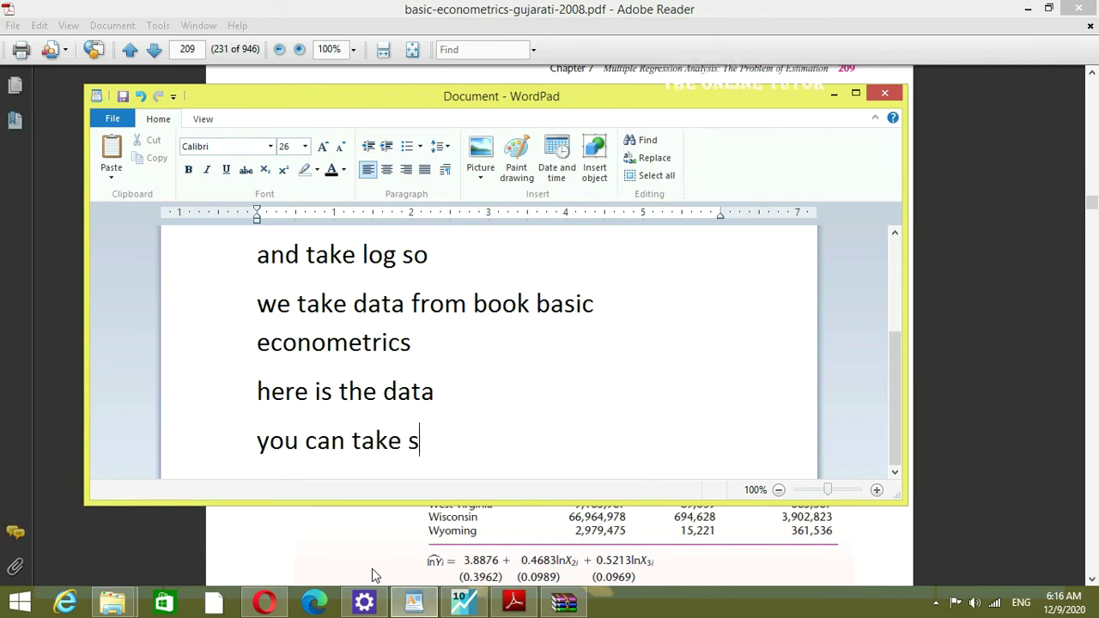
pyautogui.write('creenshot of t')
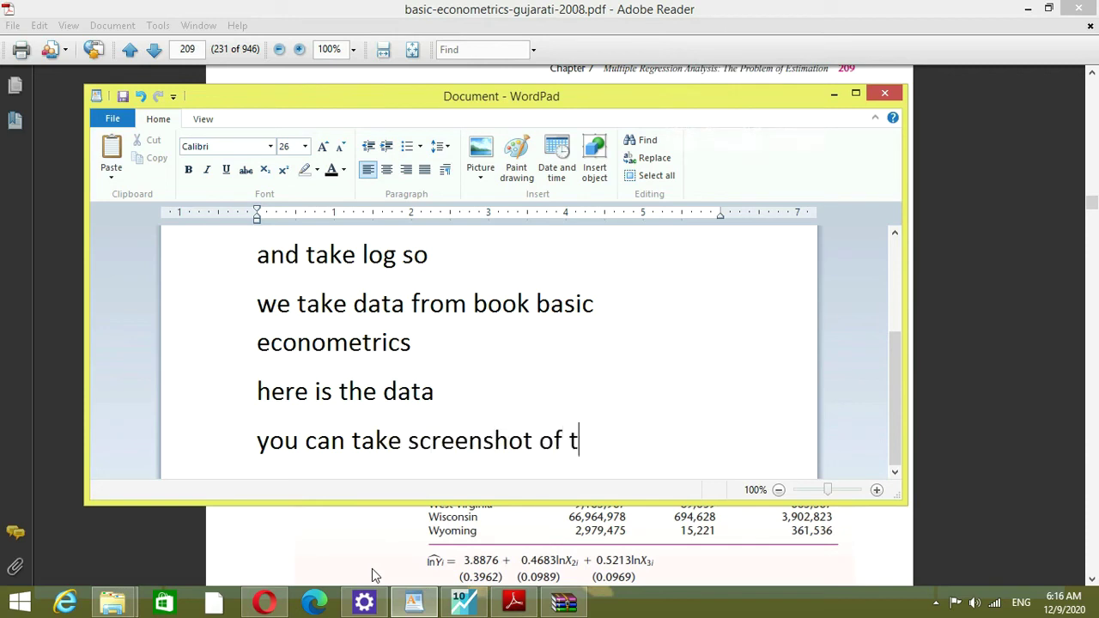
pyautogui.write('he data i ')
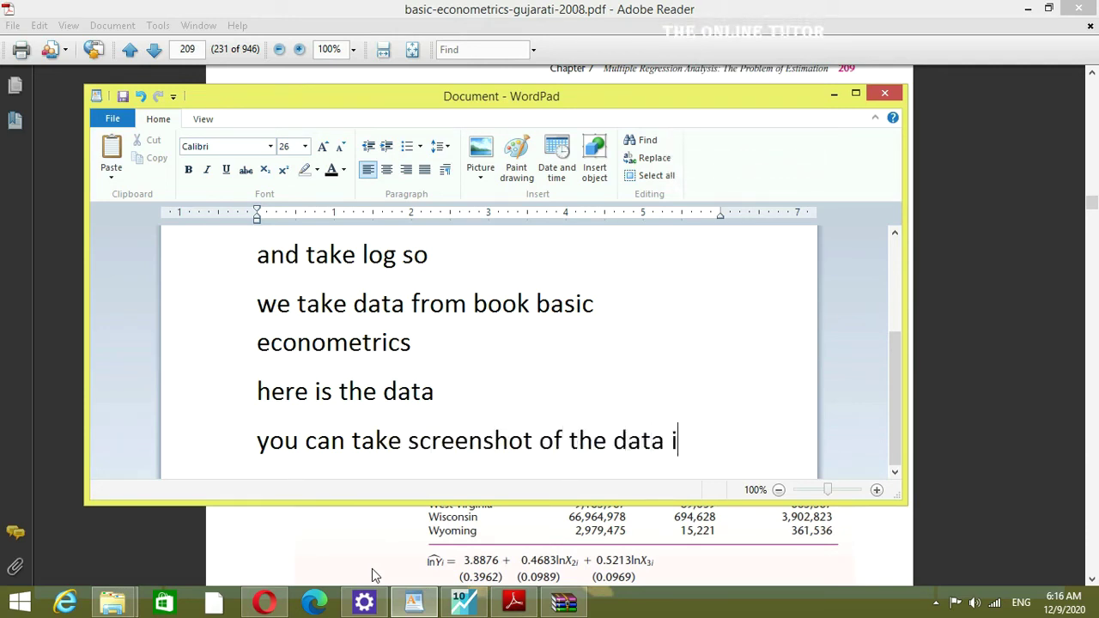
pyautogui.write('show ')
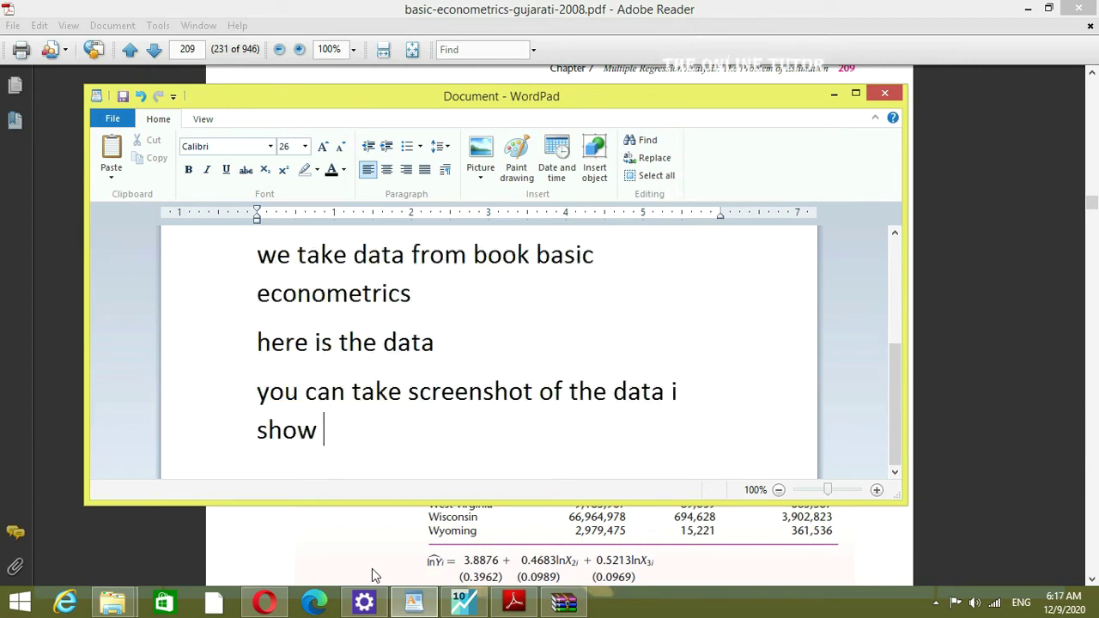
pyautogui.write('you agi')
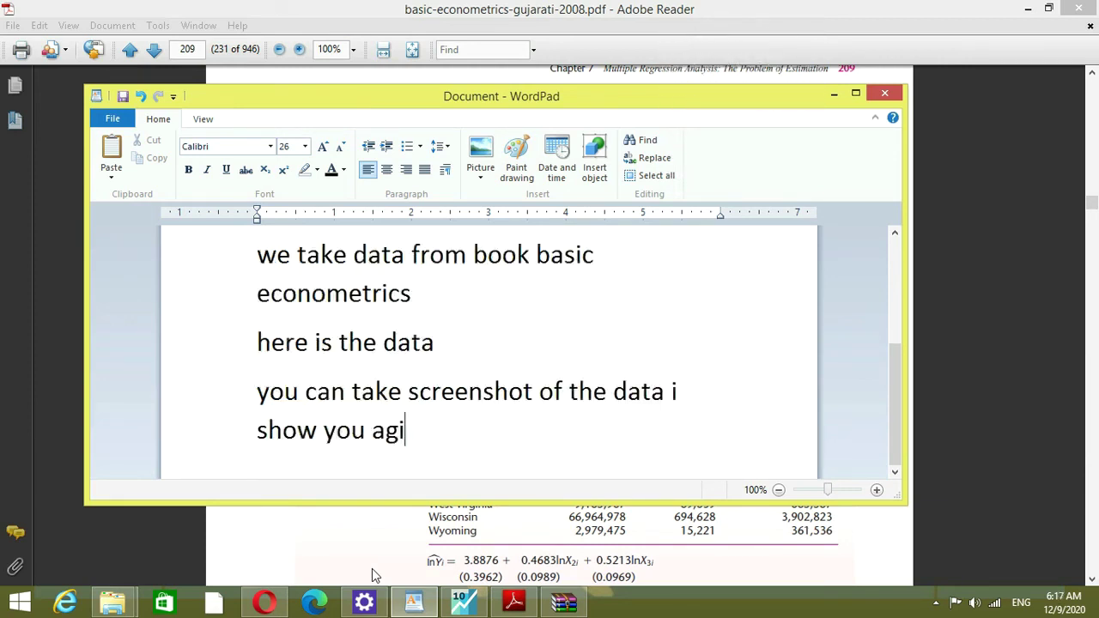
pyautogui.press('BackSpace')
pyautogui.write('ain')
# Step: Switch to Adobe Reader and review the Table 7.3 data on pages 208 and 209 and the regression results below it
pyautogui.click(513, 603)
pyautogui.scroll(10, 579, 442)
pyautogui.scroll(5, 579, 442)
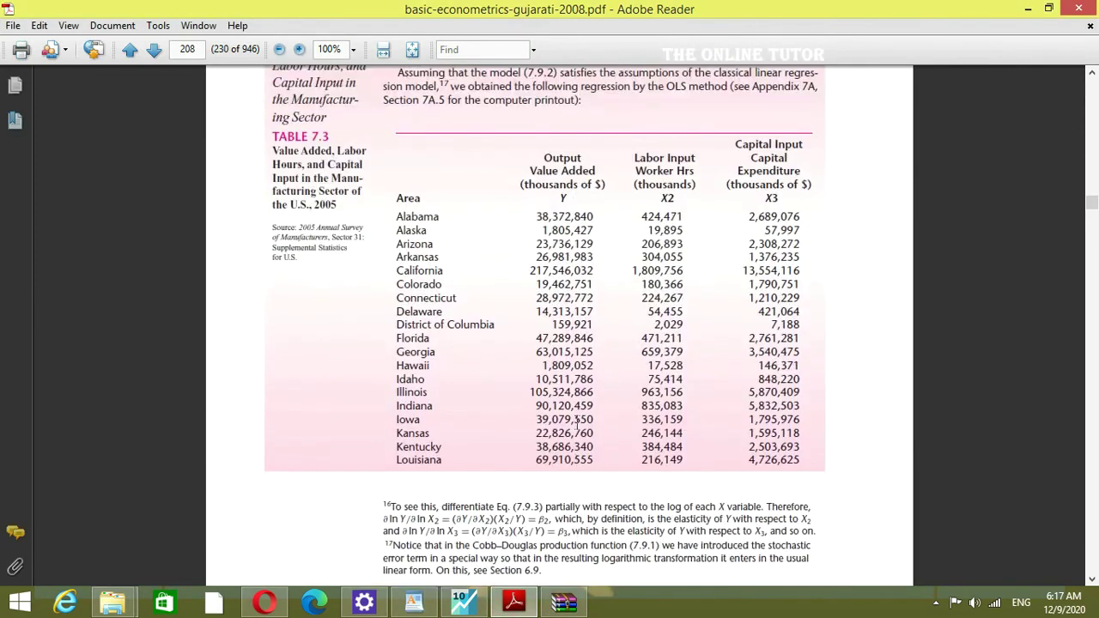
pyautogui.scroll(1, 580, 421)
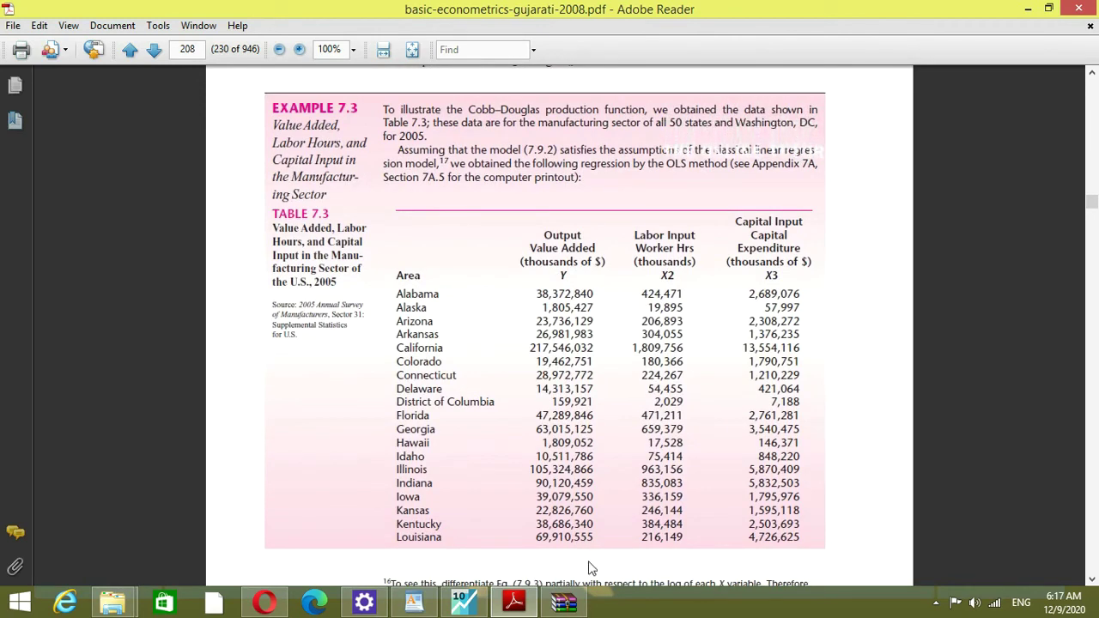
pyautogui.scroll(-4, 589, 568)
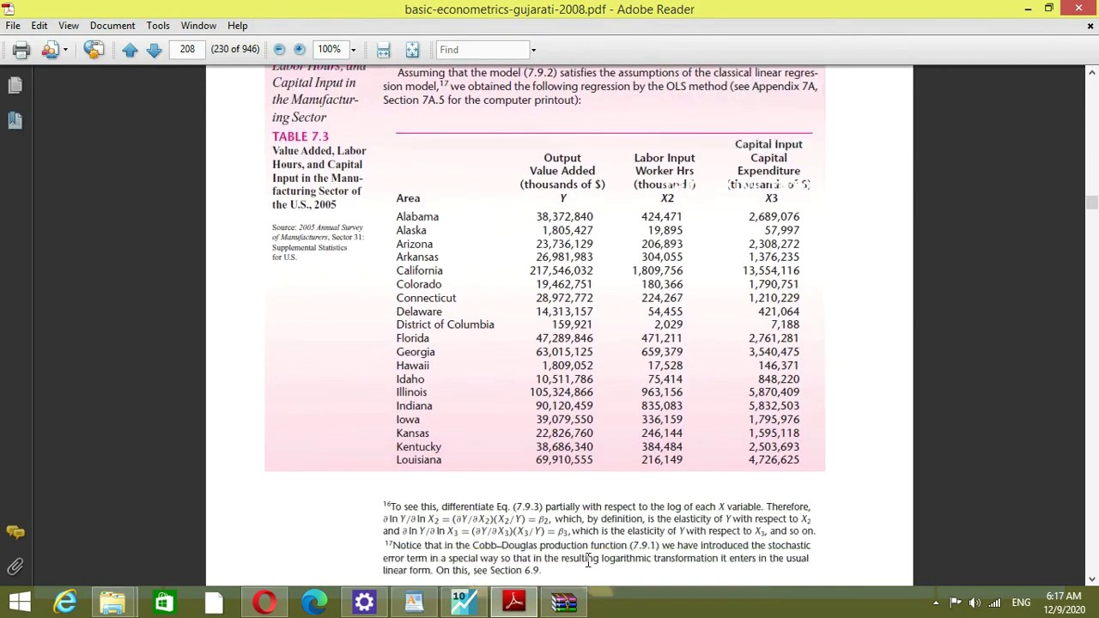
pyautogui.scroll(-9, 589, 548)
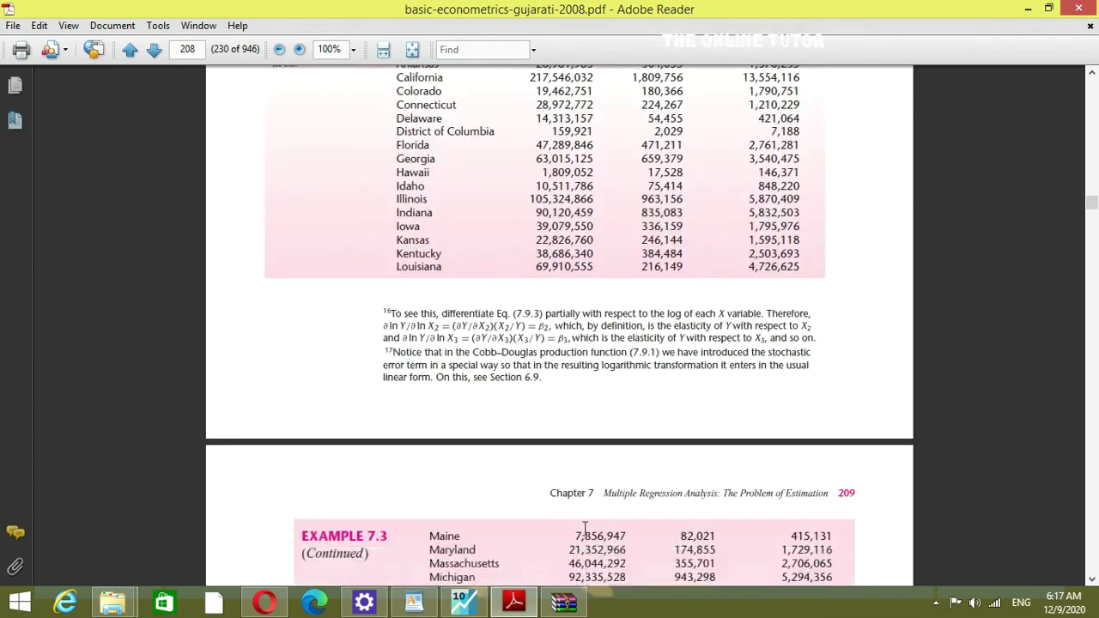
pyautogui.scroll(-4, 580, 520)
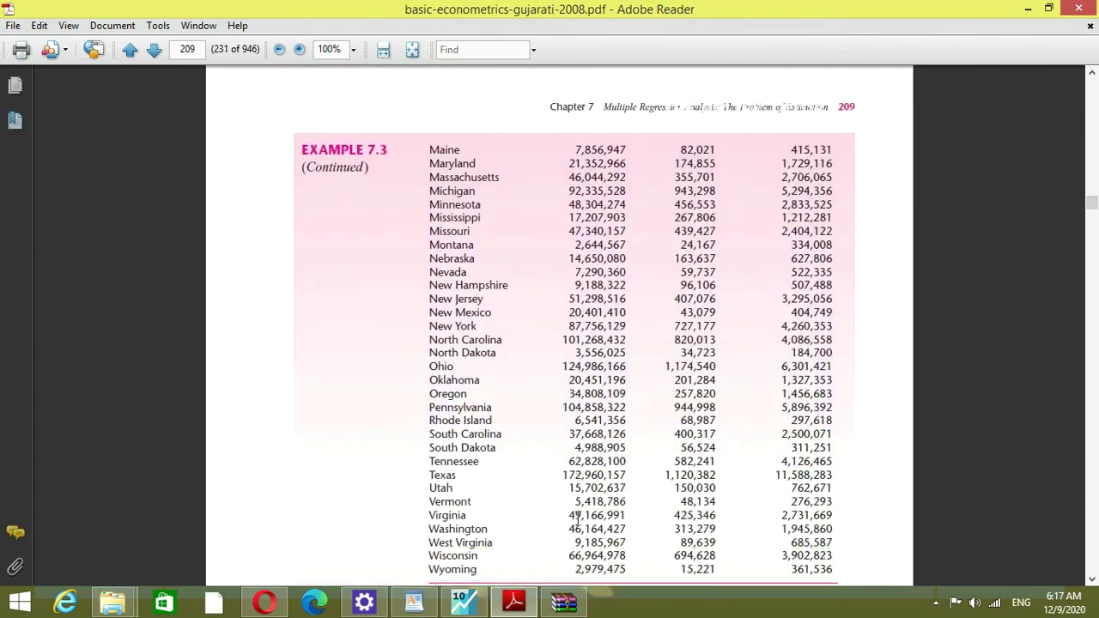
pyautogui.scroll(-1, 577, 520)
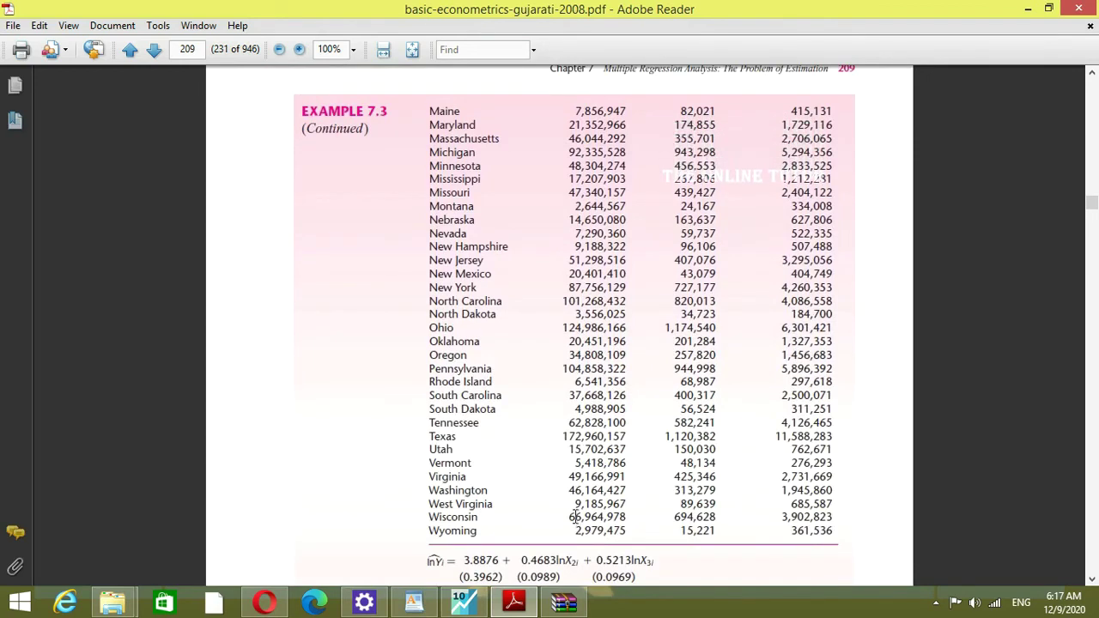
pyautogui.scroll(-3, 574, 507)
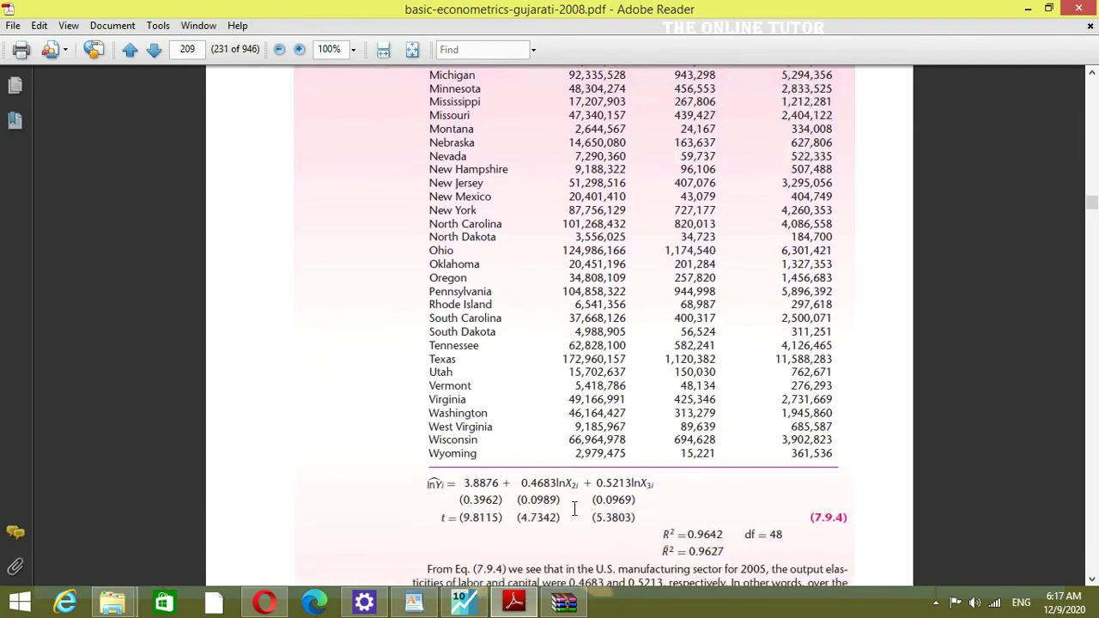
pyautogui.scroll(-2, 575, 509)
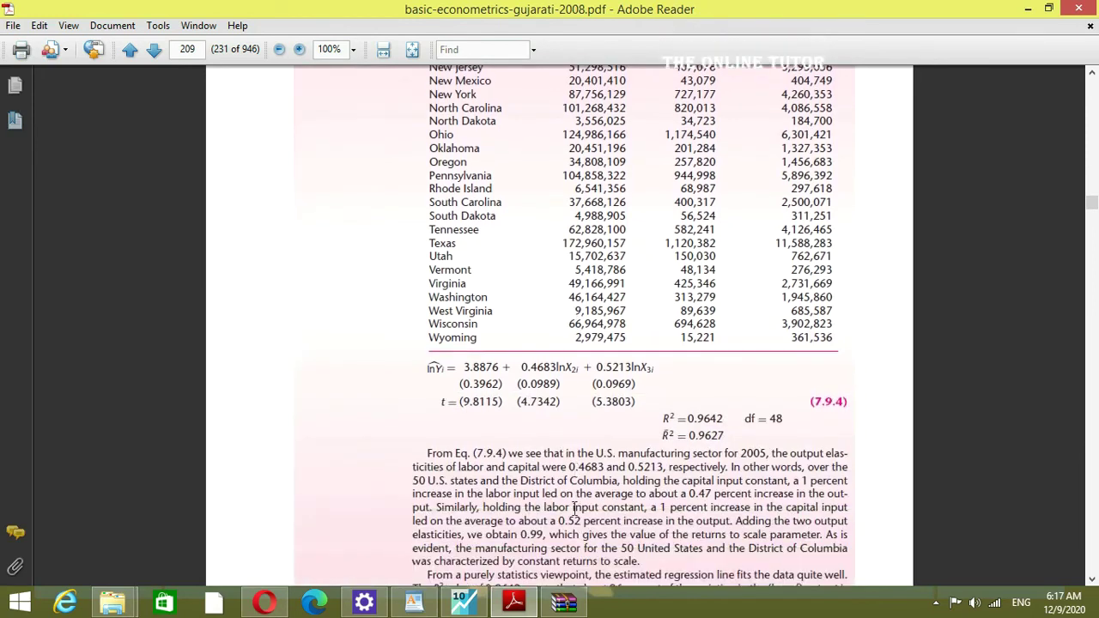
pyautogui.scroll(-2, 574, 509)
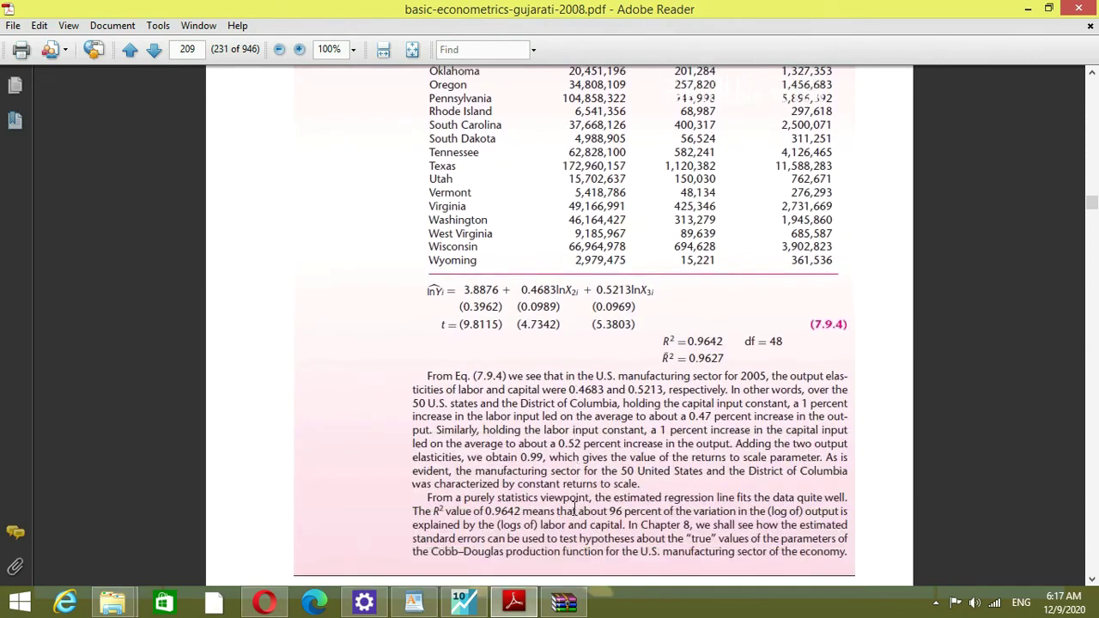
pyautogui.scroll(6, 580, 506)
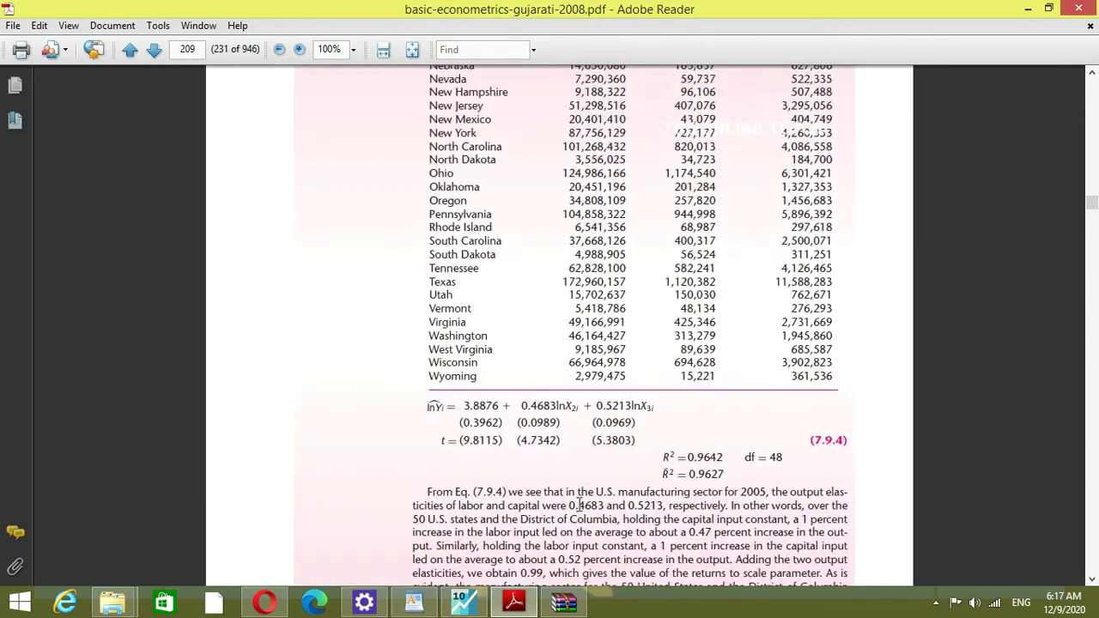
pyautogui.scroll(1, 580, 505)
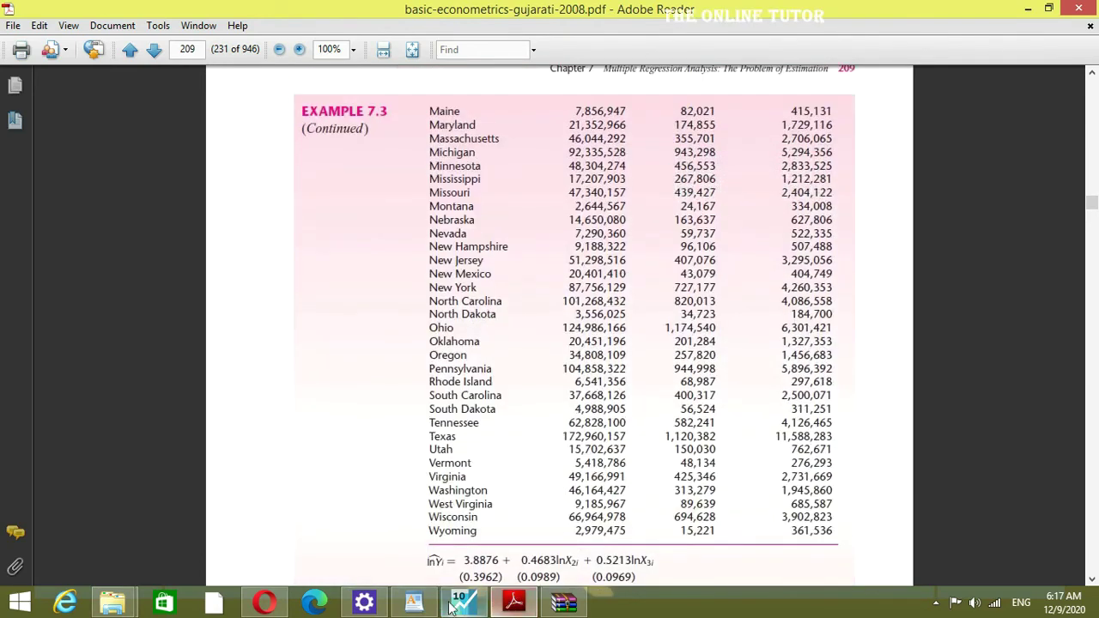
# Step: Switch to WordPad and add the line "now we estimate it" at the end of the notes
pyautogui.click(418, 604)
pyautogui.press('Return')
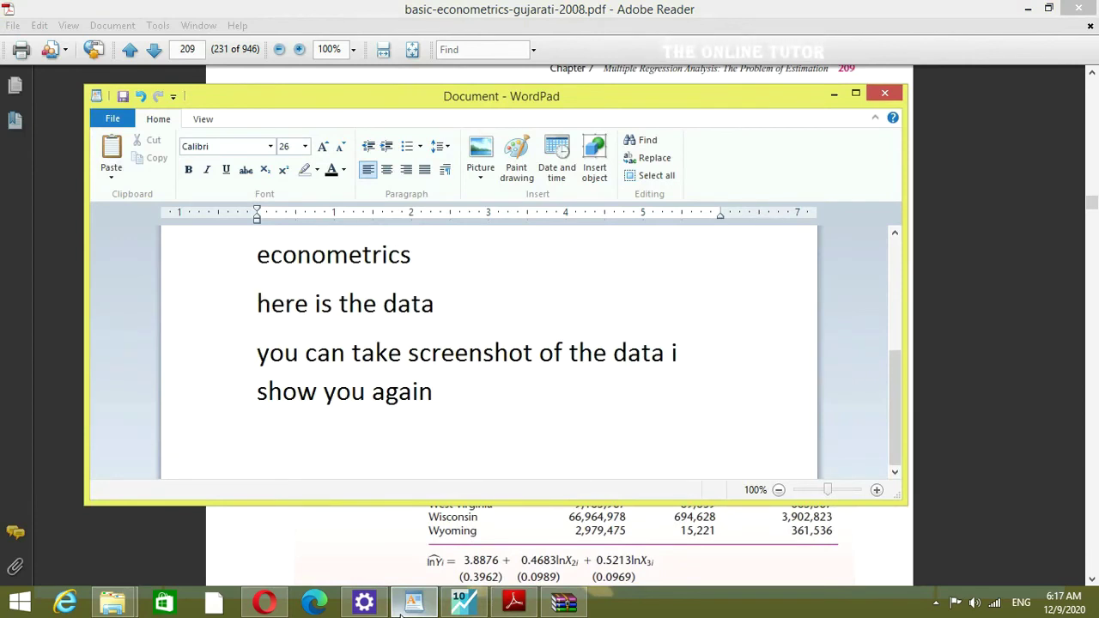
pyautogui.write('now we e')
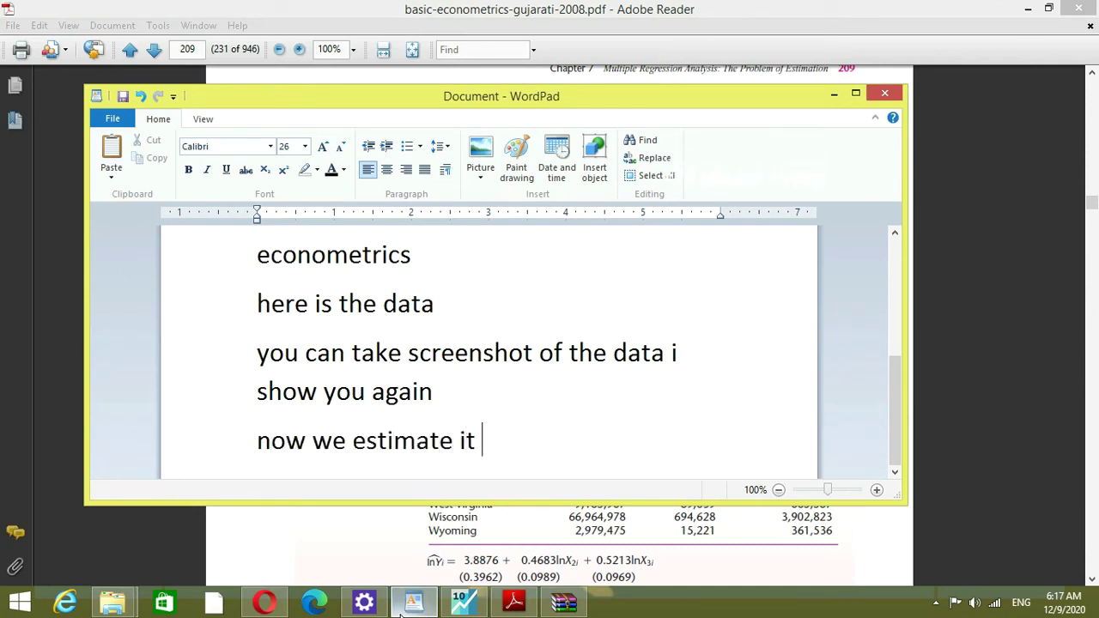
pyautogui.write('stimate it')
# Step: Add a new paragraph reading "first of all to cobb solve cob douglas first i find districtive statistics"
pyautogui.press('Return')
pyautogui.write('fir')
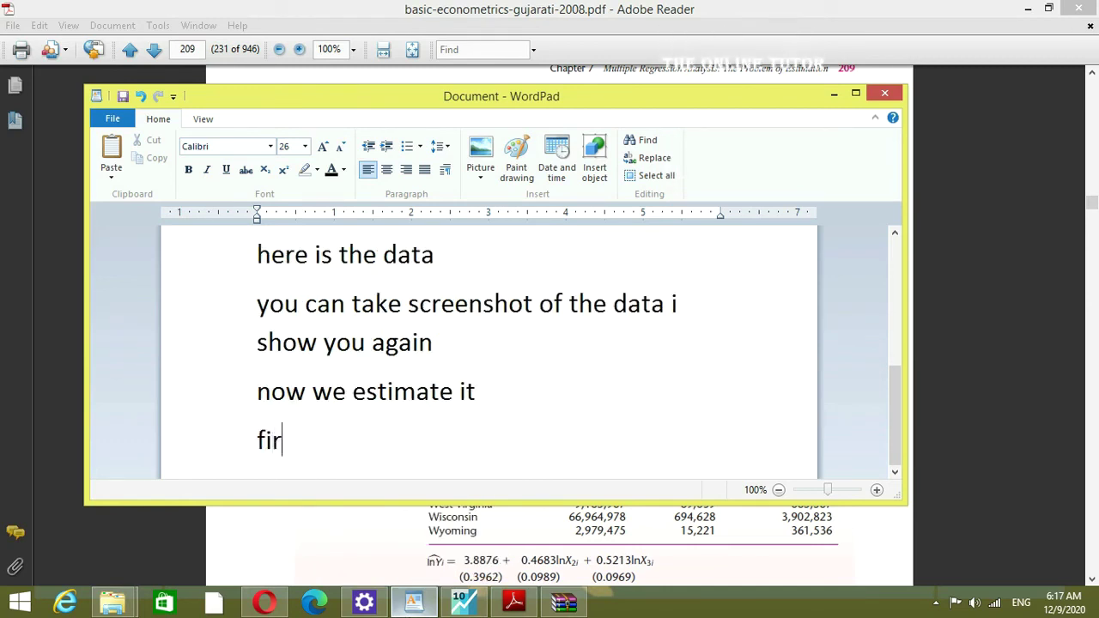
pyautogui.write('st ofa')
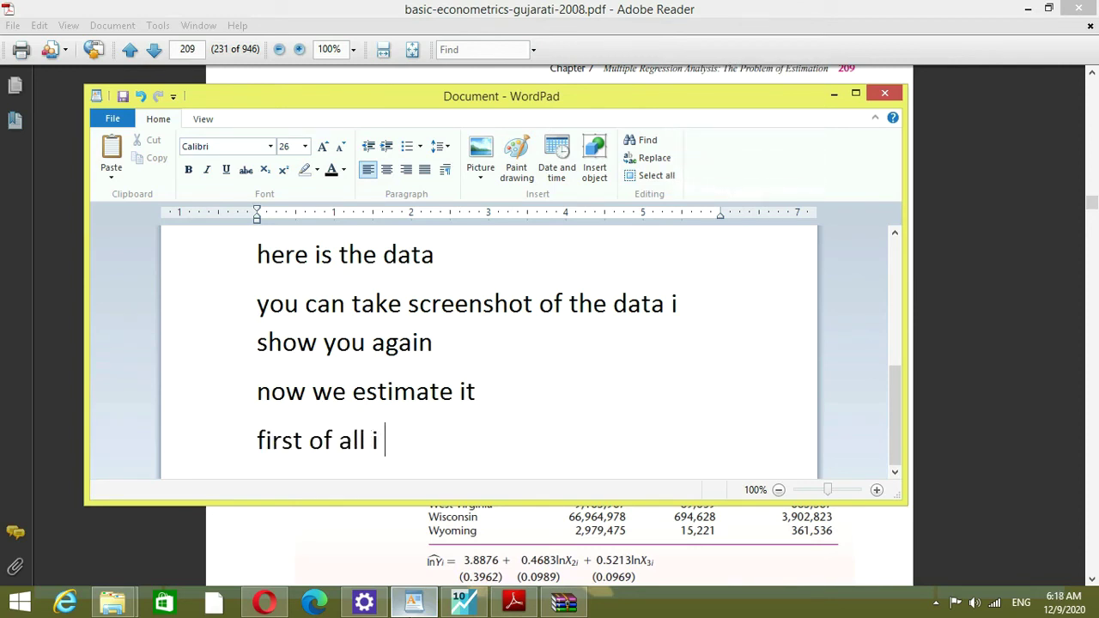
pyautogui.press('BackSpace')
pyautogui.press('BackSpace')
pyautogui.write('to cobb solve cob douglas')
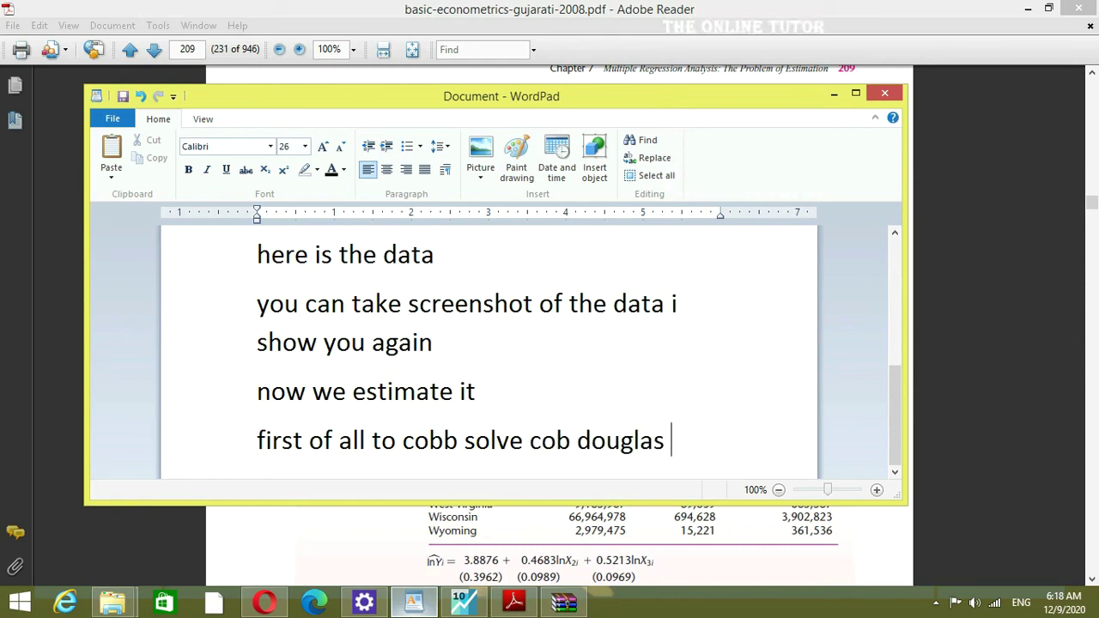
pyautogui.write('firs')
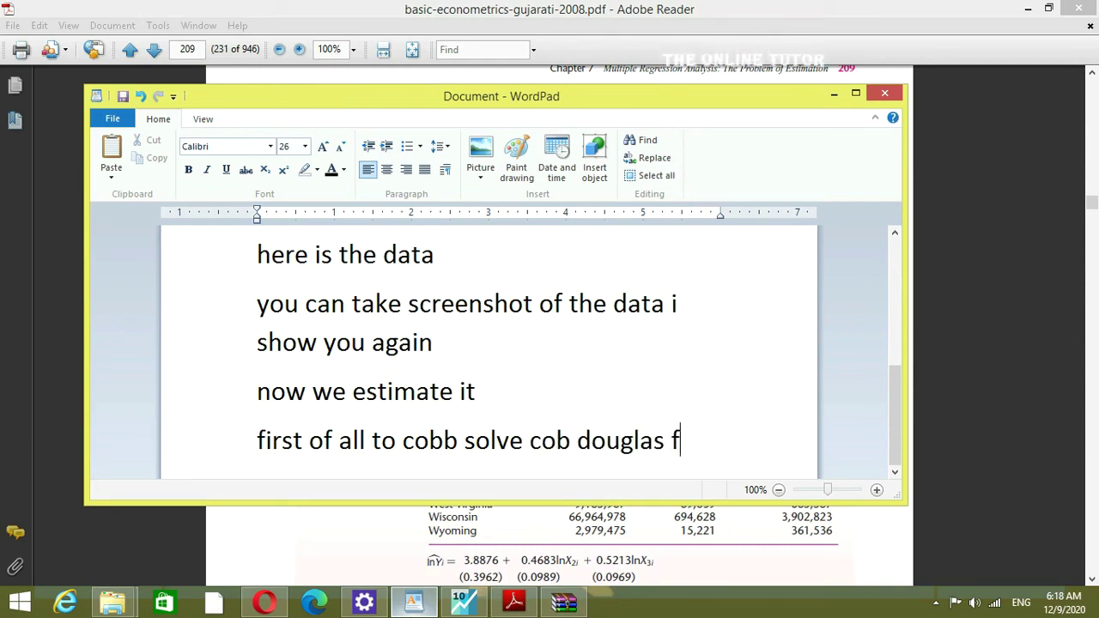
pyautogui.write('t ')
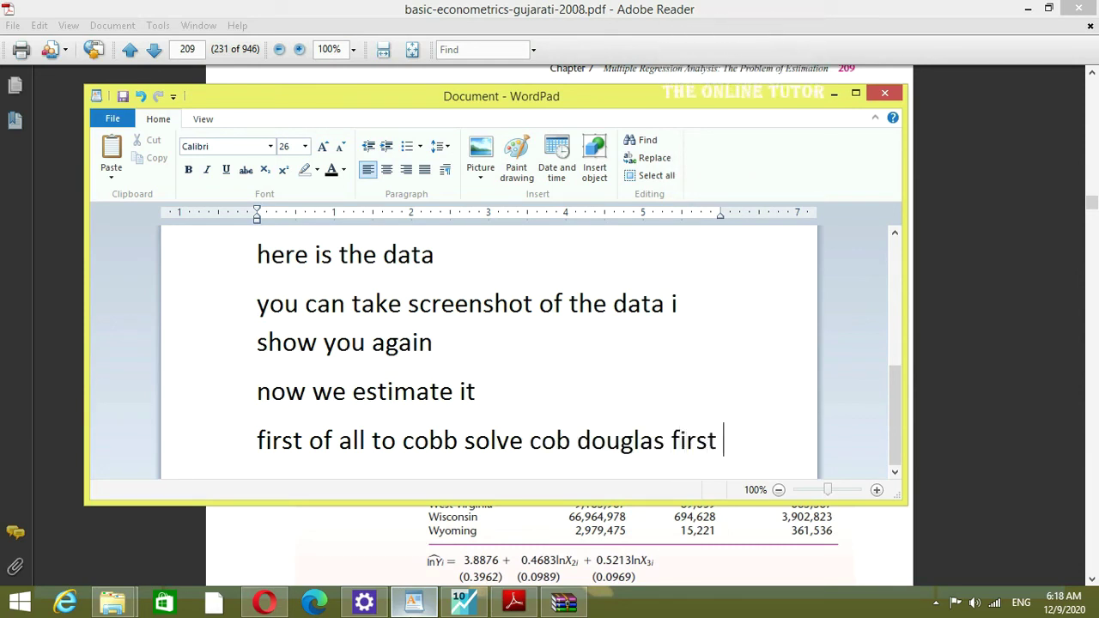
pyautogui.write('i')
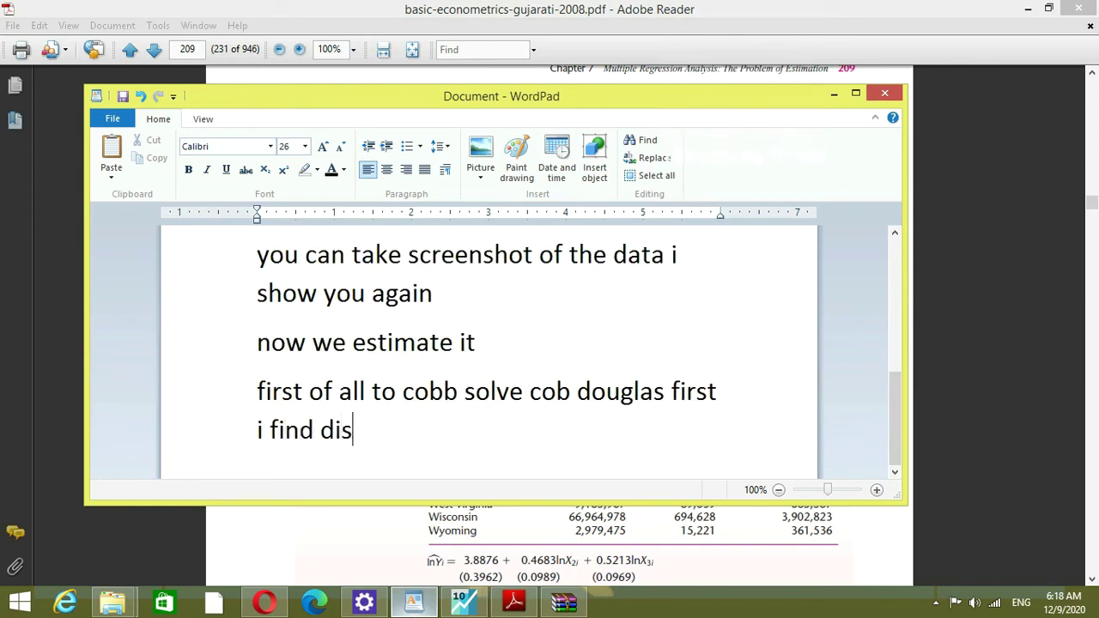
pyautogui.write('find districti')
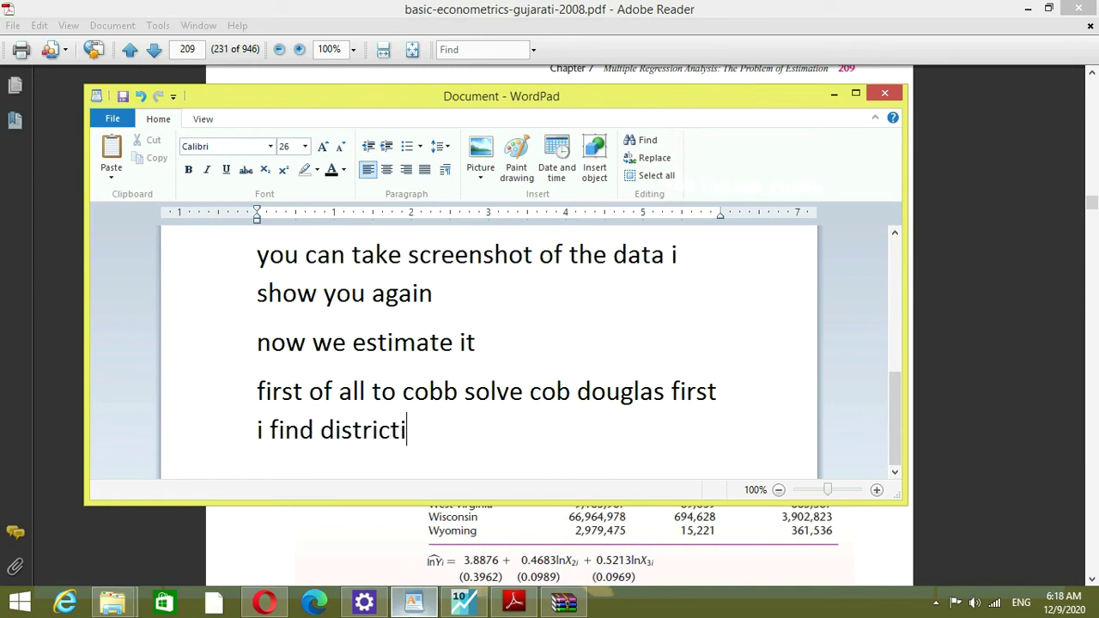
pyautogui.write('ve s')
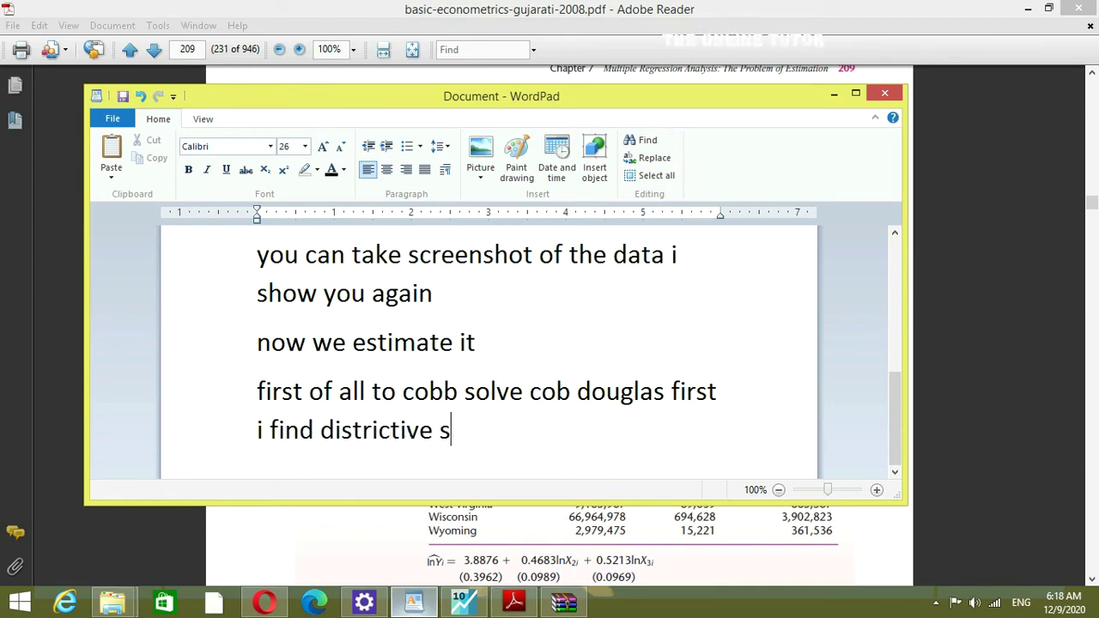
pyautogui.write('tatti')
pyautogui.press('BackSpace')
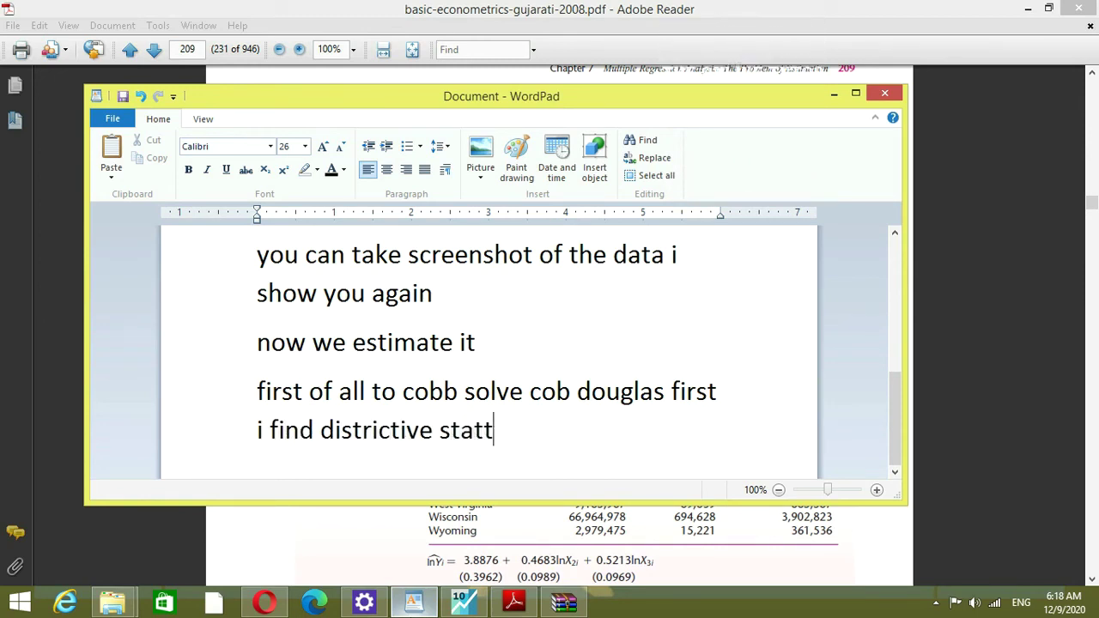
pyautogui.write('istics')
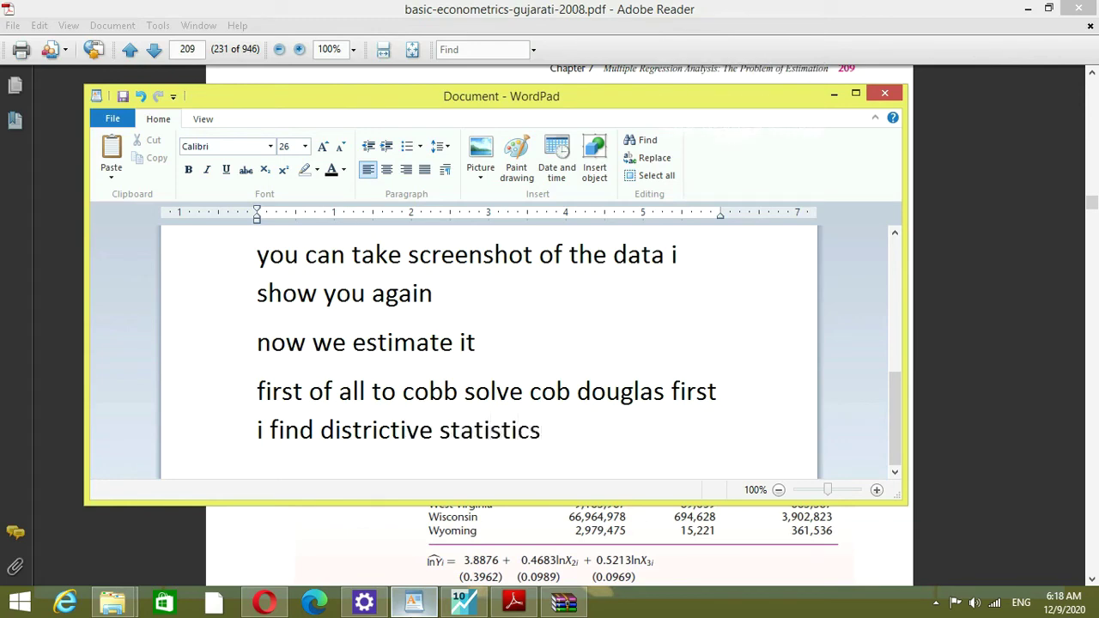
# Step: Switch to EViews and open the series lnova, lnliw and lncic together as a group
pyautogui.moveTo(514, 603)
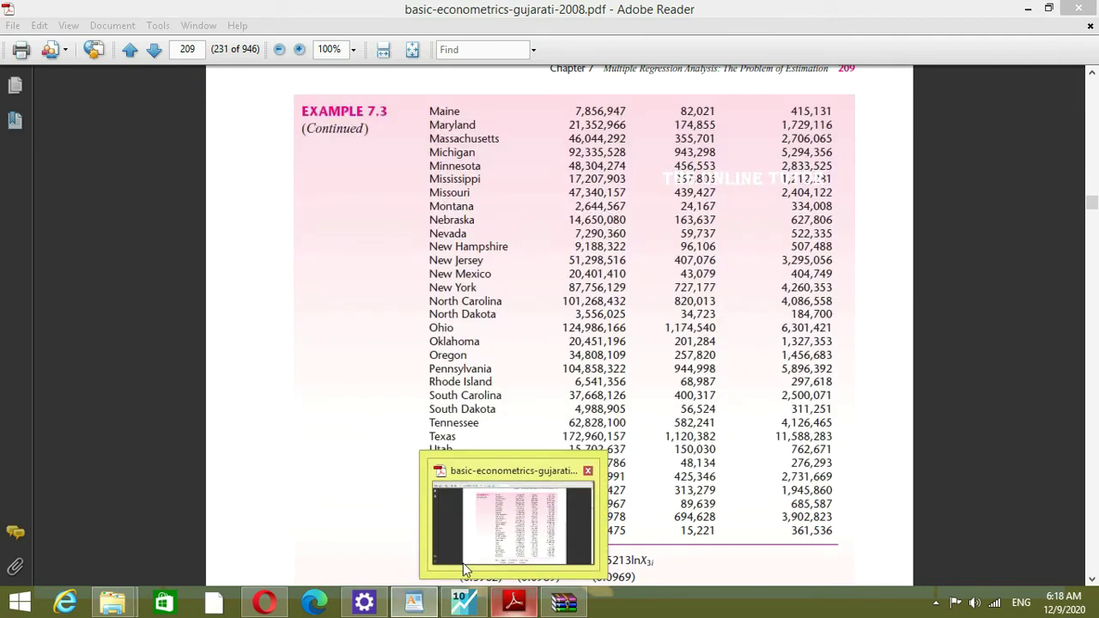
pyautogui.moveTo(463, 601)
pyautogui.click(438, 515)
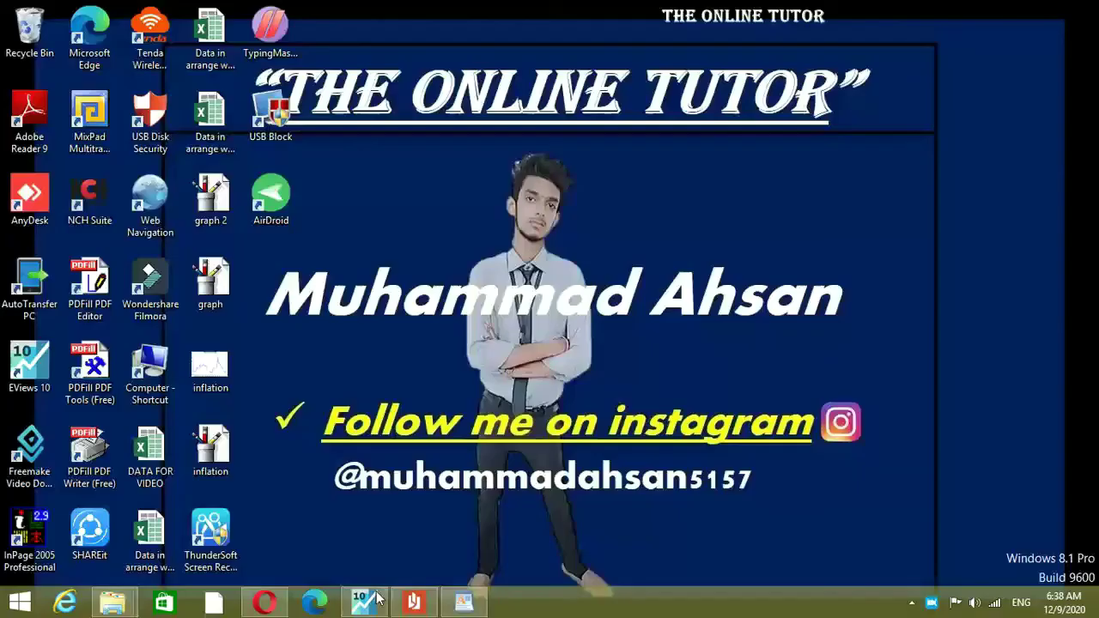
pyautogui.click(372, 606)
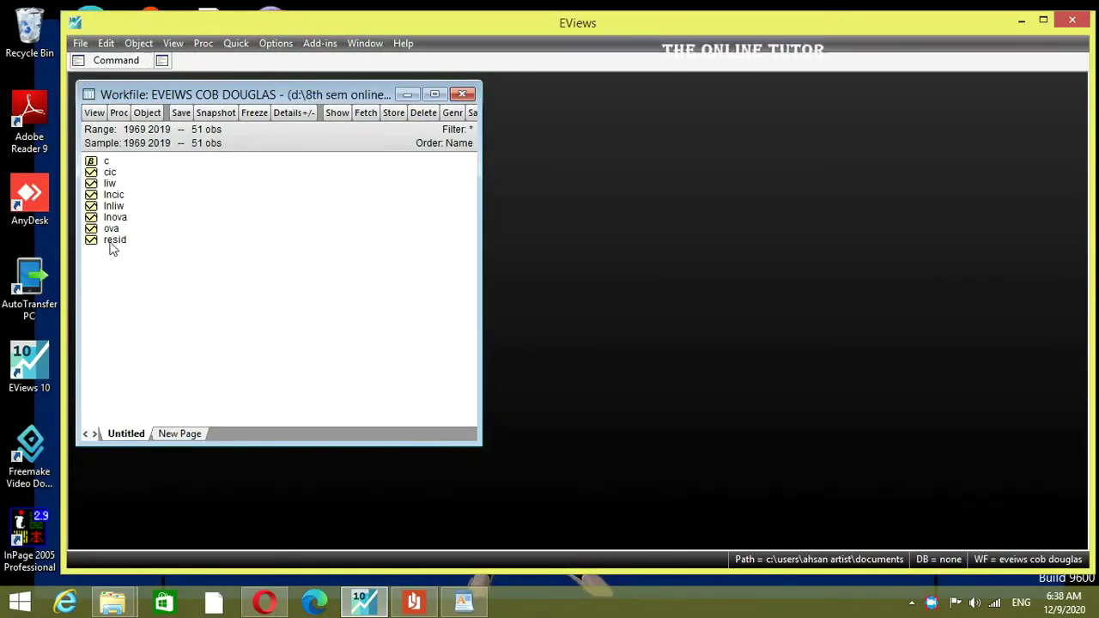
pyautogui.click(120, 217)
pyautogui.keyDown('shift'); pyautogui.click(128, 197); pyautogui.keyUp('shift')
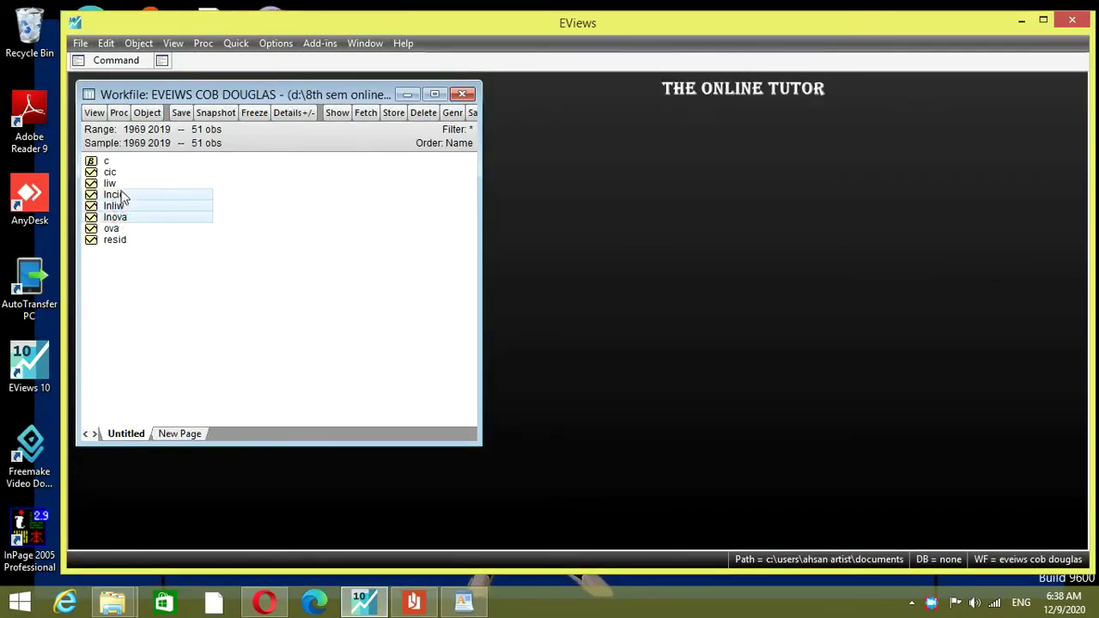
pyautogui.rightClick(139, 204)
pyautogui.moveTo(206, 215)
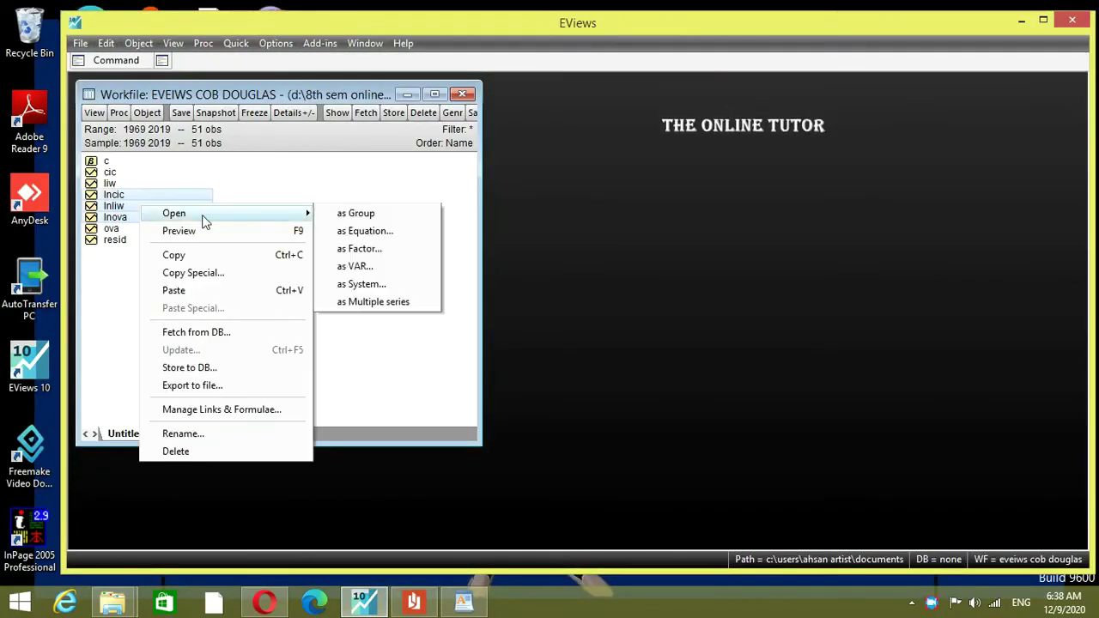
pyautogui.click(359, 214)
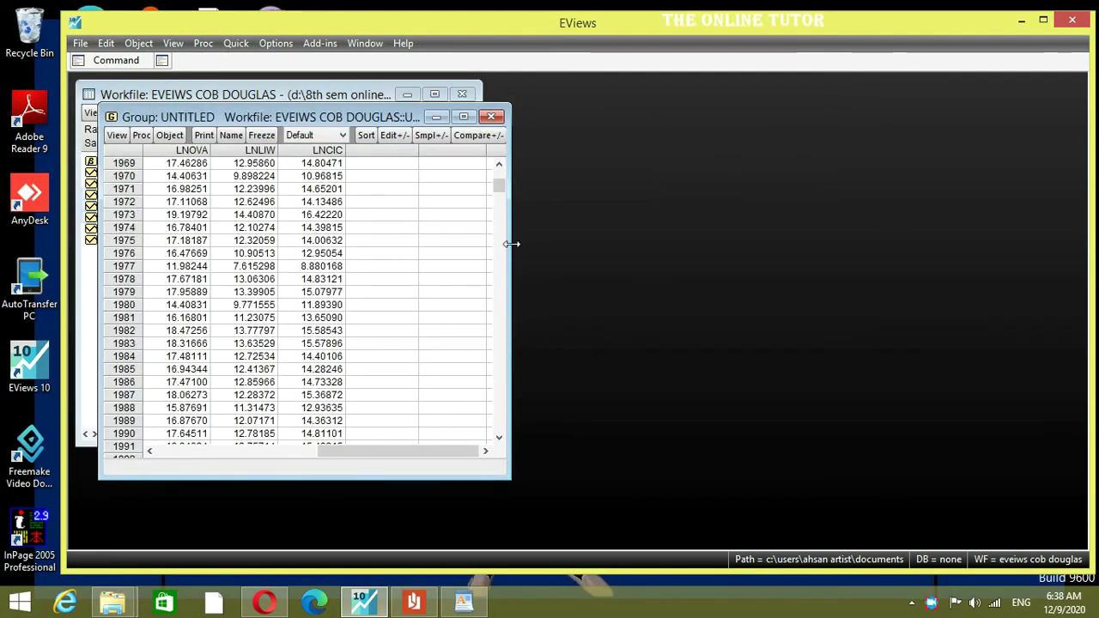
# Step: Enlarge the group window and display the common-sample descriptive statistics for the three series
pyautogui.moveTo(513, 245); pyautogui.dragTo(706, 249)
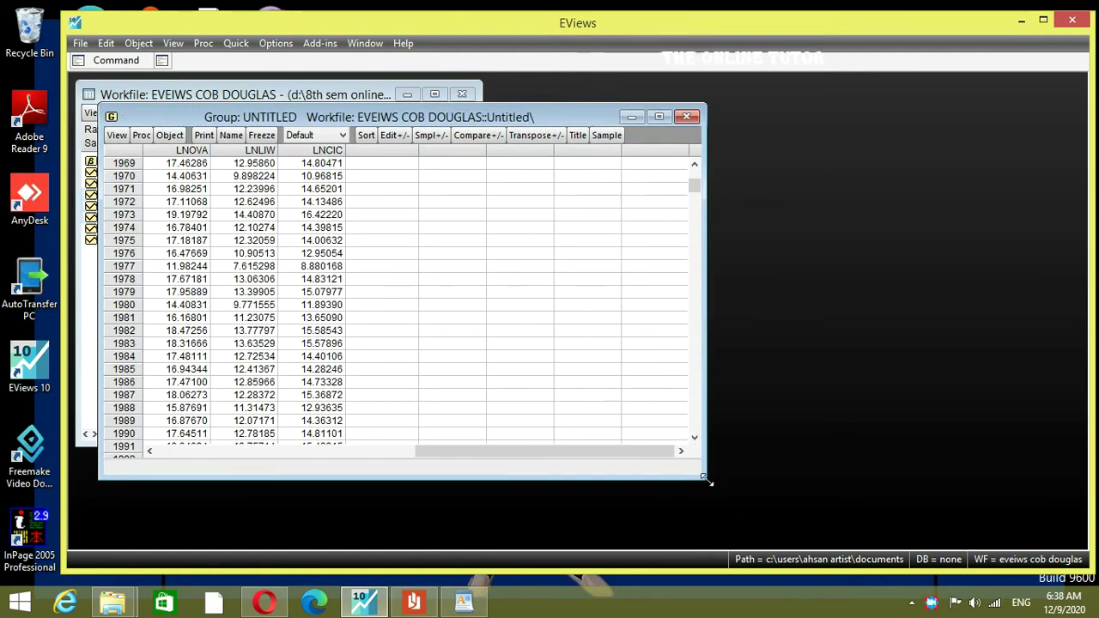
pyautogui.moveTo(709, 485); pyautogui.dragTo(727, 524)
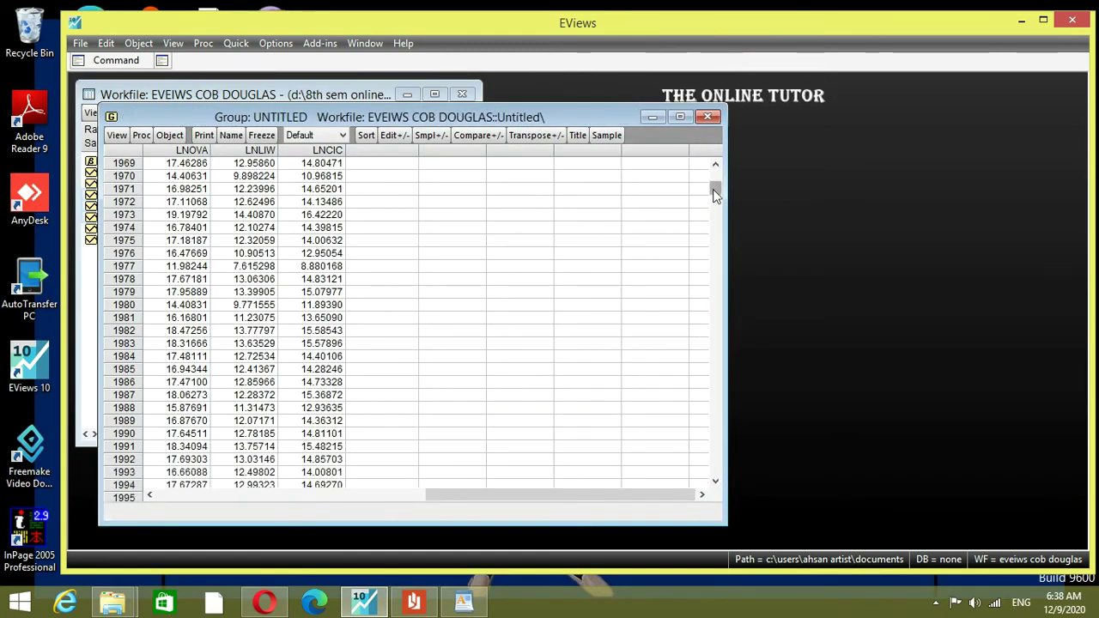
pyautogui.moveTo(716, 189)
pyautogui.mouseDown()
pyautogui.moveTo(726, 461)
pyautogui.moveTo(716, 460)
pyautogui.moveTo(715, 299)
pyautogui.moveTo(728, 174)
pyautogui.mouseUp()
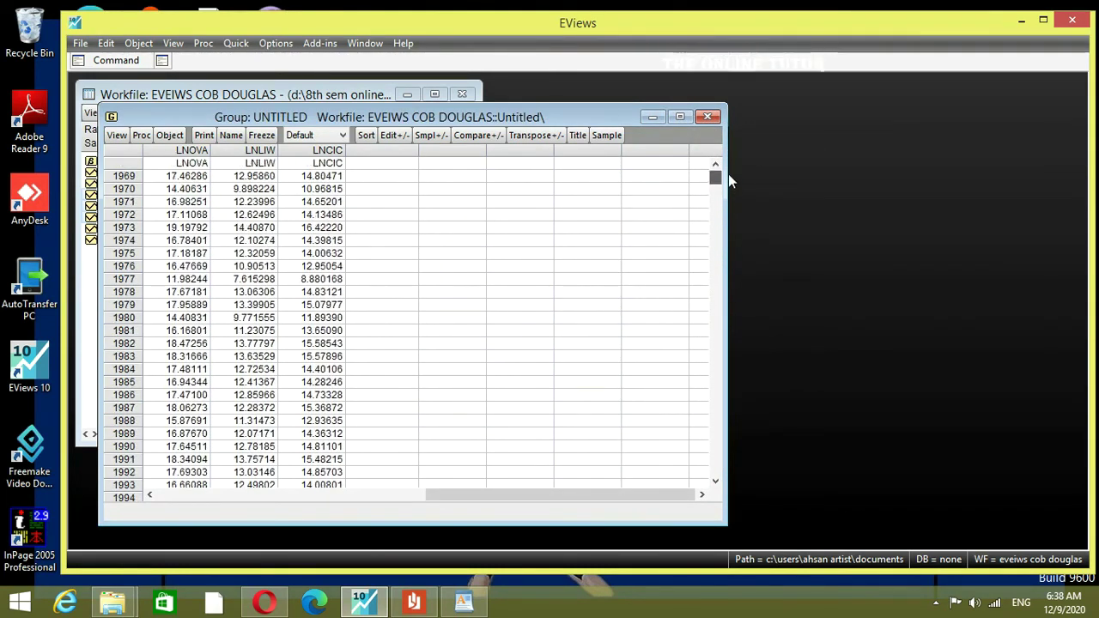
pyautogui.click(117, 136)
pyautogui.moveTo(151, 234)
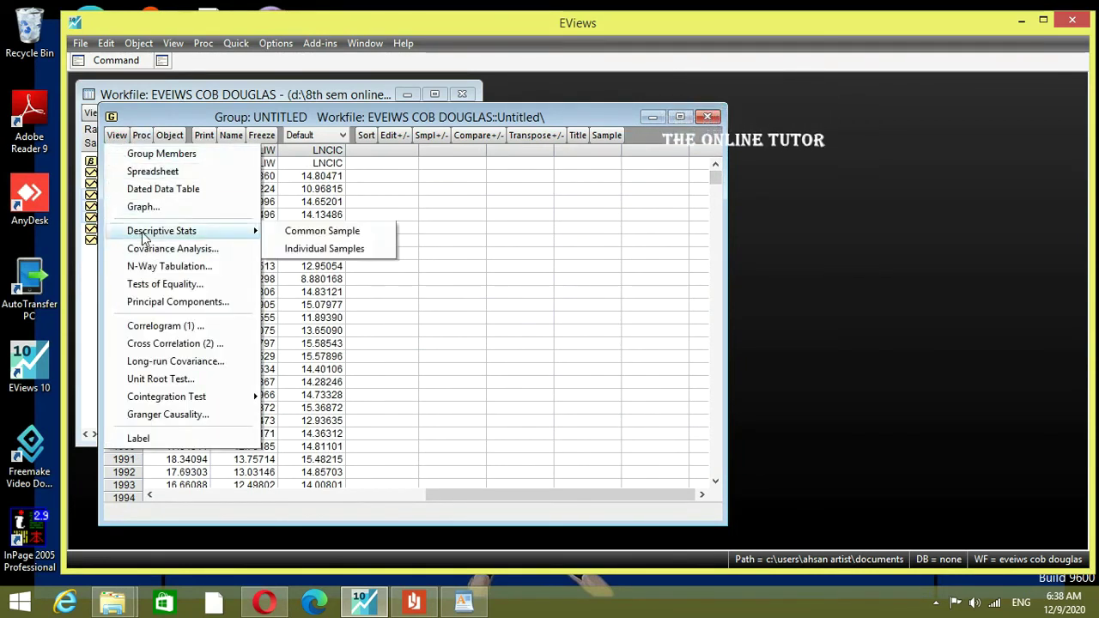
pyautogui.click(342, 232)
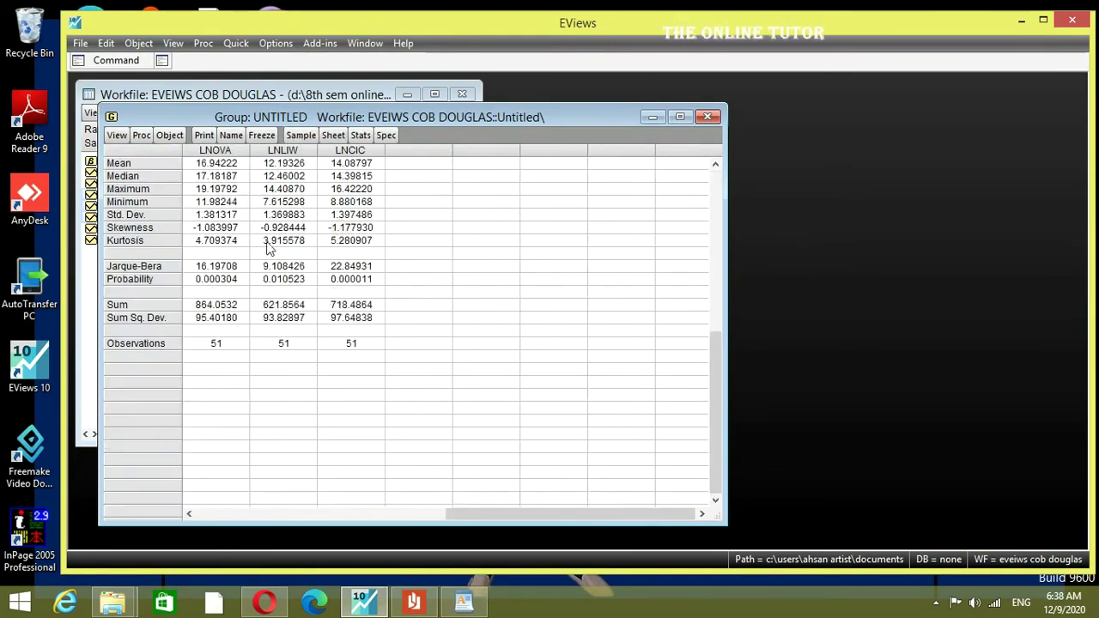
pyautogui.moveTo(726, 297); pyautogui.dragTo(786, 296)
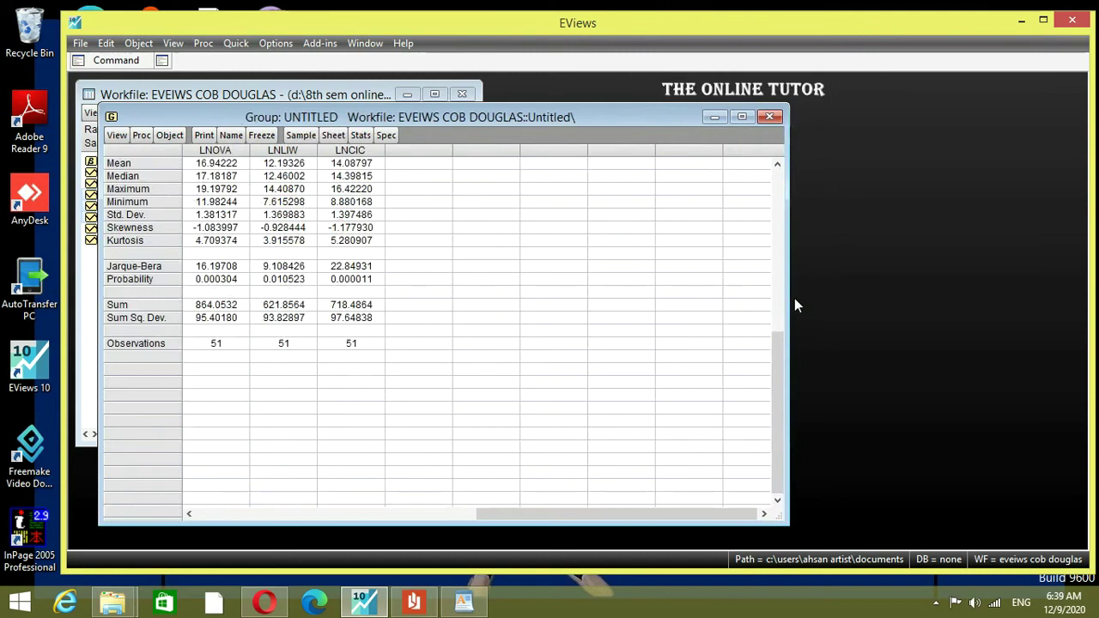
pyautogui.click(129, 165)
pyautogui.click(131, 176)
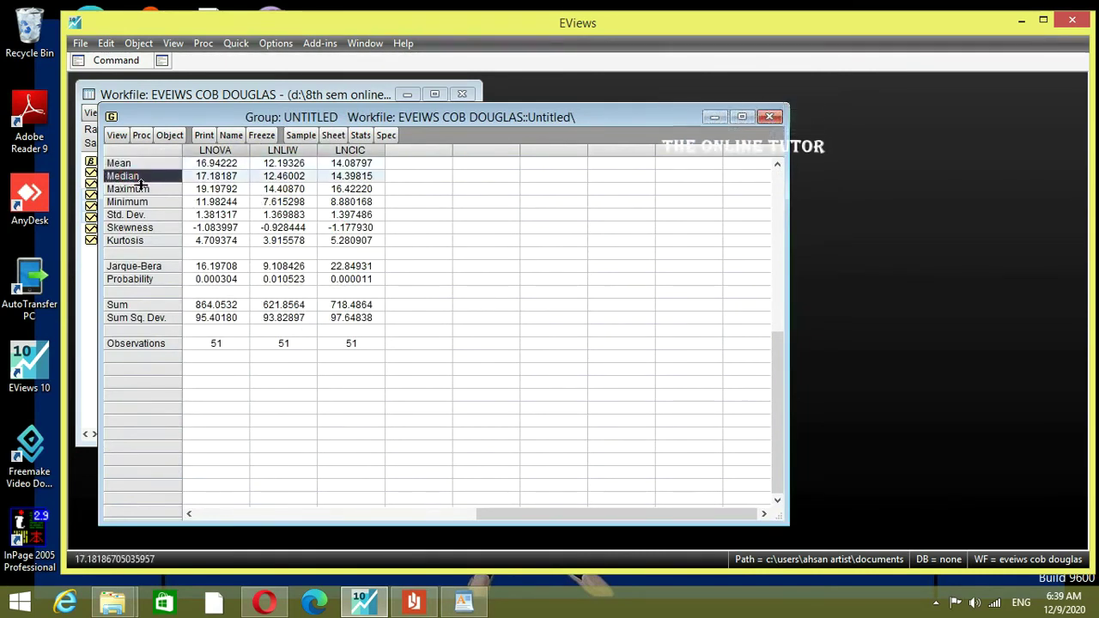
pyautogui.click(164, 189)
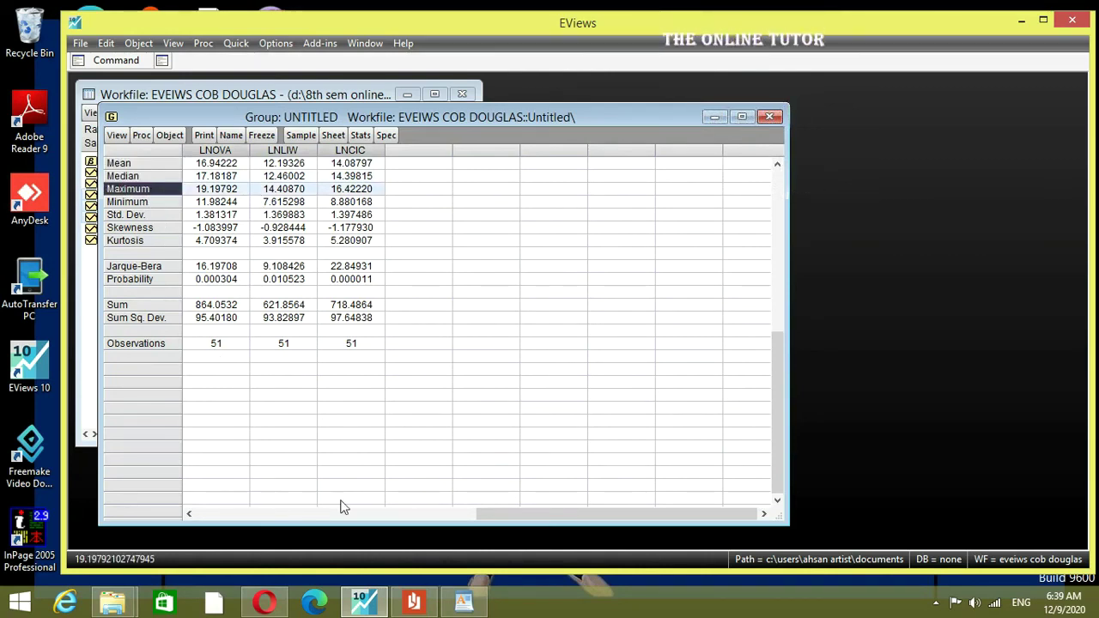
# Step: Switch to WordPad and write "now save that results now we find least square regression" in the blank document
pyautogui.click(464, 601)
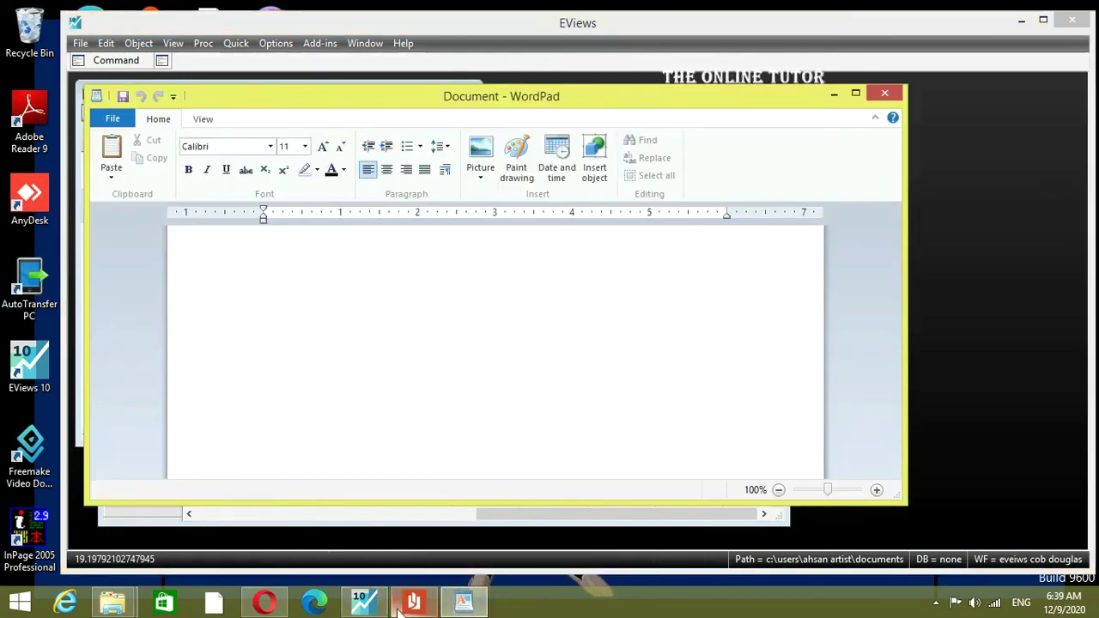
pyautogui.moveTo(398, 610)
pyautogui.write('now save htat')
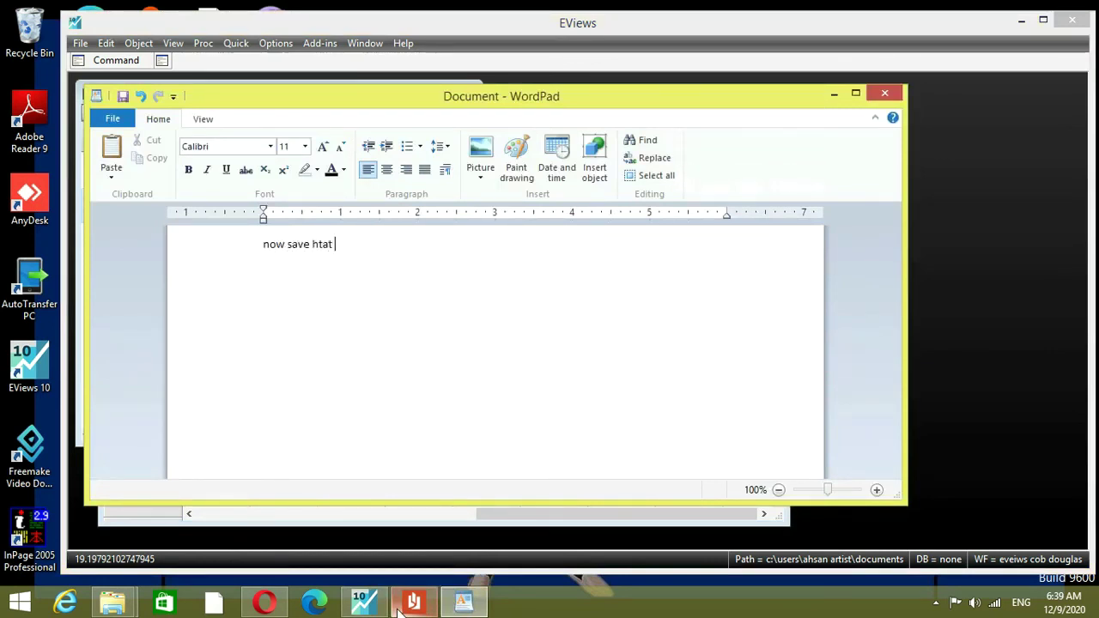
pyautogui.press('BackSpace')
pyautogui.press('BackSpace')
pyautogui.write('tha')
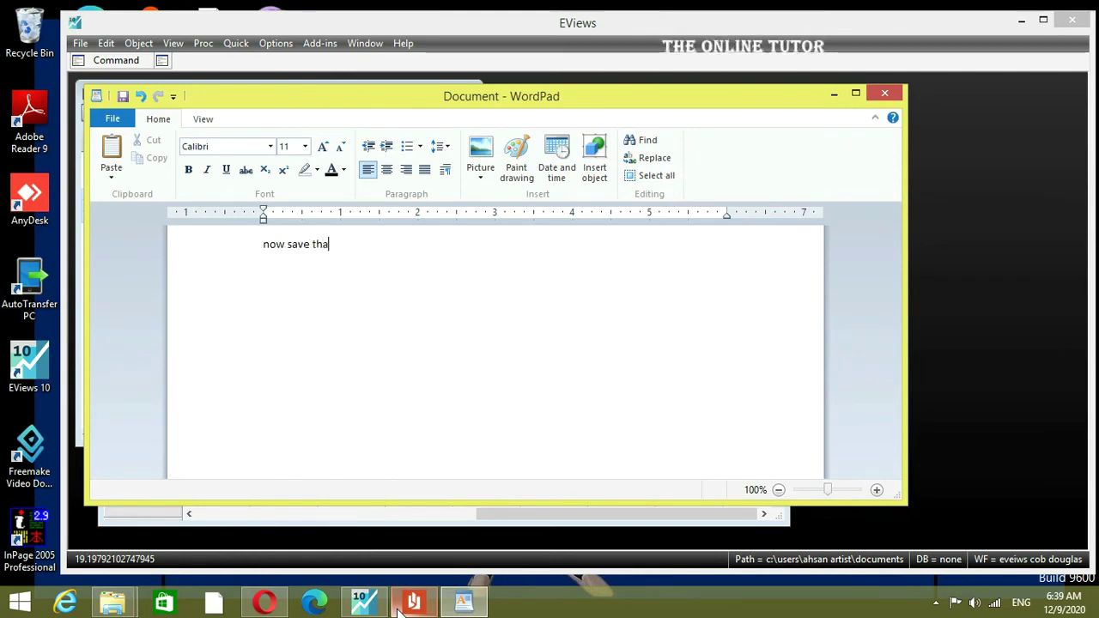
pyautogui.write('t results')
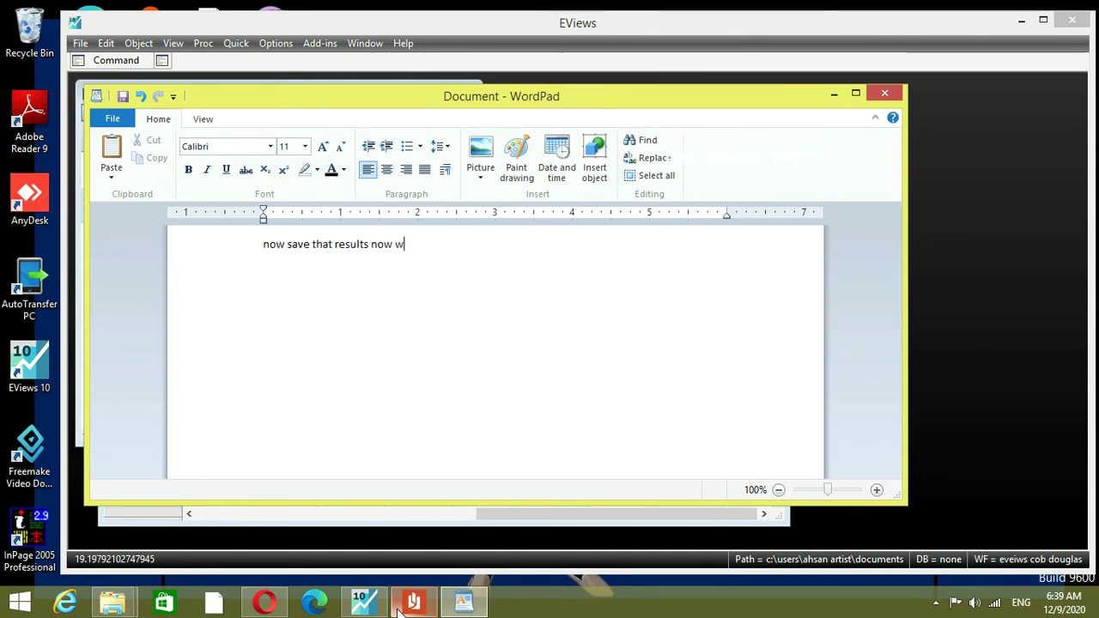
pyautogui.write('now we find')
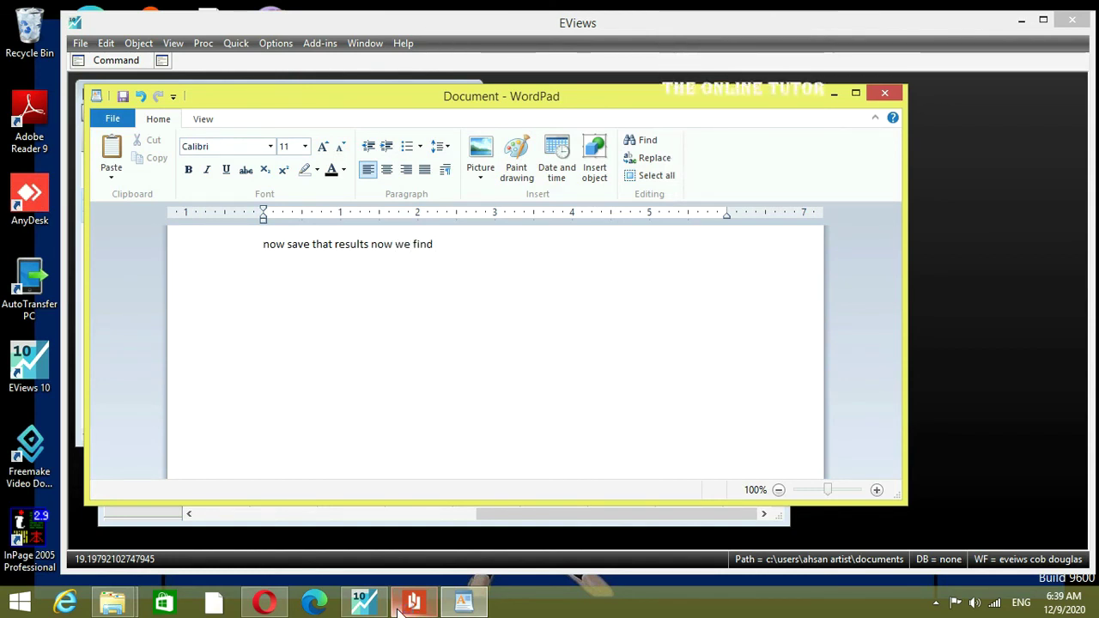
pyautogui.write(' least squa')
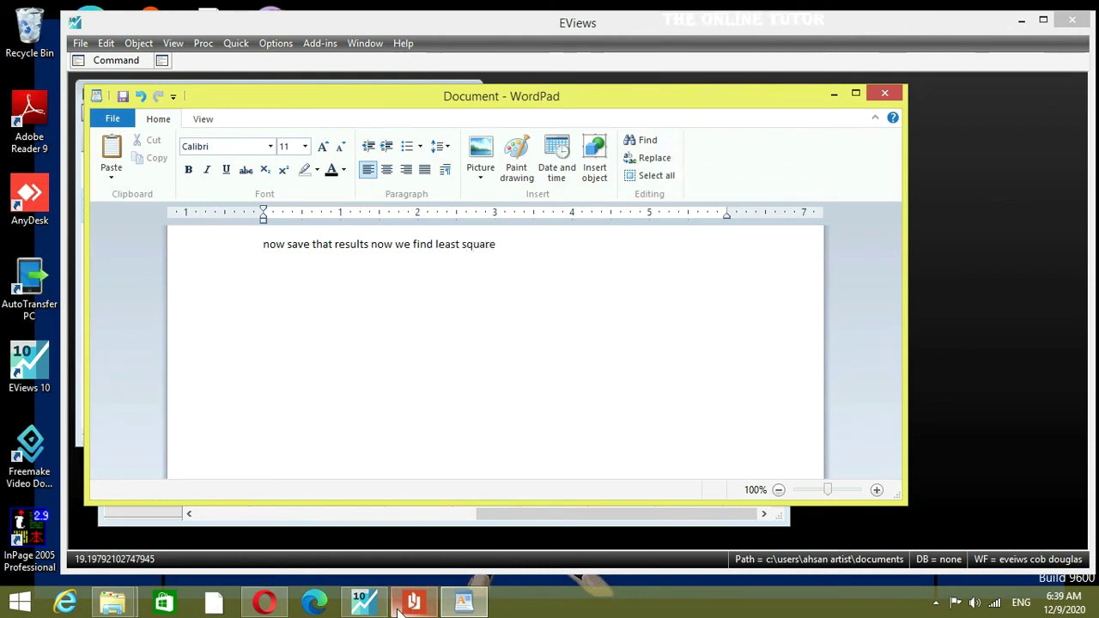
pyautogui.write('regression')
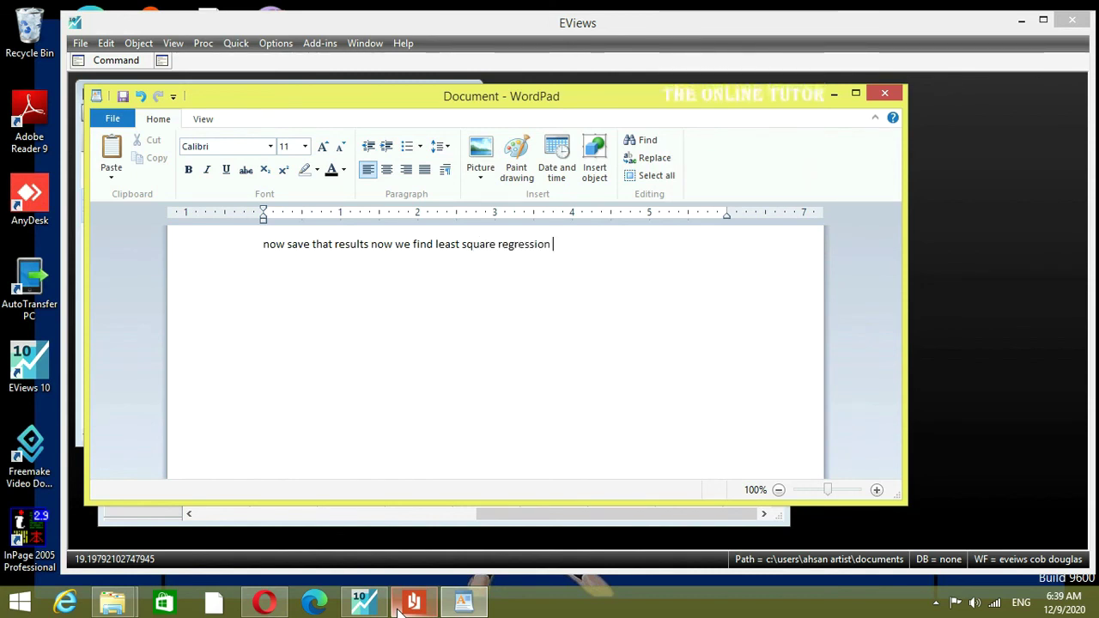
# Step: Enlarge the whole text to font size 20 and add "so" at the end of the sentence
pyautogui.hotkey('ctrl', 'a')
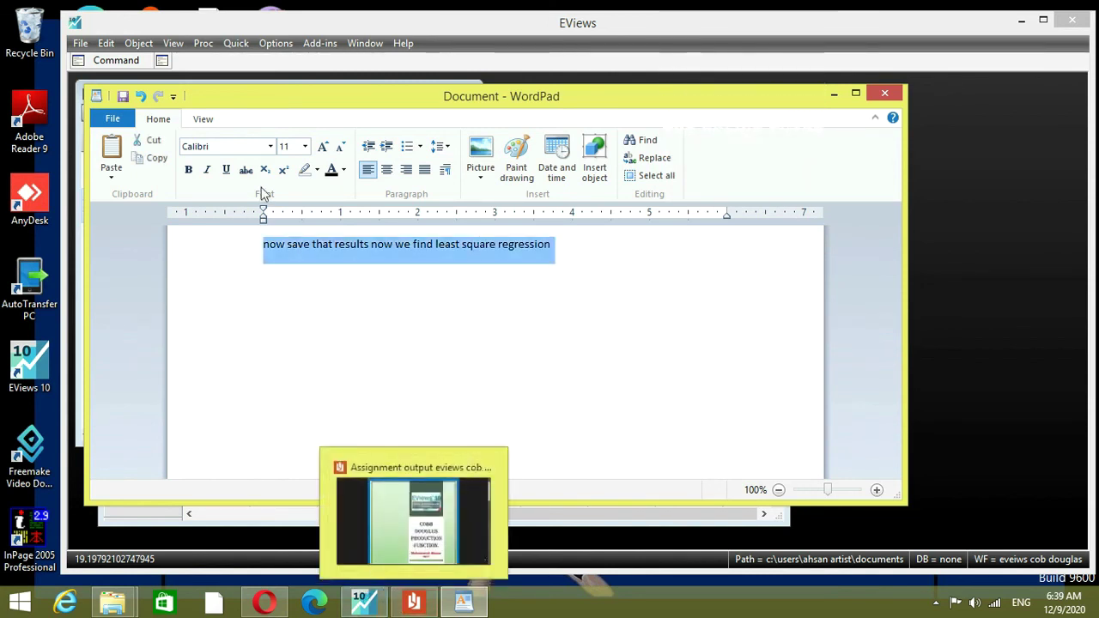
pyautogui.click(322, 147)
pyautogui.click(322, 147)
pyautogui.click(322, 147)
pyautogui.click(322, 147)
pyautogui.click(322, 147)
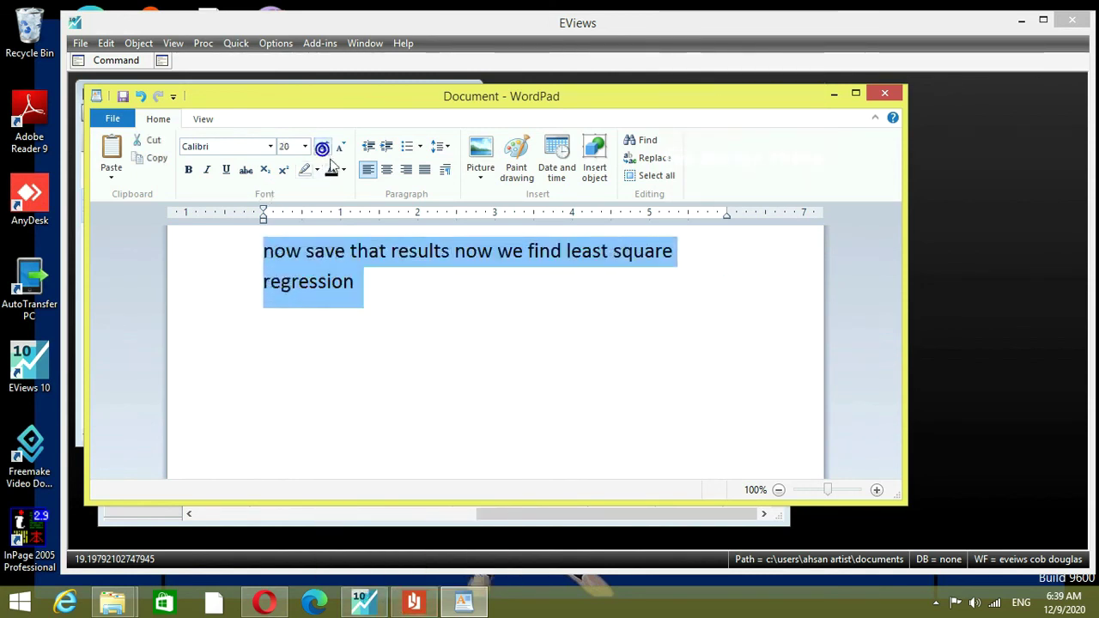
pyautogui.click(406, 310)
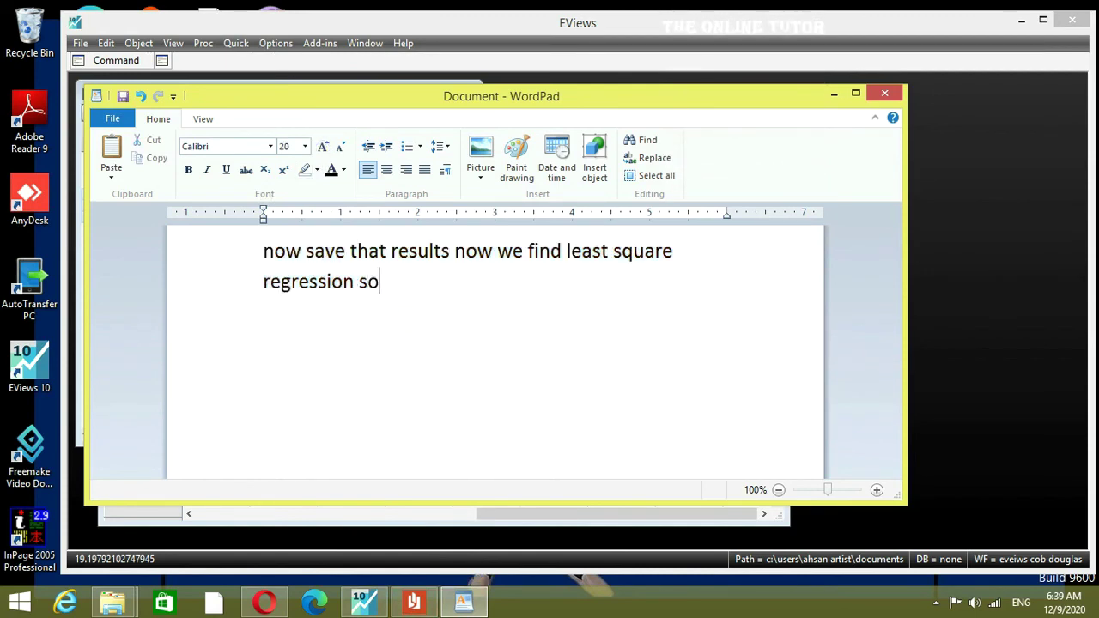
# Step: Switch to EViews and close the untitled group window with the descriptive statistics
pyautogui.click(365, 601)
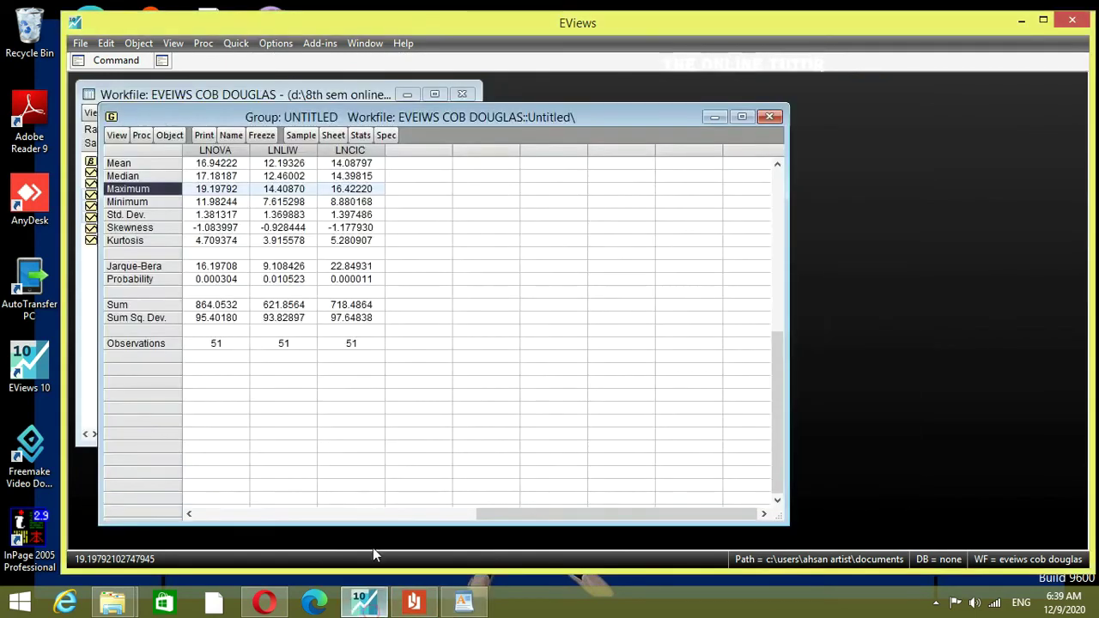
pyautogui.click(769, 117)
pyautogui.click(540, 329)
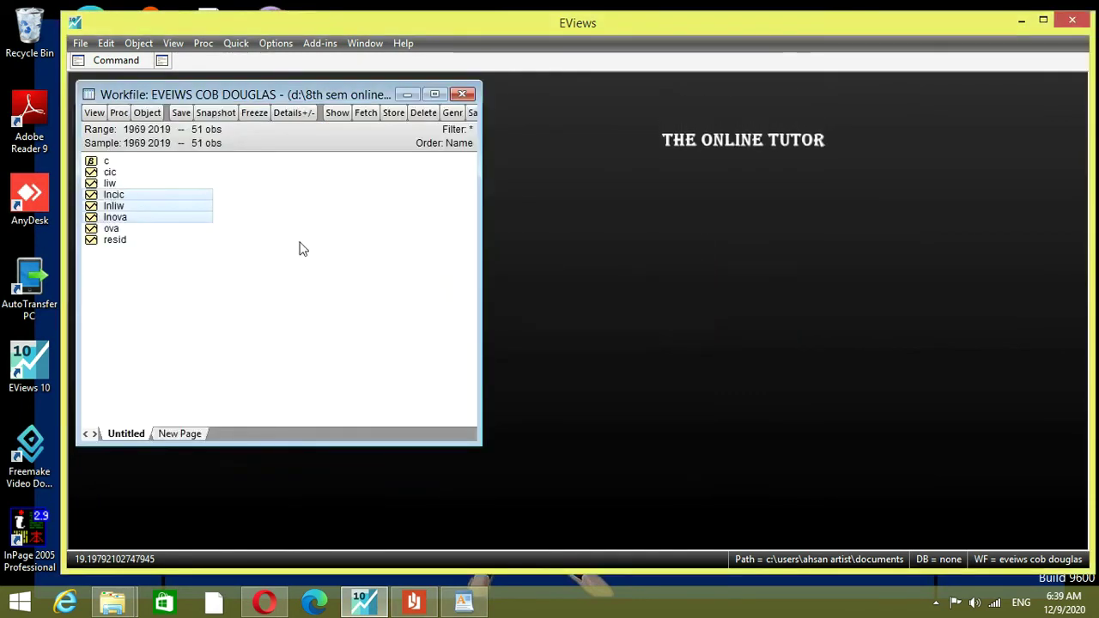
# Step: Estimate a least squares equation of lnova on lnliw, lncic and c for the sample 1969 2019, and widen its output window
pyautogui.moveTo(121, 219); pyautogui.dragTo(138, 199)
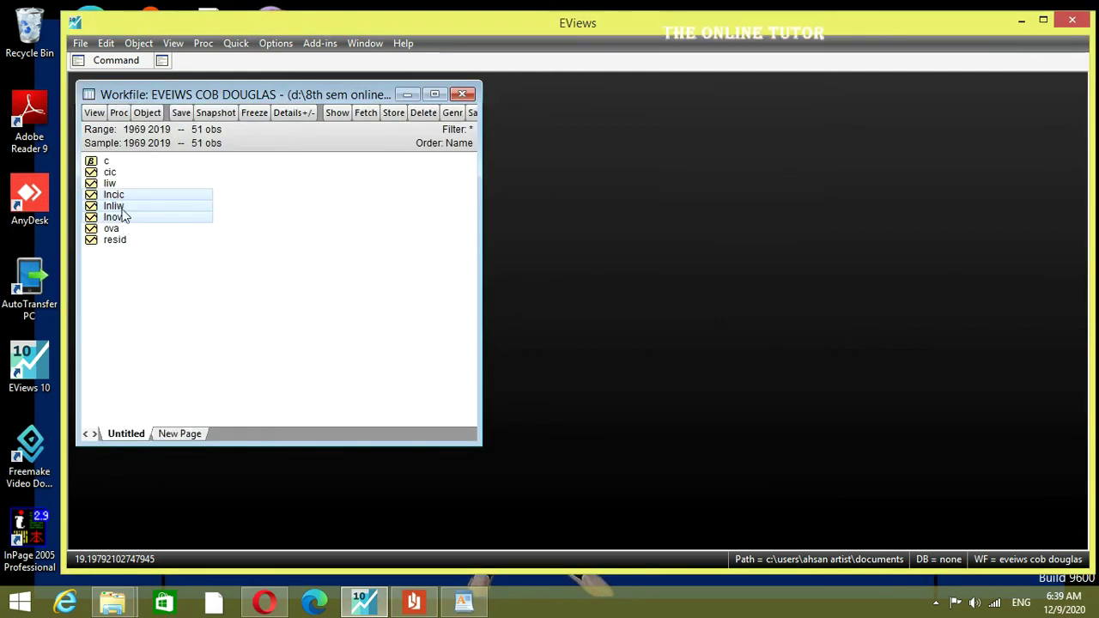
pyautogui.rightClick(123, 217)
pyautogui.moveTo(175, 222)
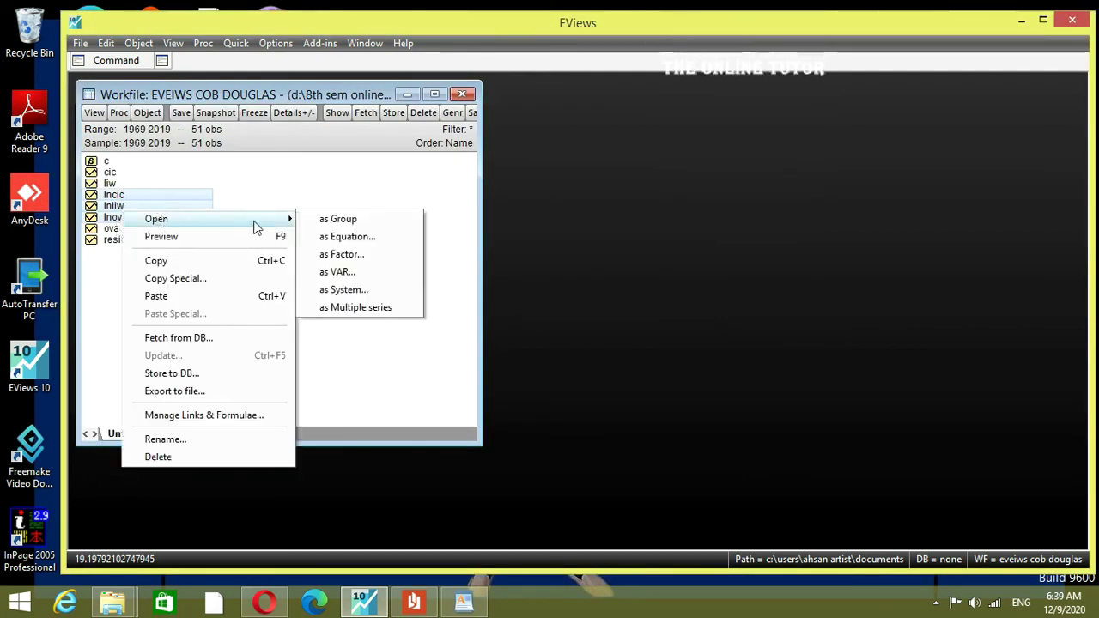
pyautogui.click(360, 239)
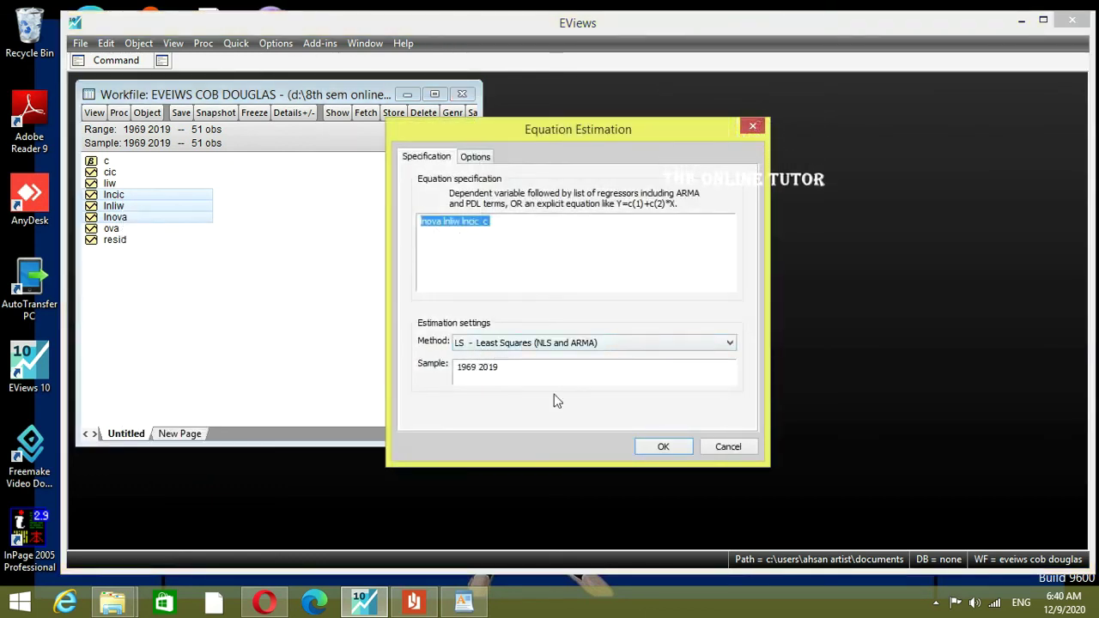
pyautogui.click(660, 447)
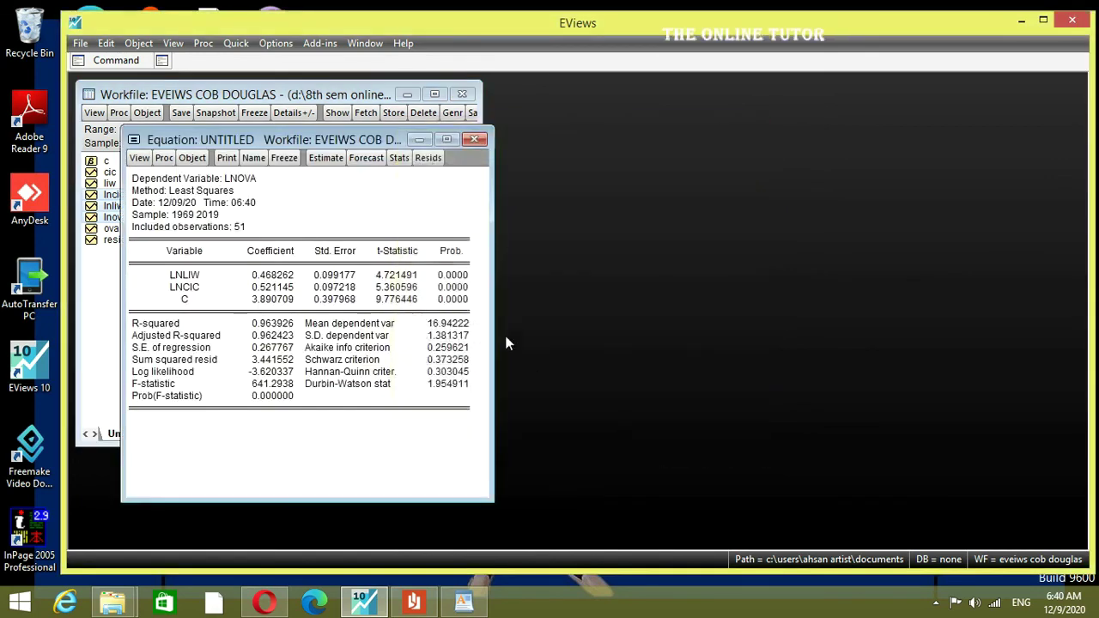
pyautogui.moveTo(491, 323); pyautogui.dragTo(639, 319)
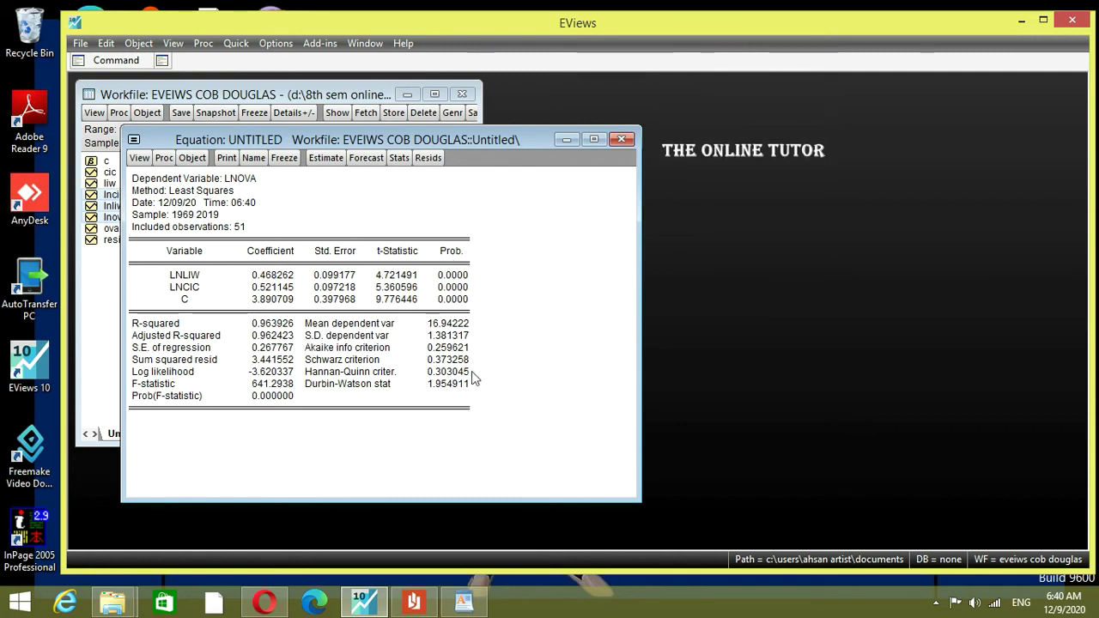
# Step: Switch to WordPad and start a new paragraph reading "now save that results and"
pyautogui.click(463, 603)
pyautogui.press('Return')
pyautogui.write('now ')
pyautogui.write('a')
pyautogui.press('BackSpace')
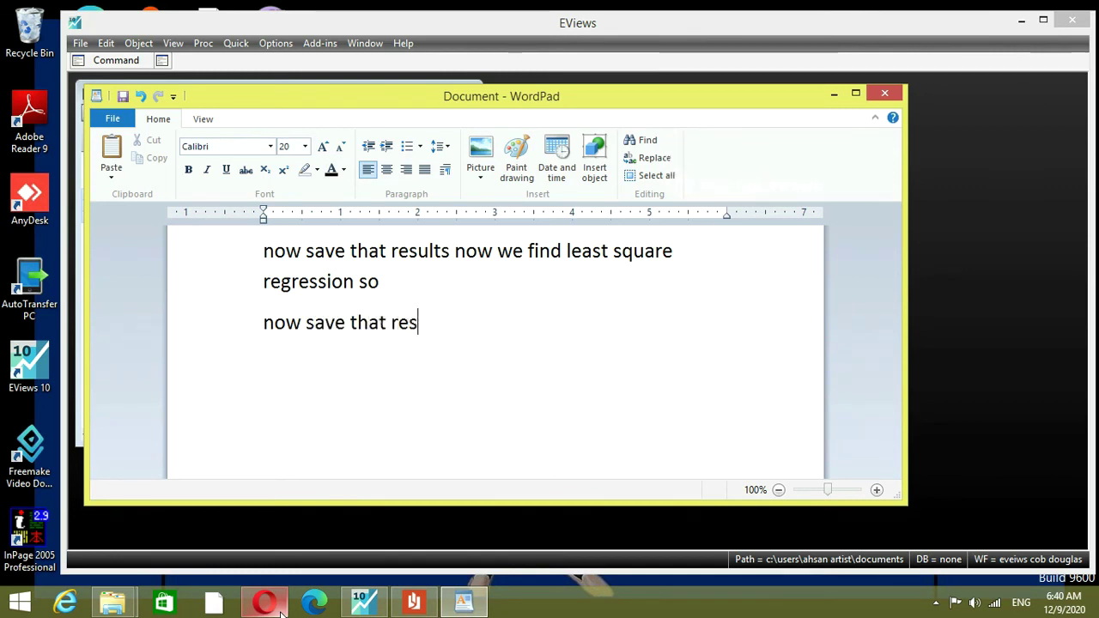
pyautogui.write('b')
pyautogui.write('nd')
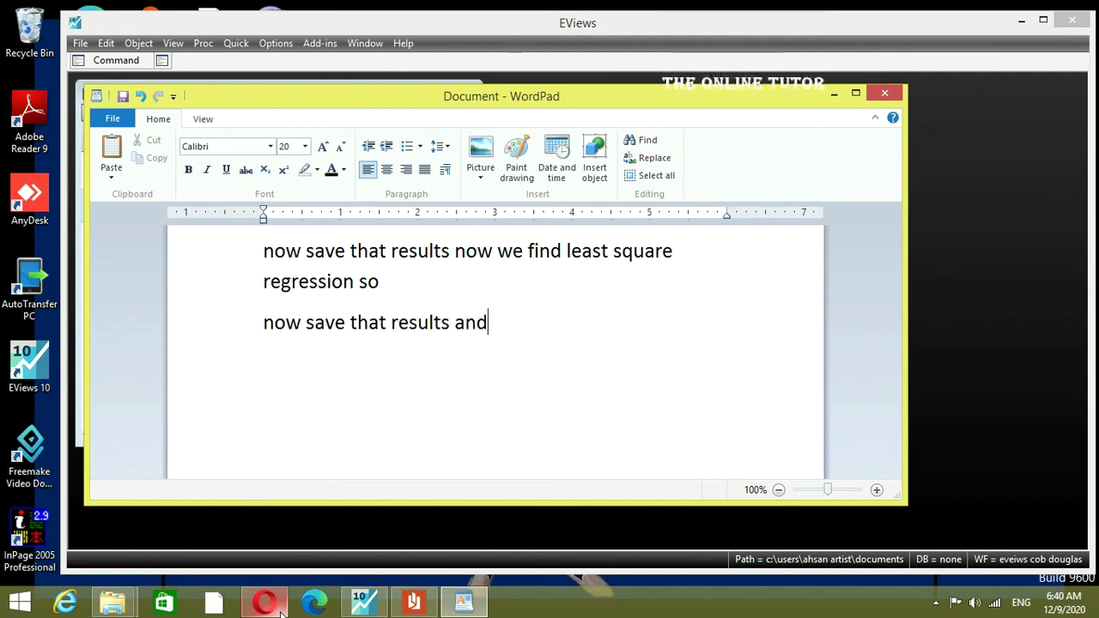
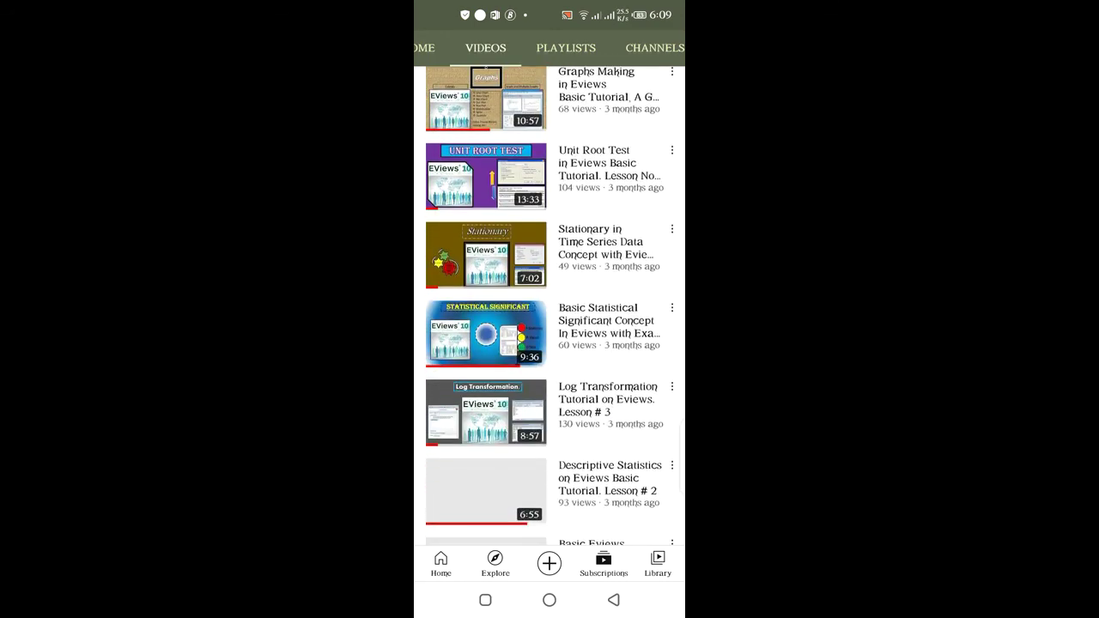
# Step: Browse the older tutorials in the YouTube channel's video list
pyautogui.scroll(-7, 550, 306)
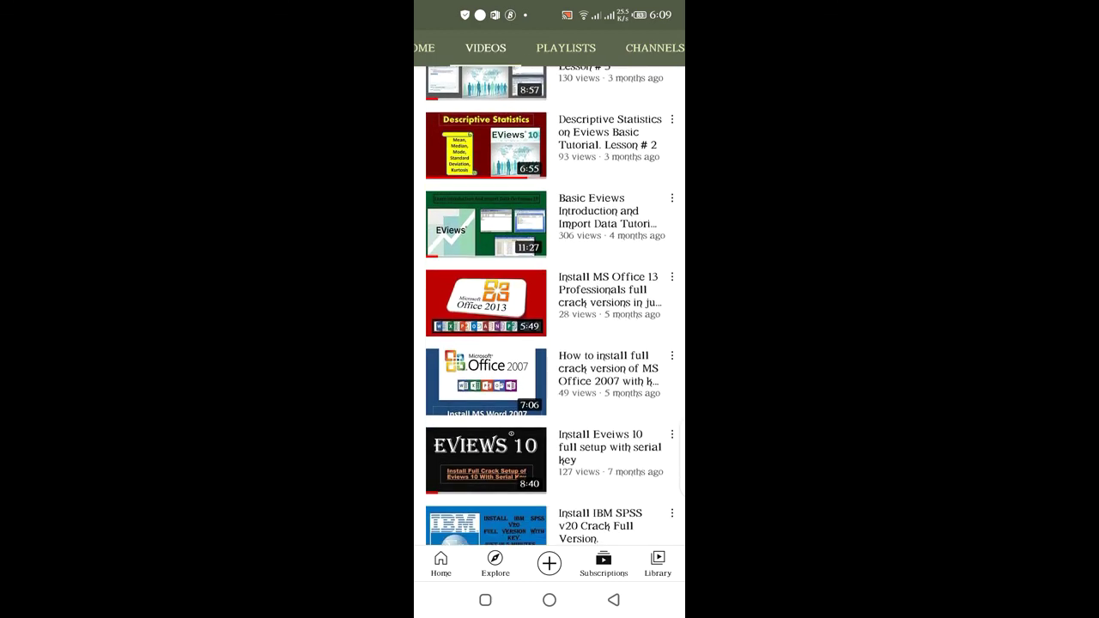
# Step: Browse the rest of the YouTube channel's video list, its playlists and its About section
pyautogui.scroll(-4, 549, 306)
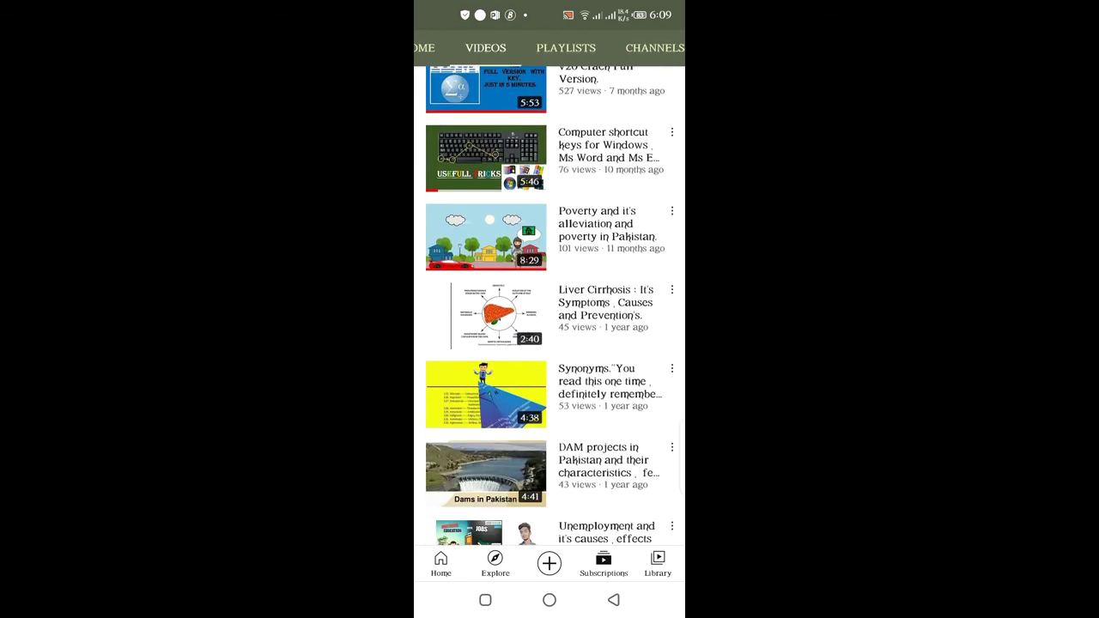
pyautogui.scroll(-6, 550, 305)
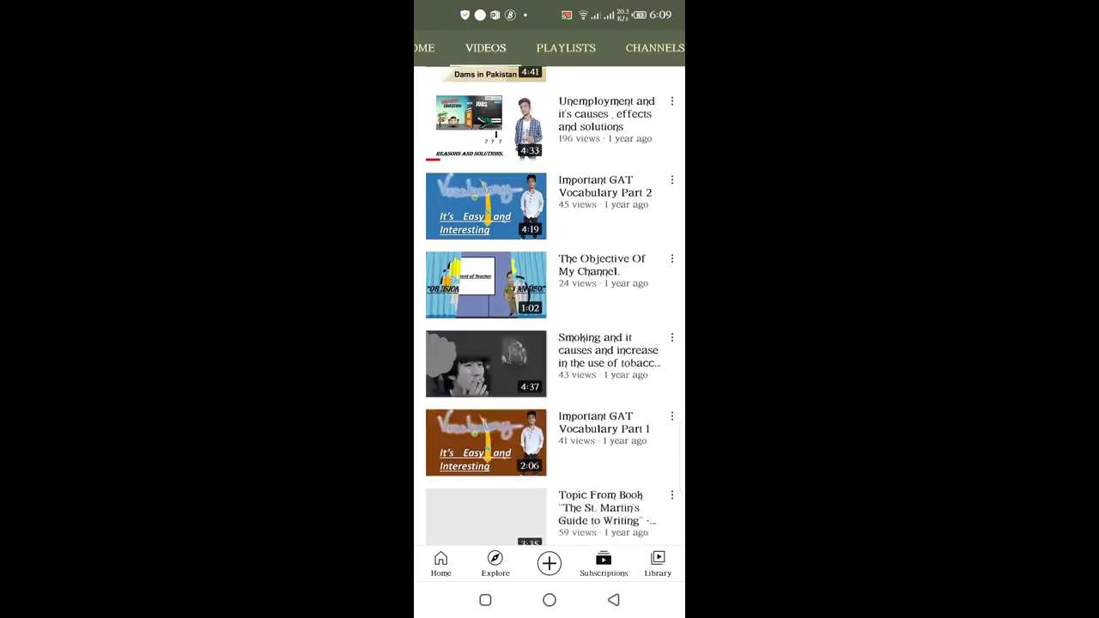
pyautogui.scroll(-1, 550, 306)
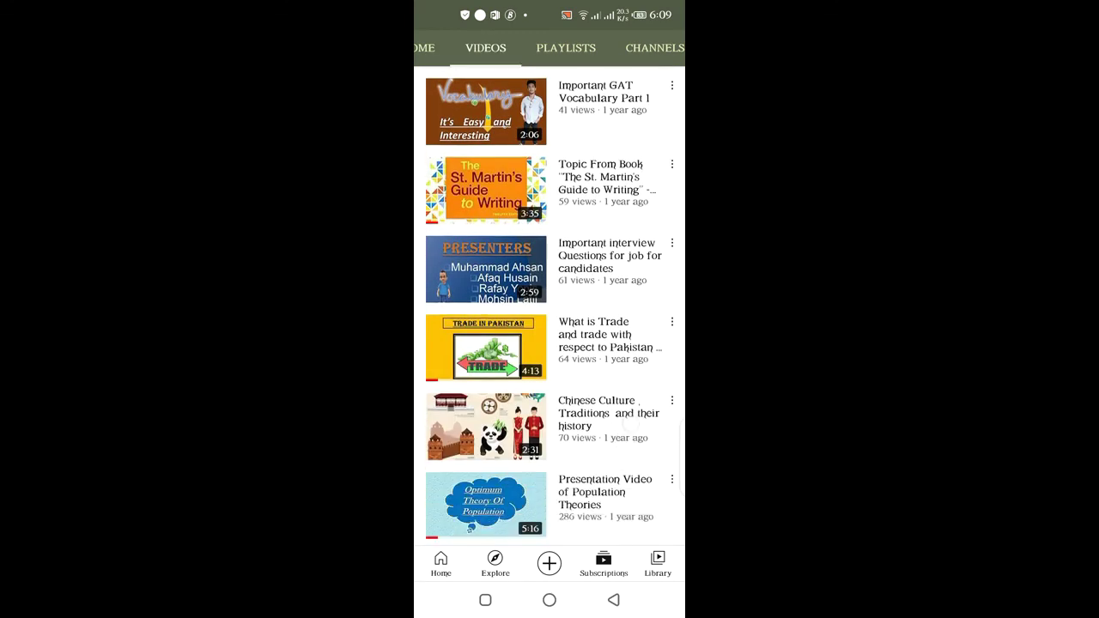
pyautogui.click(566, 48)
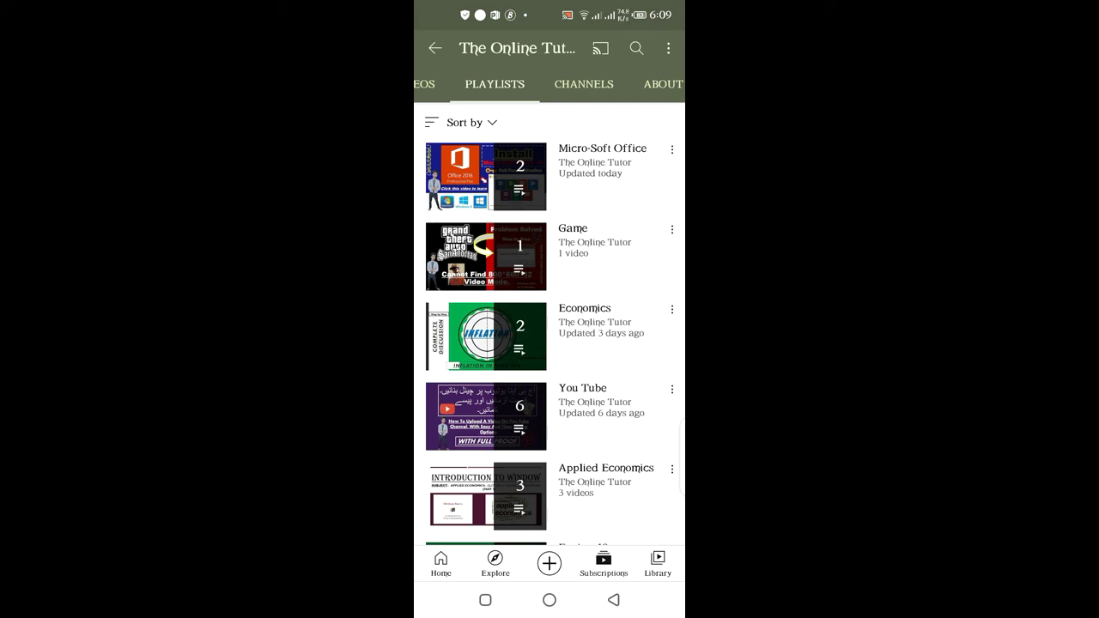
pyautogui.click(663, 84)
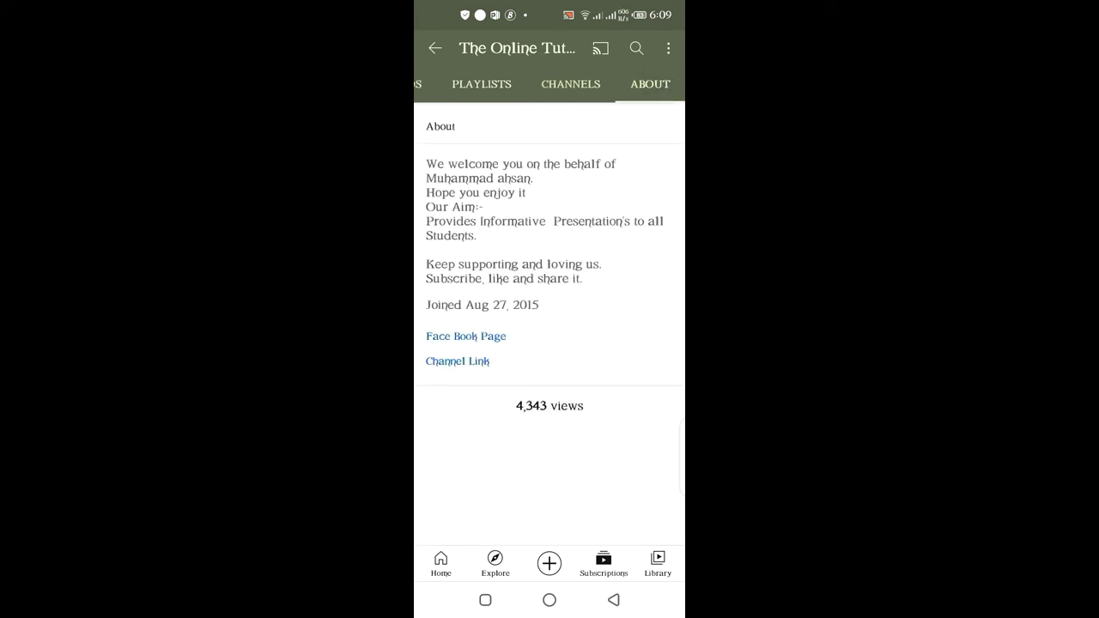
pyautogui.moveTo(464, 344); pyautogui.dragTo(653, 343)
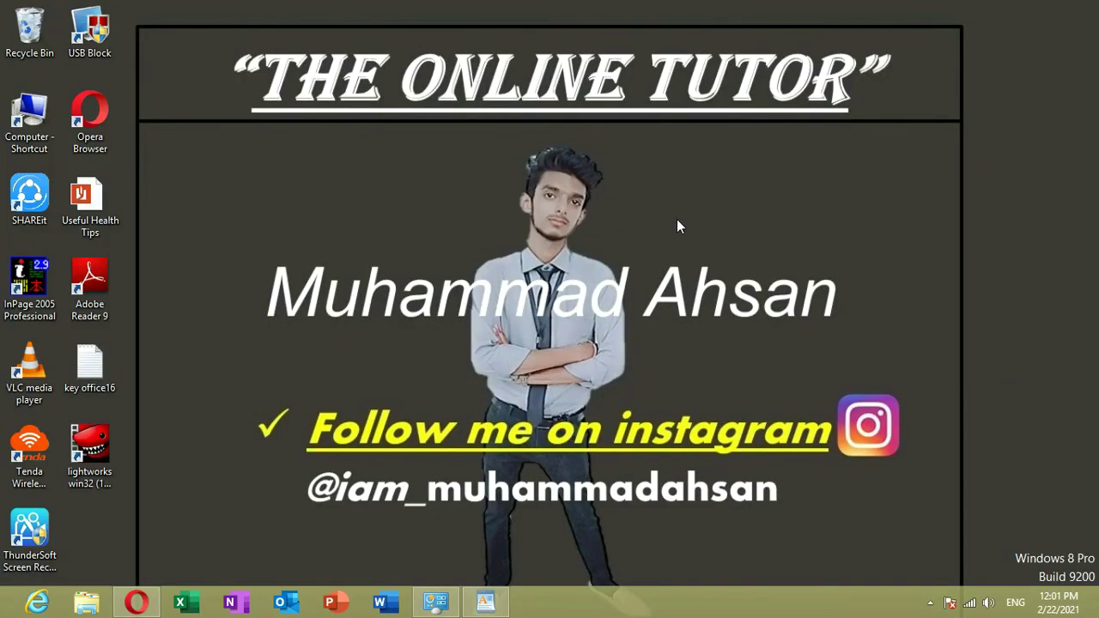
pyautogui.rightClick(667, 229)
pyautogui.click(730, 275)
pyautogui.rightClick(677, 169)
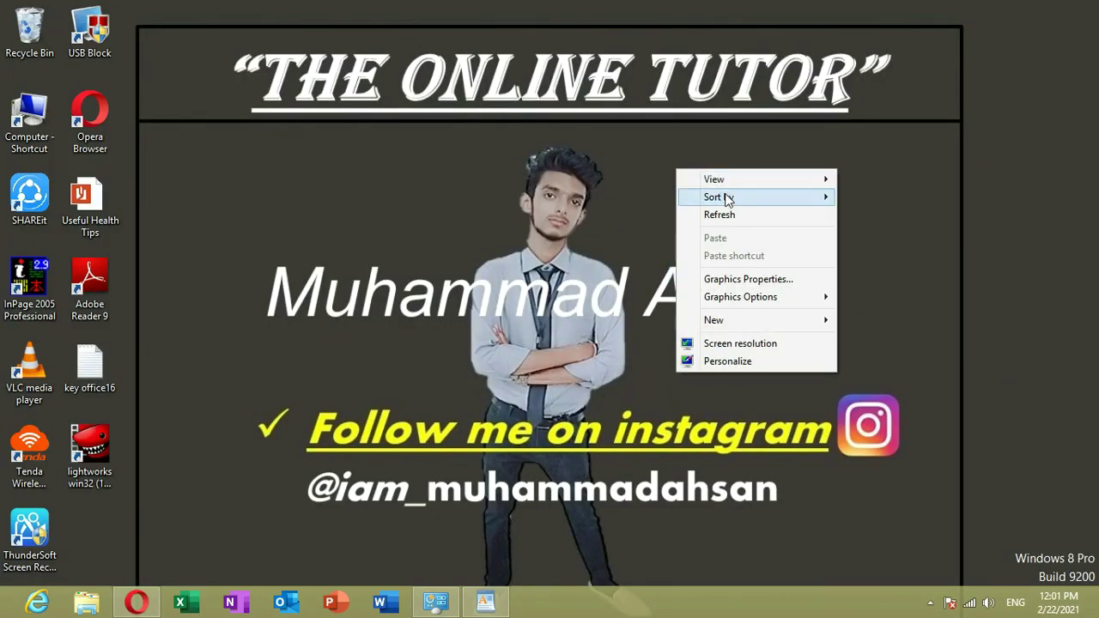
pyautogui.click(720, 215)
pyautogui.rightClick(710, 178)
pyautogui.click(754, 225)
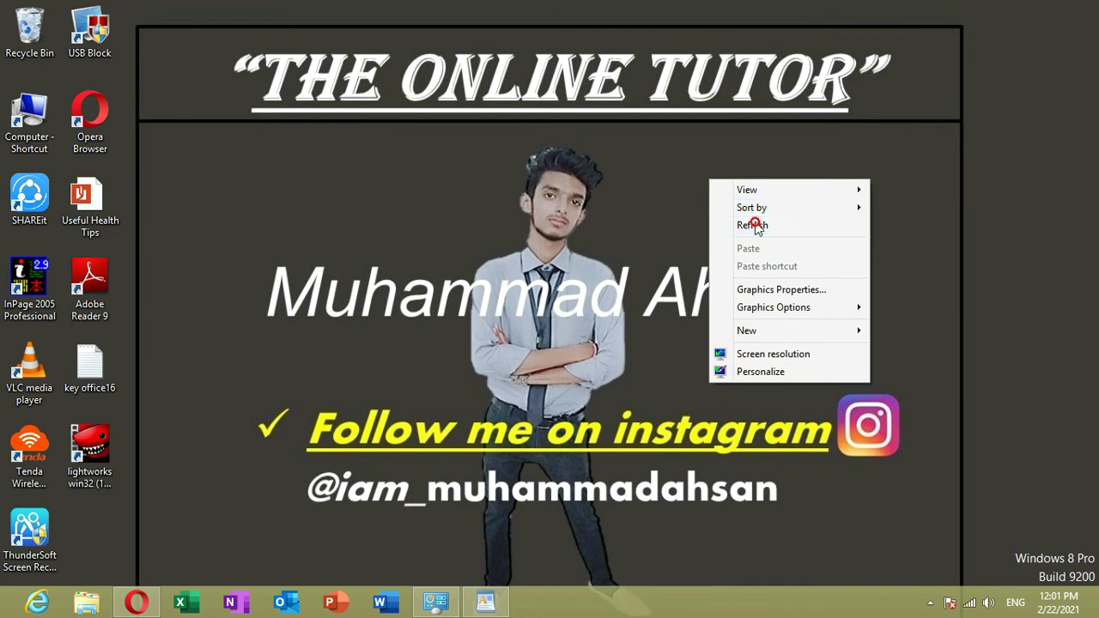
# Step: Switch to WordPad, enlarge the heading "Eviews 10 Download Link is avialable in description box" by one font size, and minimize the document
pyautogui.click(486, 597)
pyautogui.click(604, 229)
pyautogui.moveTo(604, 228); pyautogui.dragTo(312, 188)
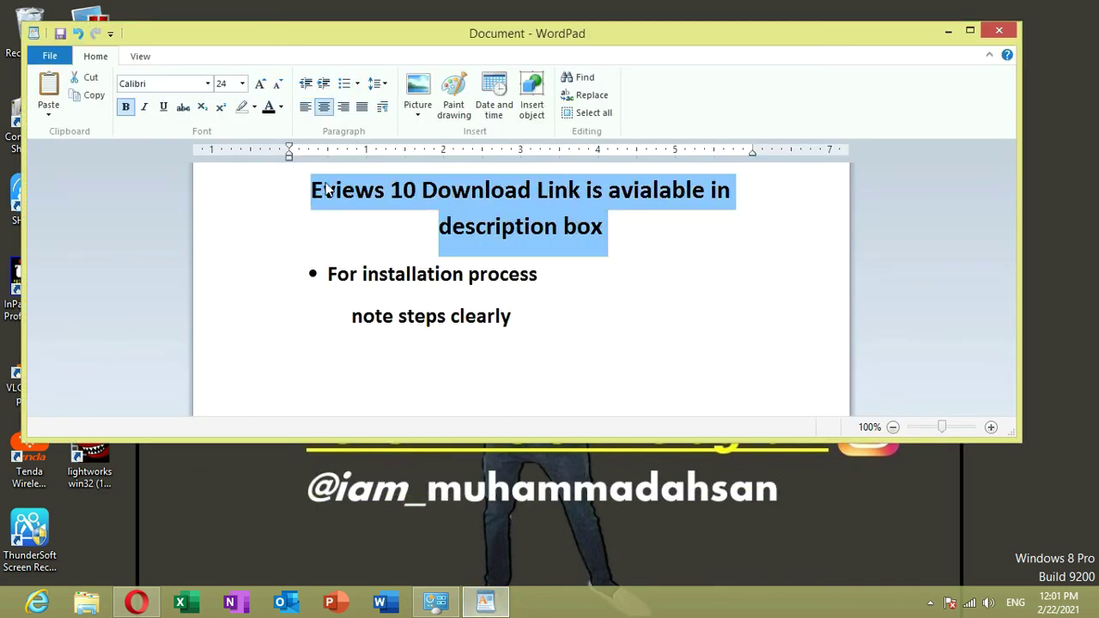
pyautogui.click(261, 83)
pyautogui.click(242, 225)
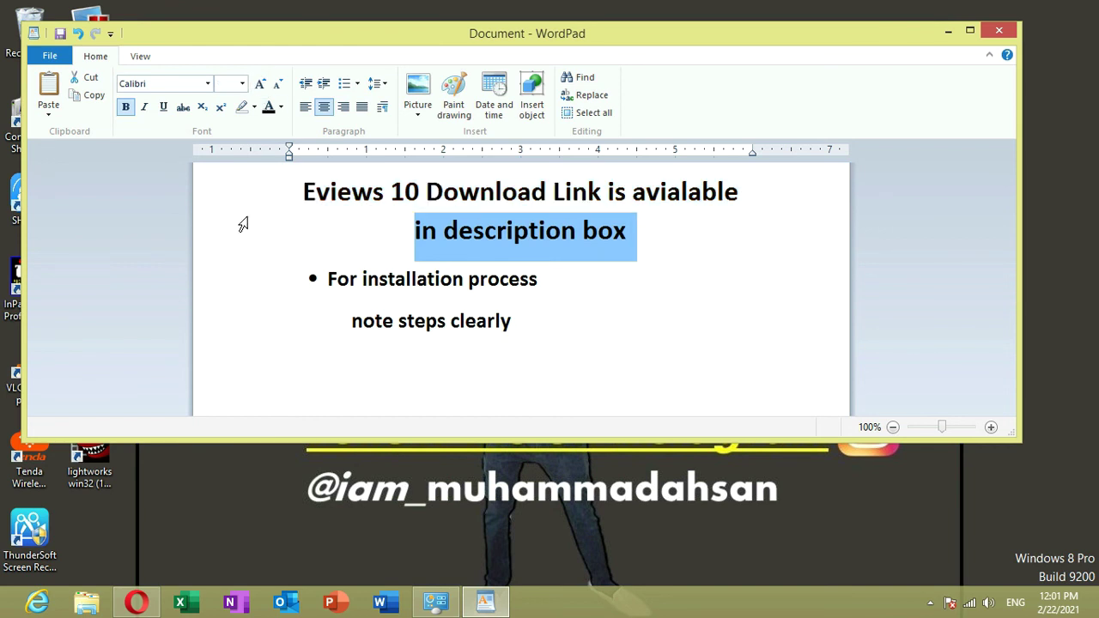
pyautogui.click(533, 296)
pyautogui.moveTo(523, 336); pyautogui.dragTo(339, 279)
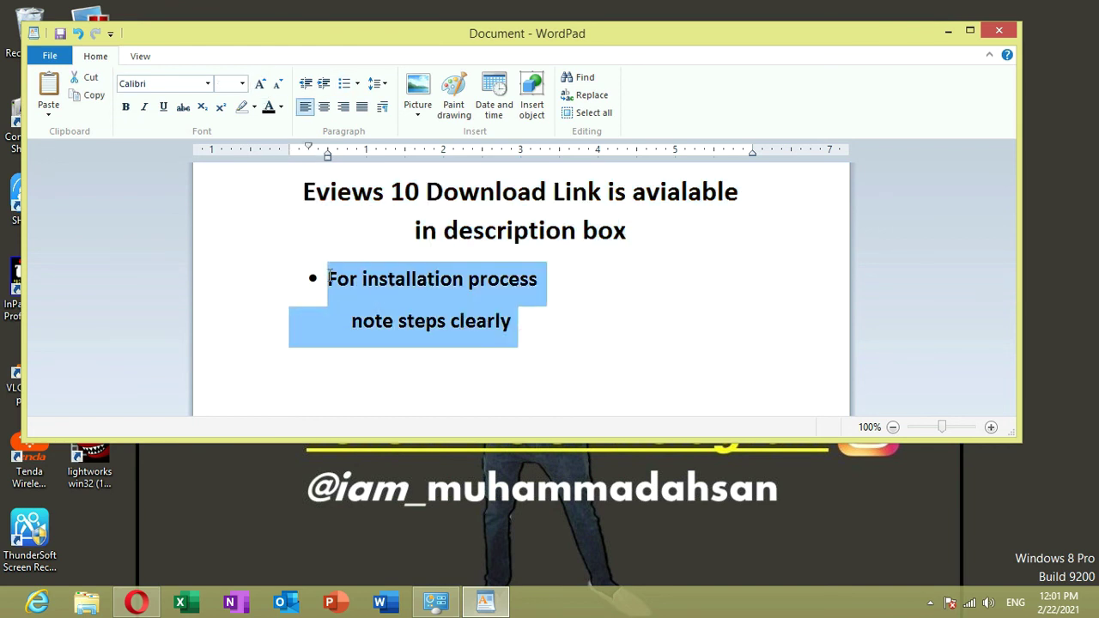
pyautogui.click(620, 290)
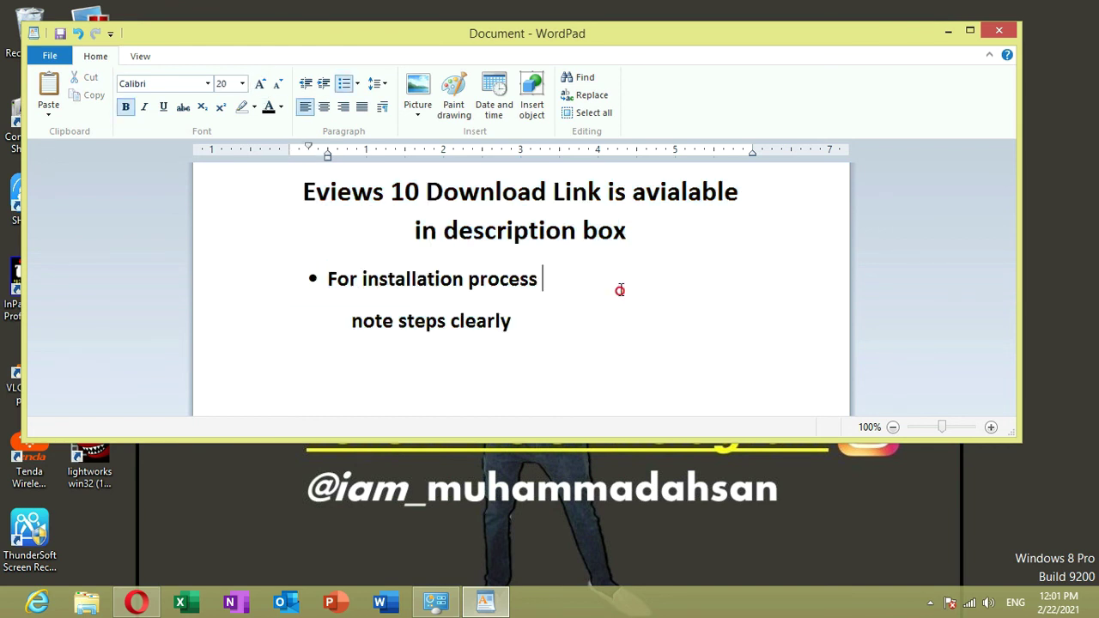
pyautogui.click(949, 31)
# Step: Open the EViews 10 Enterprise Edition archive from the software folder on Local Disk (D:)
pyautogui.rightClick(648, 186)
pyautogui.click(700, 221)
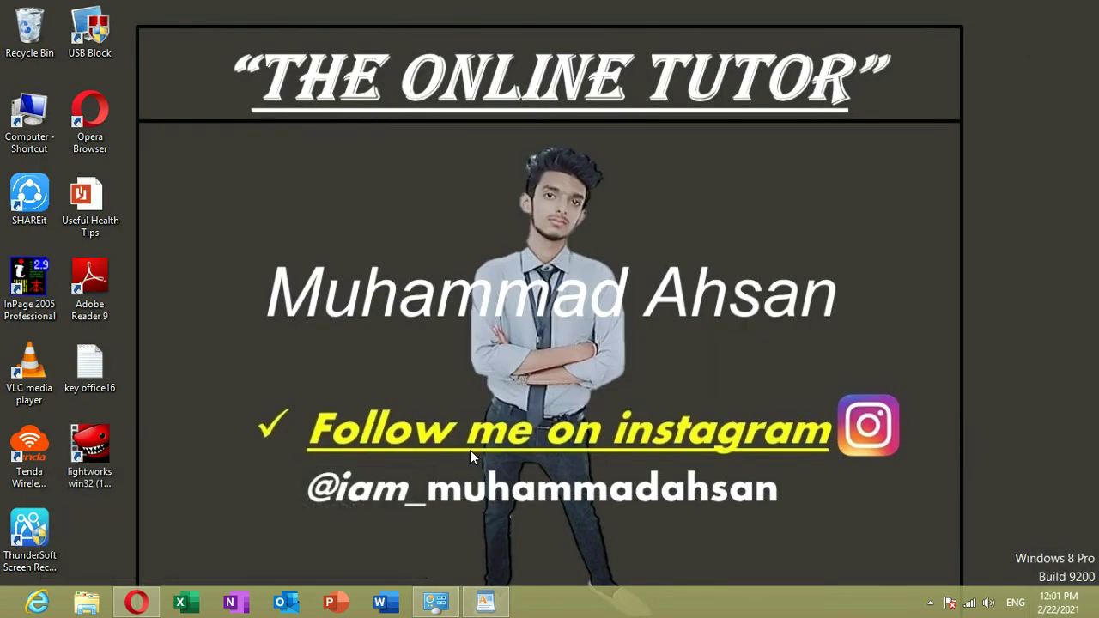
pyautogui.doubleClick(30, 120)
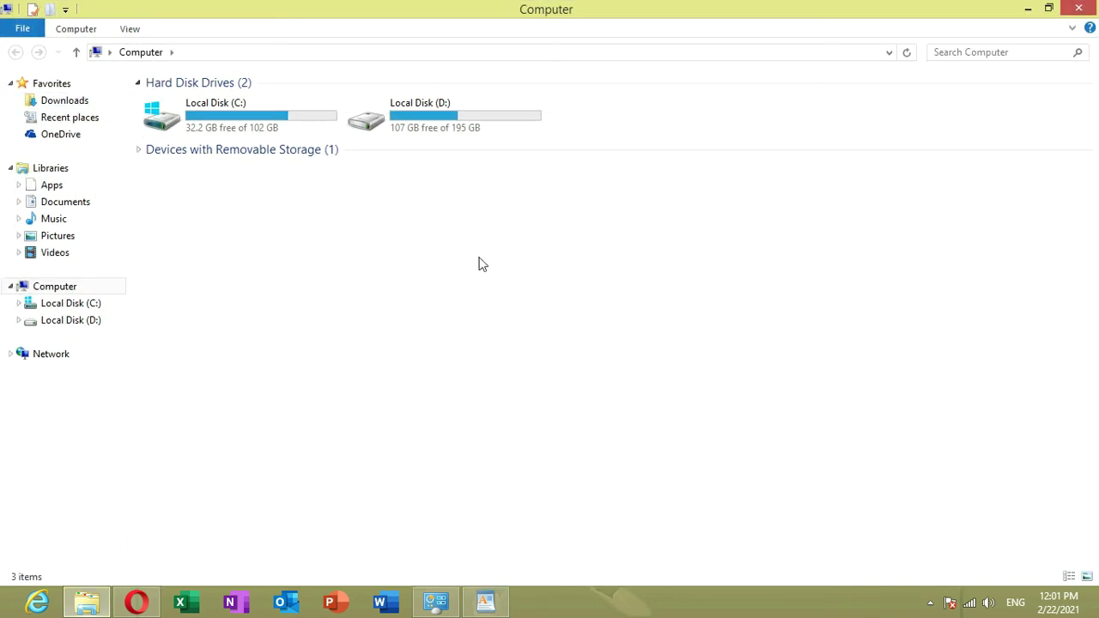
pyautogui.doubleClick(403, 115)
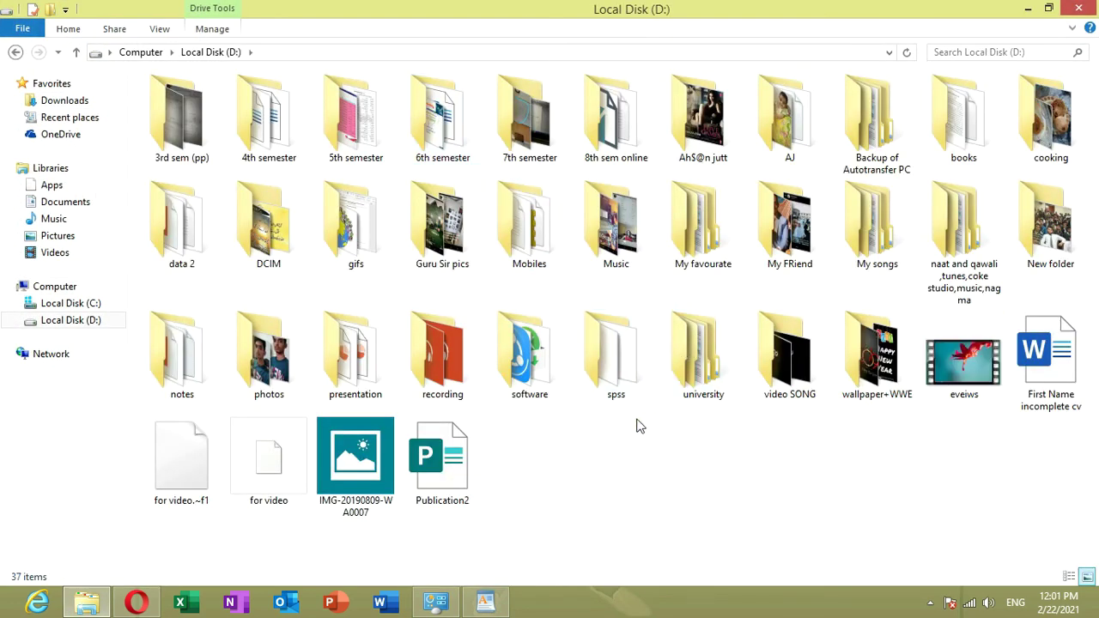
pyautogui.doubleClick(530, 357)
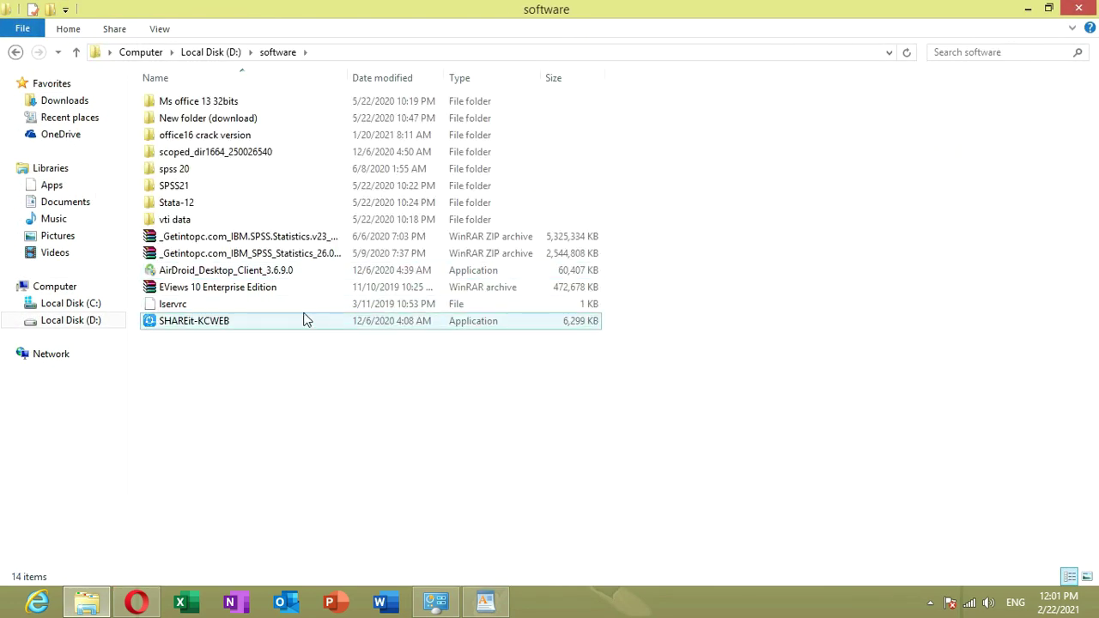
pyautogui.click(277, 292)
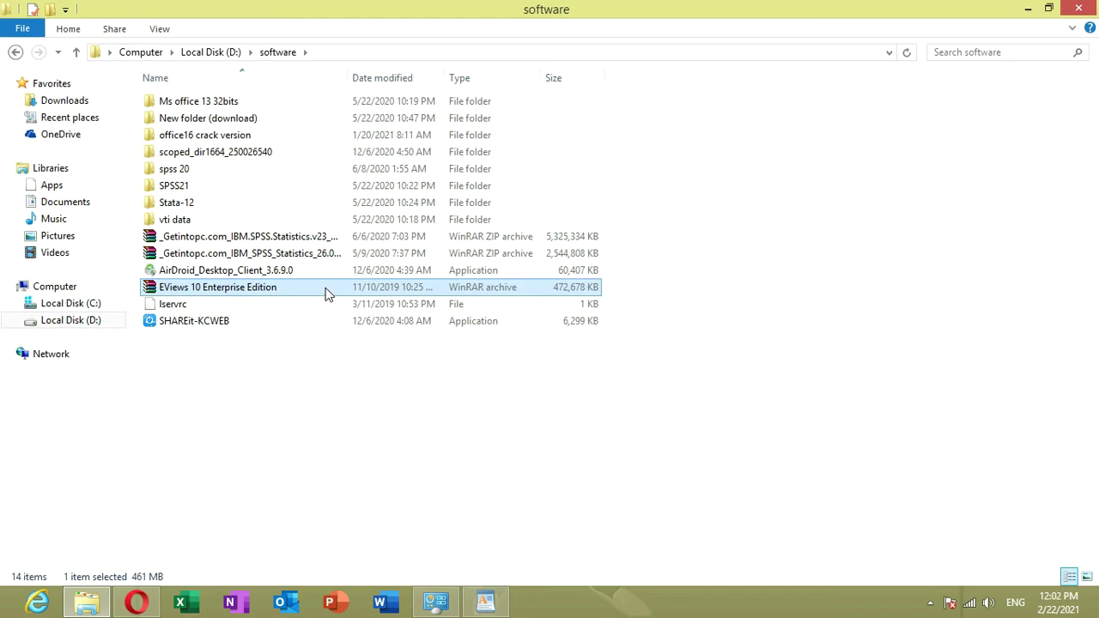
pyautogui.doubleClick(327, 293)
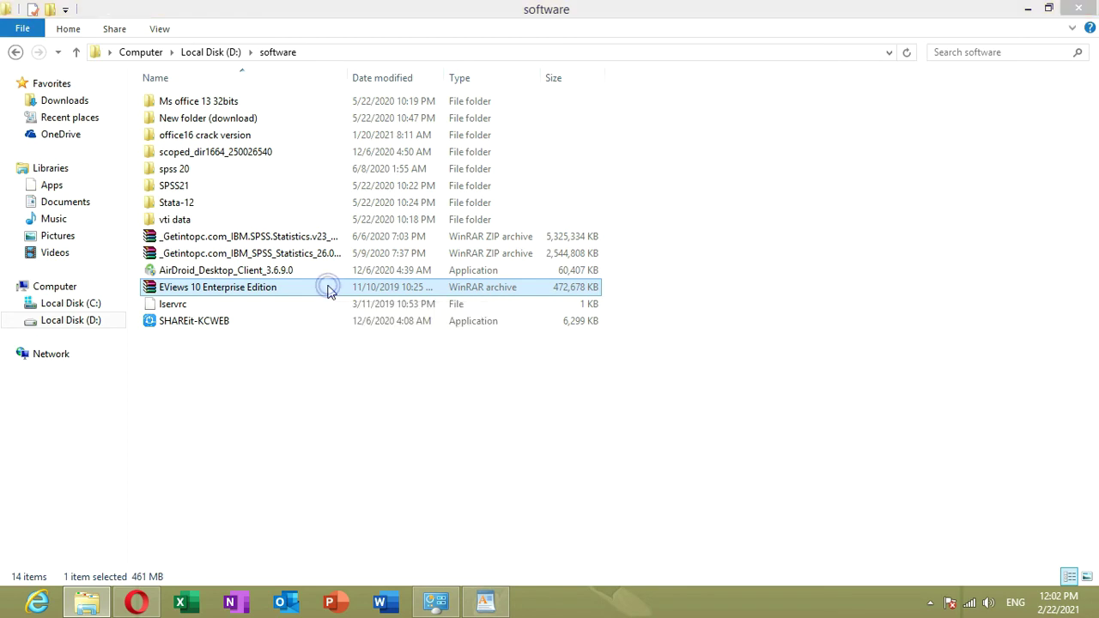
# Step: Launch the EViews 10 installer from the x86 folder inside the archive
pyautogui.doubleClick(348, 163)
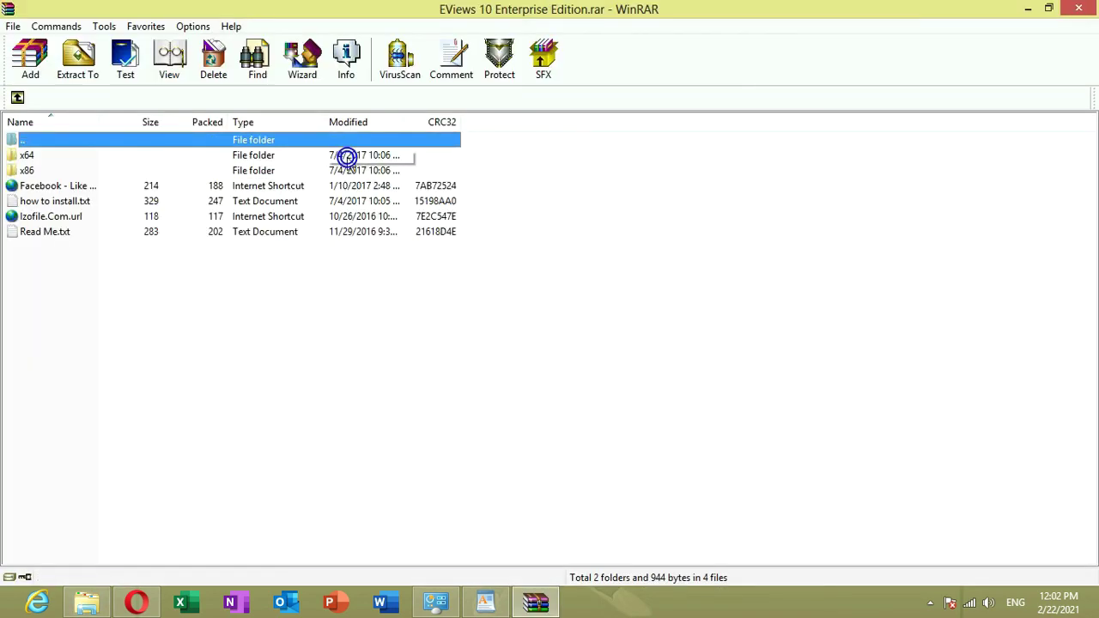
pyautogui.click(31, 171)
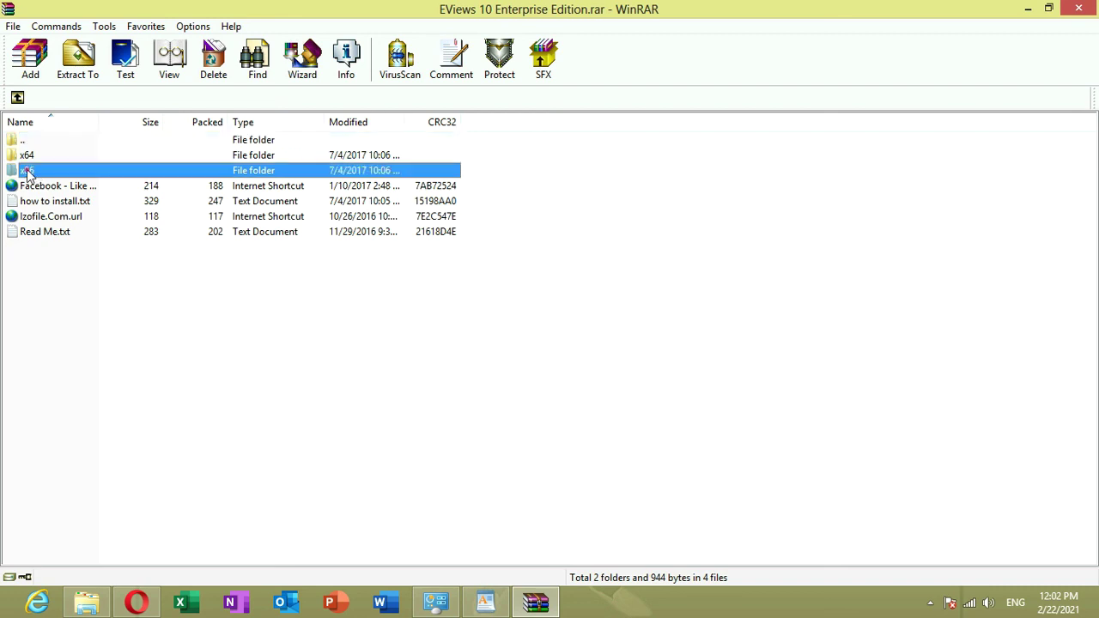
pyautogui.doubleClick(105, 171)
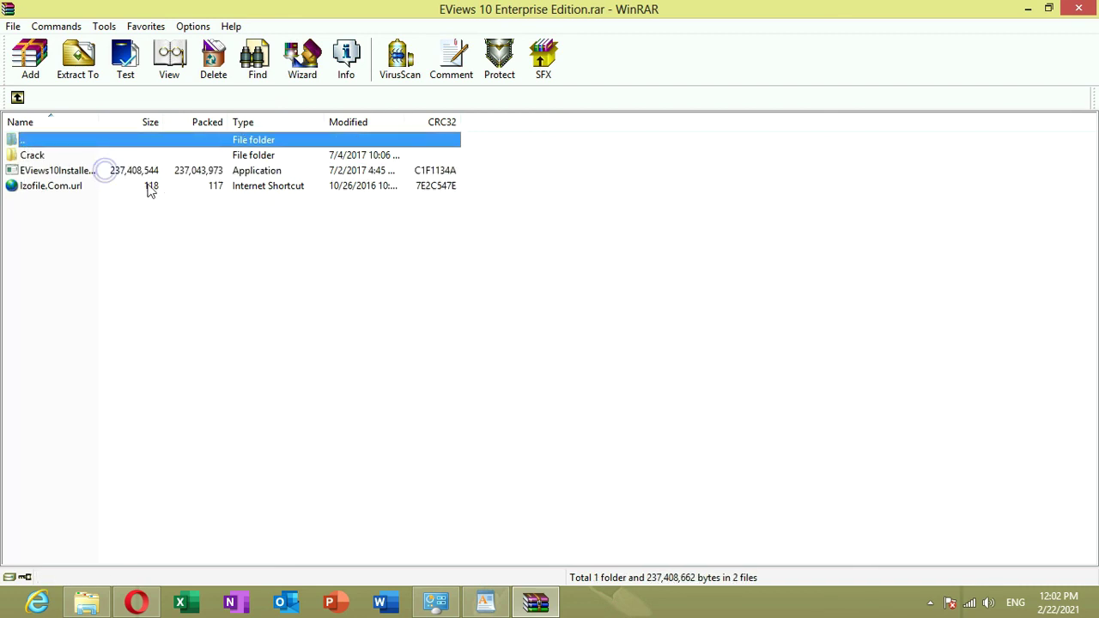
pyautogui.click(193, 172)
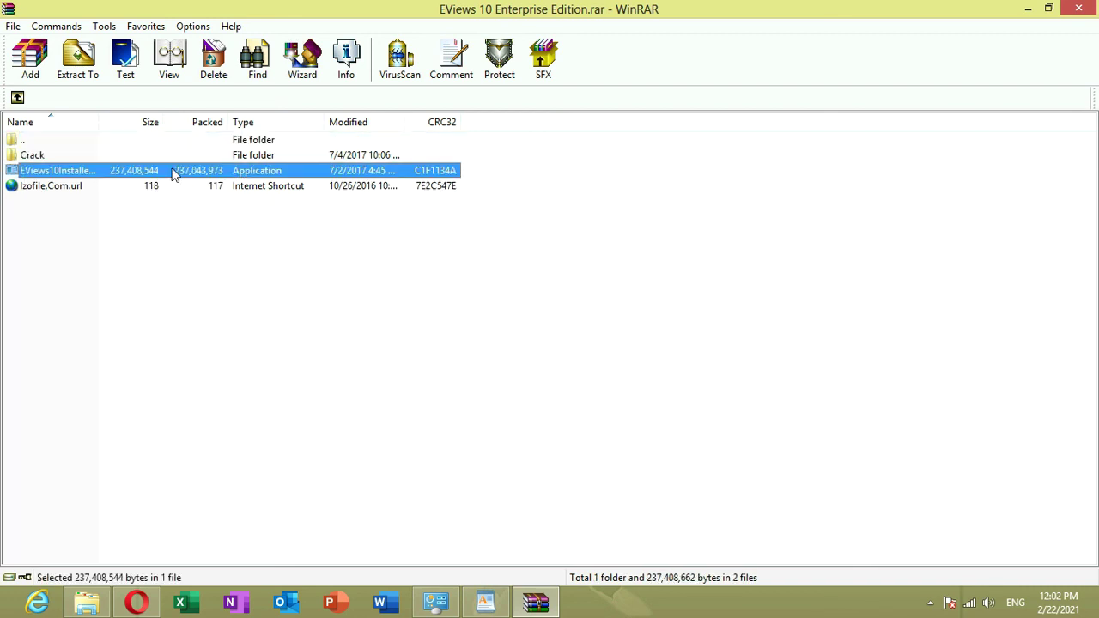
pyautogui.doubleClick(174, 172)
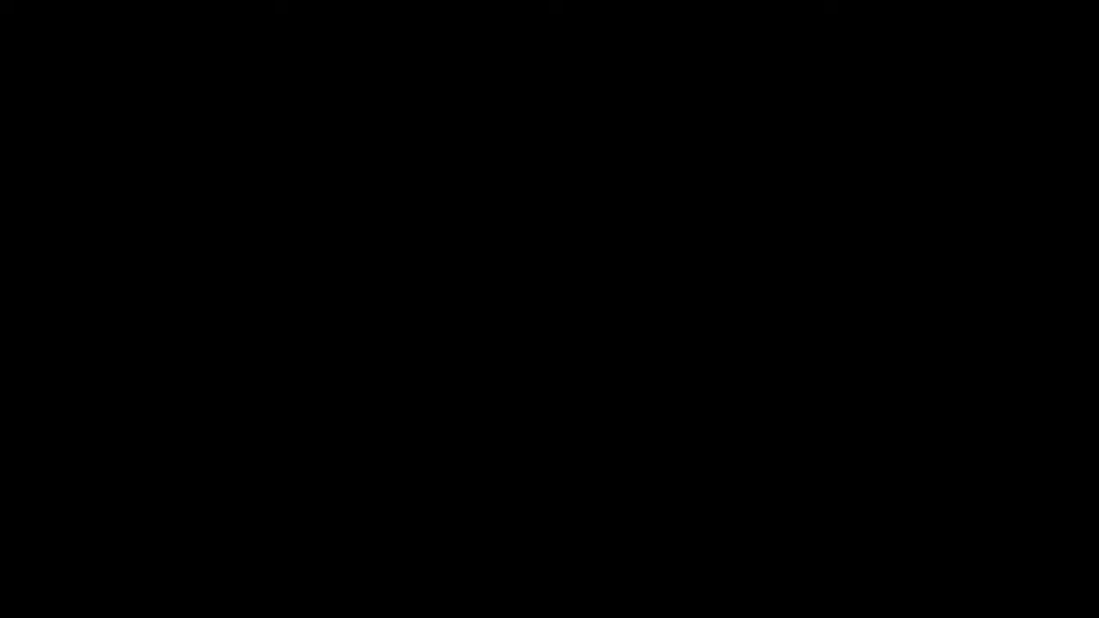
pyautogui.click(611, 346)
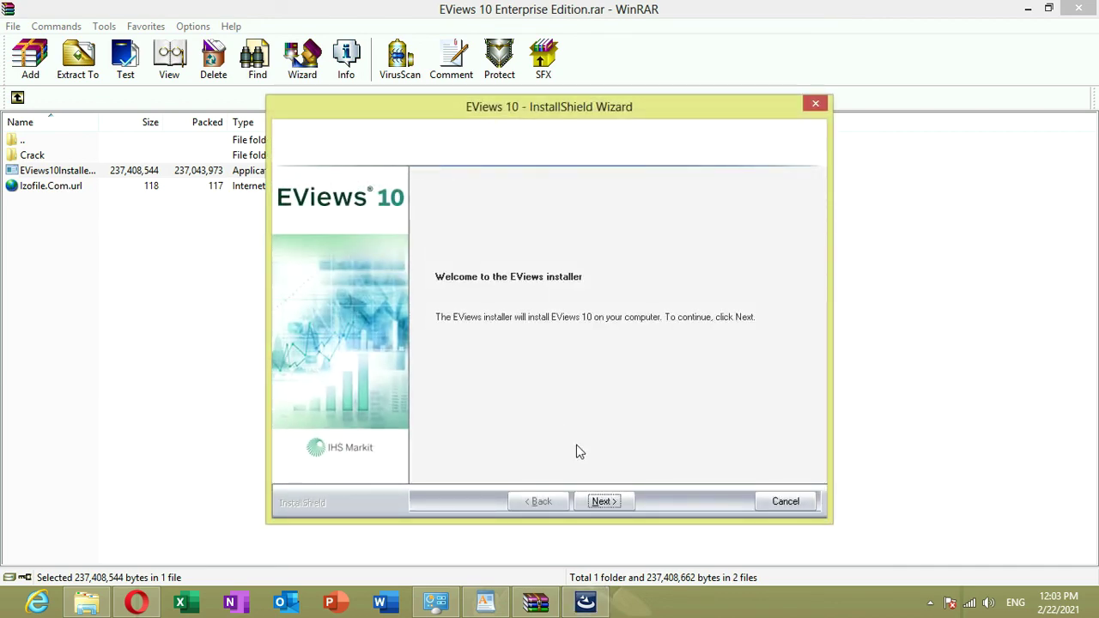
# Step: Proceed past the installer's welcome page and accept the terms of the license agreement
pyautogui.click(604, 503)
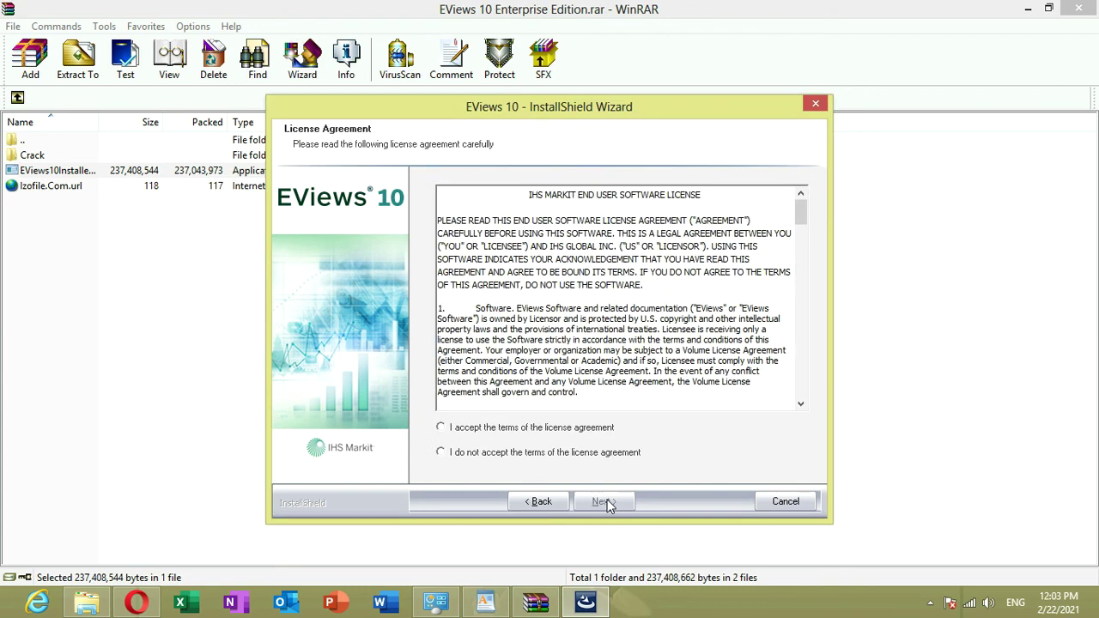
pyautogui.click(498, 427)
pyautogui.click(601, 500)
pyautogui.click(606, 502)
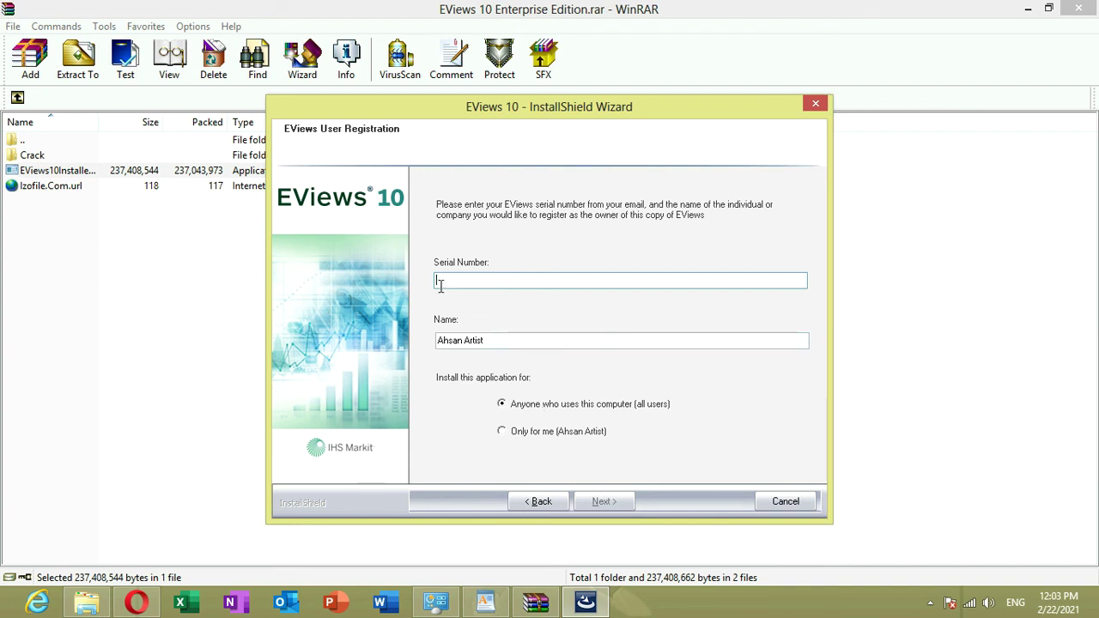
# Step: Enter the EViews serial number in the user registration, keeping the installation available to all users, and continue to the feature selection
pyautogui.click(455, 284)
pyautogui.write('demo')
pyautogui.click(609, 502)
pyautogui.click(604, 503)
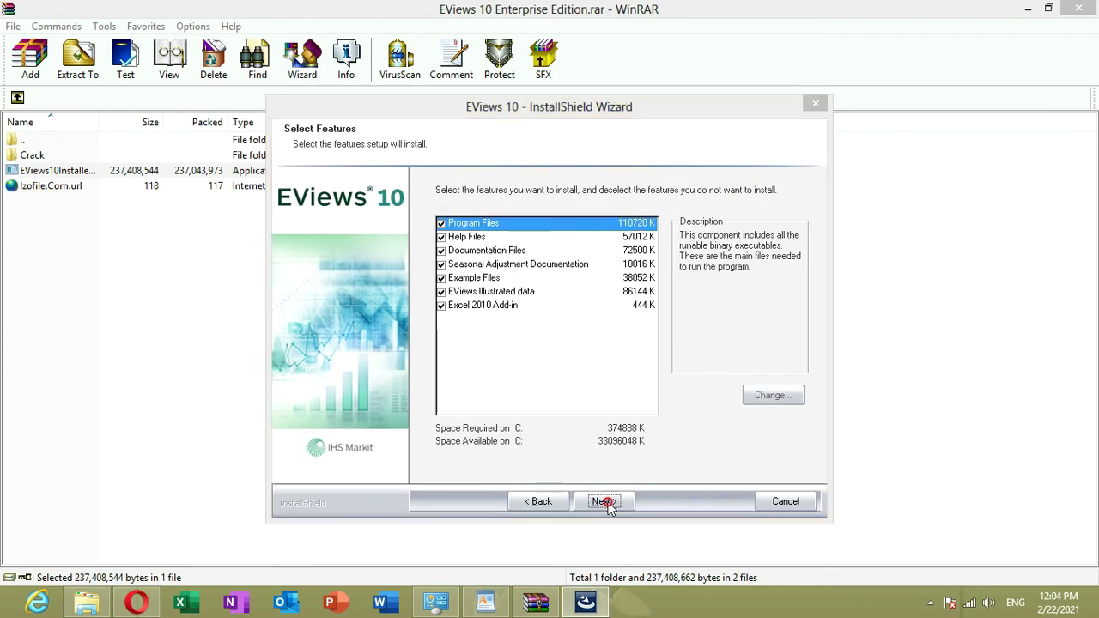
# Step: Keep all installation features selected and do not allow EViews to check for updates
pyautogui.click(605, 503)
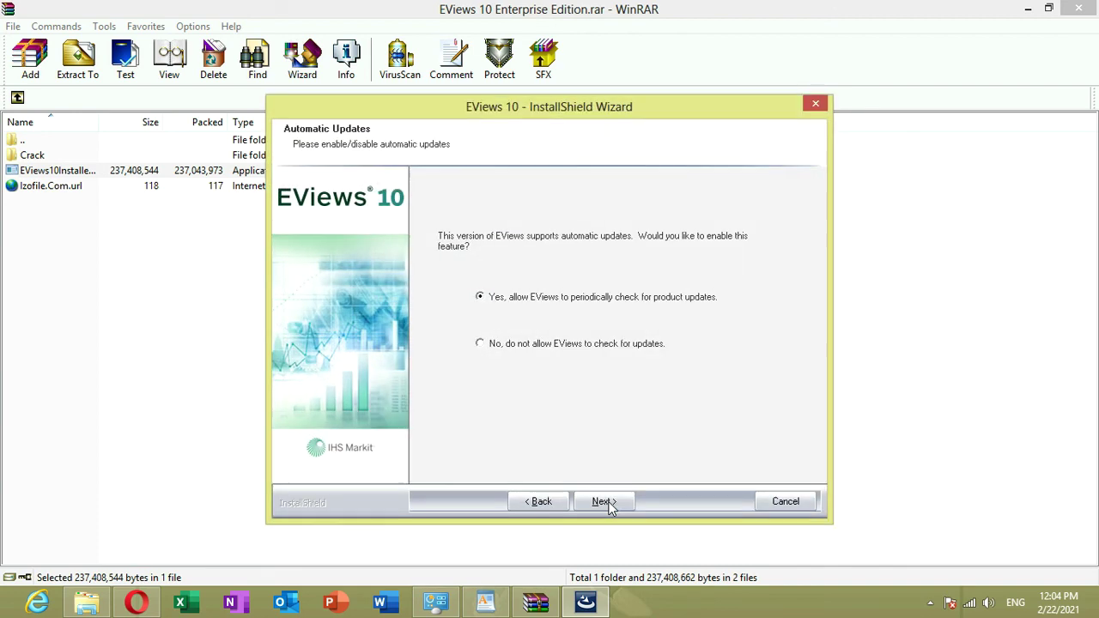
pyautogui.click(552, 344)
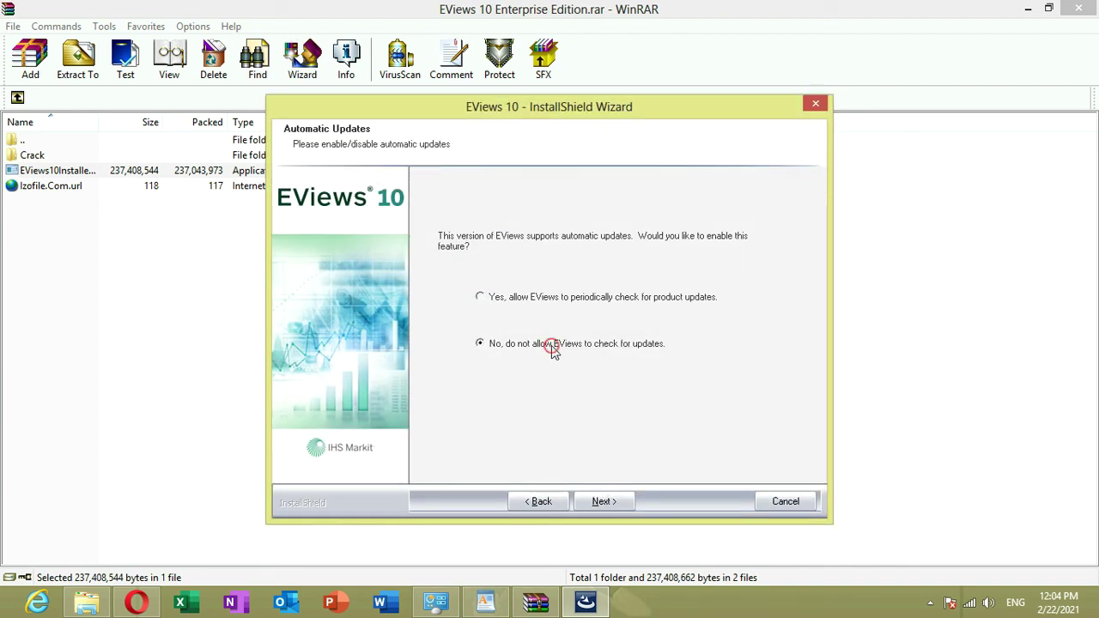
pyautogui.click(609, 501)
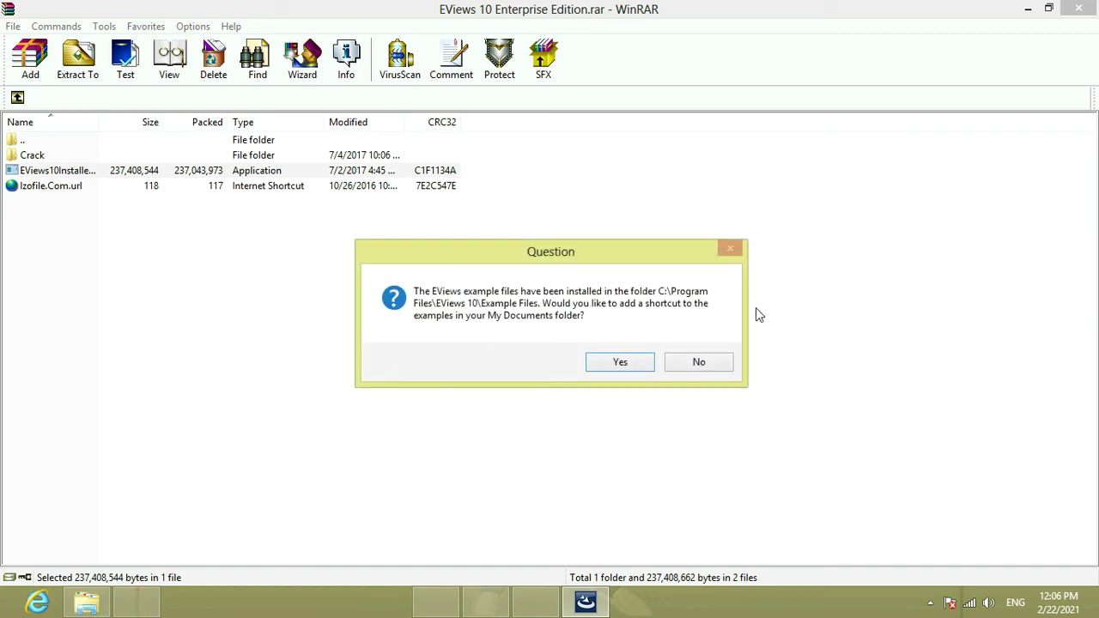
# Step: Add the example files shortcut to My Documents, create a desktop icon for EViews, and finish the installation
pyautogui.click(622, 363)
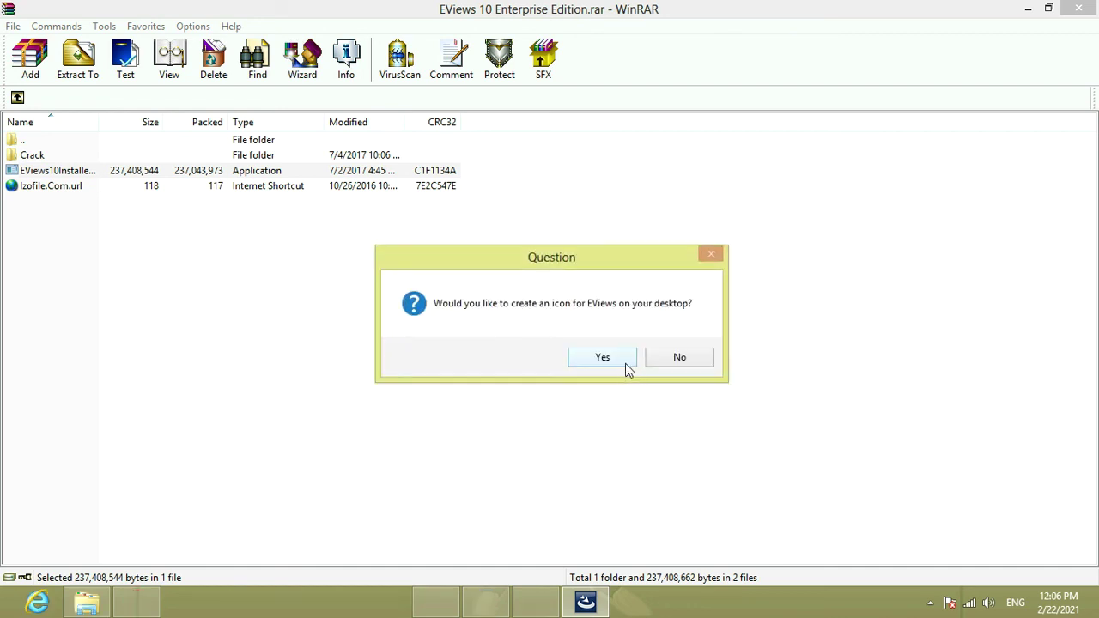
pyautogui.click(617, 358)
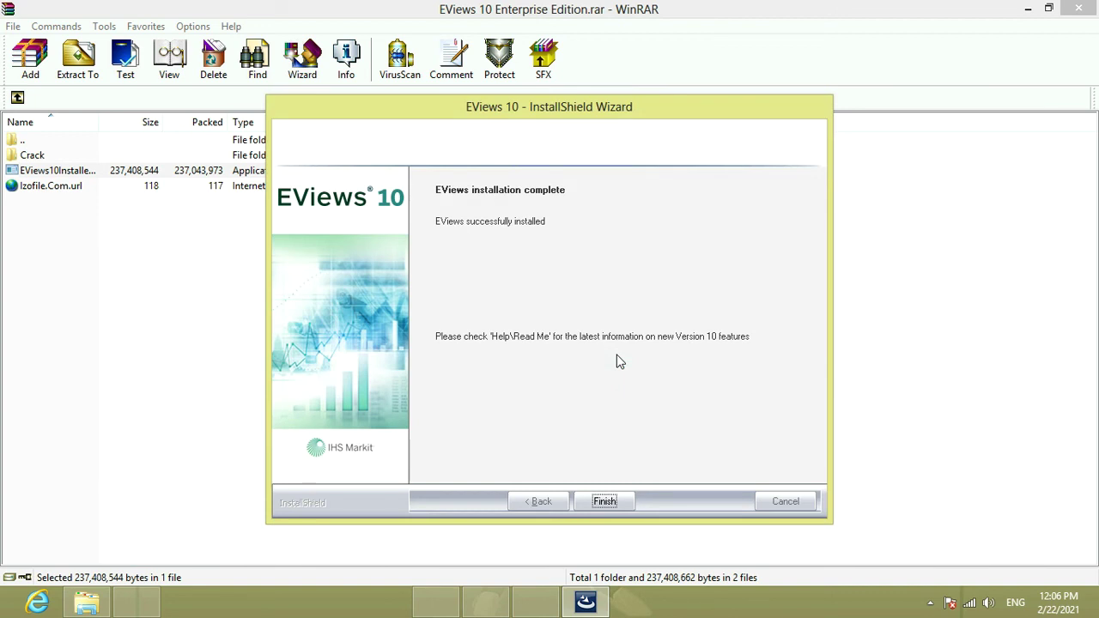
pyautogui.click(604, 502)
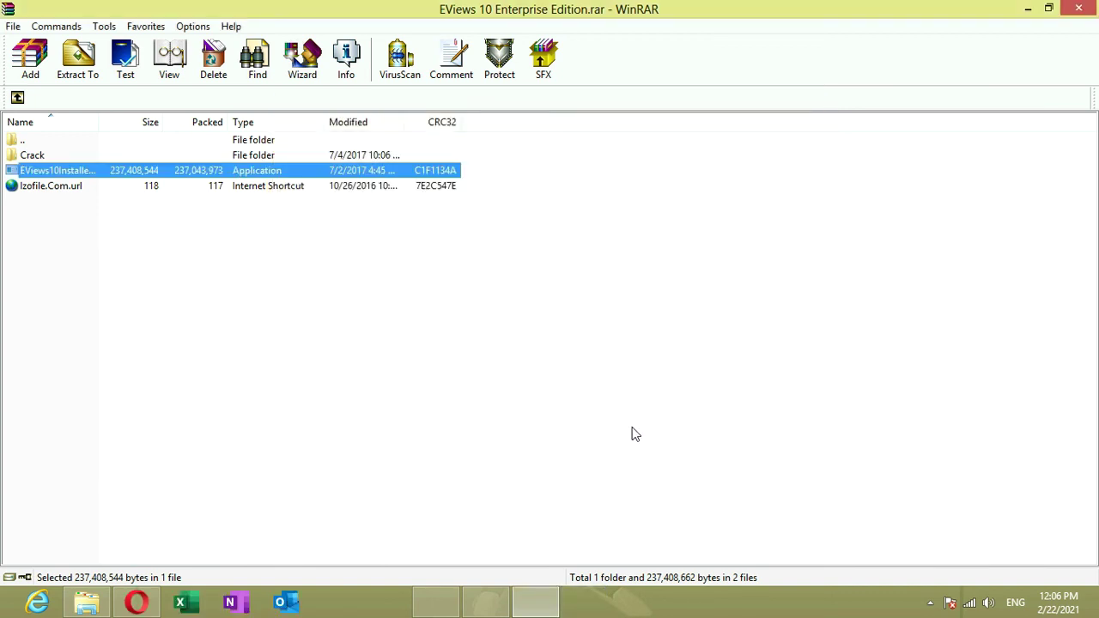
# Step: Restore the maximized WinRAR and software folder windows to their smaller size to expose the desktop
pyautogui.click(1049, 8)
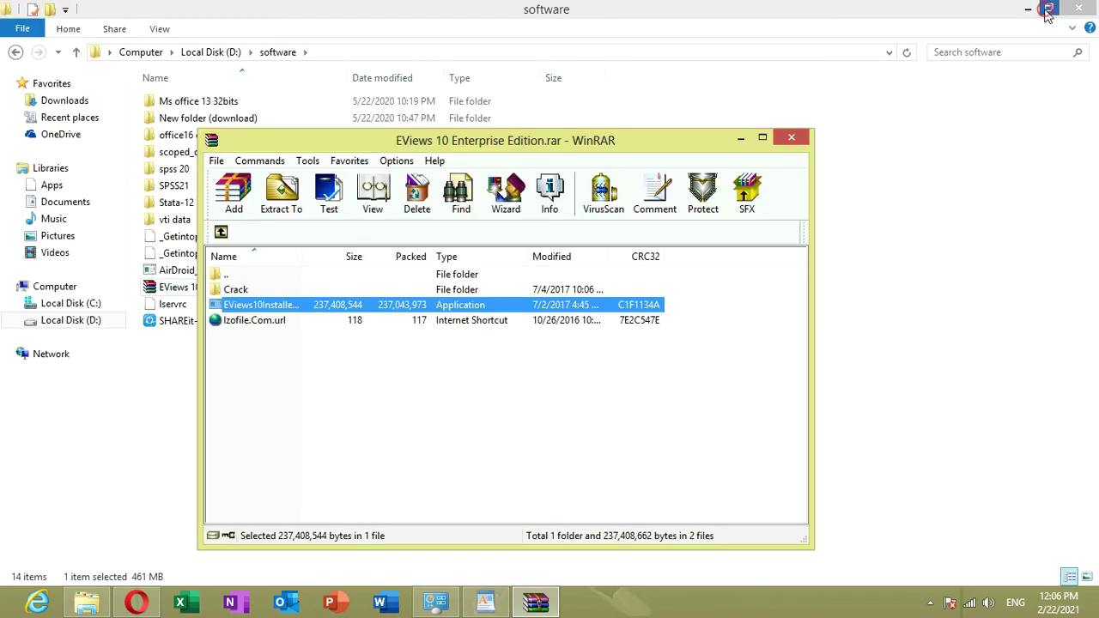
pyautogui.click(1049, 9)
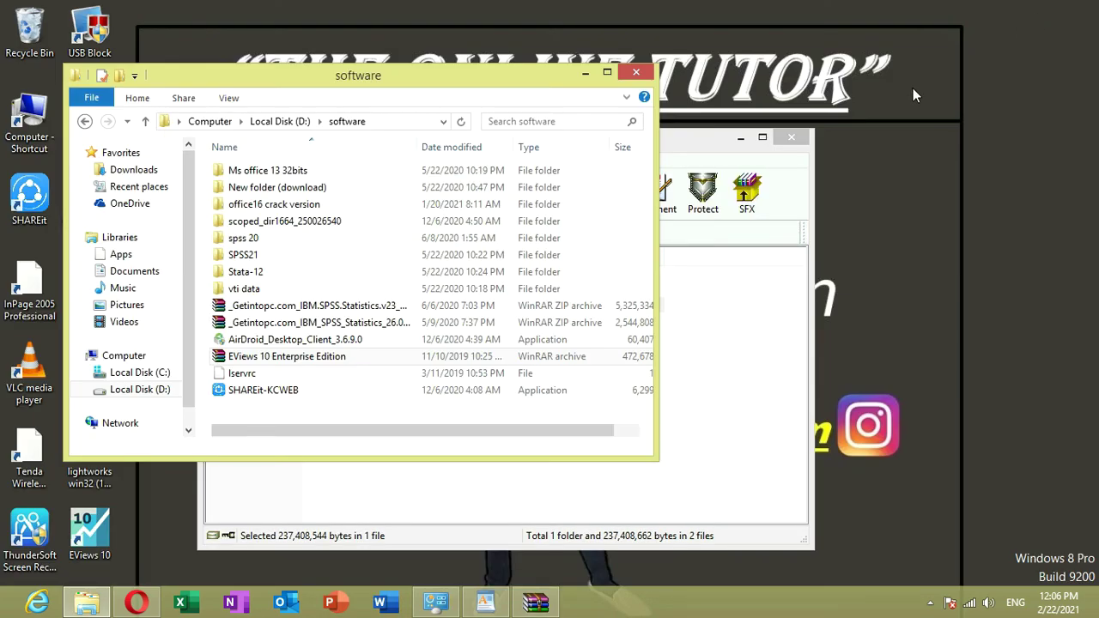
# Step: Minimize the software and EViews 10 folder windows and move the WinRAR window clear of the desktop icons
pyautogui.click(585, 73)
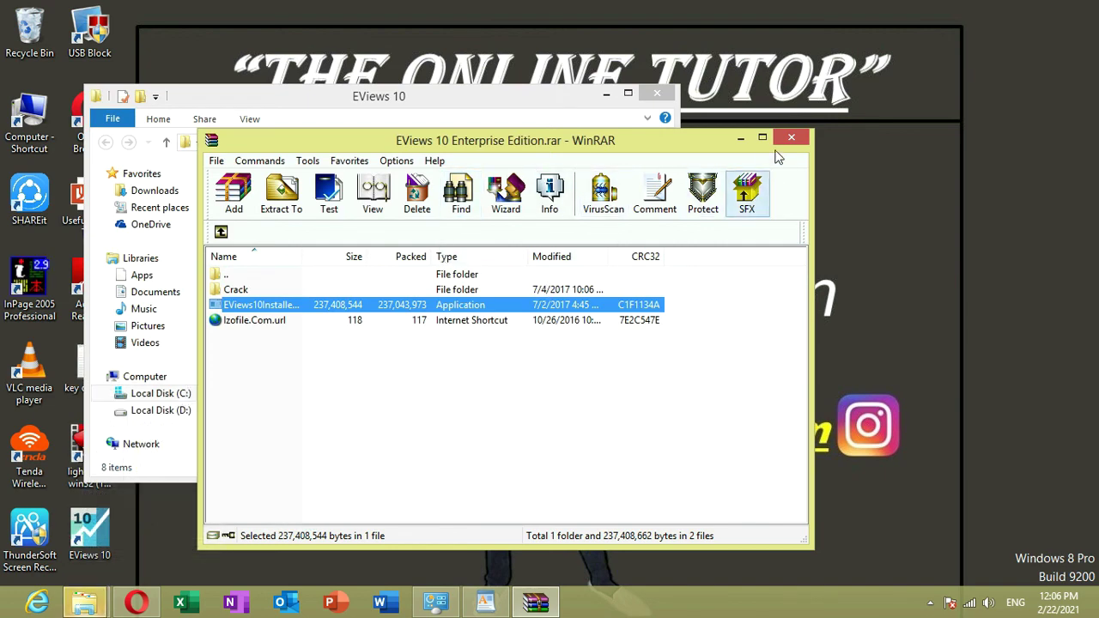
pyautogui.moveTo(249, 133); pyautogui.dragTo(432, 126)
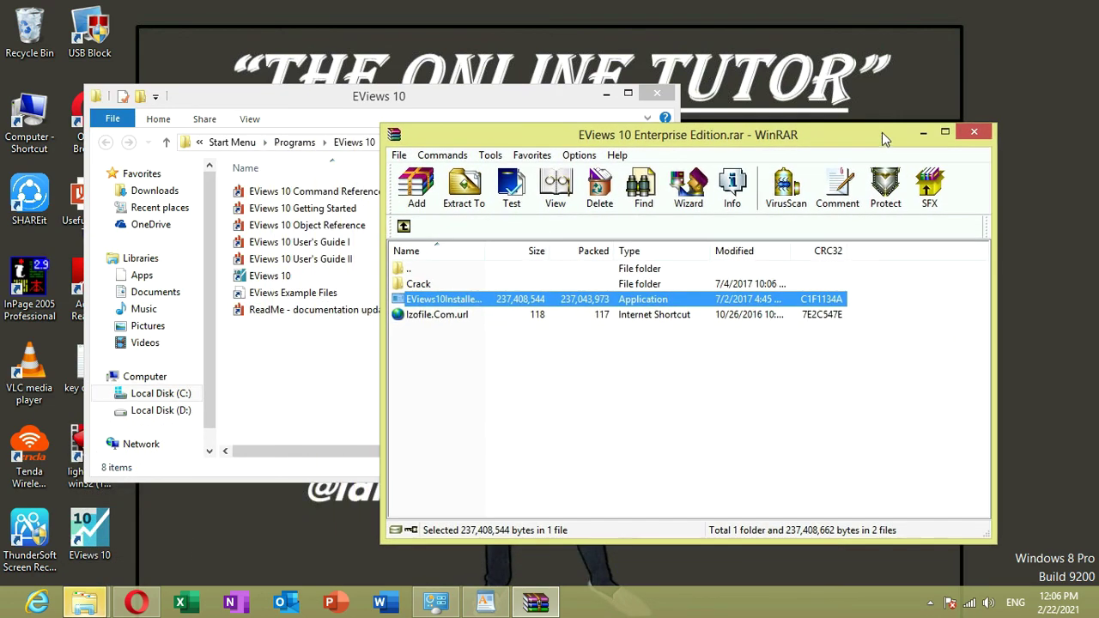
pyautogui.click(378, 129)
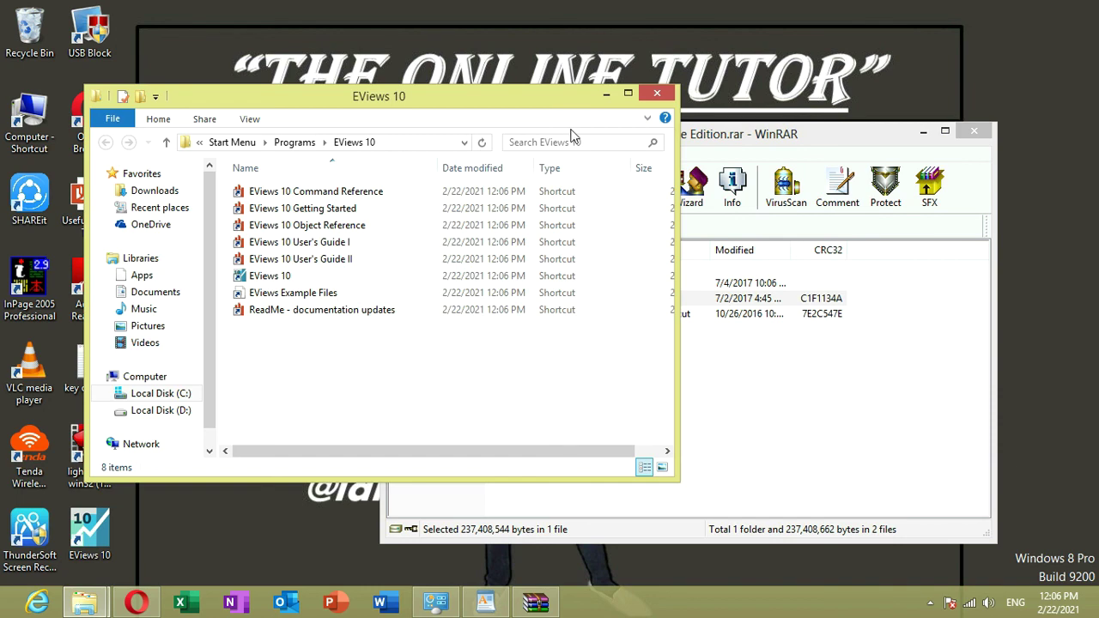
pyautogui.click(606, 94)
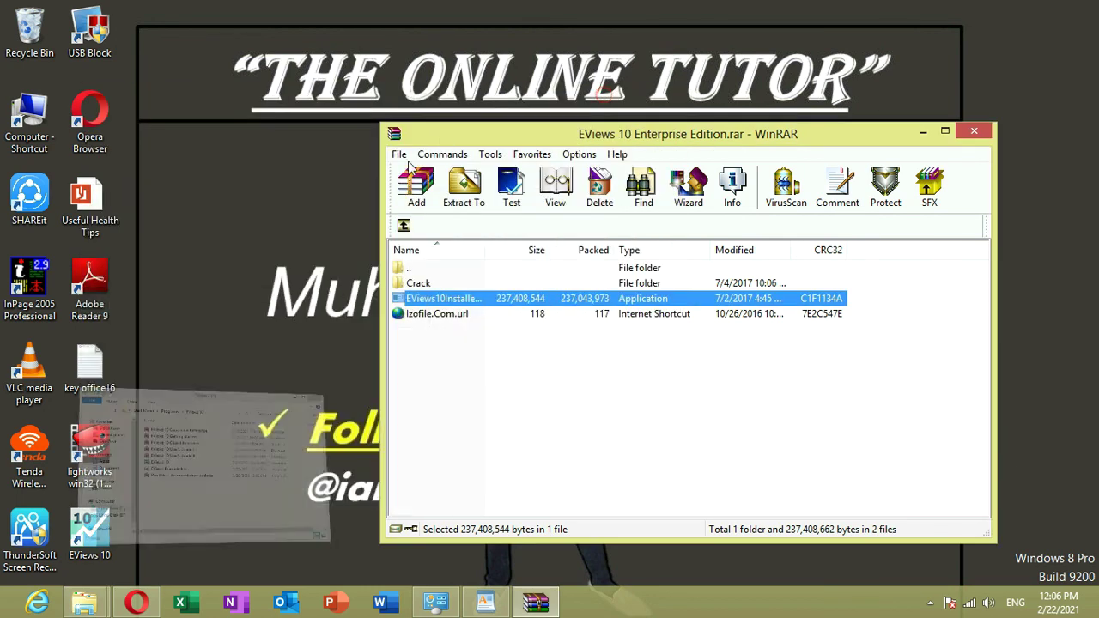
# Step: Open EViews 10 from its desktop shortcut and postpone the registration
pyautogui.click(101, 537)
pyautogui.rightClick(99, 532)
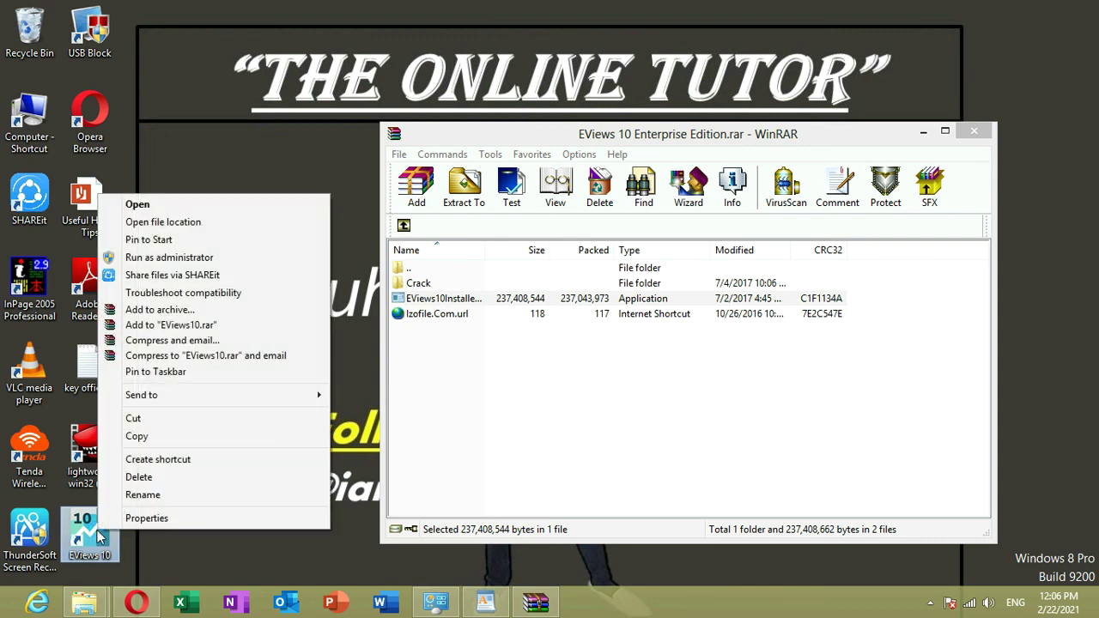
pyautogui.click(153, 207)
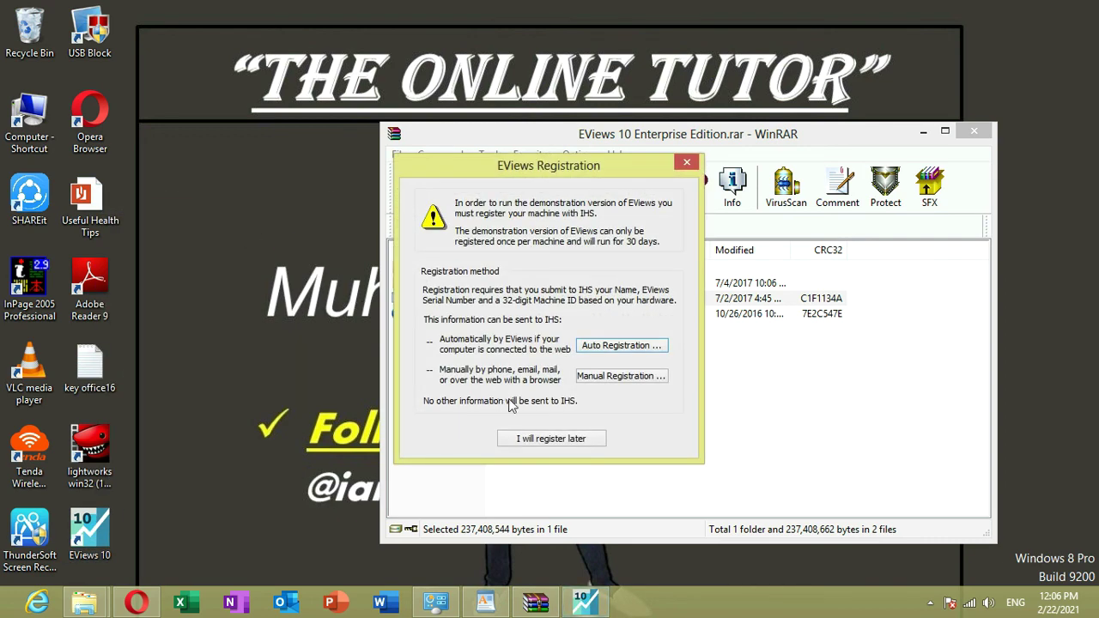
pyautogui.click(559, 446)
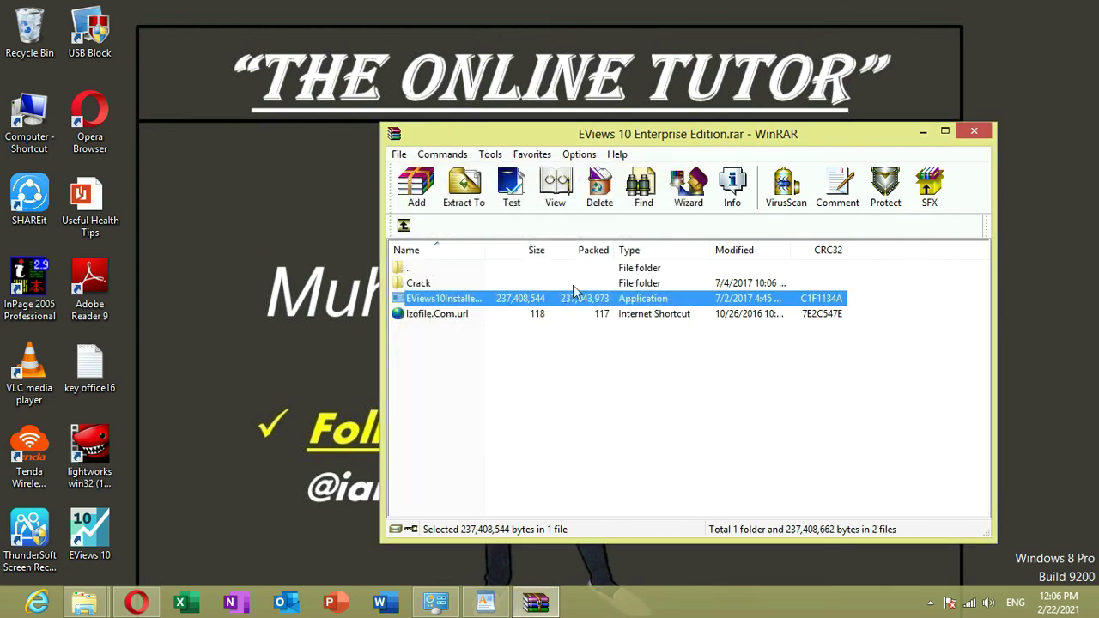
# Step: Open the Crack folder inside the EViews 10 archive and try to run Patch.exe
pyautogui.doubleClick(633, 284)
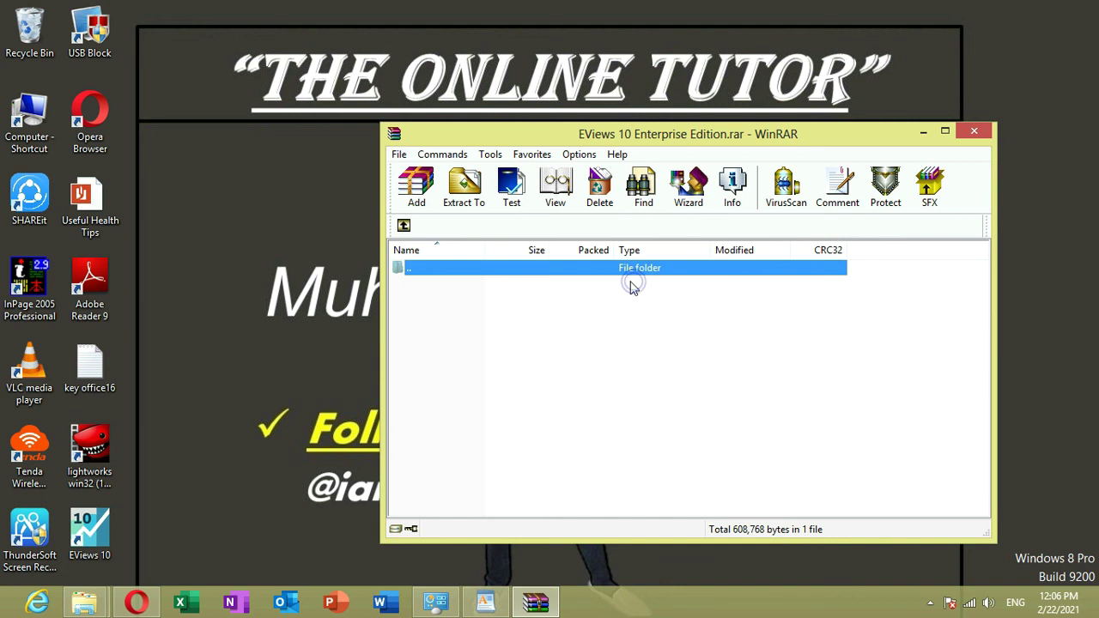
pyautogui.doubleClick(629, 291)
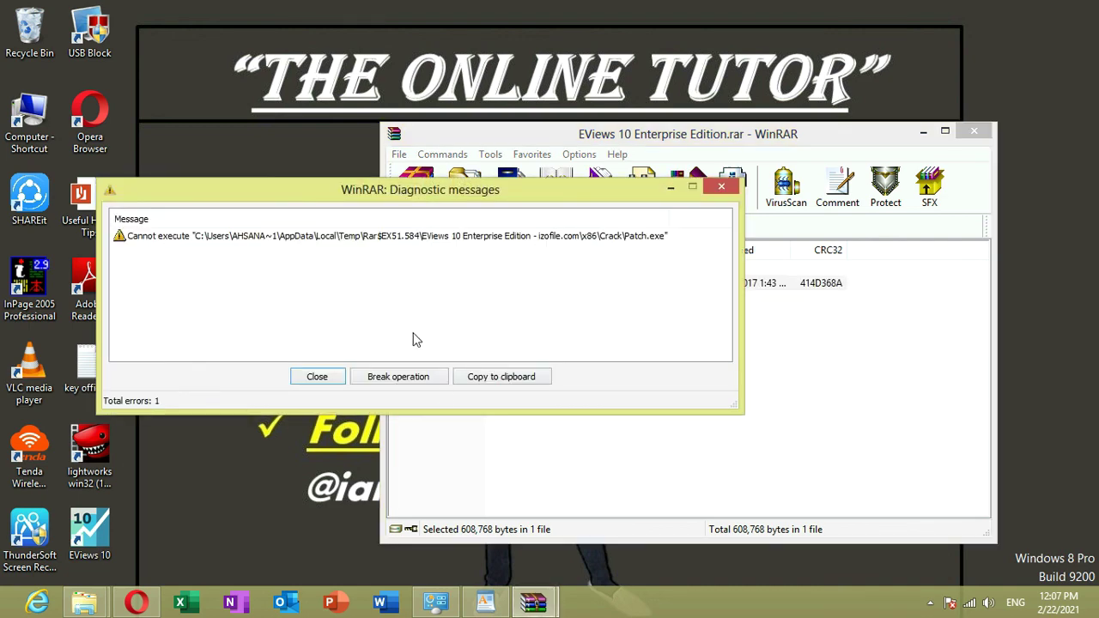
pyautogui.click(317, 377)
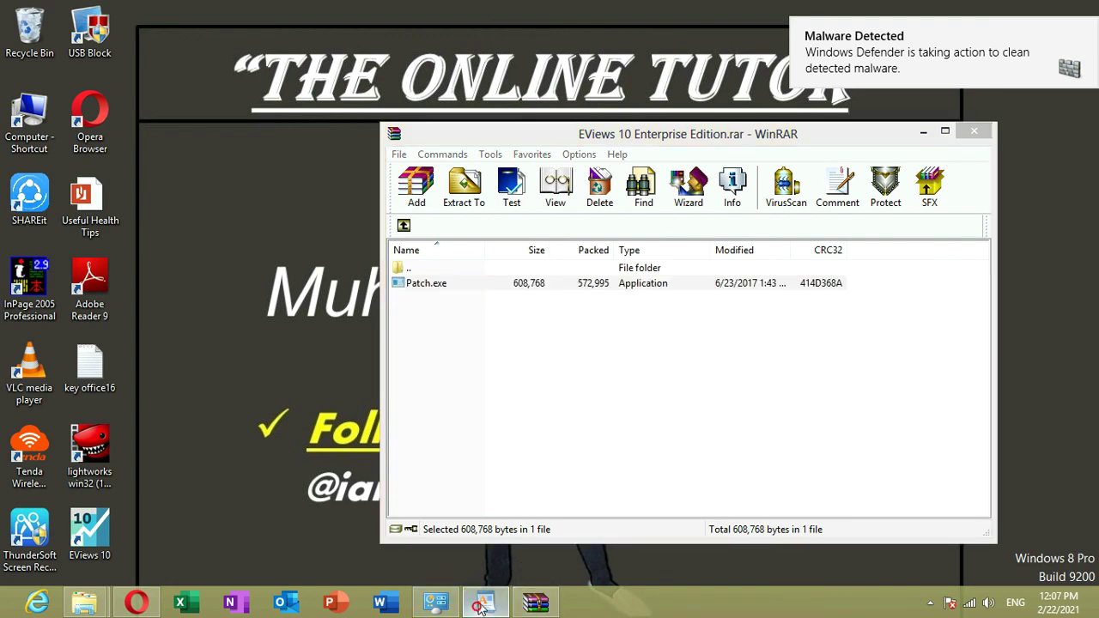
# Step: Add the line "Now for crack version activation note the steps" below the installation notes in the WordPad document, and minimize it
pyautogui.click(481, 606)
pyautogui.click(527, 341)
pyautogui.press('Return')
pyautogui.write('Now ')
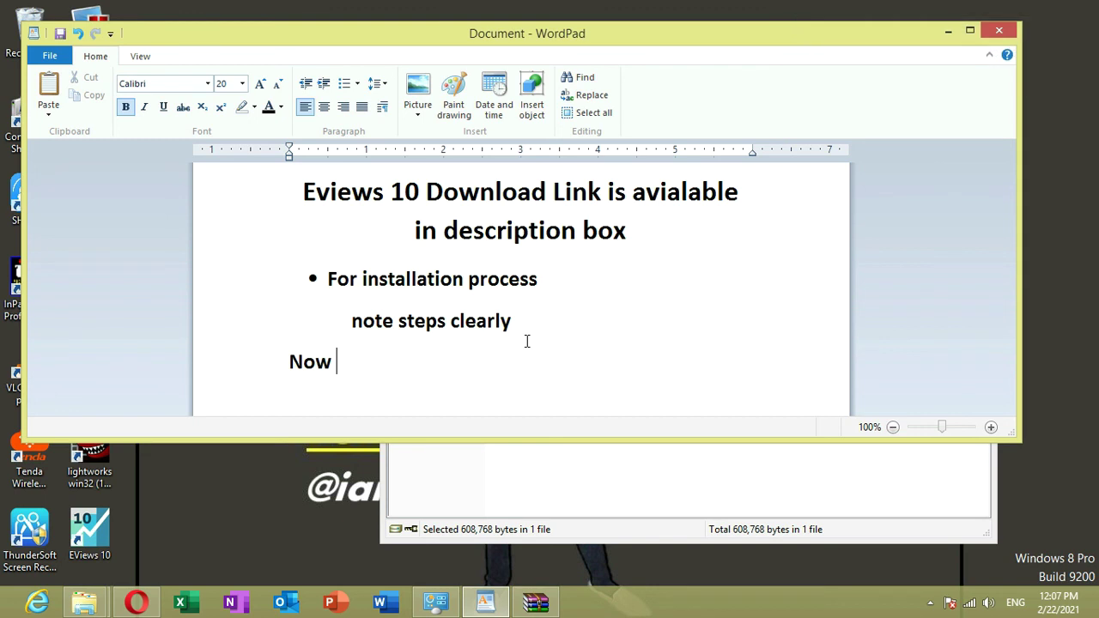
pyautogui.write('foe')
pyautogui.press('BackSpace')
pyautogui.press('BackSpace')
pyautogui.write('r crack version activation nor')
pyautogui.press('BackSpace')
pyautogui.write('te the st')
pyautogui.write('eps')
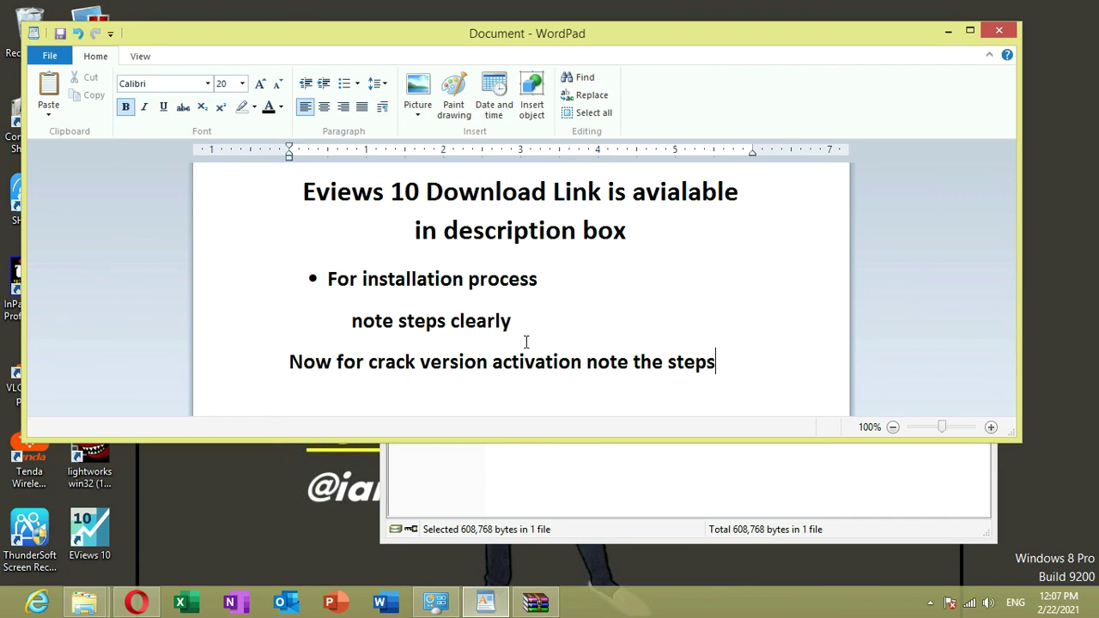
pyautogui.click(952, 38)
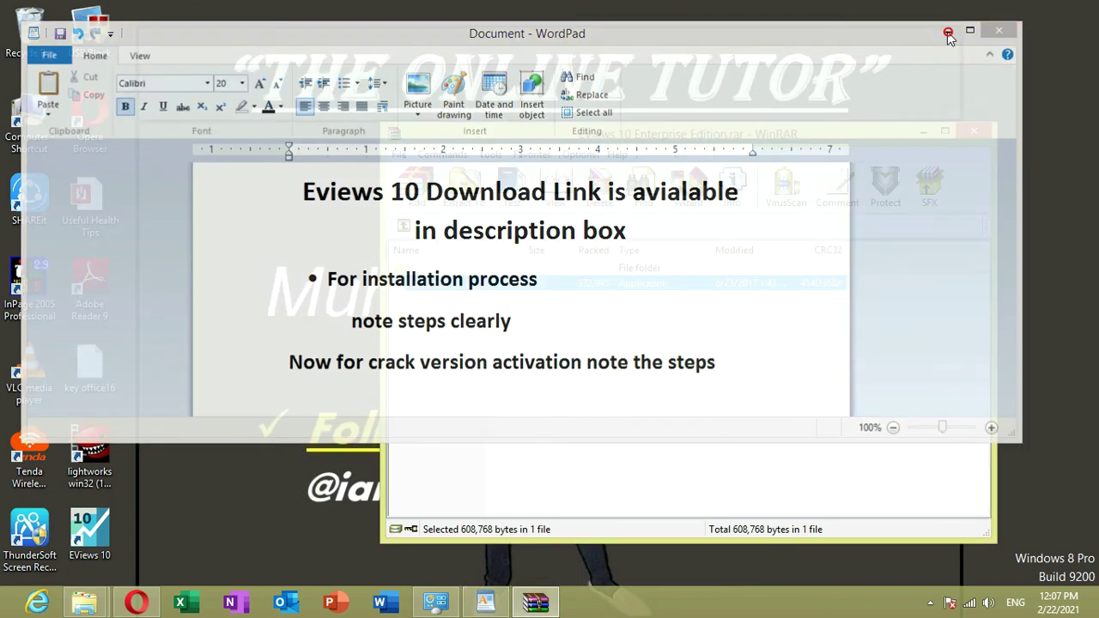
# Step: Find and open Windows Defender, turn off real-time protection, save the change, and minimize the Defender window
pyautogui.moveTo(1096, 5)
pyautogui.click(1062, 143)
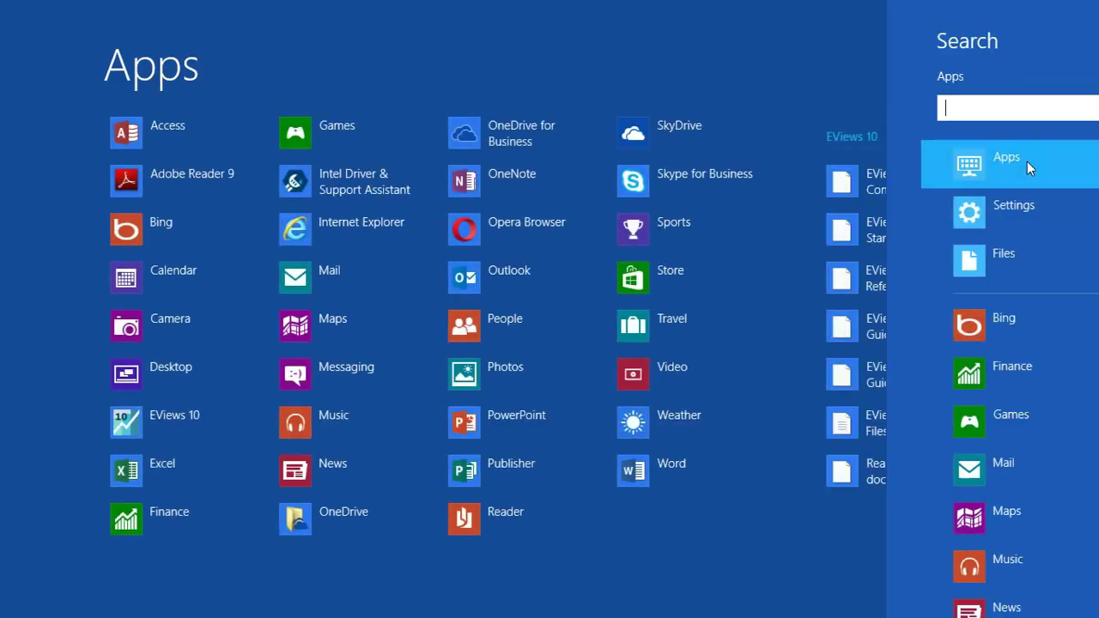
pyautogui.write('window')
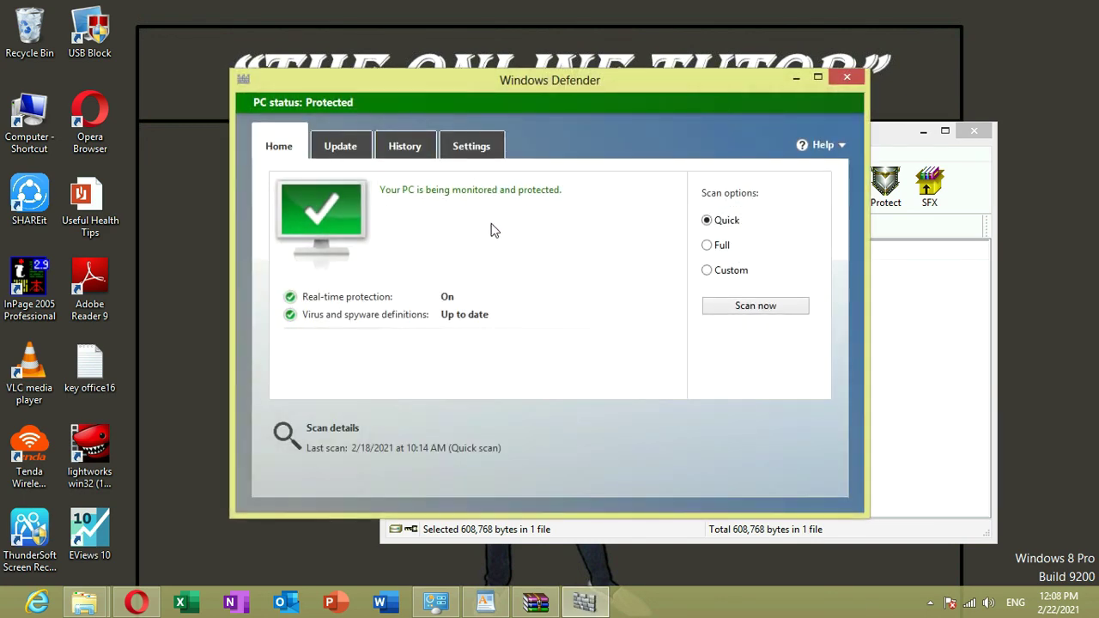
pyautogui.click(486, 147)
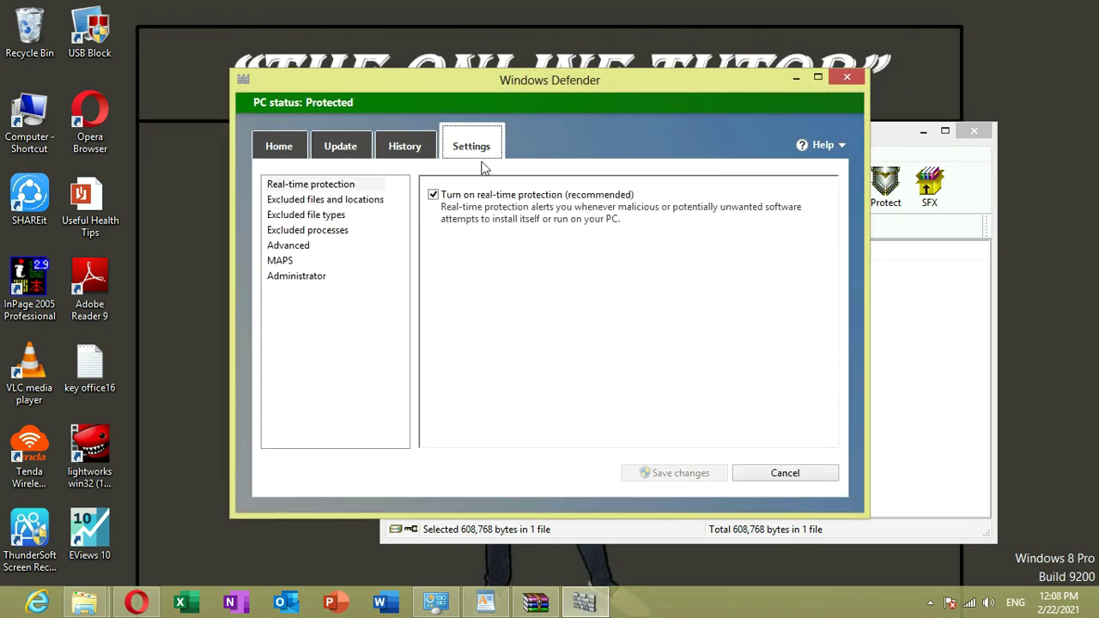
pyautogui.click(434, 195)
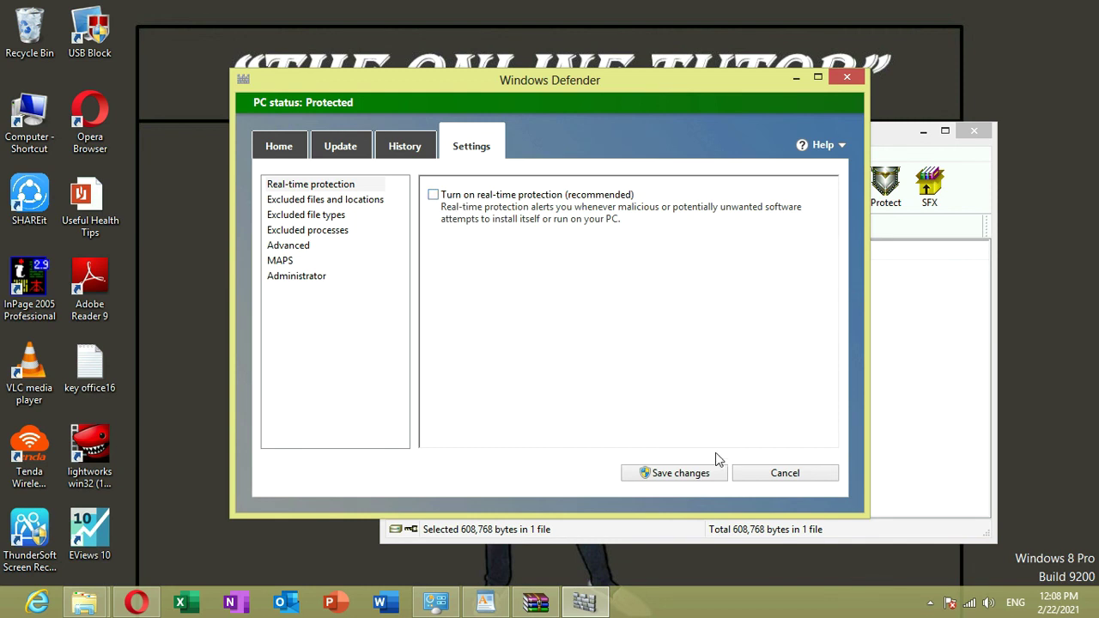
pyautogui.click(693, 472)
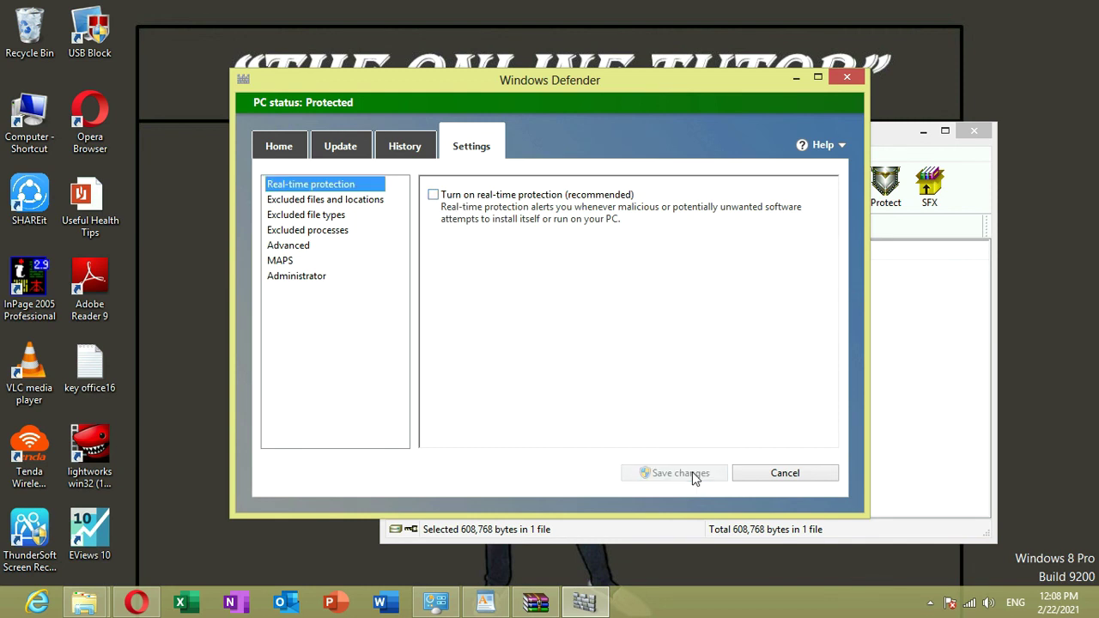
pyautogui.click(797, 79)
# Step: Run Patch.exe from the archive, apply the EViews 10 (32-bit) patch with backup enabled, and close the patcher
pyautogui.click(589, 328)
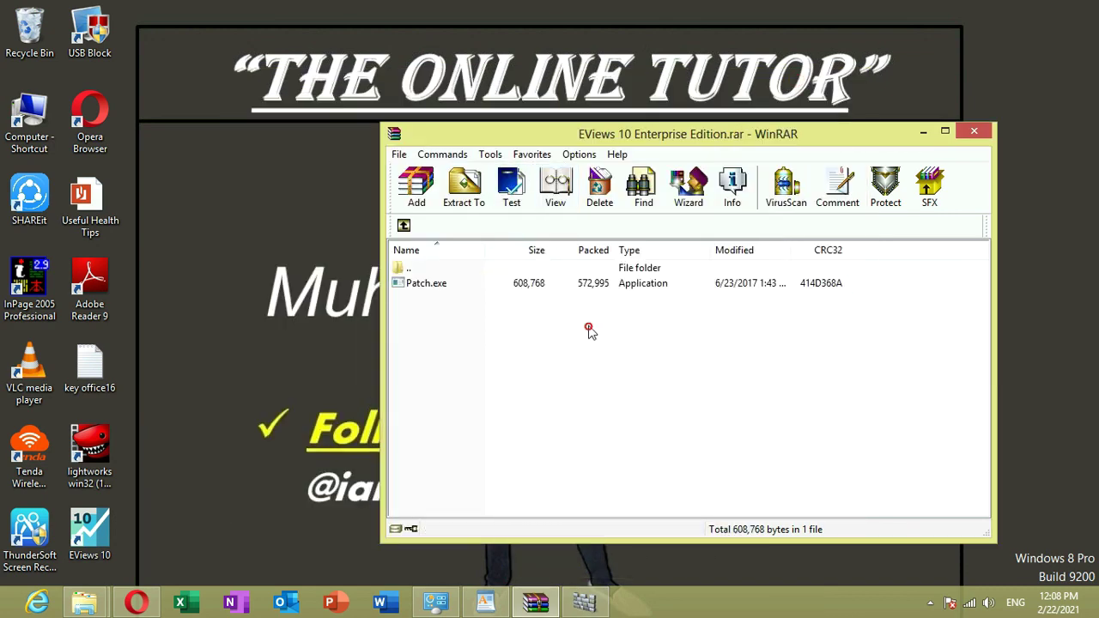
pyautogui.click(632, 291)
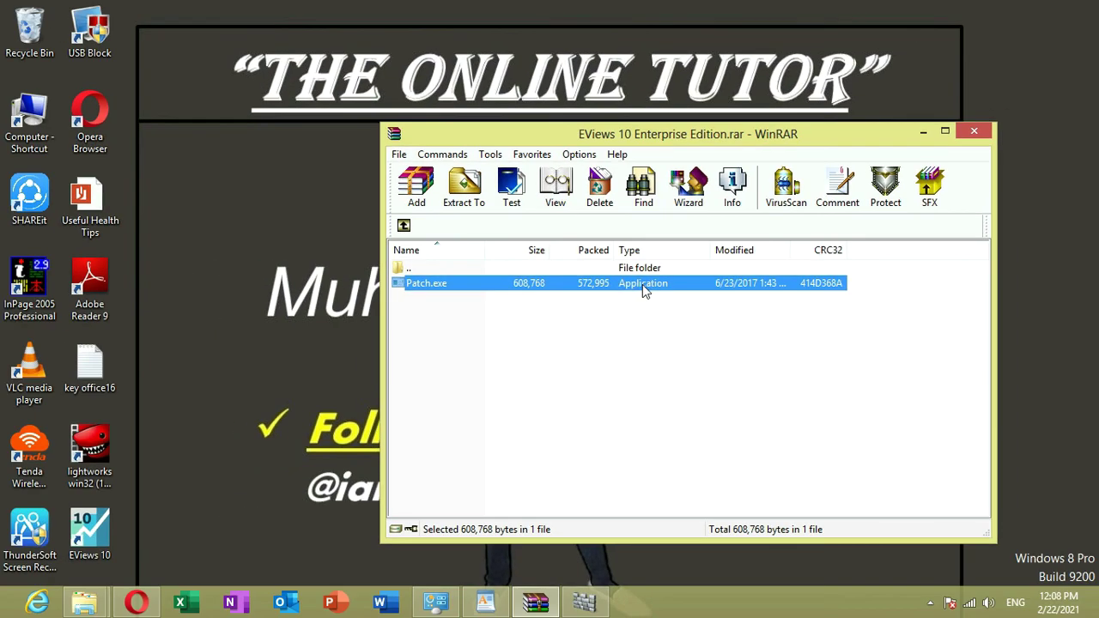
pyautogui.doubleClick(593, 277)
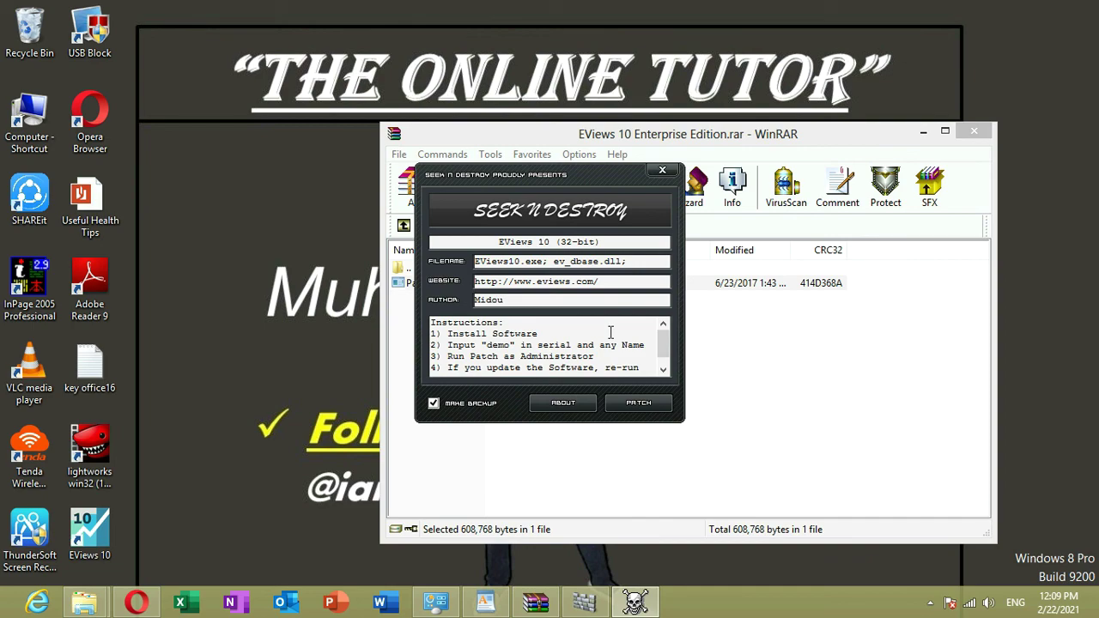
pyautogui.scroll(-1, 657, 344)
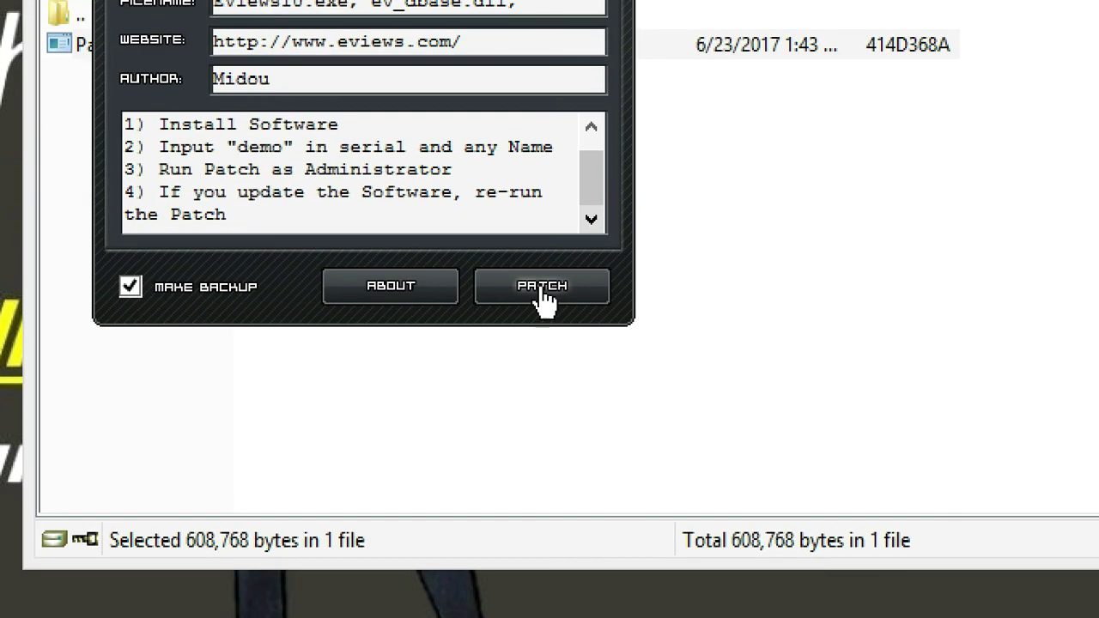
pyautogui.click(639, 405)
pyautogui.click(545, 292)
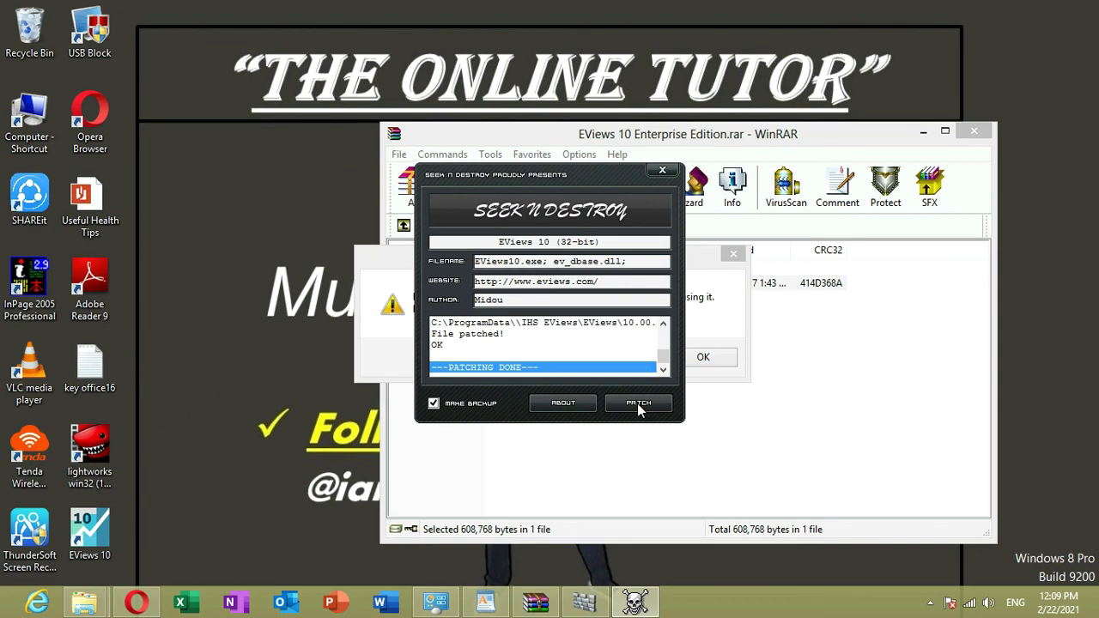
pyautogui.click(662, 172)
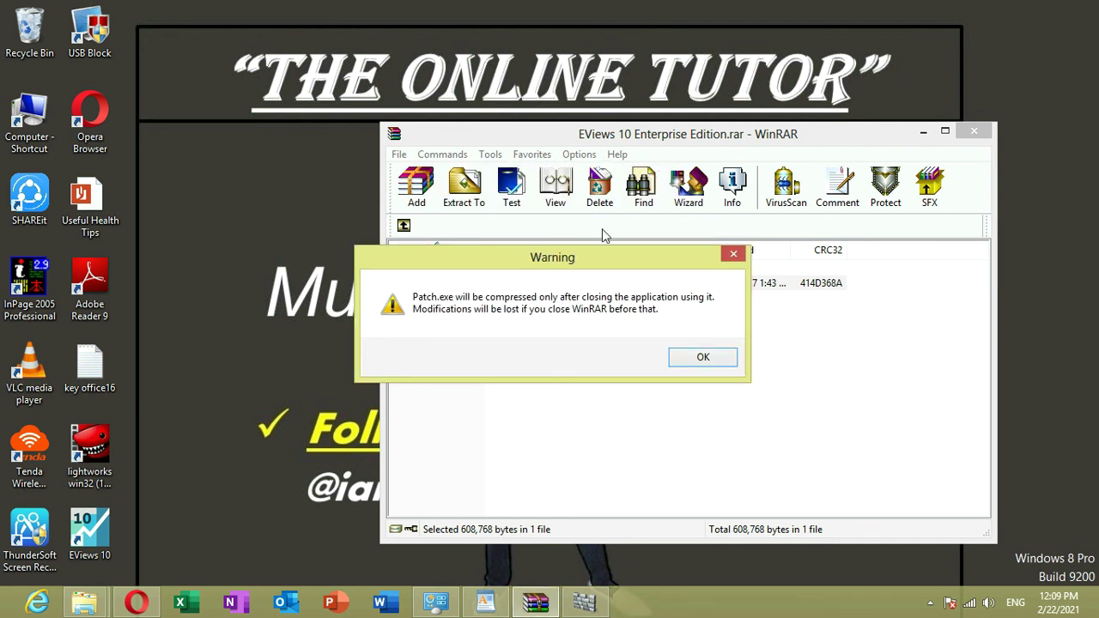
pyautogui.click(703, 360)
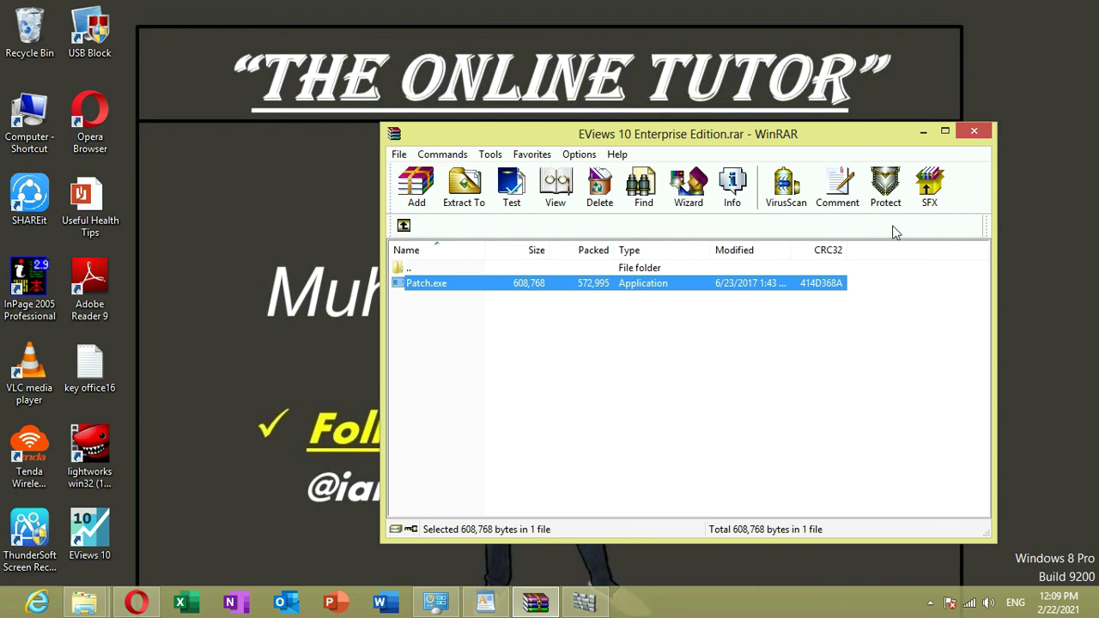
# Step: Minimize the WinRAR archive window and refresh the desktop
pyautogui.click(921, 132)
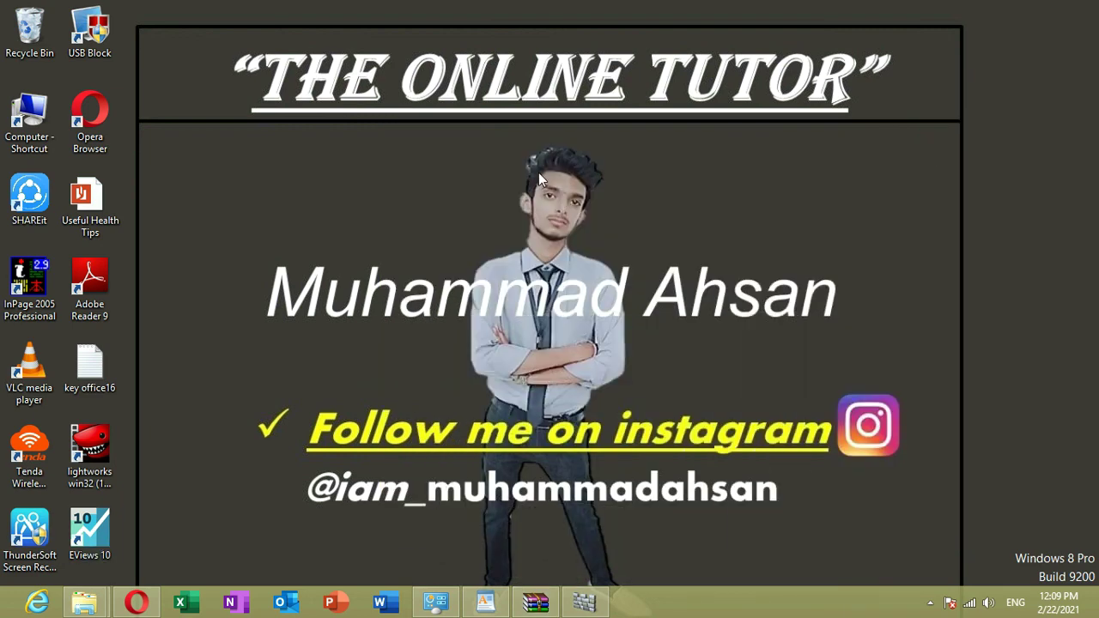
pyautogui.rightClick(599, 211)
pyautogui.click(600, 217)
pyautogui.rightClick(344, 143)
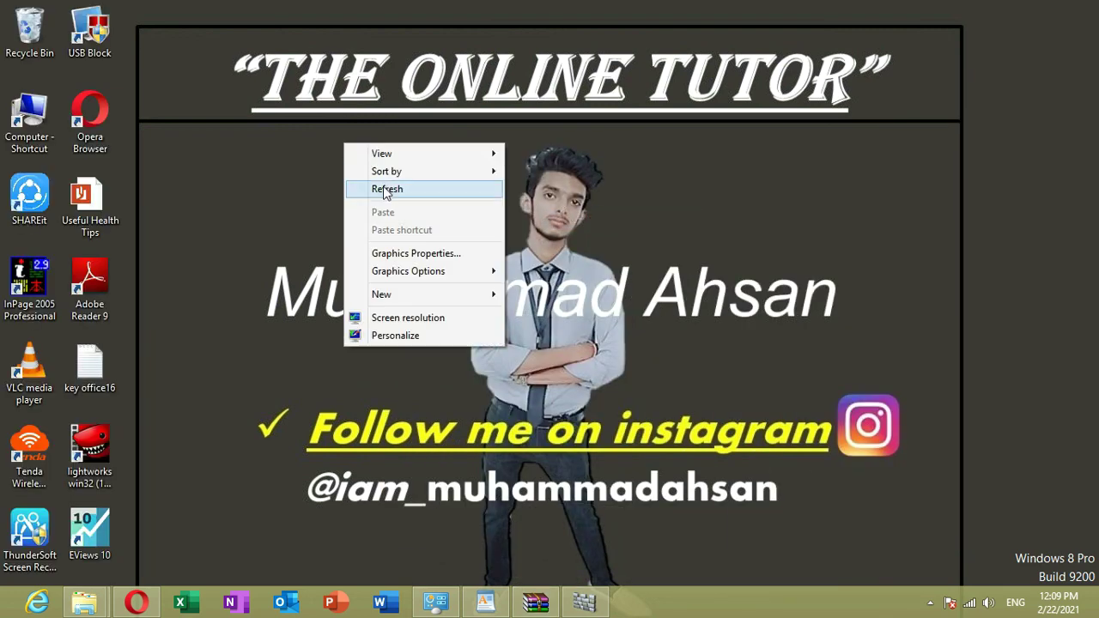
pyautogui.click(385, 190)
pyautogui.rightClick(342, 159)
pyautogui.click(386, 209)
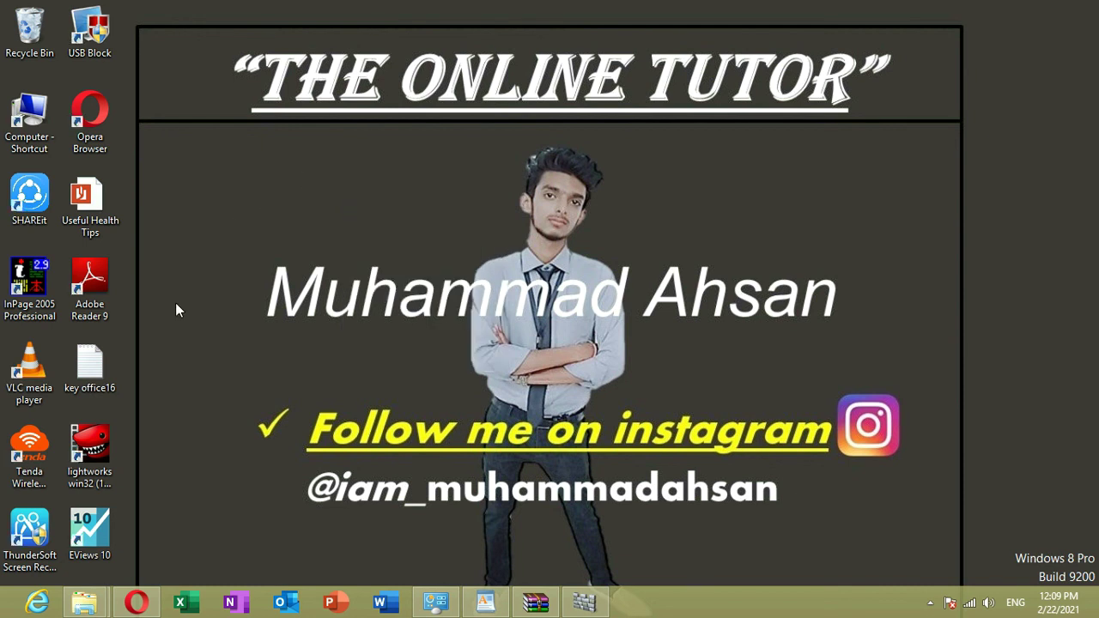
# Step: Launch EViews 10 from the desktop, close its startup screen, and restore its window to a smaller size beside the desktop icons
pyautogui.rightClick(89, 529)
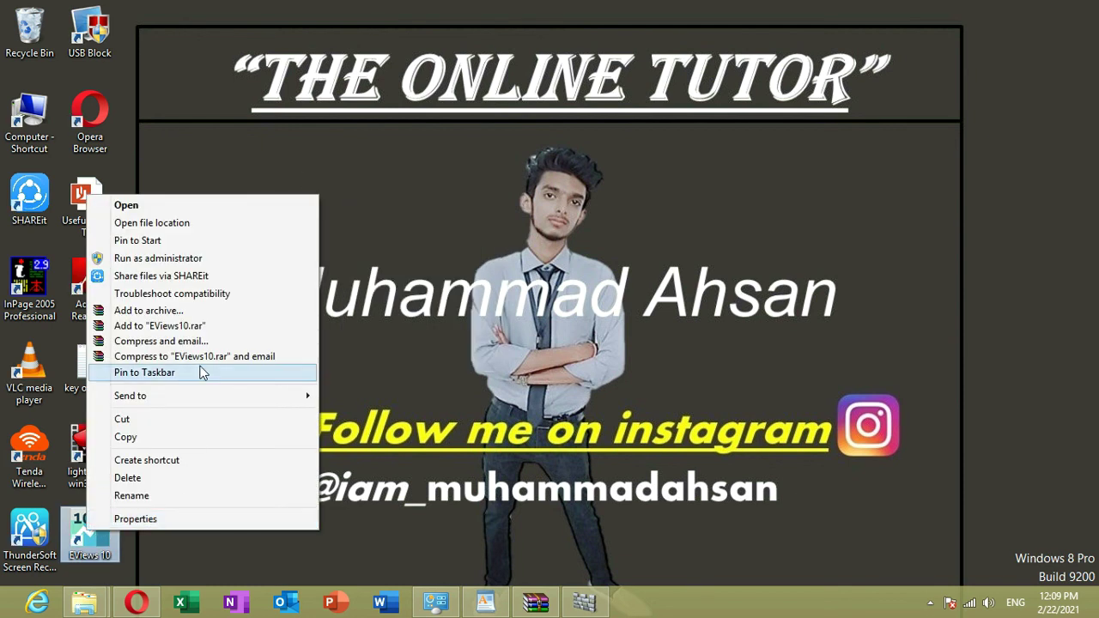
pyautogui.click(186, 207)
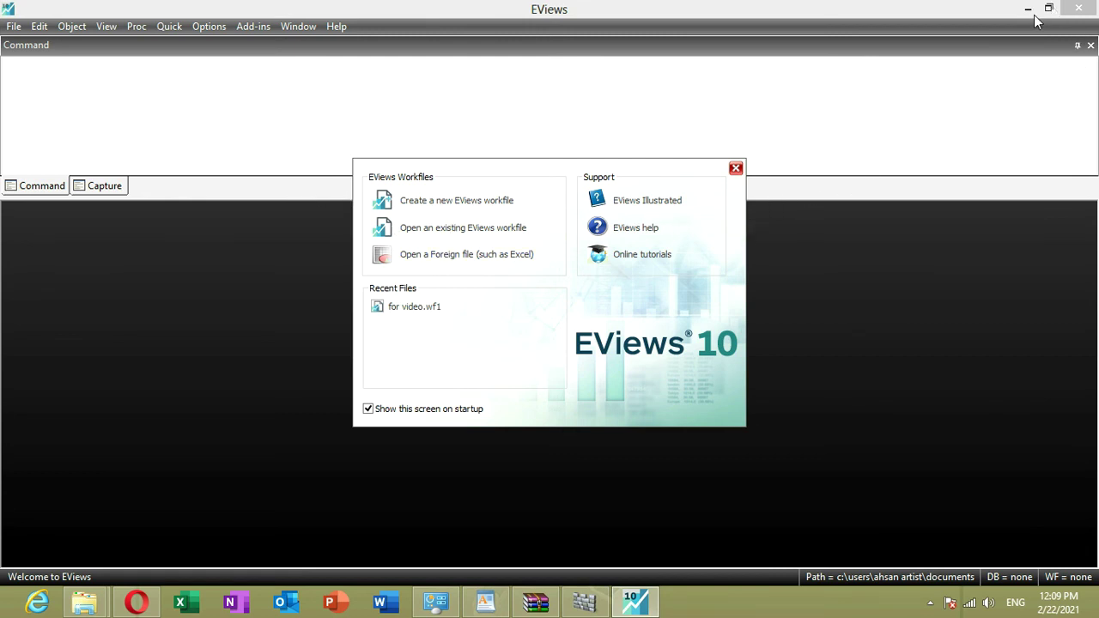
pyautogui.click(736, 168)
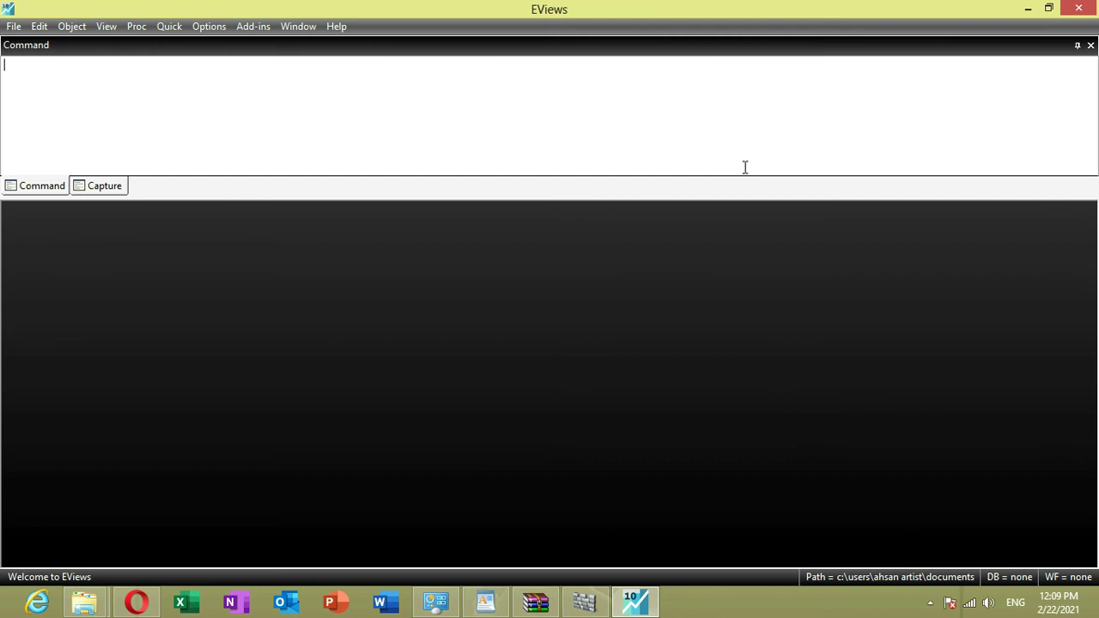
pyautogui.click(1049, 7)
pyautogui.moveTo(1022, 7); pyautogui.dragTo(711, 59)
pyautogui.moveTo(506, 73); pyautogui.dragTo(761, 54)
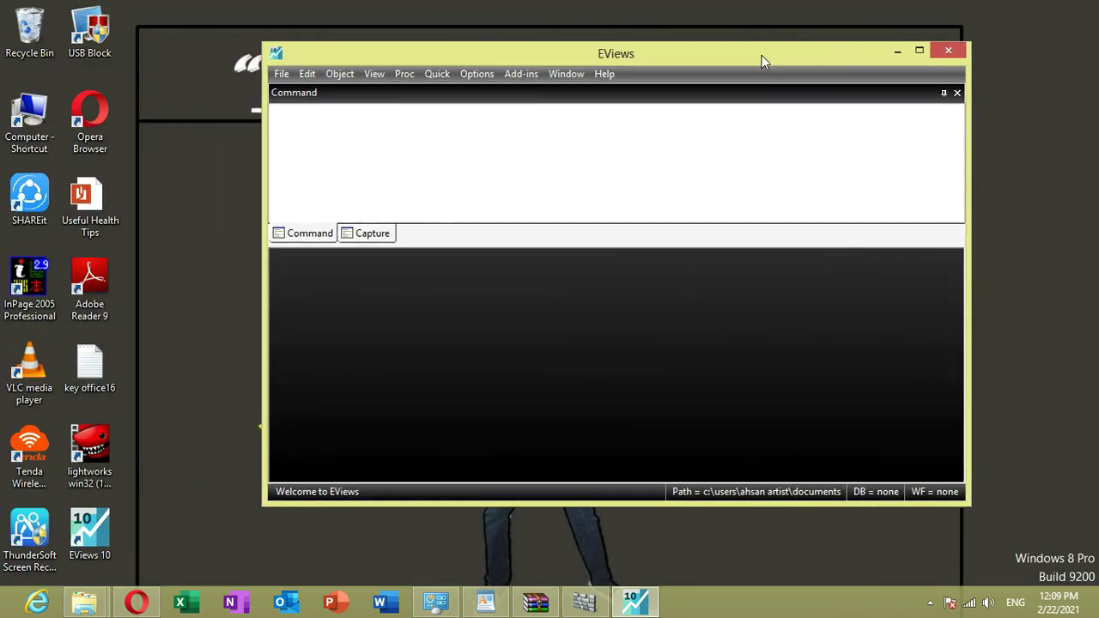
# Step: Examine the main command menus of EViews, from file handling through to the help options
pyautogui.click(282, 74)
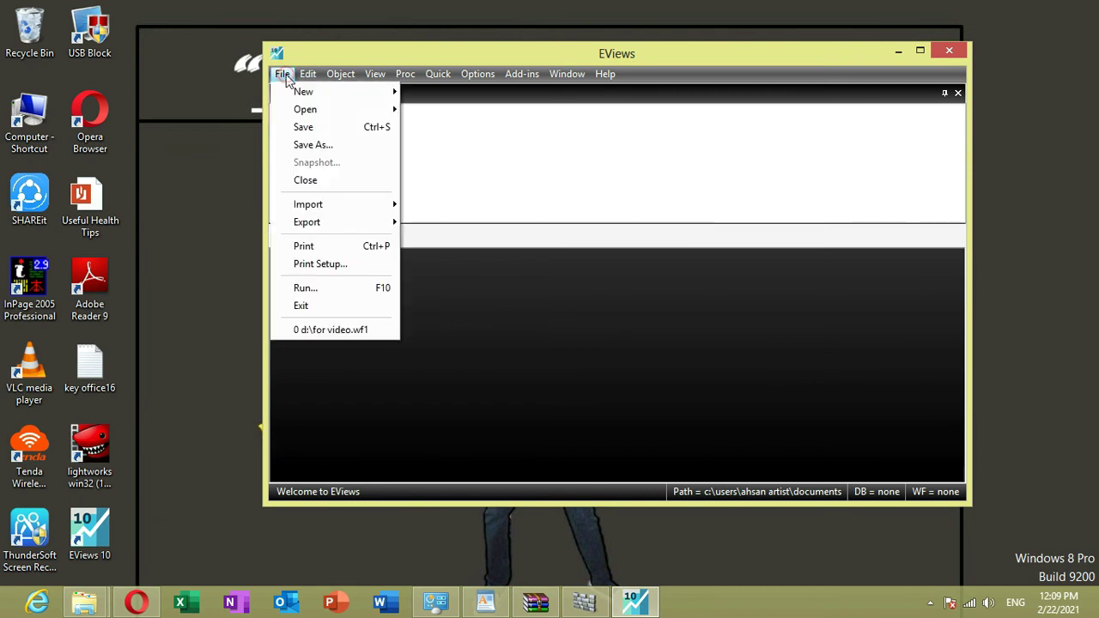
pyautogui.press('Escape')
pyautogui.click(340, 74)
pyautogui.click(378, 74)
pyautogui.click(438, 73)
pyautogui.click(438, 74)
pyautogui.click(478, 74)
pyautogui.click(478, 74)
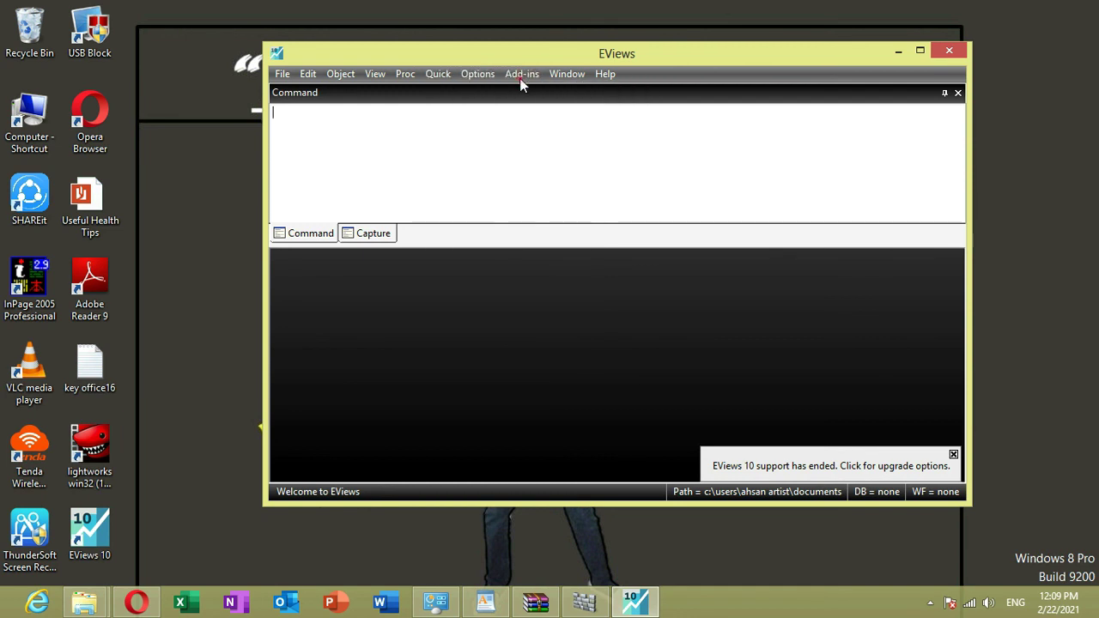
pyautogui.click(567, 74)
pyautogui.click(599, 76)
# Step: Minimize the EViews window and refresh the desktop again
pyautogui.click(896, 51)
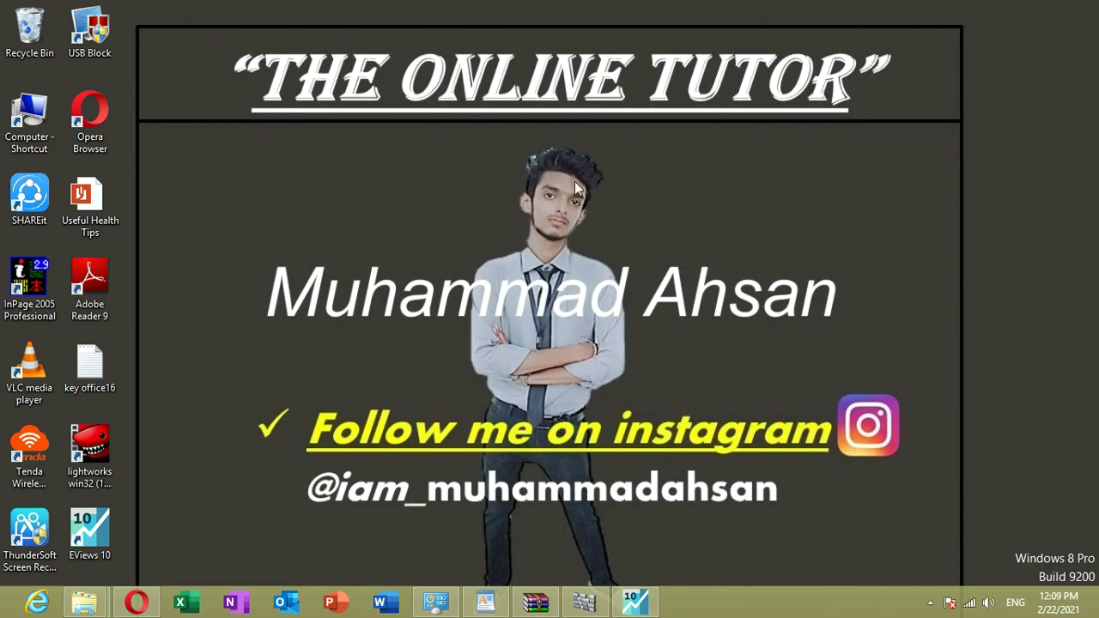
pyautogui.rightClick(348, 163)
pyautogui.click(353, 202)
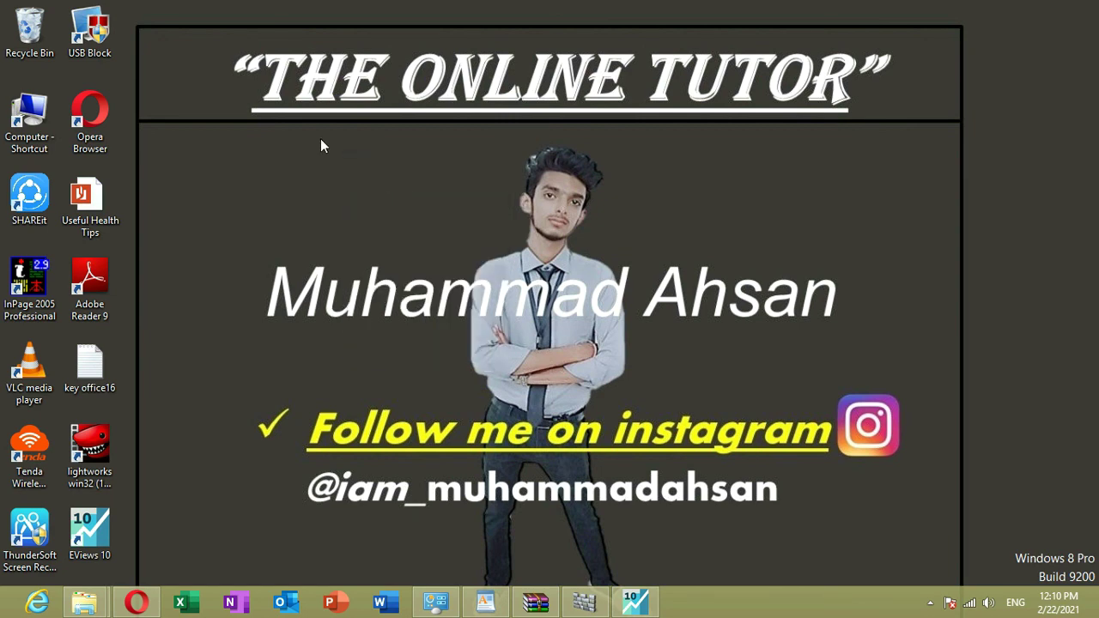